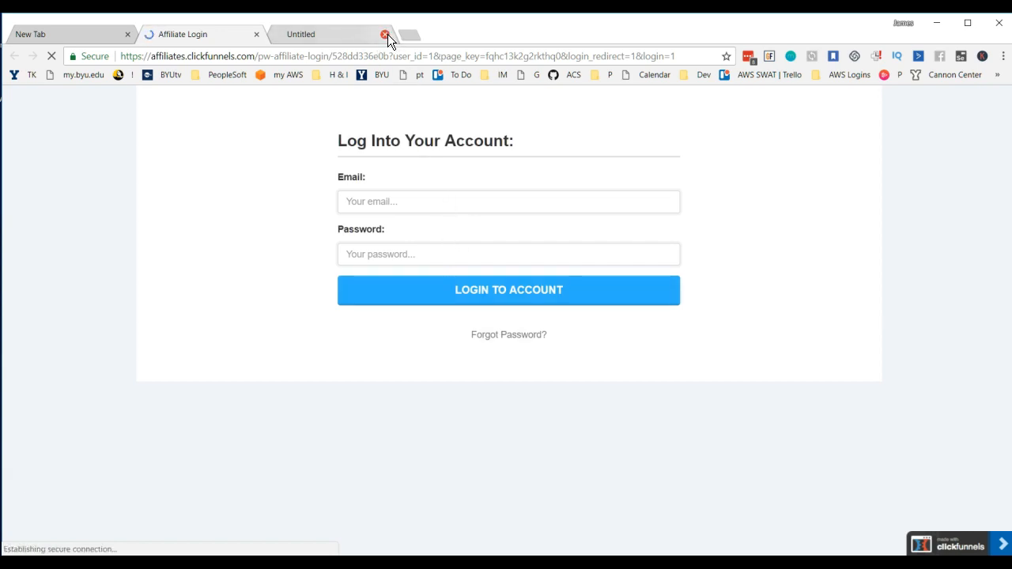
Step: Close the extra Untitled page and log into the ClickFunnels affiliate account with the account email and password
click(386, 34)
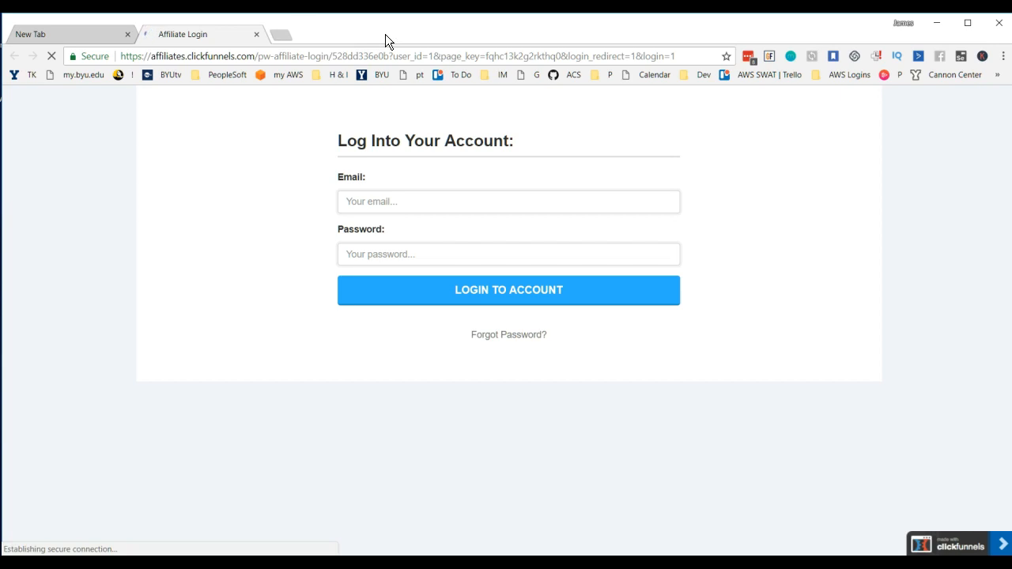
click(495, 204)
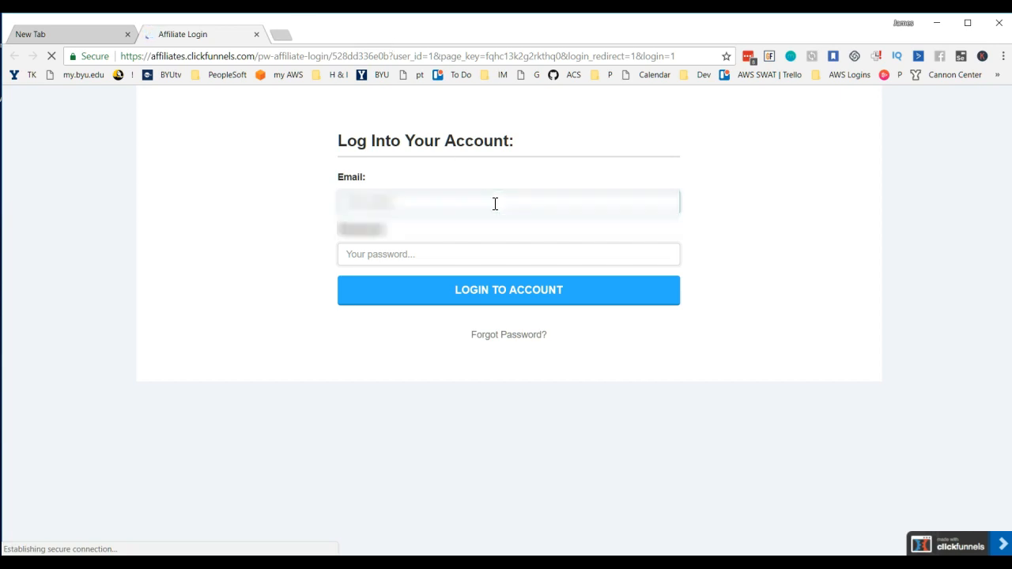
text(jame)
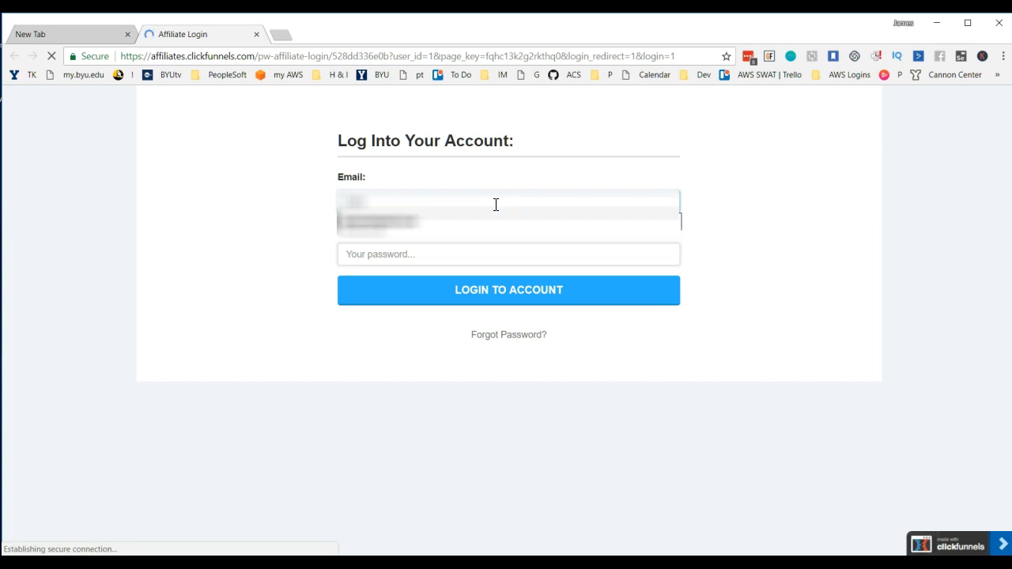
key(Return)
key(Tab)
text(********)
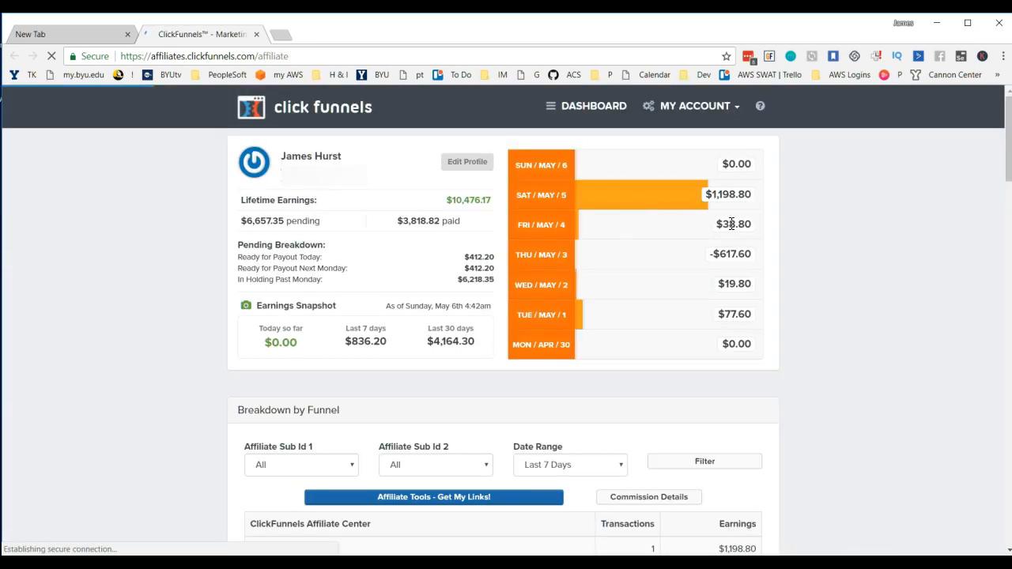
Step: Check the May 3 earnings on the dashboard, then open the affiliate tools page and view the Dream Car qualification progress
drag(721, 256, 772, 255)
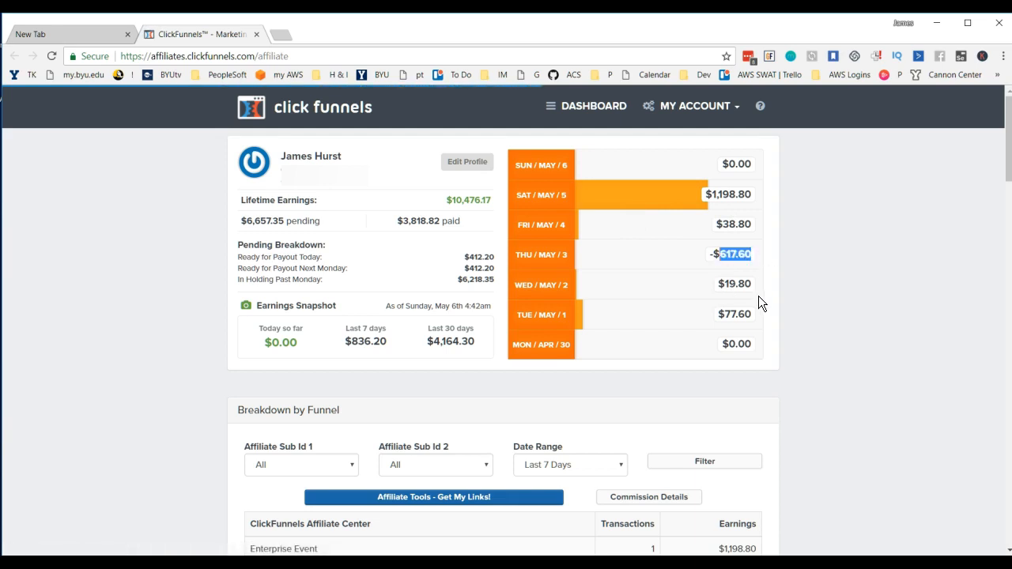
click(820, 258)
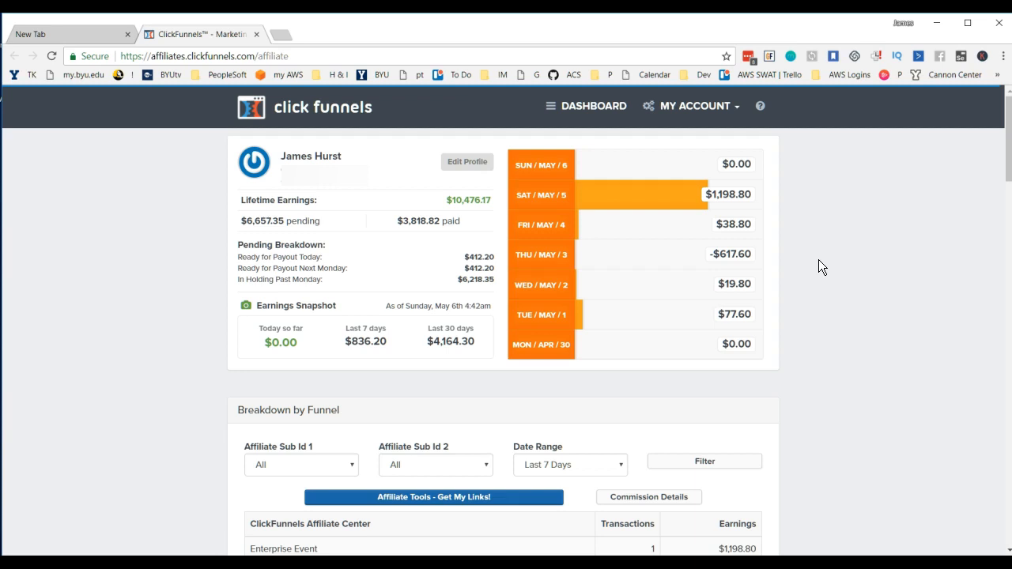
click(413, 496)
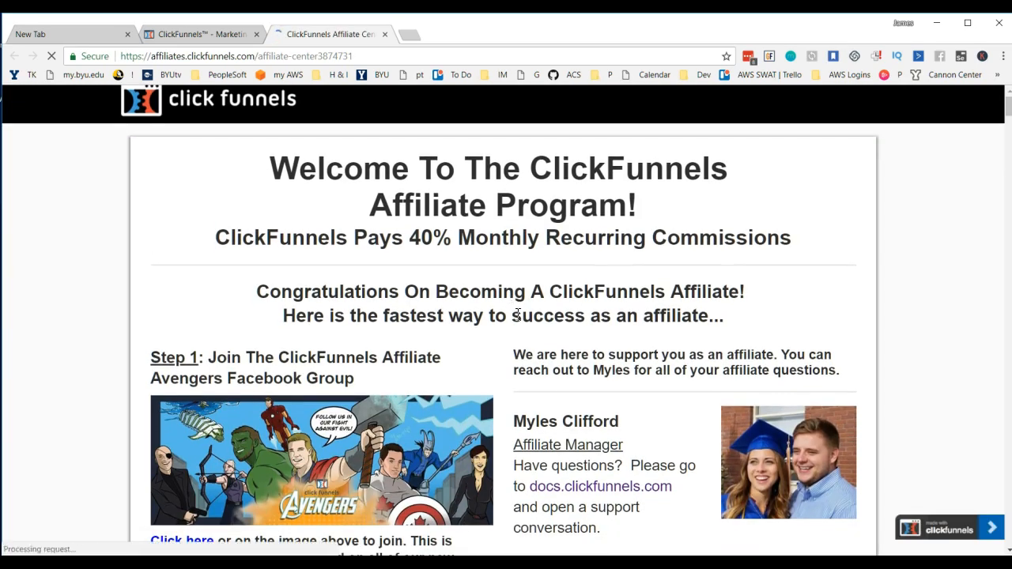
scroll(518, 315, down, 3)
scroll(518, 314, down, 7)
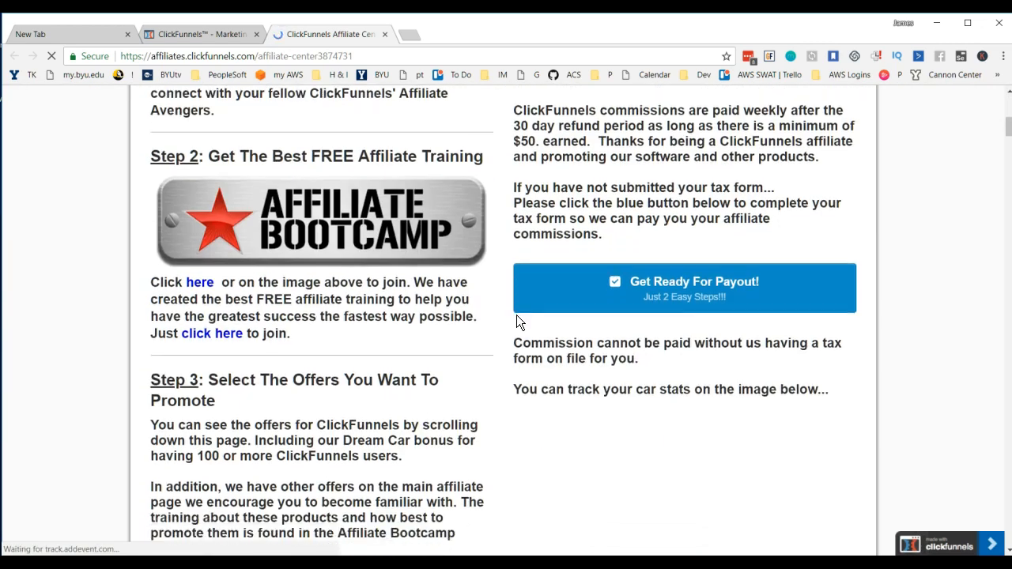
scroll(516, 323, down, 4)
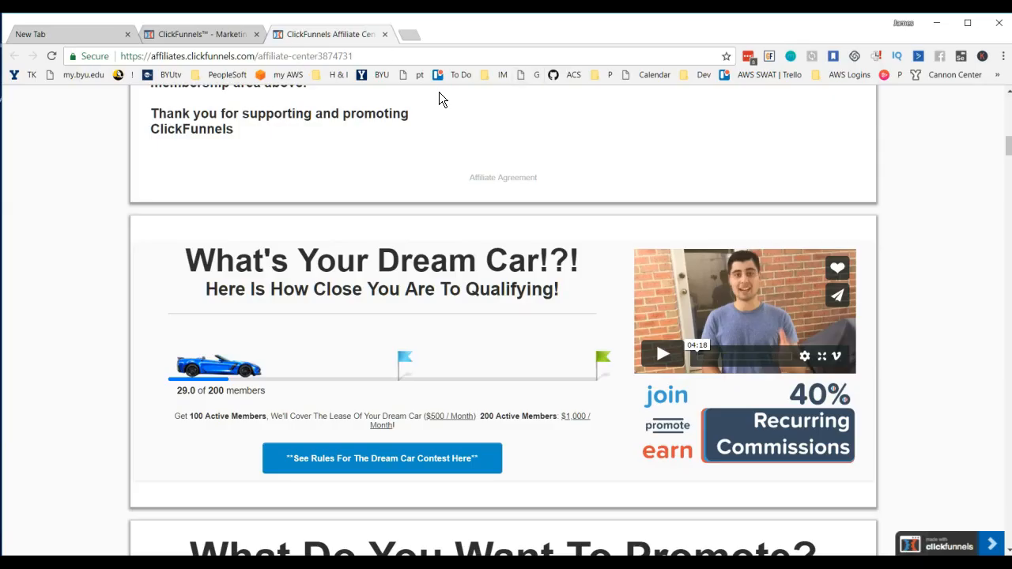
Step: Switch to Gmail and save the CSV file linked in the latest "Your CSV export is ready for download" email to the Desktop
click(531, 74)
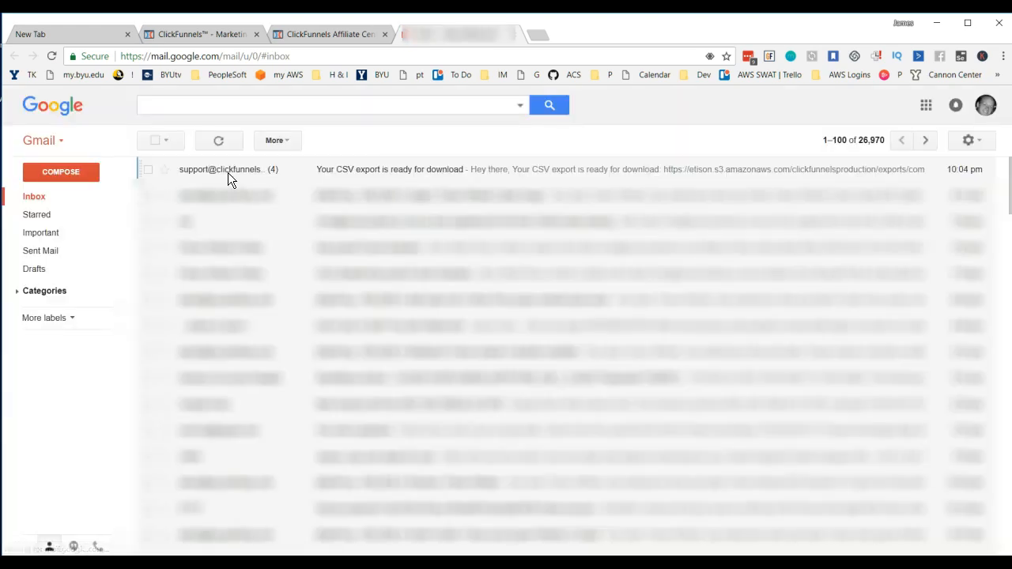
click(232, 174)
right_click(504, 392)
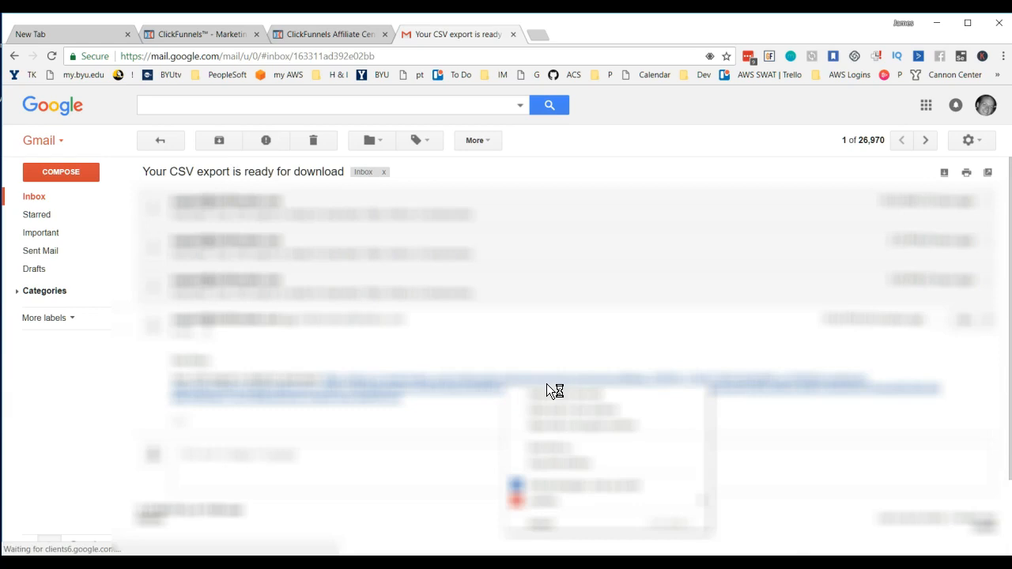
click(558, 390)
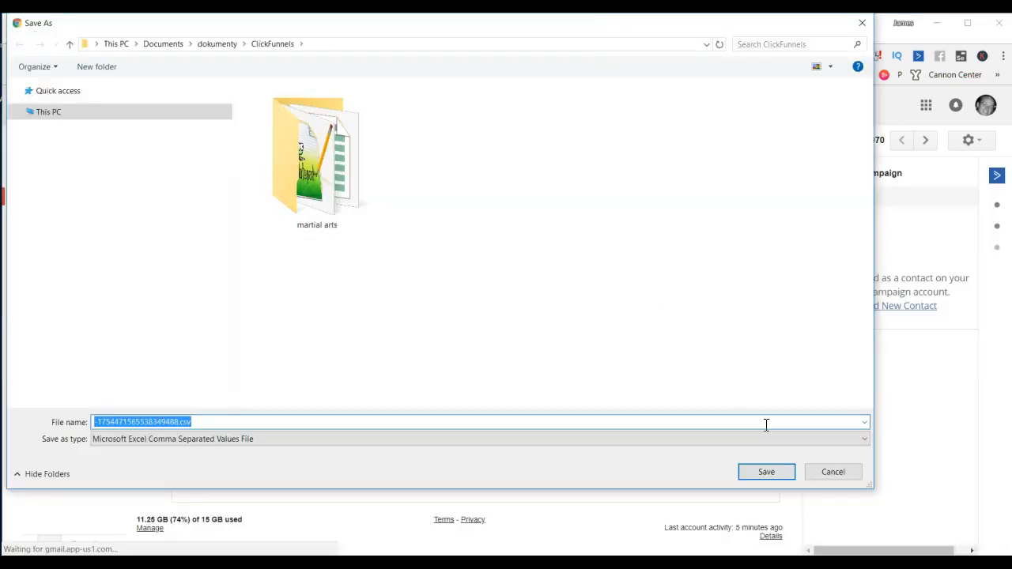
scroll(100, 217, up, 1)
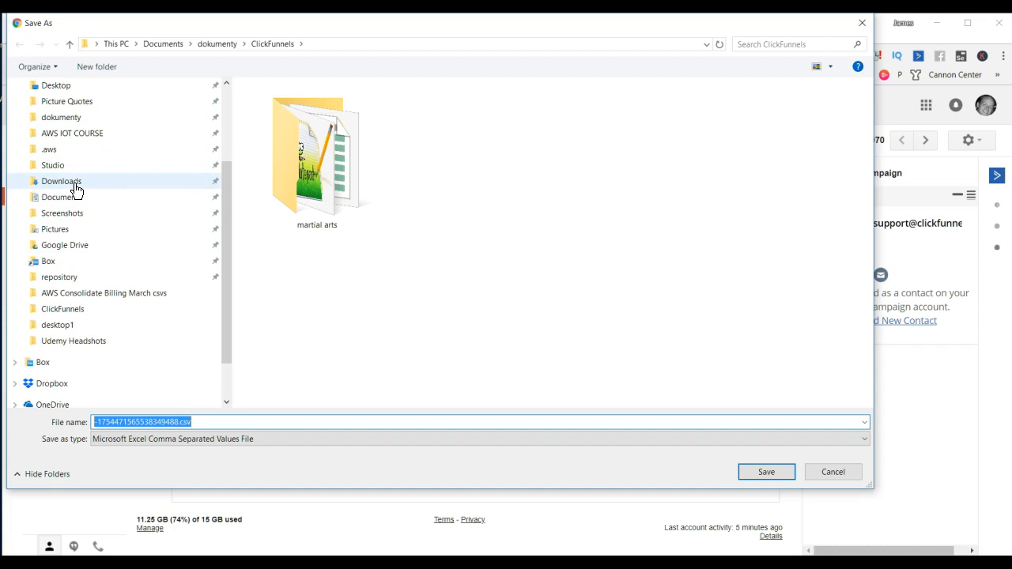
scroll(86, 224, up, 2)
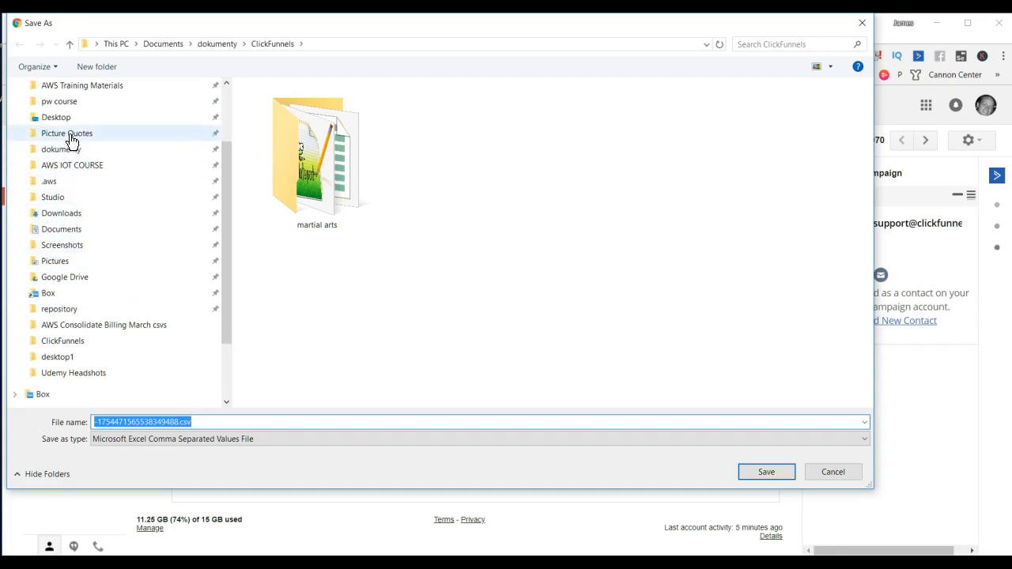
click(57, 119)
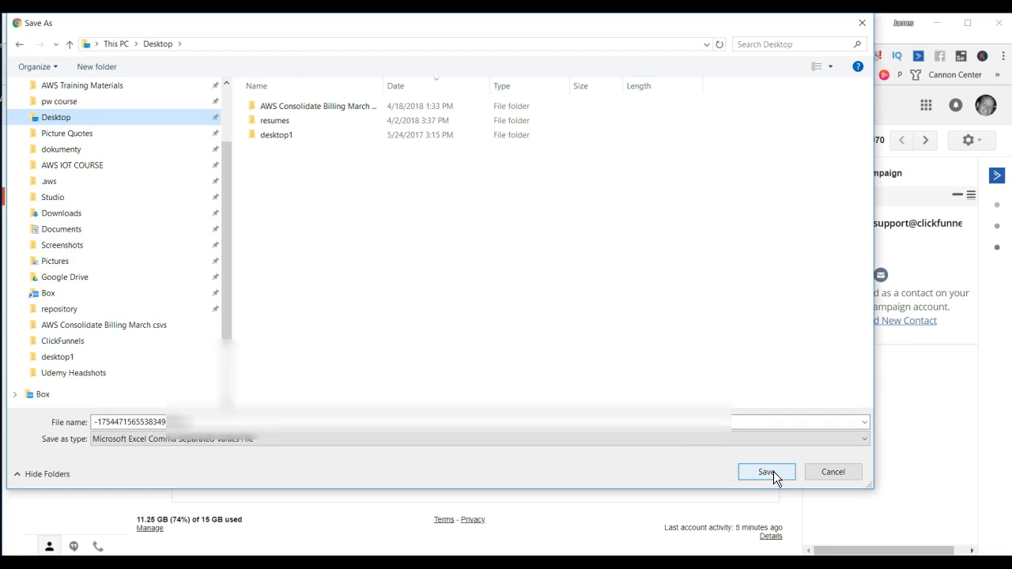
click(774, 471)
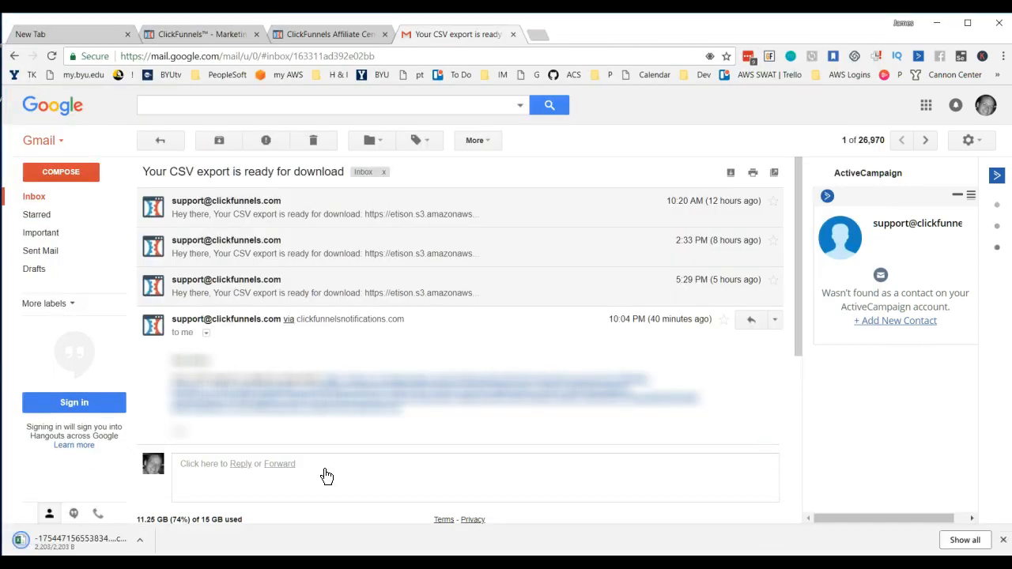
Step: Open the downloaded CSV in Excel and autofit the width of all columns
click(90, 548)
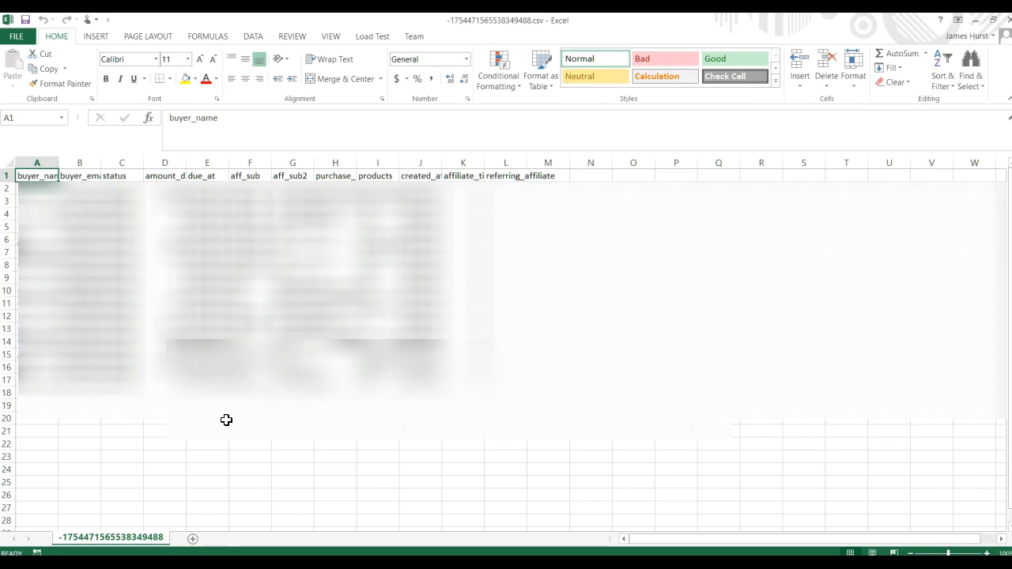
click(202, 434)
key(ctrl+a)
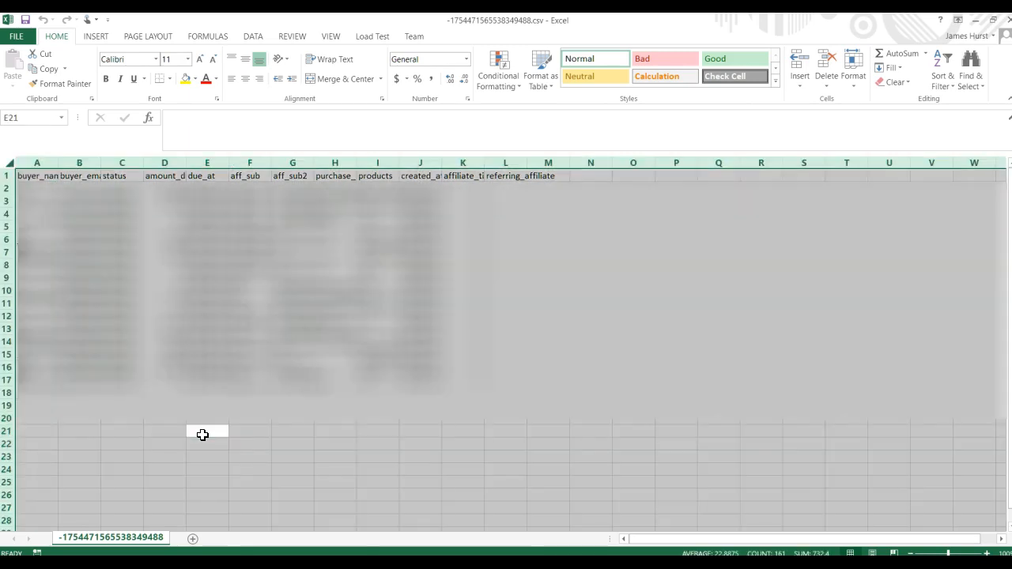
key(alt+h)
key(o)
key(i)
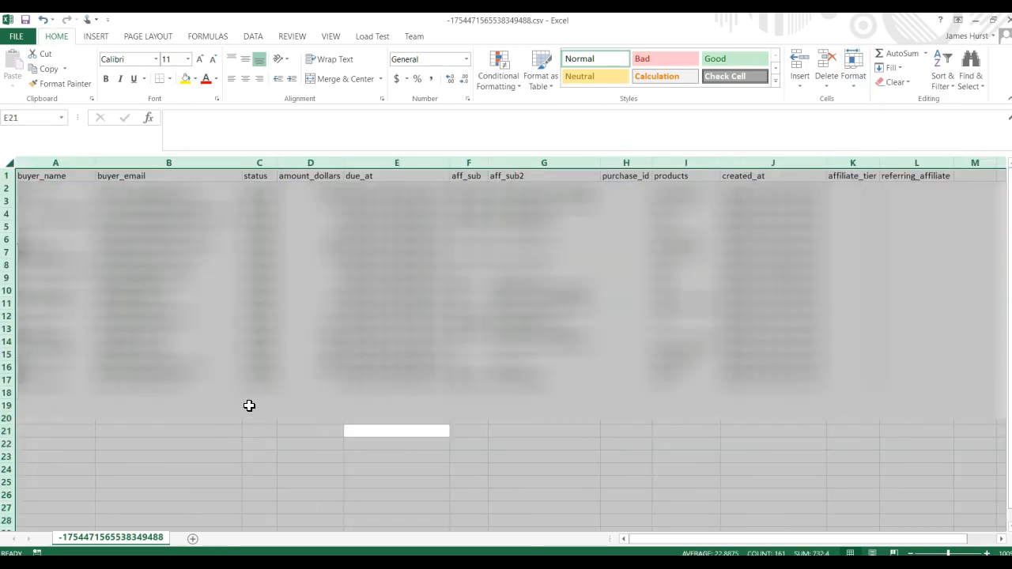
click(247, 404)
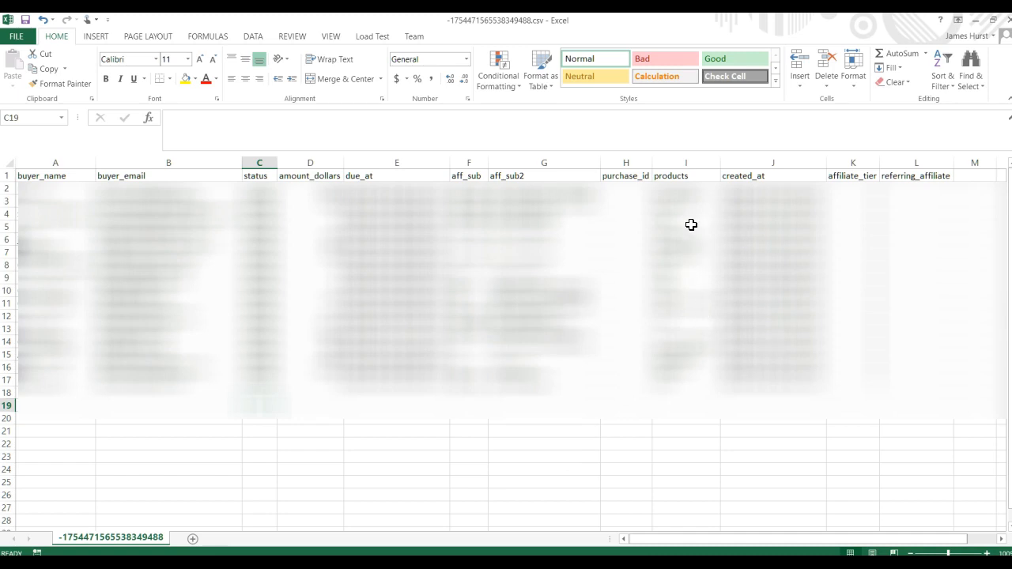
Step: Examine the products column and compare the amount_dollars values of the Trial row 4 and the Startup Plan row 6
click(686, 190)
drag(681, 218, 722, 381)
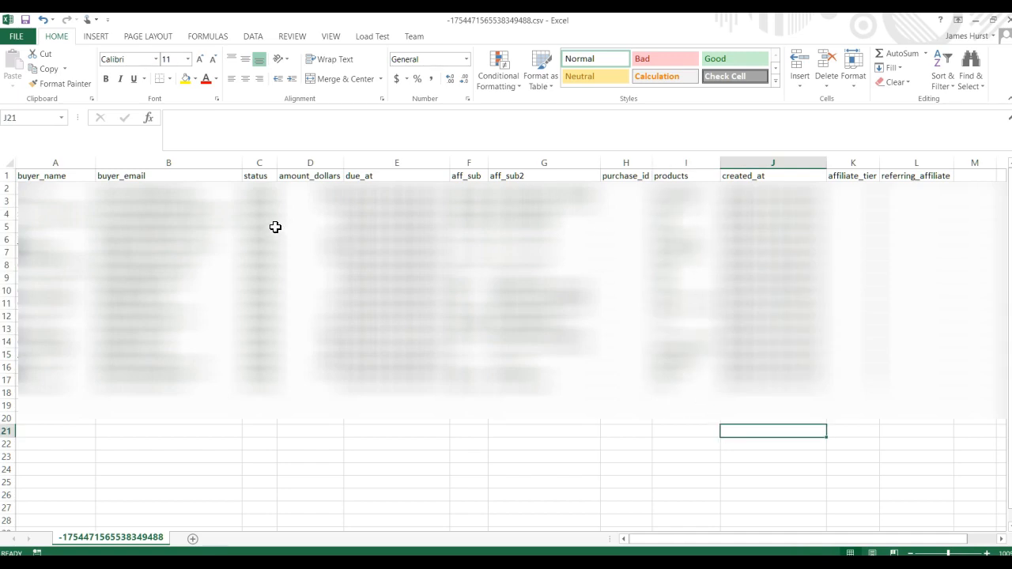
click(685, 216)
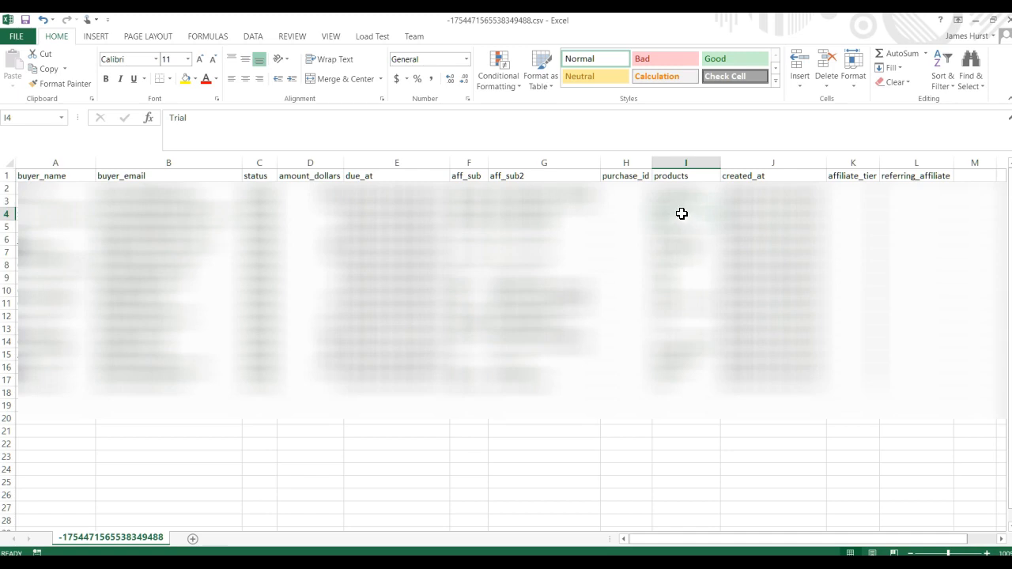
click(334, 214)
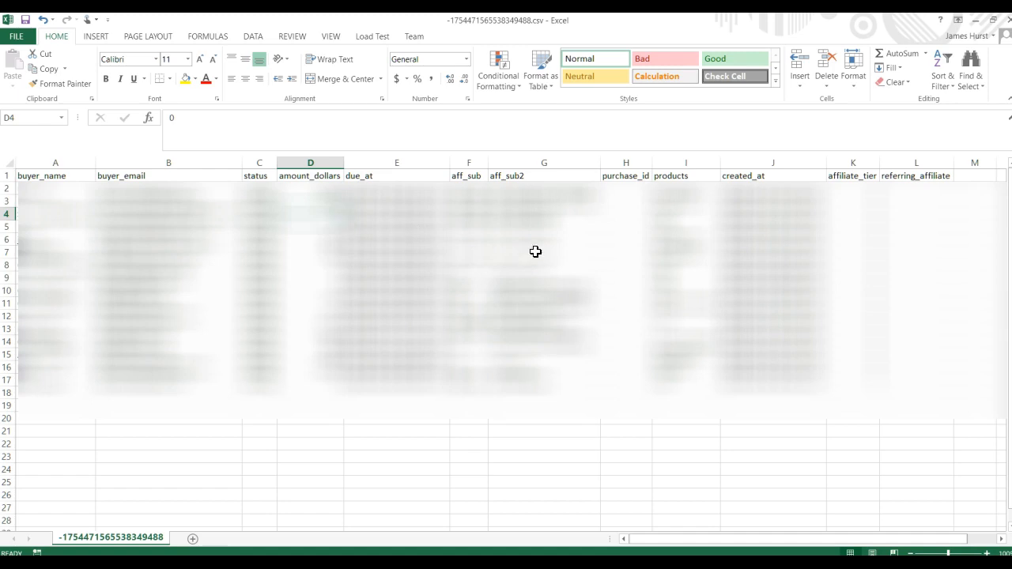
click(674, 237)
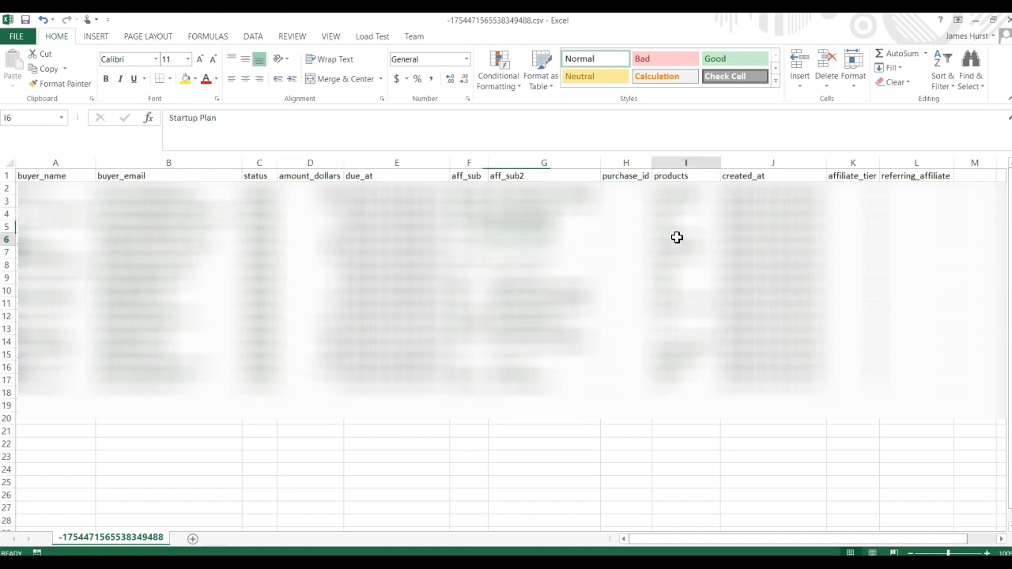
click(330, 241)
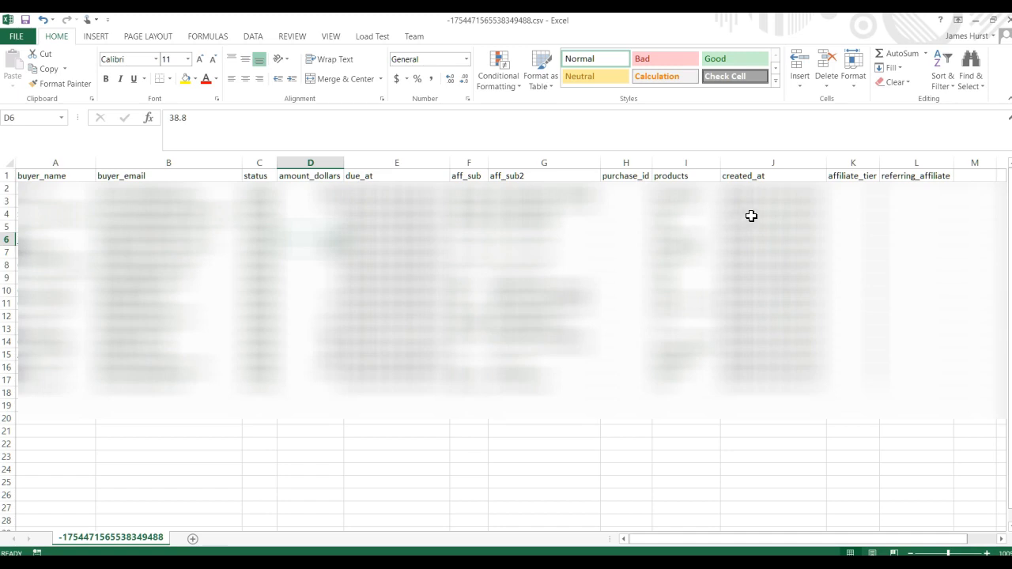
Step: Examine the products, aff_sub2 and created_at entries of the Trial and Startup Plan purchases in rows 4 to 7
drag(677, 217, 747, 214)
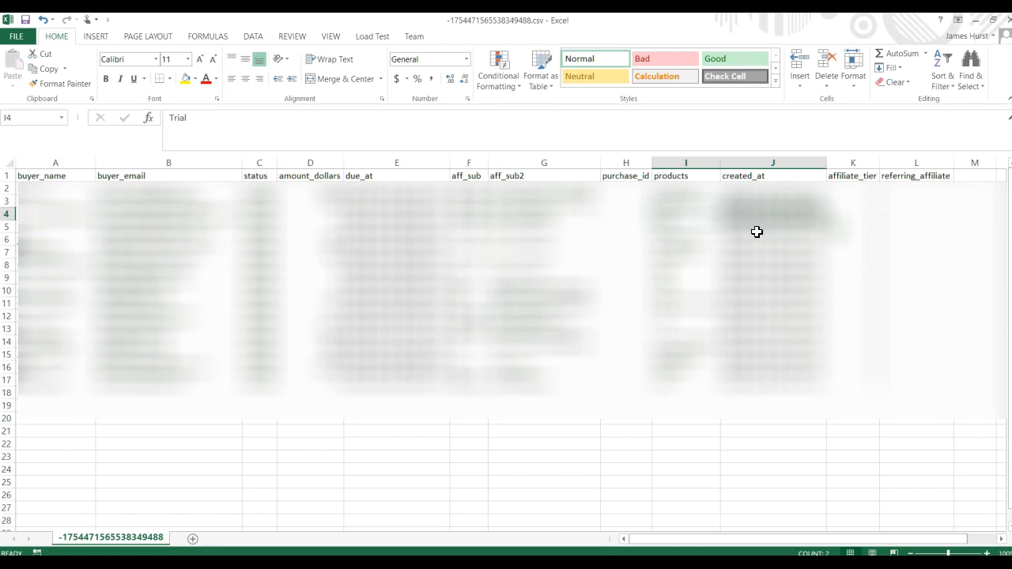
click(769, 214)
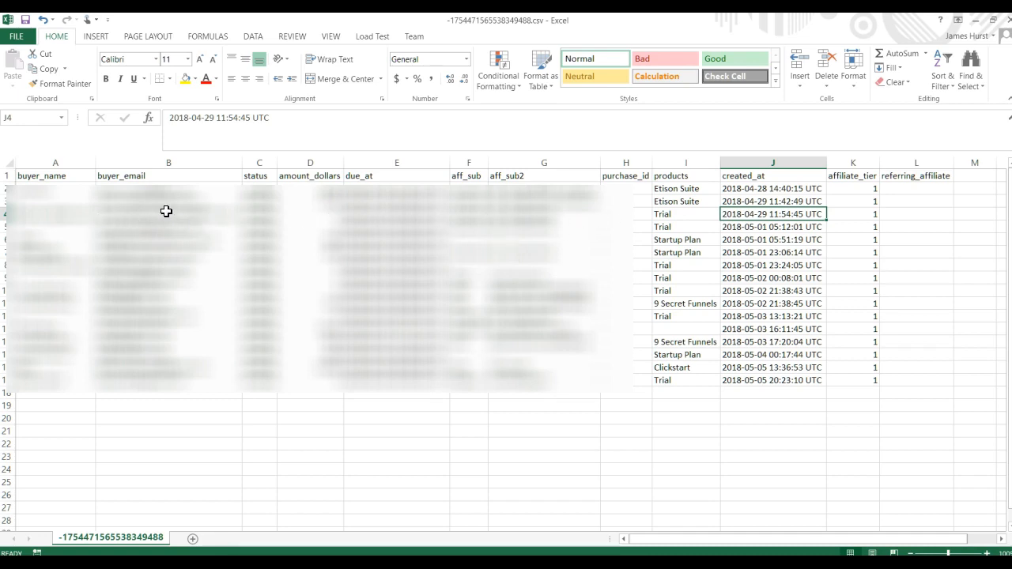
click(699, 215)
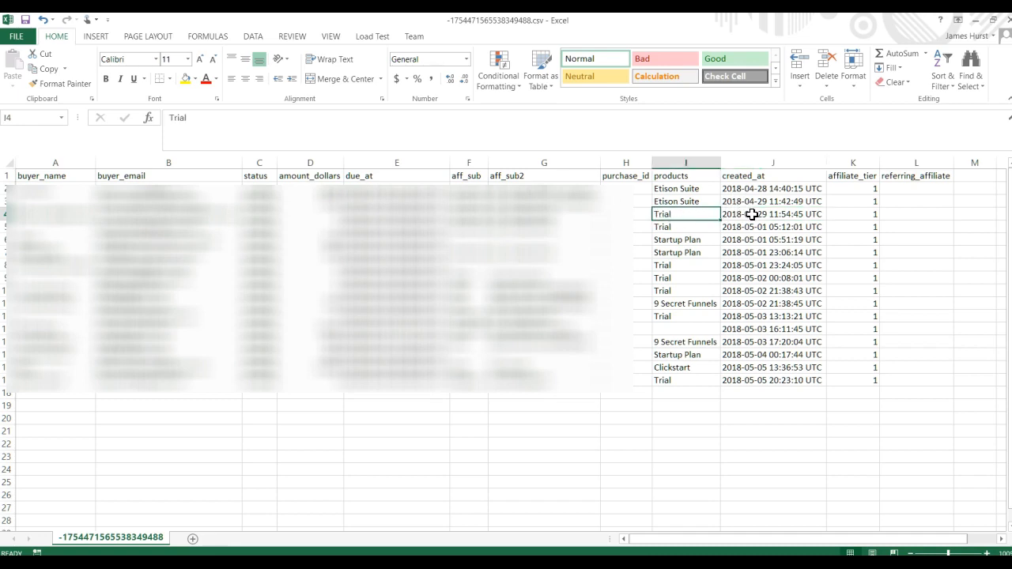
drag(682, 241, 399, 252)
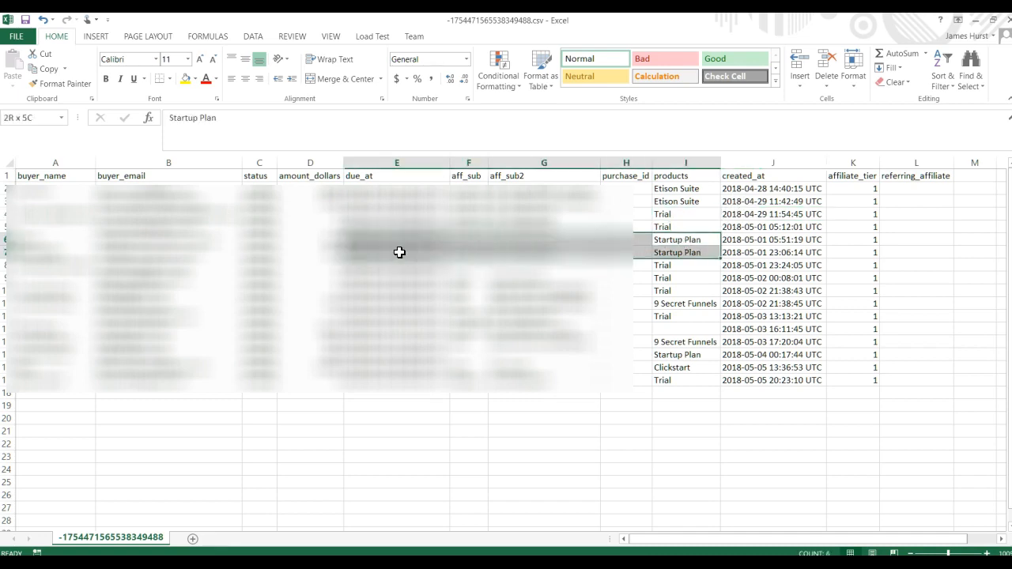
click(725, 254)
drag(753, 234, 604, 247)
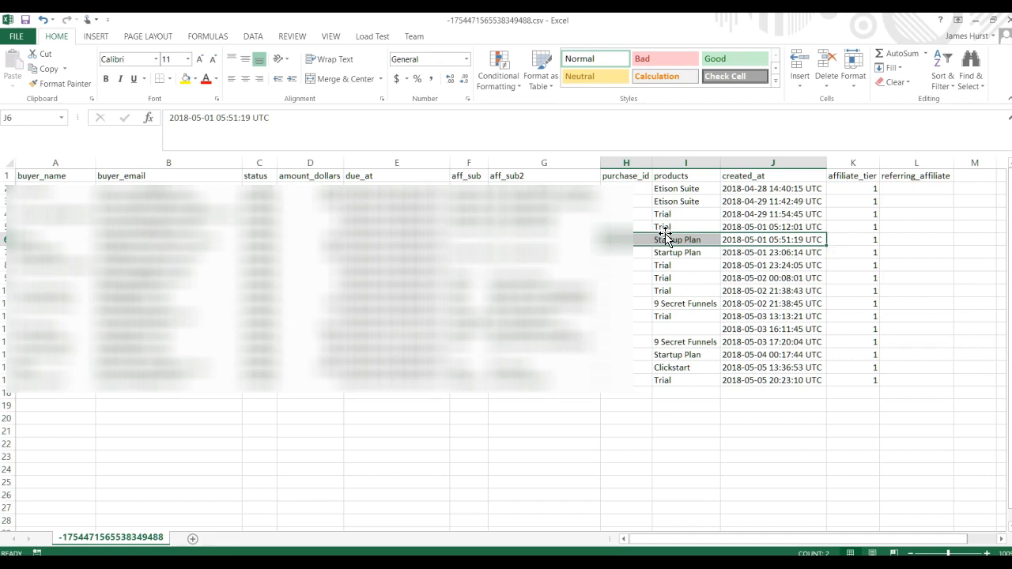
drag(562, 228, 768, 224)
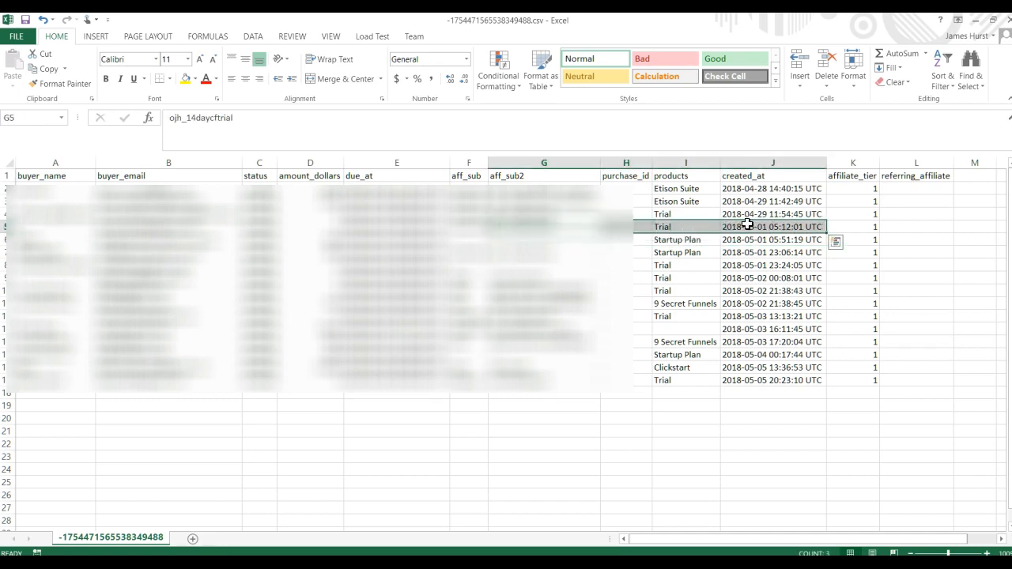
click(683, 214)
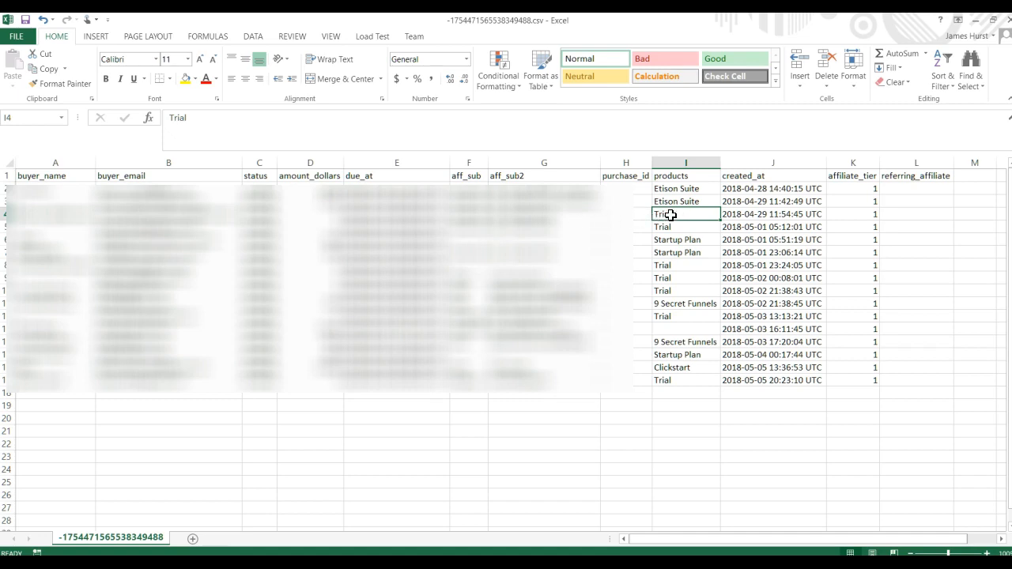
drag(513, 215, 747, 212)
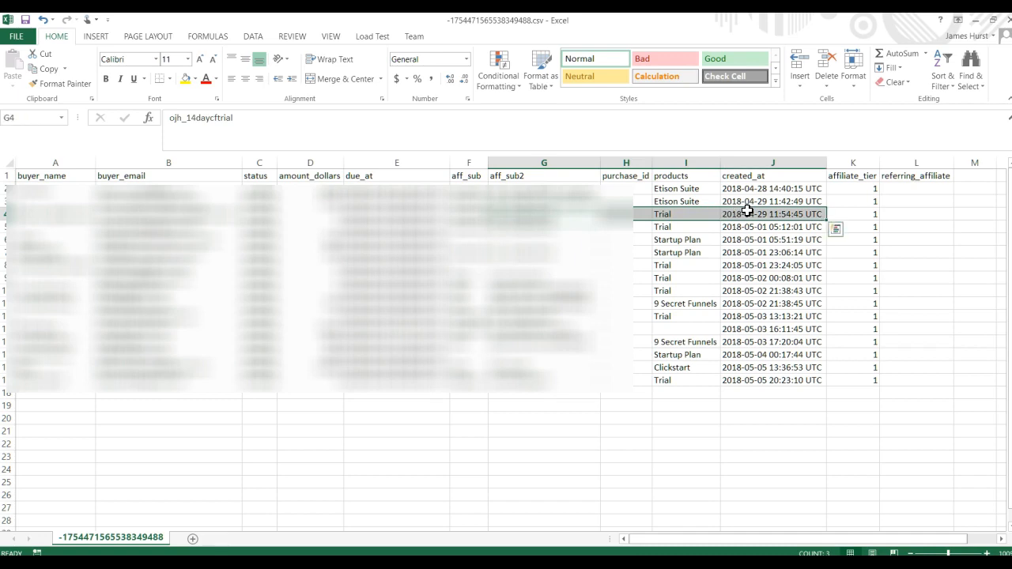
click(685, 230)
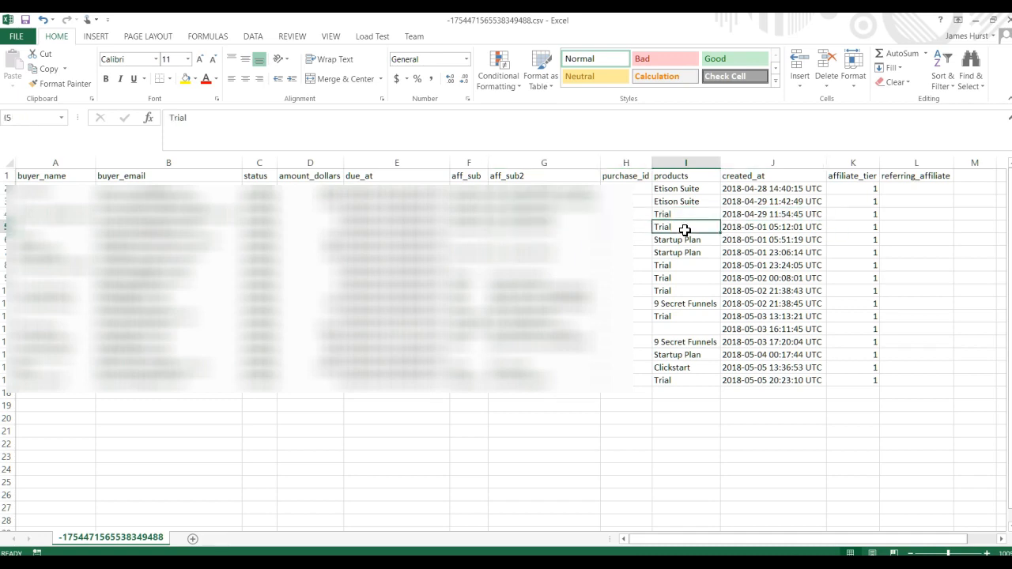
drag(680, 214, 752, 213)
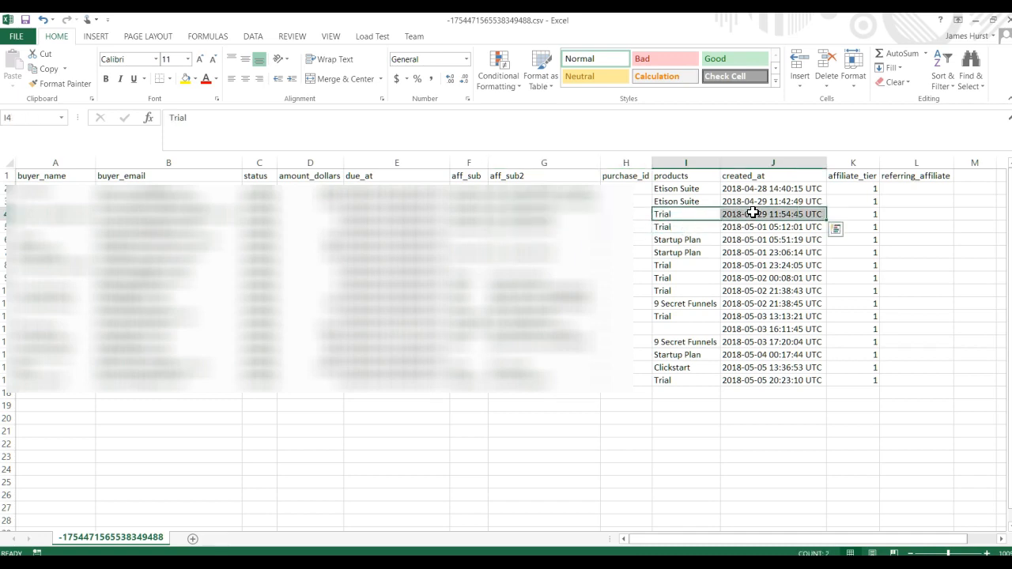
Step: Examine the Trial purchase in row 4 from aff_sub2 to created_at, and the products entry in row 5
drag(549, 219, 734, 211)
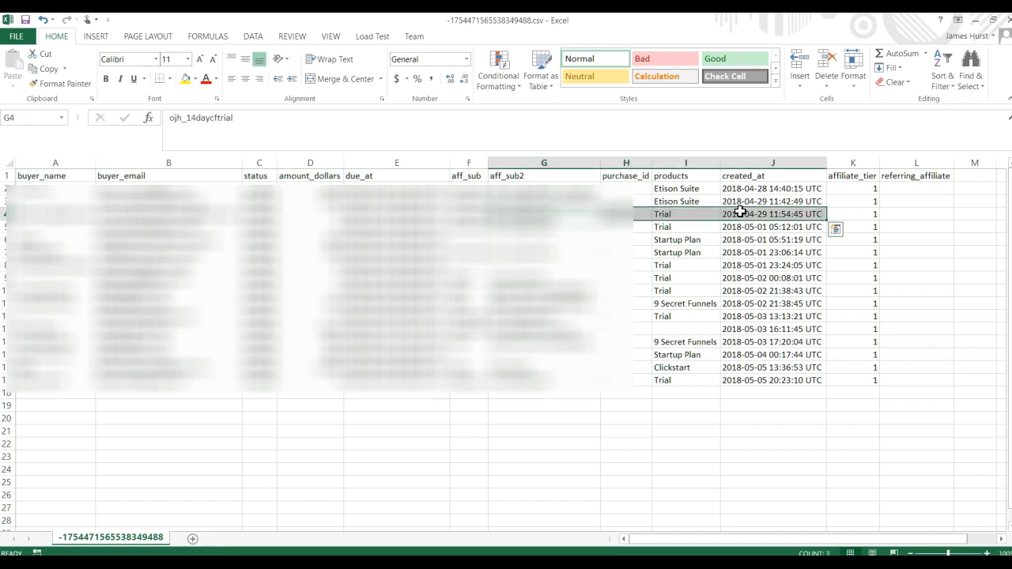
click(681, 228)
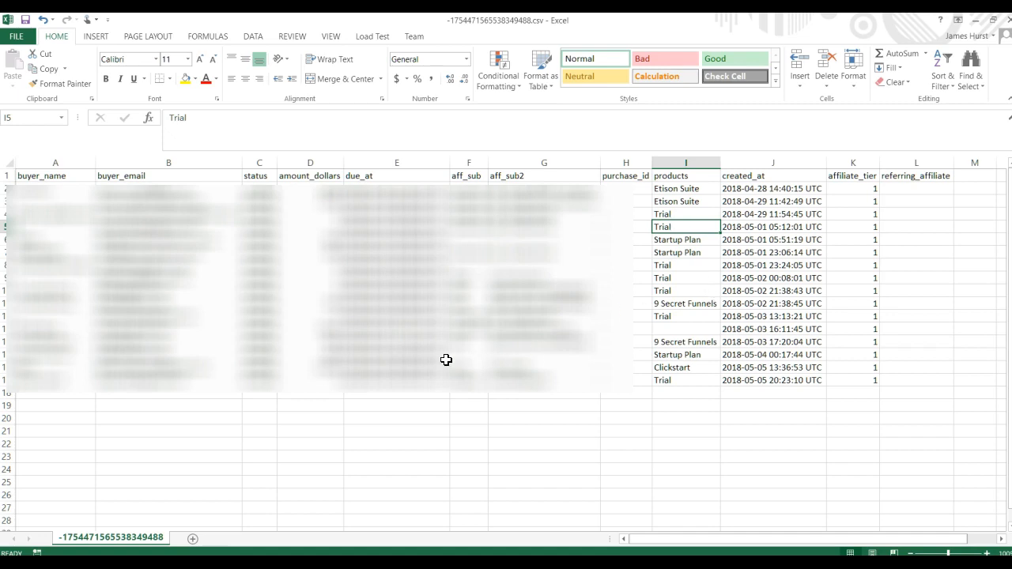
Step: Switch to Chrome, close the Gmail tab and open a new tab
click(151, 563)
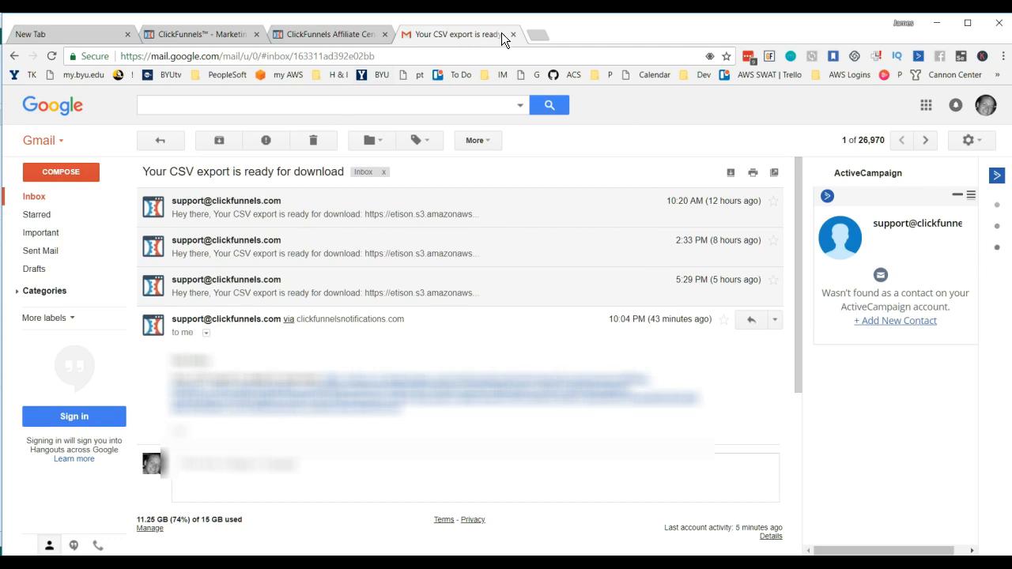
click(514, 35)
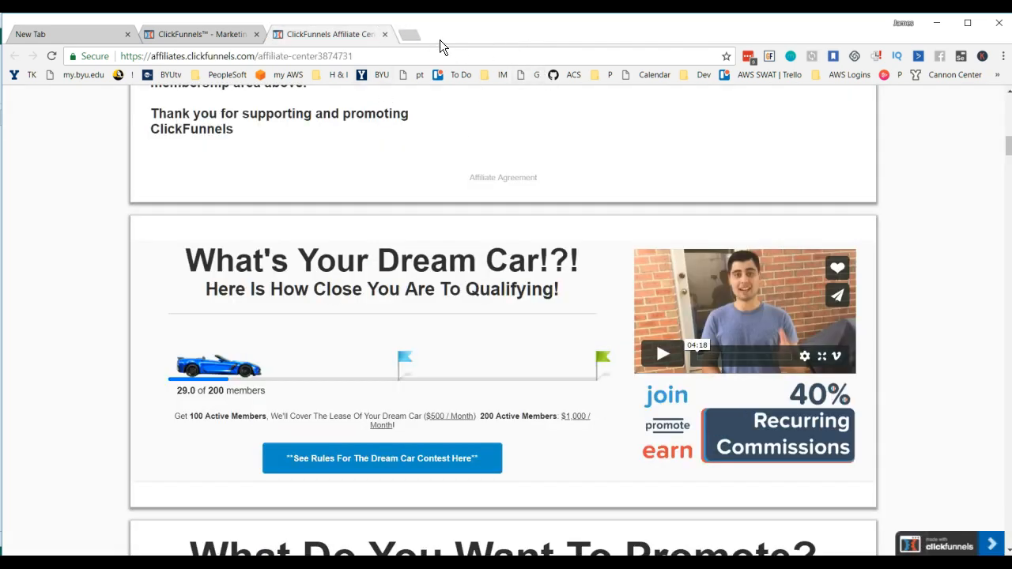
click(408, 35)
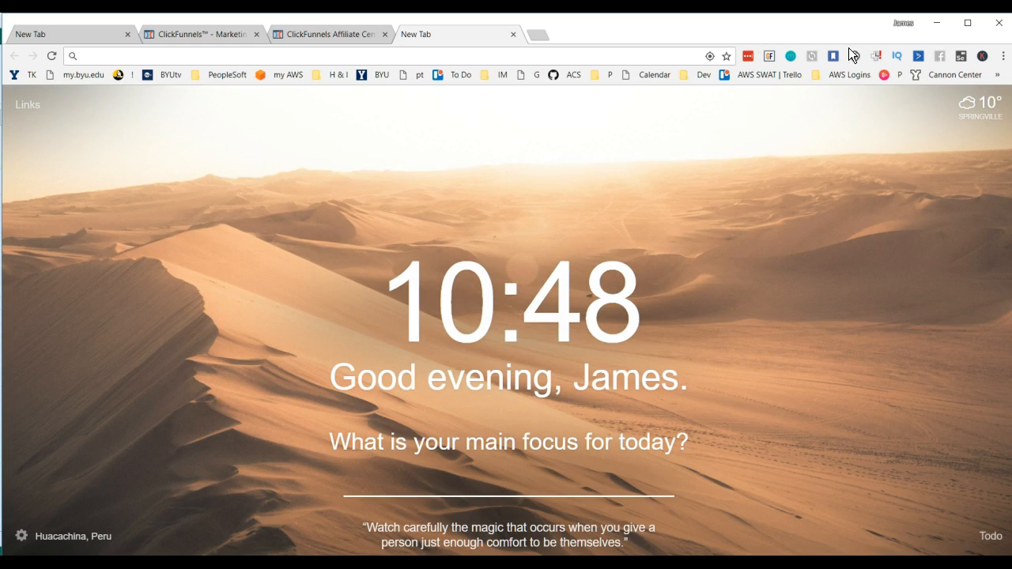
Step: Open Chrome's Extensions page and look through the installed extensions and Chrome apps
click(1003, 57)
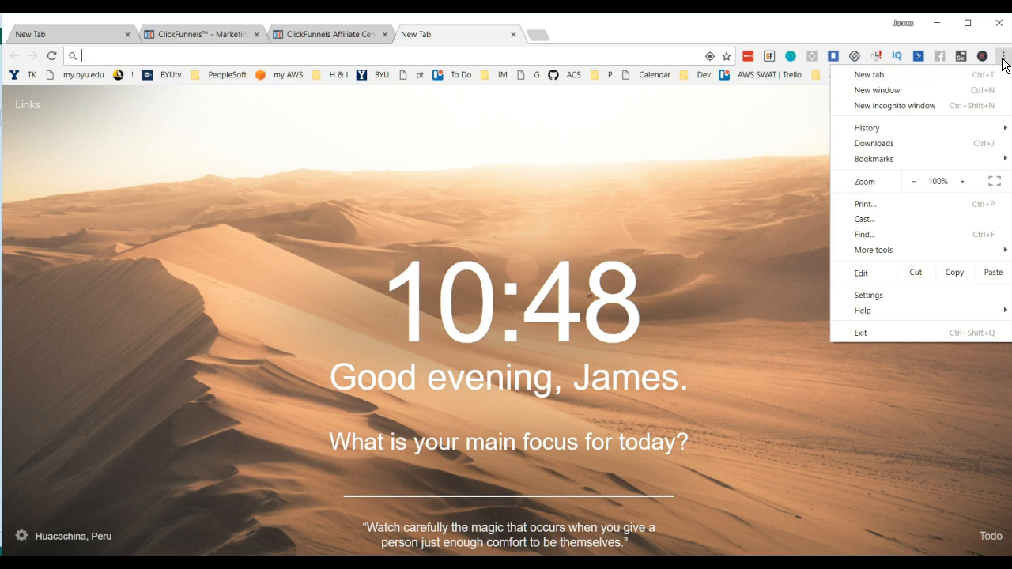
mouse_move(875, 256)
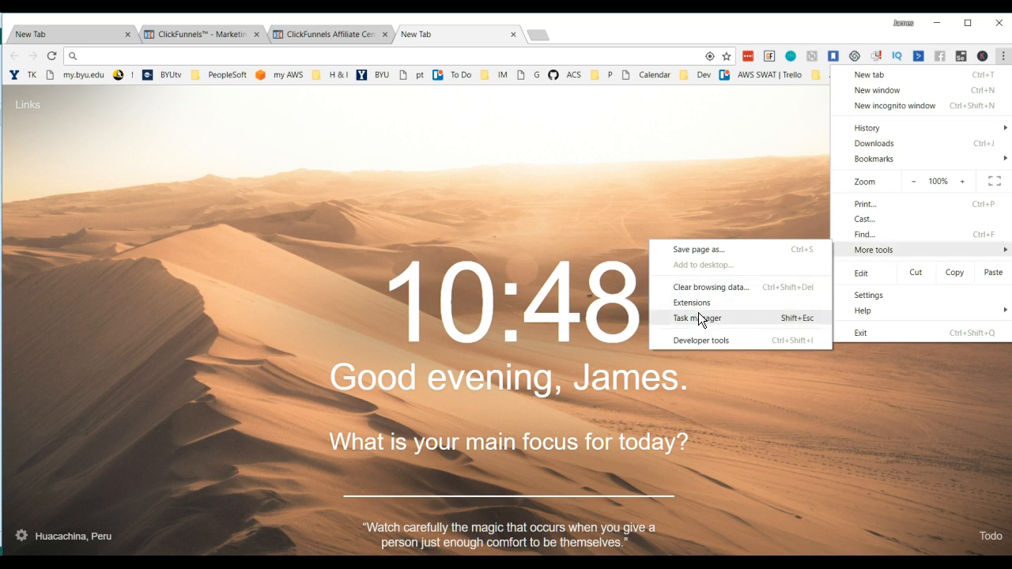
click(693, 302)
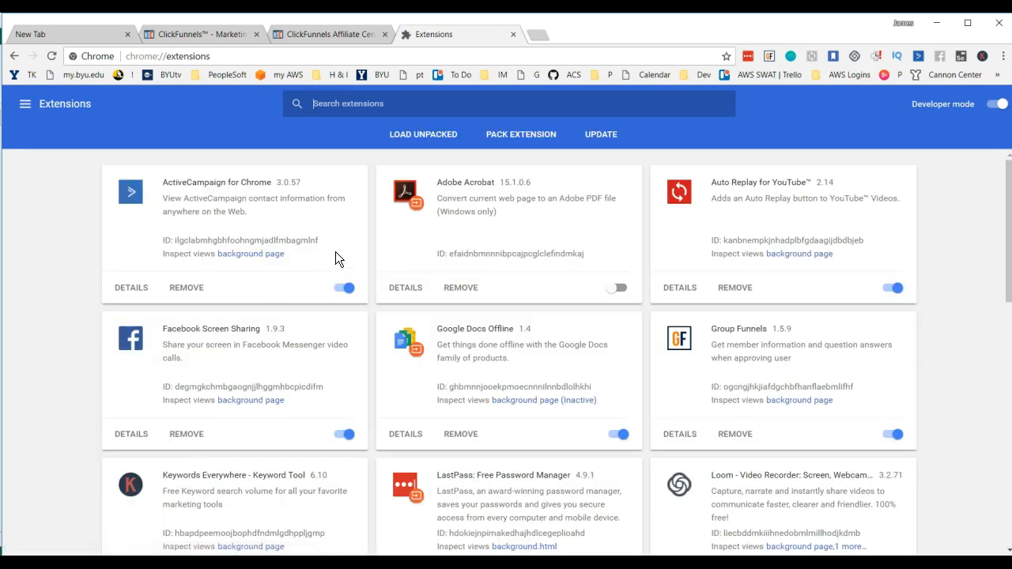
scroll(336, 260, down, 2)
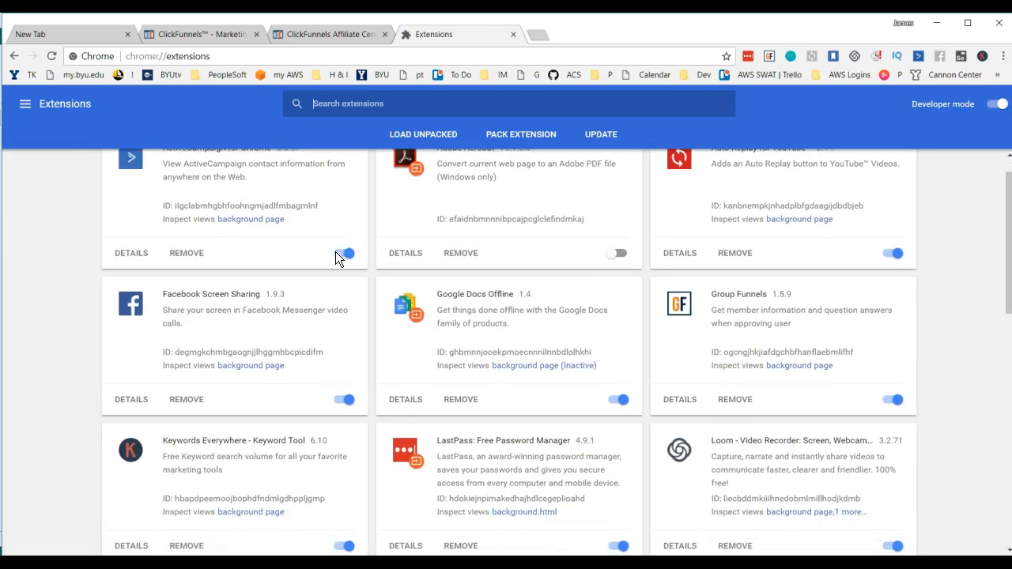
scroll(335, 253, down, 4)
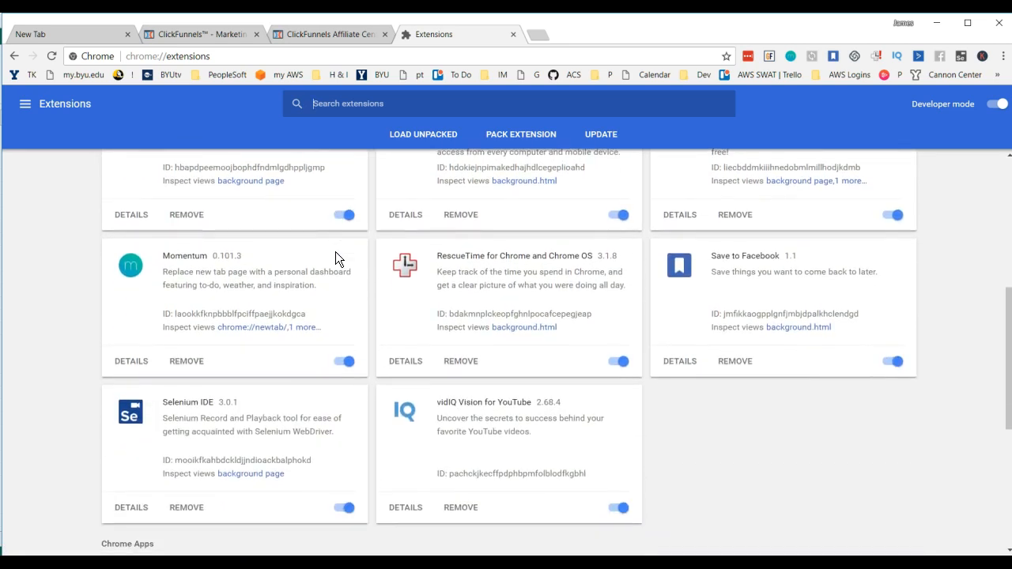
scroll(335, 254, down, 3)
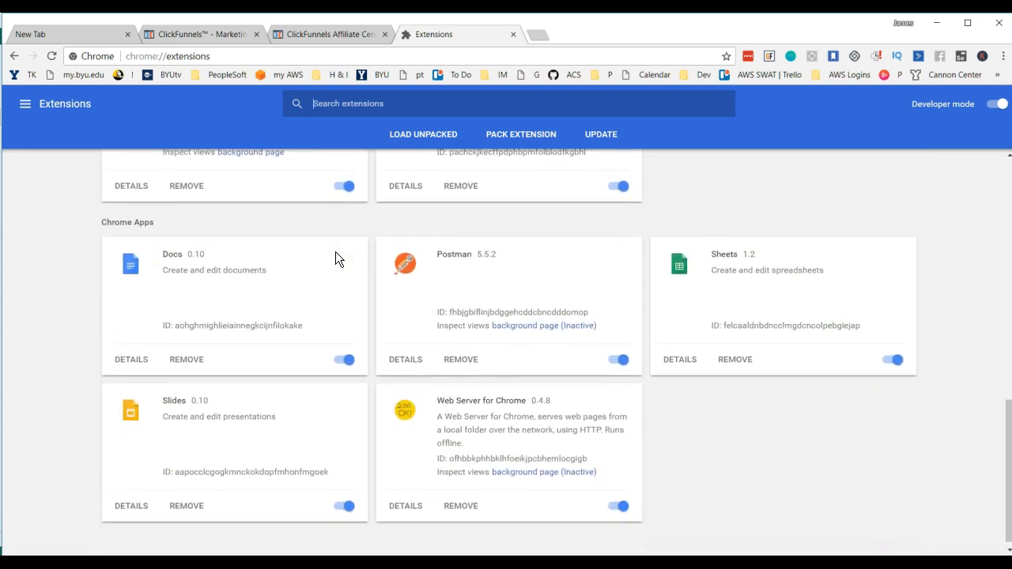
scroll(335, 301, up, 10)
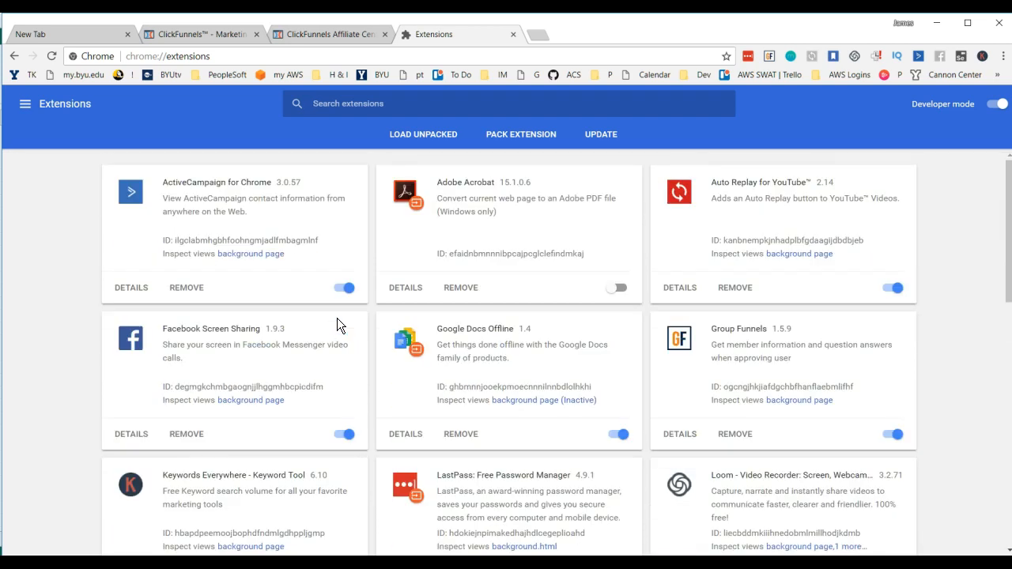
Step: Open the Buildapreneur Member 1 Login page at go.buildapreneur.com and log in to the members area
click(514, 56)
text(buildapreneur.com)
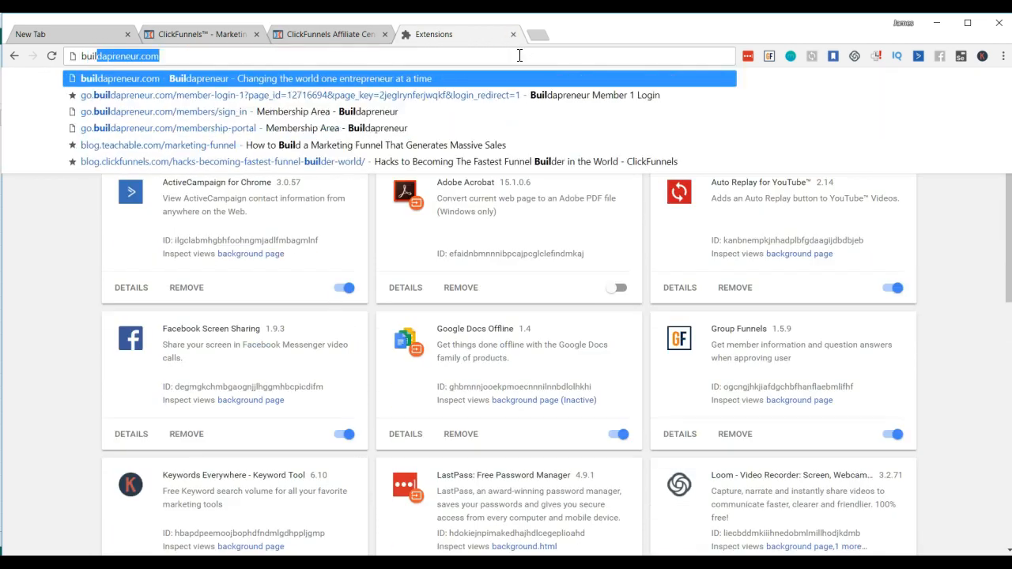
key(Down)
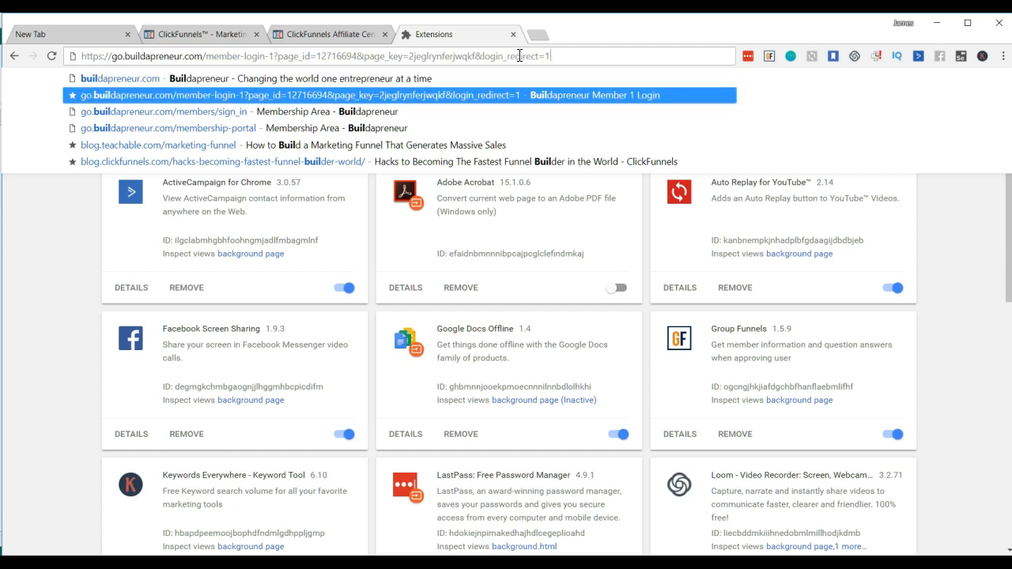
key(Return)
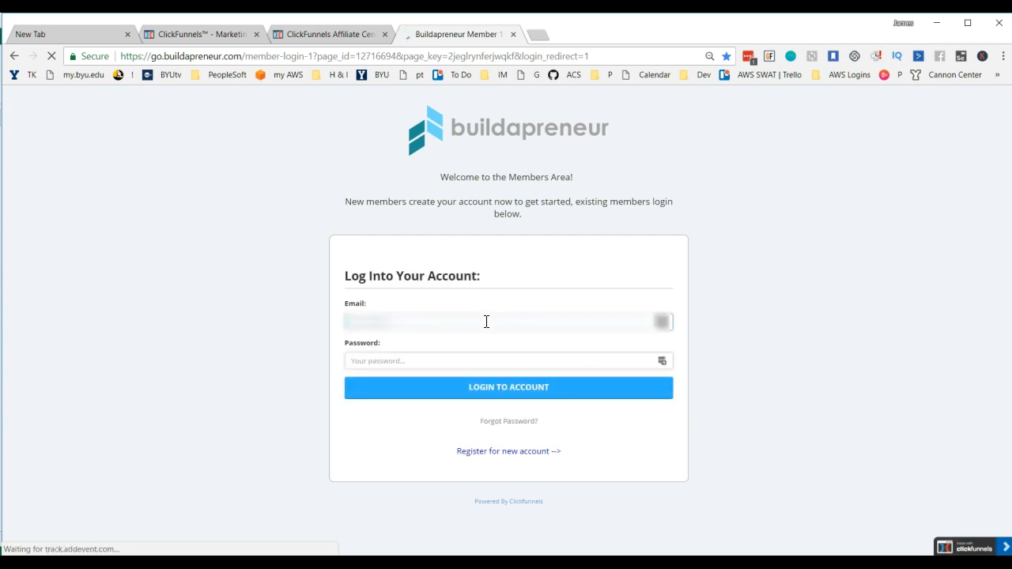
click(490, 391)
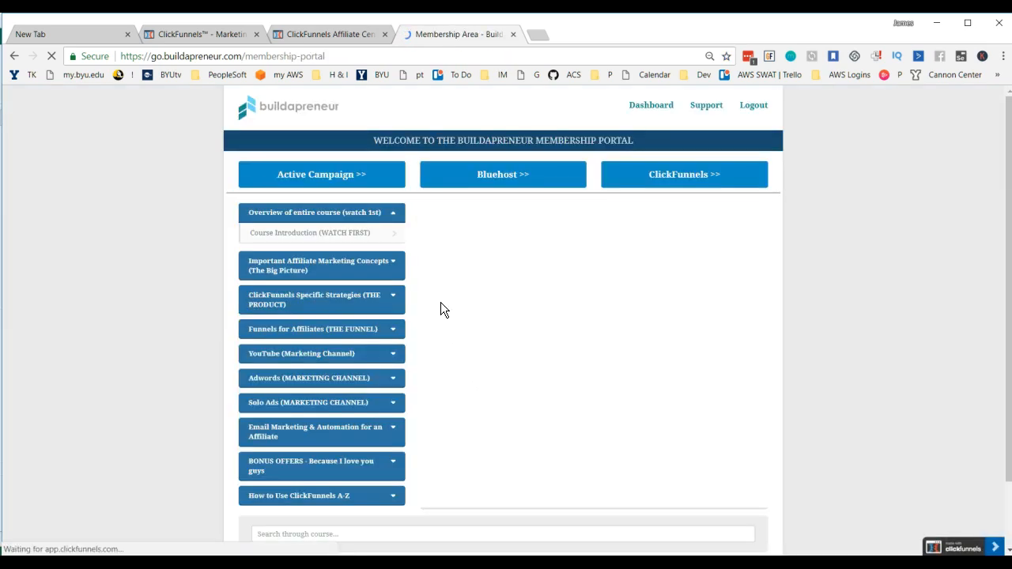
Step: Open the "Plugin to download your ClickFunnel Affiliates" lesson under BONUS OFFERS in the membership portal
scroll(182, 261, down, 1)
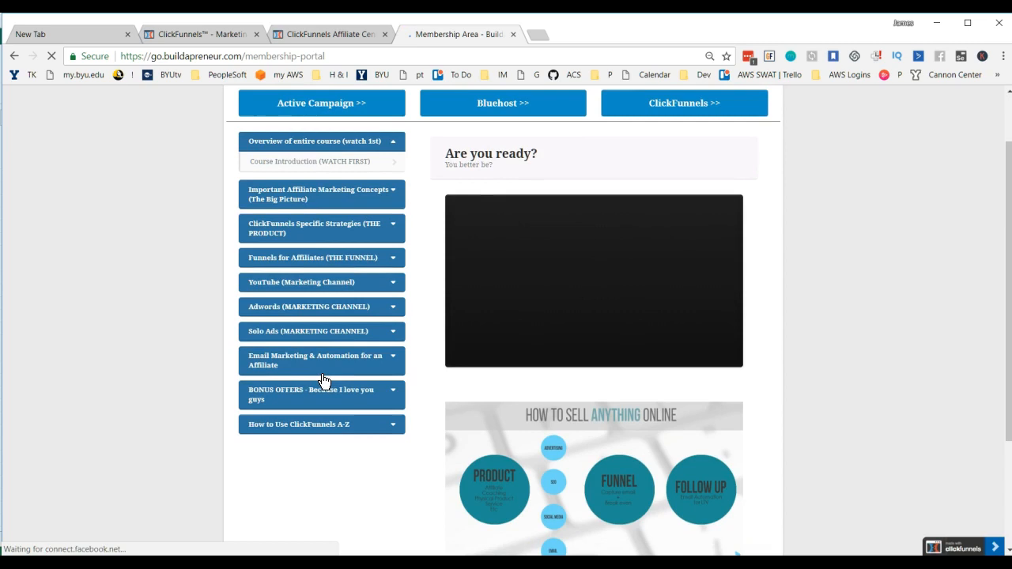
scroll(324, 381, down, 1)
click(382, 308)
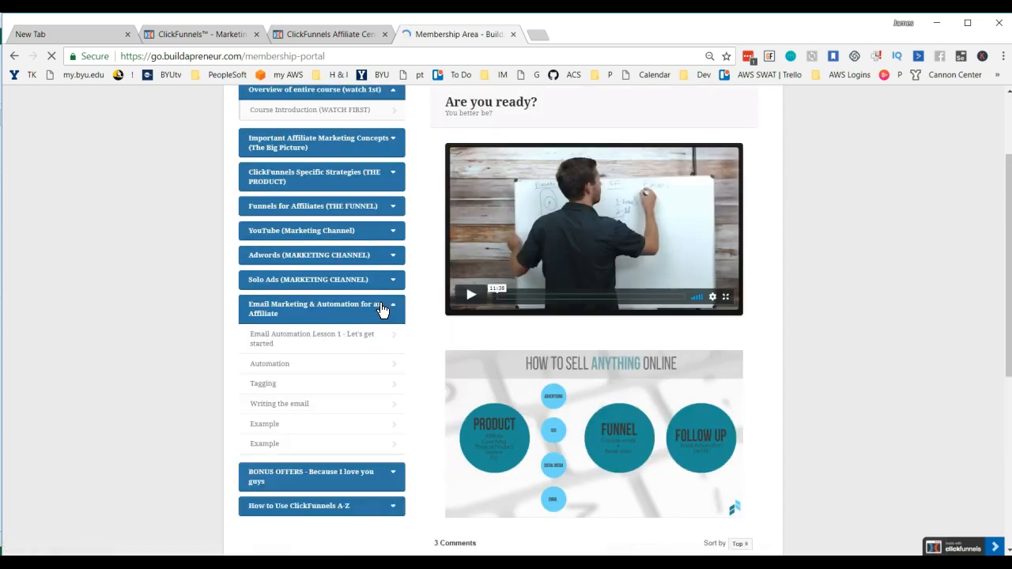
scroll(371, 406, down, 1)
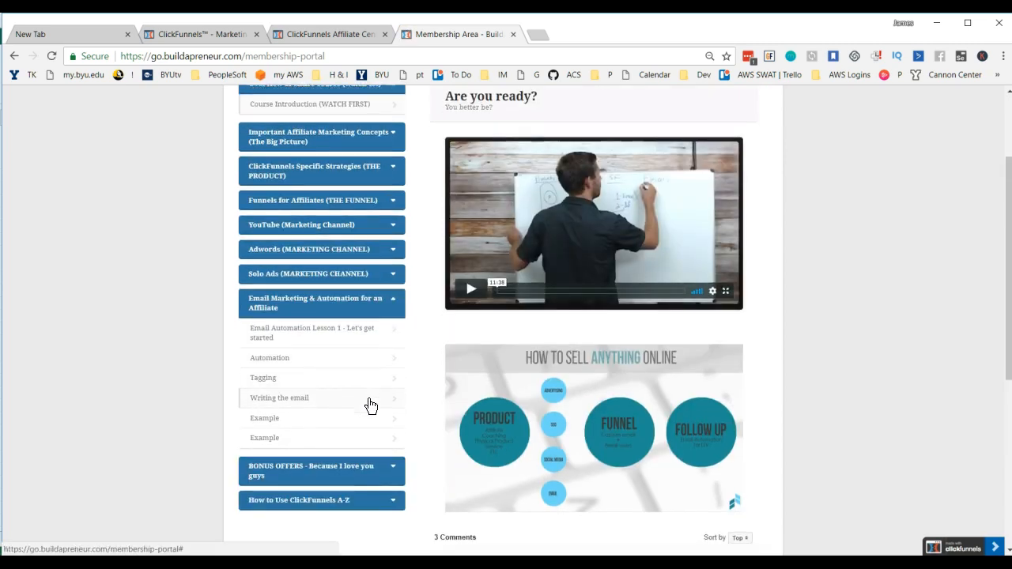
click(381, 416)
scroll(382, 417, down, 1)
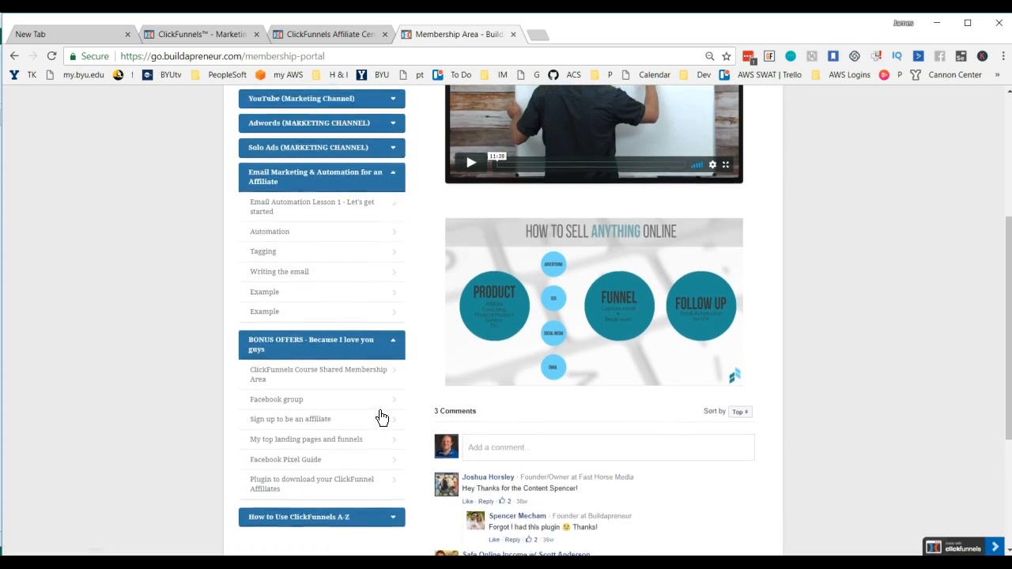
scroll(380, 416, down, 1)
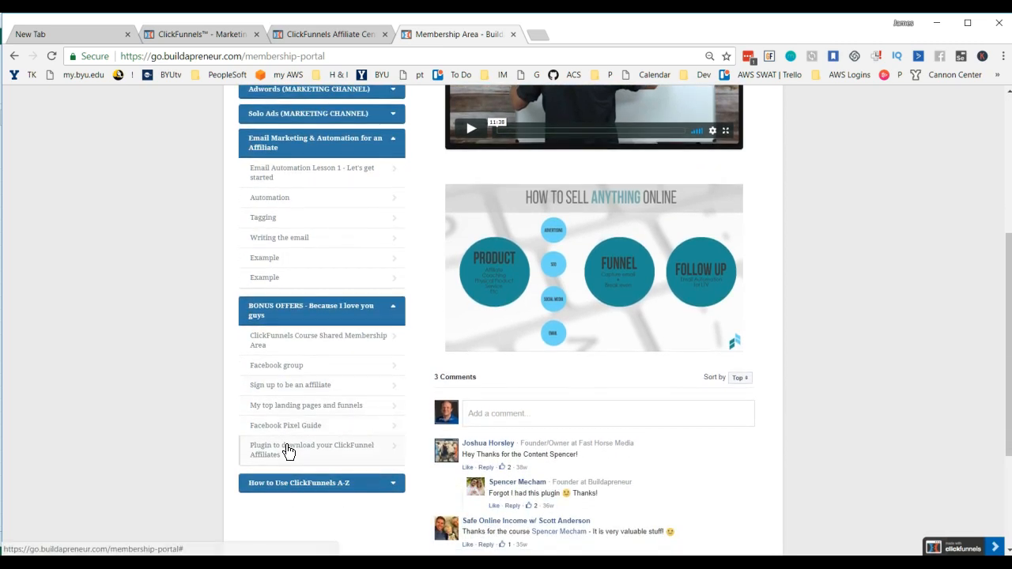
click(284, 451)
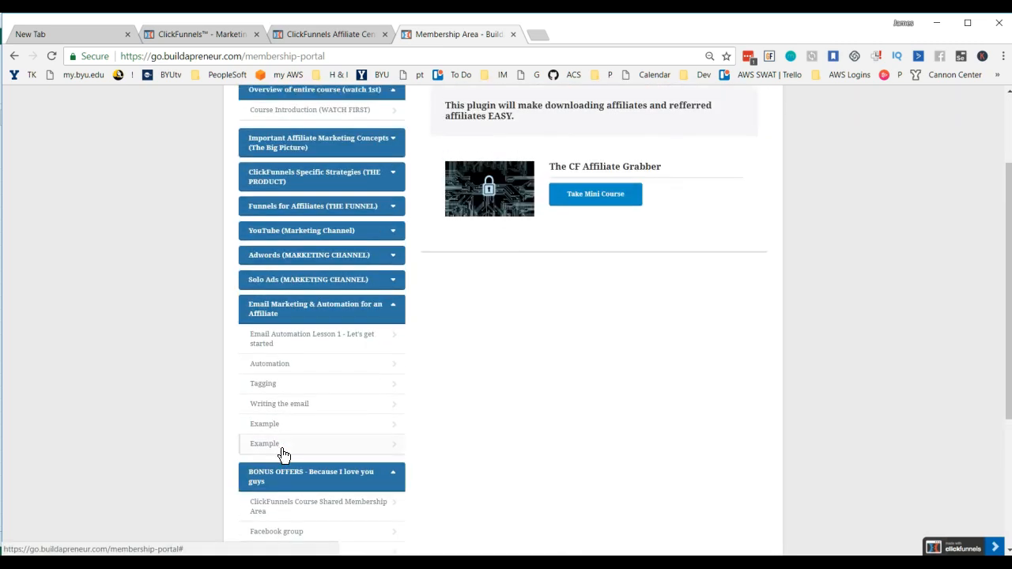
scroll(697, 256, up, 2)
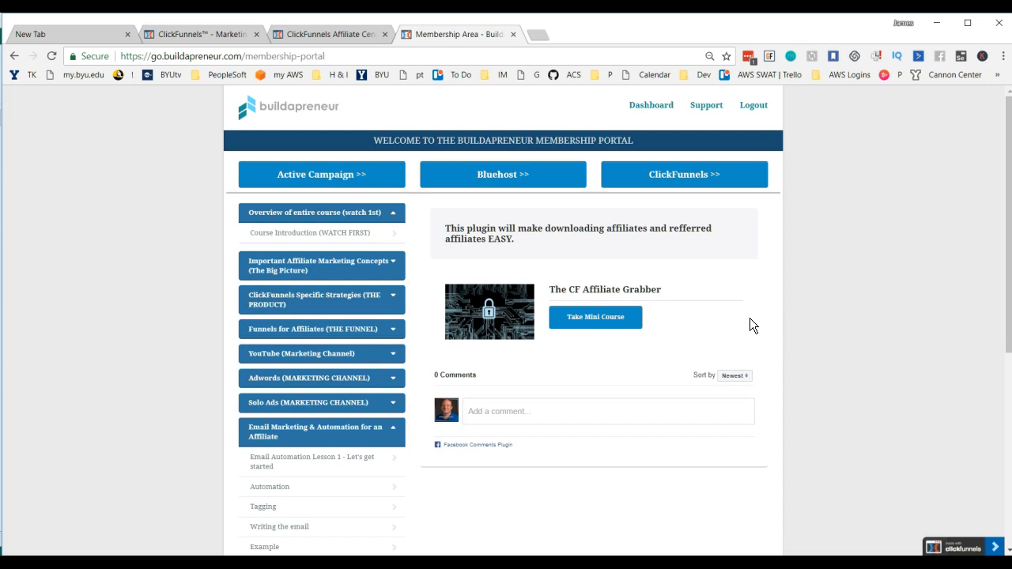
Step: Go back to the ClickFunnels affiliate page and examine its Referred affiliates table
click(222, 29)
scroll(838, 372, down, 20)
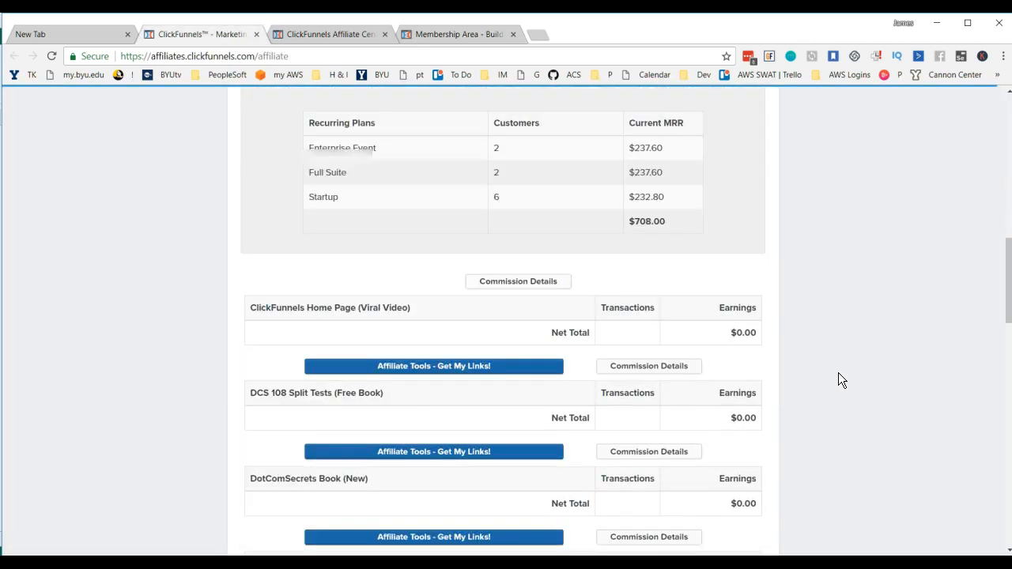
scroll(834, 369, down, 4)
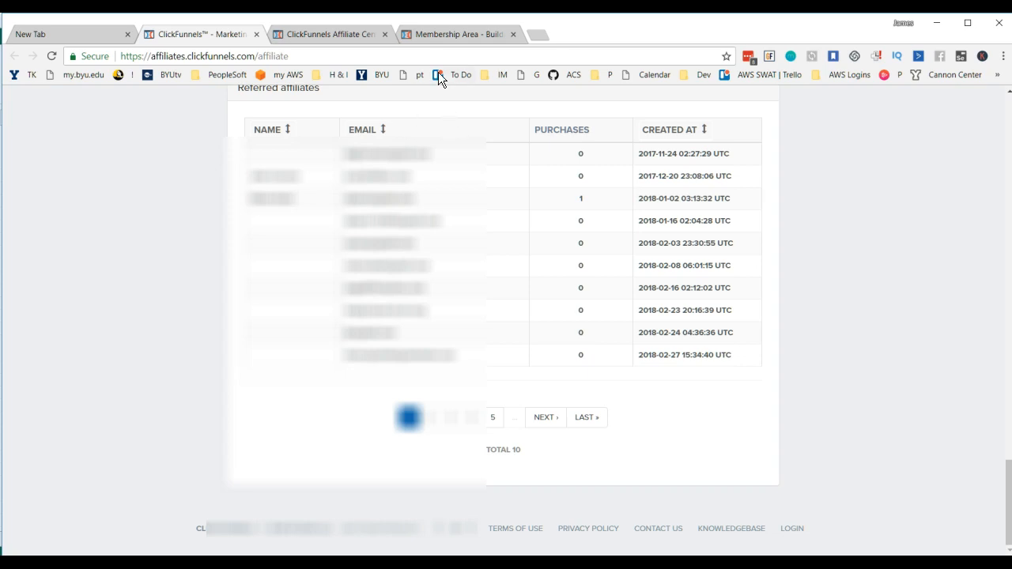
Step: Return to the membership portal, open The CF Affiliate Grabber mini course and look through its setup steps
click(447, 34)
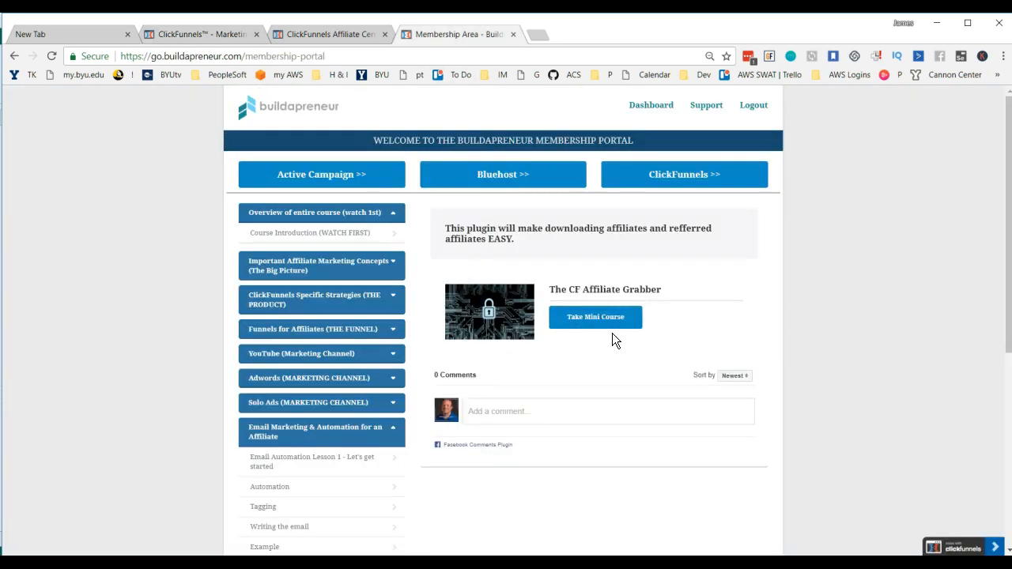
click(597, 326)
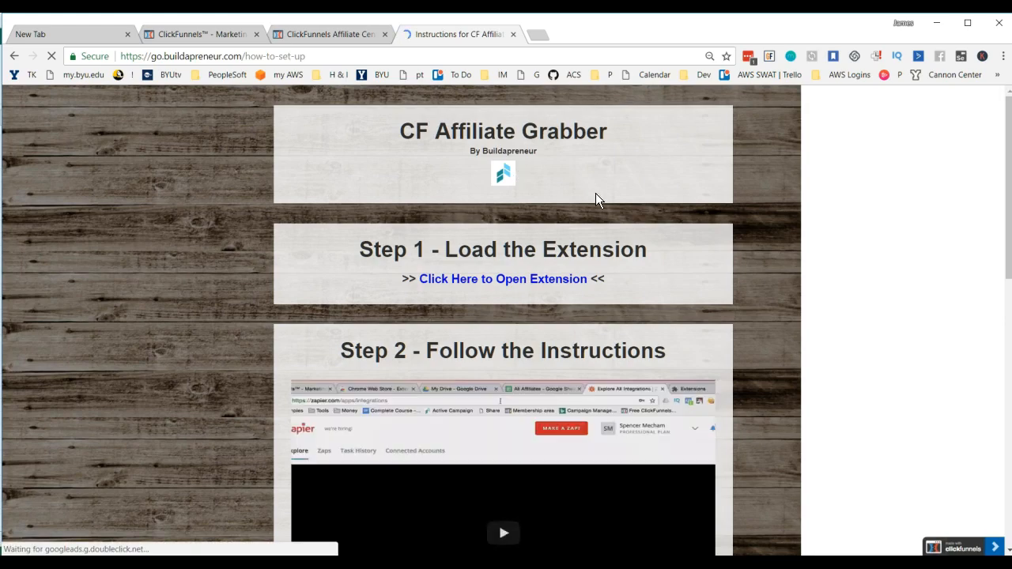
scroll(558, 236, down, 5)
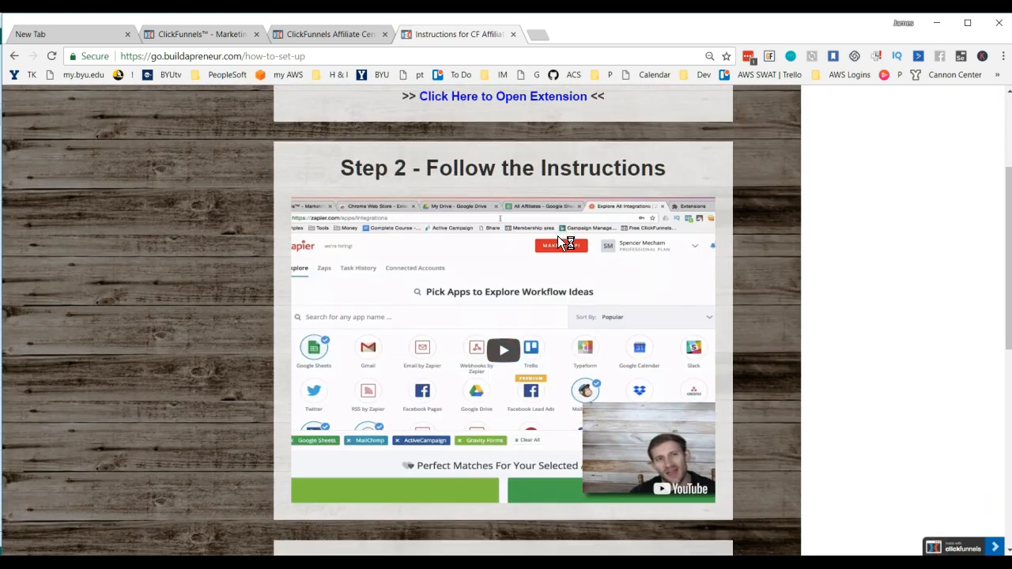
scroll(561, 274, down, 3)
scroll(560, 273, up, 6)
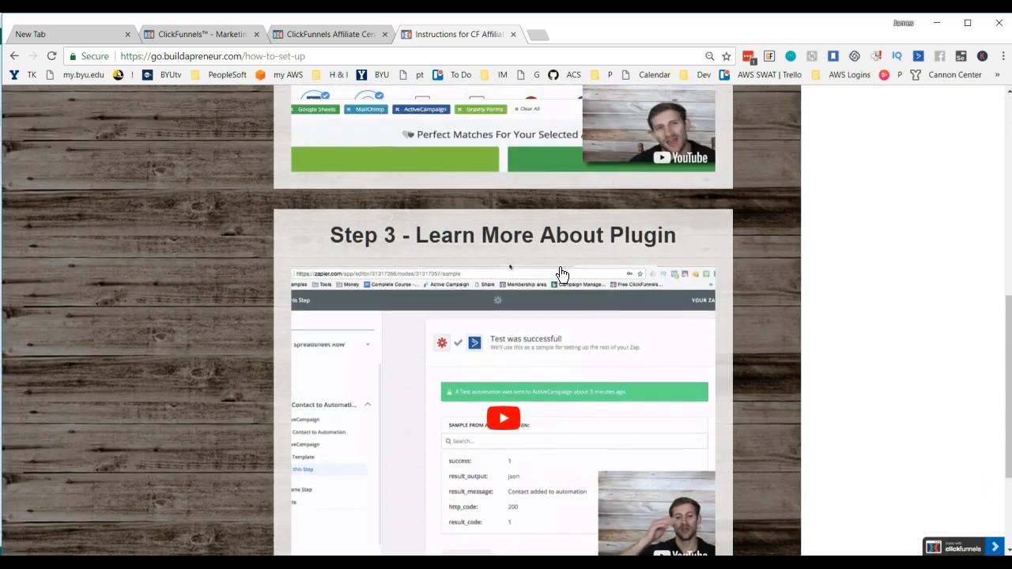
scroll(562, 269, up, 1)
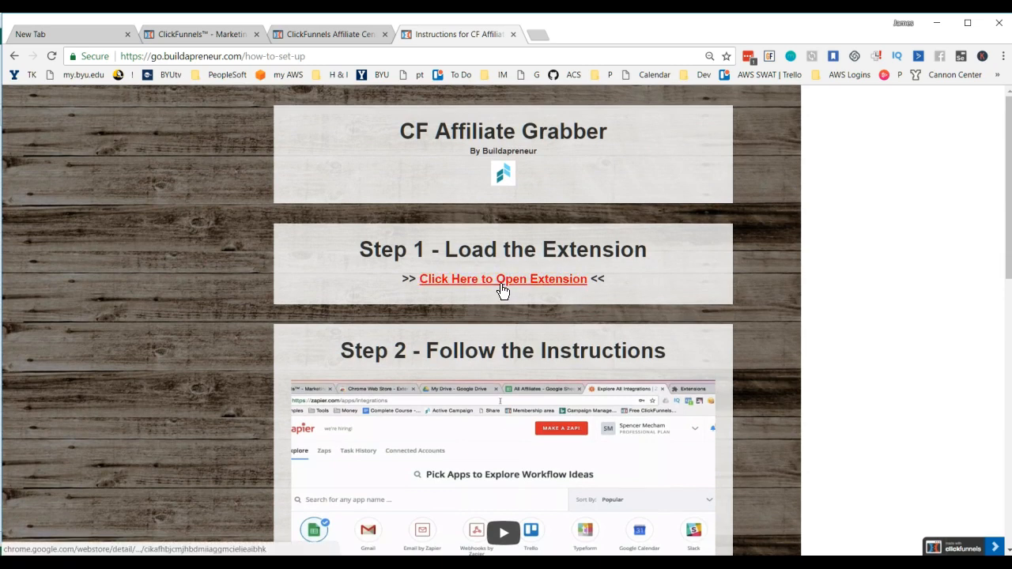
Step: Open the Step 1 extension link in a new tab, add Buildapreneur CF Affiliate Grabber to Chrome and open its settings
right_click(501, 286)
click(559, 296)
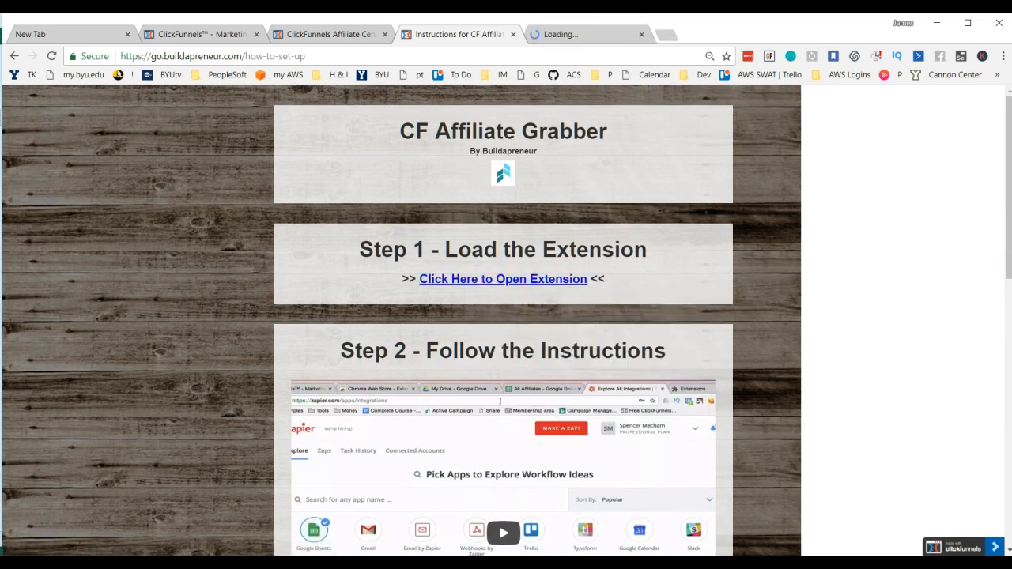
click(563, 33)
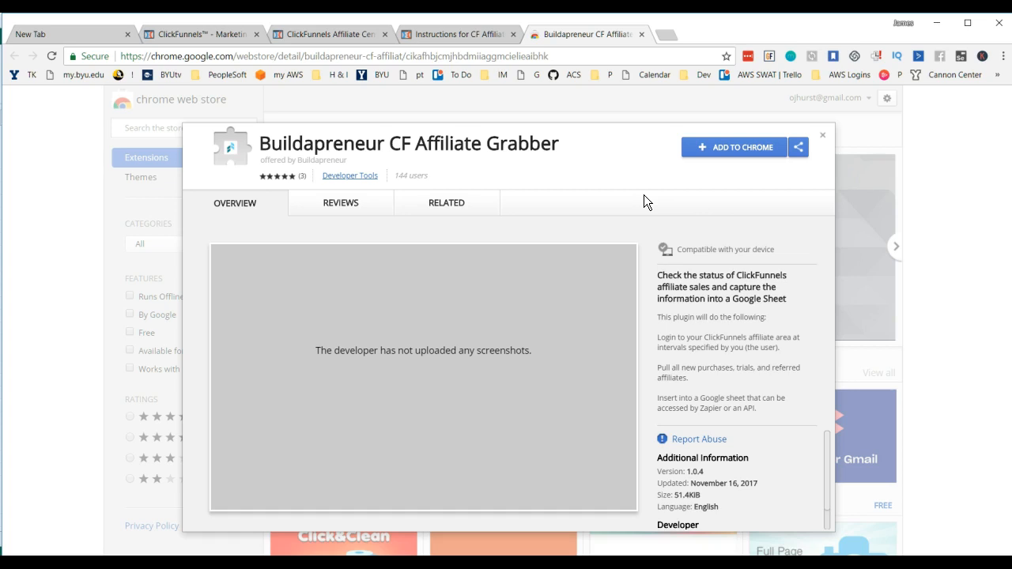
click(737, 150)
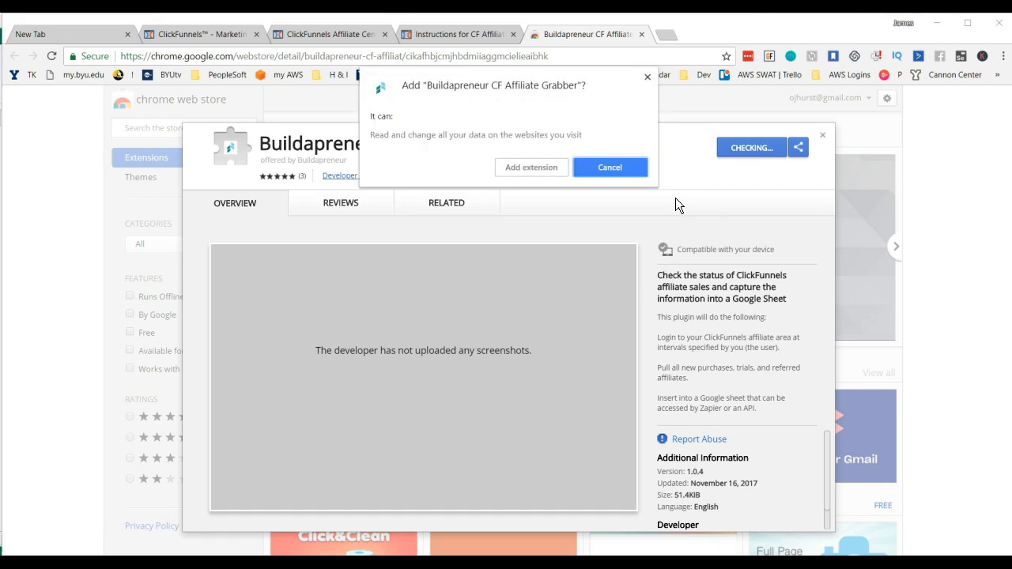
click(531, 168)
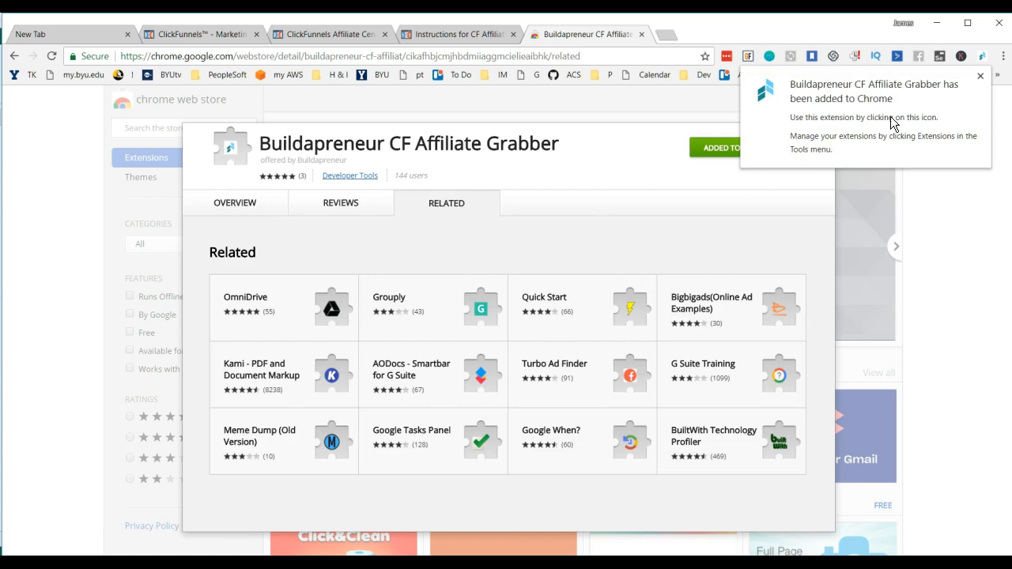
click(983, 57)
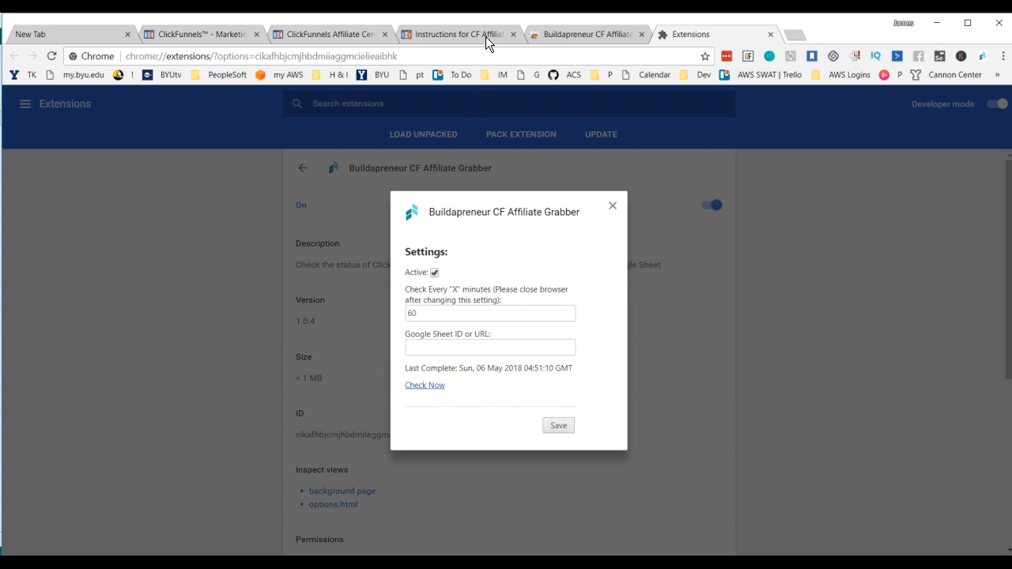
Step: Return to the CF Affiliate Grabber instructions page and play the "Step 2 - Follow the Instructions" video
click(559, 29)
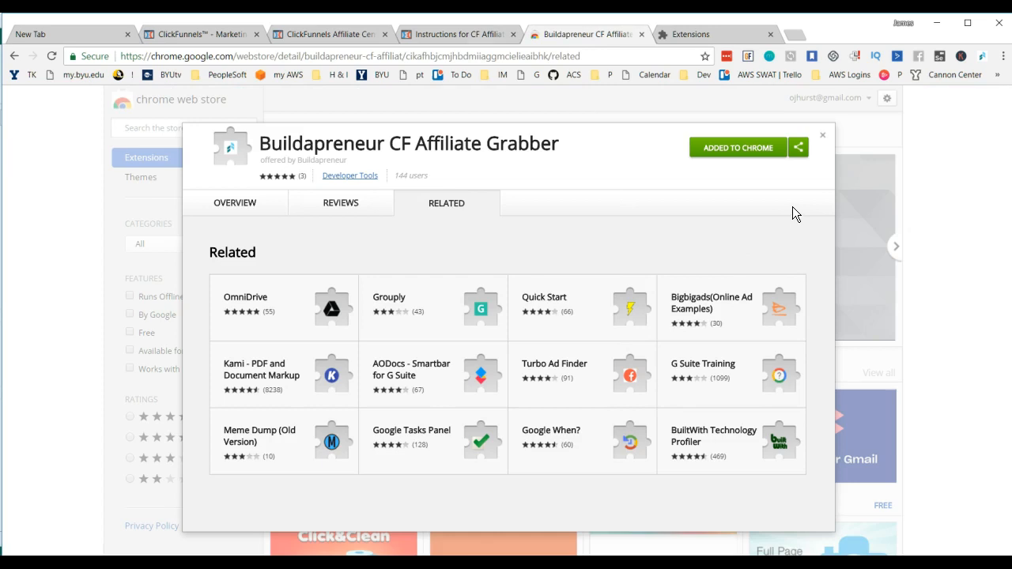
click(452, 37)
scroll(680, 352, down, 3)
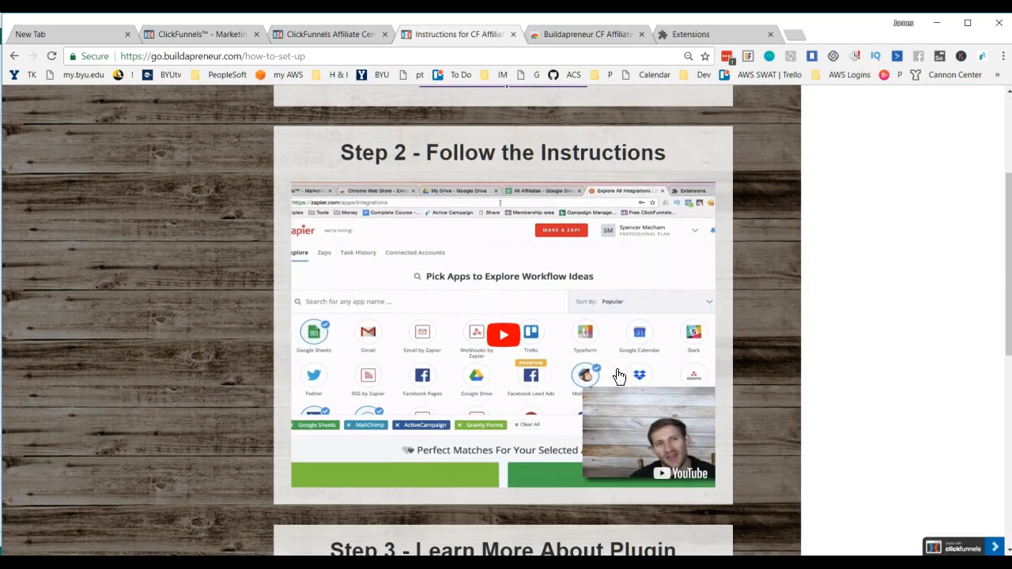
click(499, 340)
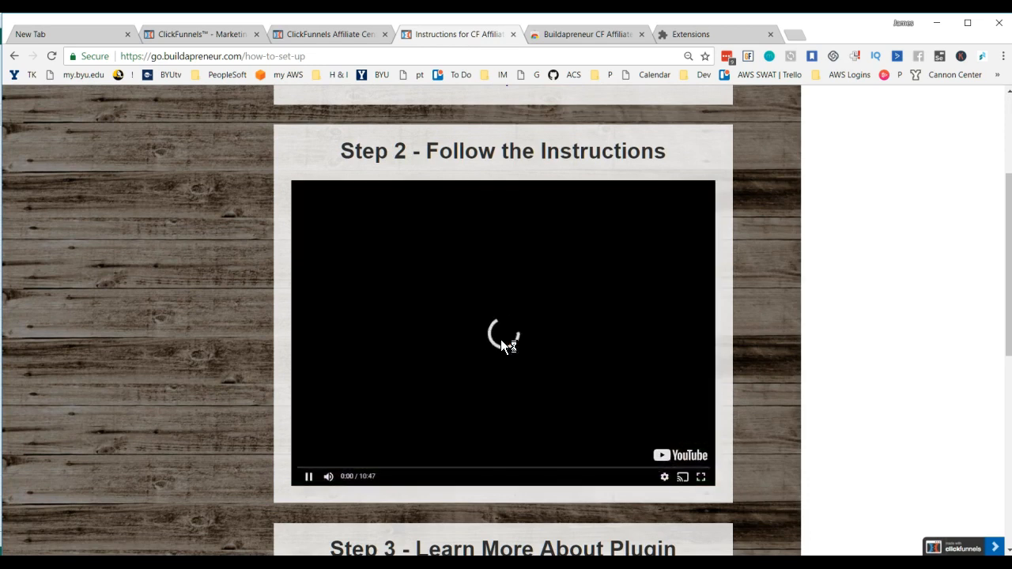
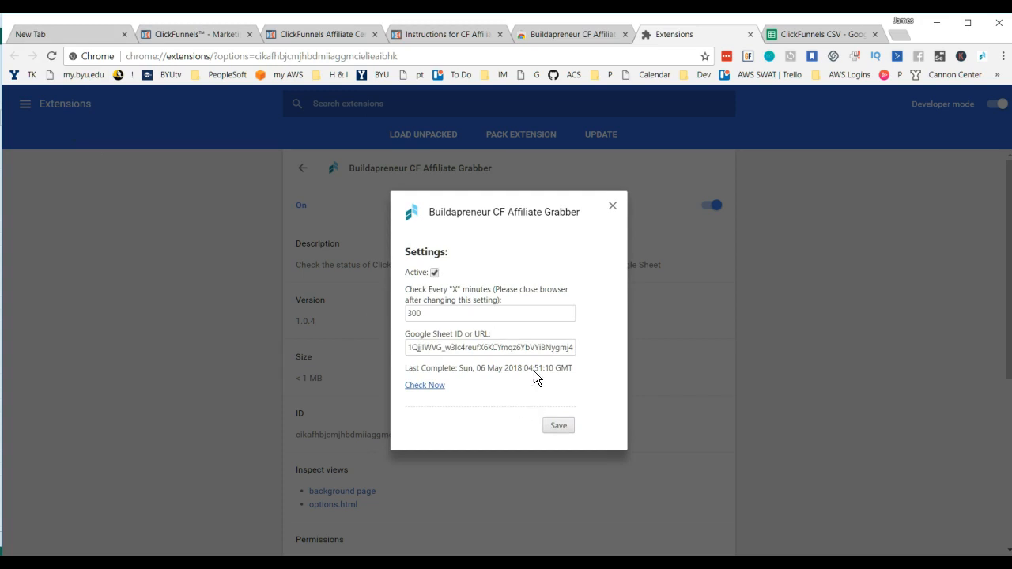
Step: Save the Buildapreneur CF Affiliate Grabber settings and close the settings dialog
click(562, 427)
click(613, 210)
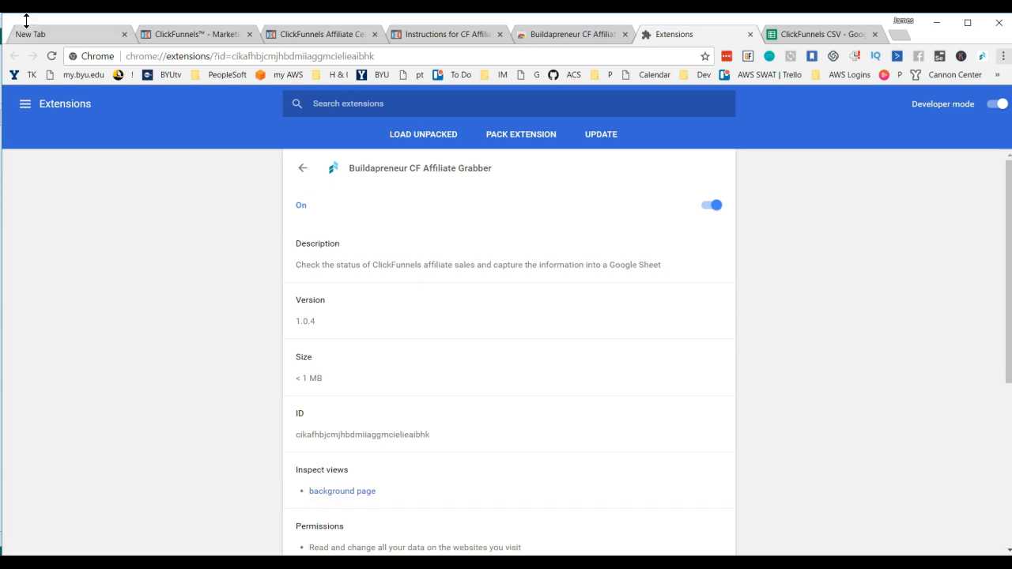
Step: Return to the CF Affiliate Grabber instructions and replay the Step 2 video from about 3:02, pausing it on the extension settings
click(456, 33)
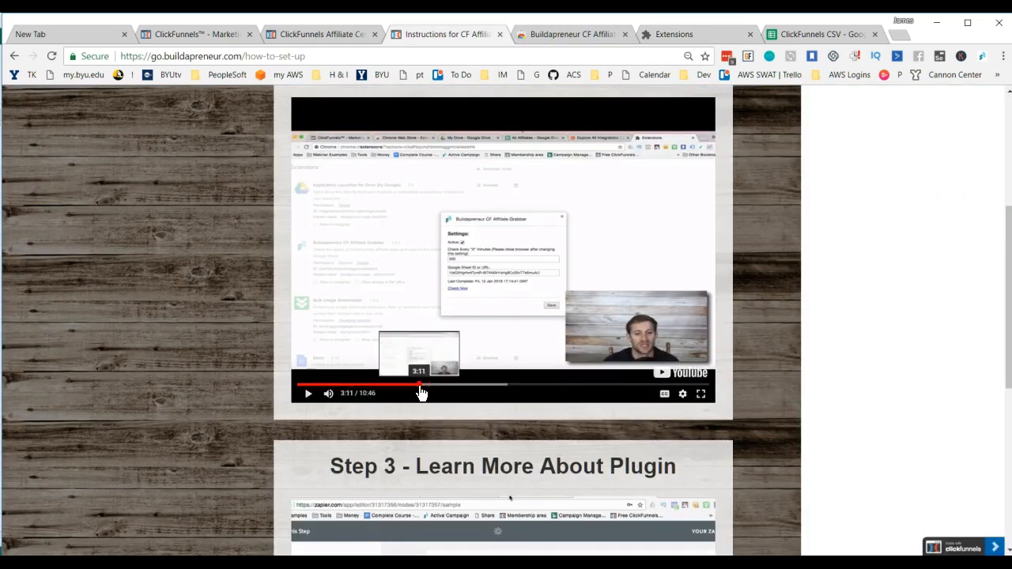
click(418, 385)
click(310, 397)
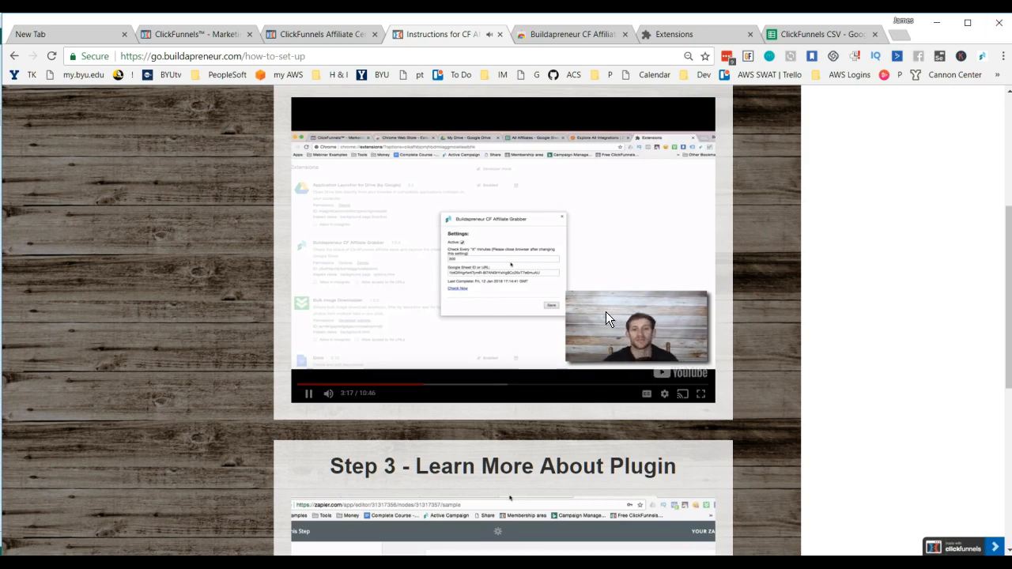
click(413, 386)
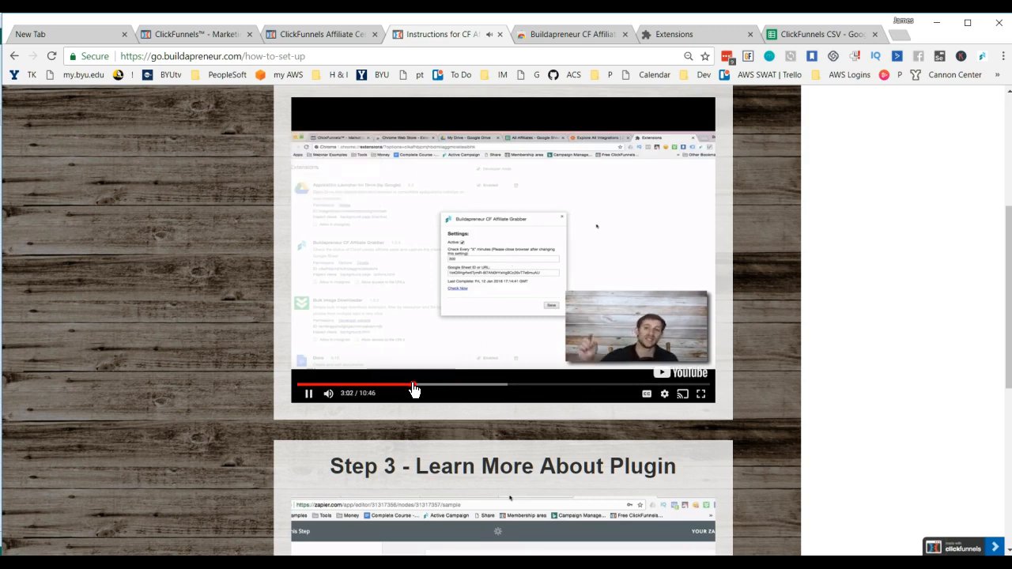
click(309, 396)
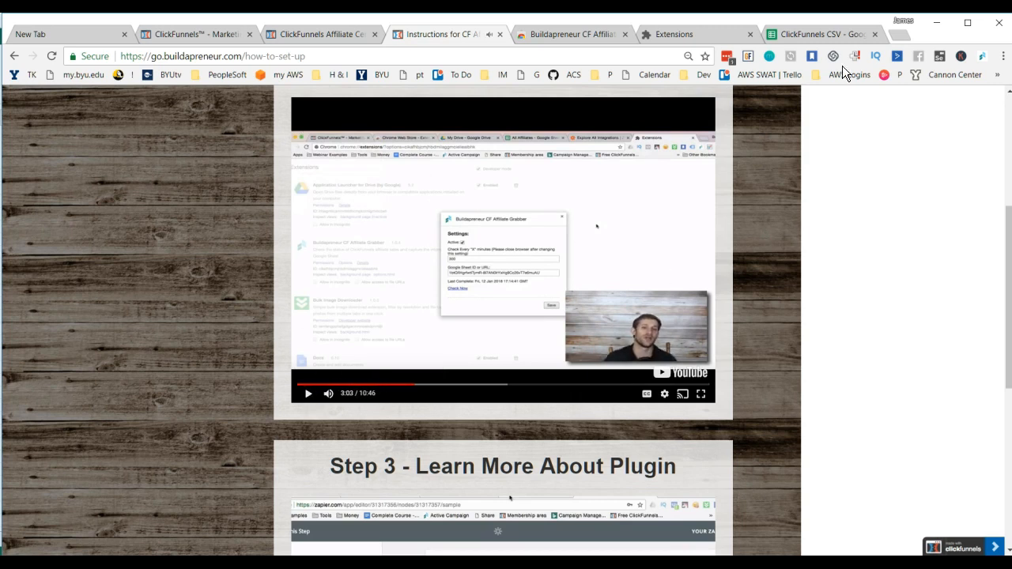
Step: Close and restart Chrome, and load the Buildapreneur member login page
click(1000, 24)
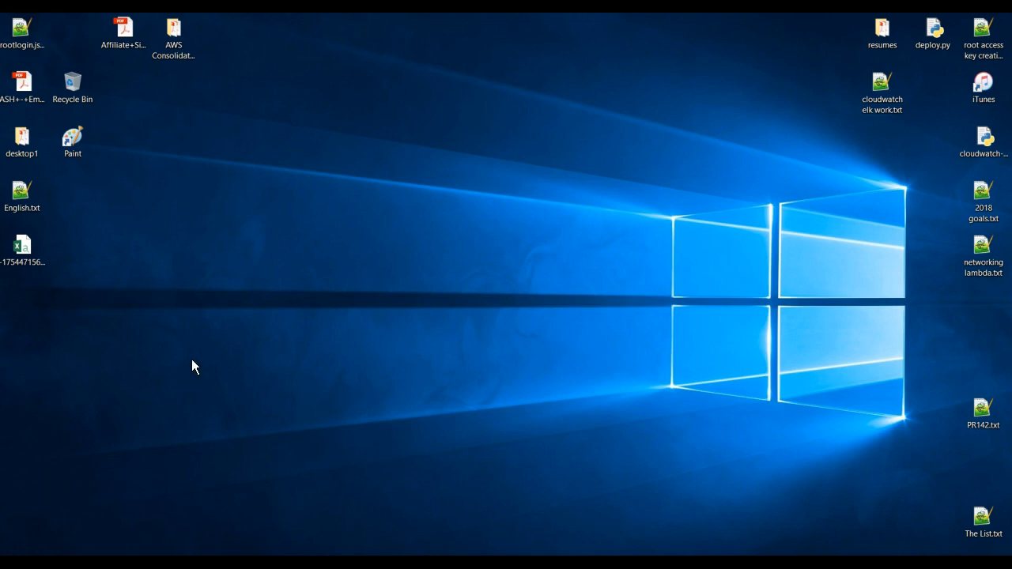
key(super)
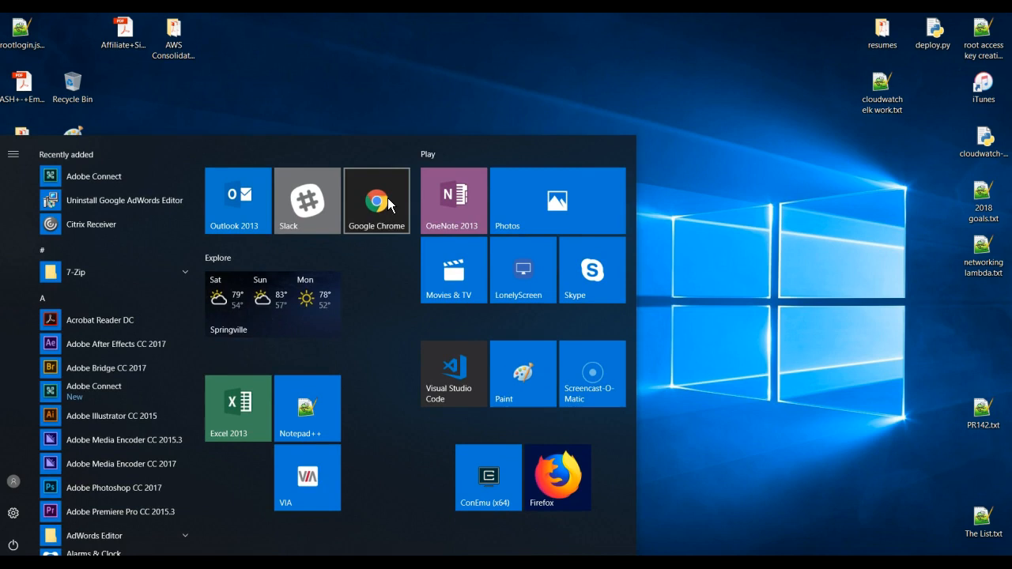
click(388, 203)
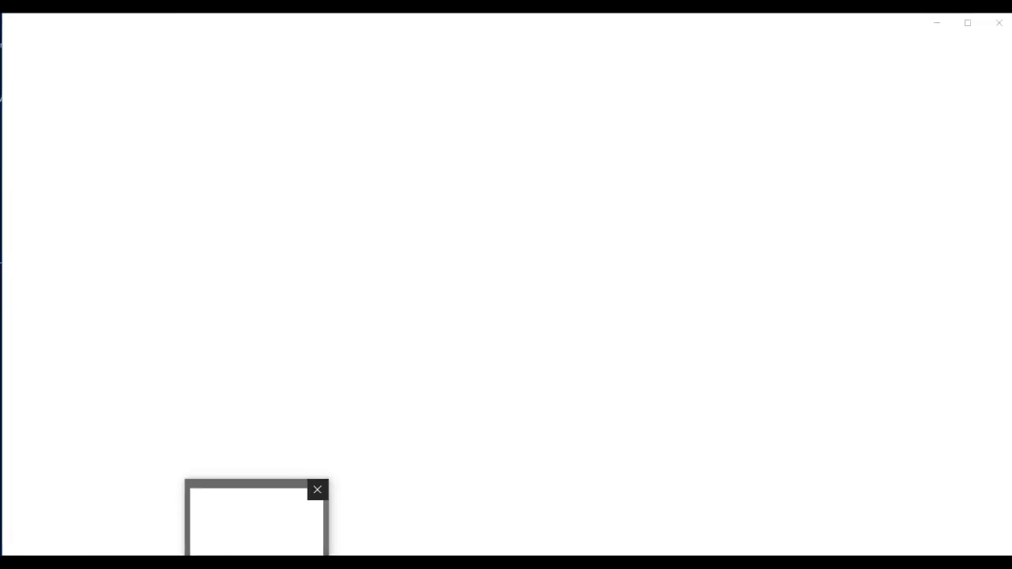
click(257, 563)
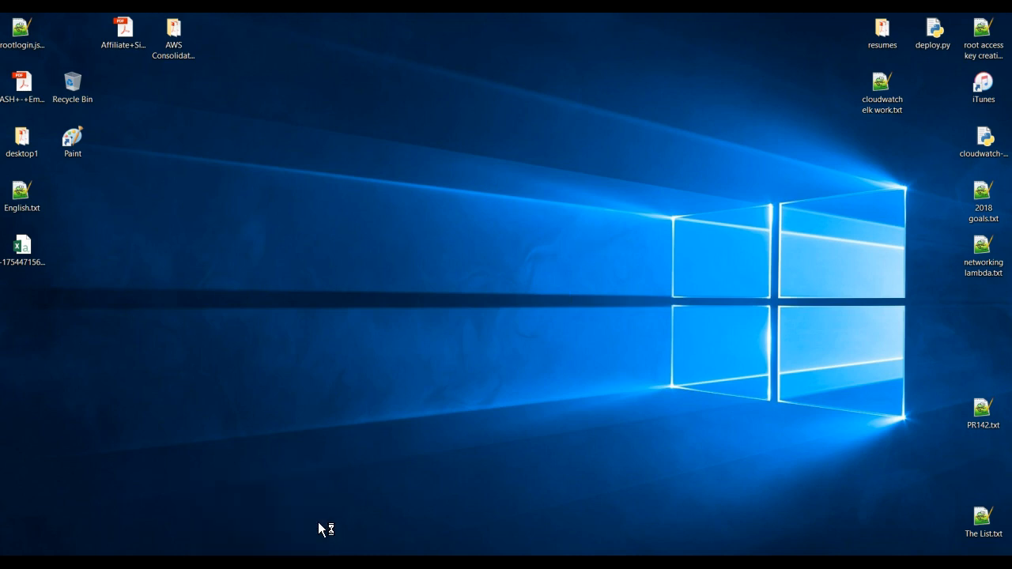
click(149, 562)
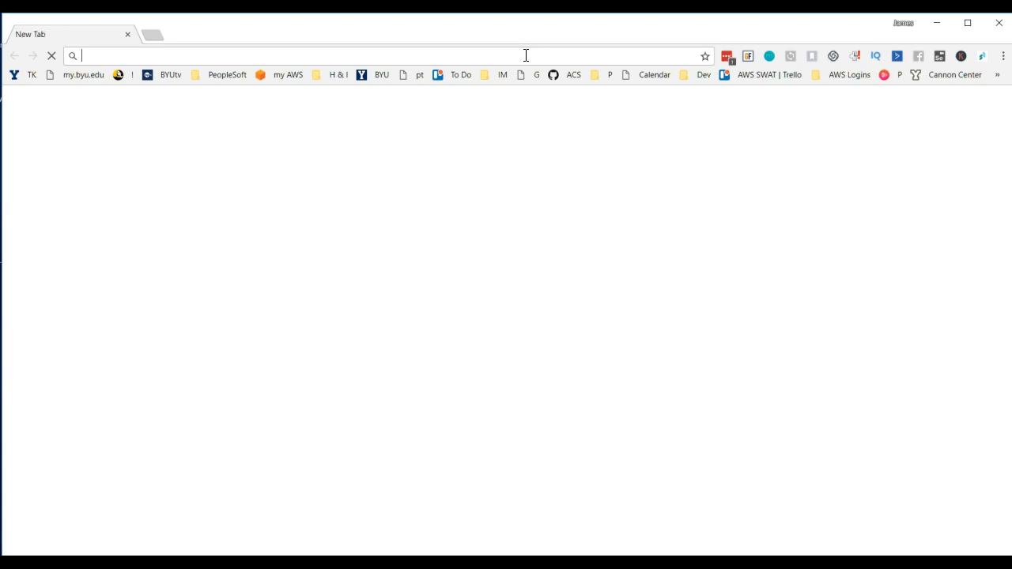
text(buildapreneur.com)
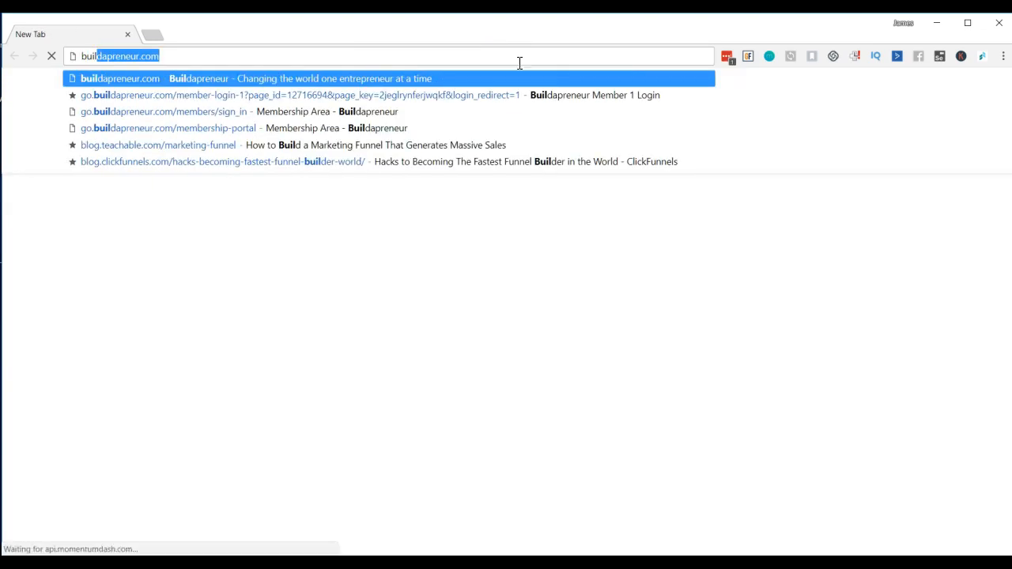
key(Return)
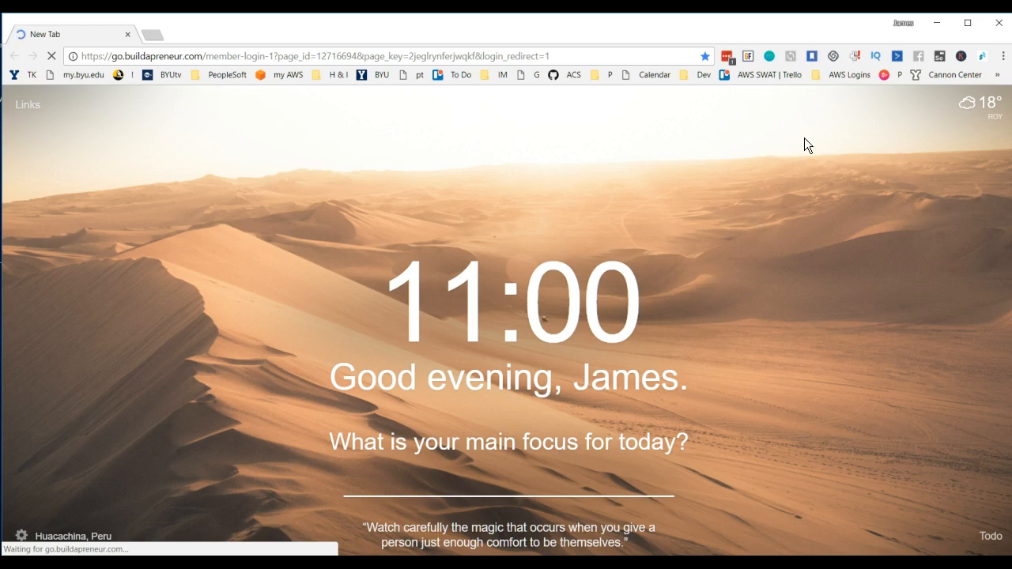
Step: Open the CF Affiliate Grabber settings, copy the Google Sheet ID and look it up from a new tab
click(984, 57)
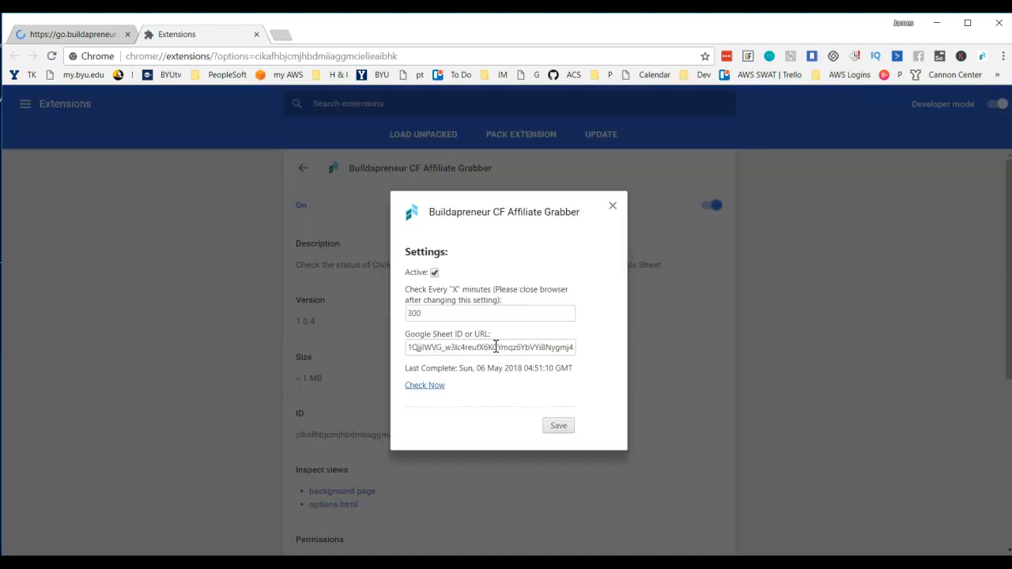
triple_click(496, 347)
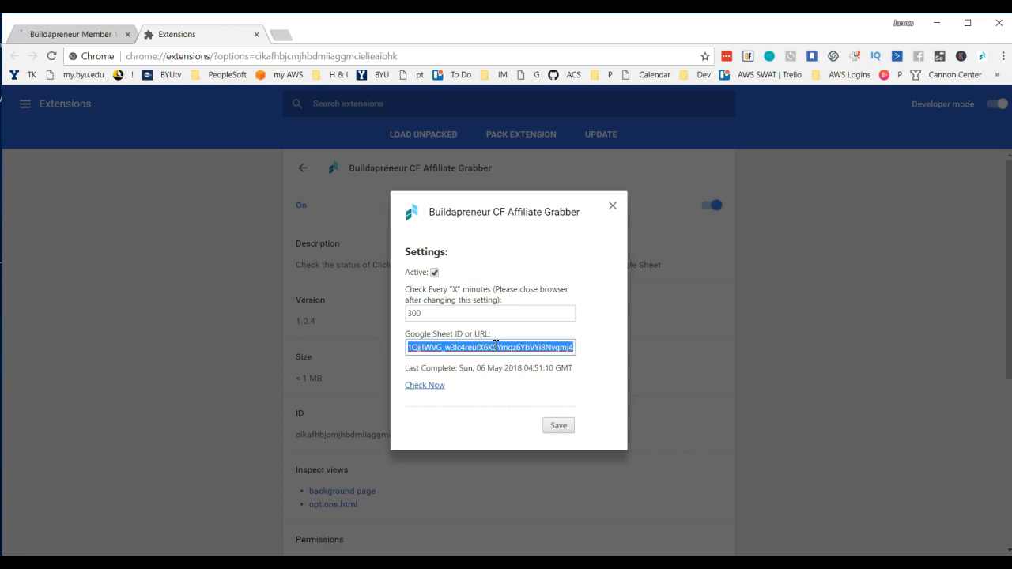
click(287, 34)
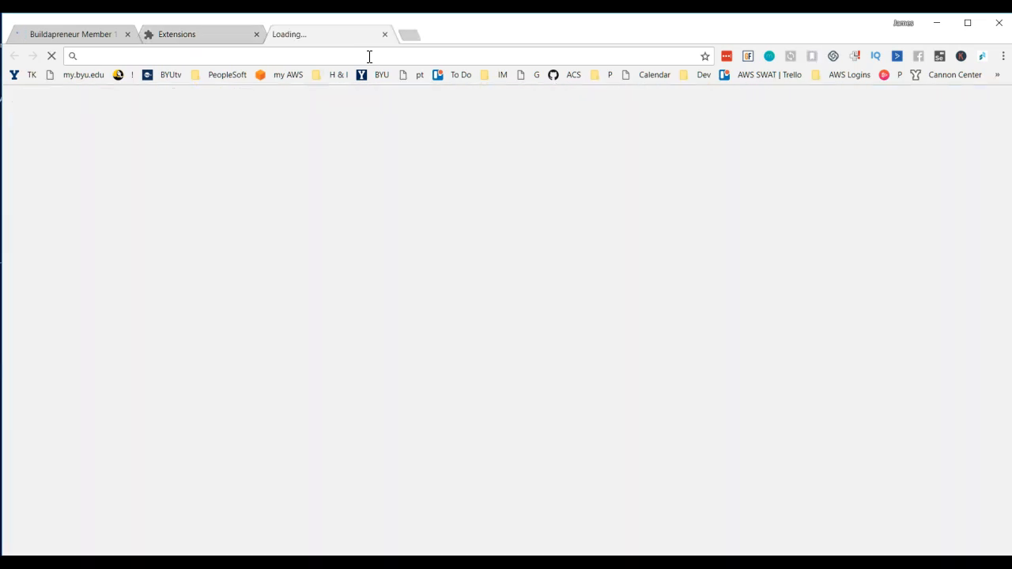
key(Return)
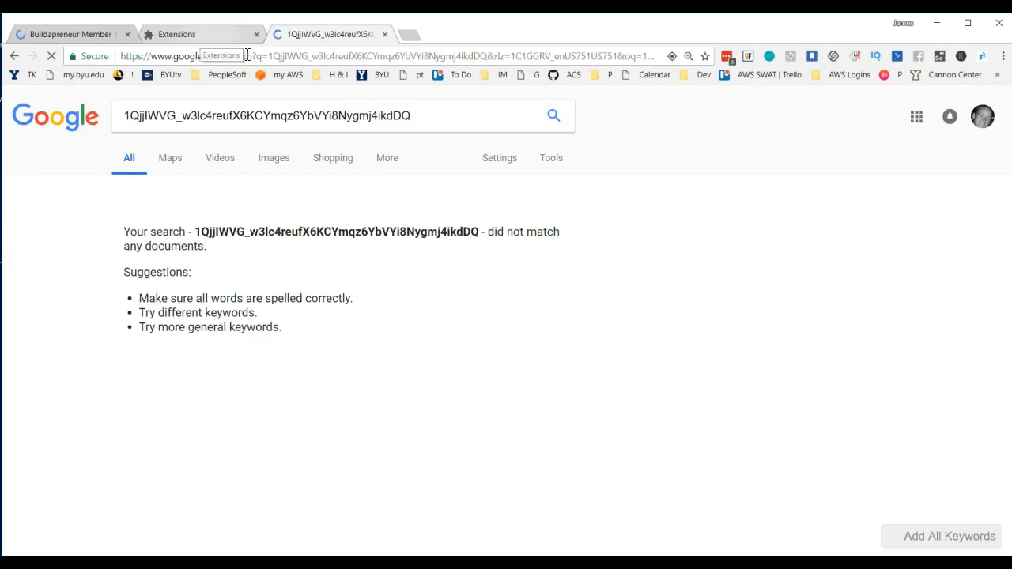
click(355, 59)
key(Return)
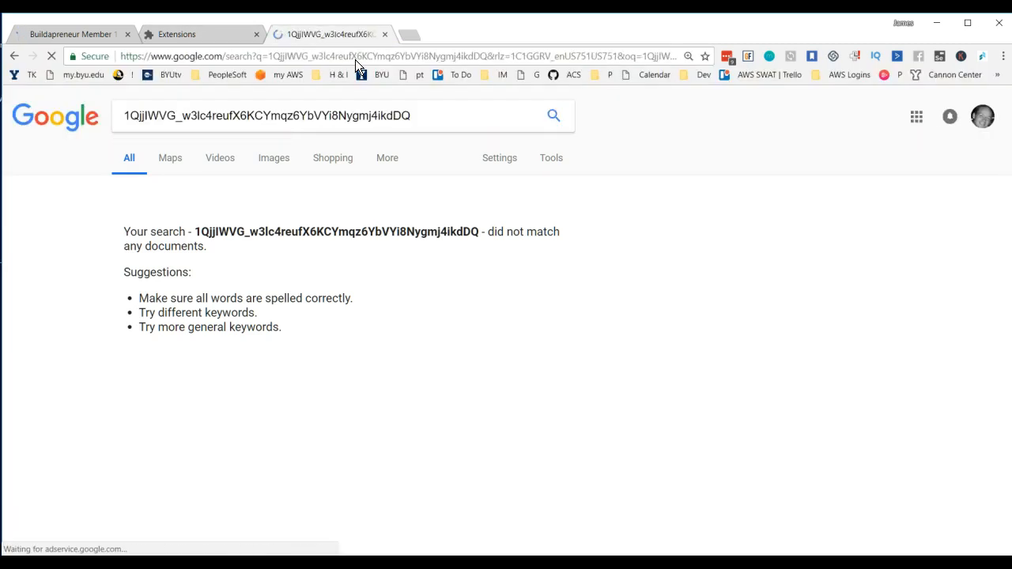
Step: Return to the extension settings and check the end of the Google Sheet ID
click(188, 31)
click(540, 348)
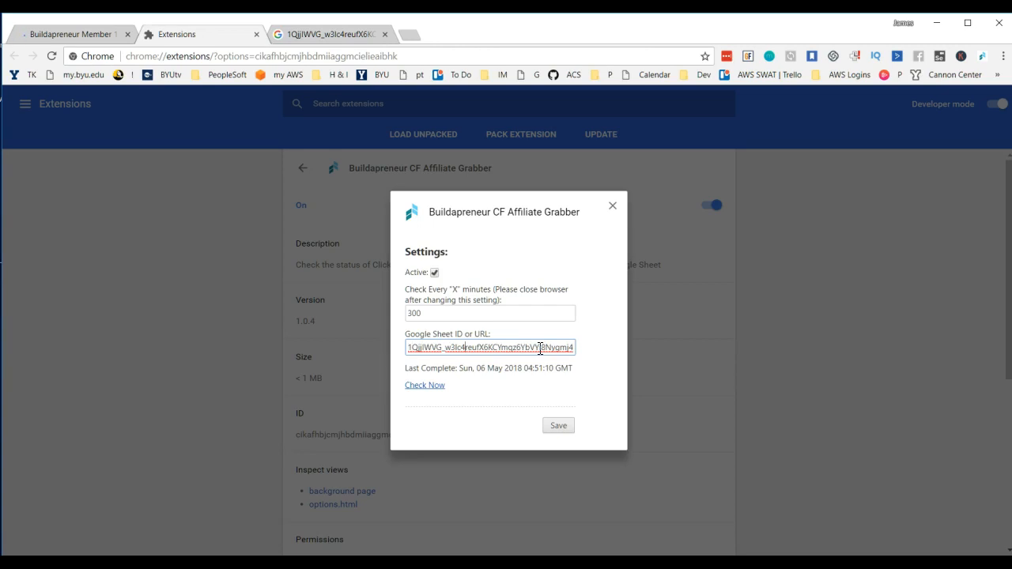
key(End)
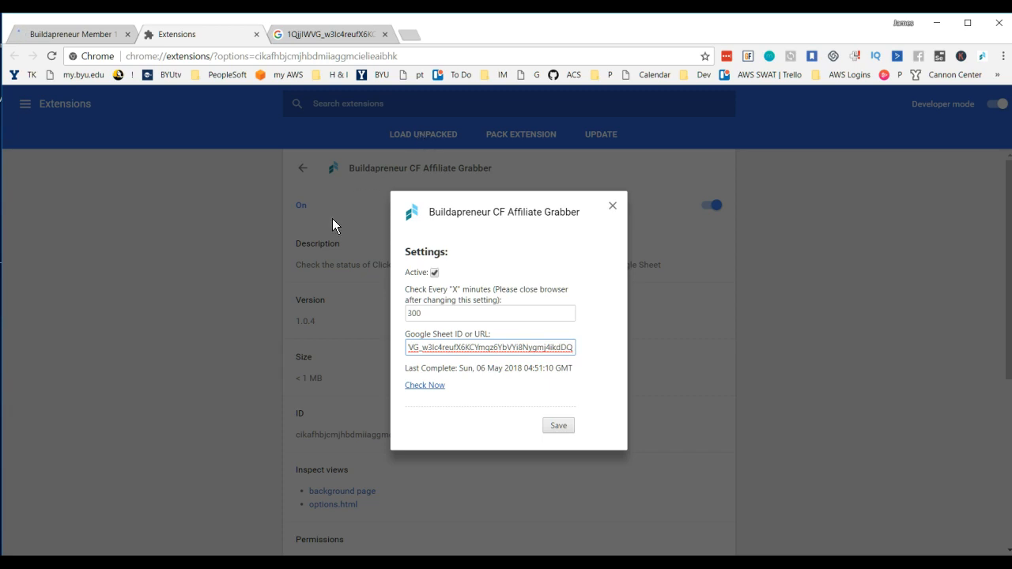
Step: In the search results tab, try sheets.com and run a Google search for "google sheets" instead
click(330, 34)
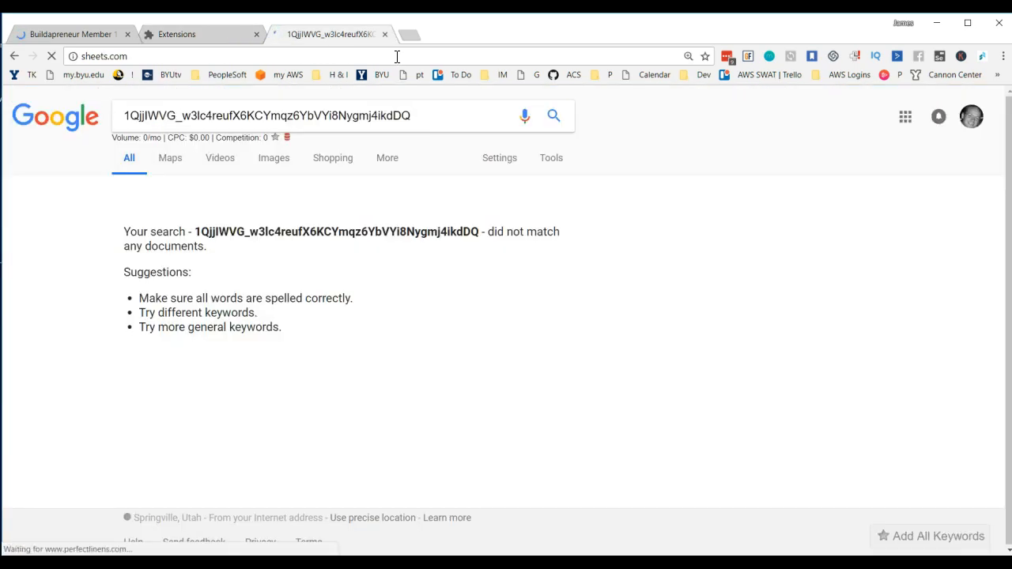
click(397, 56)
text(g)
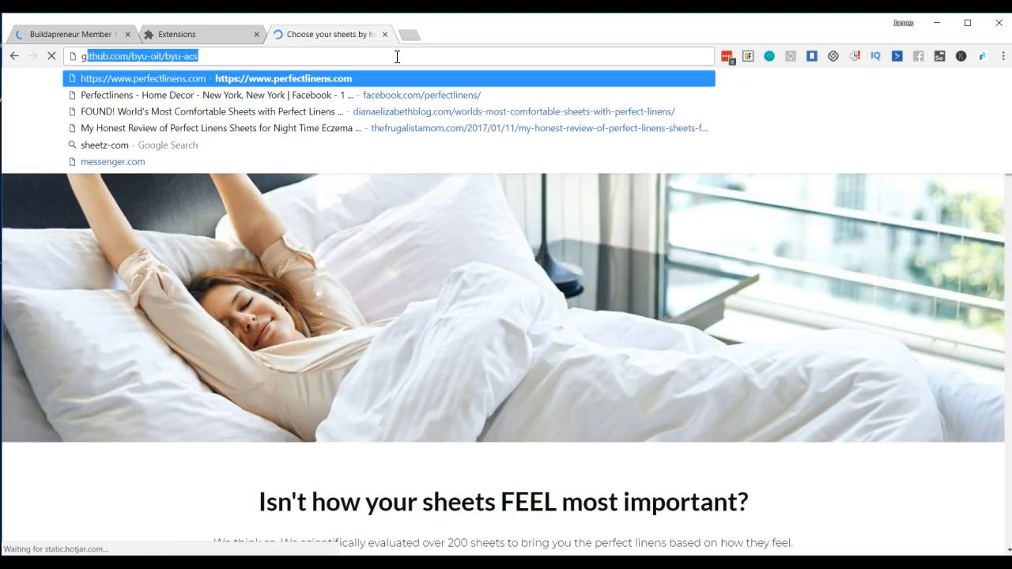
text(oogle )
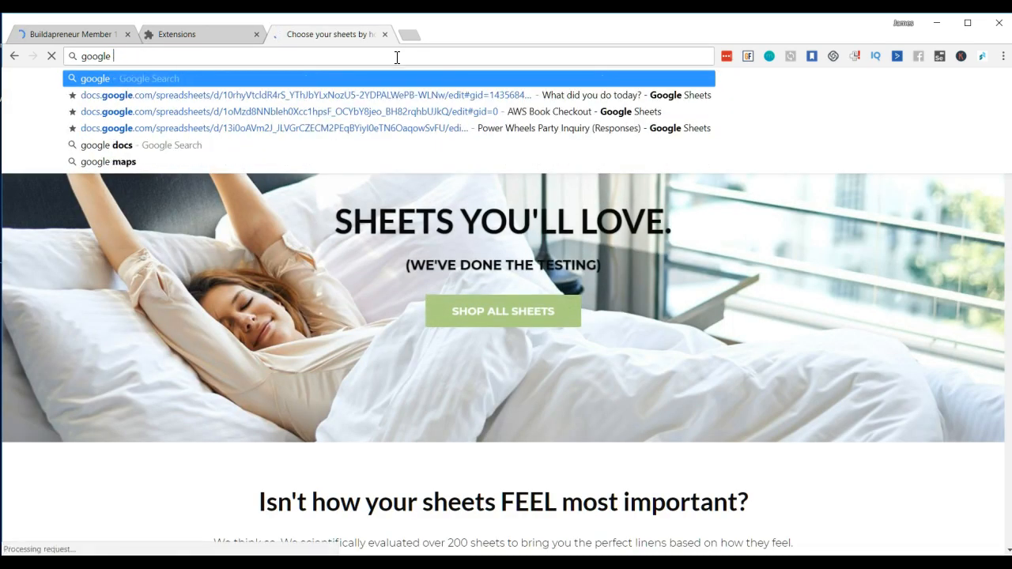
text(s)
key(Down)
key(Up)
key(Return)
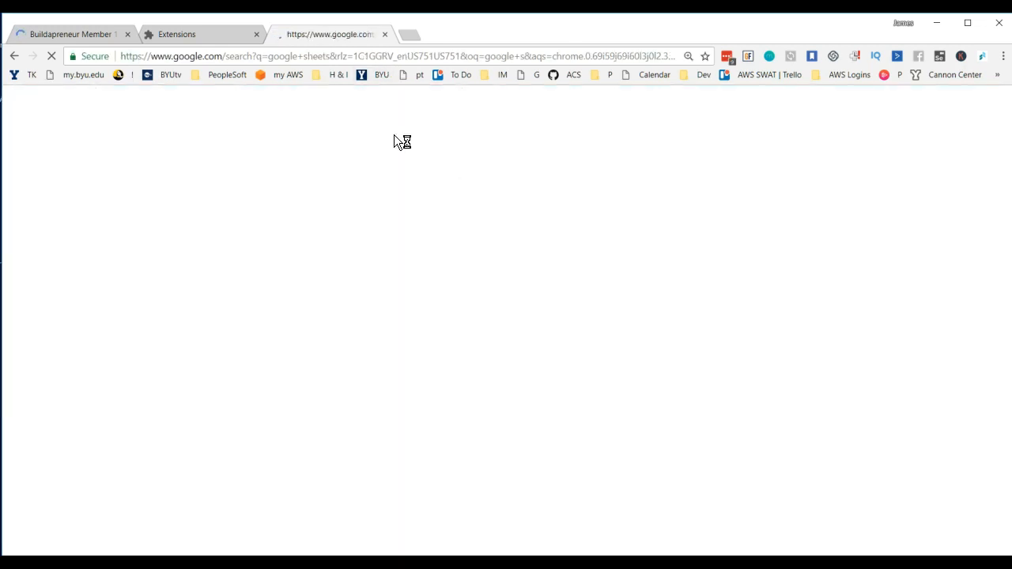
Step: Log into the Buildapreneur members area and open the instructions from the "Plugin to download your ClickFunnel Affiliates" bonus lesson
click(57, 33)
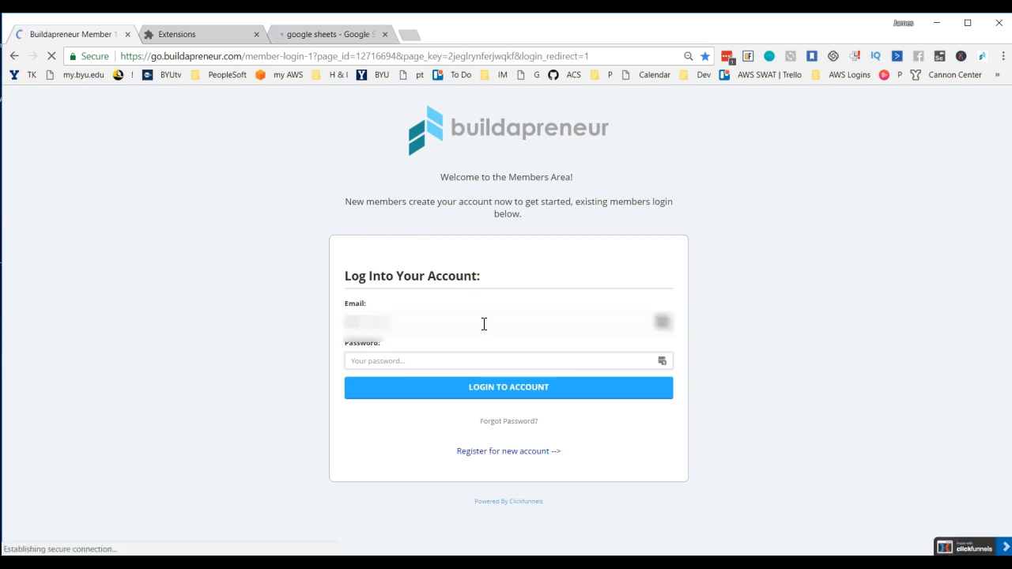
click(485, 393)
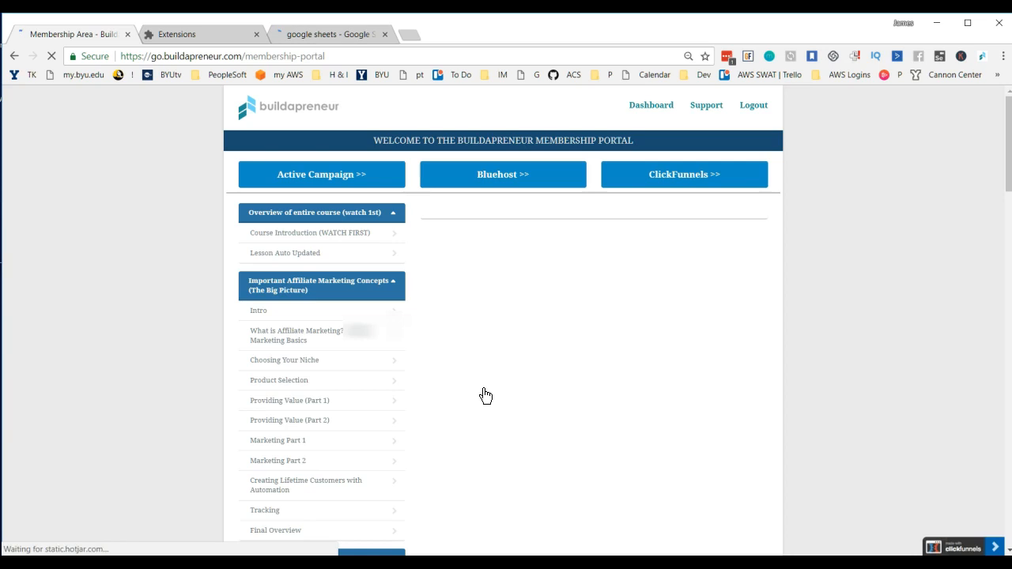
scroll(330, 502, down, 2)
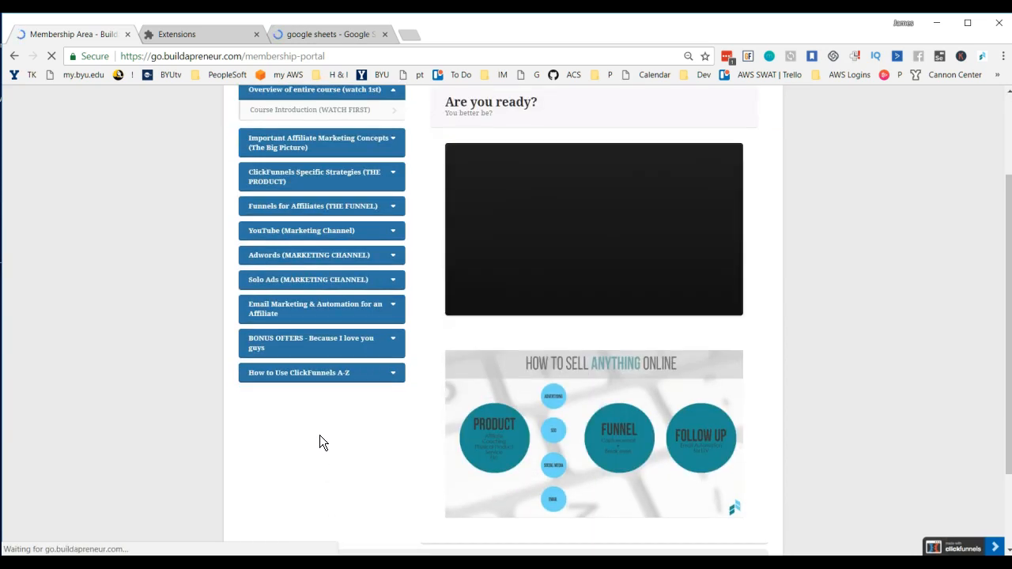
click(327, 345)
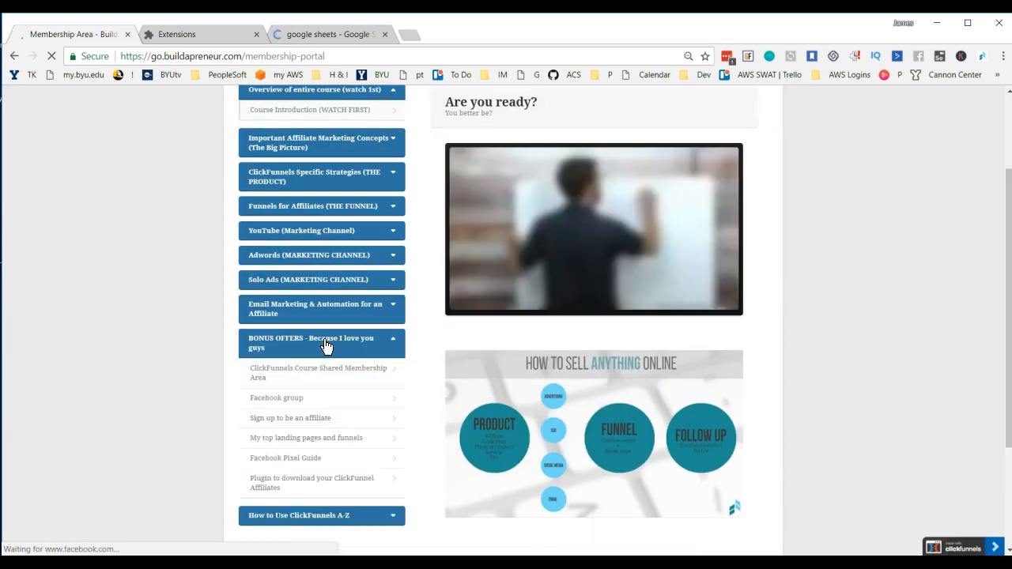
click(310, 484)
click(583, 203)
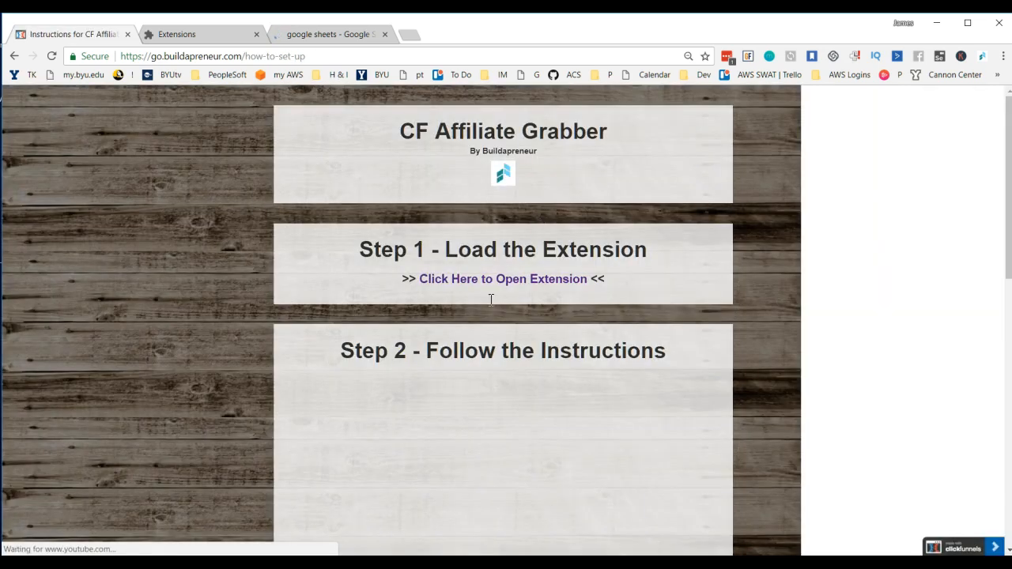
Step: Play the "Step 2 - Follow the Instructions" video and skip through it to about 2:37
scroll(571, 376, down, 2)
click(573, 375)
scroll(553, 360, down, 1)
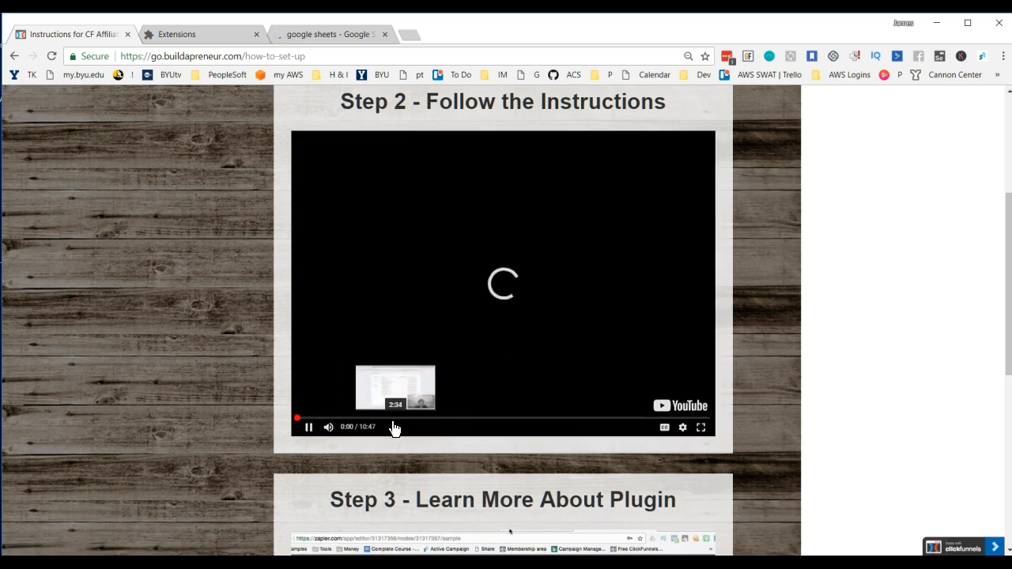
click(382, 419)
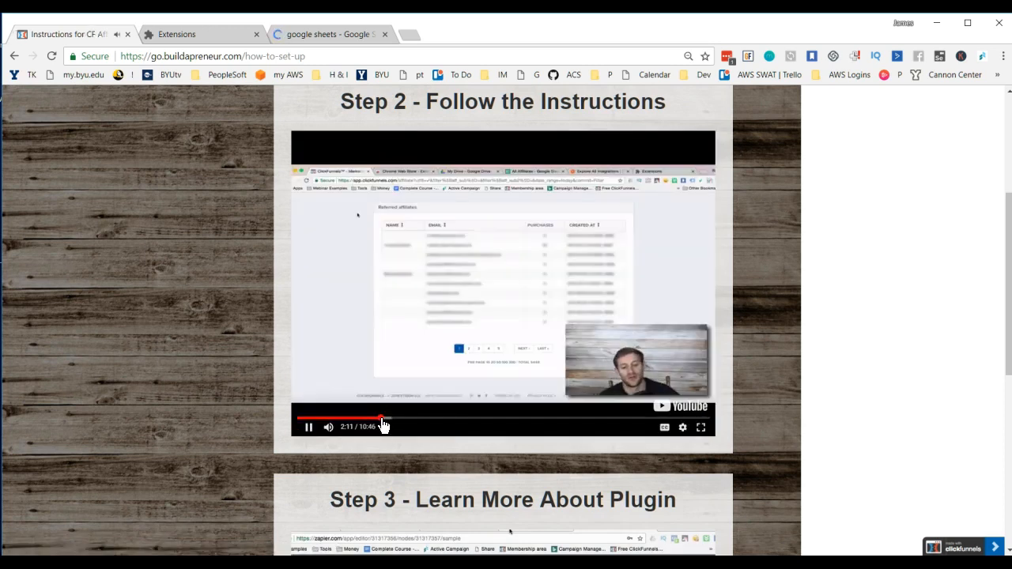
click(395, 421)
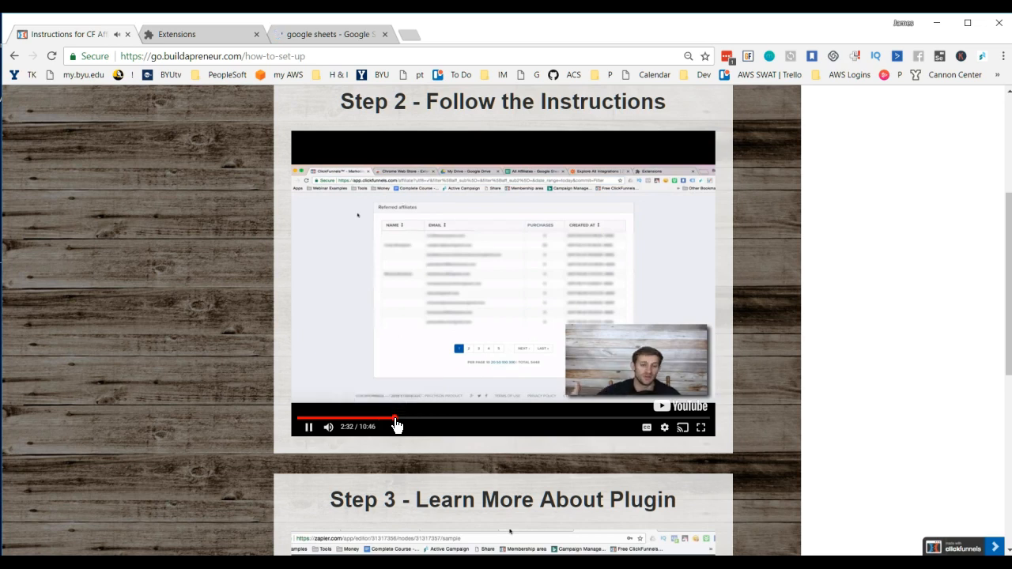
click(404, 419)
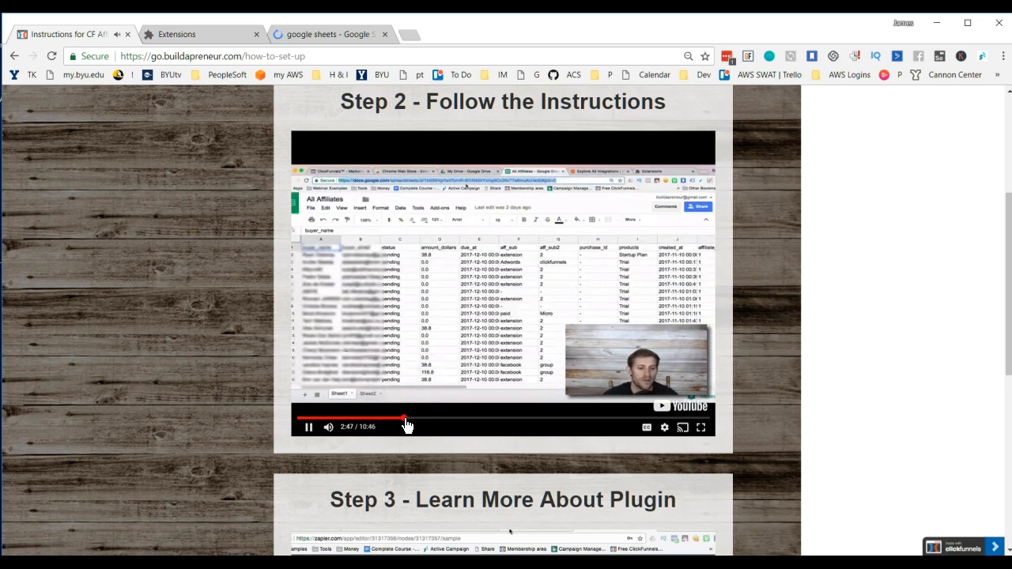
click(400, 419)
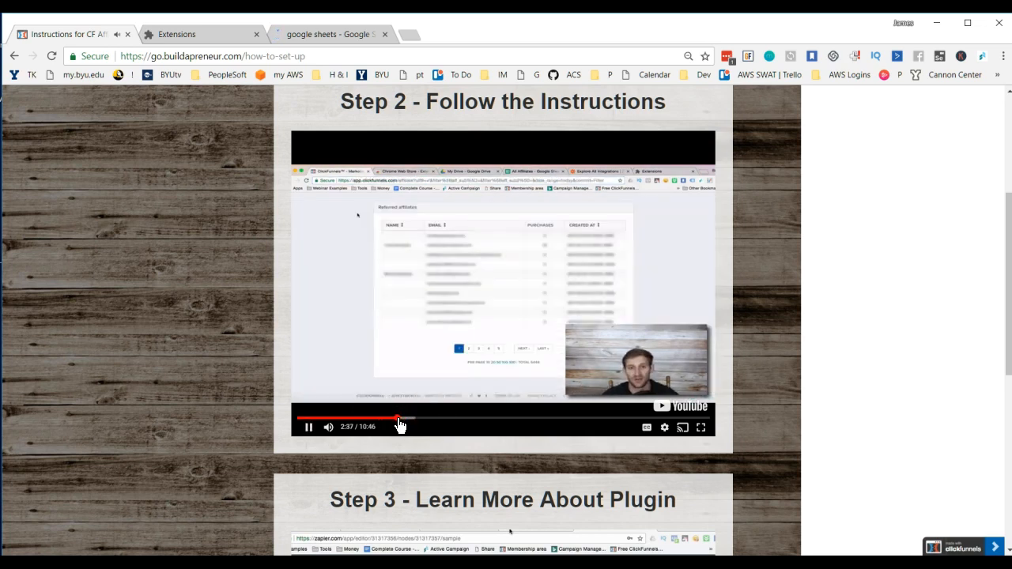
Step: Return to the "google sheets" search results and open Google Sheets through its about page
click(334, 37)
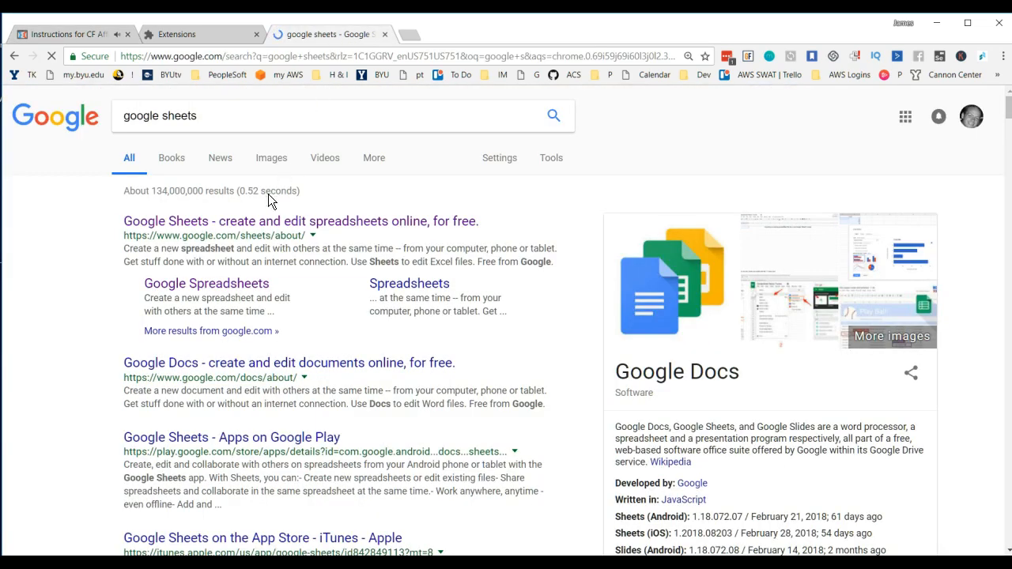
click(255, 227)
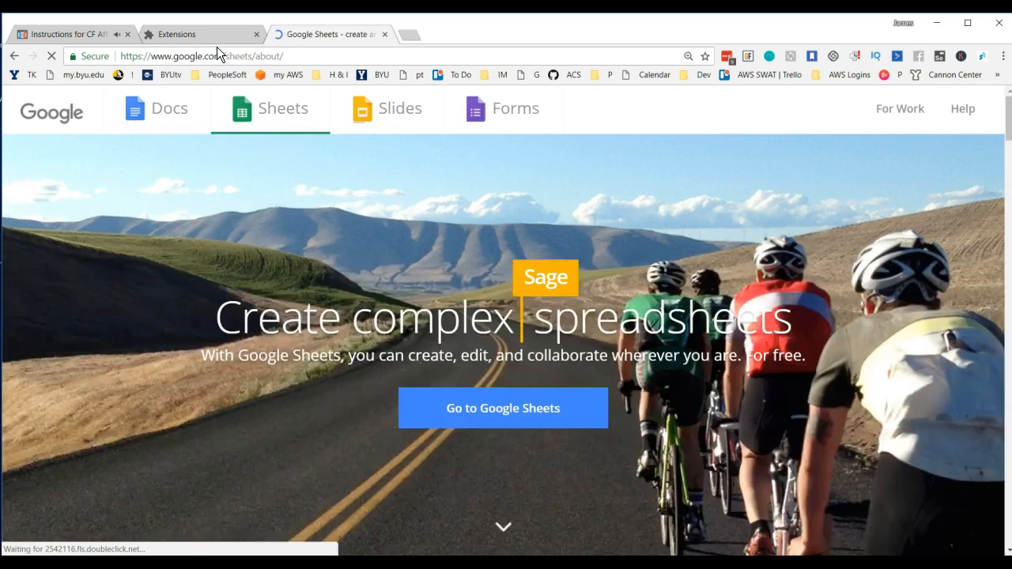
click(455, 419)
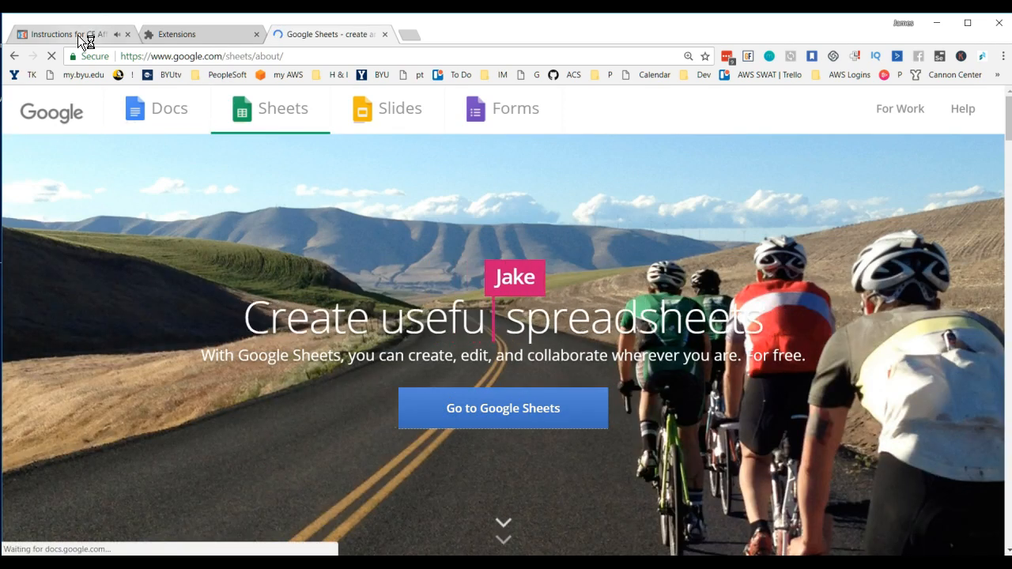
Step: Go back to the instructions page and watch the Step 2 video's section on the All Affiliates sheet
click(78, 34)
mouse_move(556, 419)
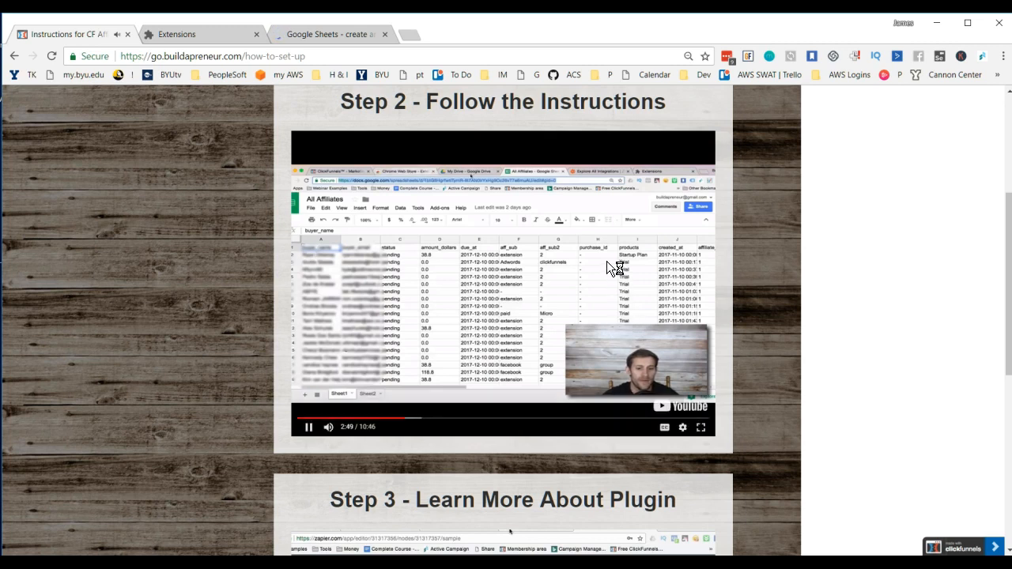
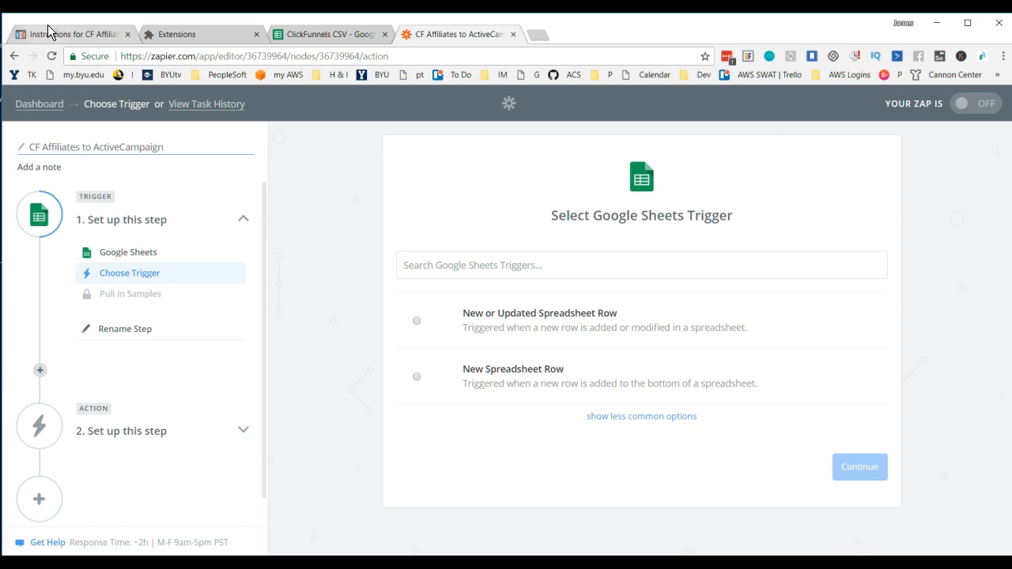
Step: Watch the Step 2 video's trigger selection and set the Zap's Google Sheets trigger to New Spreadsheet Row
click(403, 314)
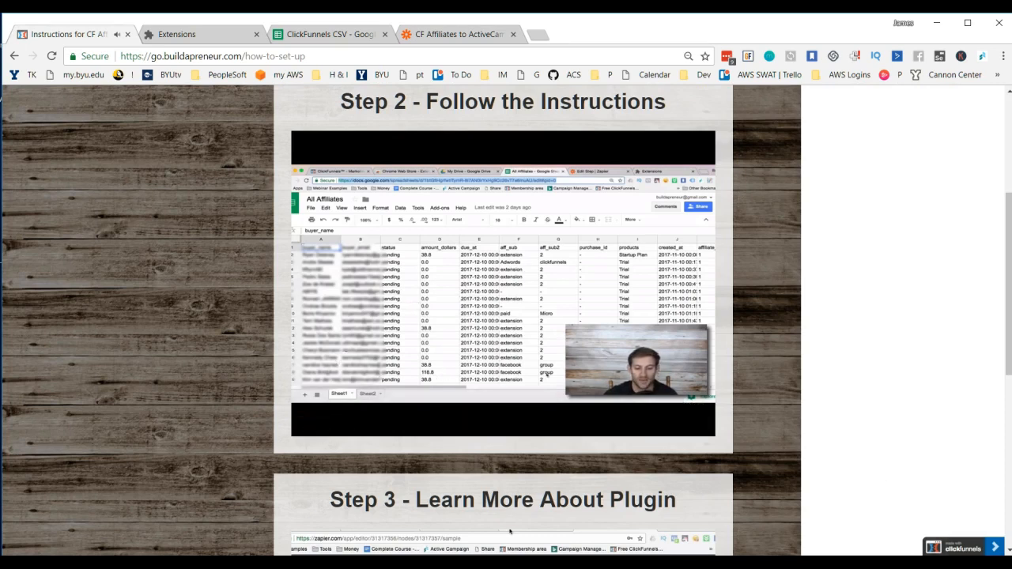
click(424, 298)
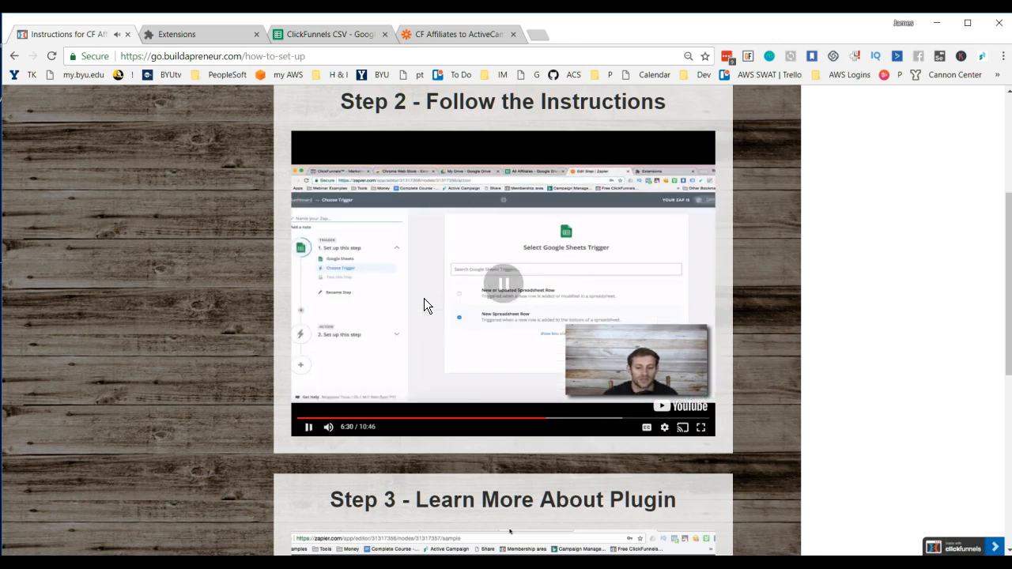
click(455, 33)
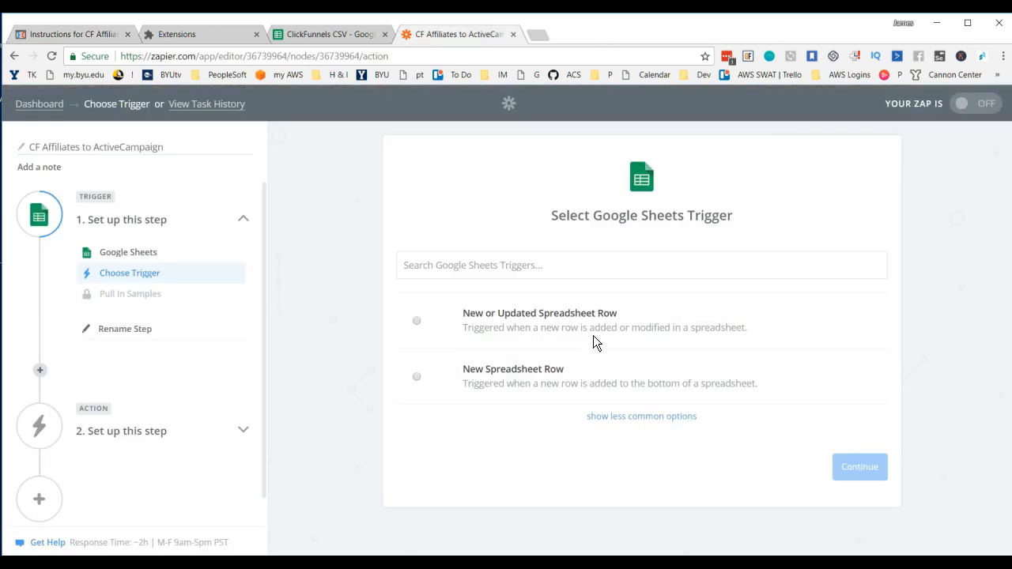
click(522, 383)
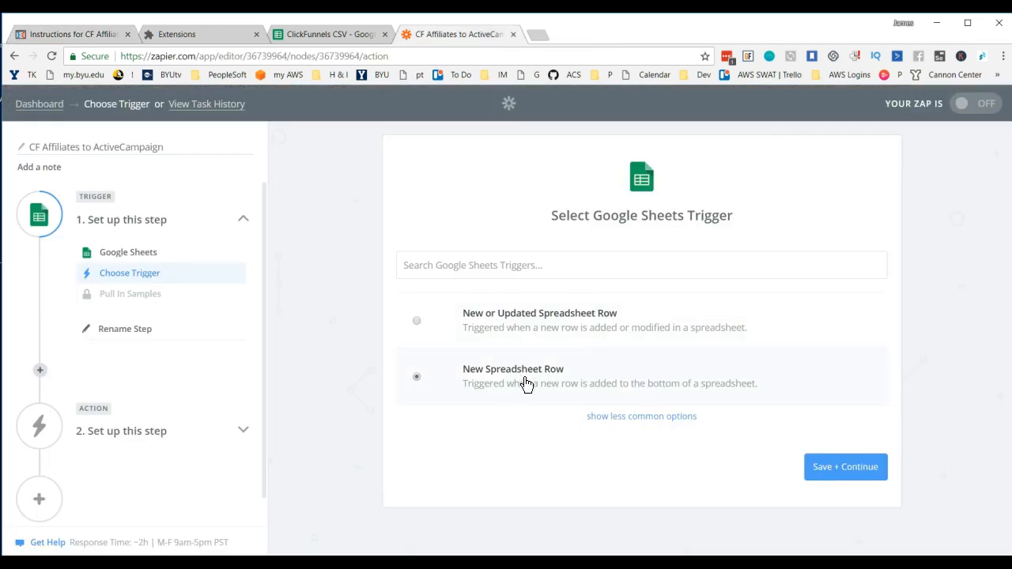
click(854, 470)
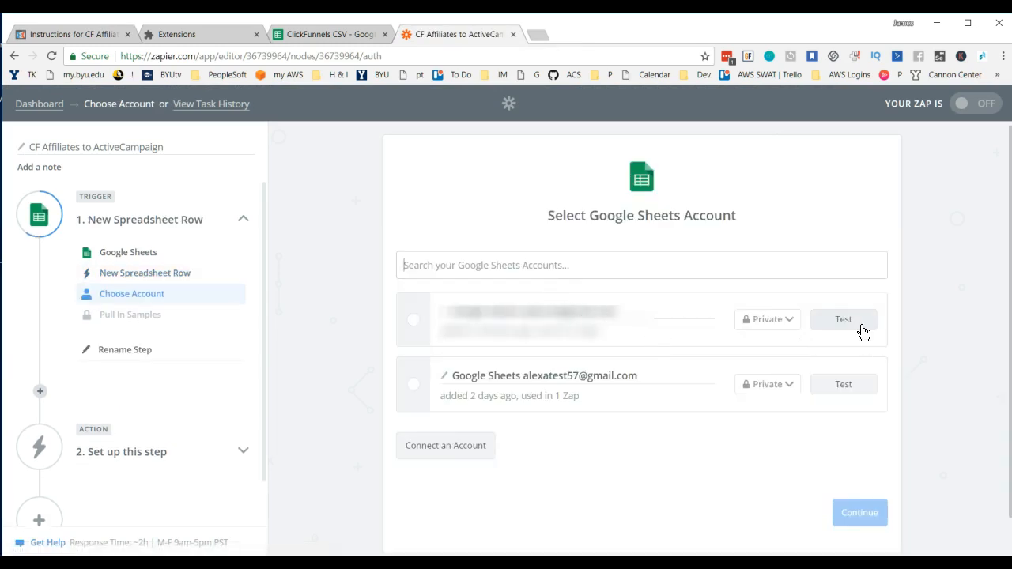
Step: Select the first listed Google Sheets account for the trigger, check the Step 2 video's next part, and save the account choice
click(414, 322)
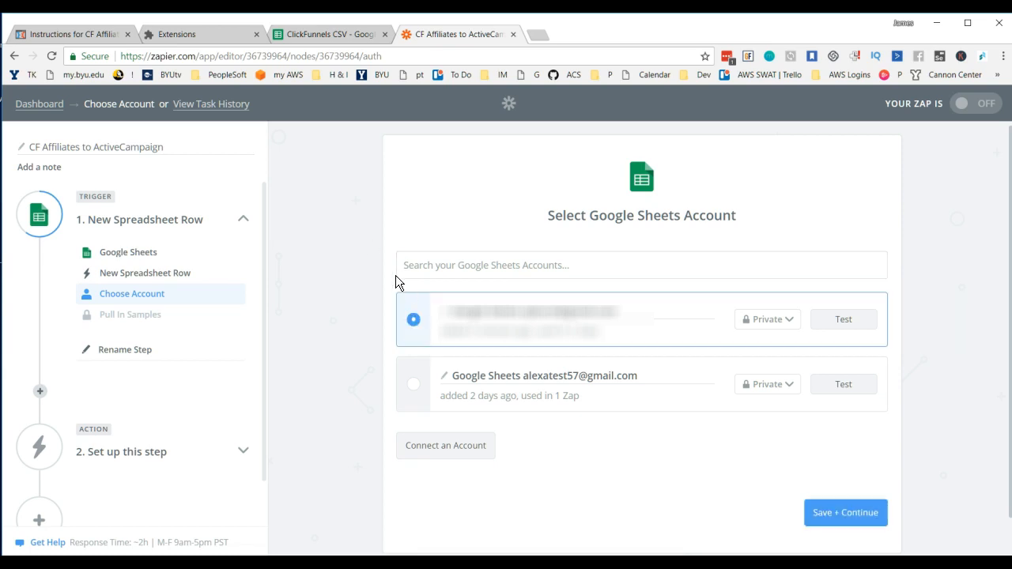
click(83, 41)
click(467, 299)
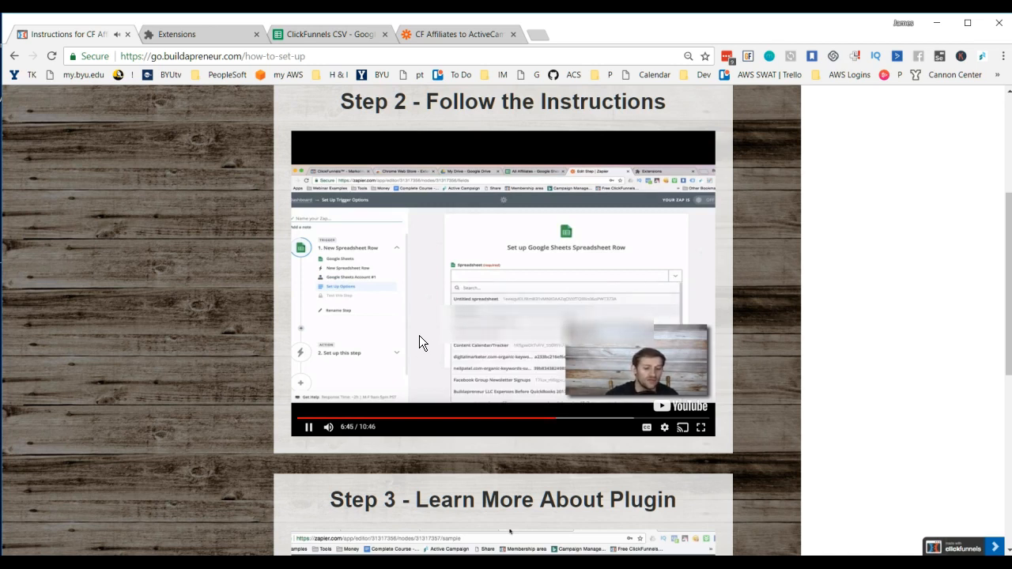
click(420, 309)
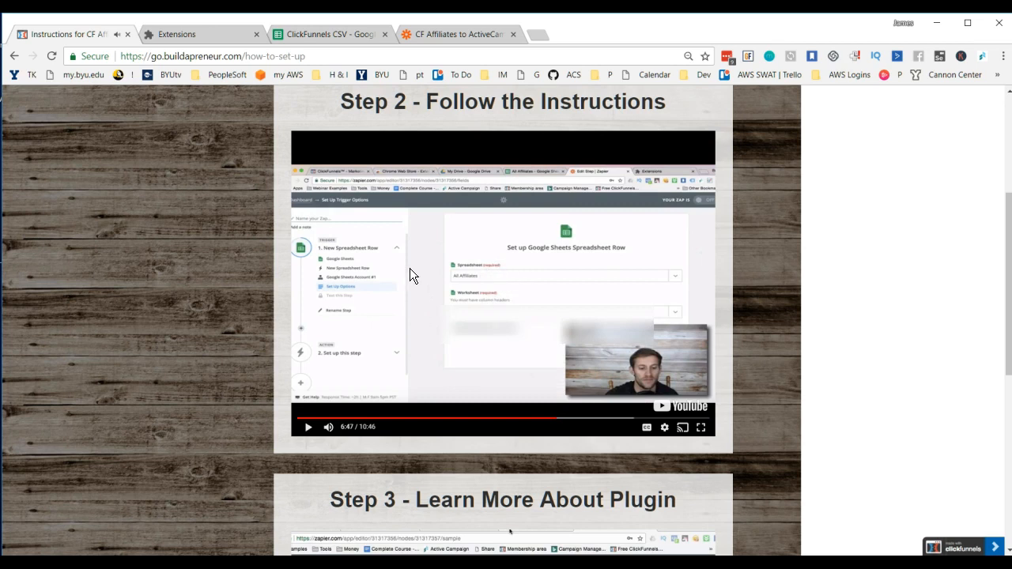
click(452, 34)
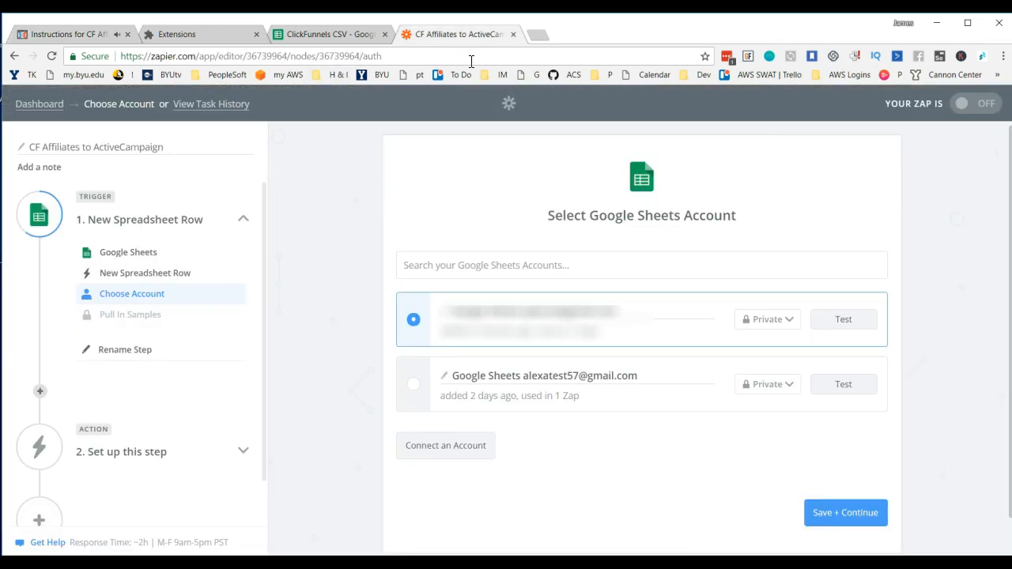
click(861, 514)
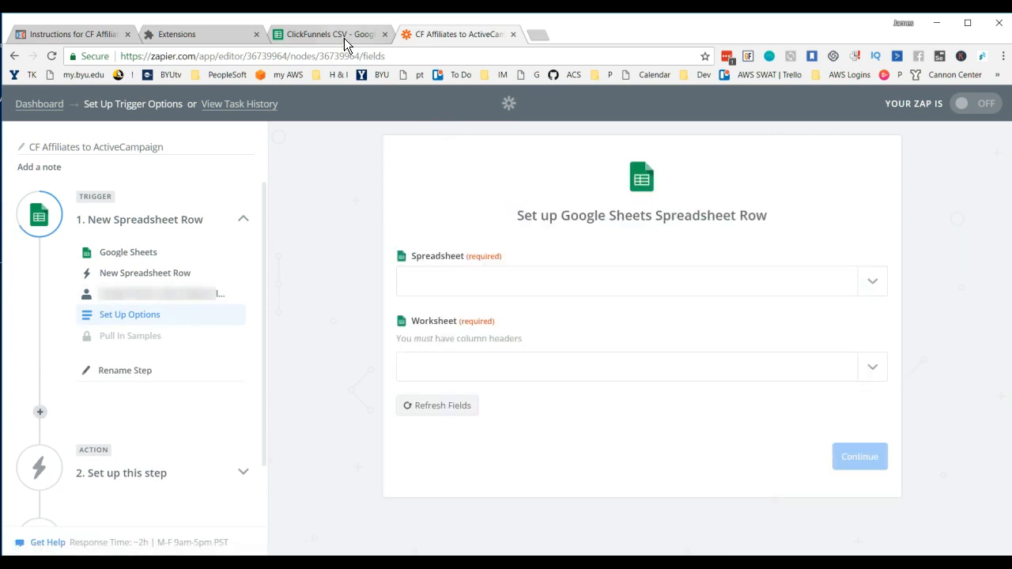
Step: Set the trigger's spreadsheet to ClickFunnels CSV and its worksheet to Sheet1
click(499, 286)
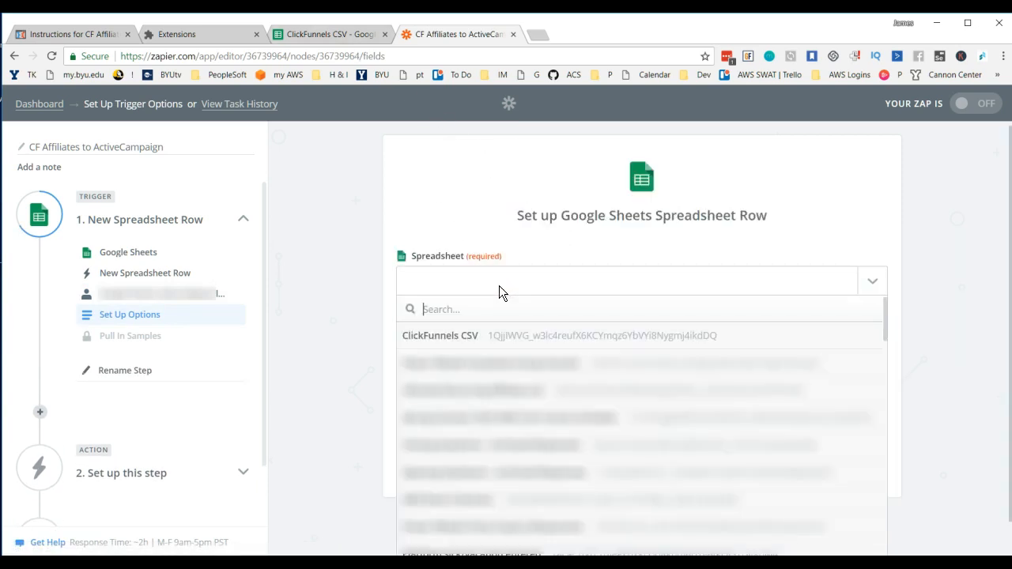
click(466, 336)
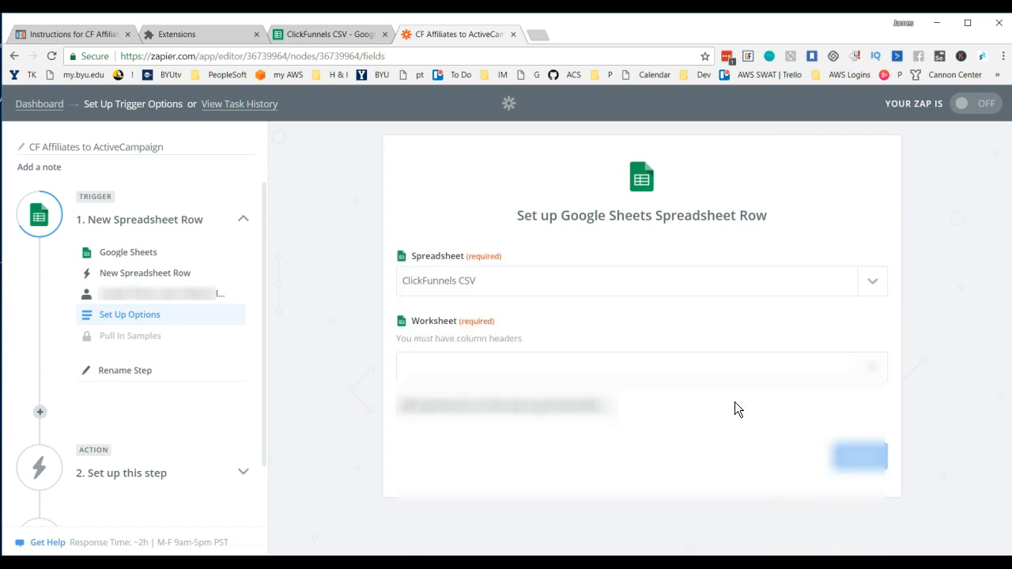
click(641, 372)
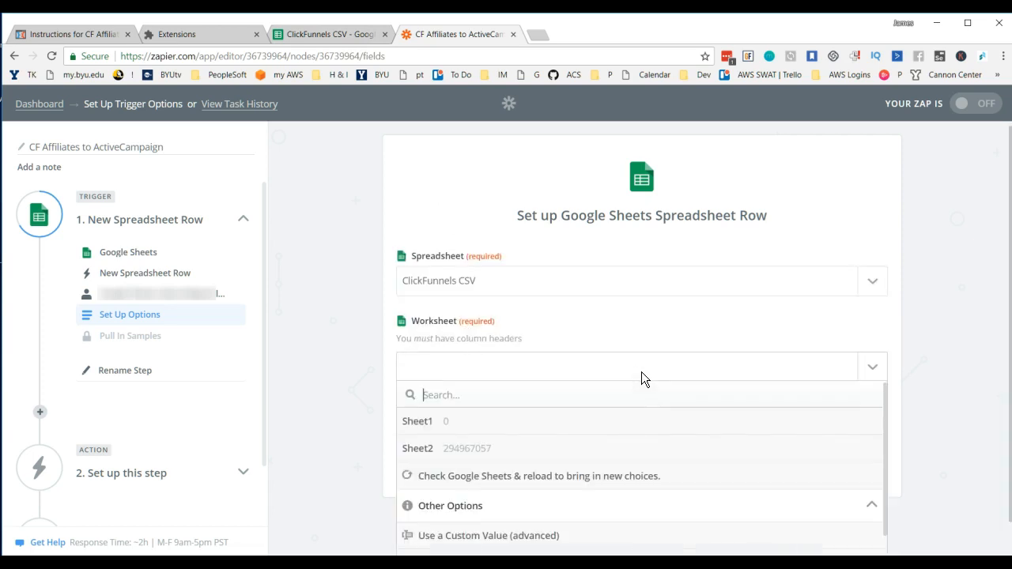
click(426, 427)
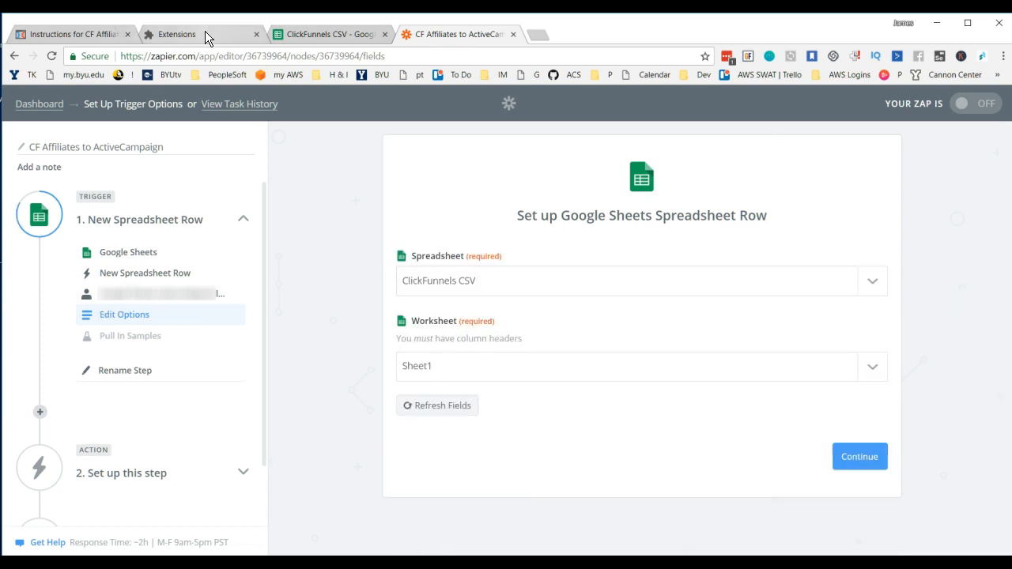
Step: Watch the Step 2 video's part on testing the Google Sheets trigger and matching the report headers, pausing at 7:23
click(98, 38)
click(451, 281)
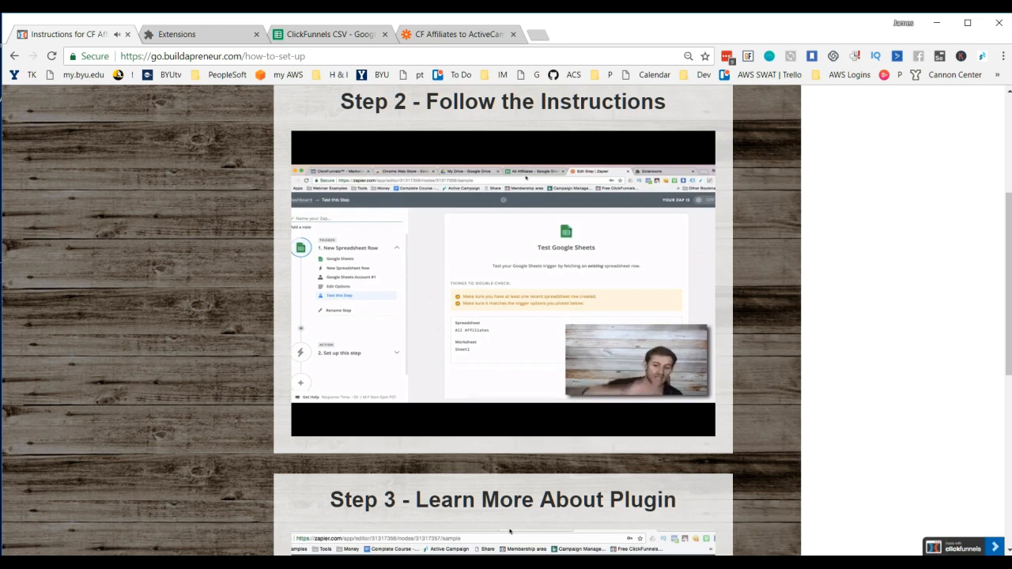
mouse_move(505, 305)
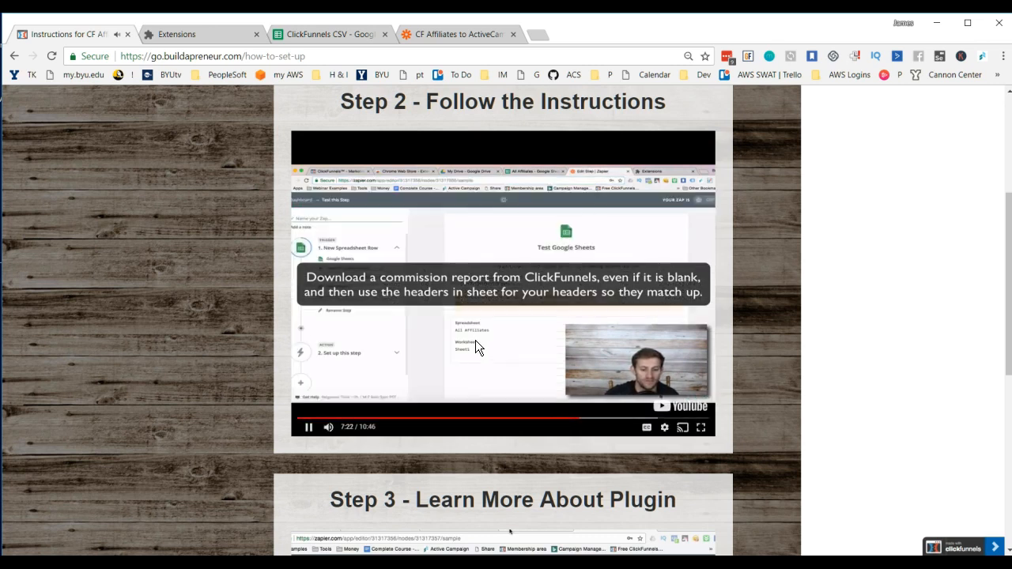
click(473, 336)
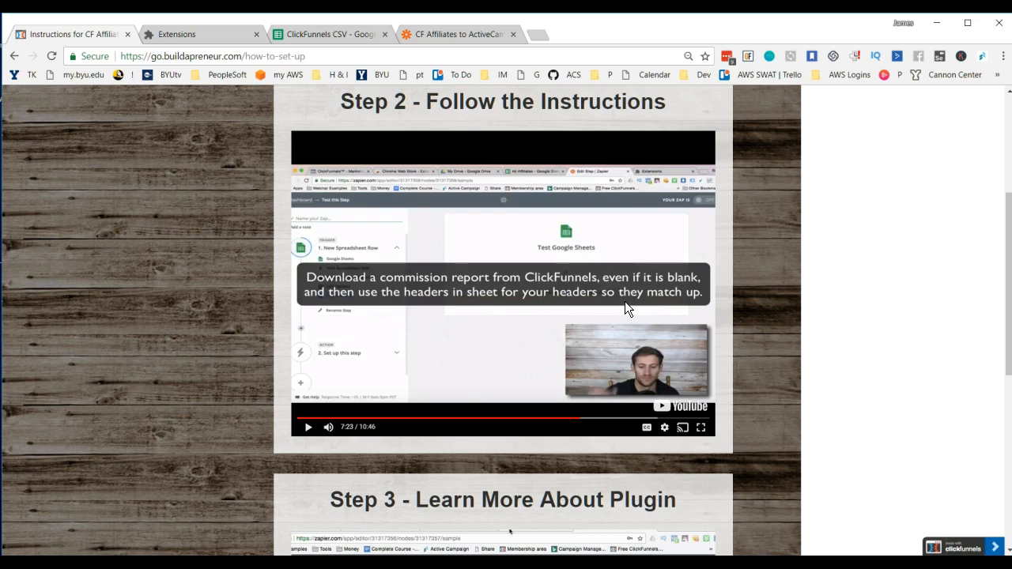
Step: Switch to the commission report CSV in Excel and autofit the width of all its data columns
click(941, 30)
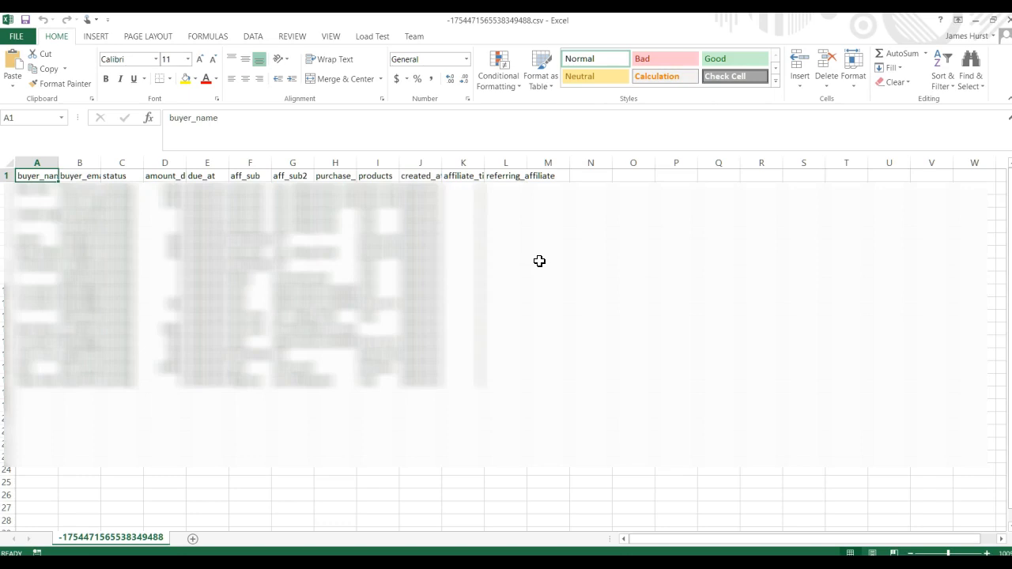
key(ctrl+a)
key(alt+h)
key(o)
key(i)
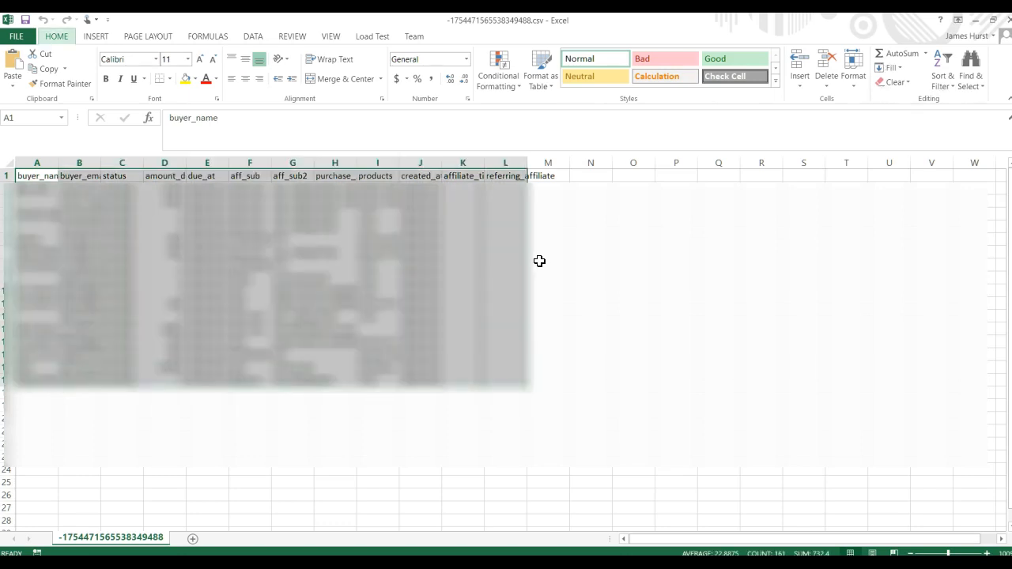
click(546, 440)
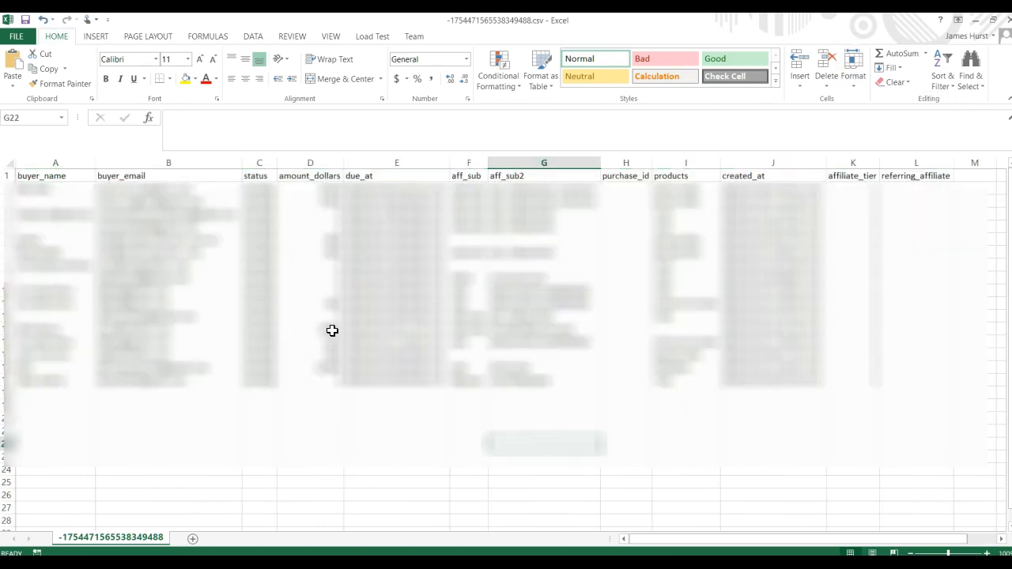
Step: Copy the report's header row and first data row into Sheet1 of the ClickFunnels CSV Google Sheet, starting at cell A1
drag(6, 175, 901, 188)
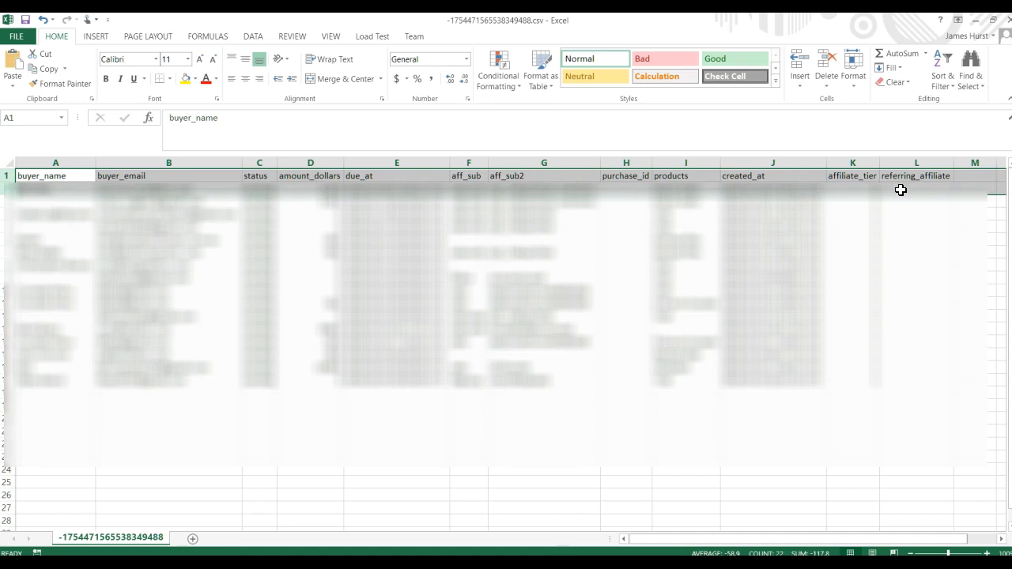
key(ctrl+c)
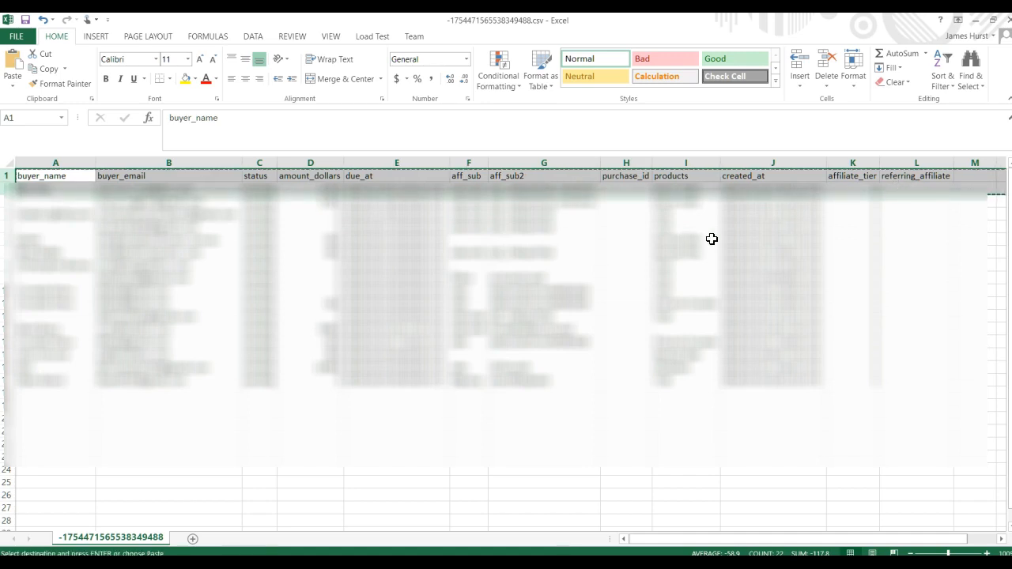
key(alt+Tab)
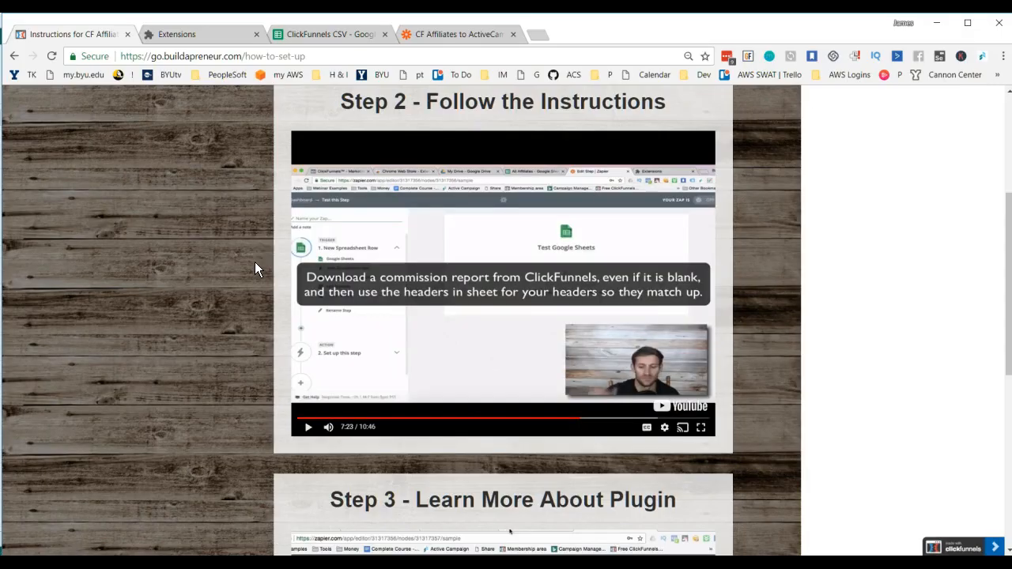
click(319, 37)
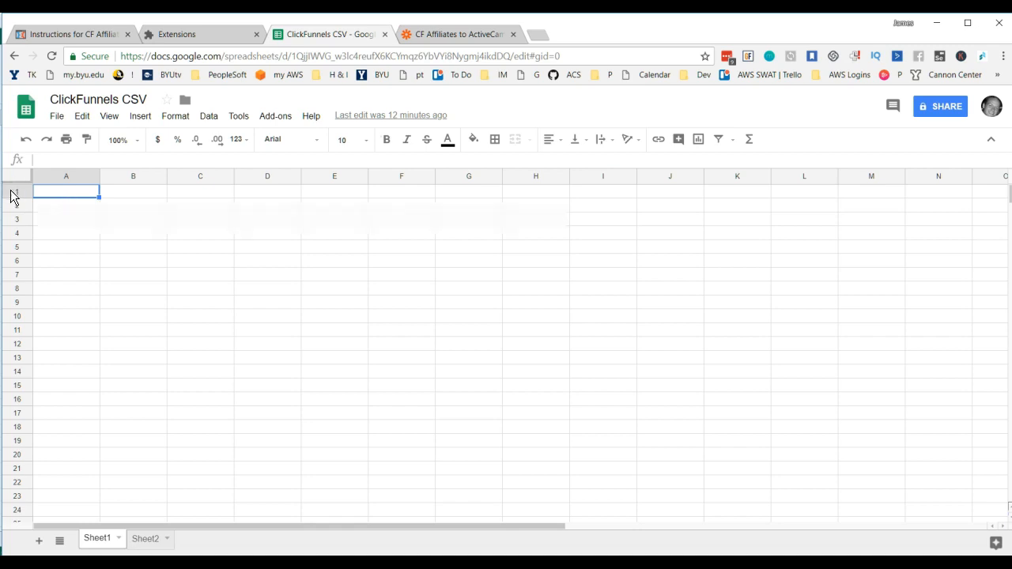
key(ctrl+v)
click(328, 296)
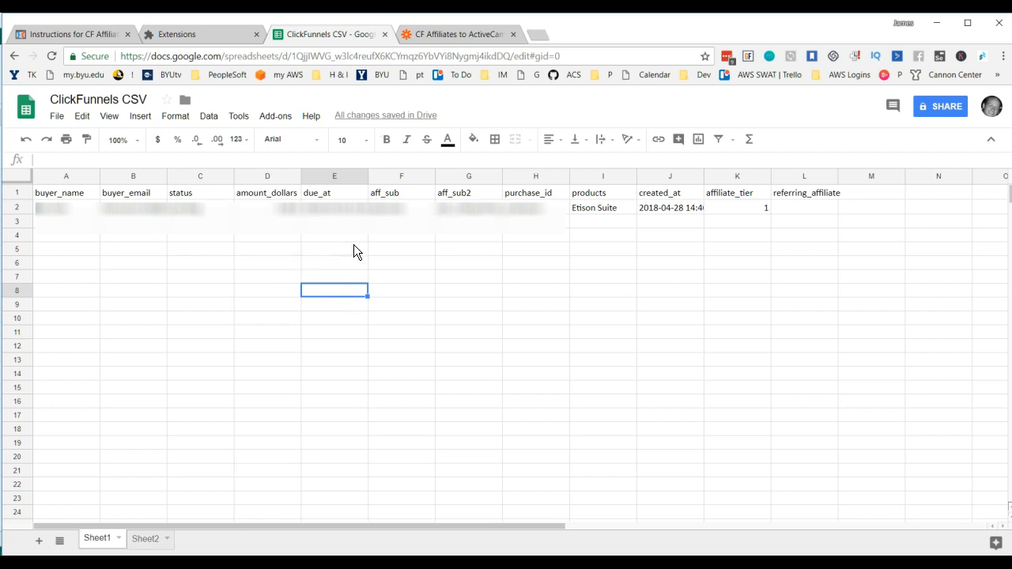
Step: Check the Step 2 video briefly, return to the Zap, and fetch a sample row from ClickFunnels CSV to test the trigger
click(88, 35)
click(440, 320)
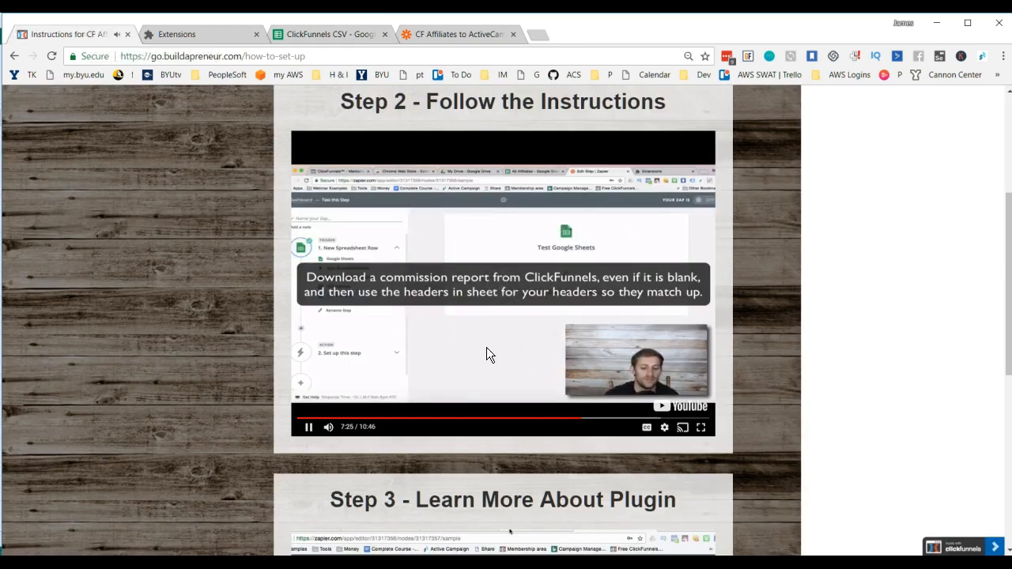
click(490, 345)
click(448, 35)
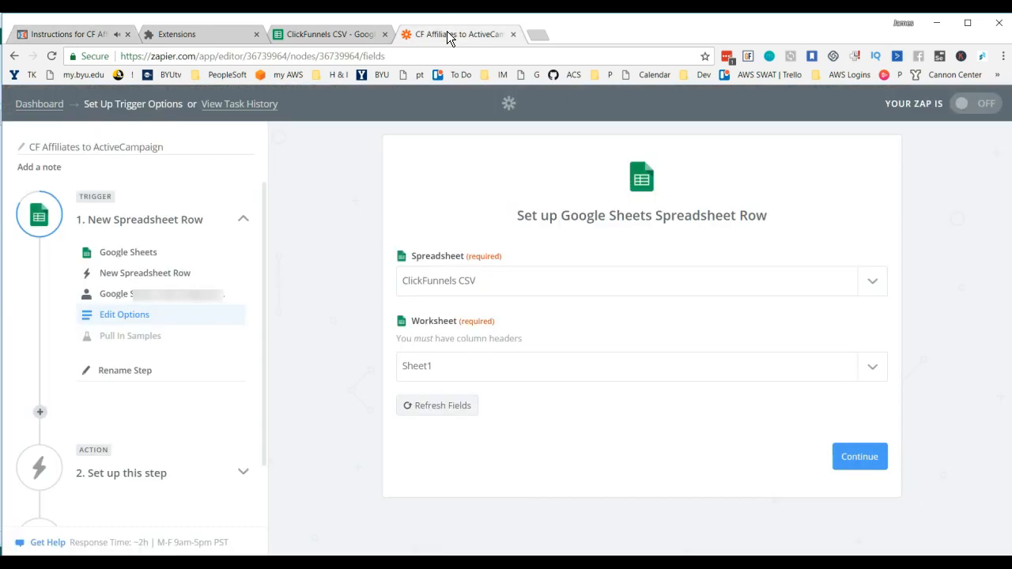
click(860, 459)
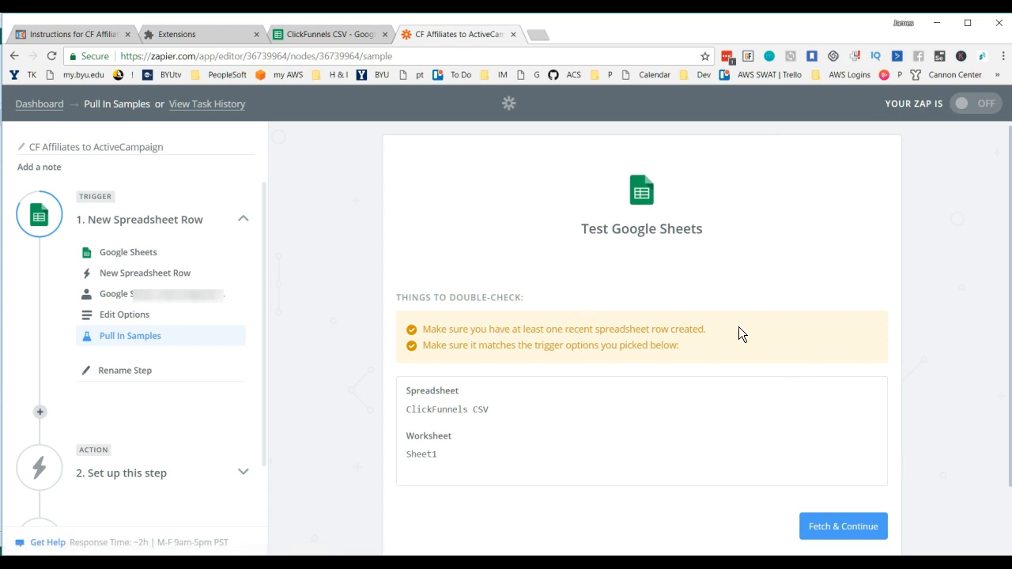
scroll(738, 327, down, 1)
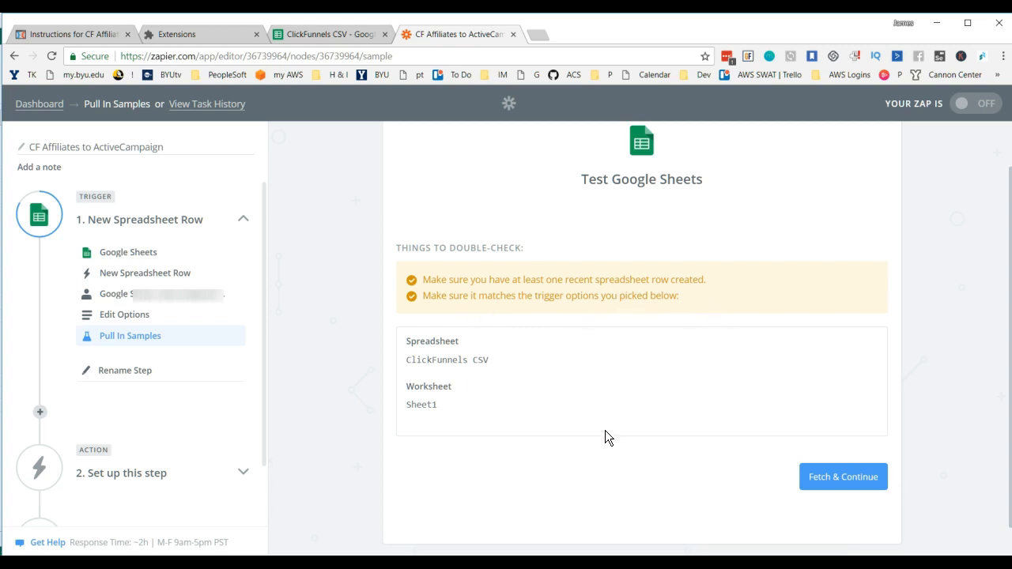
click(856, 477)
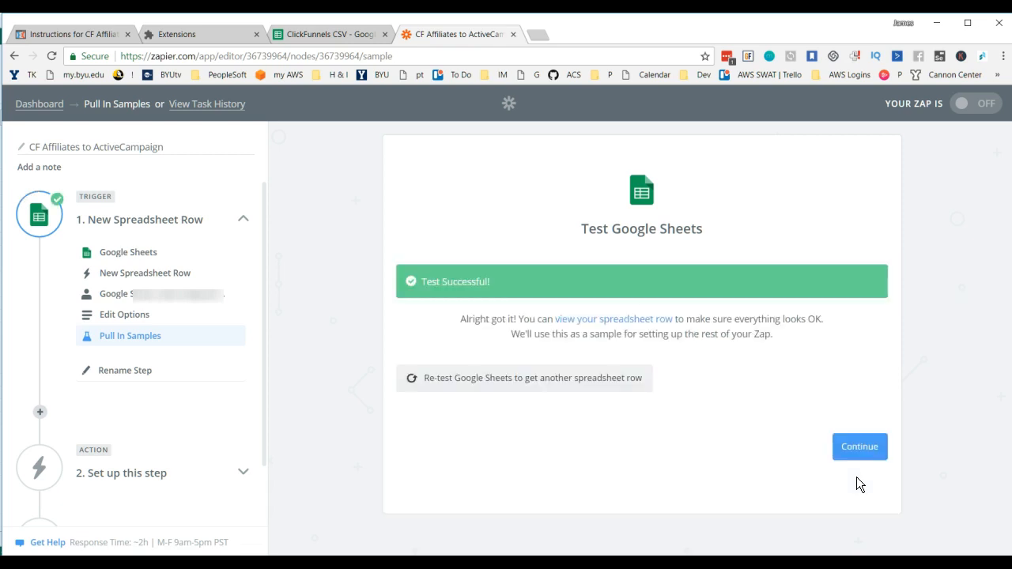
Step: Open the fetched sample spreadsheet row and examine its column fields
click(613, 321)
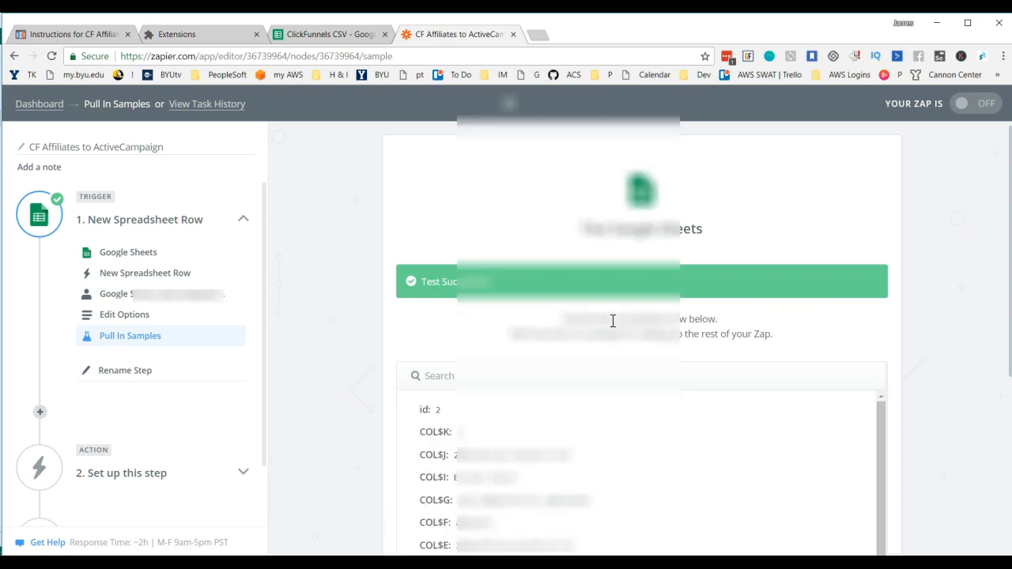
scroll(712, 431, down, 3)
scroll(633, 443, down, 3)
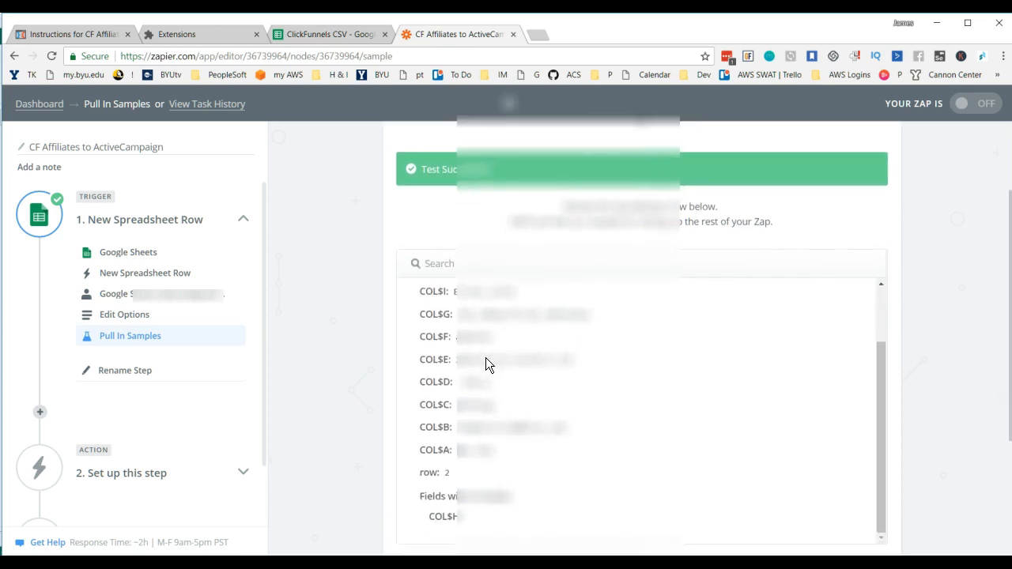
scroll(528, 316, down, 1)
scroll(532, 299, up, 2)
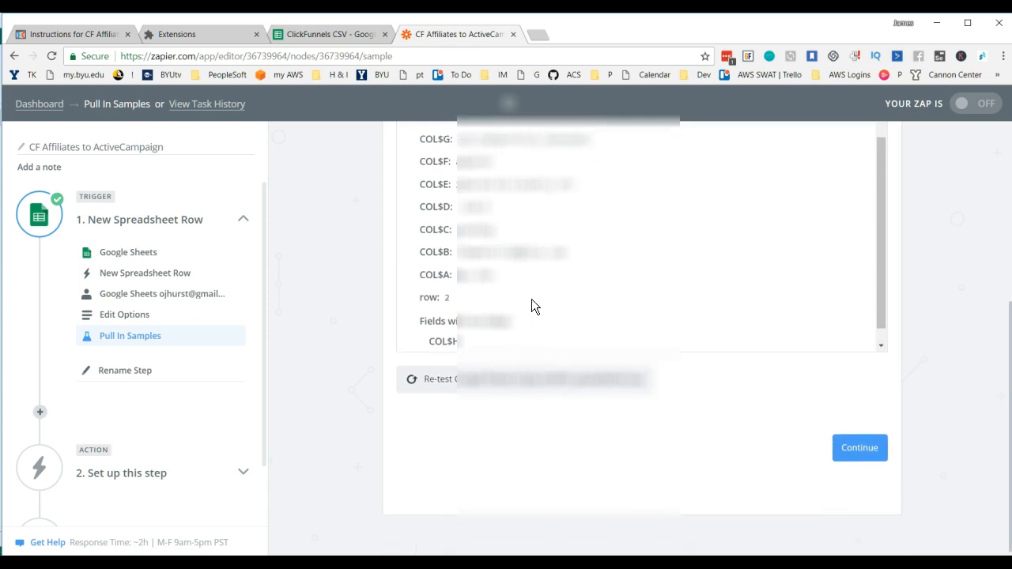
scroll(531, 299, up, 4)
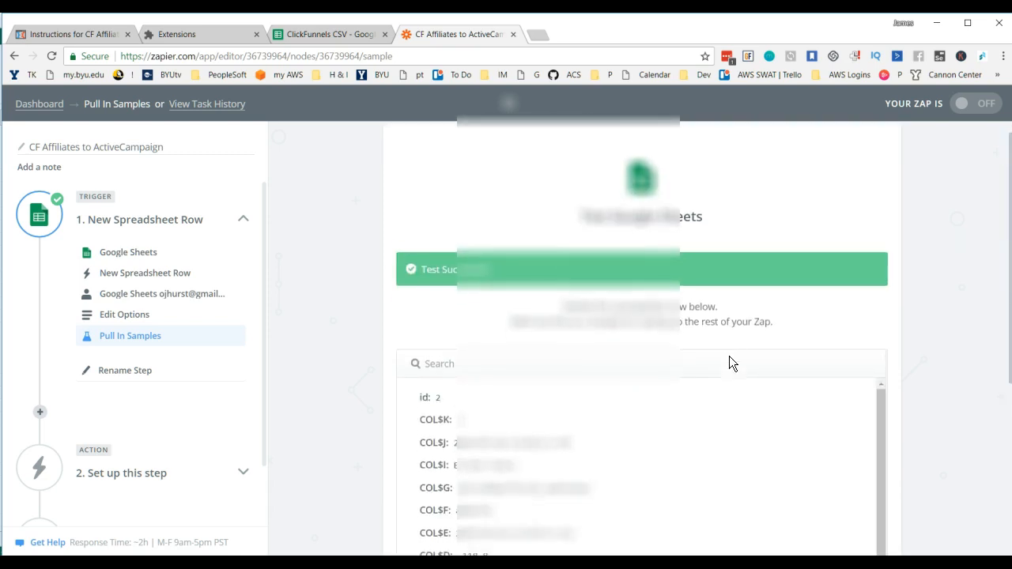
scroll(801, 340, down, 2)
scroll(801, 338, down, 3)
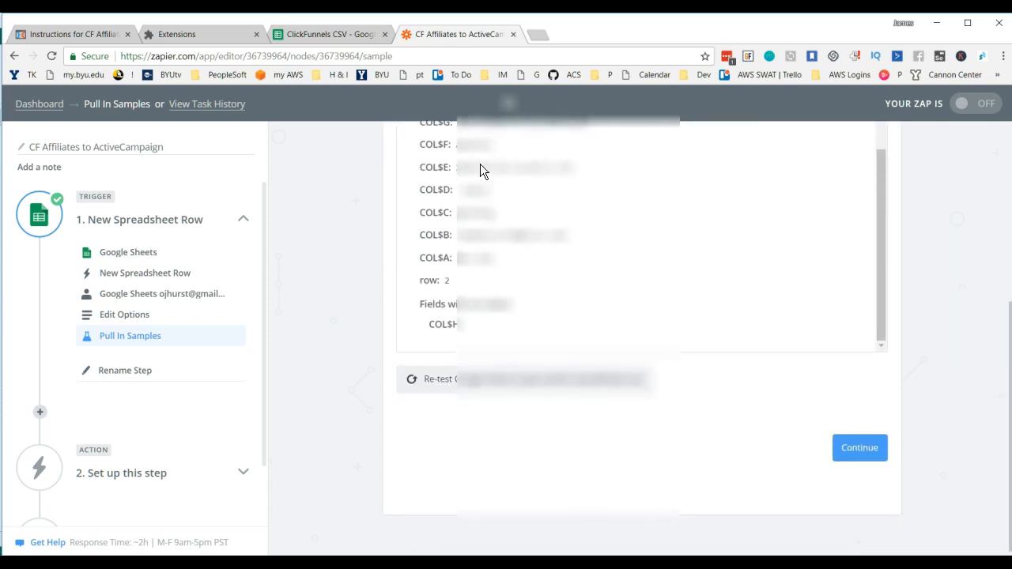
Step: Watch the Step 2 instruction video's section on choosing the ActiveCampaign action and read its on-screen note about tagging contacts
click(70, 35)
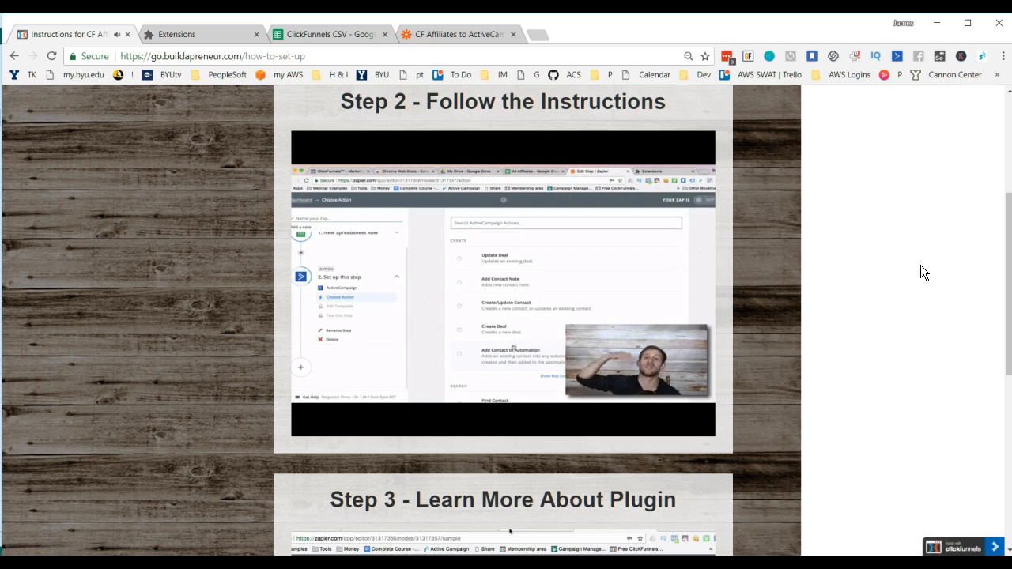
mouse_move(607, 282)
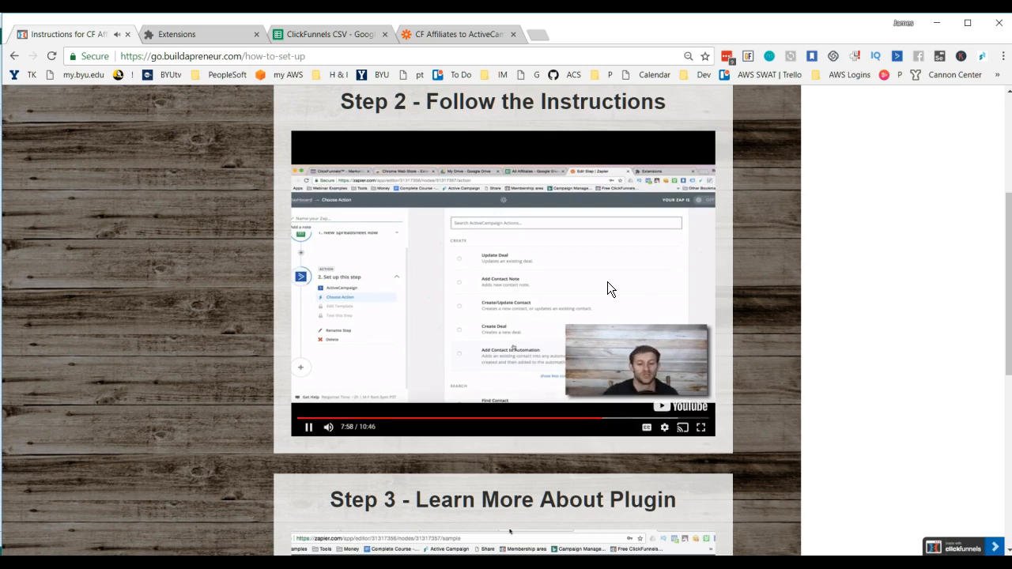
click(431, 295)
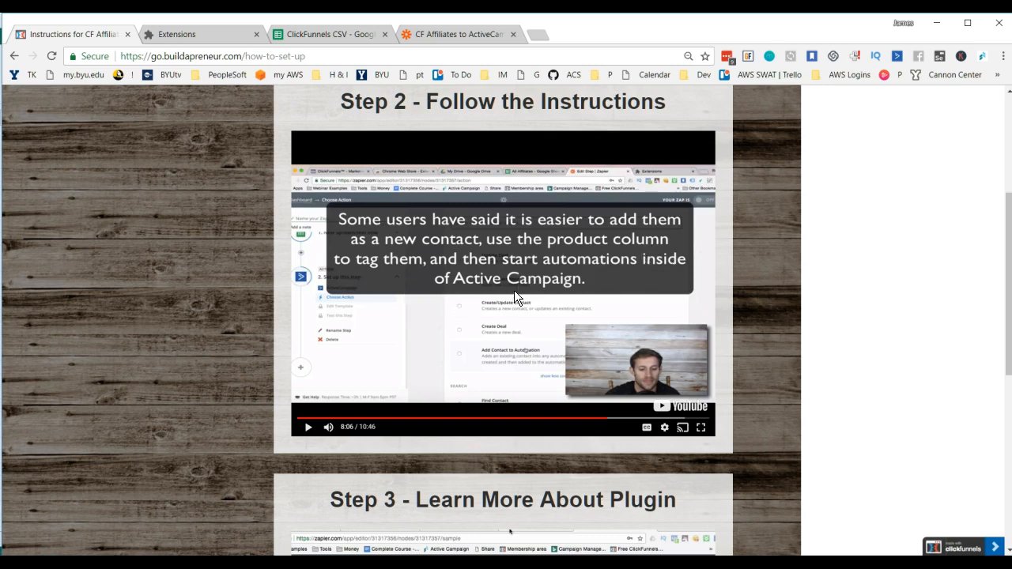
click(476, 332)
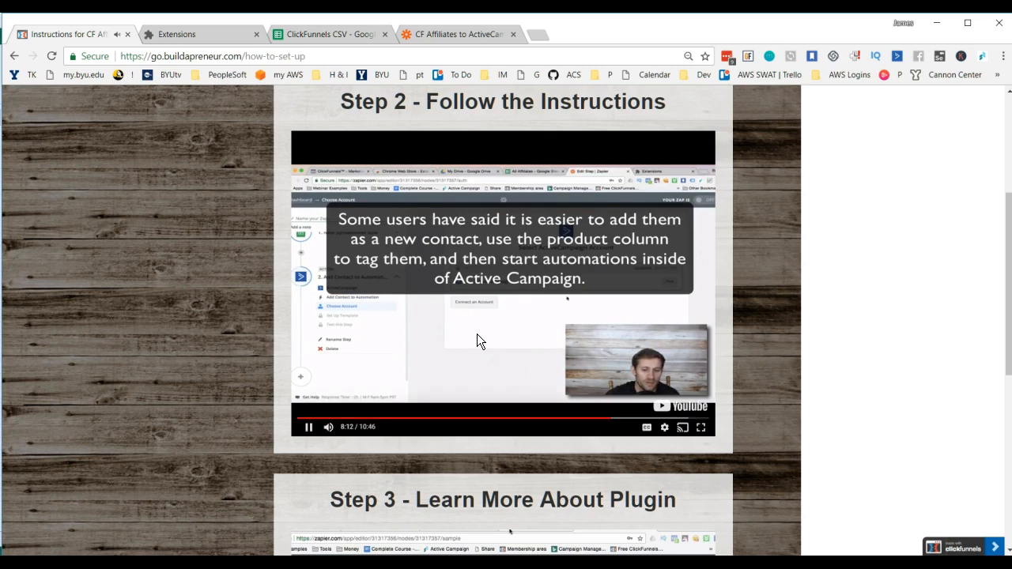
click(476, 339)
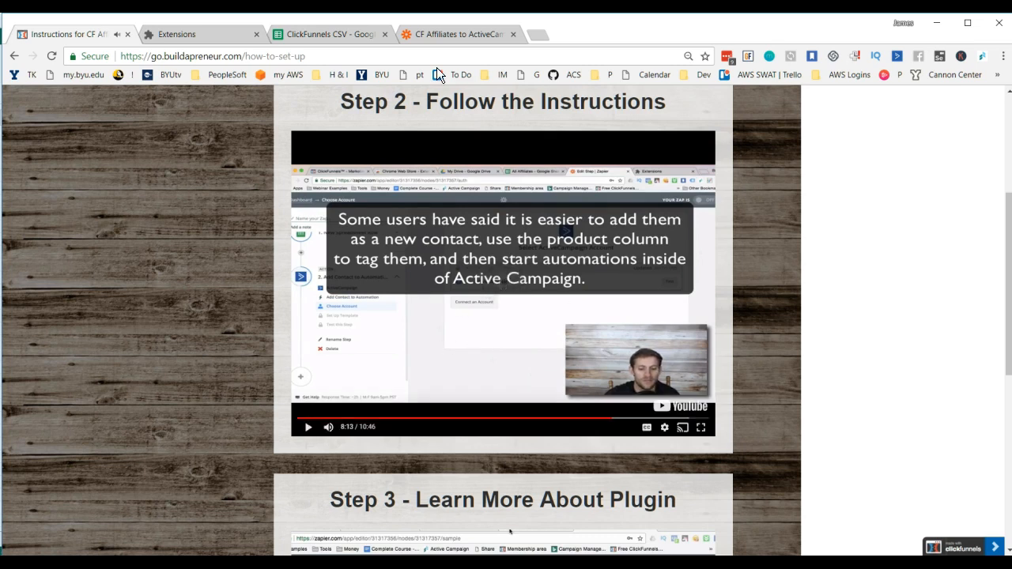
Step: Return to the CF Affiliates to ActiveCampaign Zap, accept the trigger sample, and choose ActiveCampaign as the action app
click(452, 36)
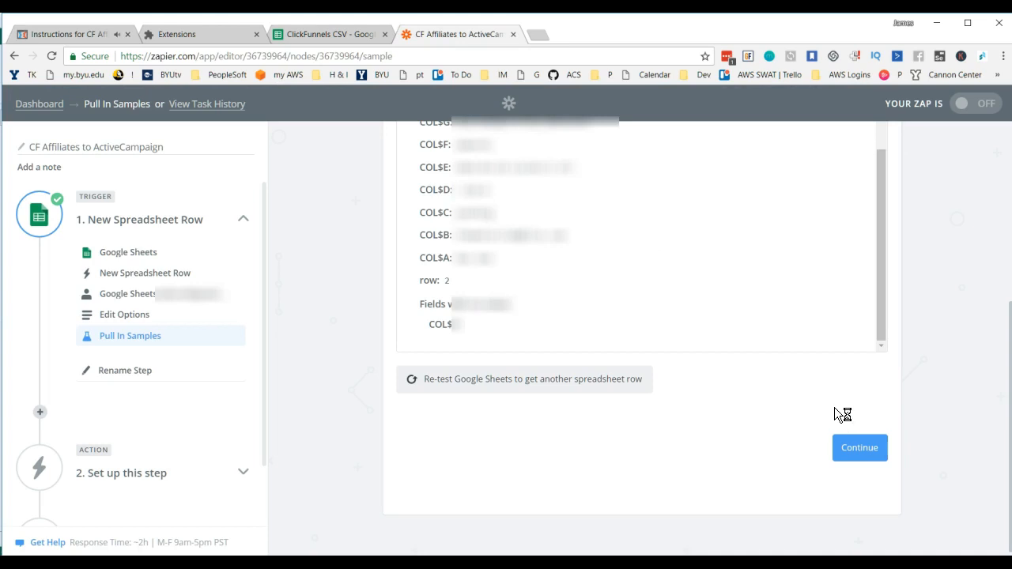
click(850, 448)
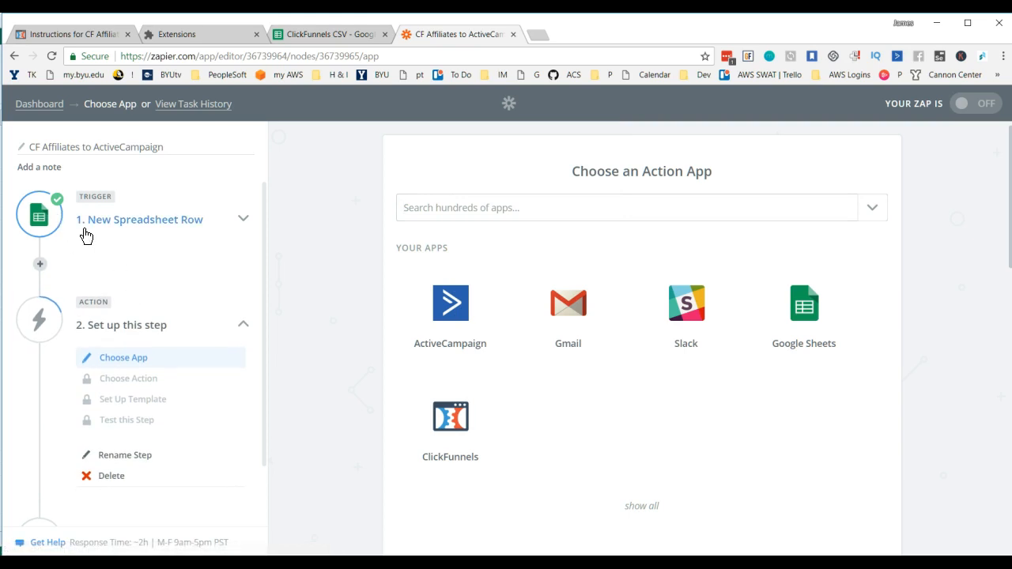
click(457, 324)
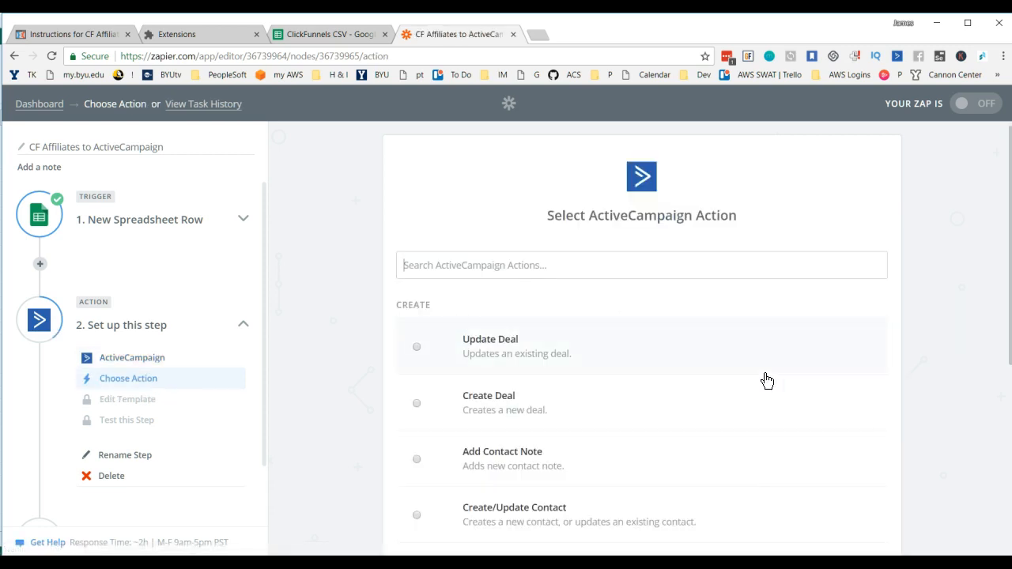
Step: Set the ActiveCampaign action to Create/Update Contact and proceed to the account selection
scroll(763, 380, down, 1)
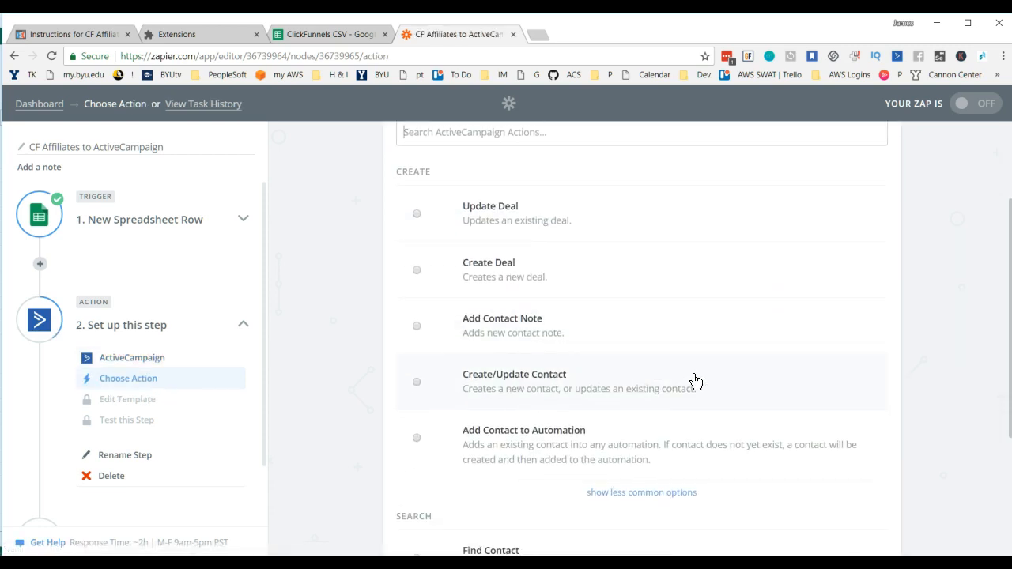
scroll(660, 379, down, 1)
scroll(601, 324, down, 1)
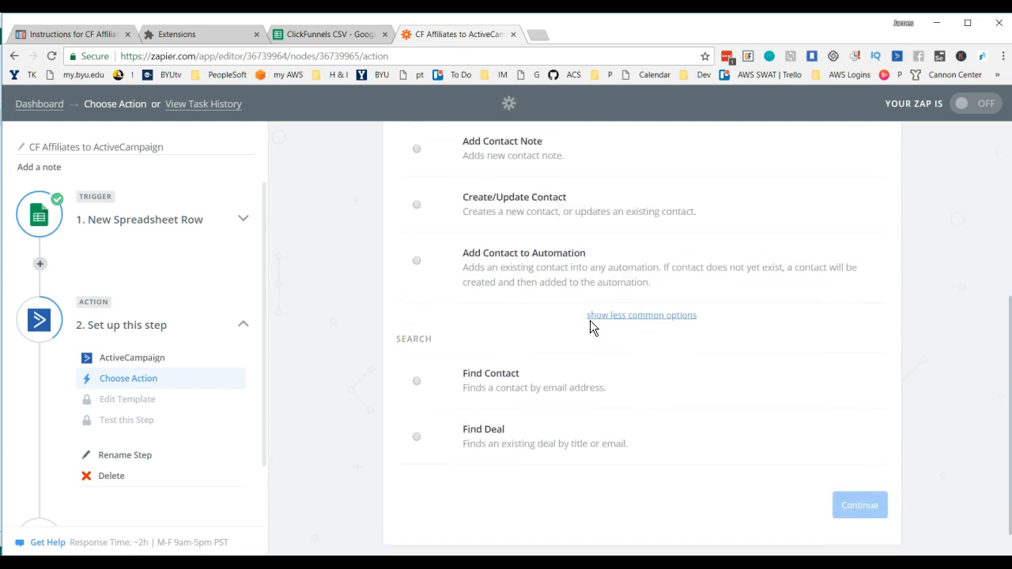
scroll(562, 332, up, 1)
click(417, 268)
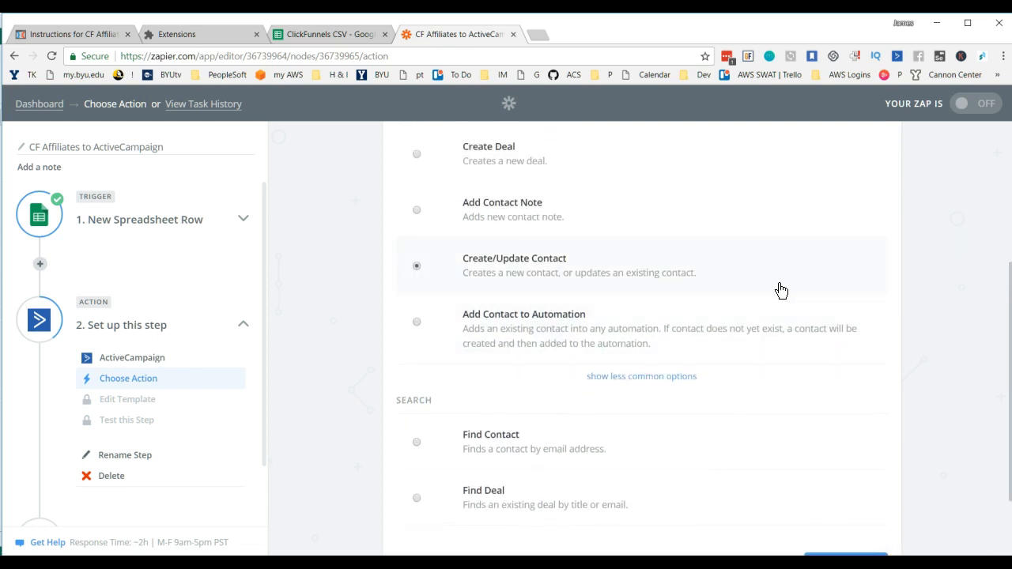
scroll(831, 319, down, 1)
click(854, 475)
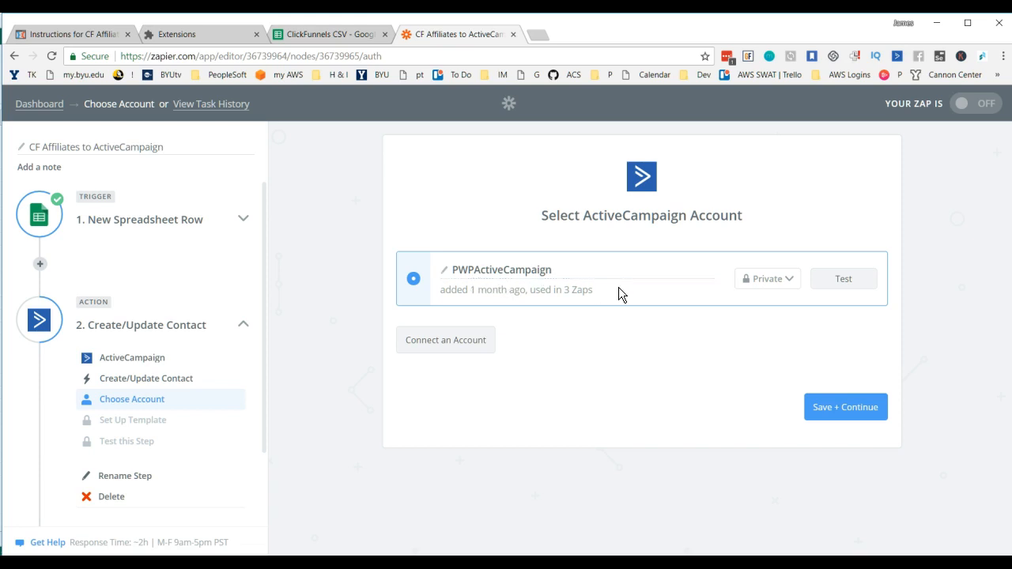
Step: Test the PWPActiveCampaign account connection, save it for the action, and look over the contact template fields
click(848, 282)
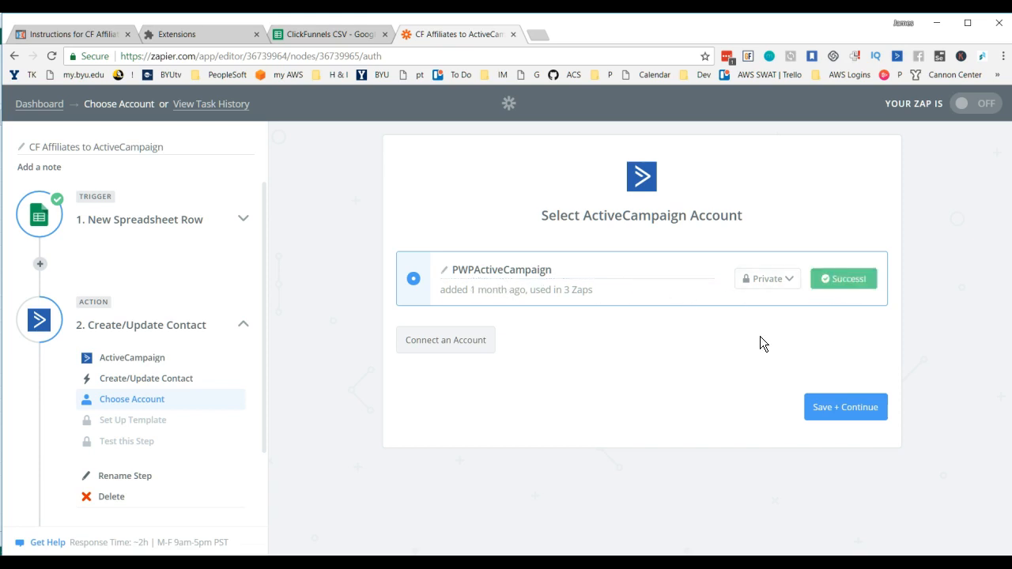
click(846, 411)
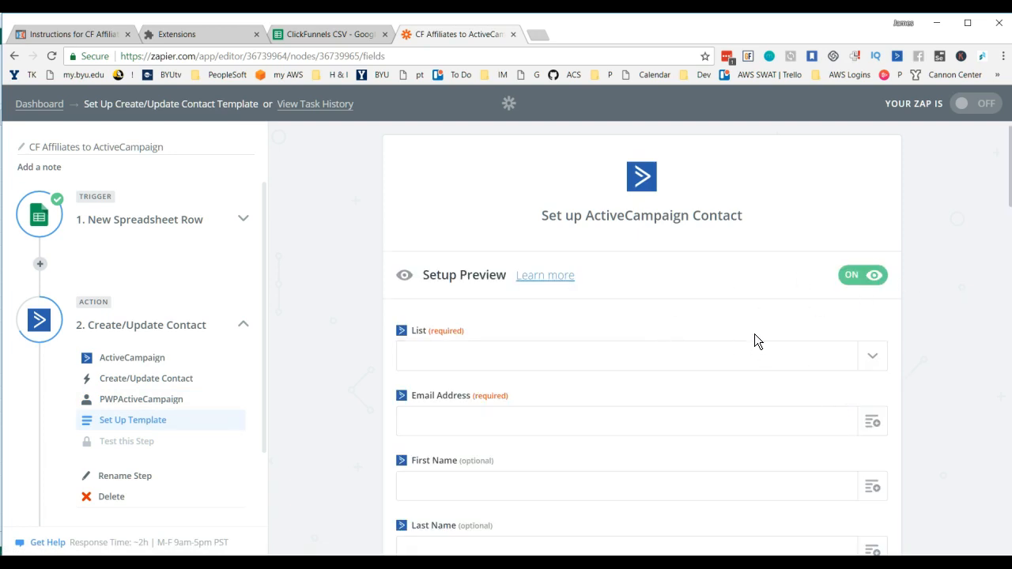
scroll(755, 333, down, 3)
scroll(752, 335, down, 5)
scroll(750, 339, up, 8)
Step: Play the rest of the Step 2 instruction video with the speaker volume raised to 86, and pause it at the end
click(77, 34)
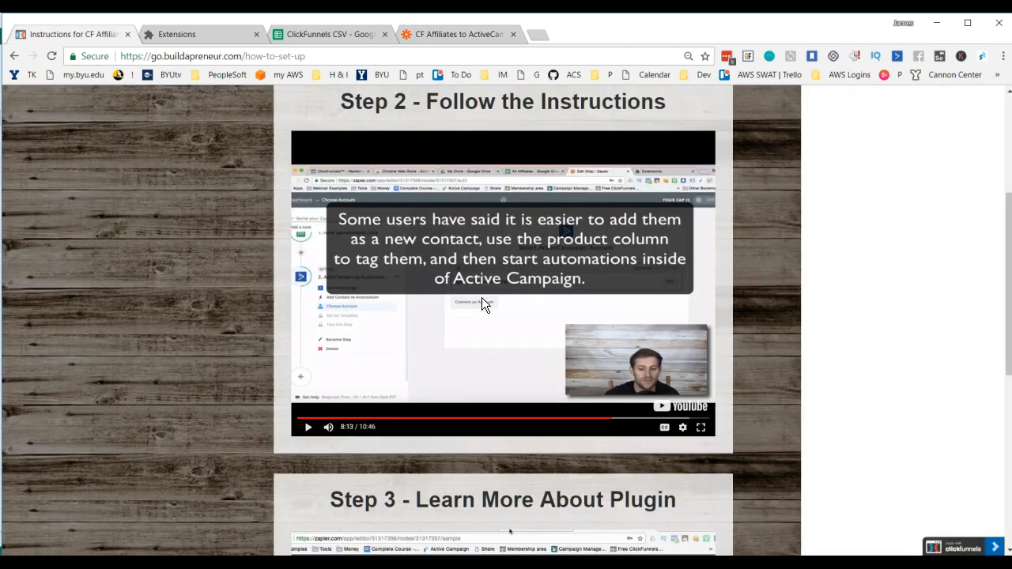
click(448, 325)
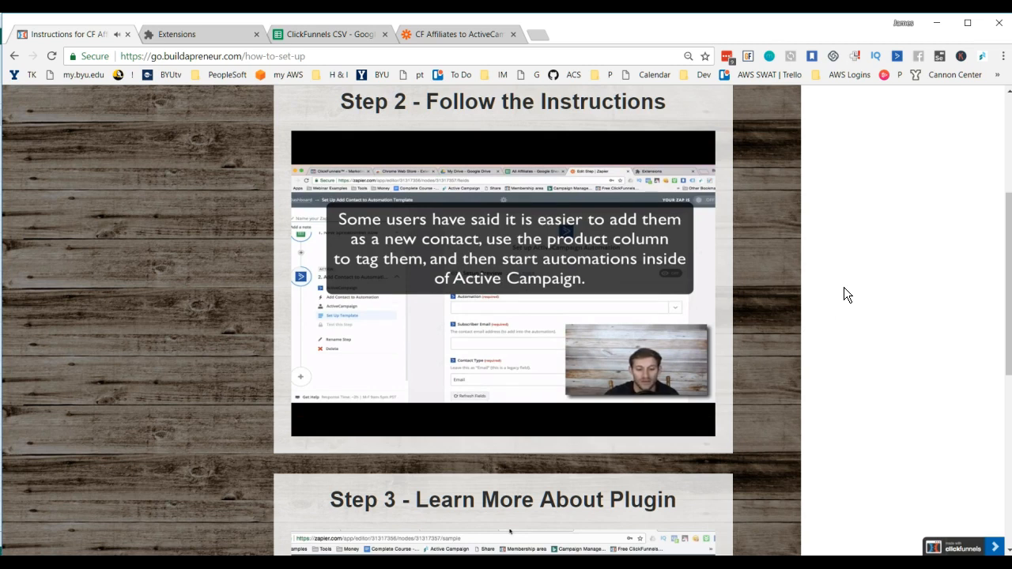
click(922, 566)
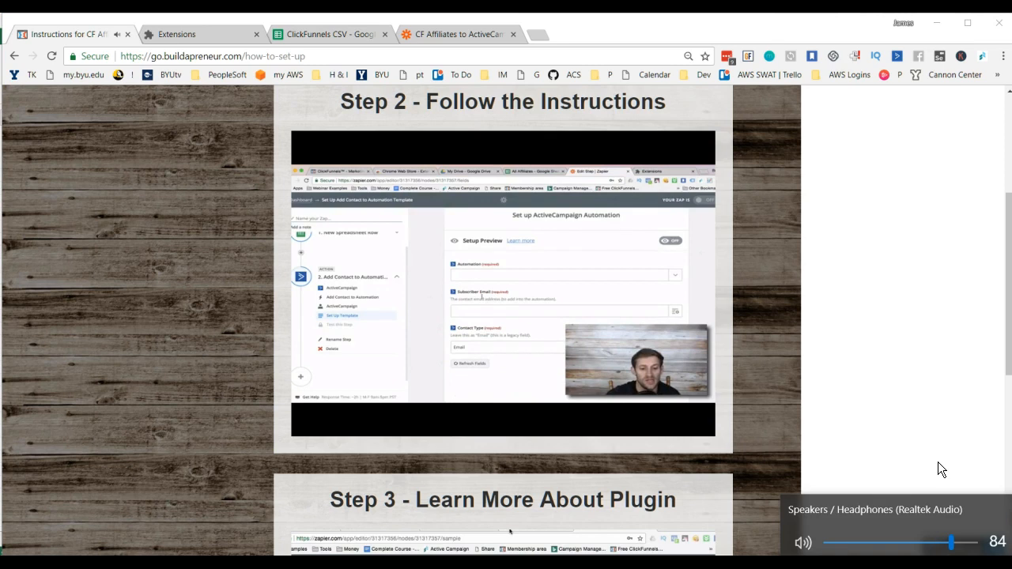
key(XF86AudioRaiseVolume)
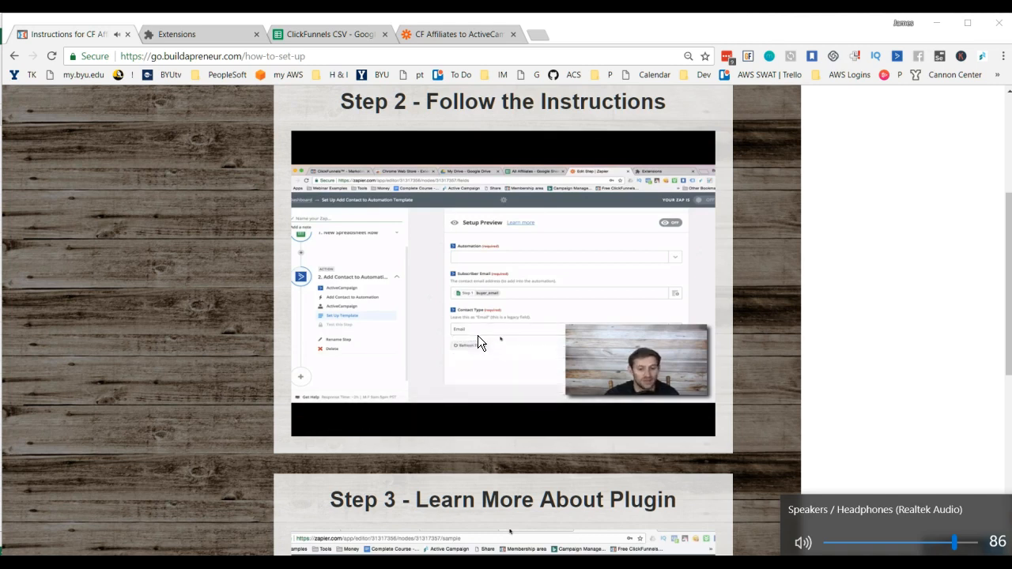
mouse_move(492, 330)
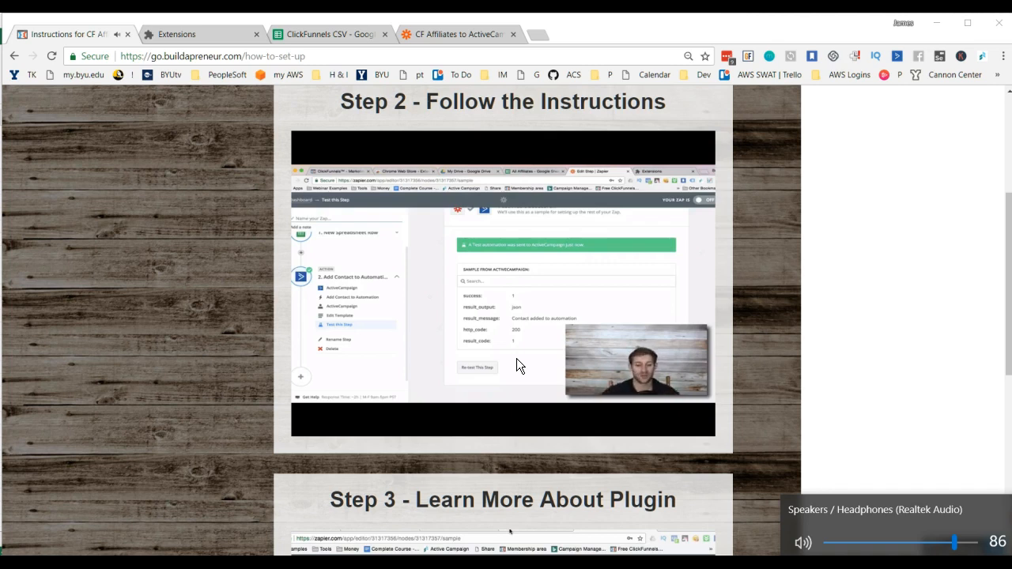
mouse_move(542, 299)
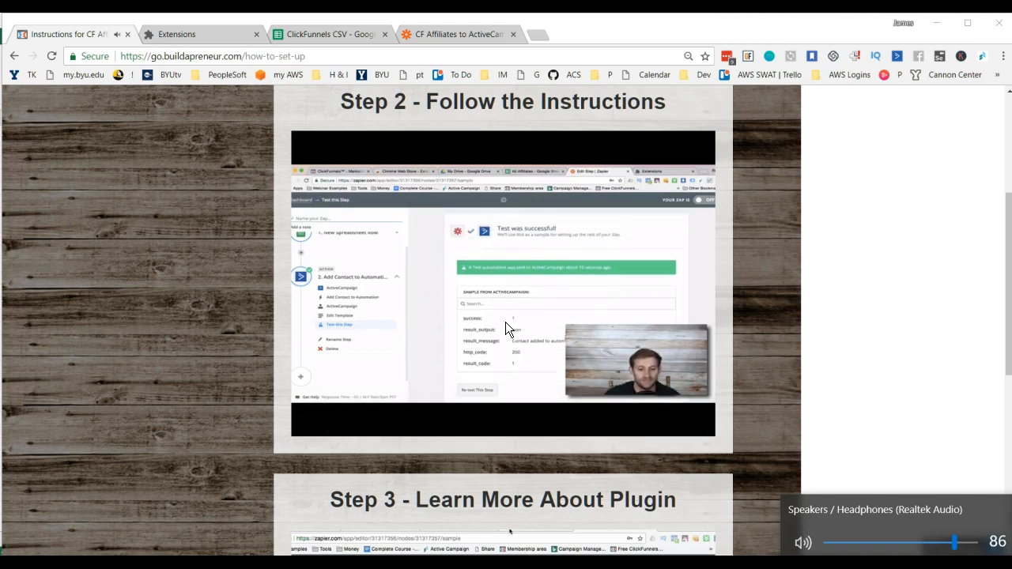
mouse_move(534, 321)
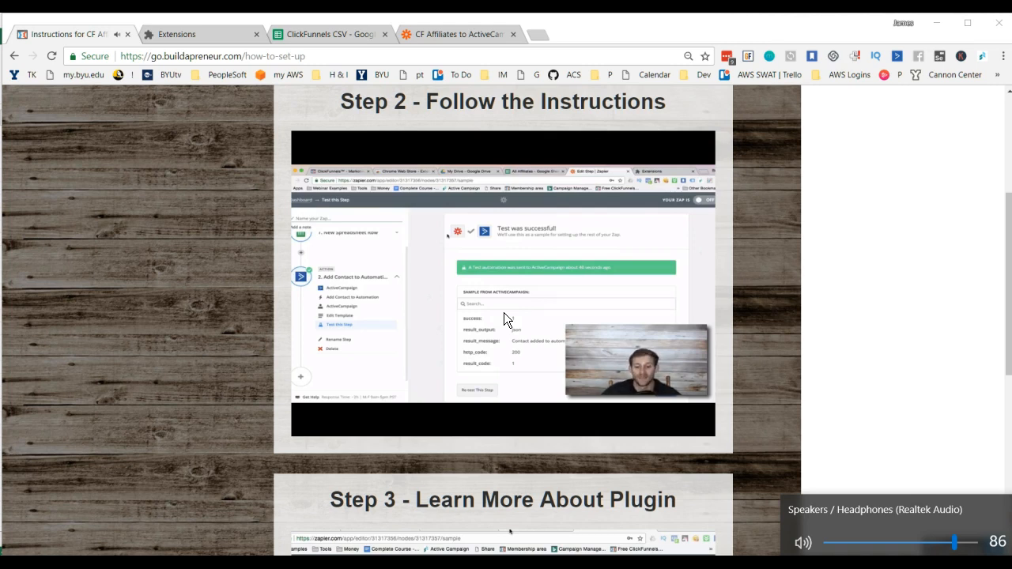
mouse_move(509, 298)
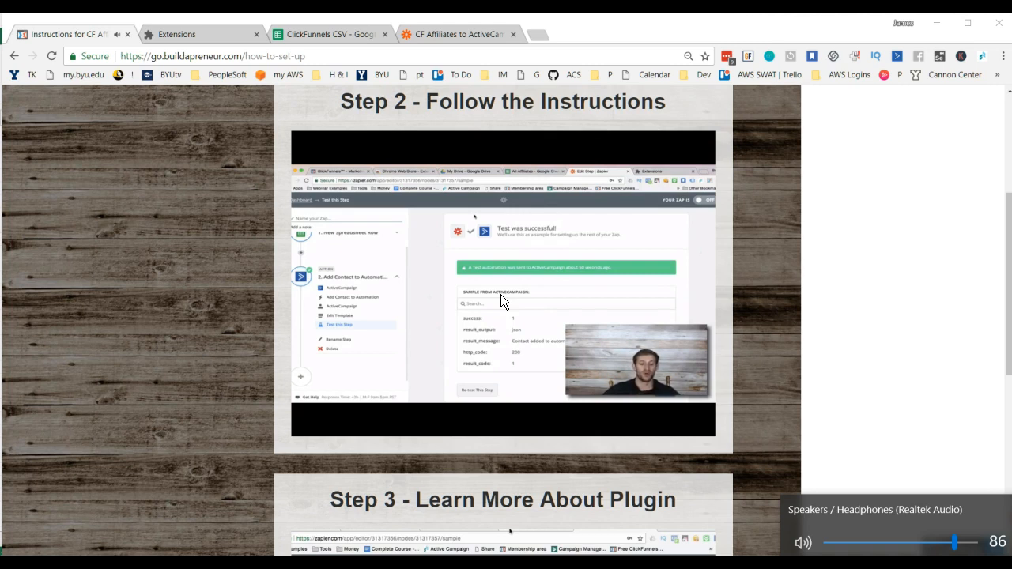
mouse_move(499, 319)
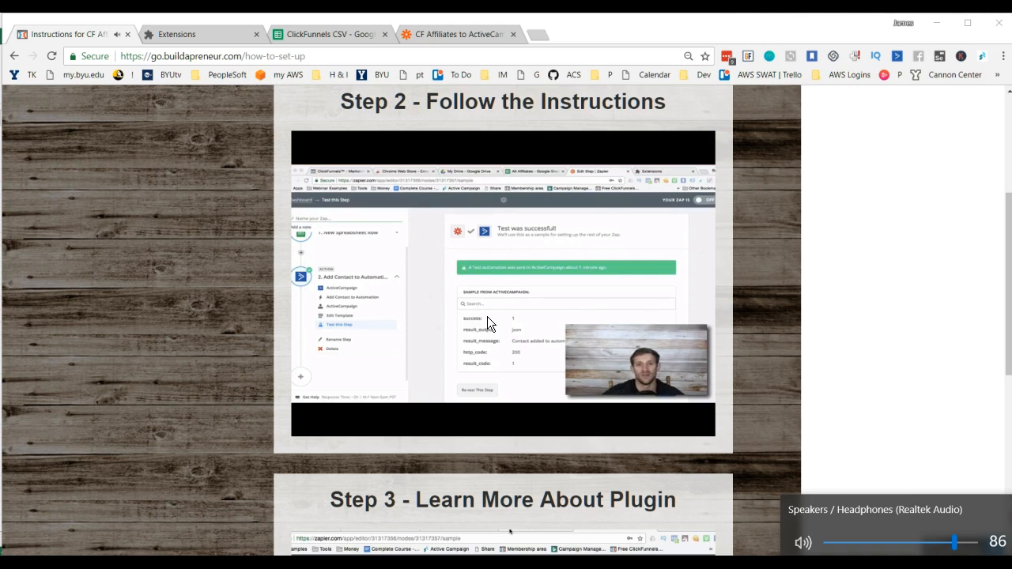
mouse_move(473, 276)
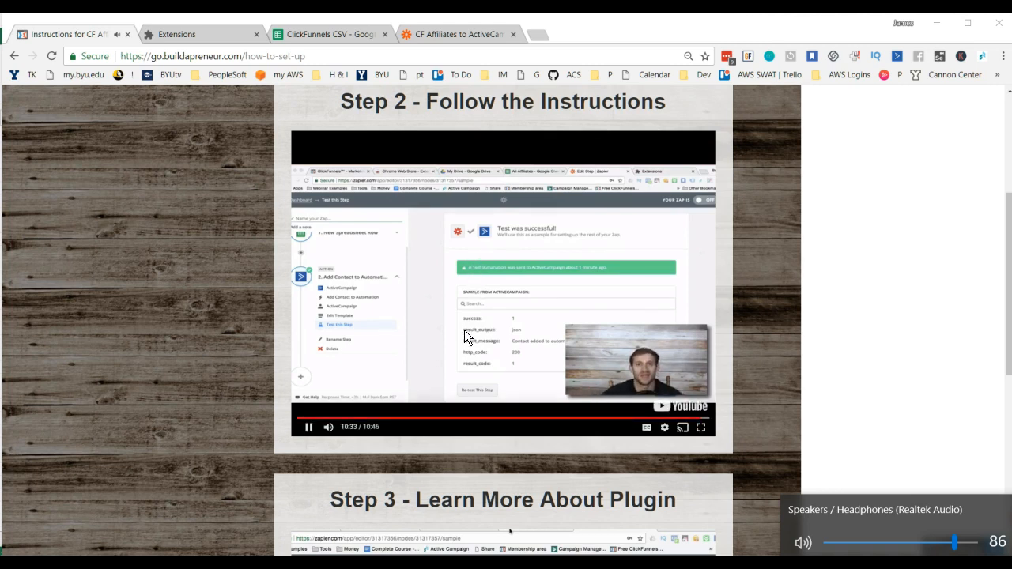
mouse_move(458, 310)
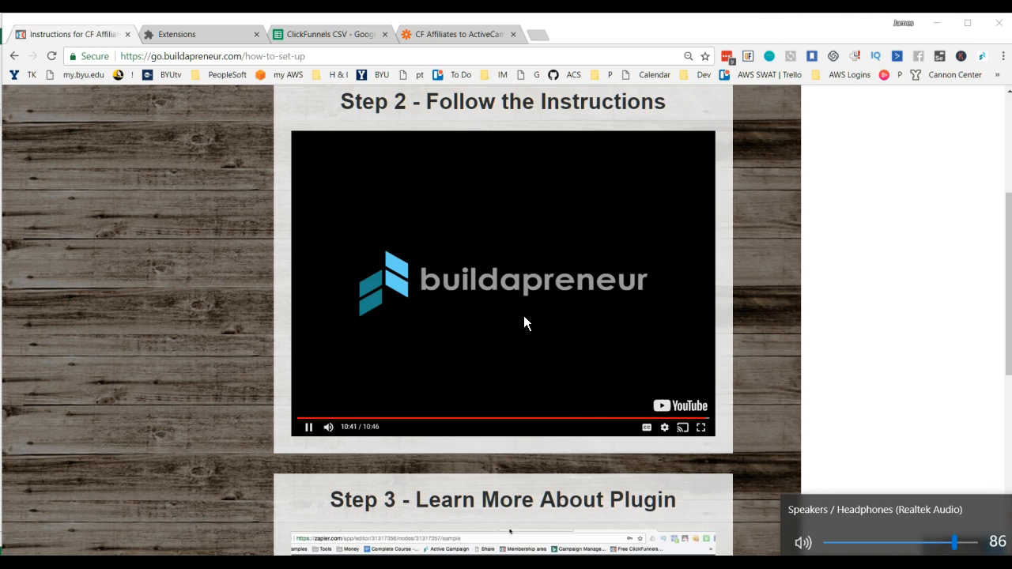
click(310, 428)
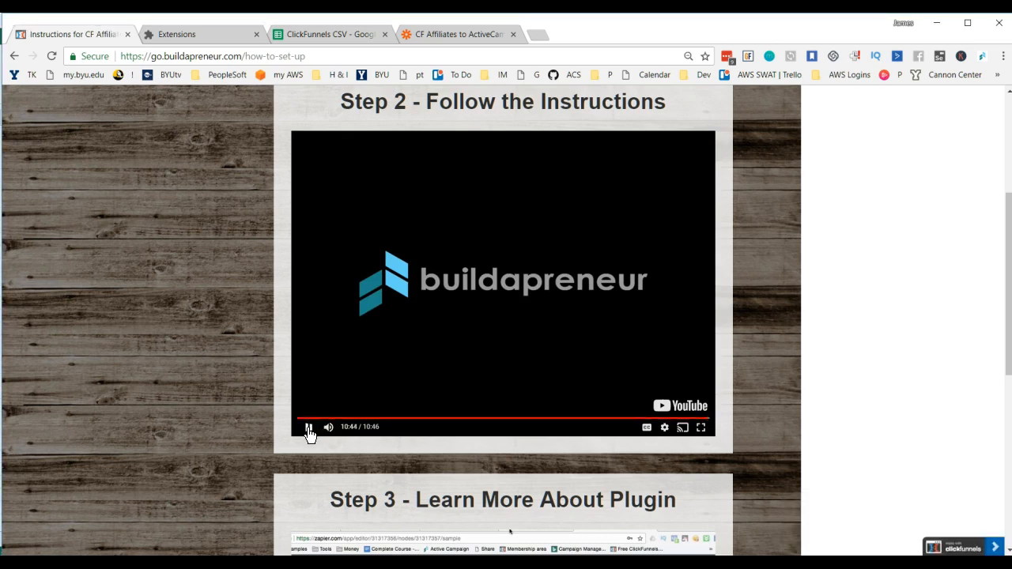
Step: Look over the Step 3 and Step 4 sections of the instructions page
scroll(831, 364, down, 4)
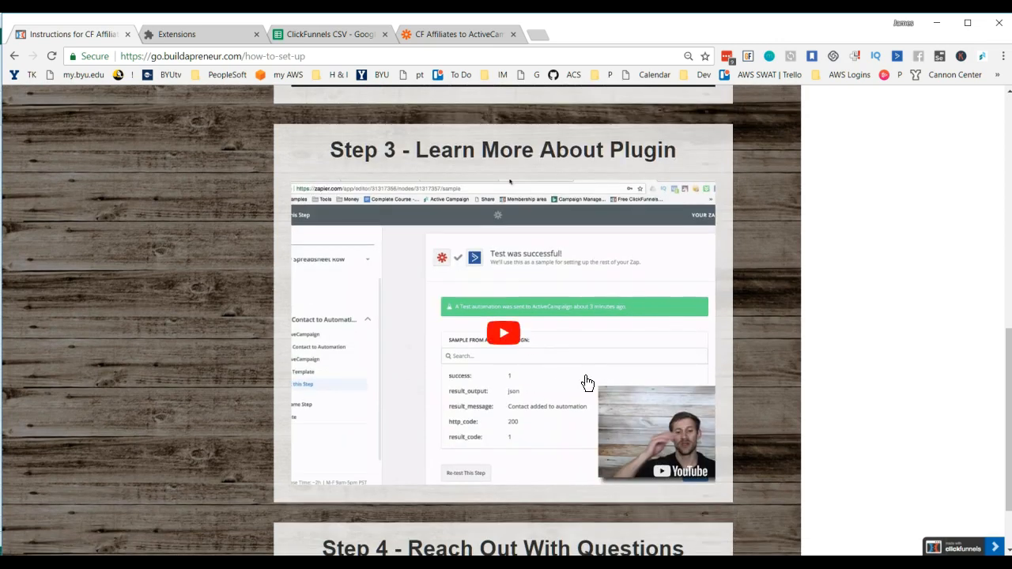
scroll(494, 340, down, 1)
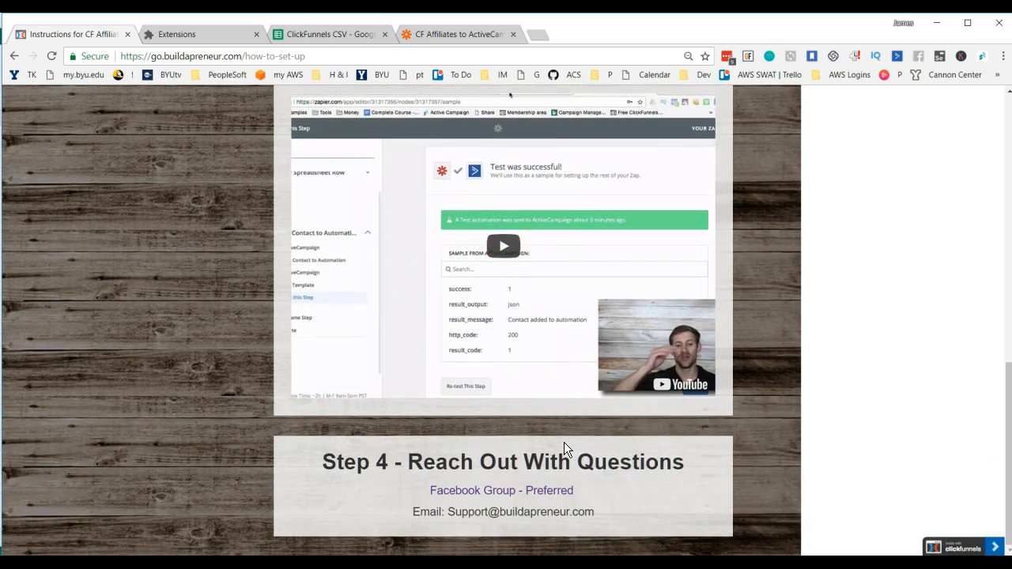
scroll(546, 433, up, 3)
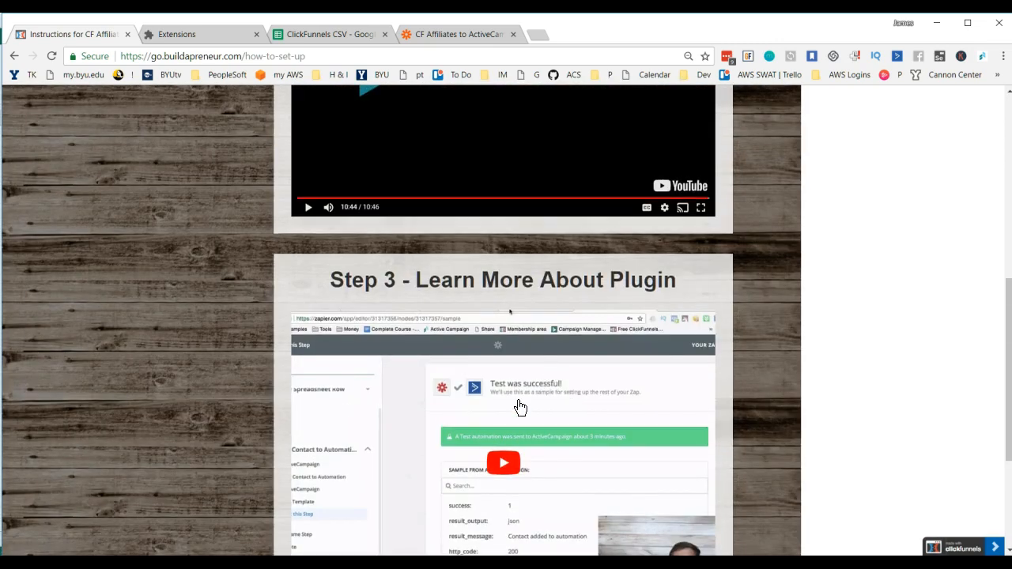
scroll(490, 362, down, 1)
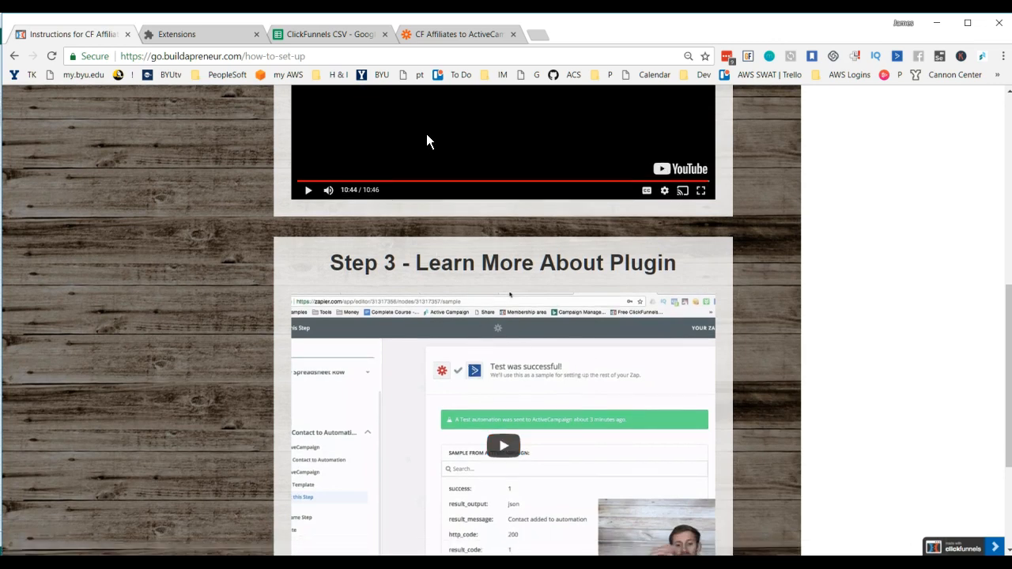
Step: Return to the Zap and review the standard and custom contact fields available in the Create/Update Contact template
click(442, 36)
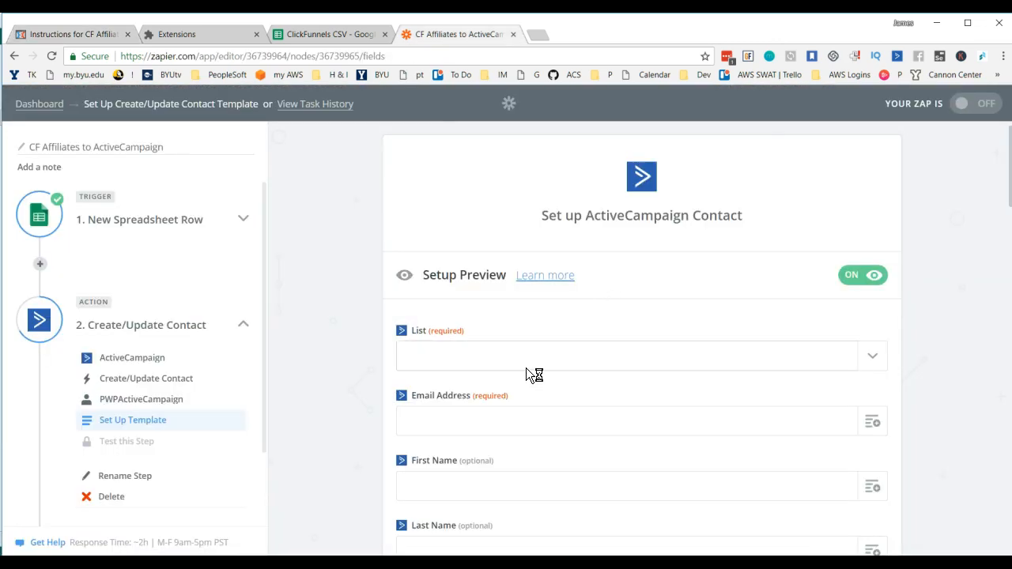
scroll(750, 332, down, 2)
scroll(716, 339, down, 5)
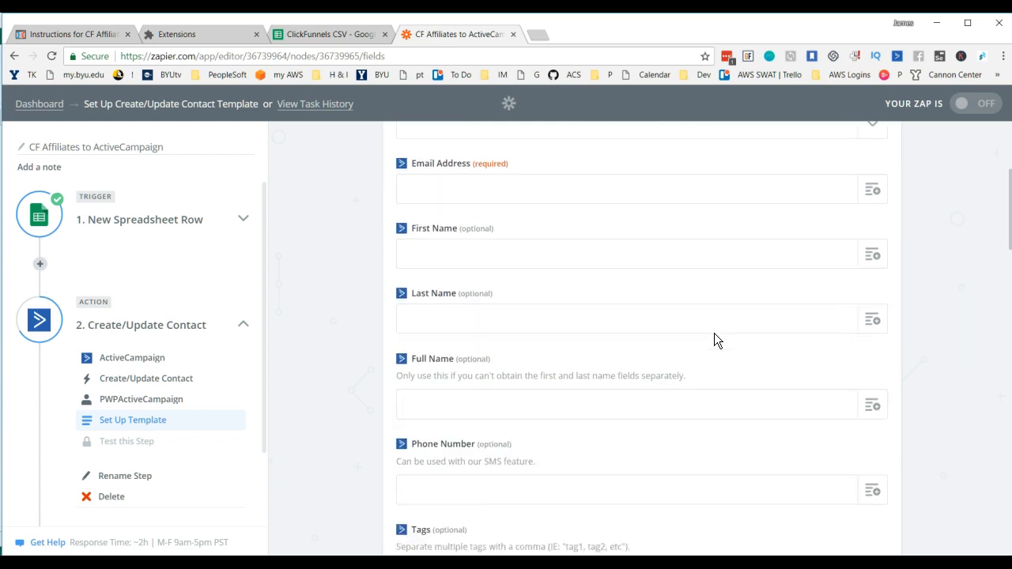
scroll(650, 309, down, 6)
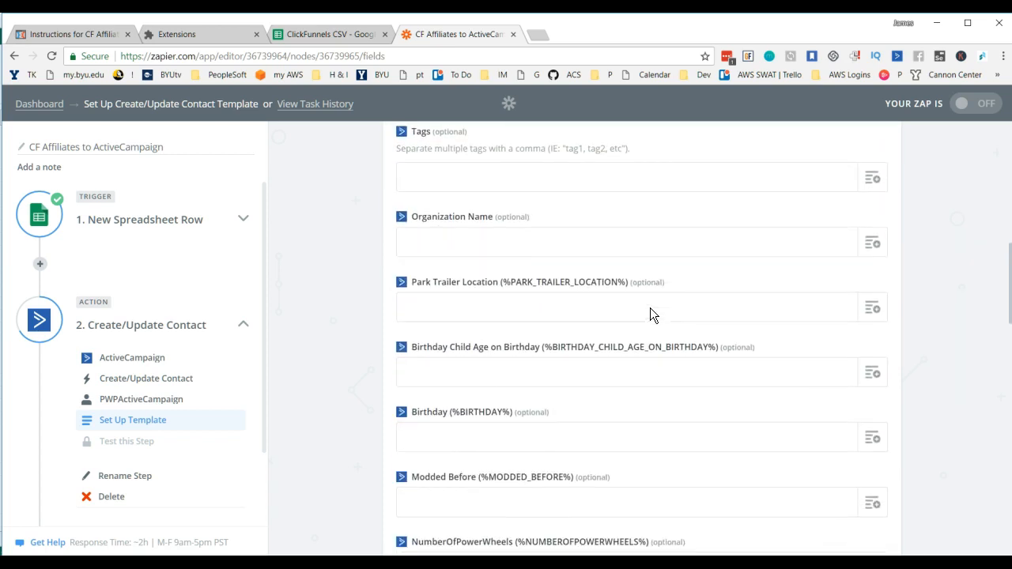
scroll(650, 315, down, 2)
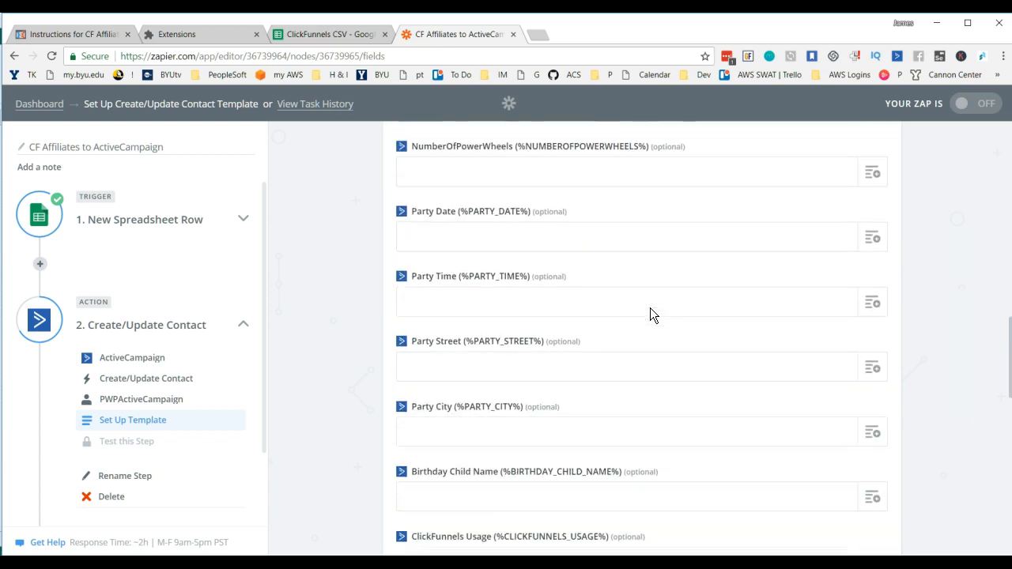
scroll(650, 315, up, 12)
scroll(650, 308, up, 3)
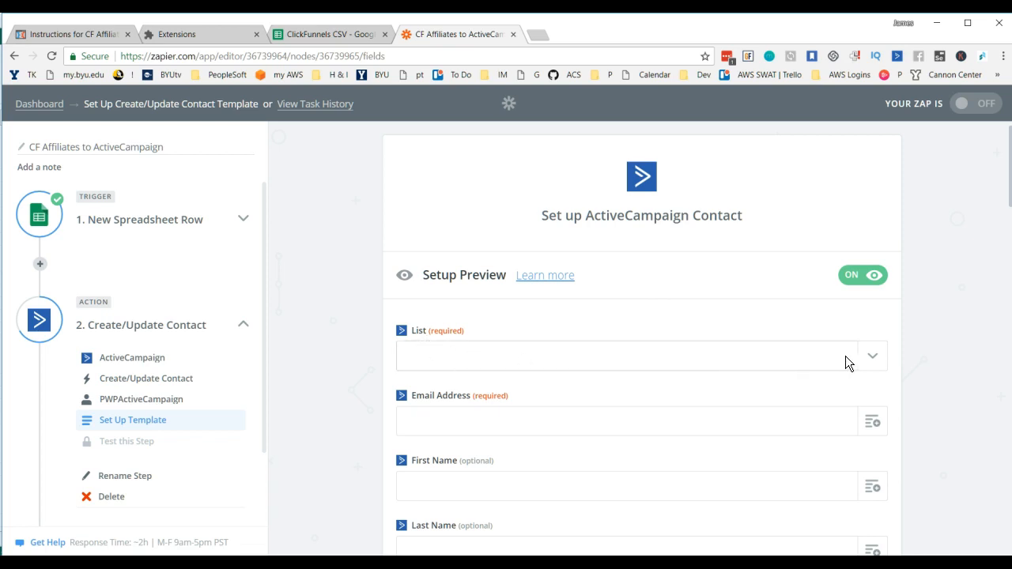
Step: Set the contact list to ClickFunnels People and map the Email Address field to the spreadsheet's buyer_email column
click(872, 362)
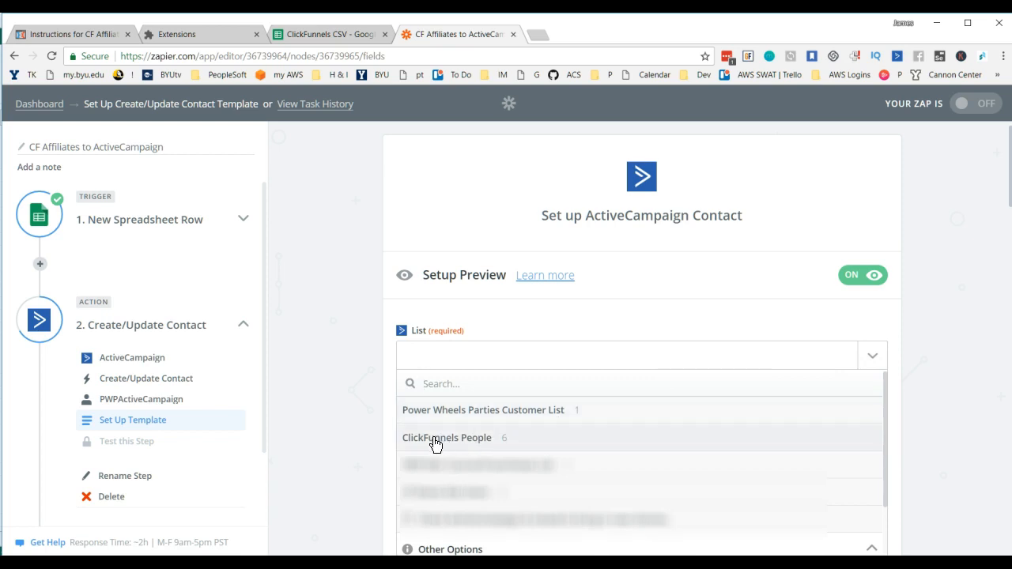
click(435, 439)
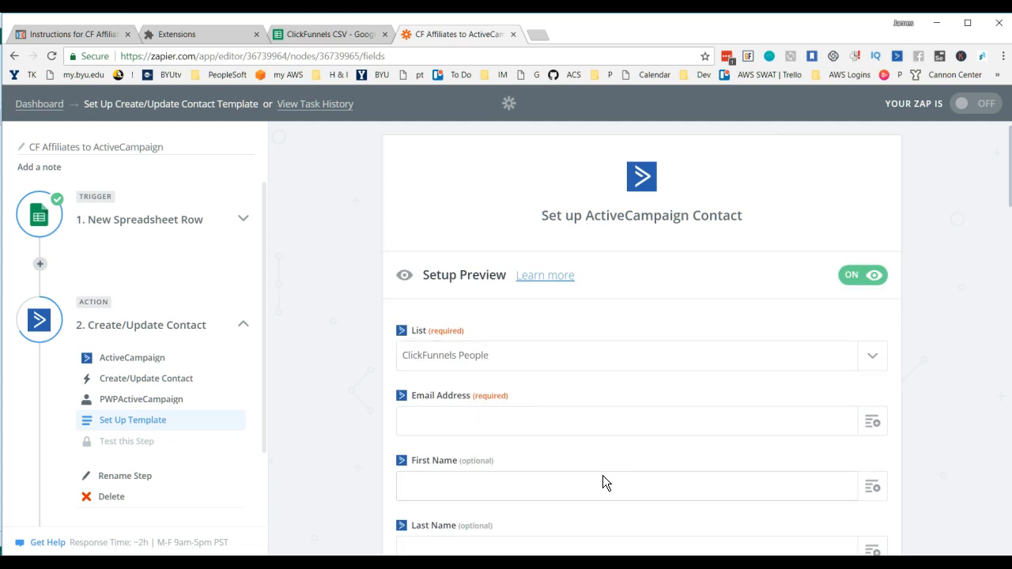
click(600, 426)
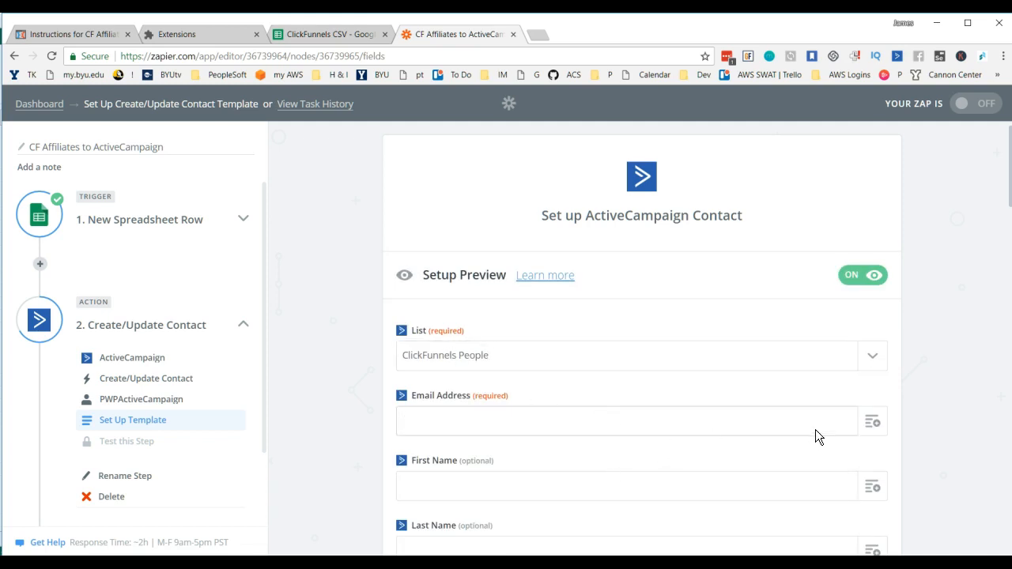
click(870, 424)
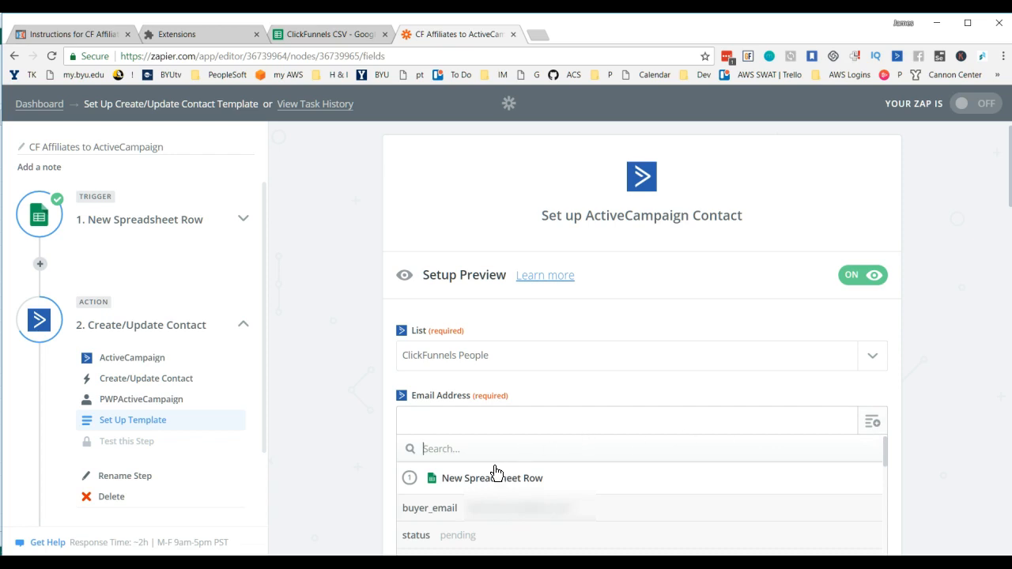
click(504, 515)
scroll(651, 372, down, 2)
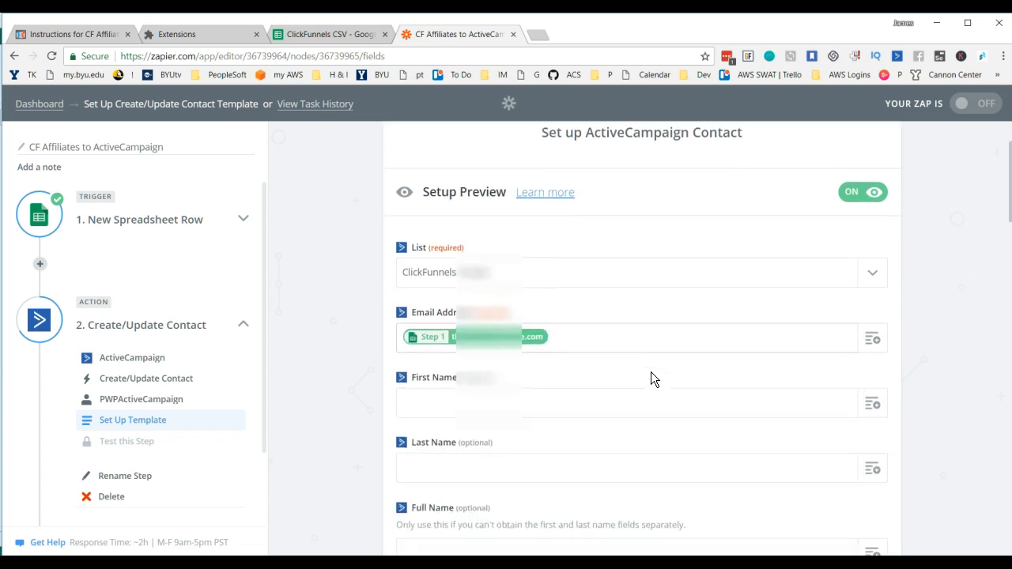
Step: Check the column headers in the ClickFunnels CSV sheet and map the Zap's Full Name field to buyer_name
click(336, 38)
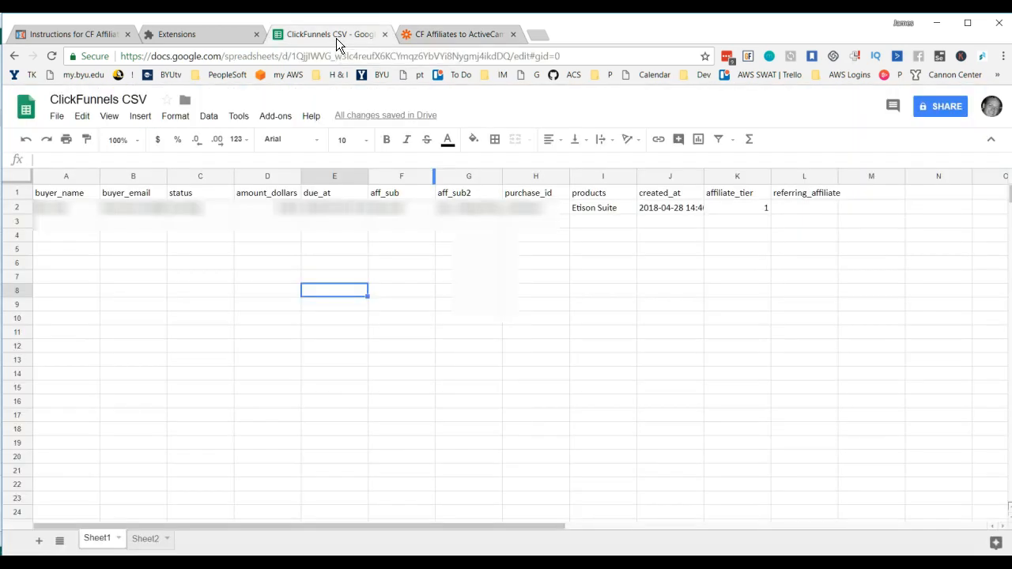
click(471, 37)
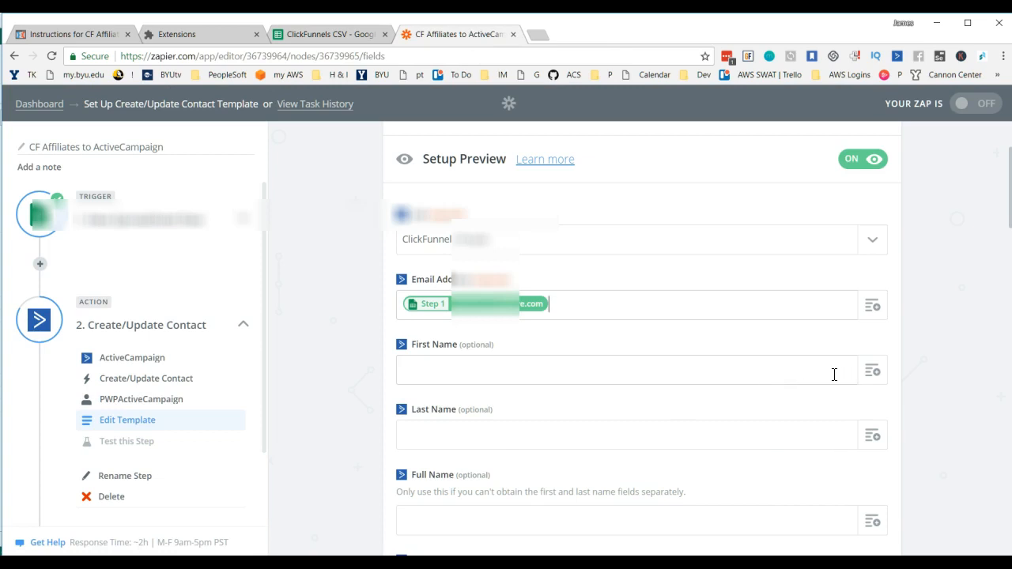
scroll(614, 414, down, 1)
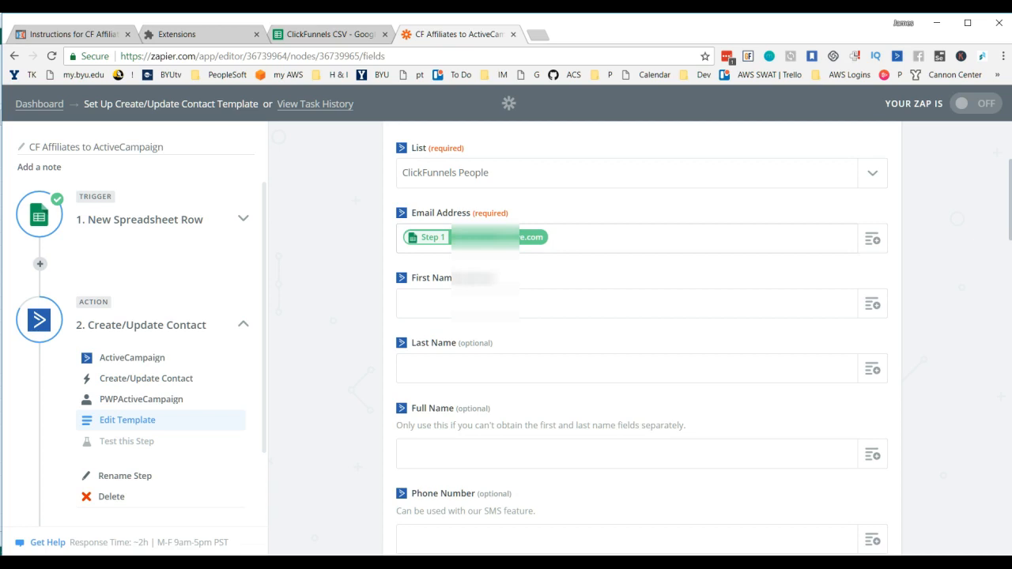
click(513, 446)
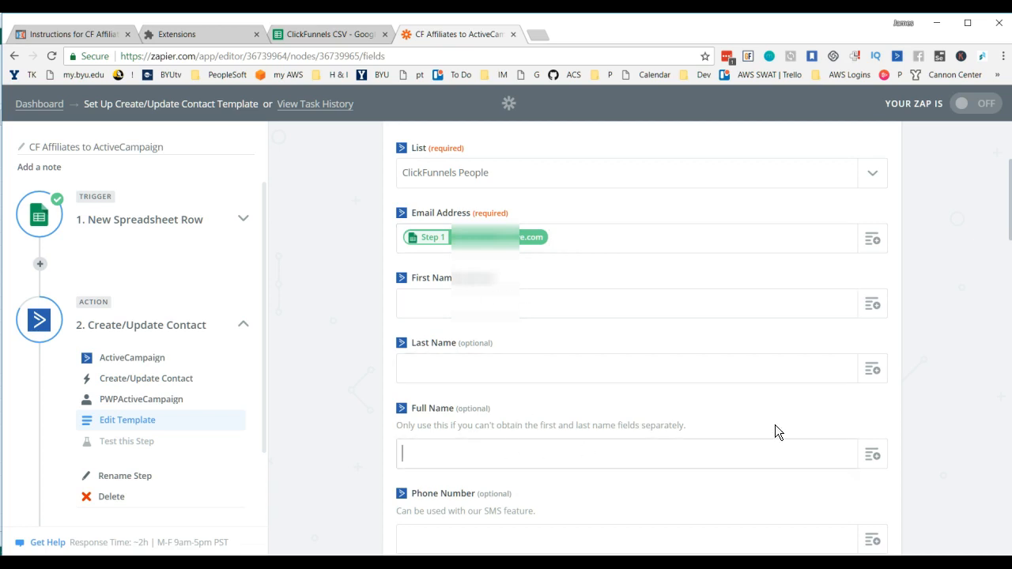
click(874, 454)
scroll(645, 427, down, 2)
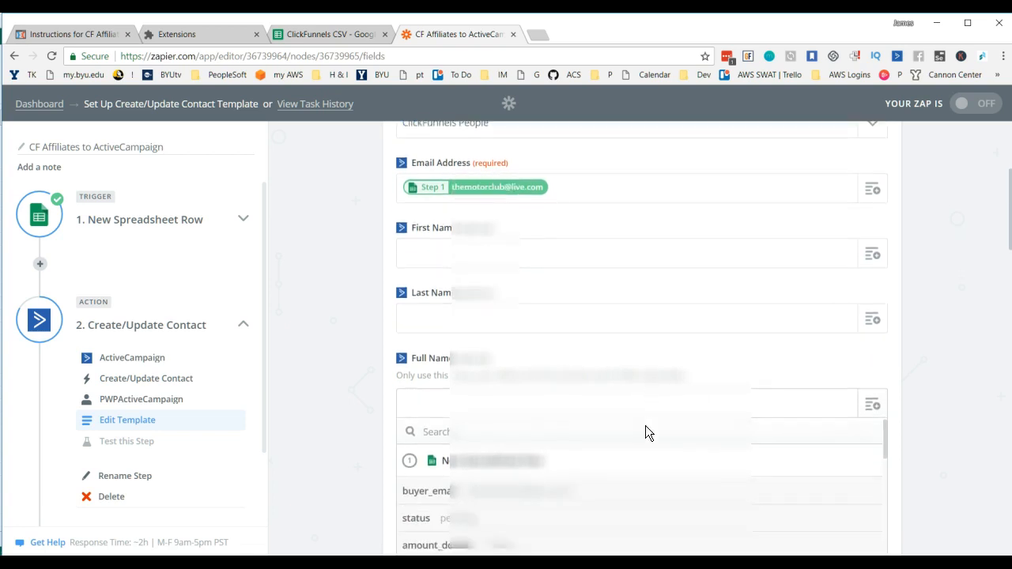
scroll(474, 431, down, 3)
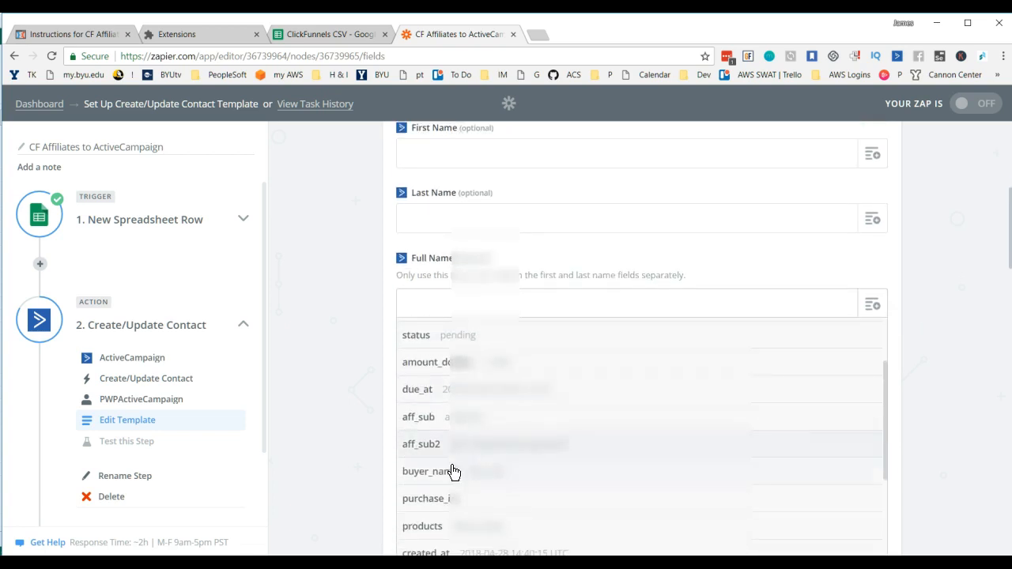
click(443, 474)
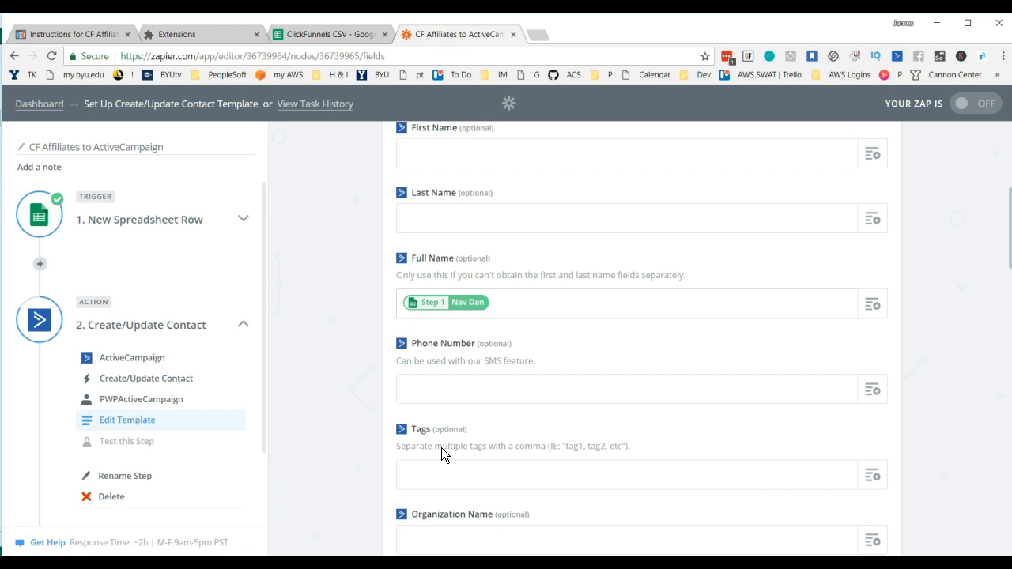
Step: Map the Tags field of the contact template to the spreadsheet's products column
scroll(613, 374, down, 2)
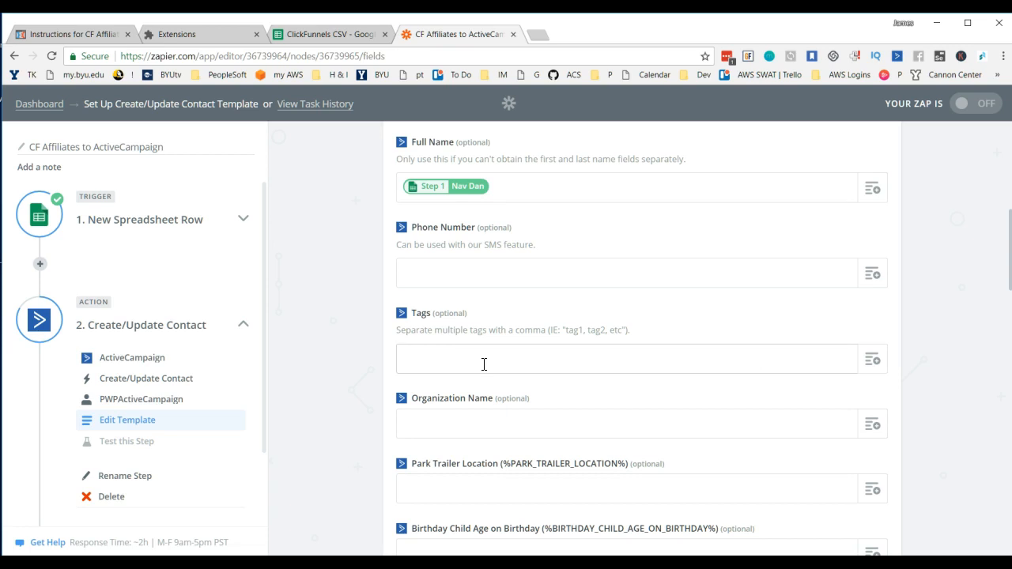
click(873, 363)
scroll(608, 419, down, 3)
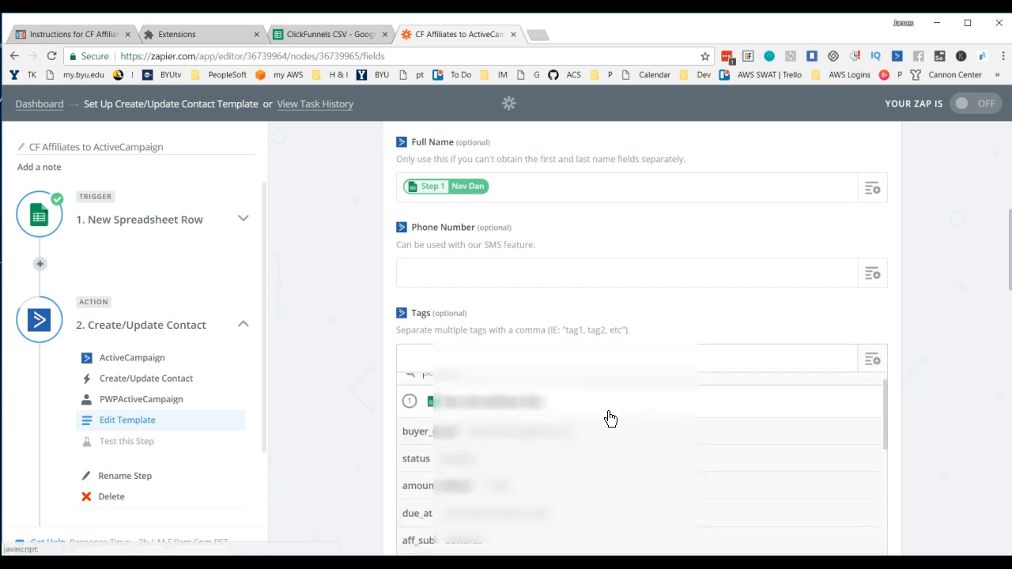
scroll(906, 409, down, 1)
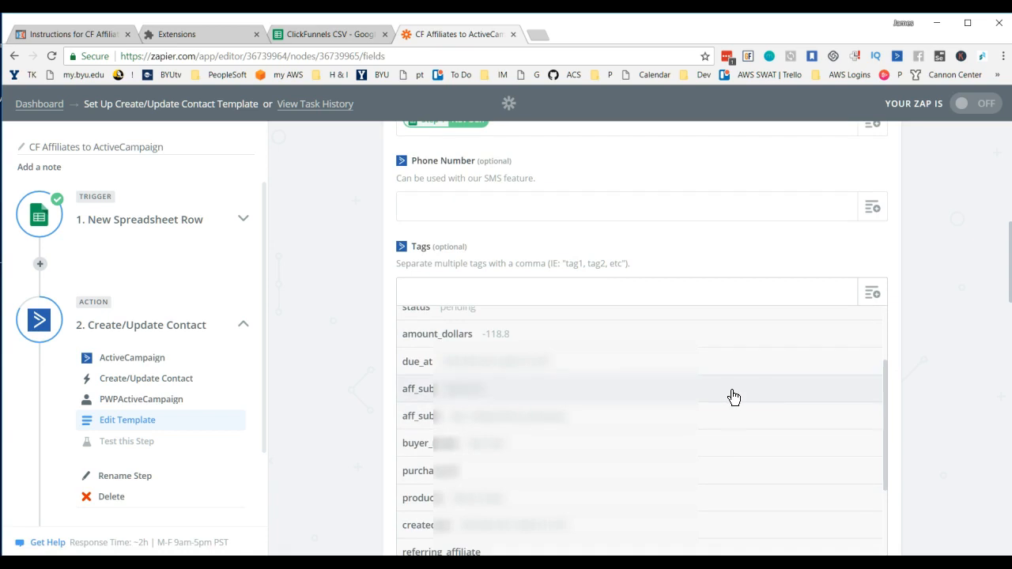
scroll(651, 409, down, 1)
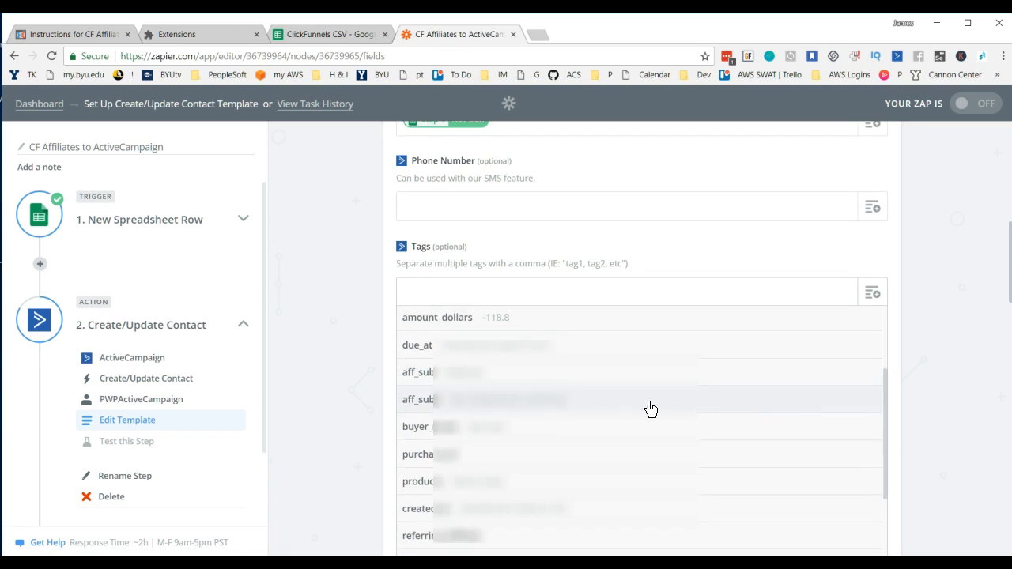
click(422, 493)
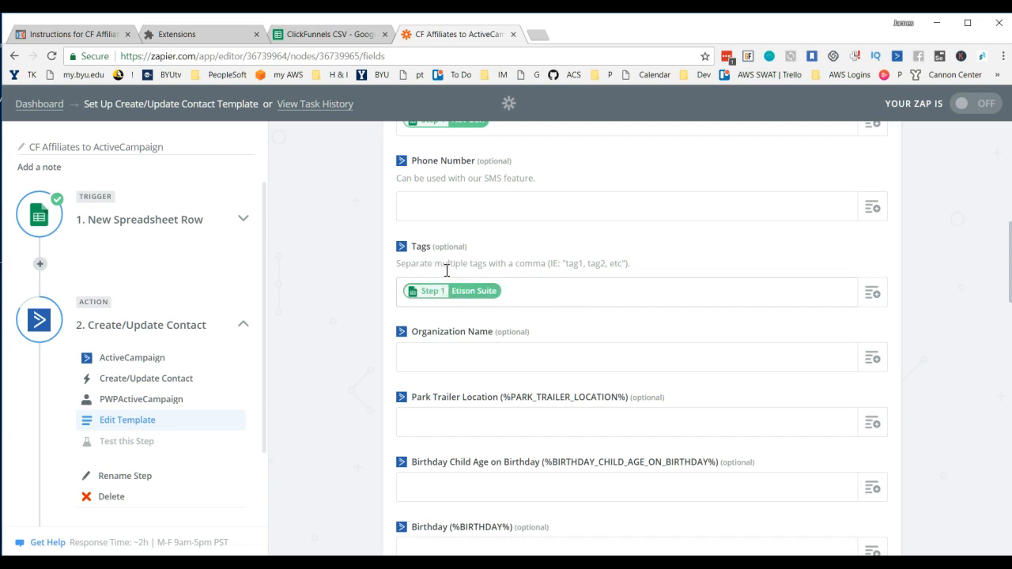
Step: Examine the available spreadsheet row fields for further values to use as contact tags
click(871, 295)
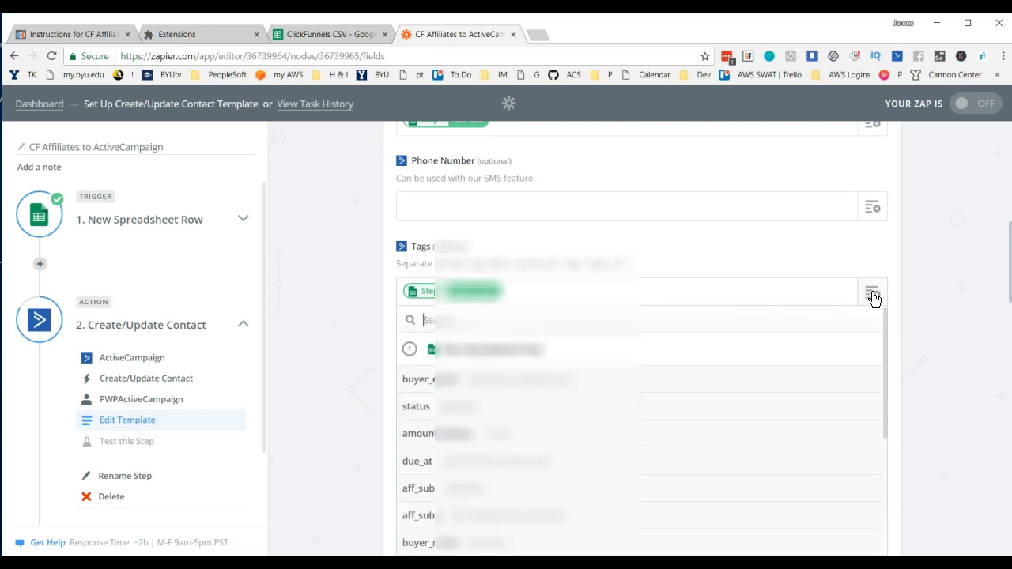
click(651, 294)
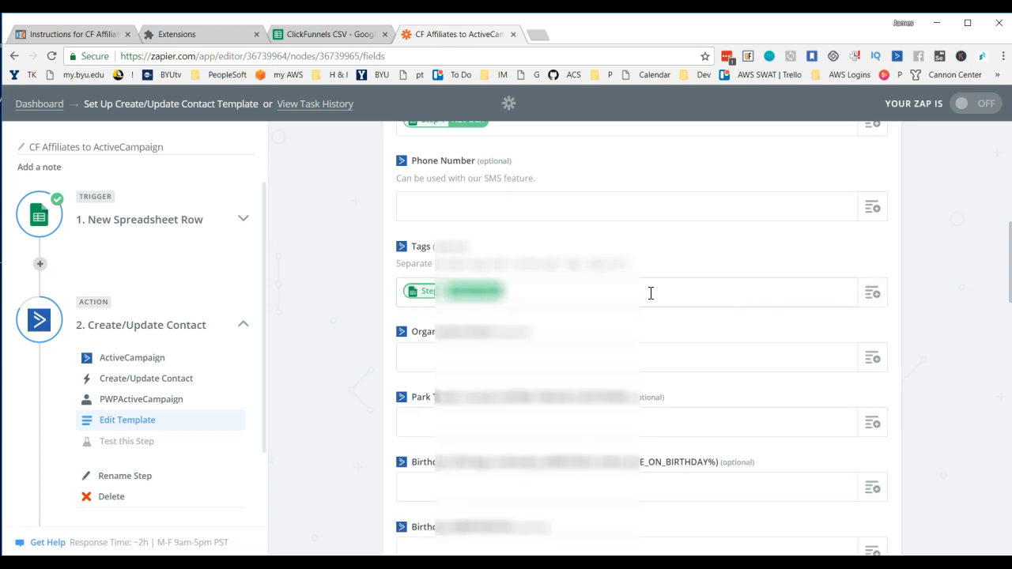
click(871, 294)
scroll(546, 431, down, 5)
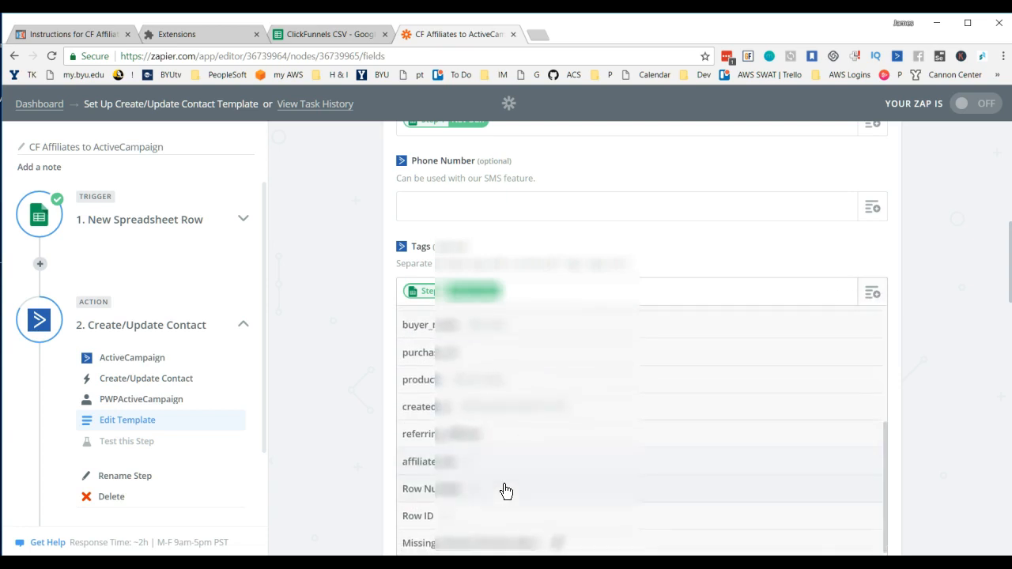
scroll(510, 506, up, 4)
scroll(518, 500, up, 1)
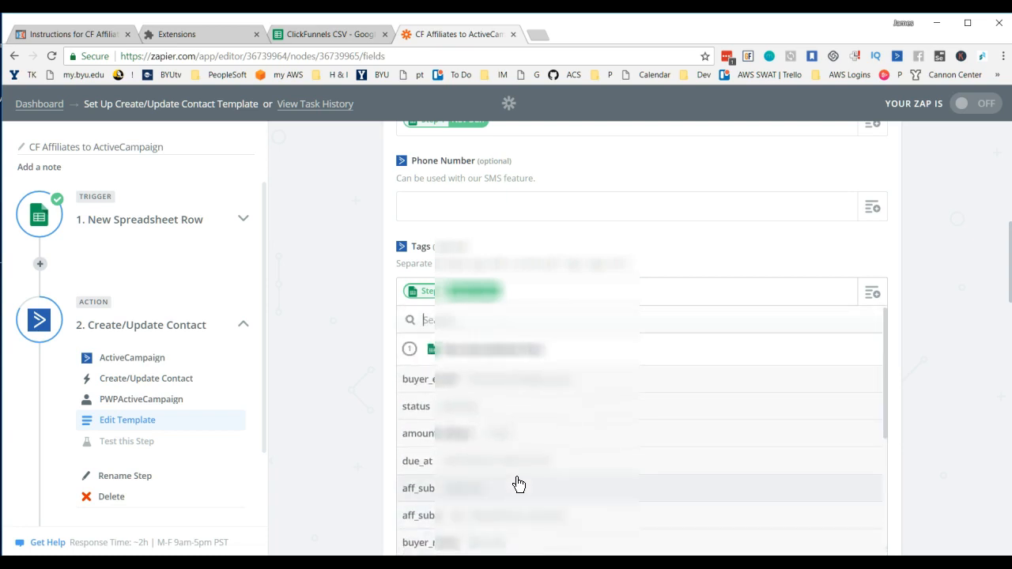
click(933, 314)
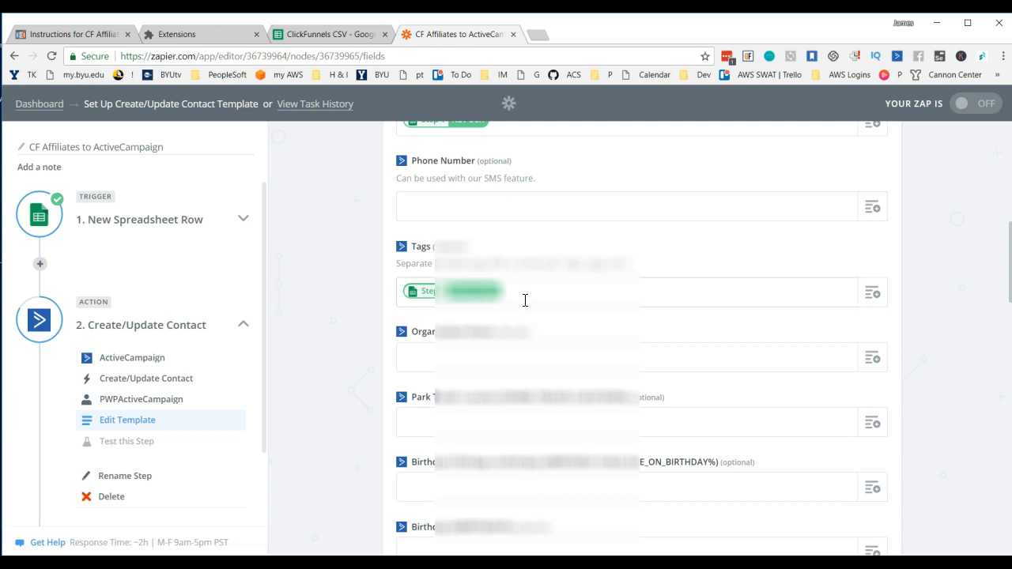
scroll(526, 300, up, 1)
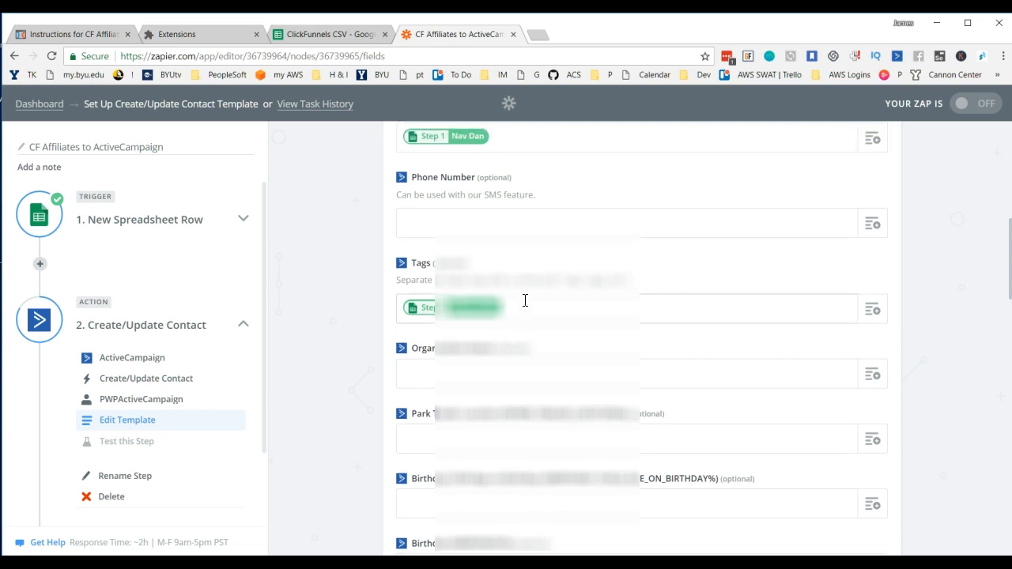
scroll(525, 301, down, 1)
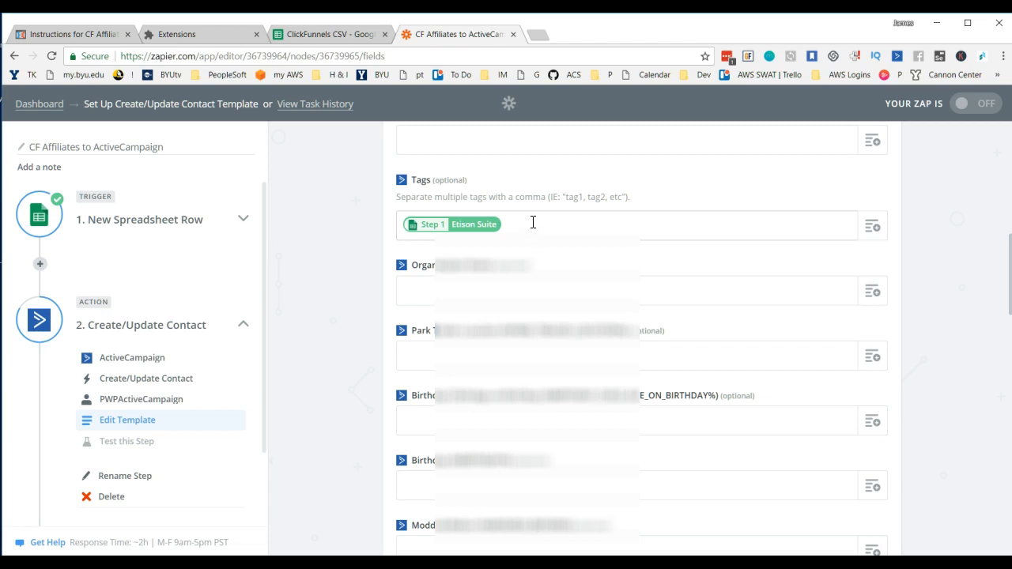
click(872, 228)
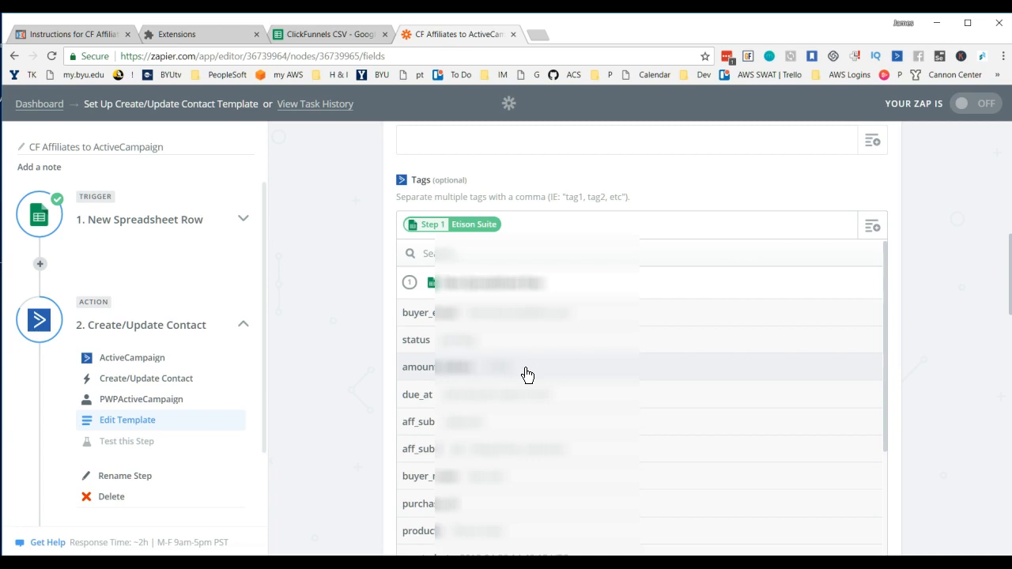
scroll(518, 427, down, 4)
scroll(513, 462, up, 2)
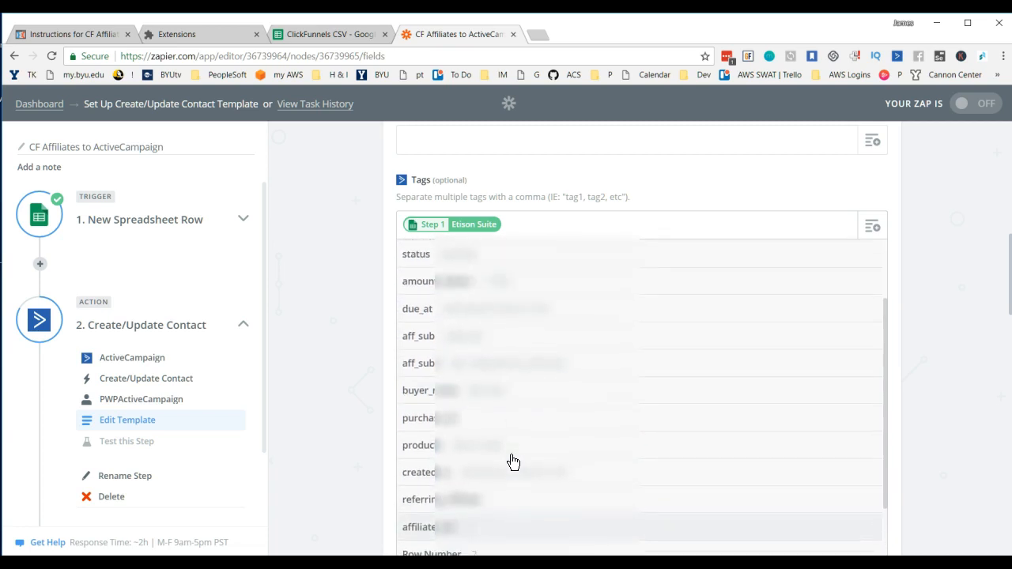
scroll(477, 378, up, 2)
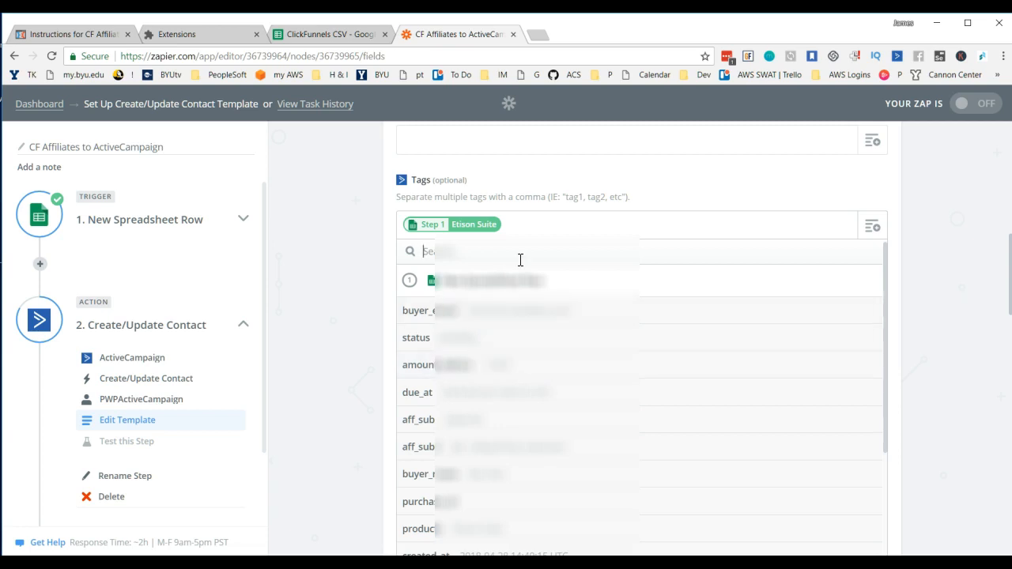
Step: Add a second, comma-separated tag made of the word "paid" followed by the amount_dollars value
click(562, 227)
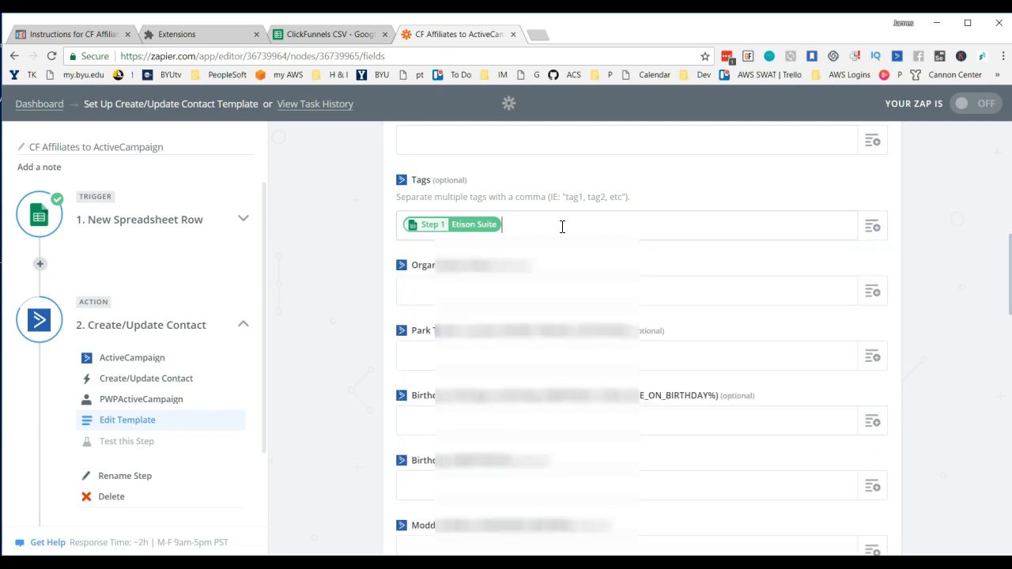
text(, paid)
click(873, 229)
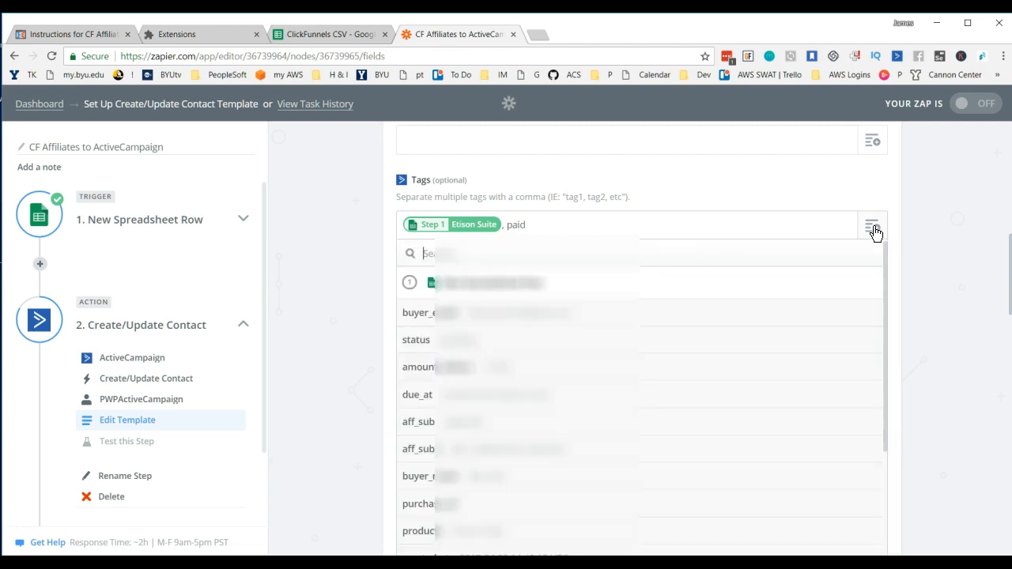
click(441, 370)
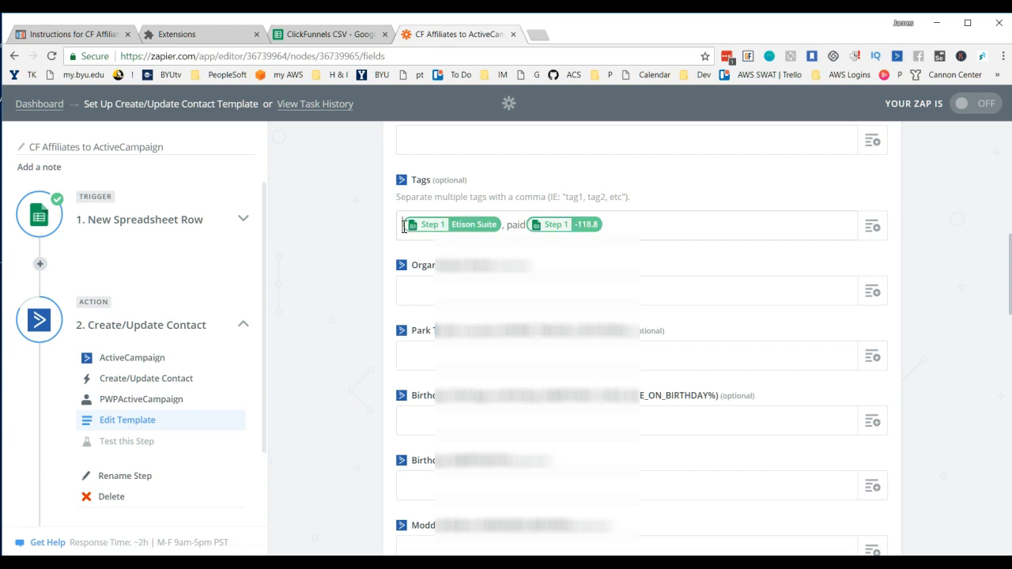
Step: Prefix the products value in Tags with "product", and return from the affiliate CSV in Excel to the Zap template
text(products)
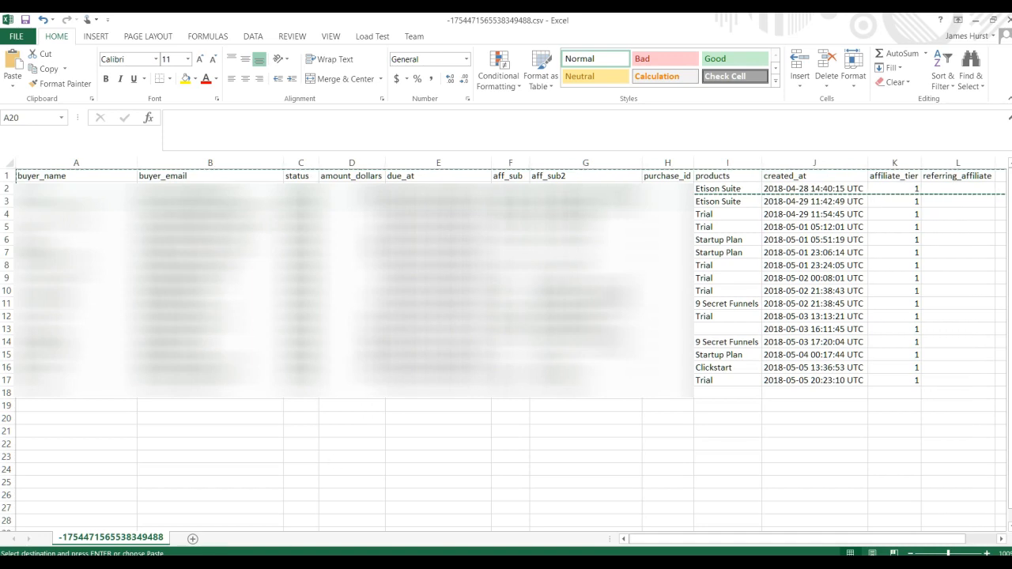
click(273, 563)
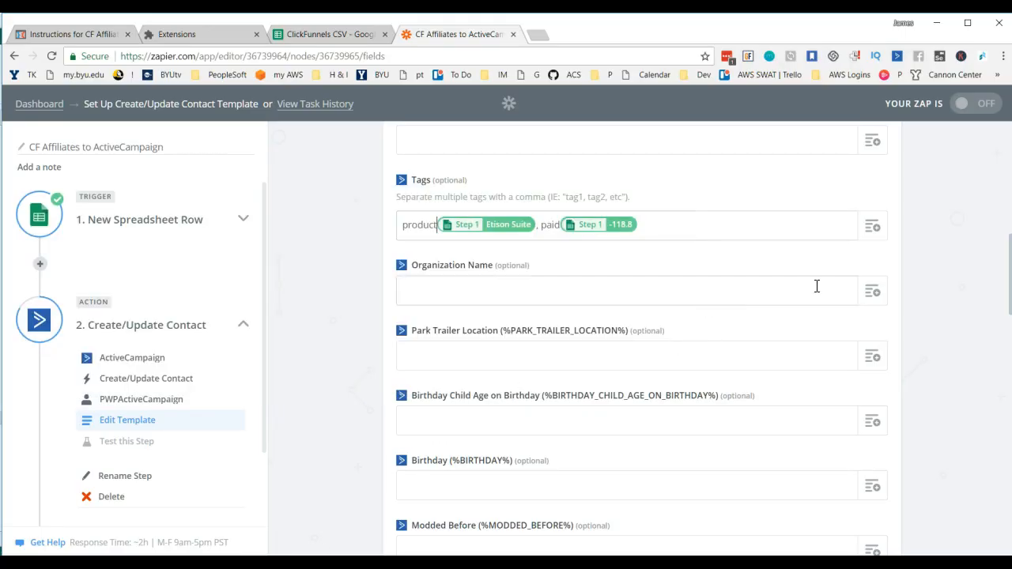
scroll(956, 359, down, 1)
scroll(728, 261, up, 2)
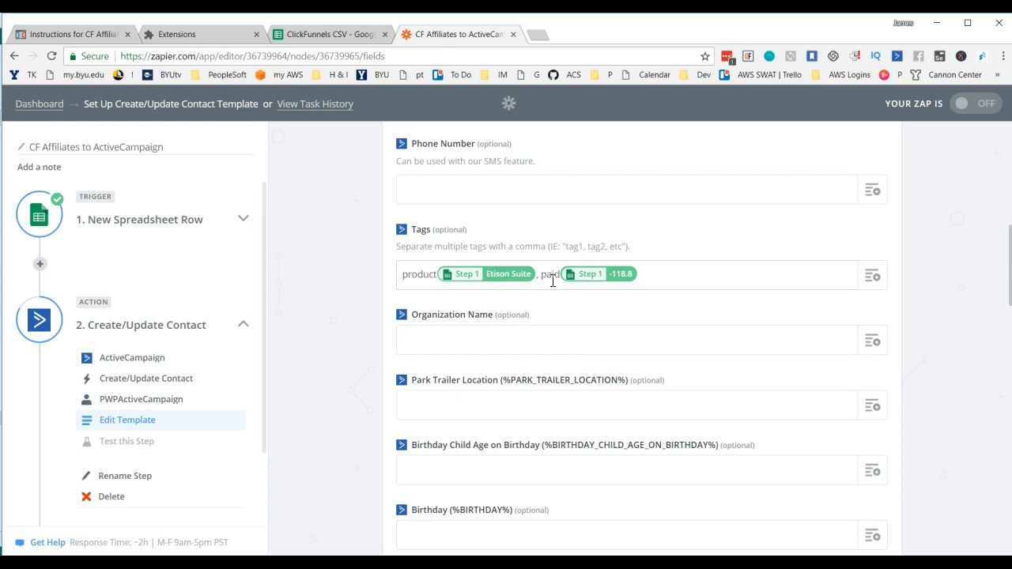
Step: Add a third, comma-separated tag holding the spreadsheet row's Etison Suite value, and continue to the contact test
scroll(909, 328, down, 1)
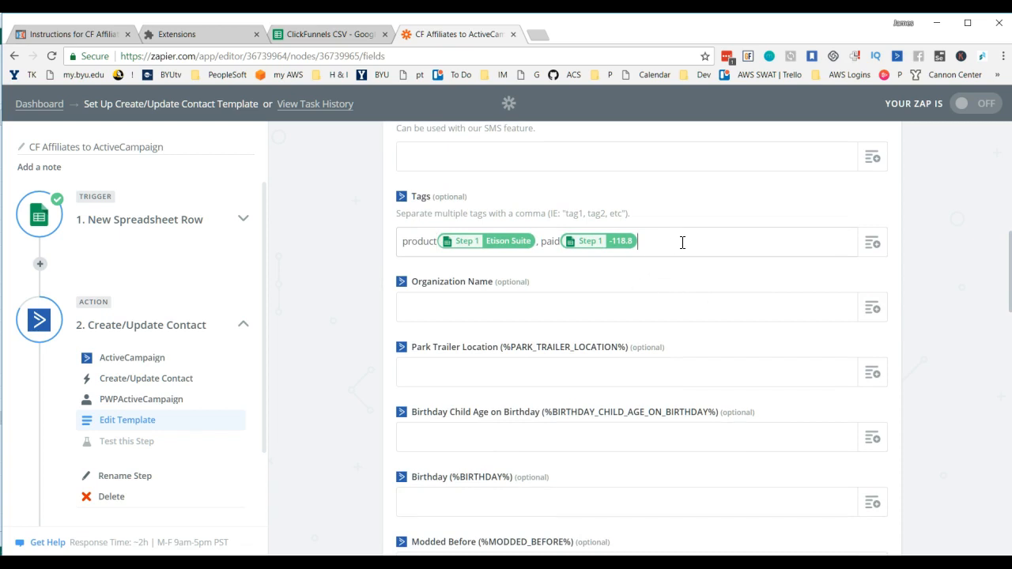
text(,)
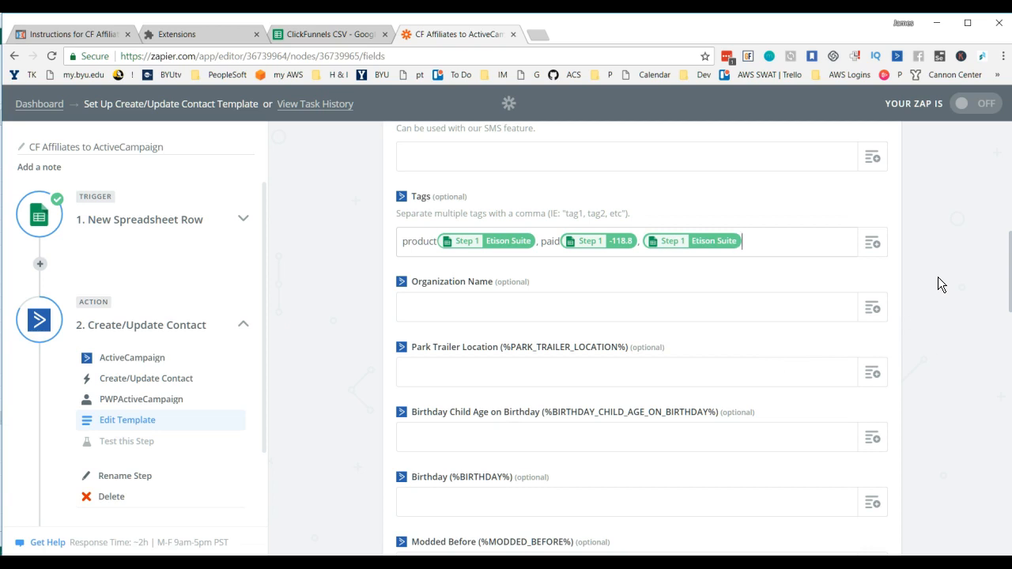
scroll(938, 277, down, 4)
scroll(930, 308, down, 10)
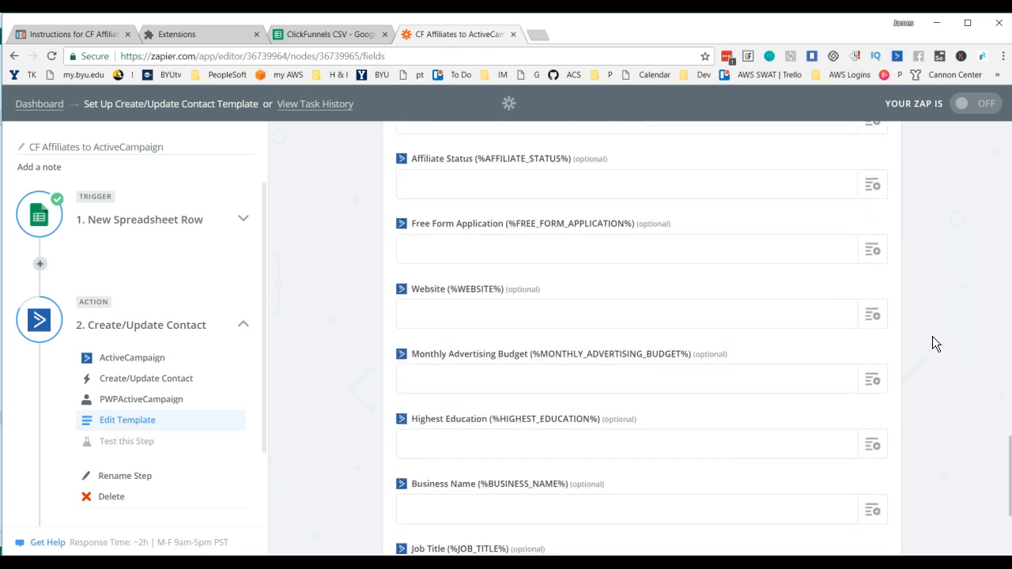
scroll(932, 336, down, 3)
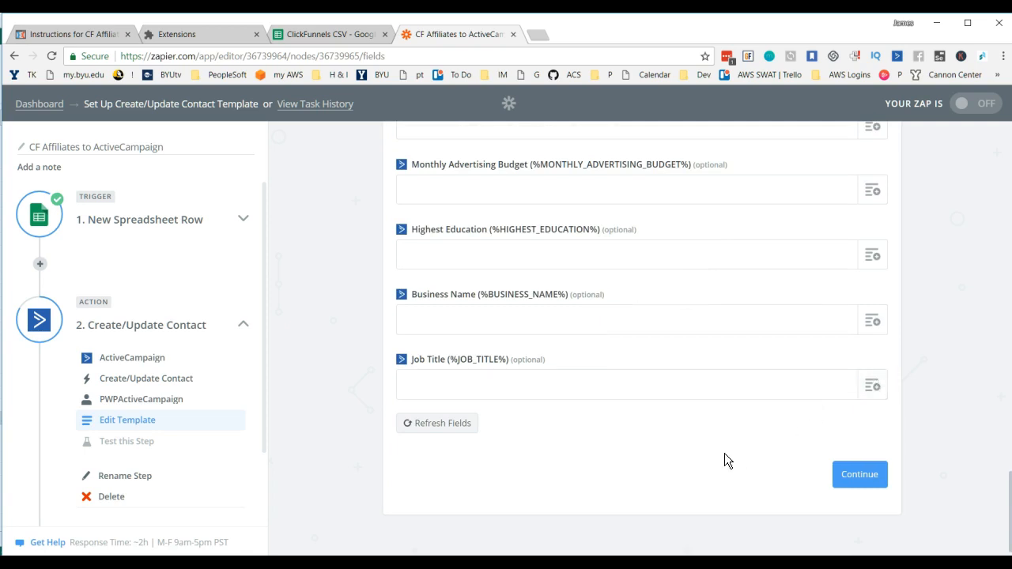
click(868, 477)
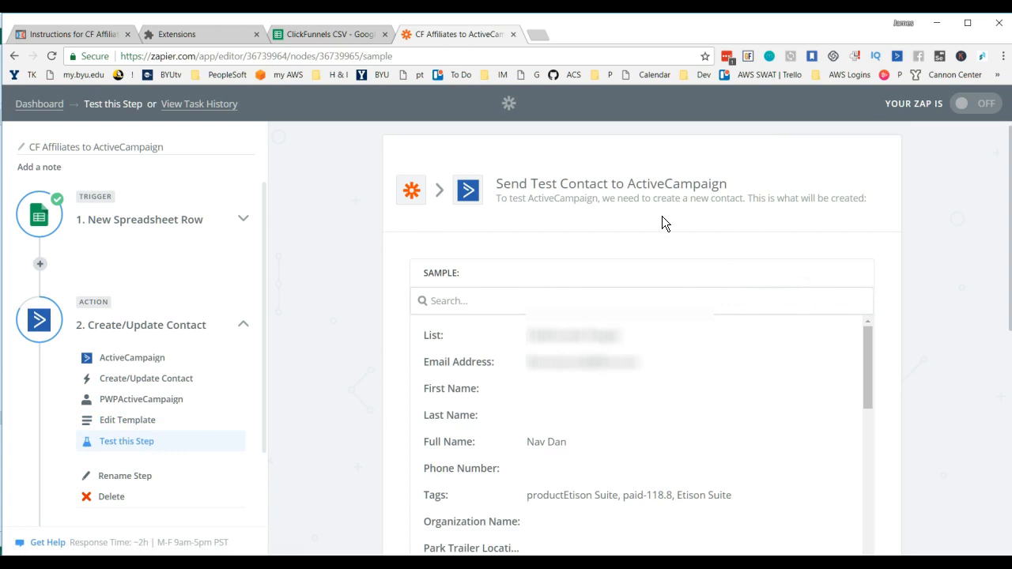
Step: Review the Tags value and the remaining fields in the sample contact for ActiveCampaign
scroll(678, 363, down, 1)
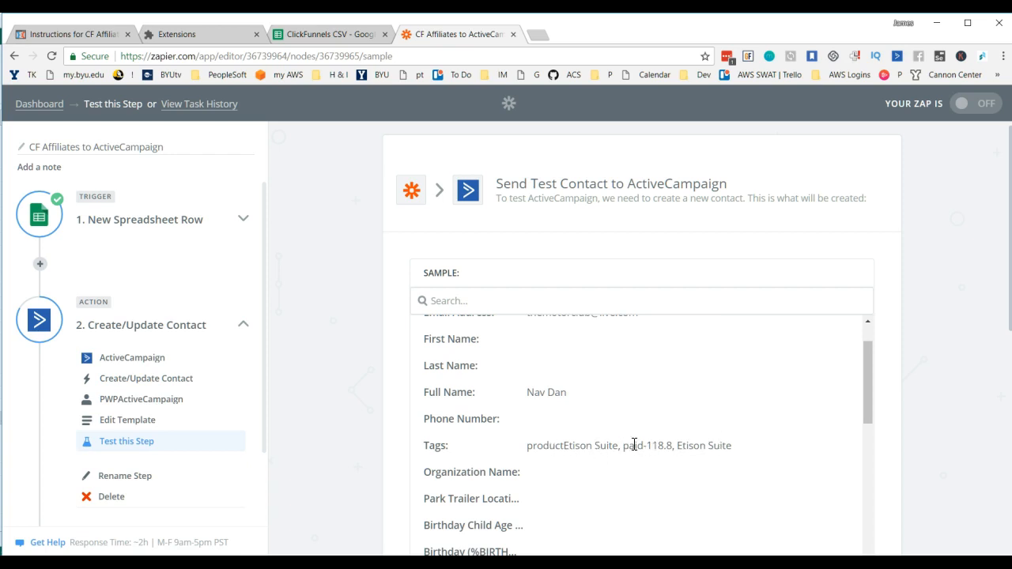
scroll(701, 444, down, 2)
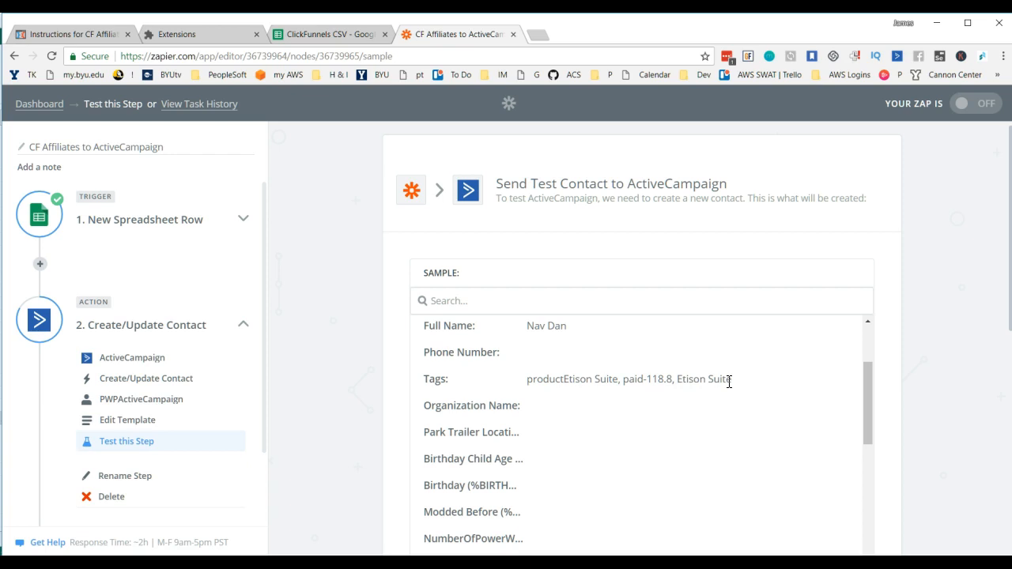
scroll(729, 381, down, 10)
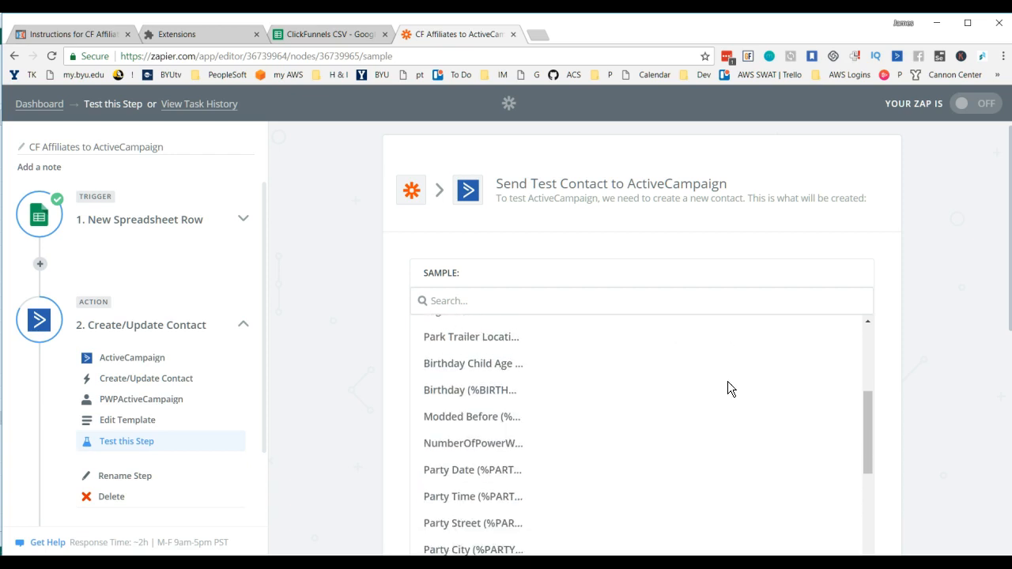
scroll(724, 396, down, 2)
scroll(720, 407, up, 2)
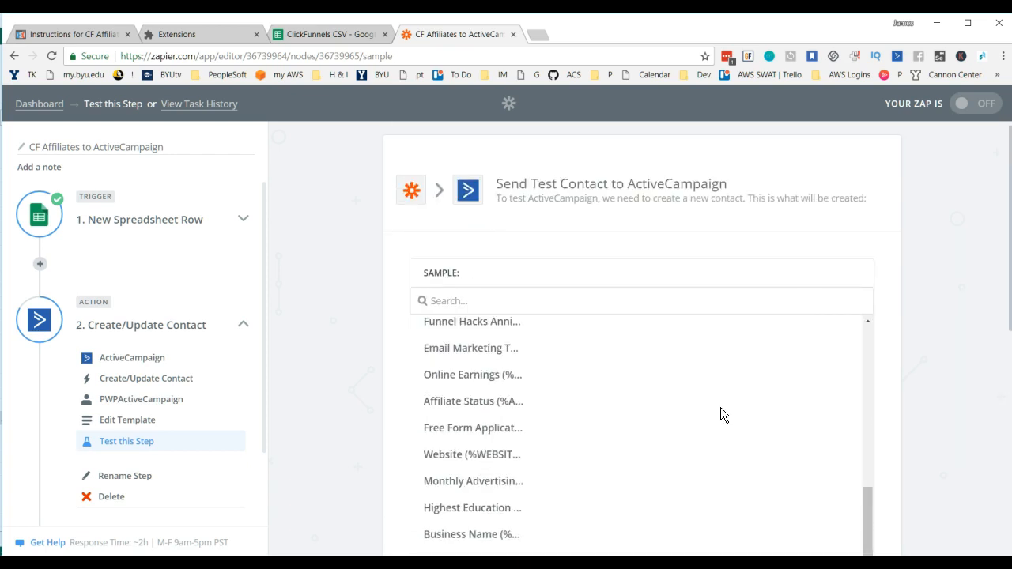
scroll(714, 402, up, 2)
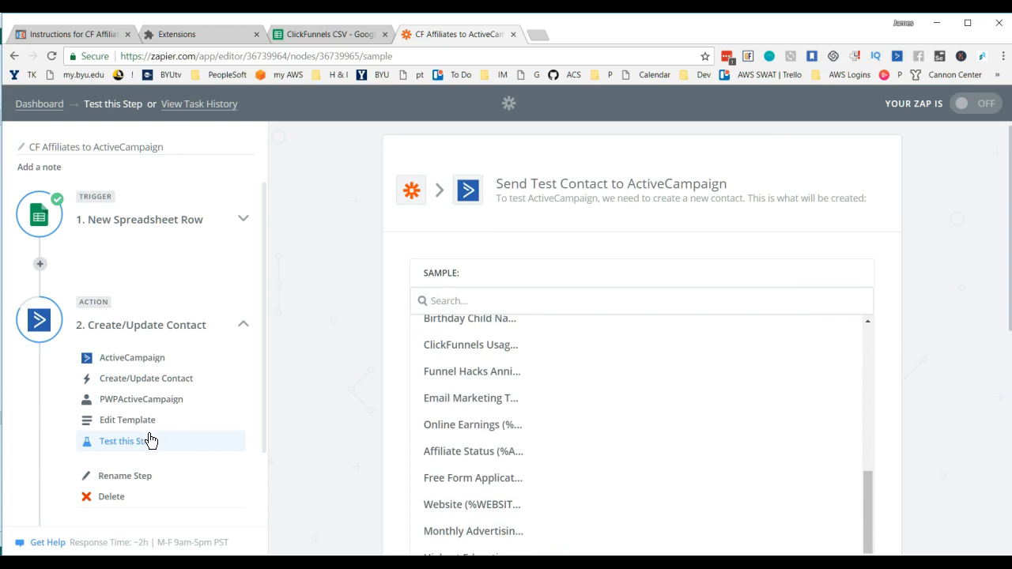
Step: Return to the contact template and remove the words "product" and "paid" from the Tags field
click(121, 427)
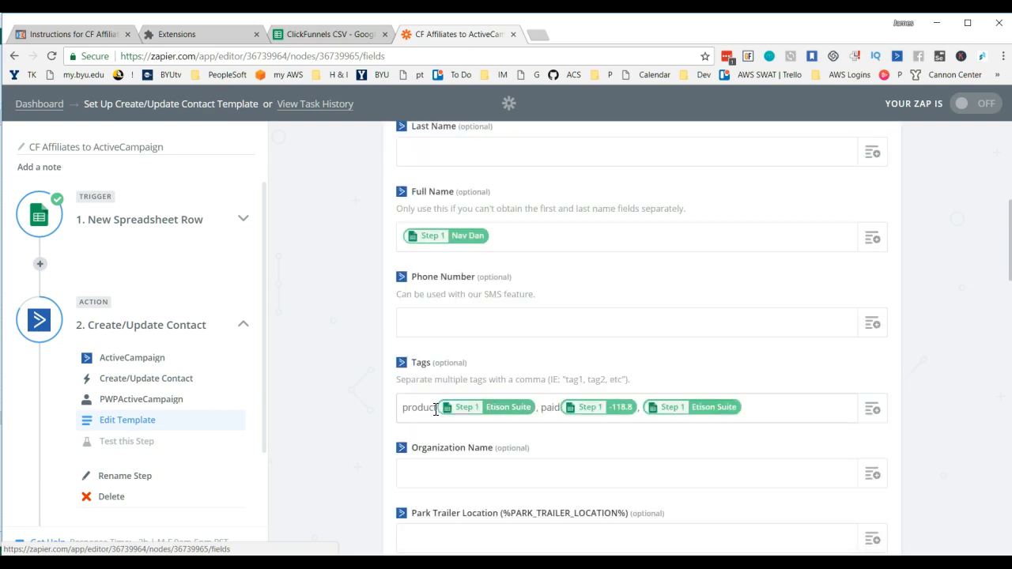
key(BackSpace)
key(BackSpace)
key(BackSpace)
key(BackSpace)
key(BackSpace)
key(BackSpace)
key(BackSpace)
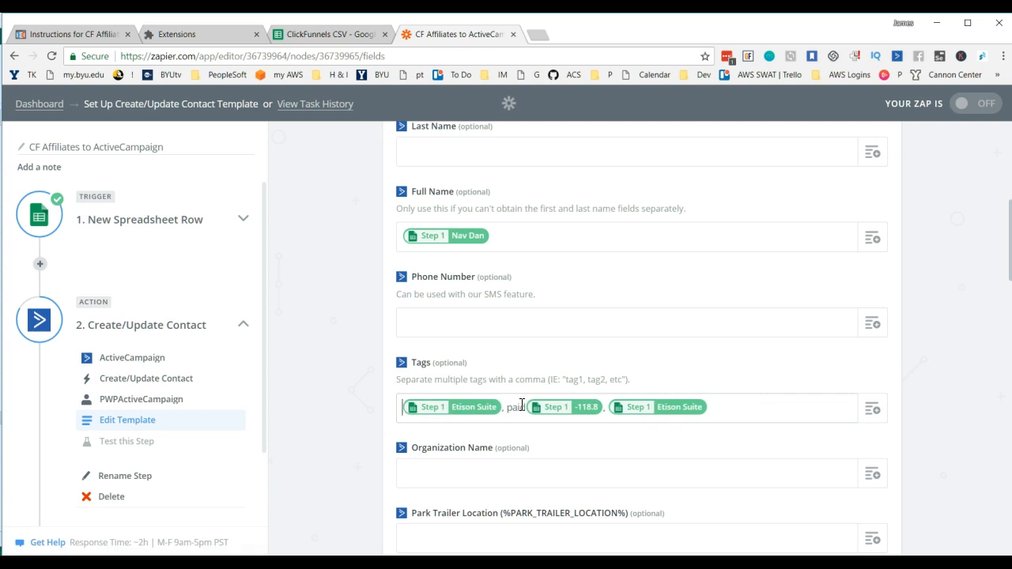
click(522, 404)
key(BackSpace)
Step: Delete the third tag and its comma from the Tags field, and continue to the contact test
key(BackSpace)
key(BackSpace)
key(BackSpace)
key(BackSpace)
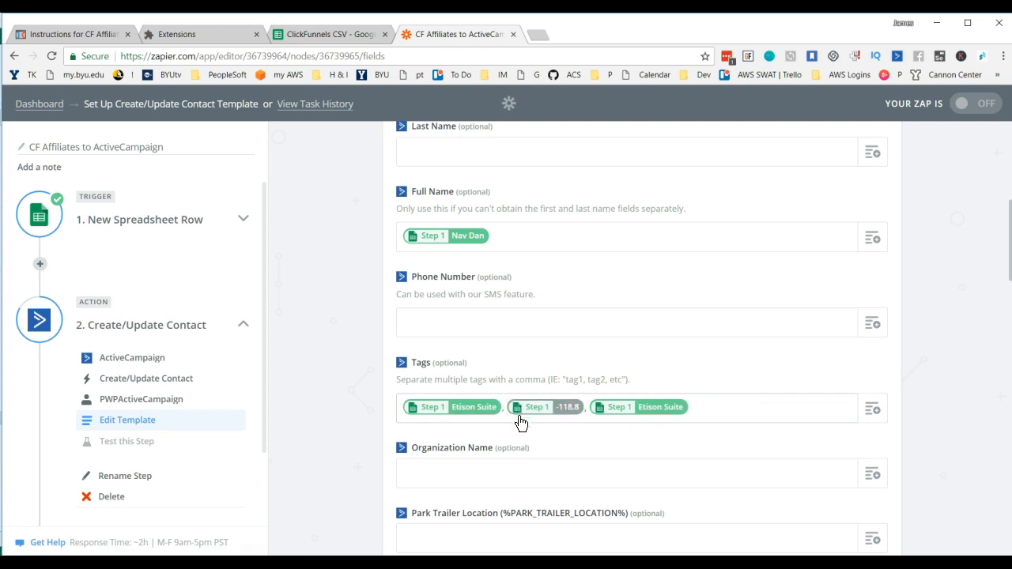
click(727, 411)
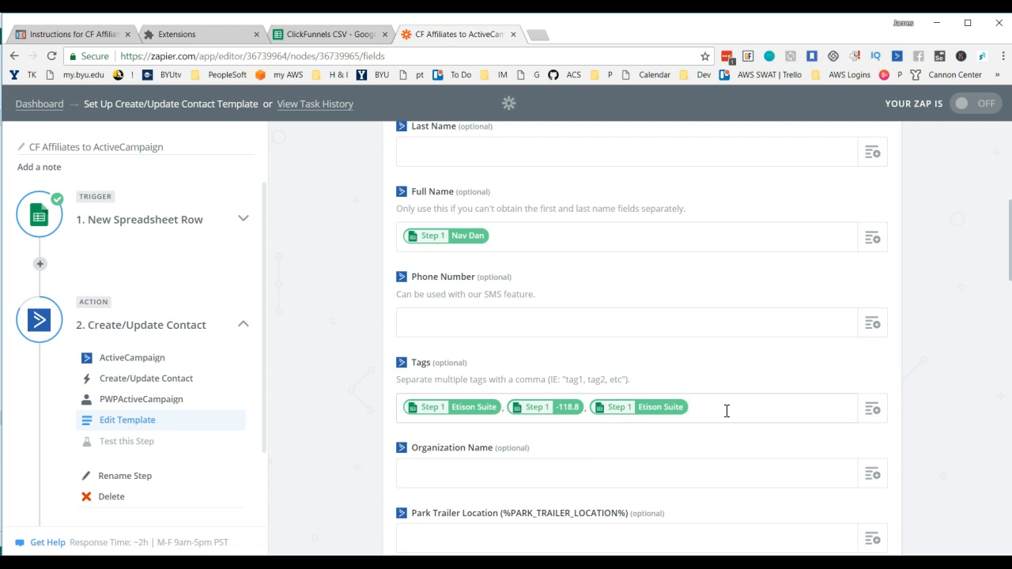
key(BackSpace)
key(BackSpace)
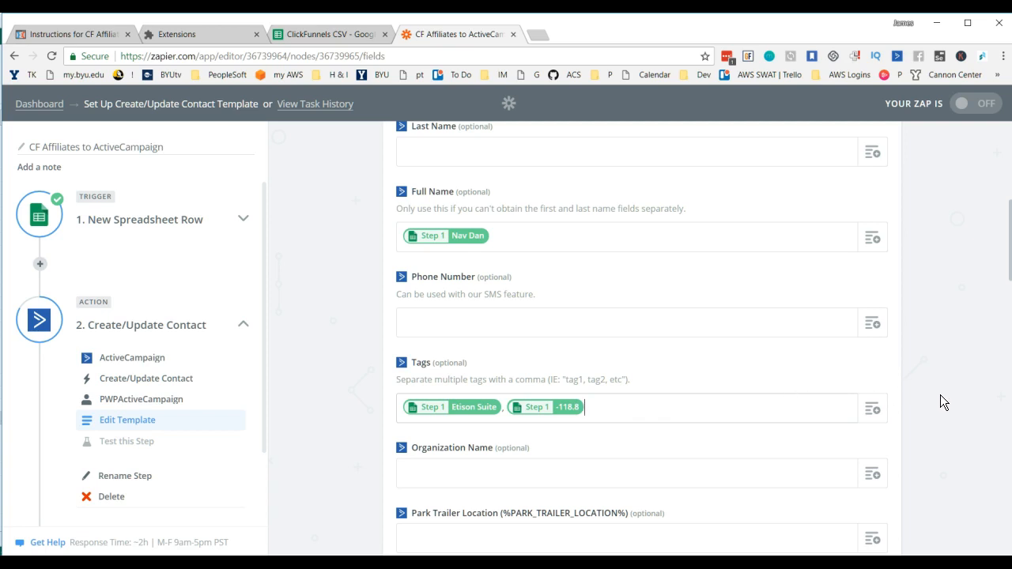
scroll(940, 394, down, 1)
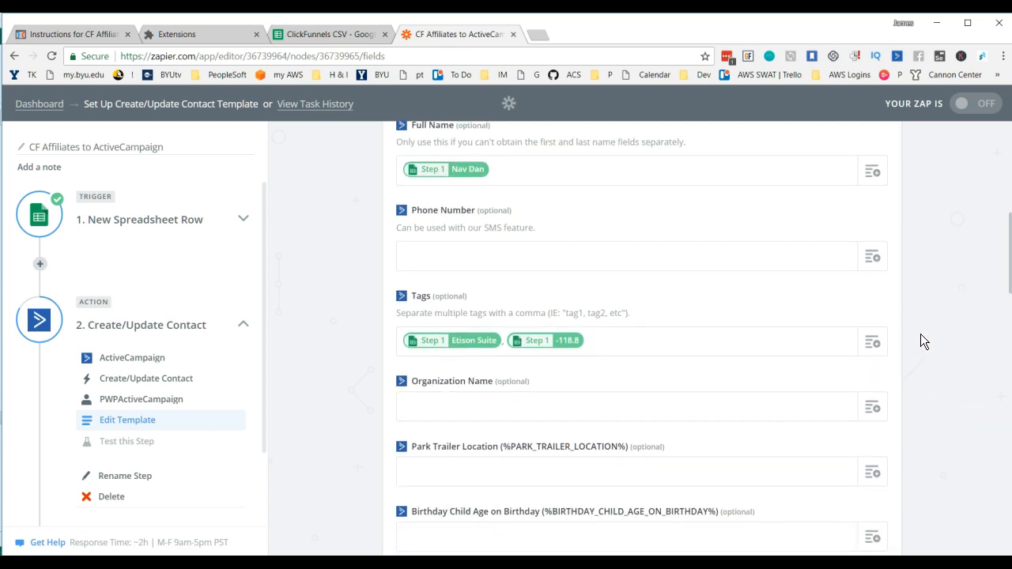
scroll(921, 342, down, 15)
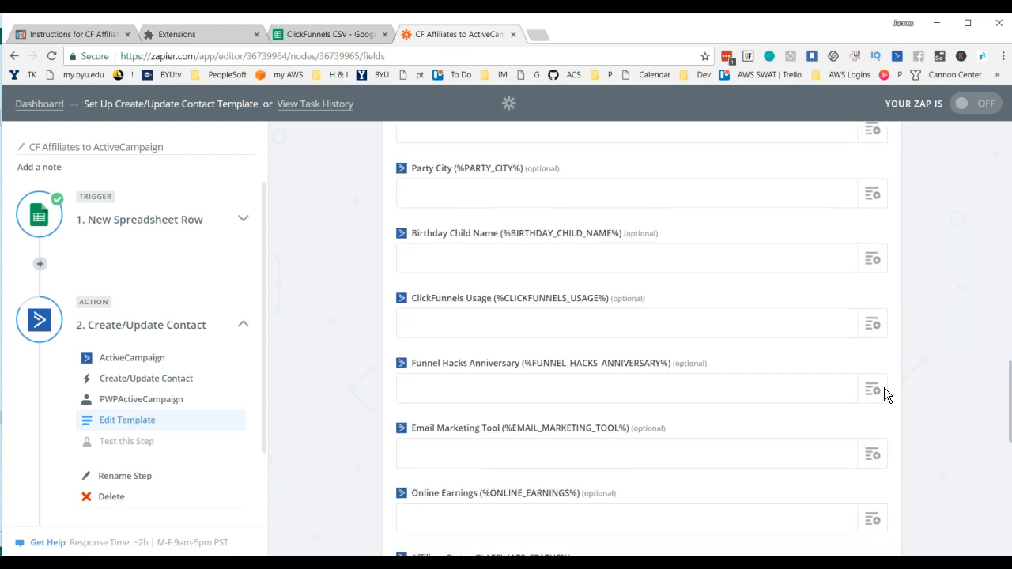
scroll(849, 445, down, 4)
click(858, 481)
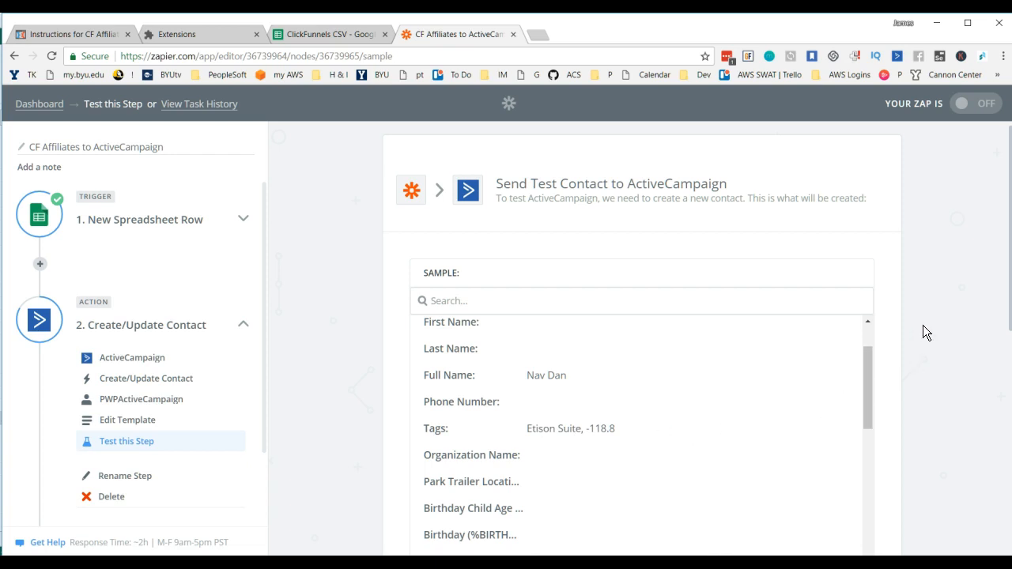
Step: Send the test contact to ActiveCampaign and review the returned sample
scroll(935, 338, down, 1)
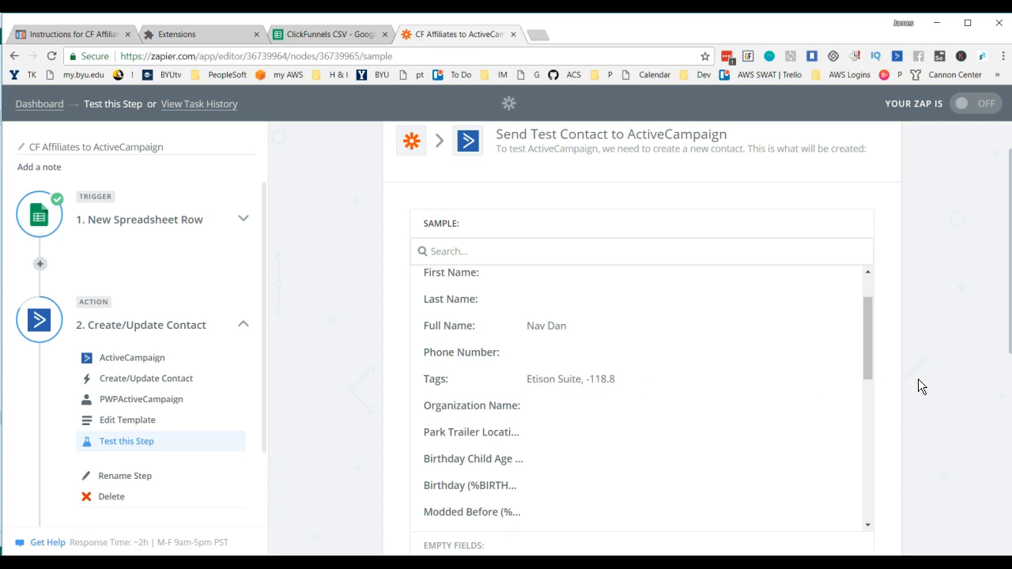
scroll(920, 378, down, 5)
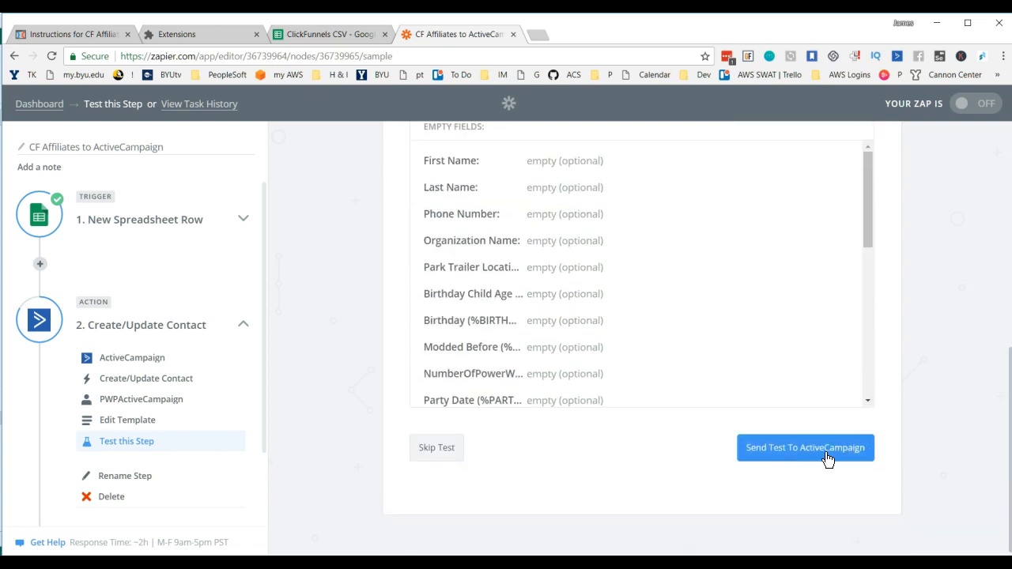
click(801, 456)
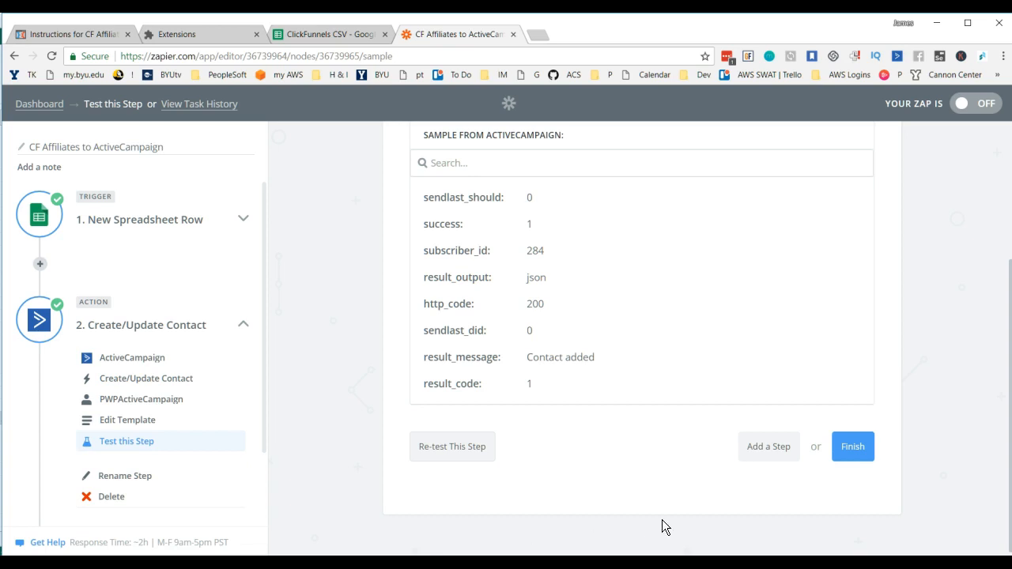
scroll(717, 475, up, 3)
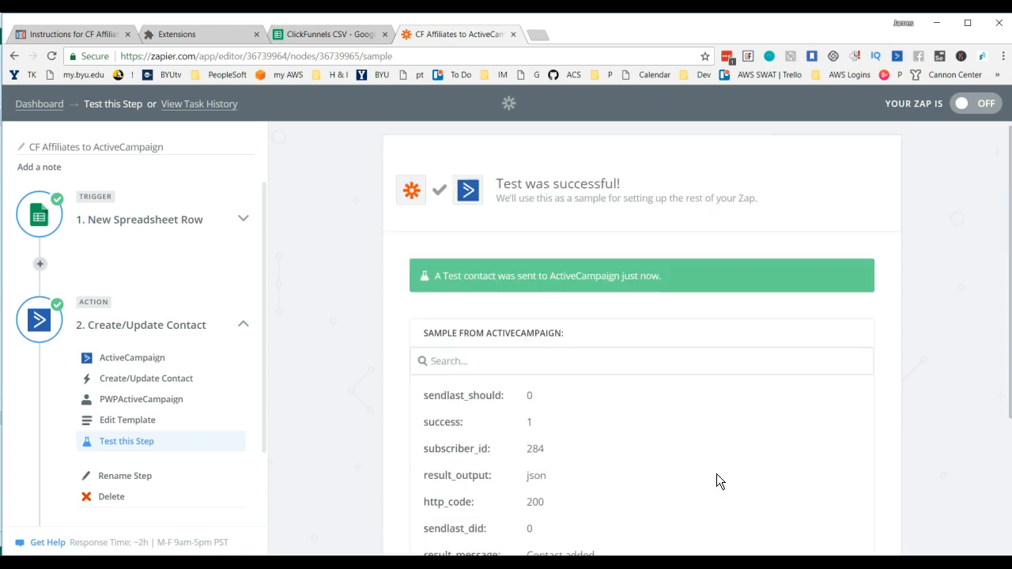
scroll(716, 475, down, 2)
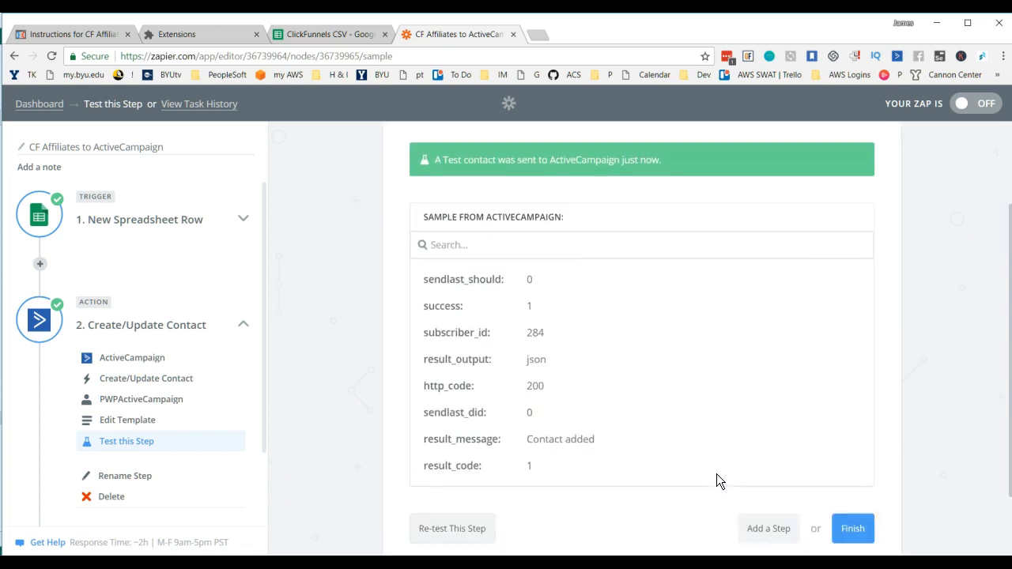
scroll(716, 473, down, 1)
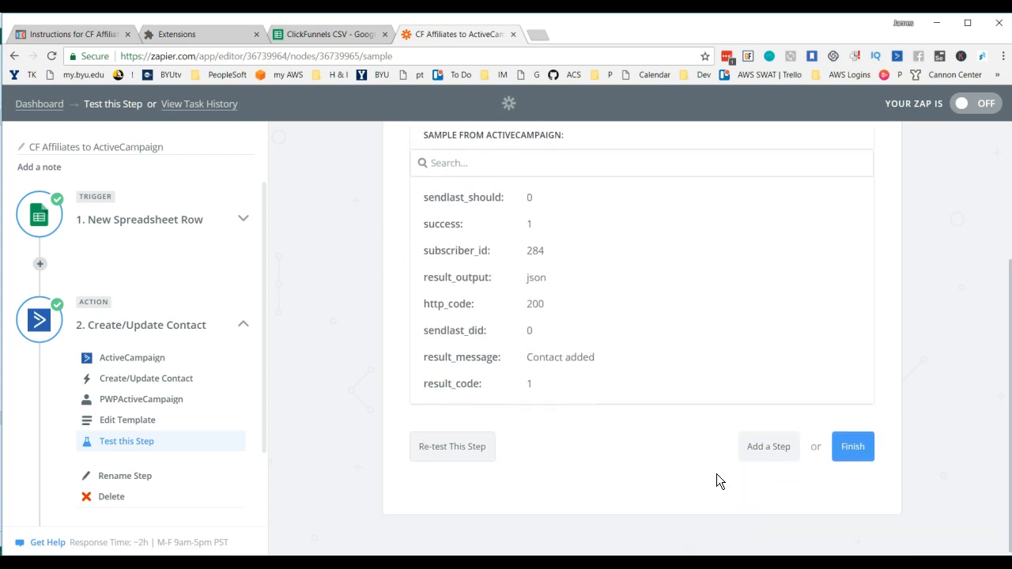
Step: Finish the Zap setup and turn the Zap on without assigning a folder
click(854, 450)
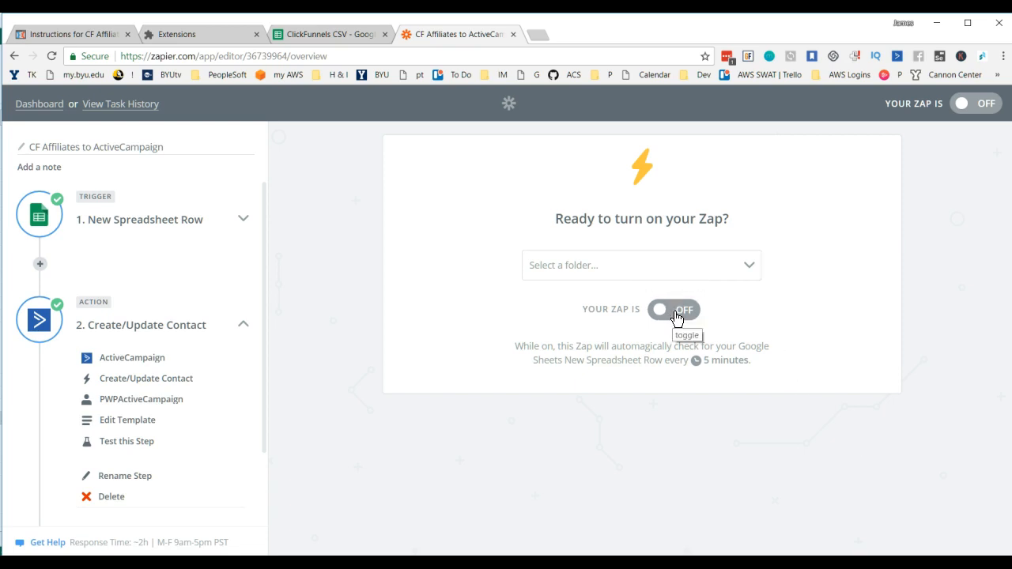
click(701, 274)
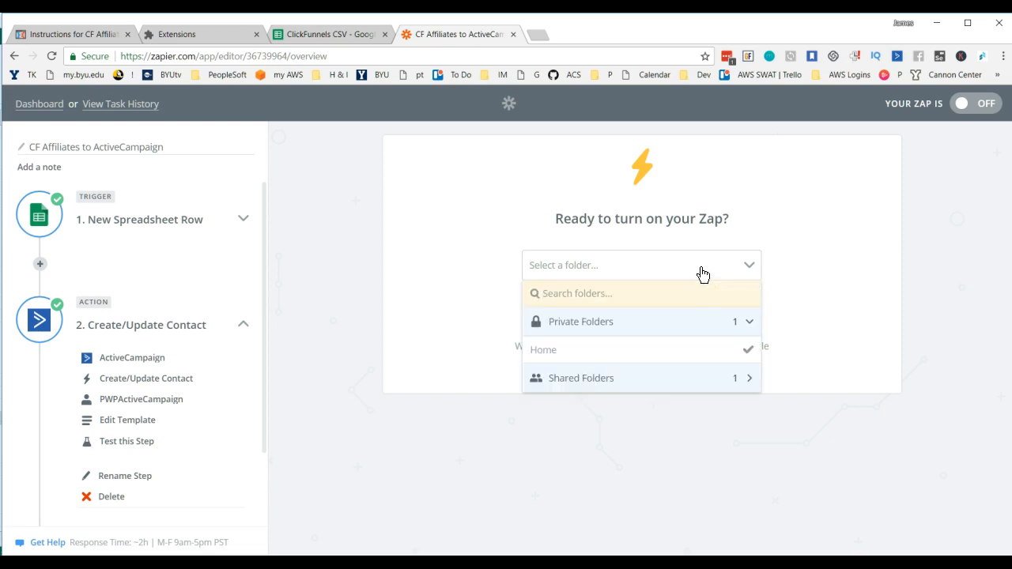
click(701, 273)
click(678, 318)
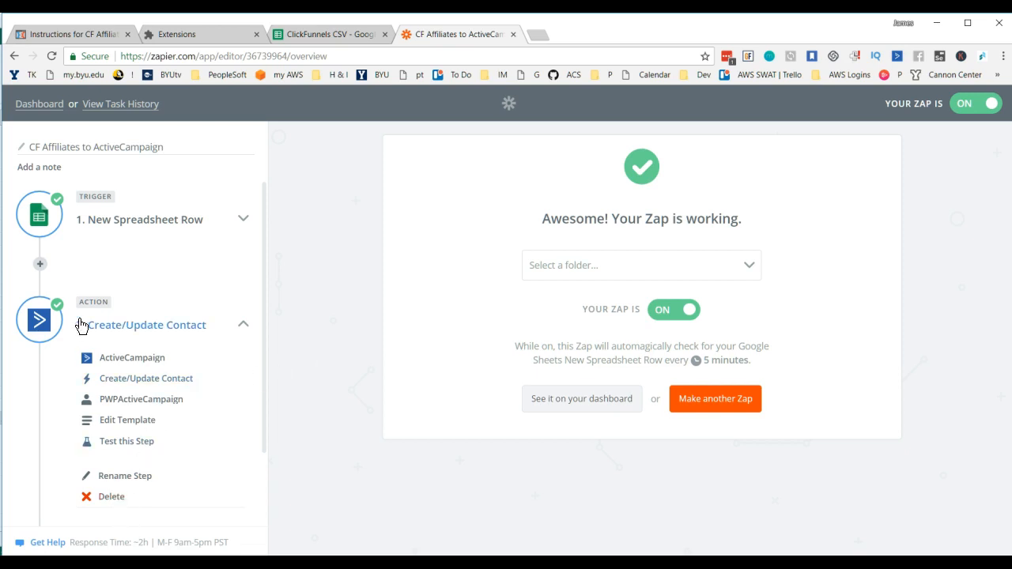
Step: Switch to ActiveCampaign, open the most recently subscribed contact's profile and examine its tags and list
click(36, 329)
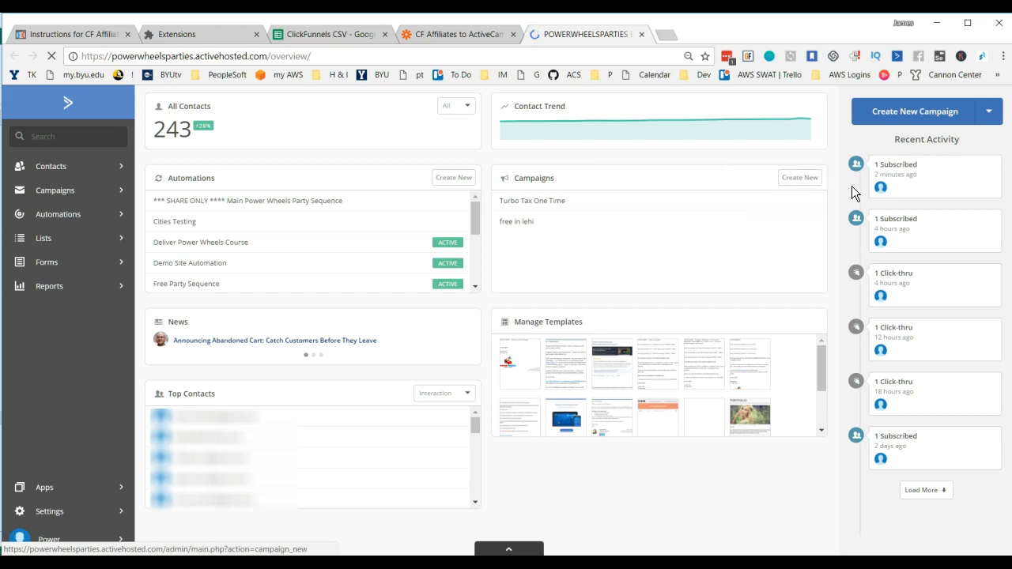
mouse_move(880, 190)
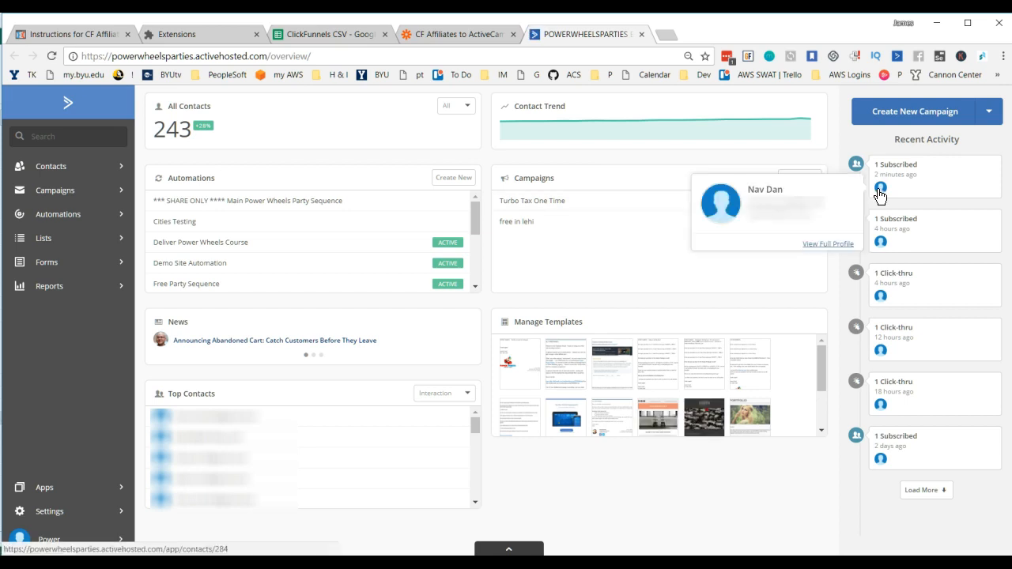
click(879, 191)
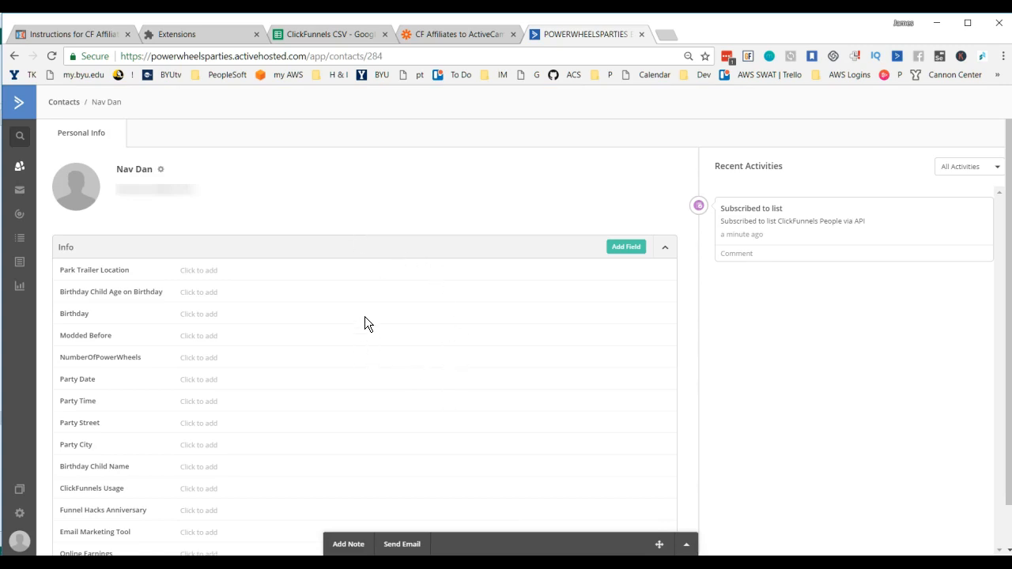
scroll(365, 317, down, 5)
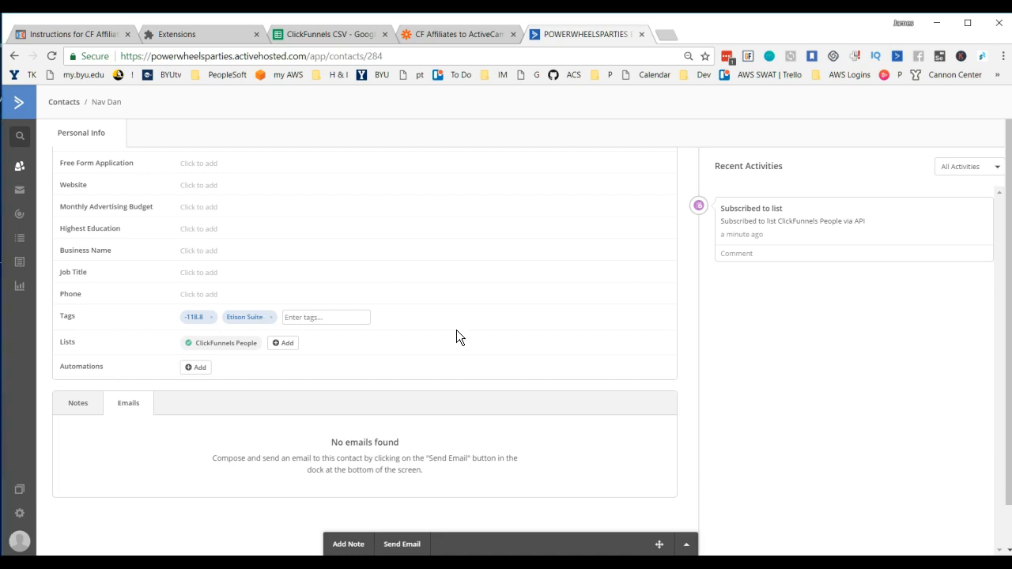
scroll(456, 330, up, 2)
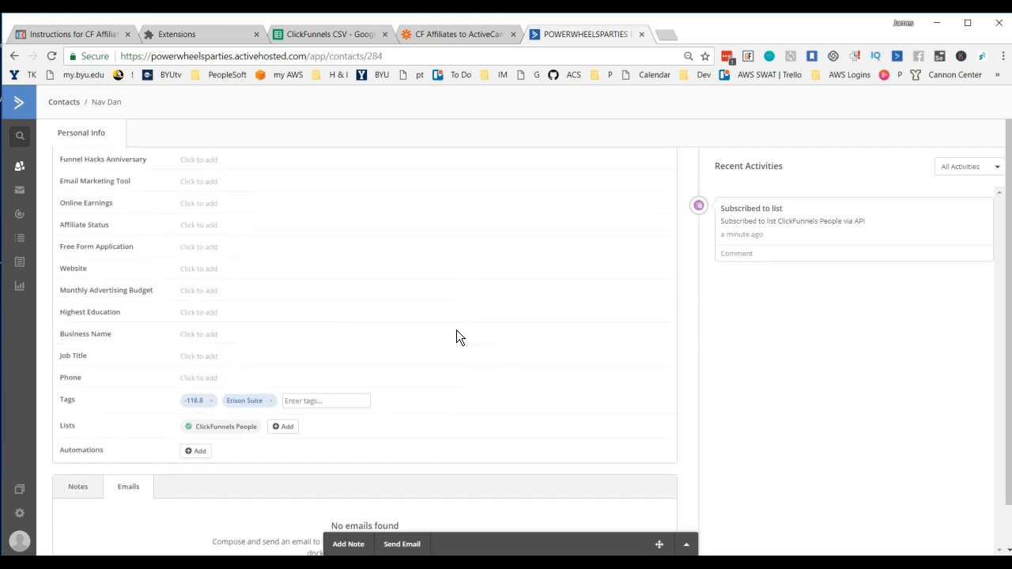
scroll(456, 337, up, 2)
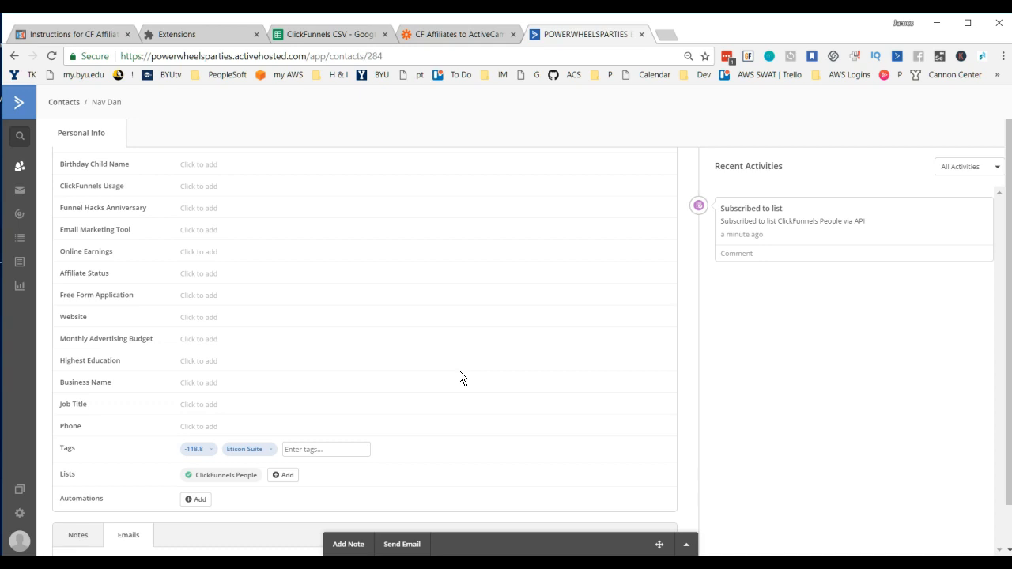
Step: Create a new automation in ActiveCampaign with the Start from Scratch recipe
click(20, 214)
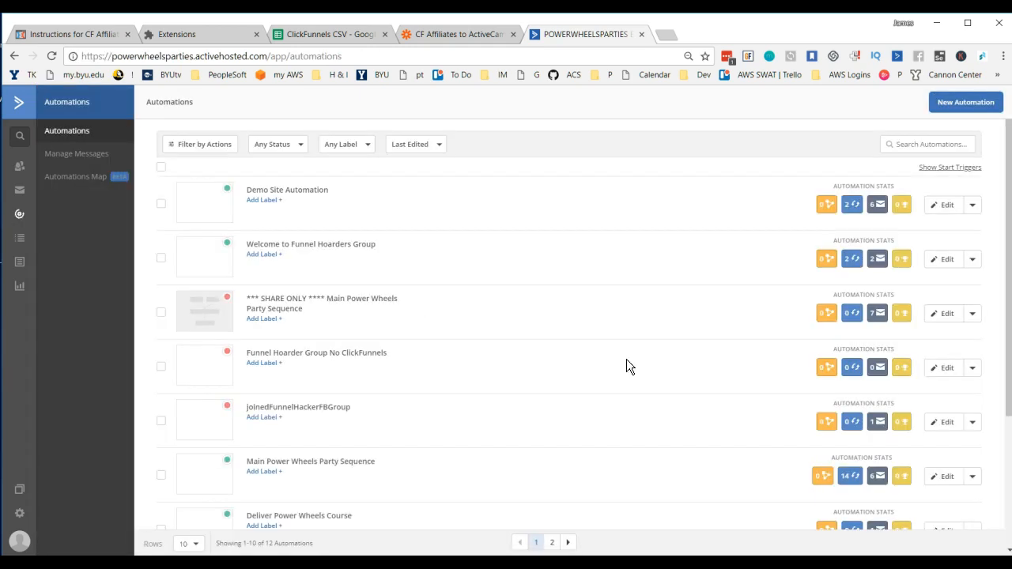
click(982, 104)
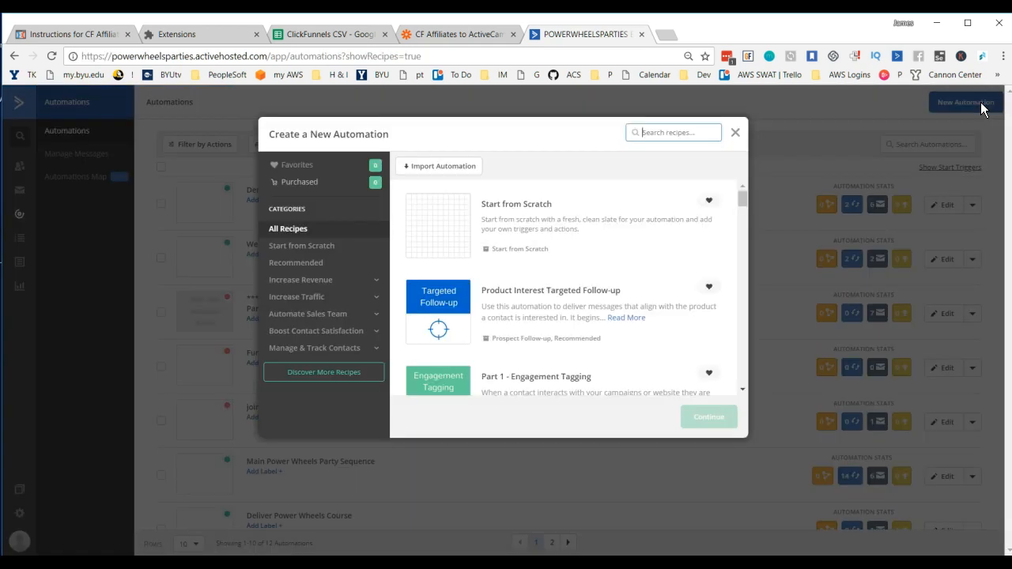
click(449, 235)
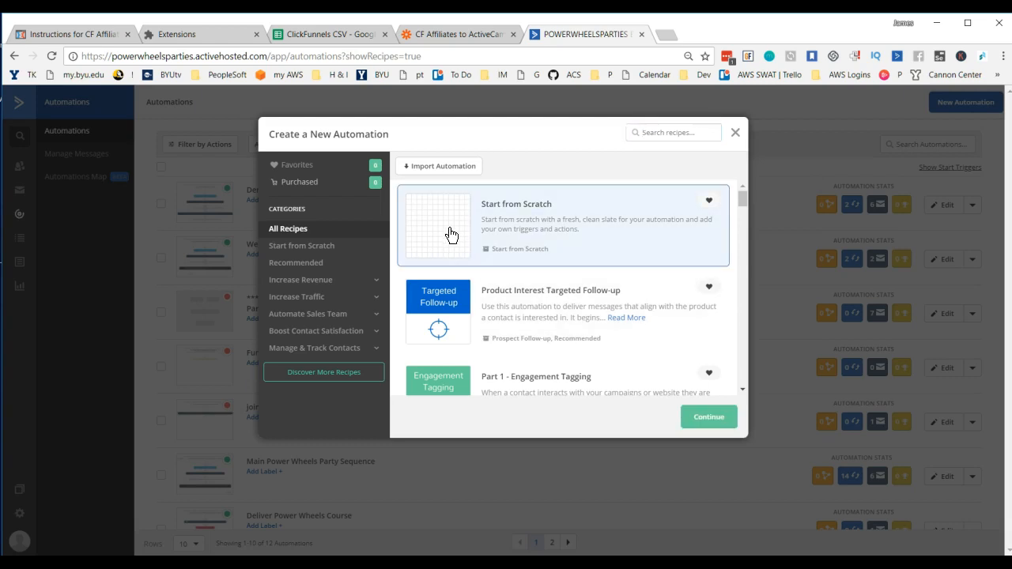
click(716, 418)
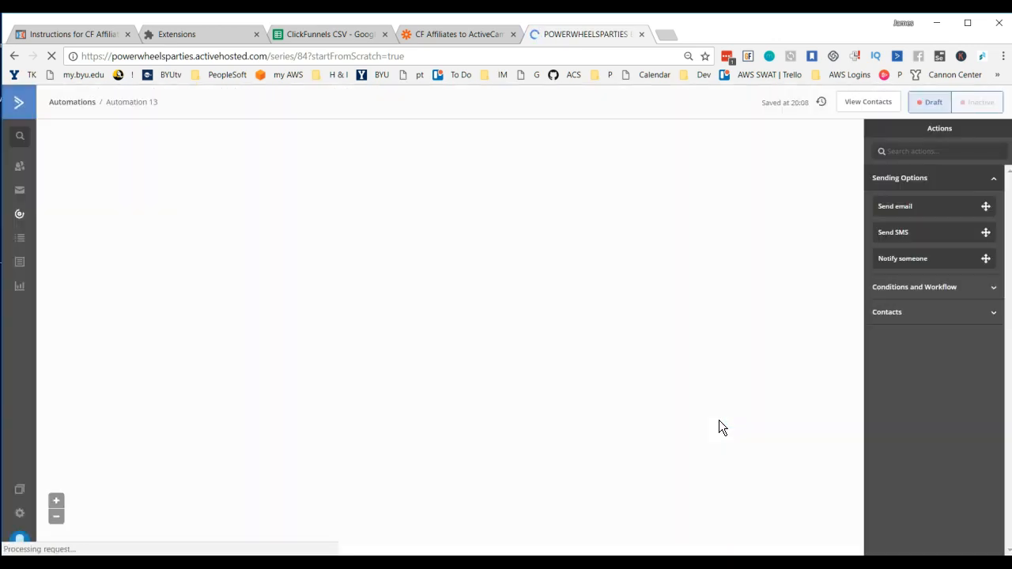
Step: Add a start trigger that runs once when the tag "Trial" is added to a contact
click(430, 160)
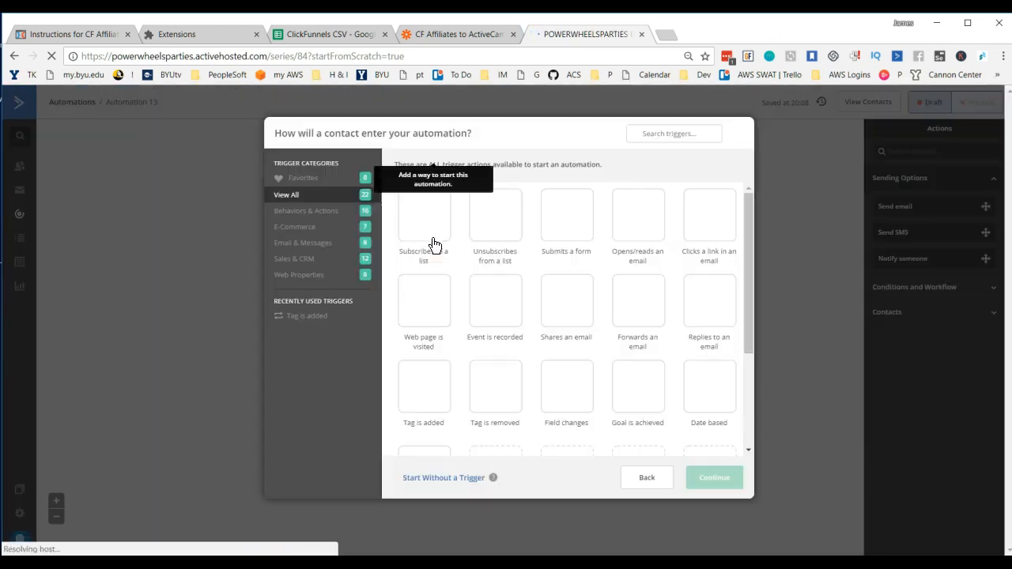
click(426, 396)
click(721, 480)
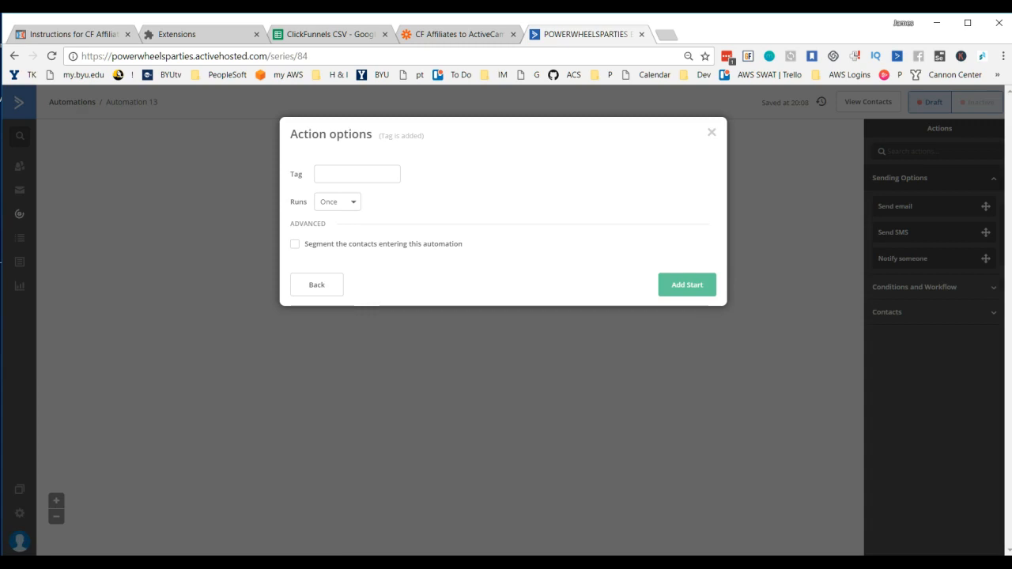
click(339, 172)
text(Trial)
click(423, 175)
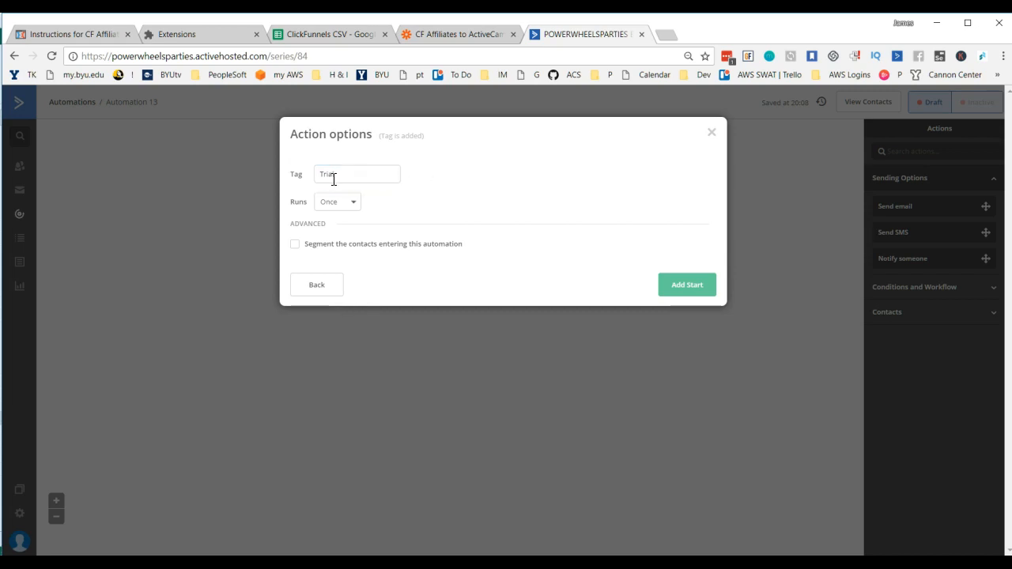
click(692, 290)
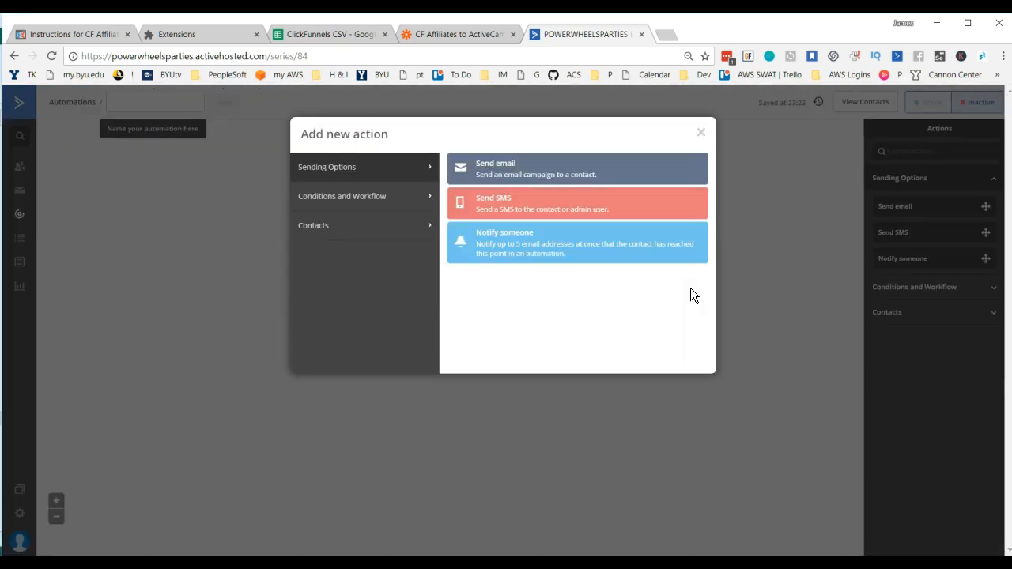
Step: Add a Notify someone action, replace the From Name with the sender's full name, and enter the recipient's e-mail address
click(506, 246)
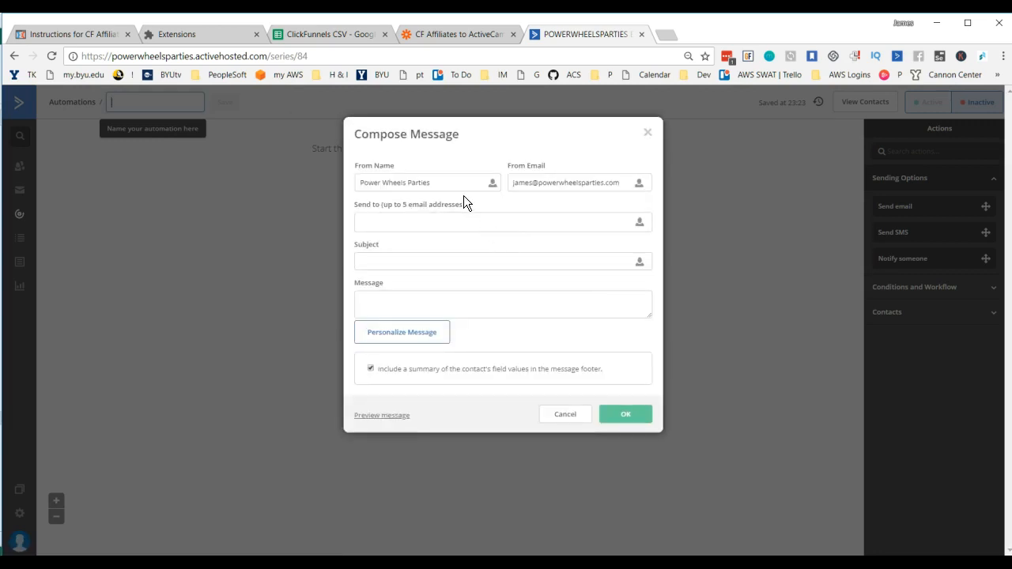
drag(456, 185, 334, 184)
text(Jame)
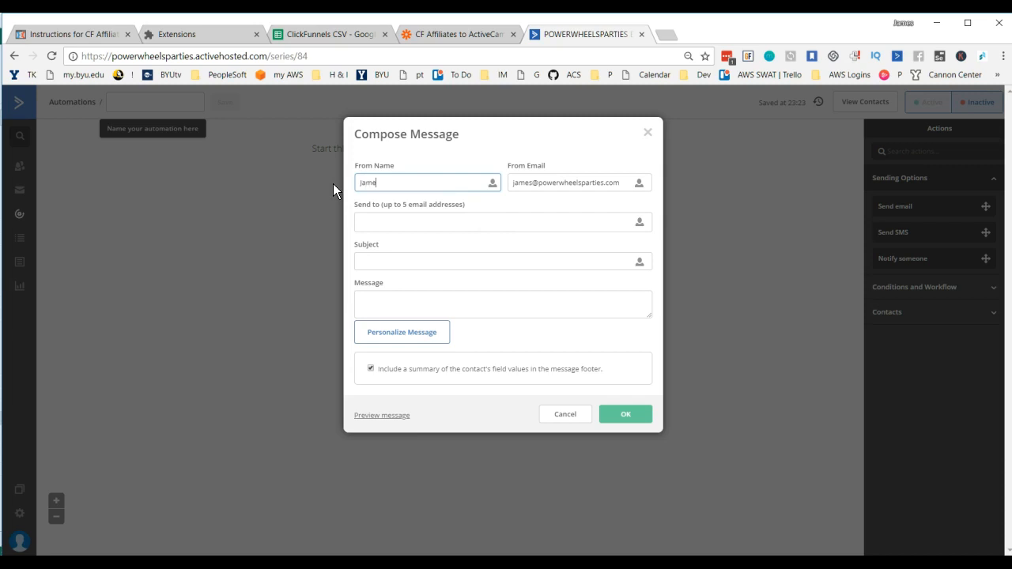
text(s Hurst)
key(Tab)
key(Tab)
key(Tab)
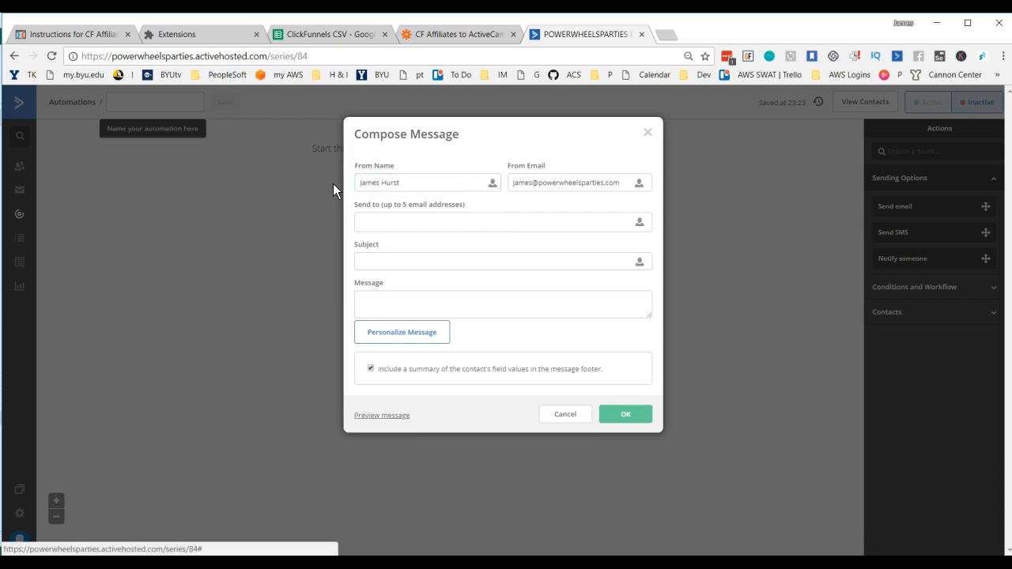
key(Tab)
text(oj)
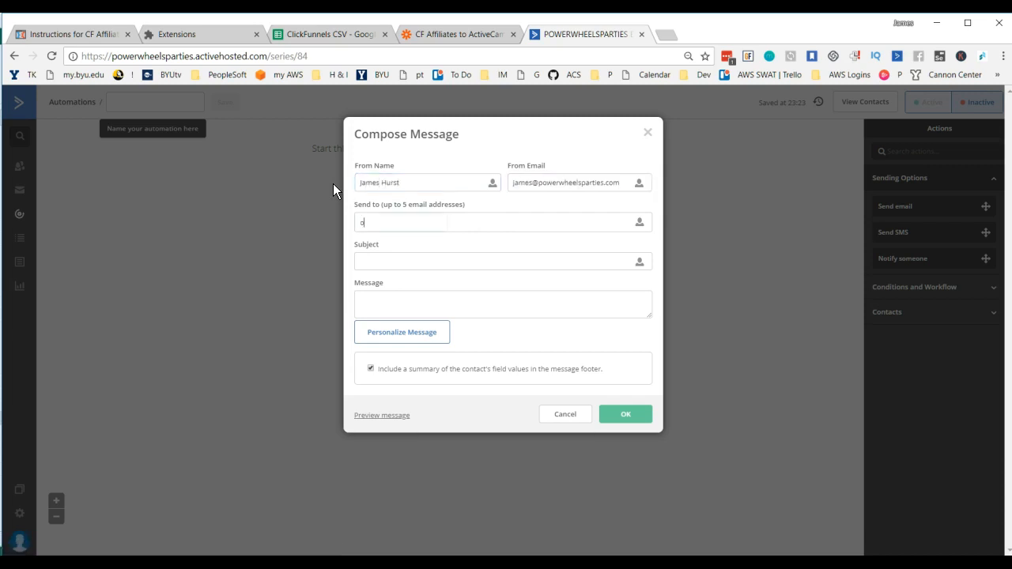
key(Down)
key(Tab)
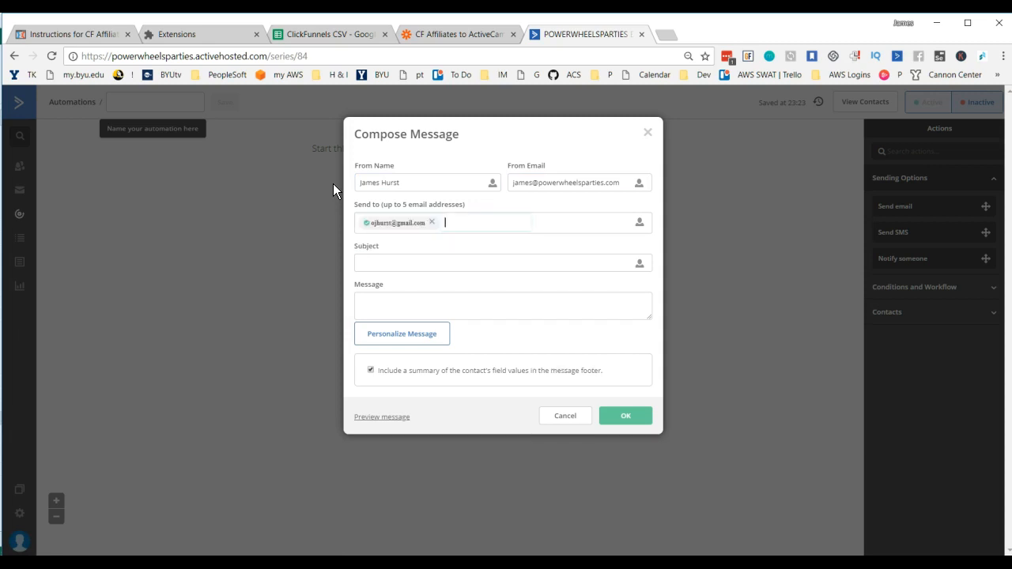
key(Tab)
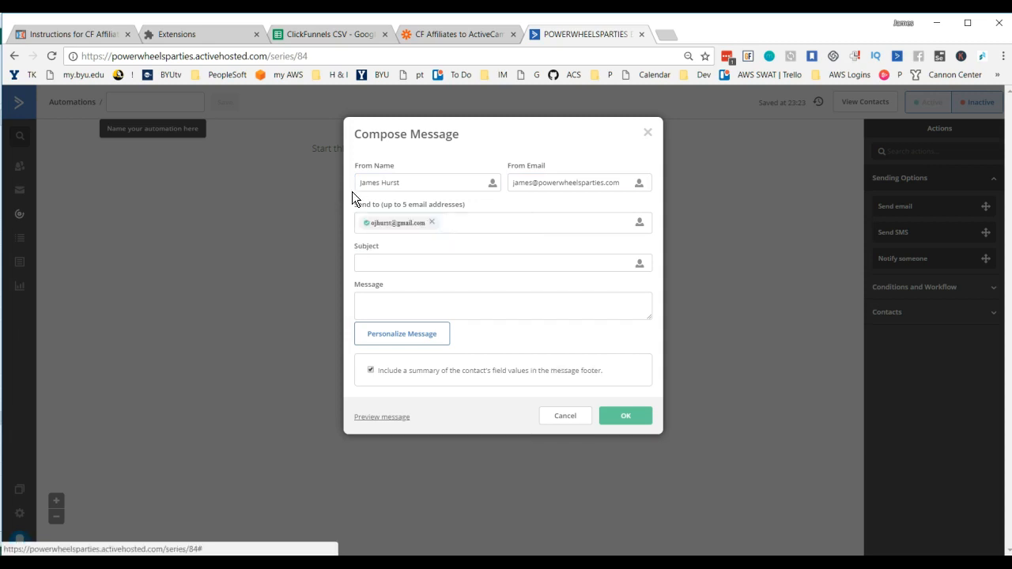
Step: Set the notification's subject to "Congrats! You got a New ClickFunnles Trial!"
click(395, 263)
text(Congrat)
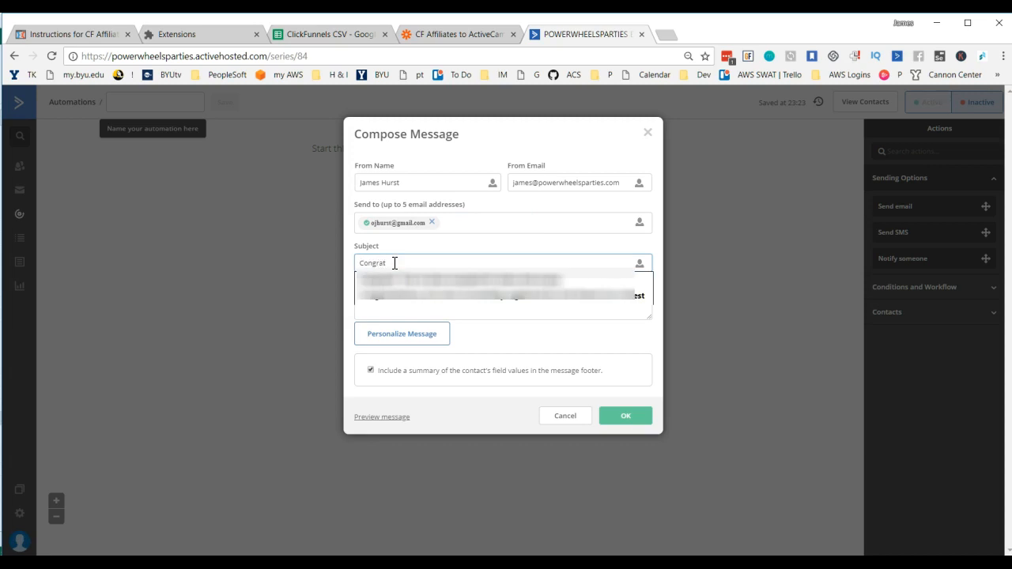
text(ulat)
key(BackSpace)
key(BackSpace)
key(BackSpace)
key(BackSpace)
text(s)
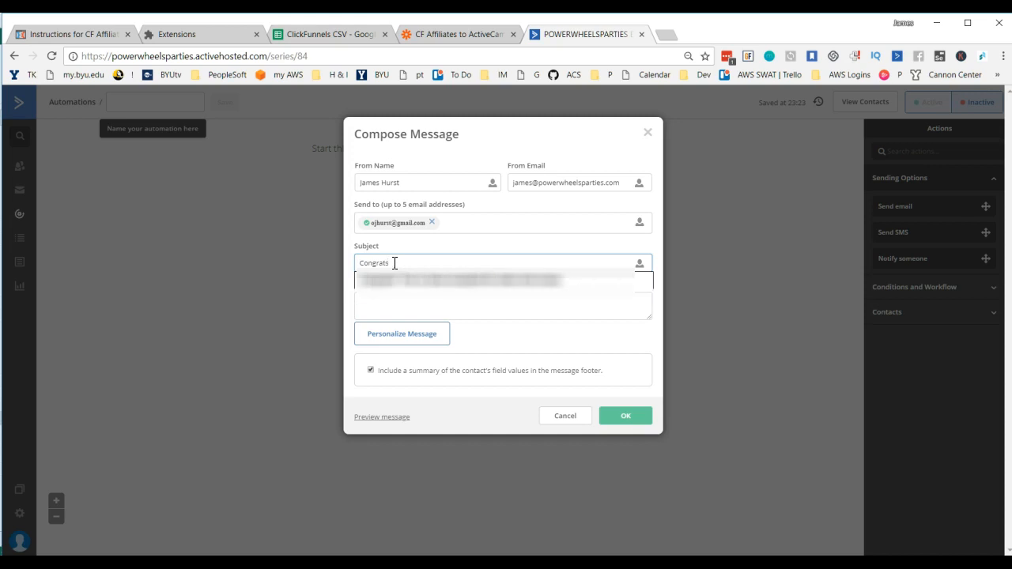
text(! You g)
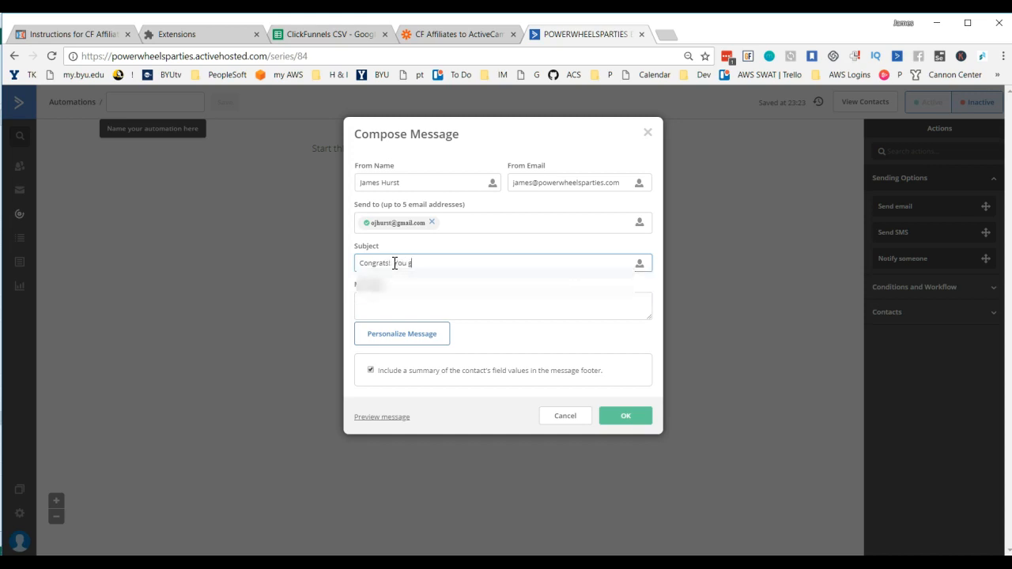
text(ot a ne)
text(ew)
text( Click)
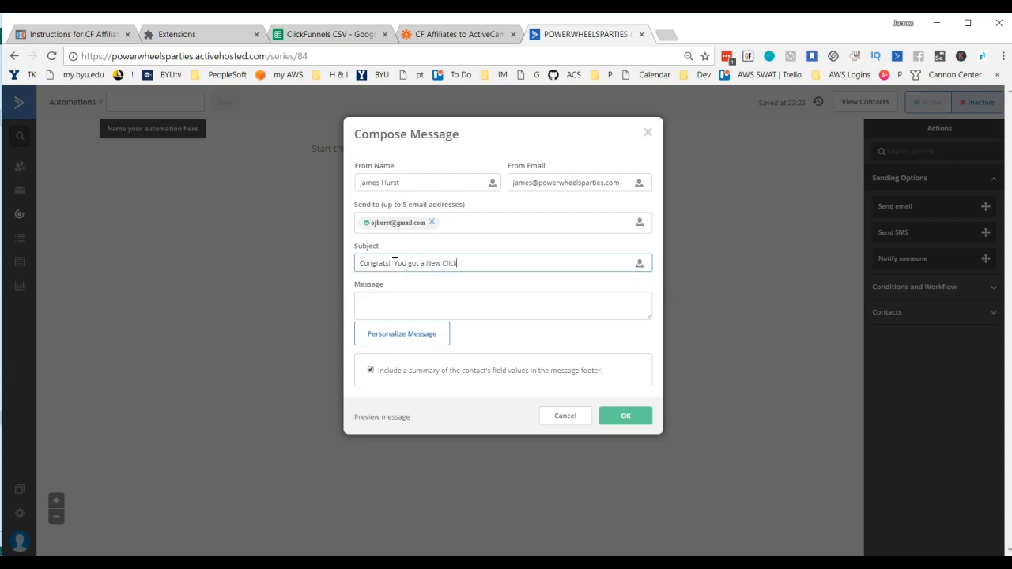
text(Funnles Tra)
Step: Write the notification message as the Full Name personalization followed by "is now trialing ClickFunnels!" and save the action
click(398, 304)
click(398, 333)
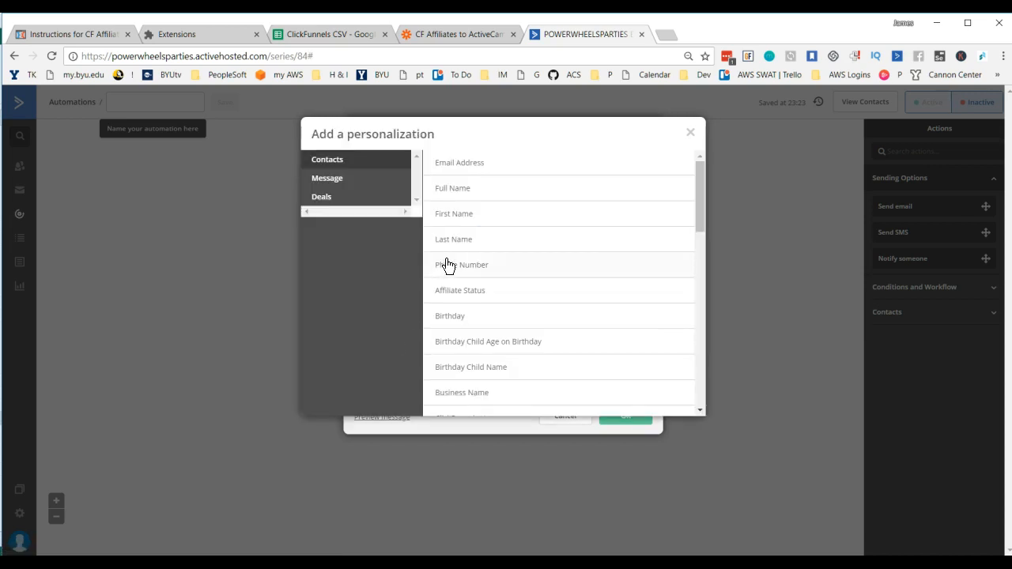
click(450, 189)
click(447, 301)
text(is now trialing)
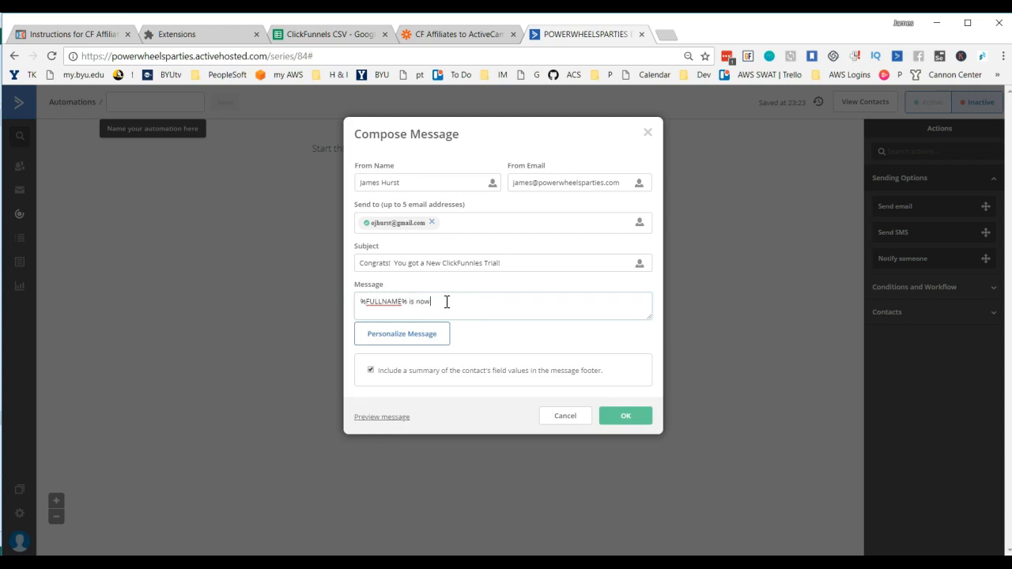
text( ClickFunnels!)
click(626, 419)
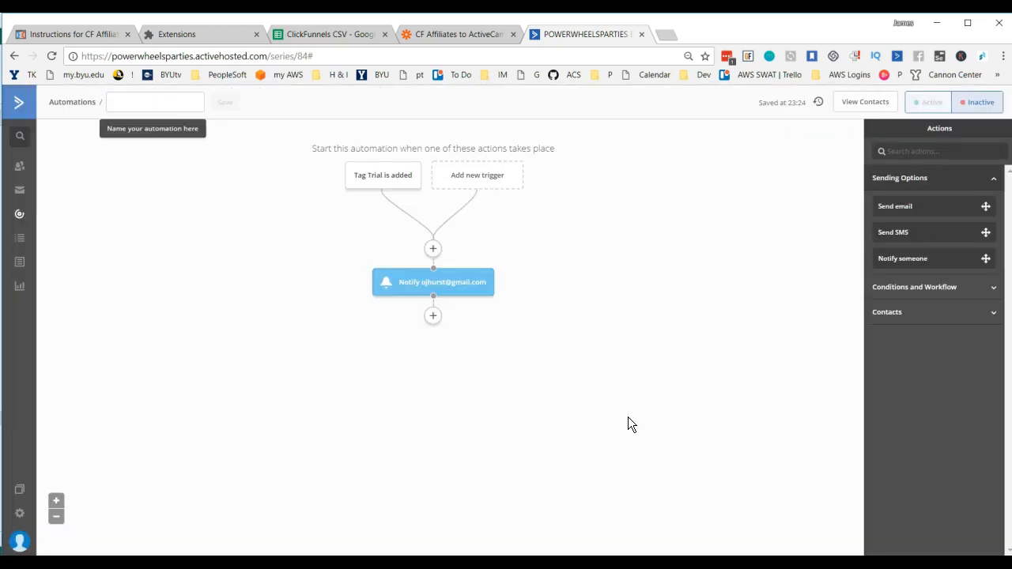
Step: Add a Send email action below the notification and create a new email named to congratulate the contact on the ClickFunnels trial
click(433, 316)
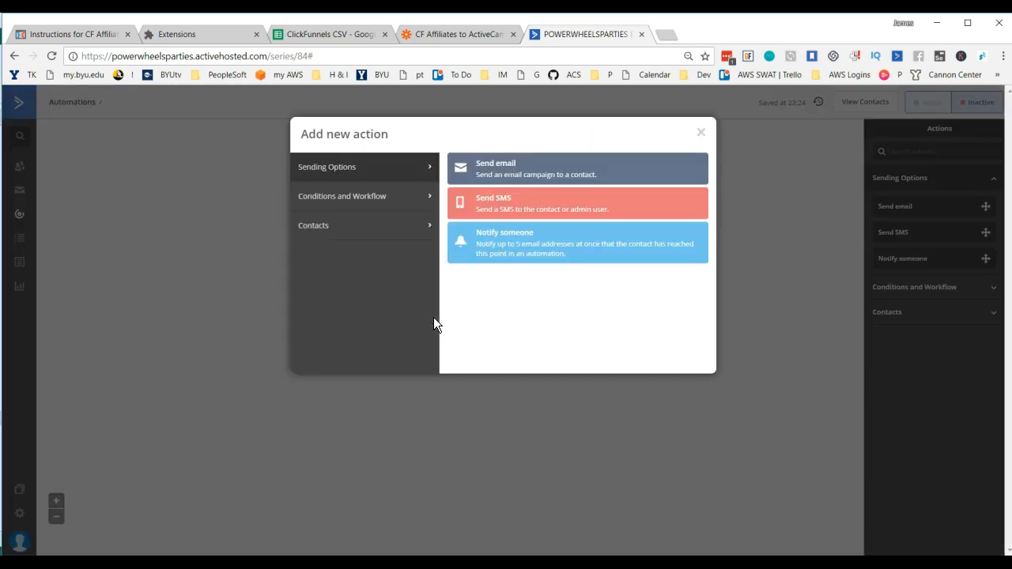
click(506, 172)
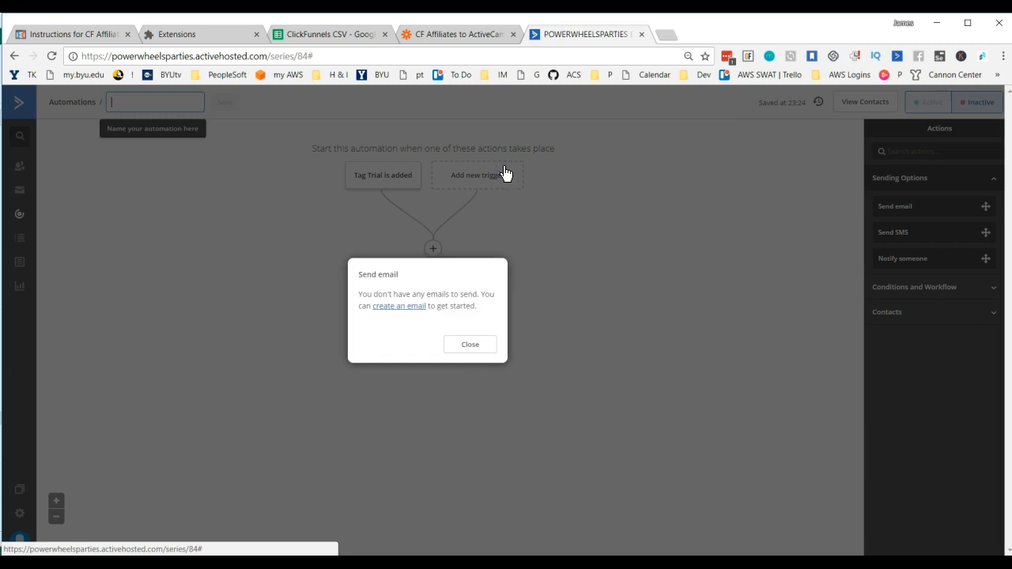
click(401, 310)
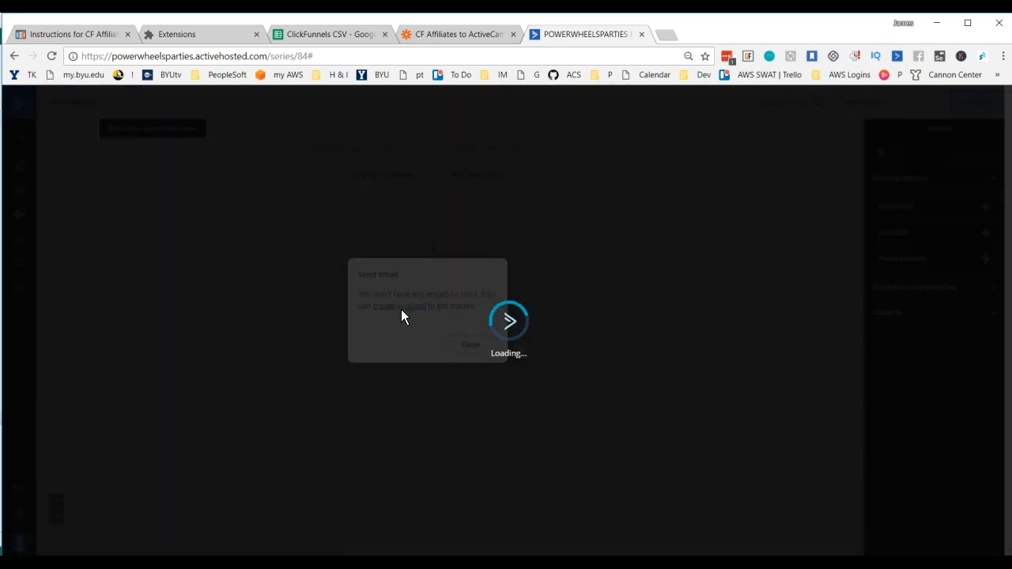
click(386, 347)
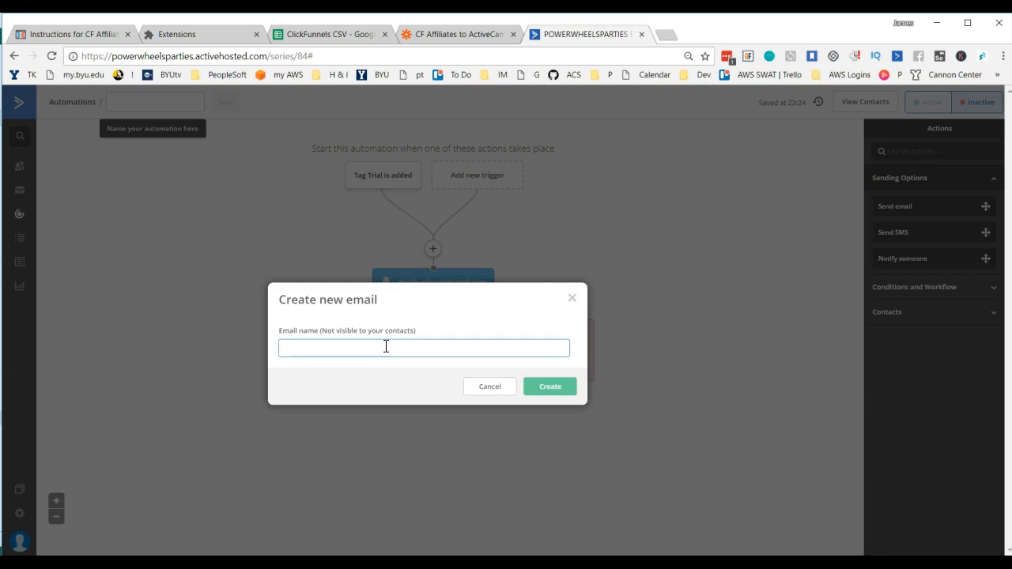
text(Congratulations on Your cl)
key(BackSpace)
key(BackSpace)
text(ClickF Your Tra)
click(556, 387)
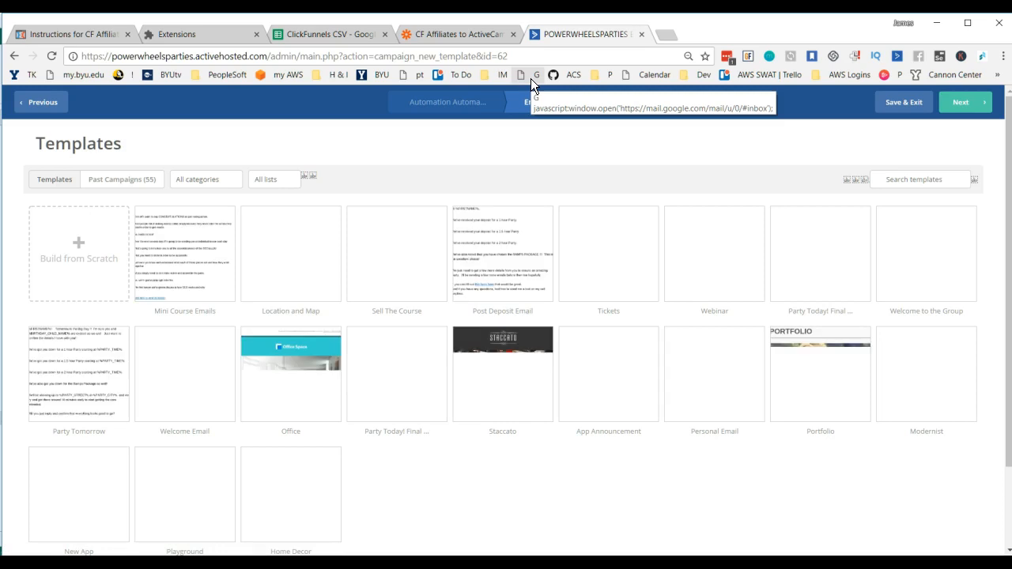
Step: Use the Mini Course Emails design with the email subject "Congrats on Starting Your ClickFunnels Trial"
mouse_move(218, 251)
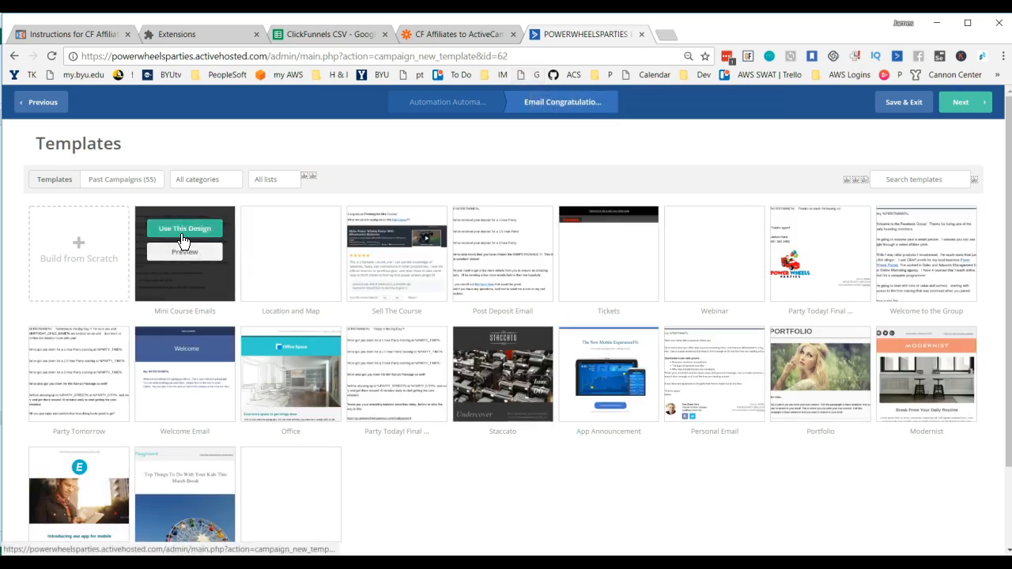
click(180, 229)
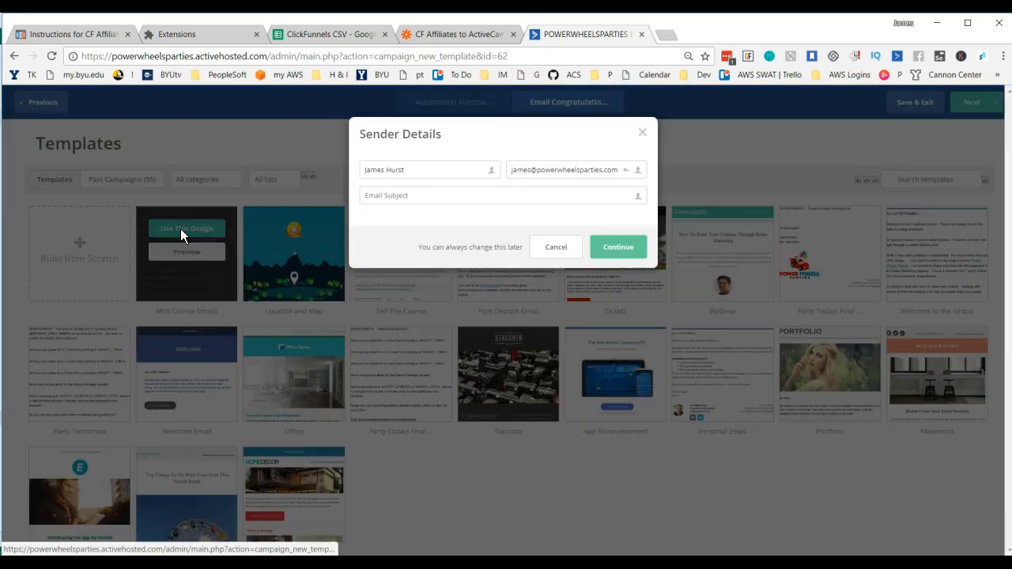
click(479, 197)
text(Congrats)
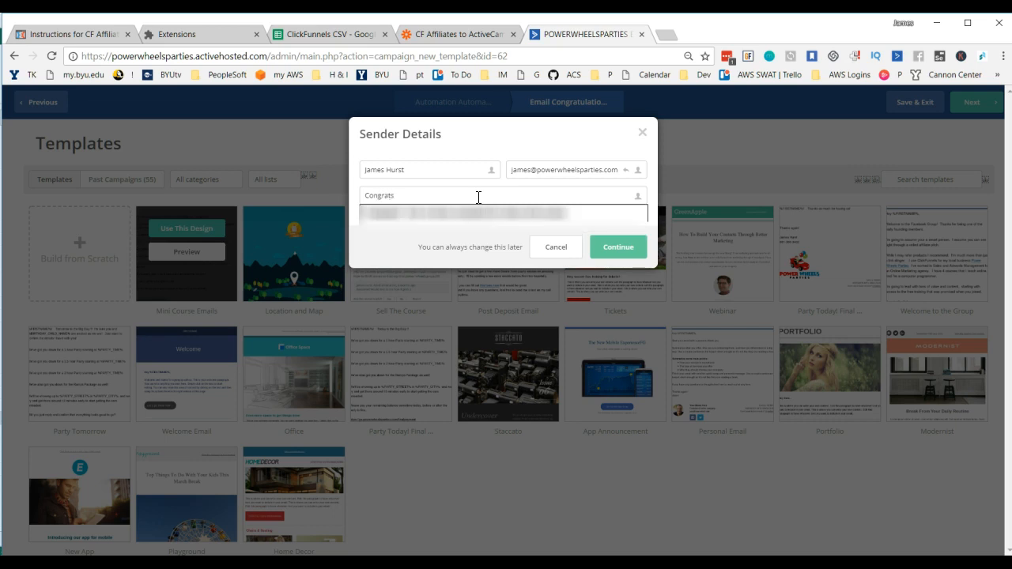
text( on Starting)
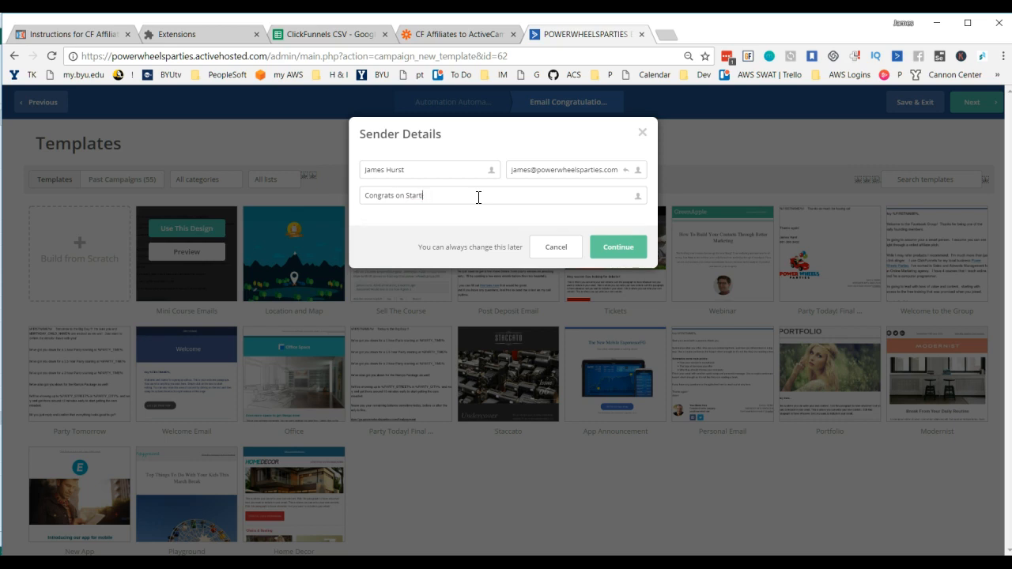
text( Your ClickFunnels Tr)
click(617, 247)
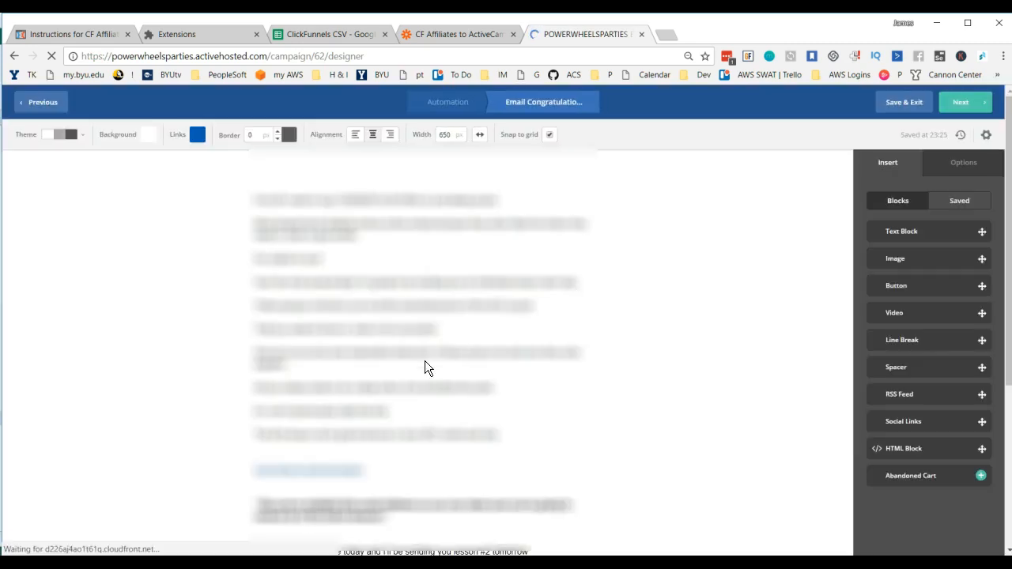
Step: Delete the template's body text above and below the signature name, keeping only the signature name
scroll(425, 361, down, 3)
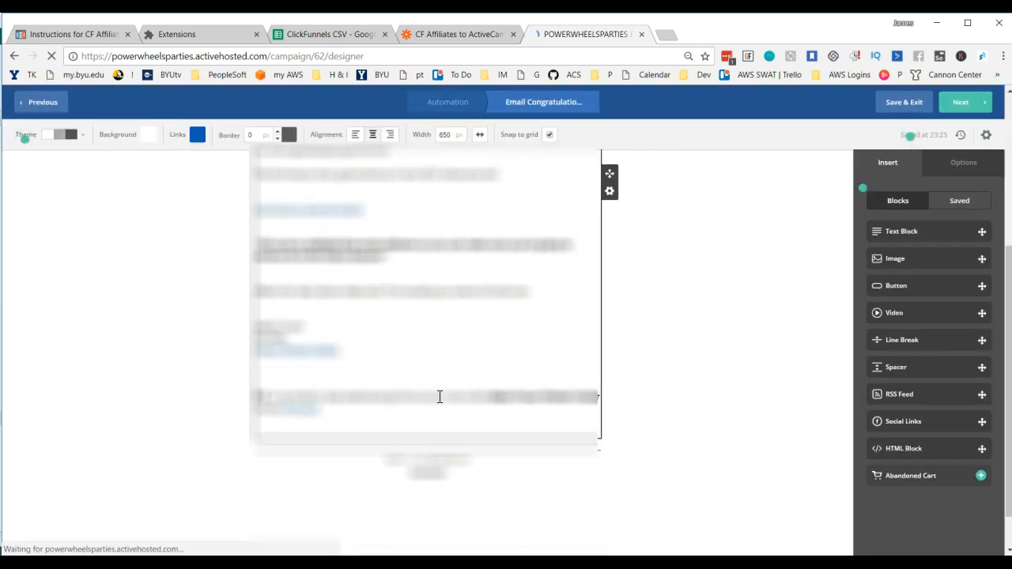
drag(341, 418, 252, 339)
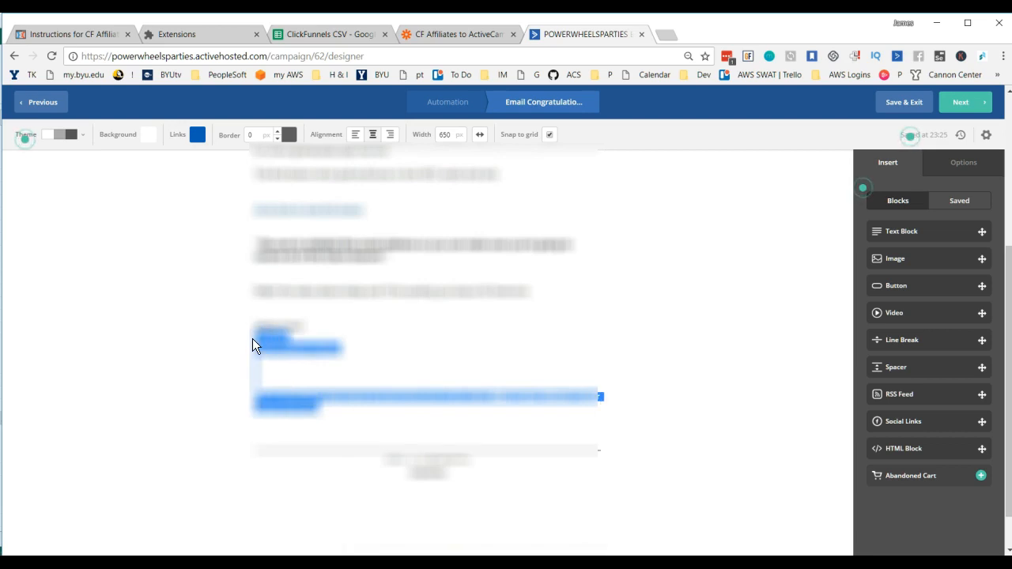
key(BackSpace)
key(BackSpace)
drag(562, 341, 253, 211)
scroll(472, 302, up, 3)
key(BackSpace)
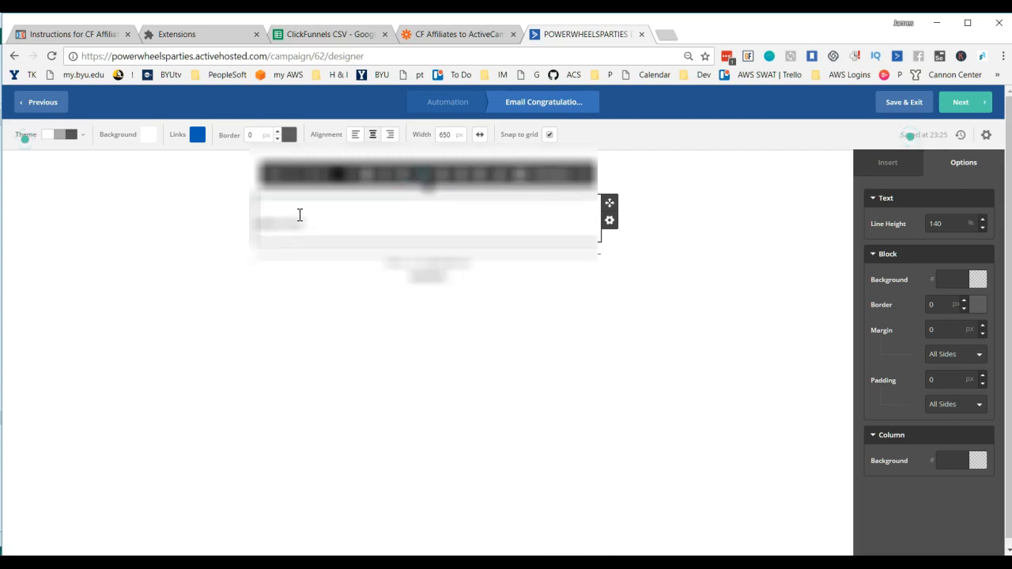
Step: Insert the Full Name personalization as the greeting on the first line of the email body
text(Some)
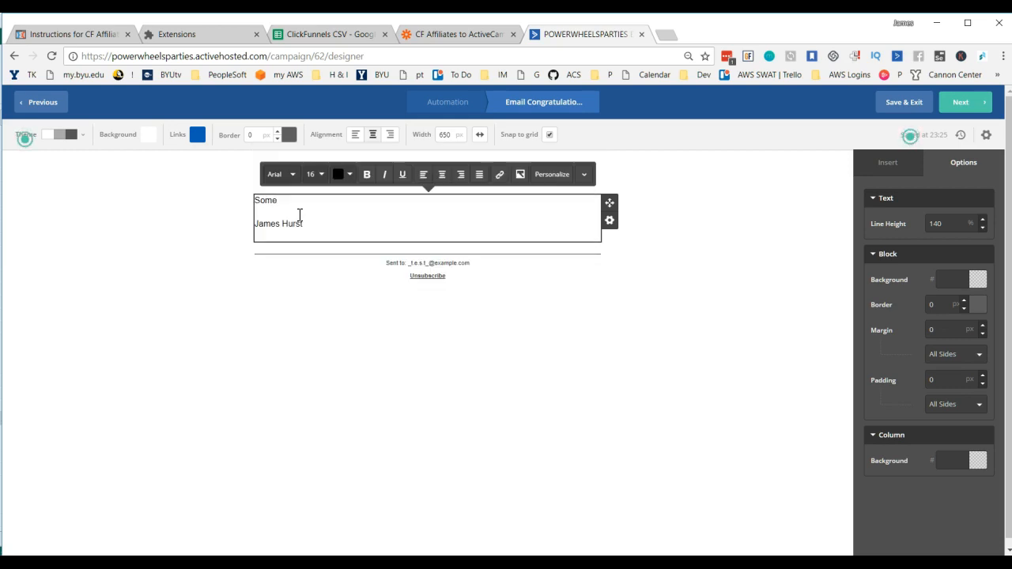
text(how are)
key(BackSpace)
key(BackSpace)
key(BackSpace)
key(BackSpace)
key(BackSpace)
key(BackSpace)
key(BackSpace)
key(BackSpace)
key(BackSpace)
key(BackSpace)
click(566, 181)
click(448, 188)
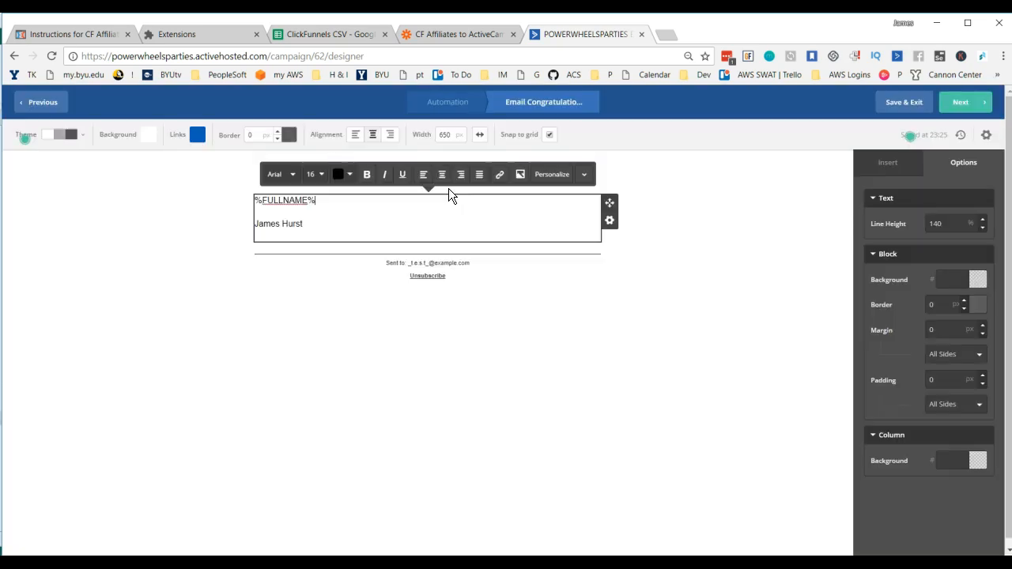
Step: Add blank lines between the Full Name greeting and the signature to make room for the message
click(392, 211)
key(Return)
key(BackSpace)
key(BackSpace)
key(Return)
key(Return)
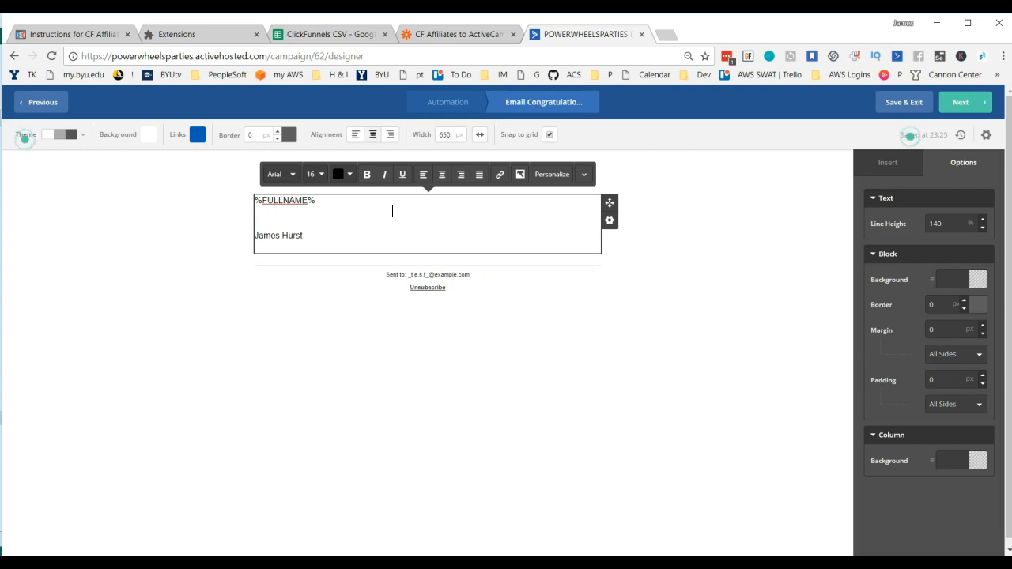
Step: Write an opening paragraph congratulating the contact on starting a ClickFunnels trial and explaining that they came through one of the sender's referral links
text(Hi,)
key(BackSpace)
key(BackSpace)
key(BackSpace)
key(BackSpace)
key(Return)
text(Hey, Congr)
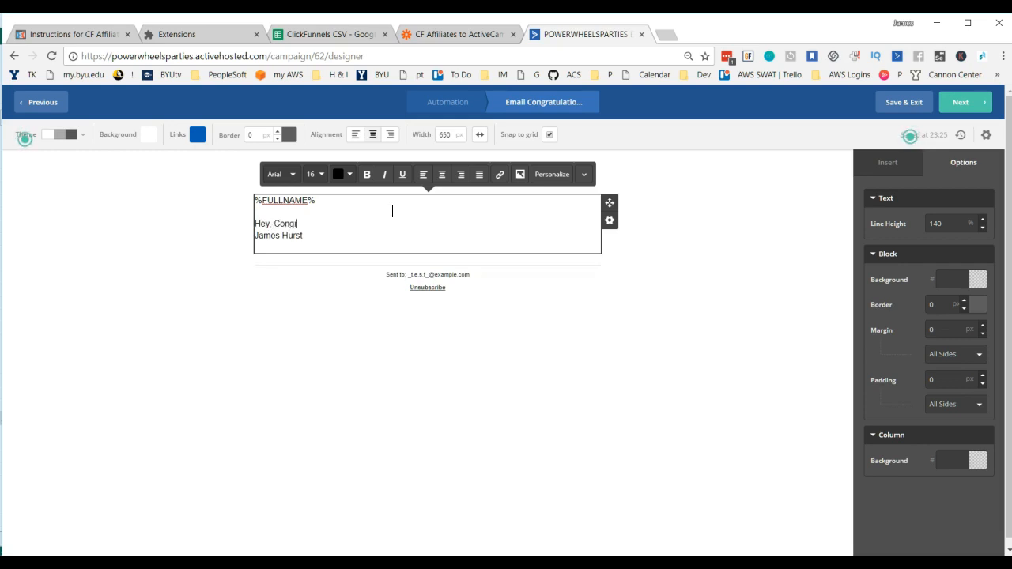
text(ats on starting a Cli)
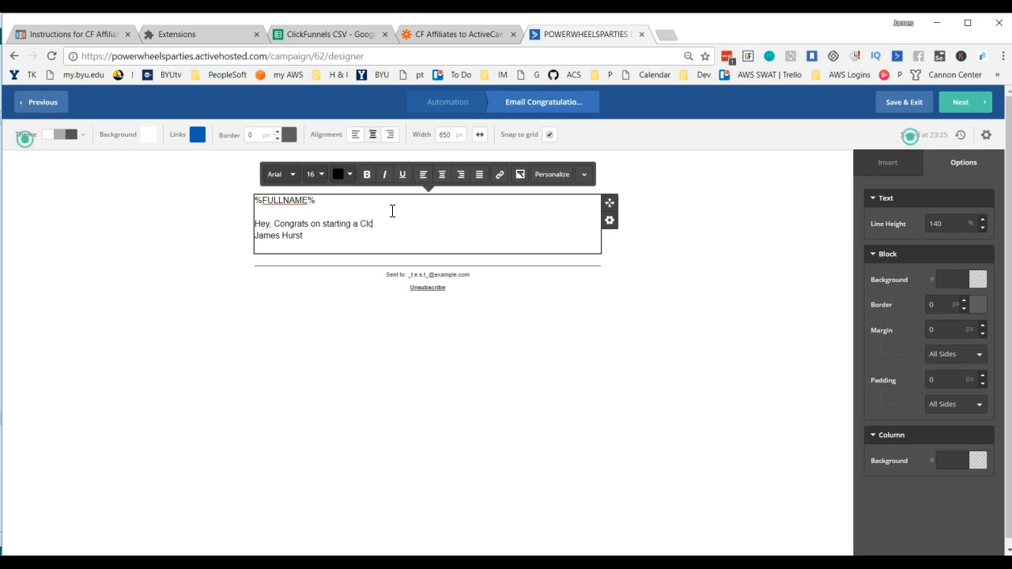
text(ckFunnels trial!  Somehow or another you clicked on one of my )
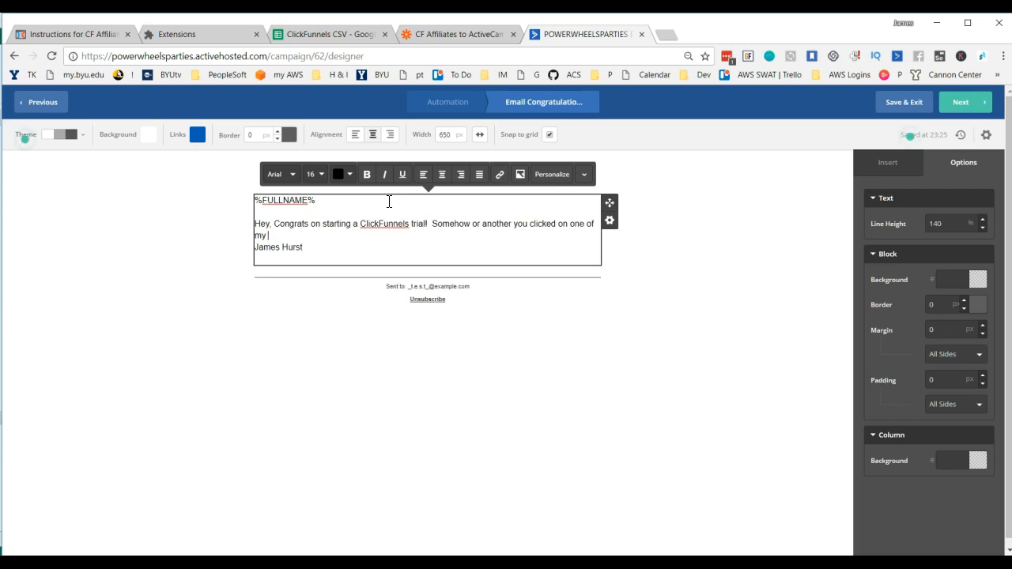
text(referral links and as such I am the person who has referred you to ClickFunnels.)
Step: Add two paragraphs tying the sender's success to the contact's ClickFunnels success and offering help through a private Facebook Group for referred people
key(Return)
key(Return)
text(My success as referral marketer is directly related to your success using ClickFunnels.)
key(Return)
key(Return)
text(As such)
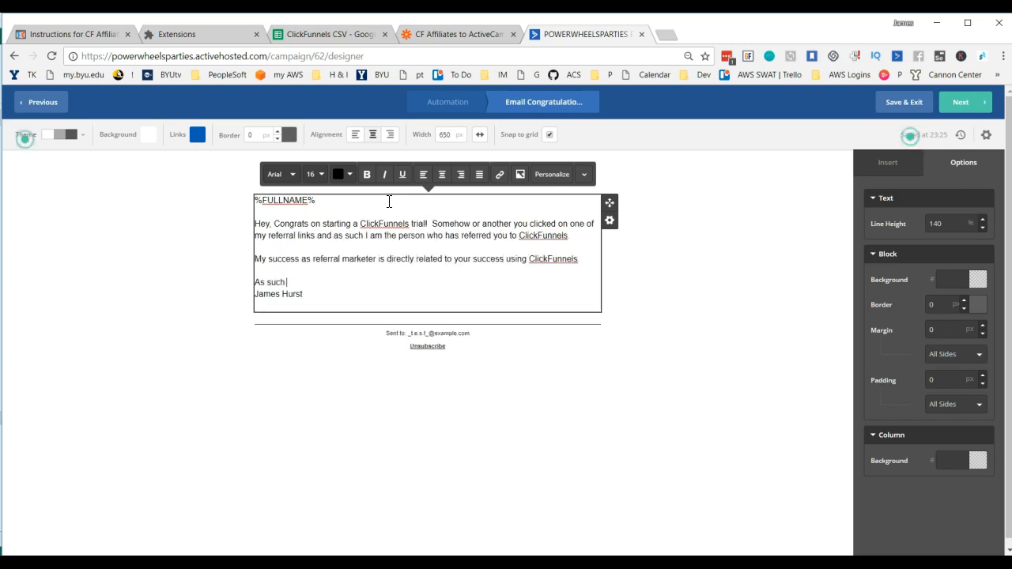
text( I want make myself available to you for help and the best way to do that is by joining a)
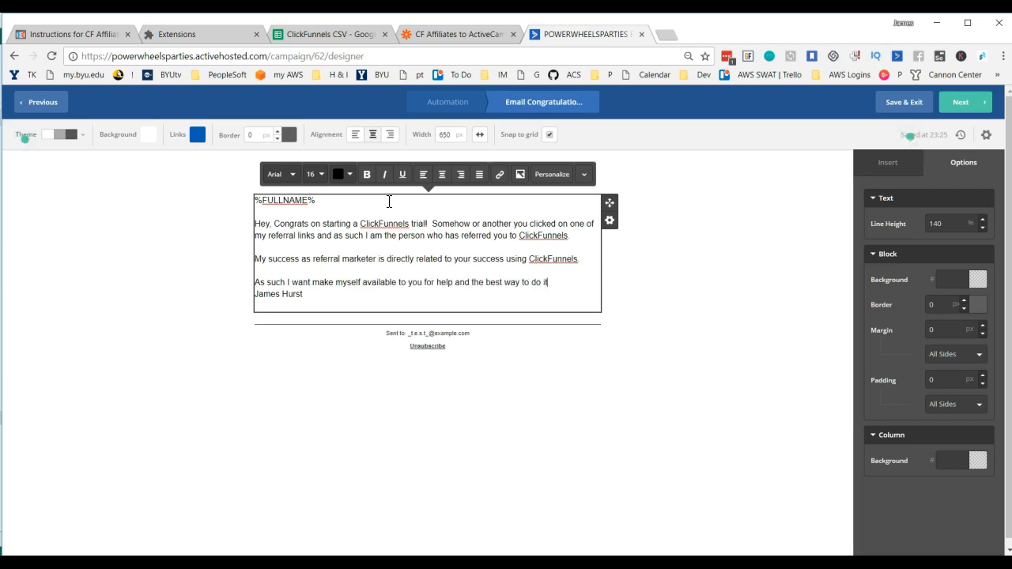
text( private Facebook Group I have made for people I have referred.)
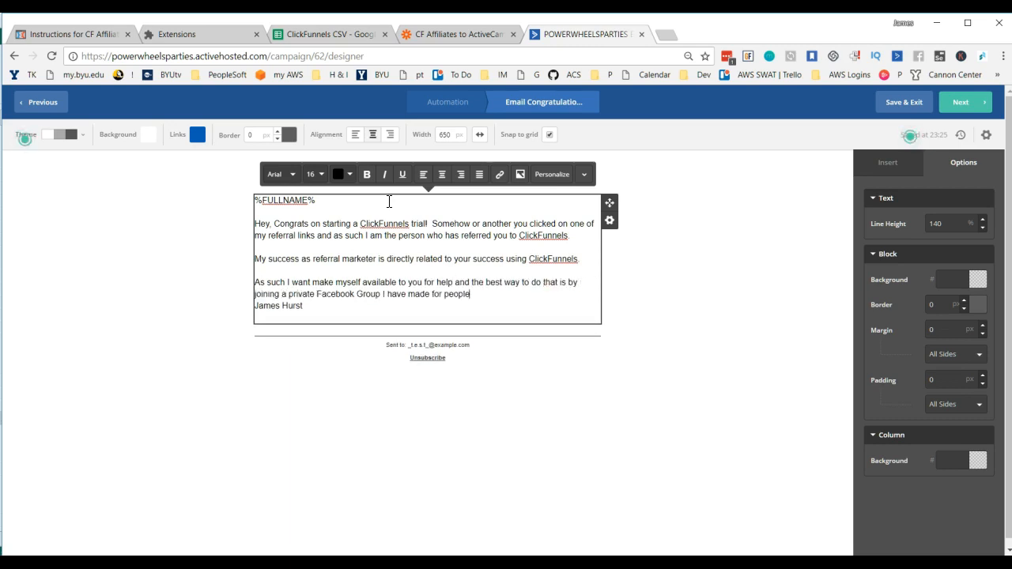
Step: Add the closing line "Here is the link! Look forward to helping you!" followed by blank lines before the signature
key(Return)
key(Return)
text(Here is the link!  Look forward to helping you!)
key(Return)
key(Return)
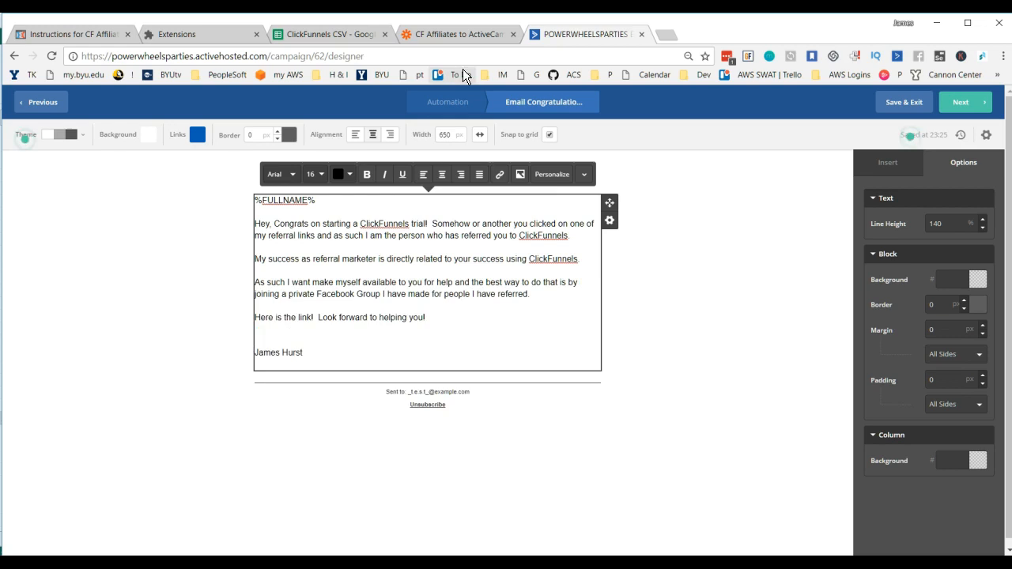
Step: Open facebook.com in a new browser tab
click(667, 35)
click(637, 57)
text(facebook.com)
key(Return)
Step: Search Facebook for "private coach" and open the owner's Private ClickFunnels Coaching group
click(386, 98)
text(priv)
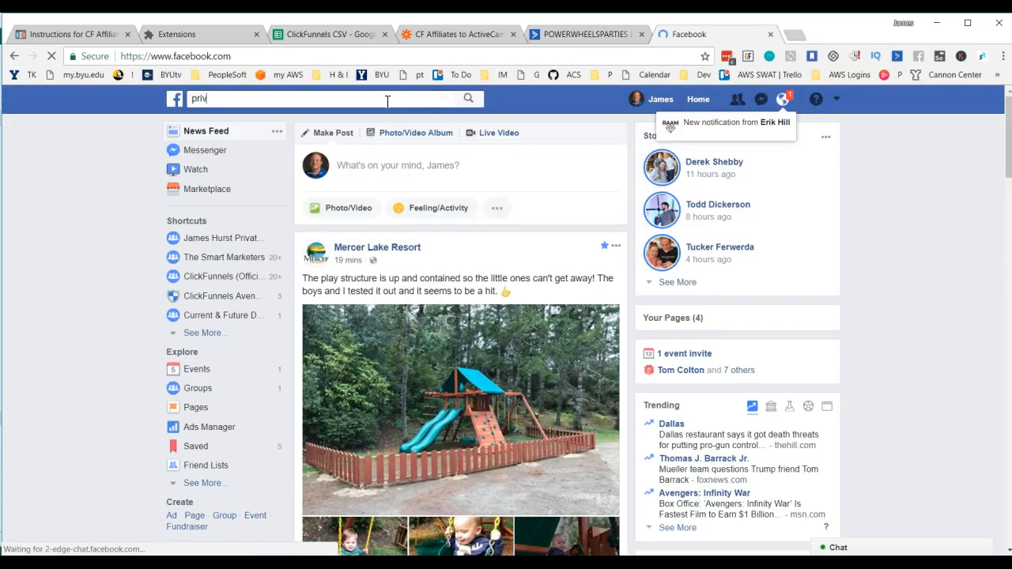
text(ate cah)
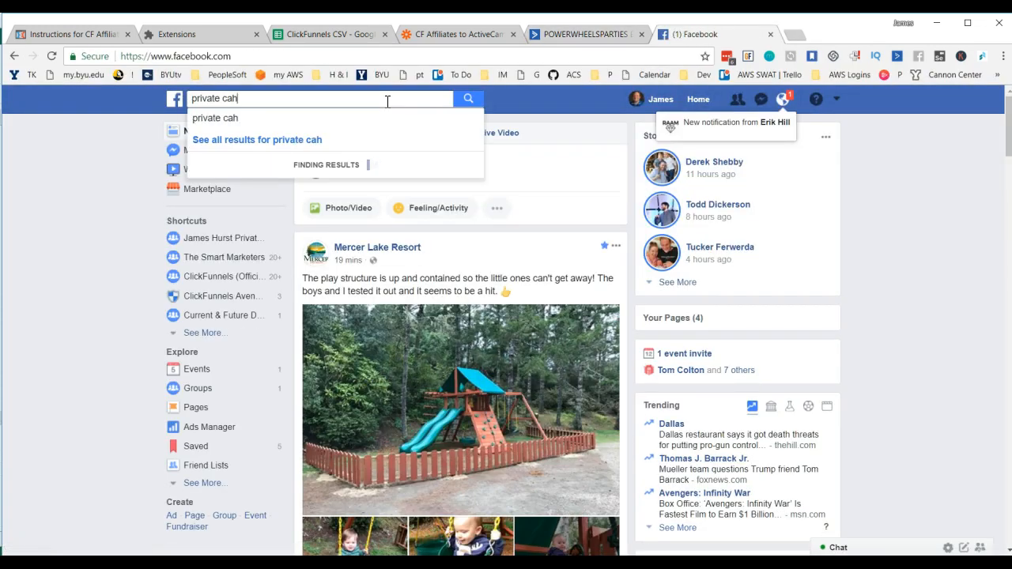
key(BackSpace)
key(BackSpace)
text(oach)
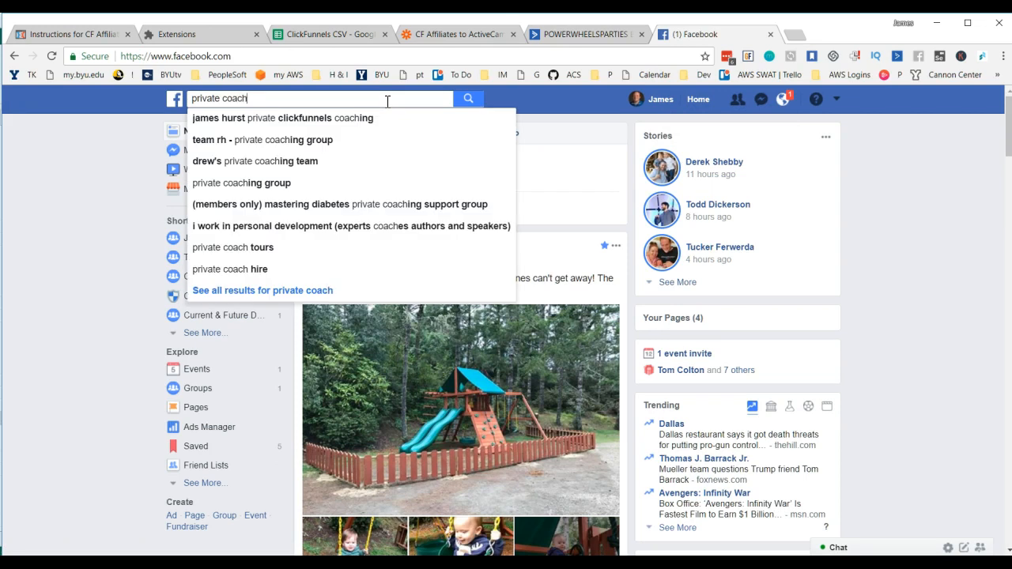
click(316, 118)
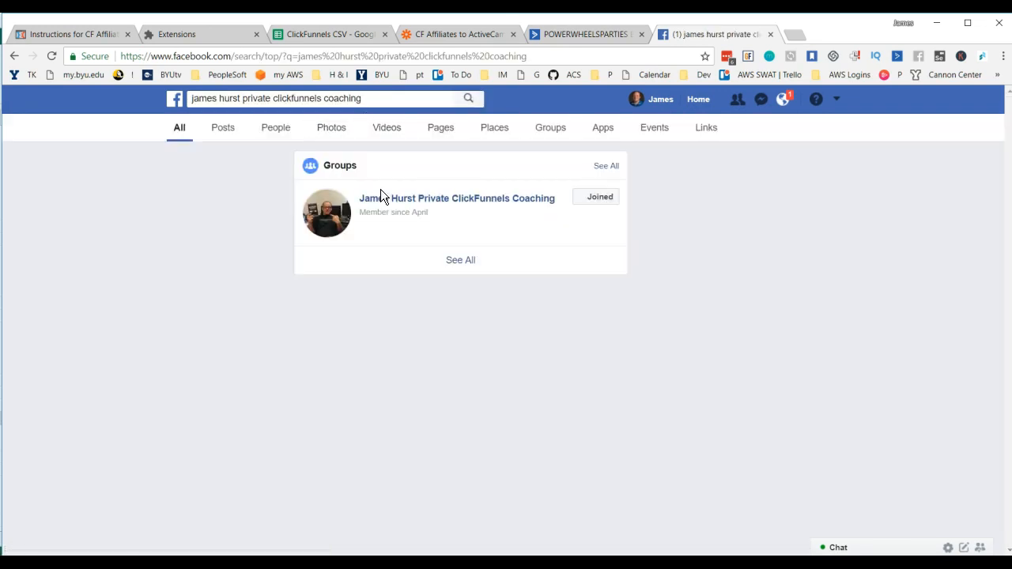
click(402, 201)
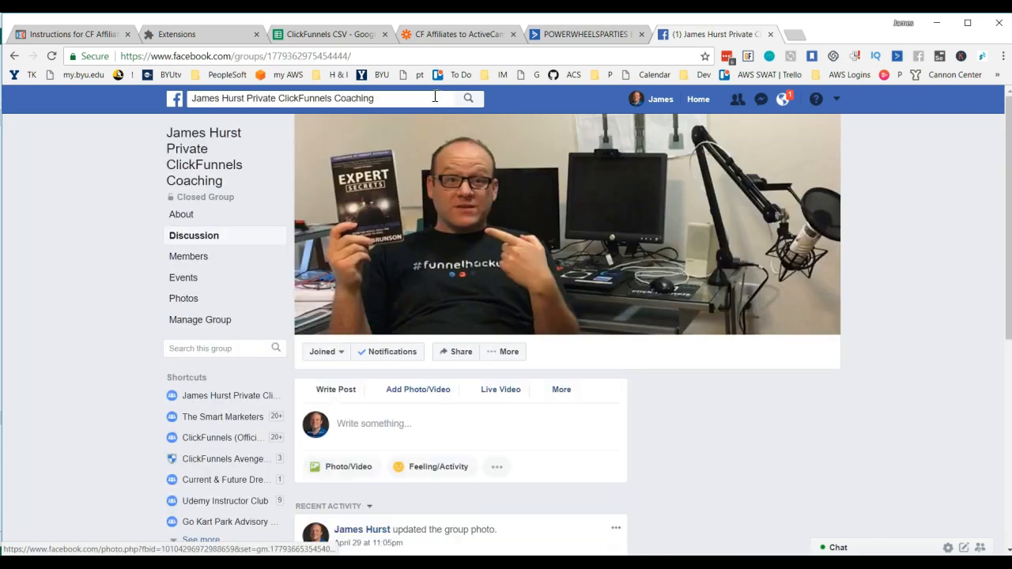
Step: Copy the Facebook group's web address and, back in the ActiveCampaign email, use it as the URL of a link on "Here is the link!"
click(427, 57)
key(ctrl+c)
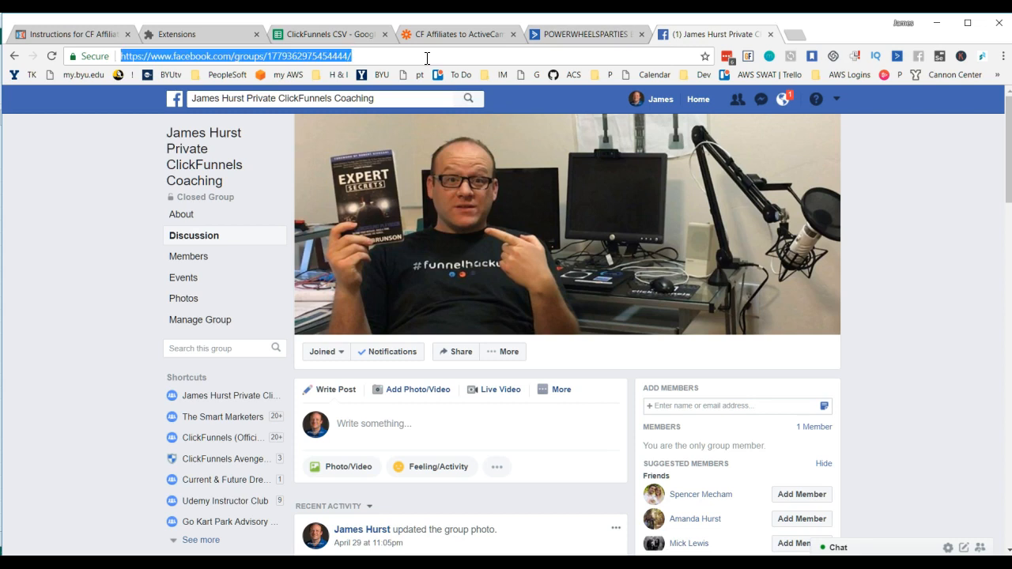
click(595, 35)
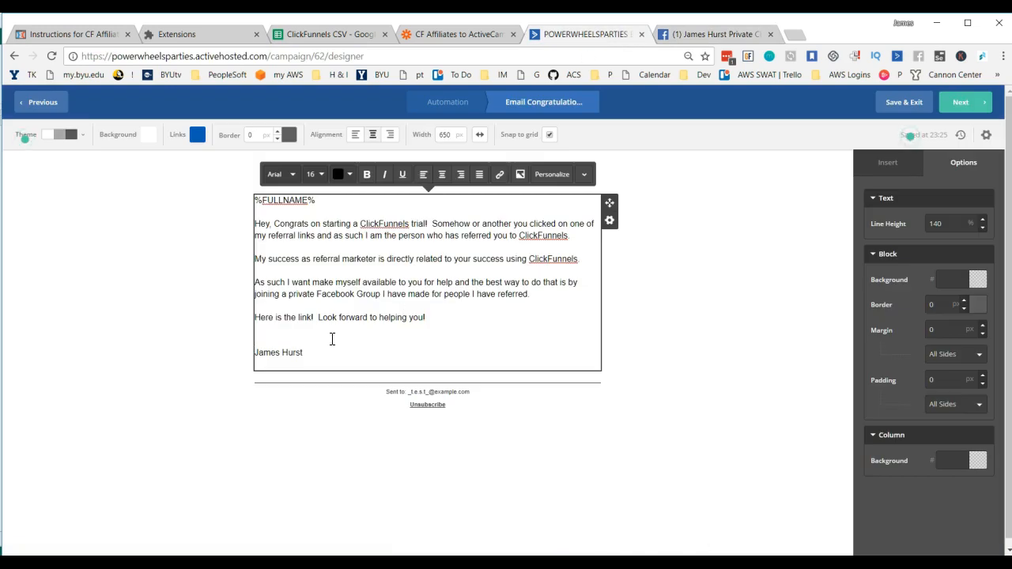
drag(314, 318, 254, 320)
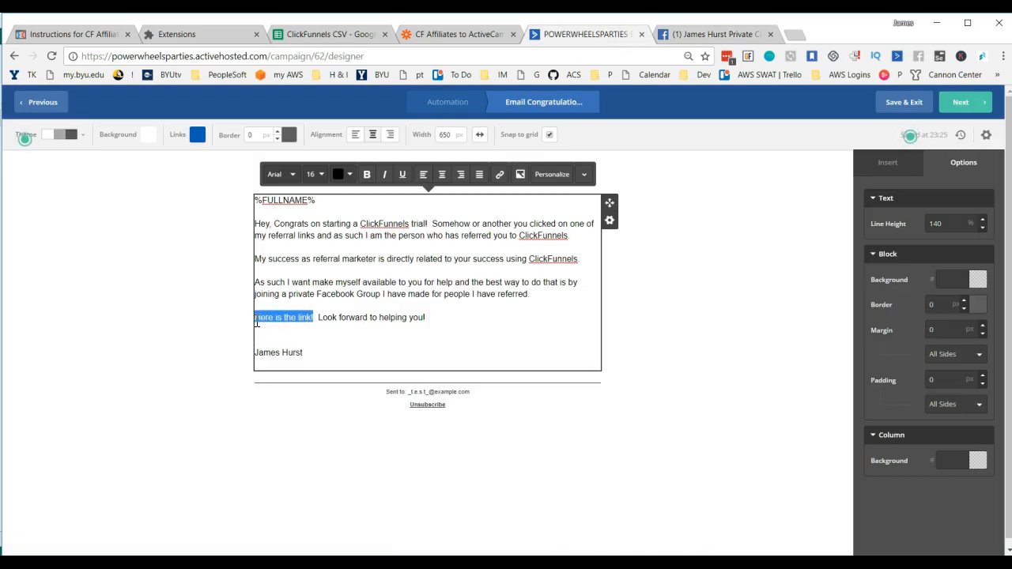
click(500, 178)
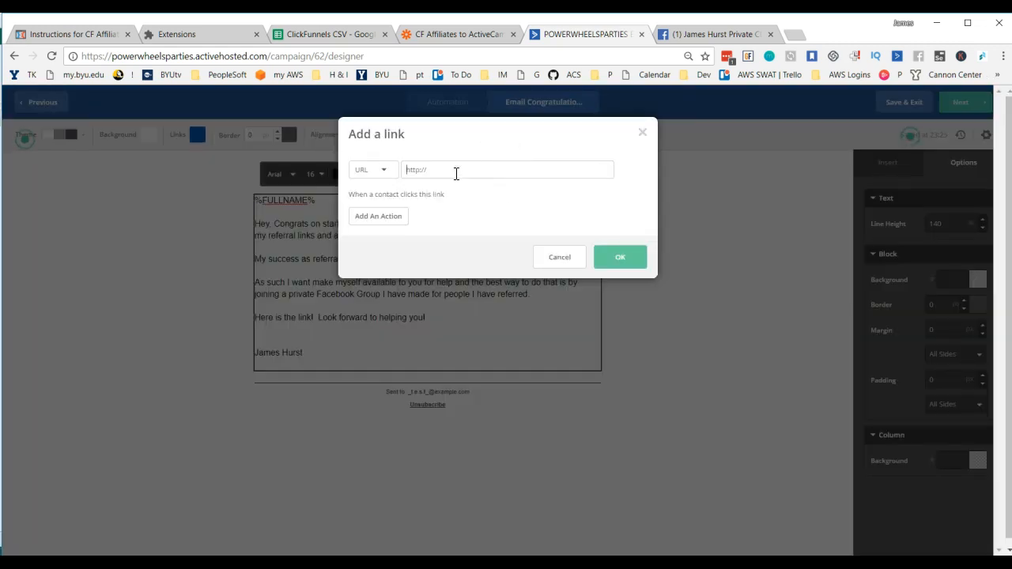
key(ctrl+v)
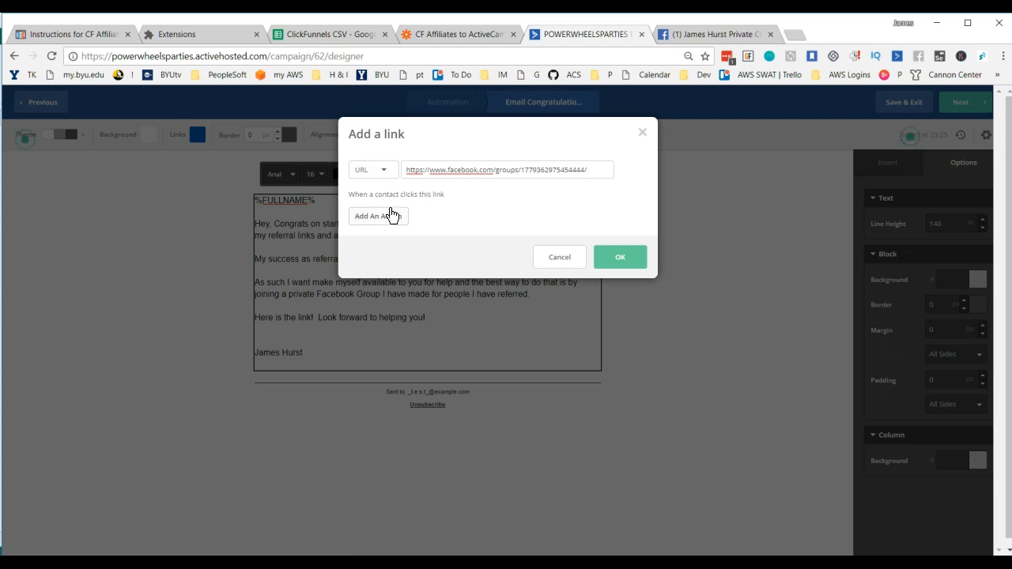
Step: Make the link add the tag clickedPrivateFBLink when a contact clicks it, and apply the link
click(378, 223)
click(407, 223)
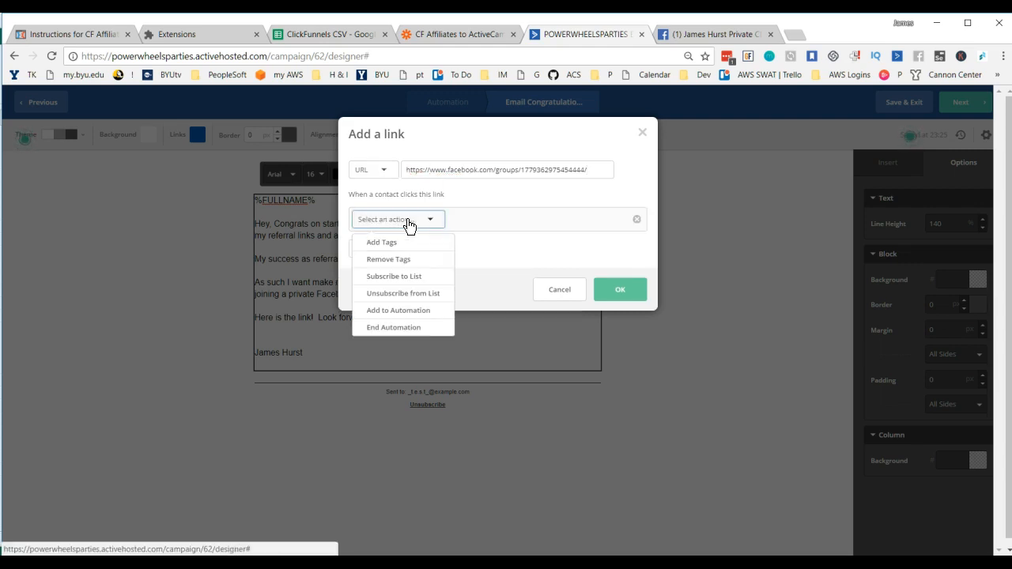
click(389, 244)
text(clc)
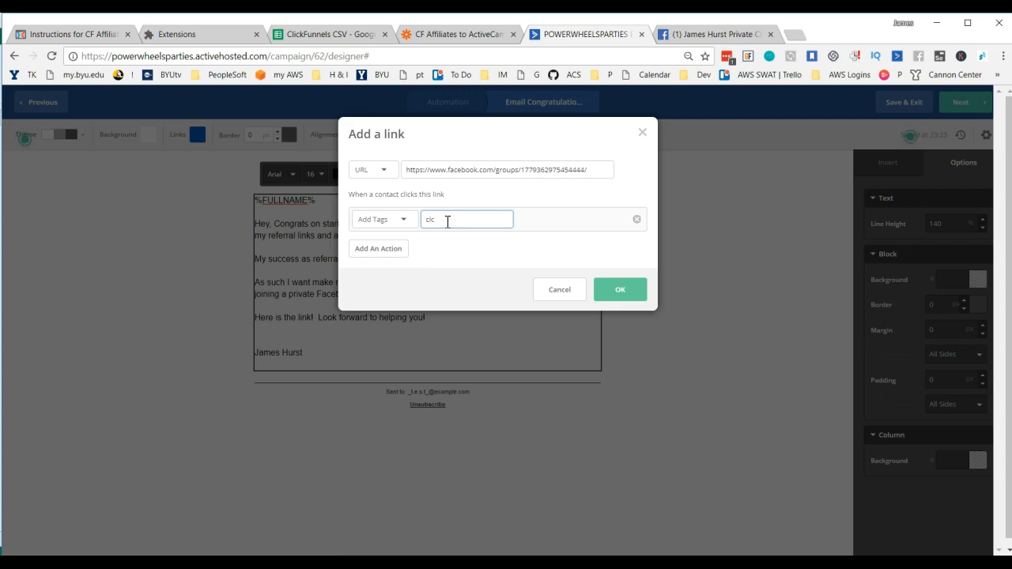
key(BackSpace)
text(icked)
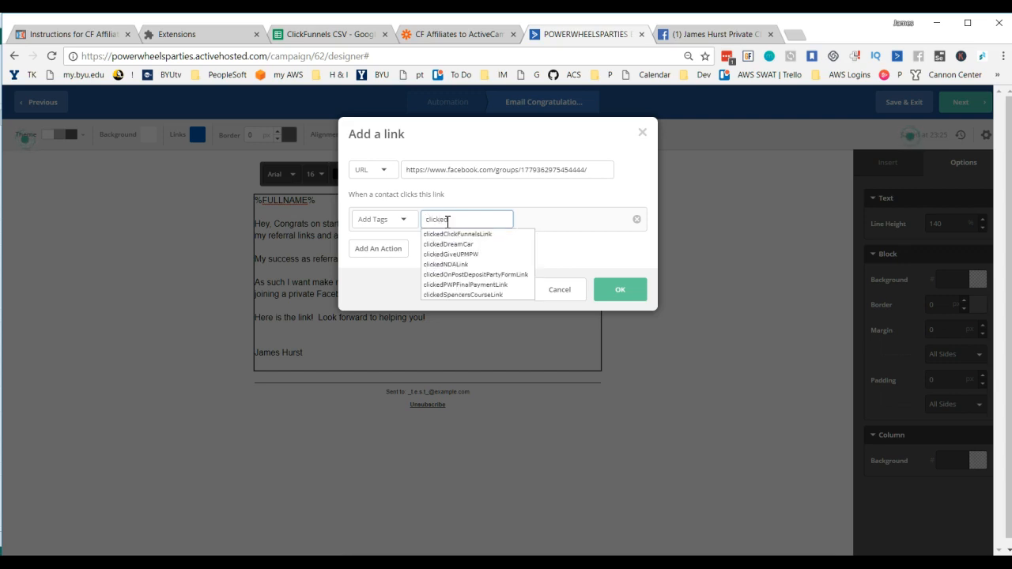
text(PrivateFBLink)
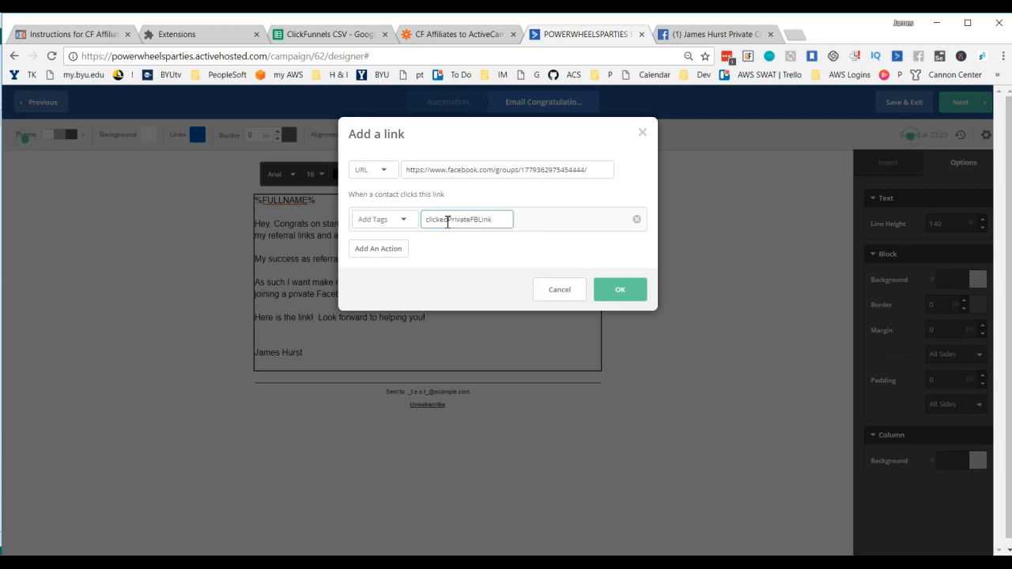
drag(502, 220, 427, 223)
key(ctrl+c)
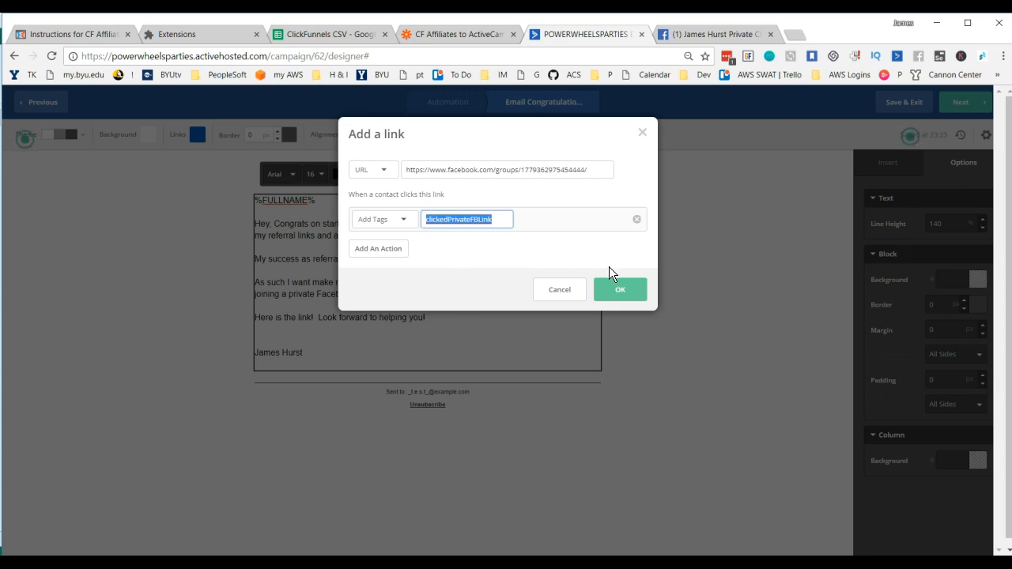
click(622, 293)
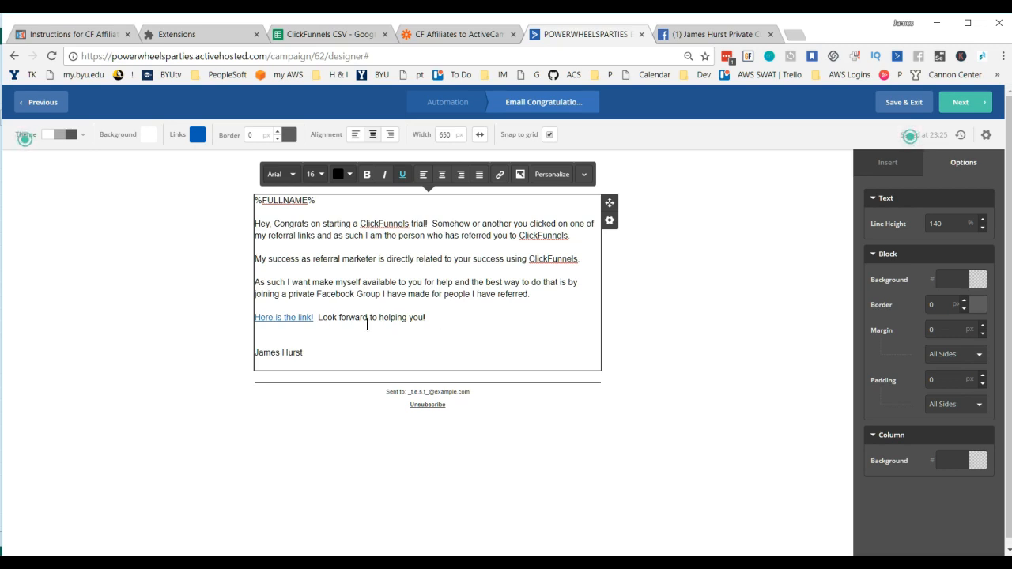
Step: Remove the empty line below the signature name in the email body
click(299, 319)
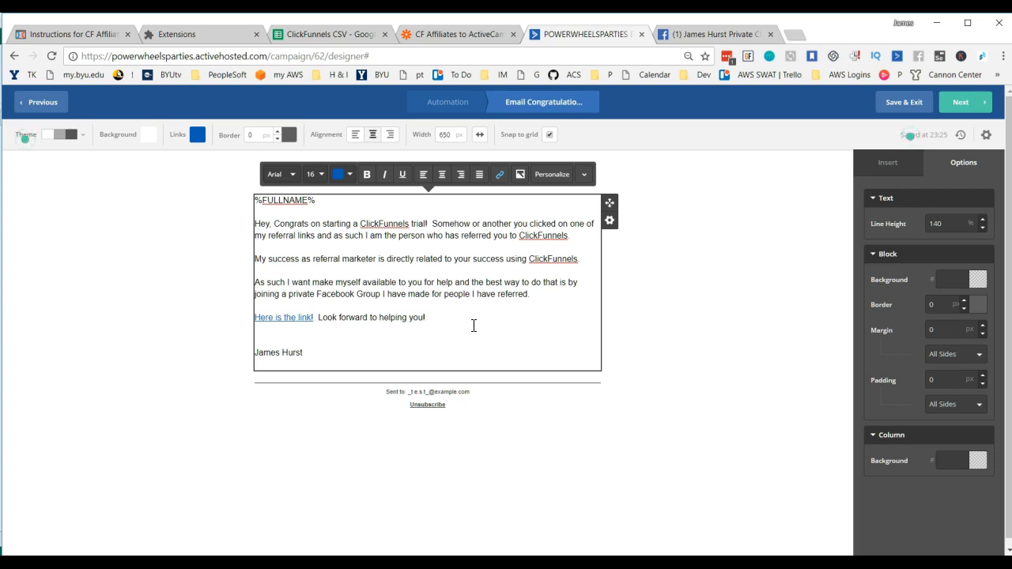
click(308, 358)
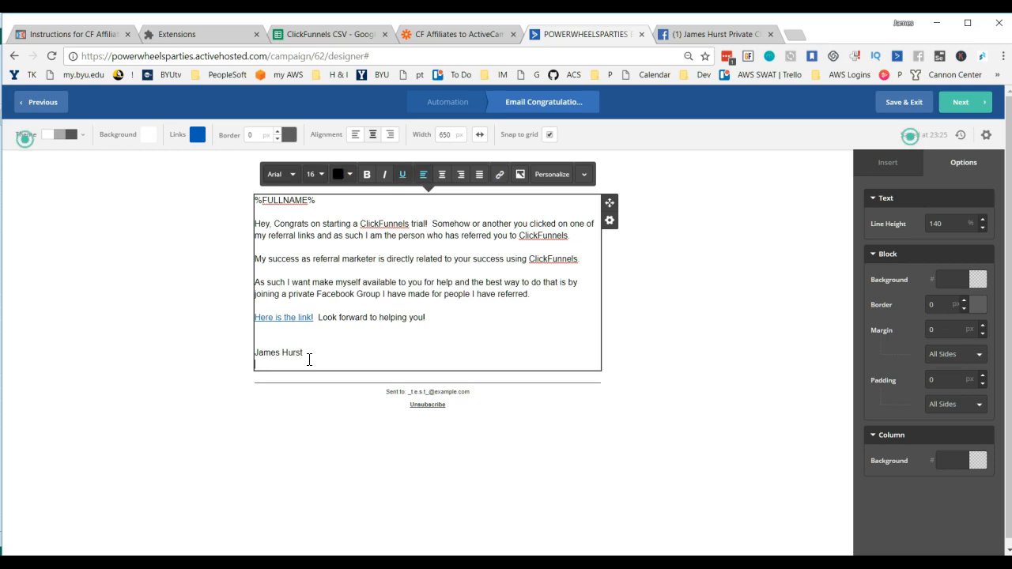
key(BackSpace)
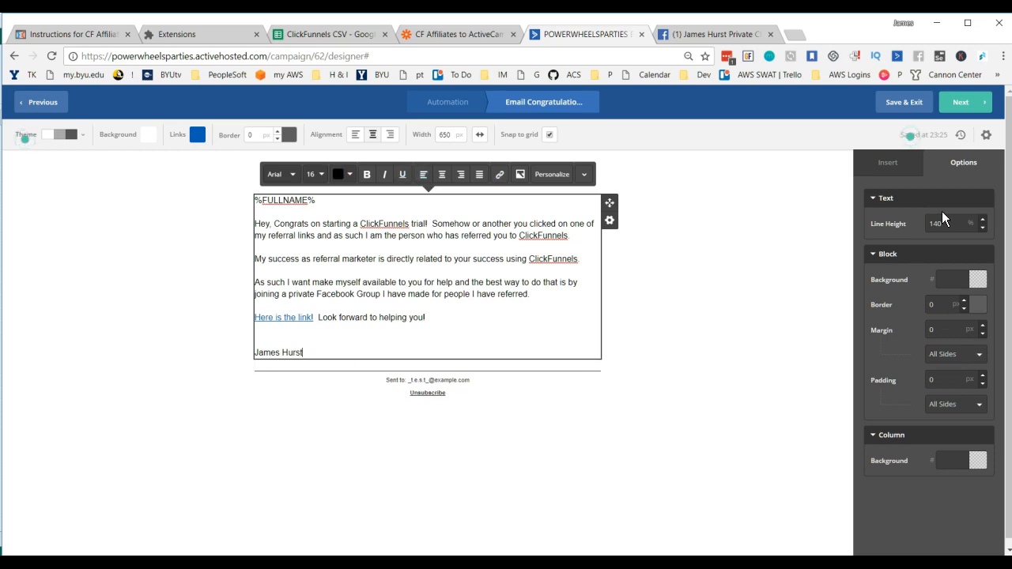
Step: Proceed to the campaign summary, review its settings, and finish the email to return to the automation
click(966, 103)
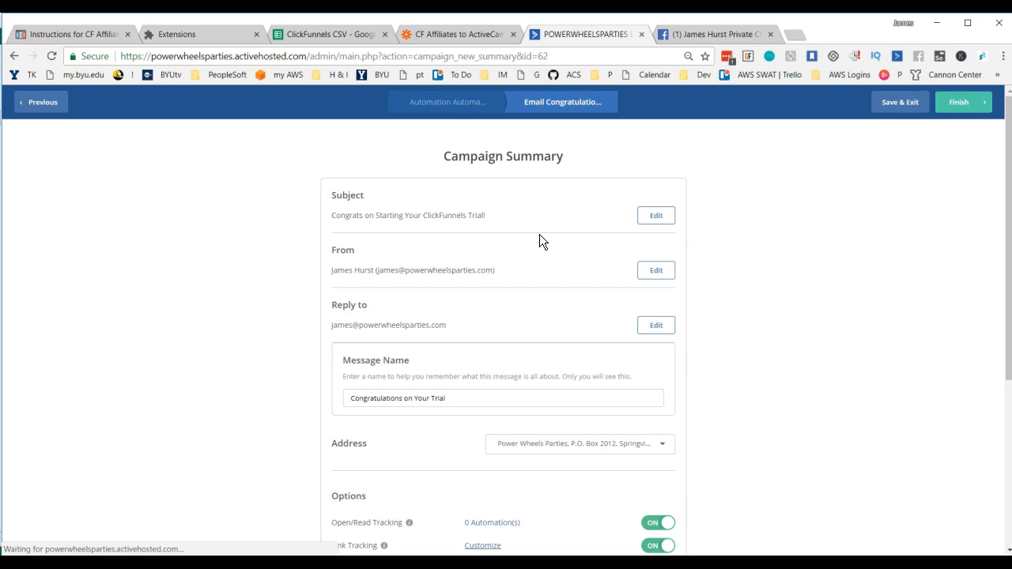
scroll(601, 245, down, 3)
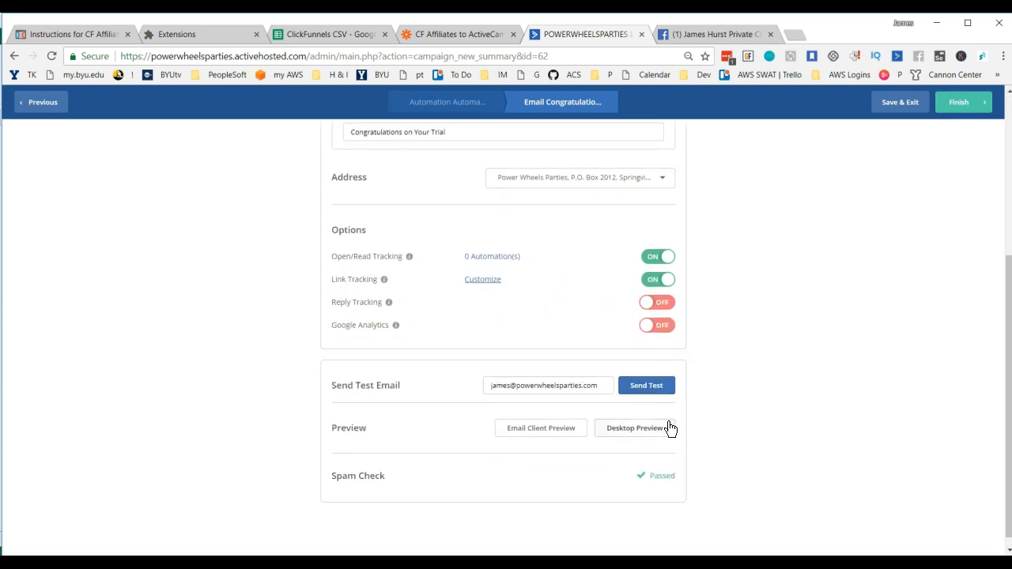
scroll(872, 317, up, 3)
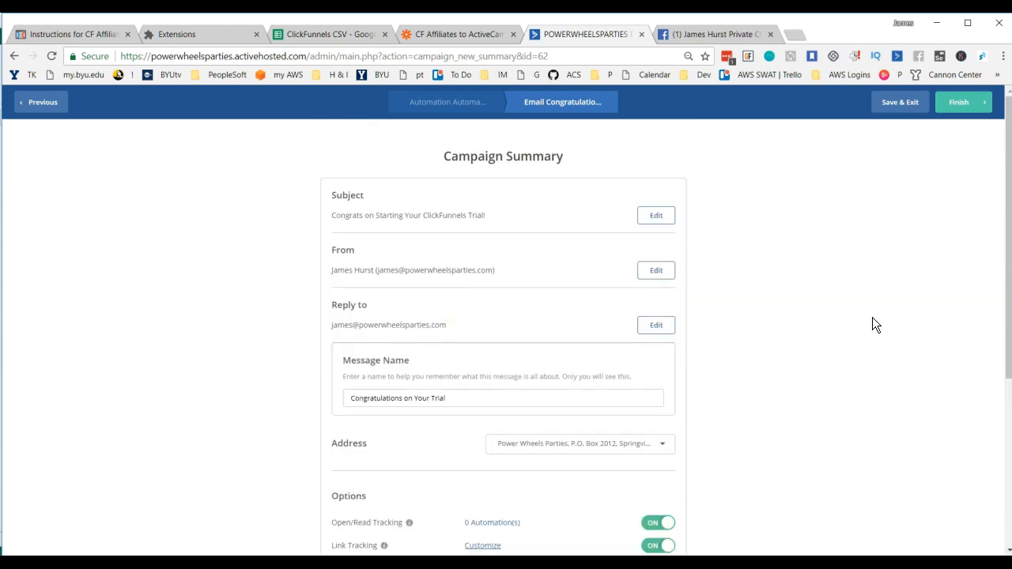
click(954, 103)
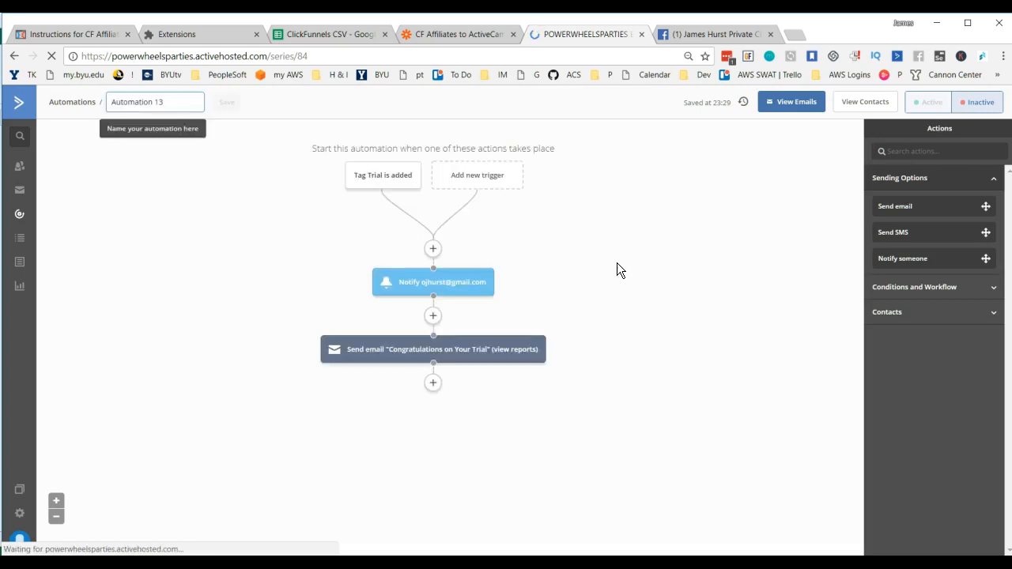
Step: Reopen the "Congratulations on Your Trial" email from its Send email action in the email designer
mouse_move(440, 357)
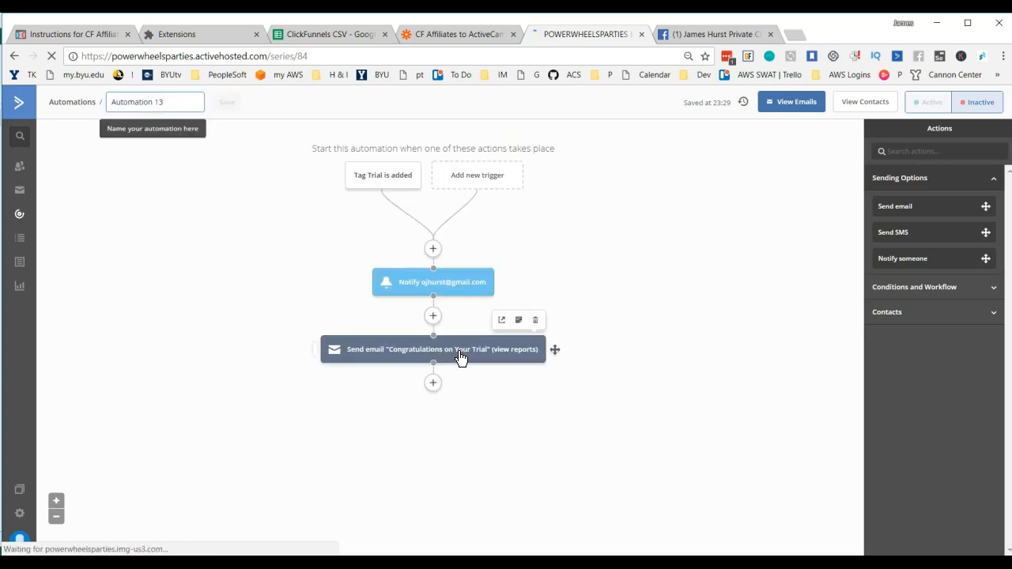
click(462, 355)
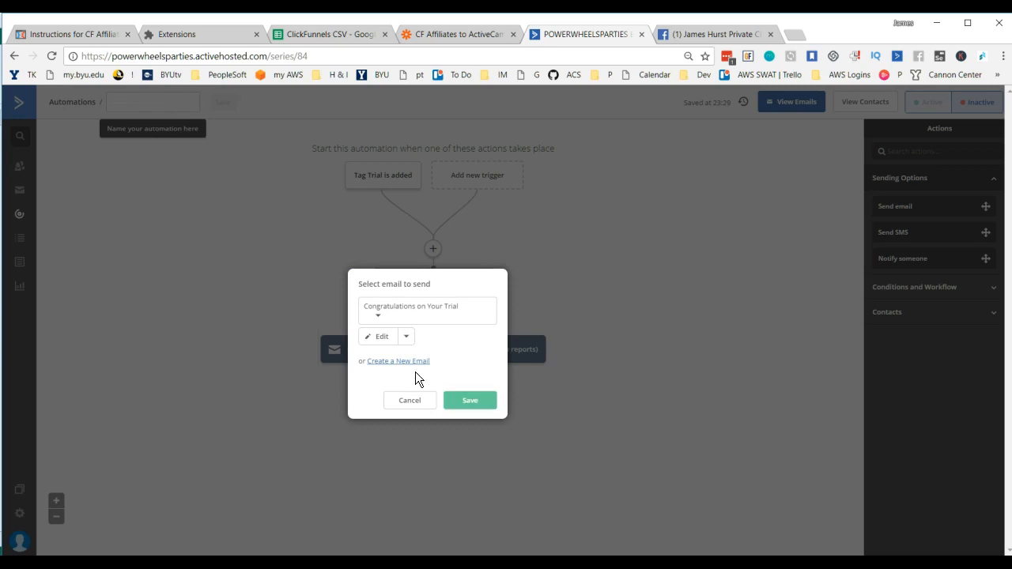
click(386, 340)
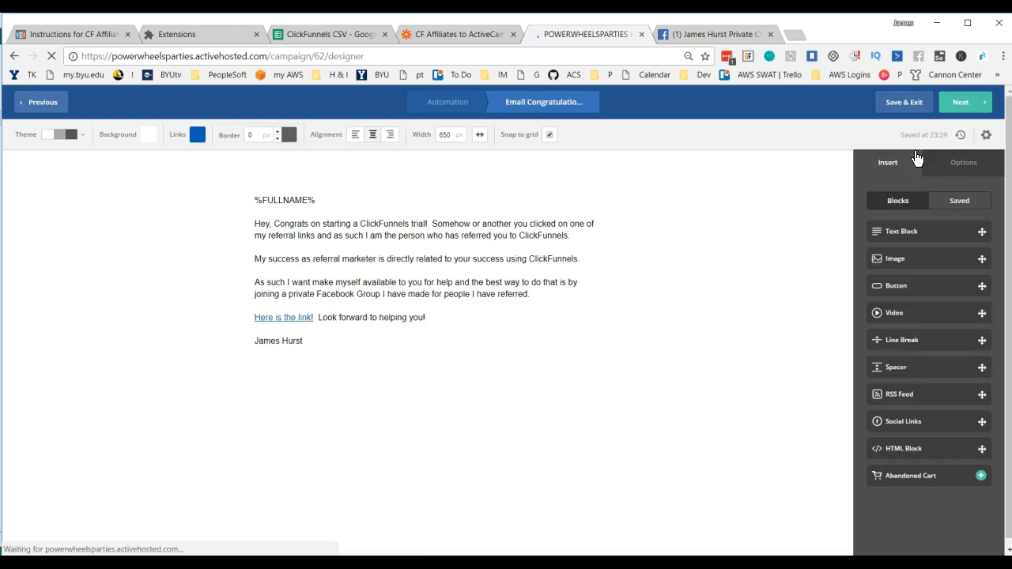
Step: Proceed to the email's campaign summary, then save and exit to return to the automation
click(966, 109)
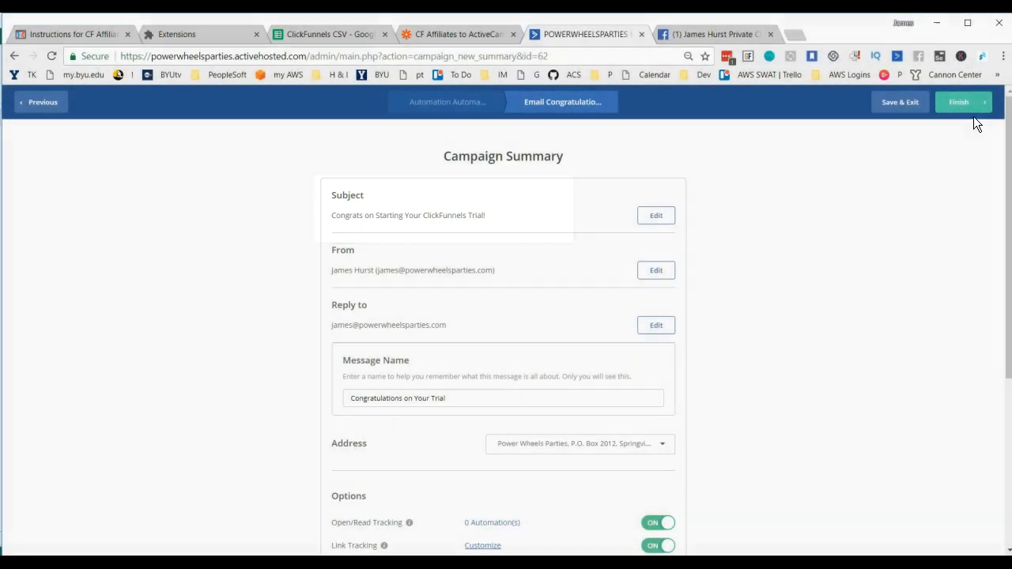
click(910, 107)
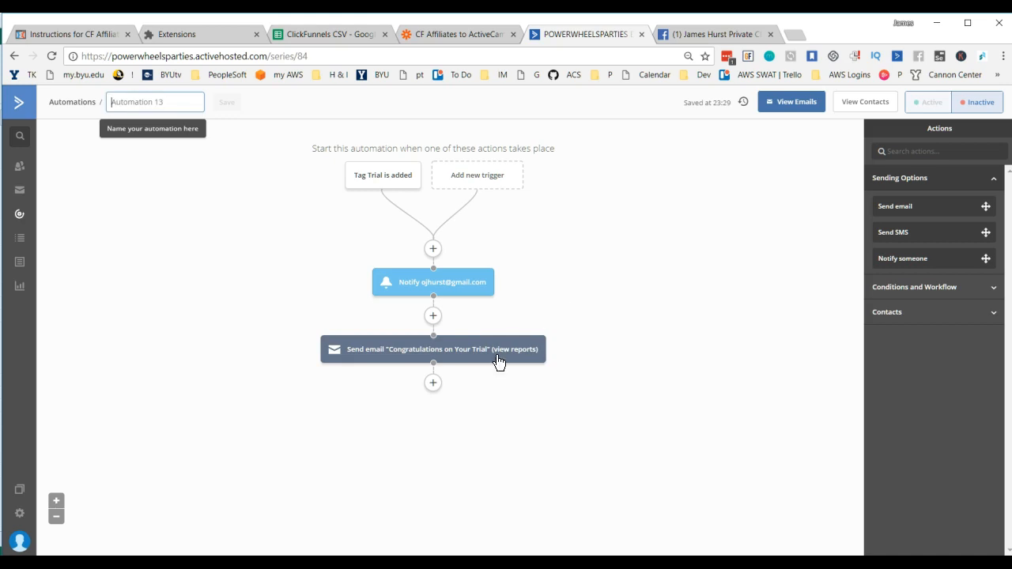
Step: Add a Wait action below the "Congratulations on Your Trial" email that waits until specific conditions are met
click(433, 384)
click(433, 384)
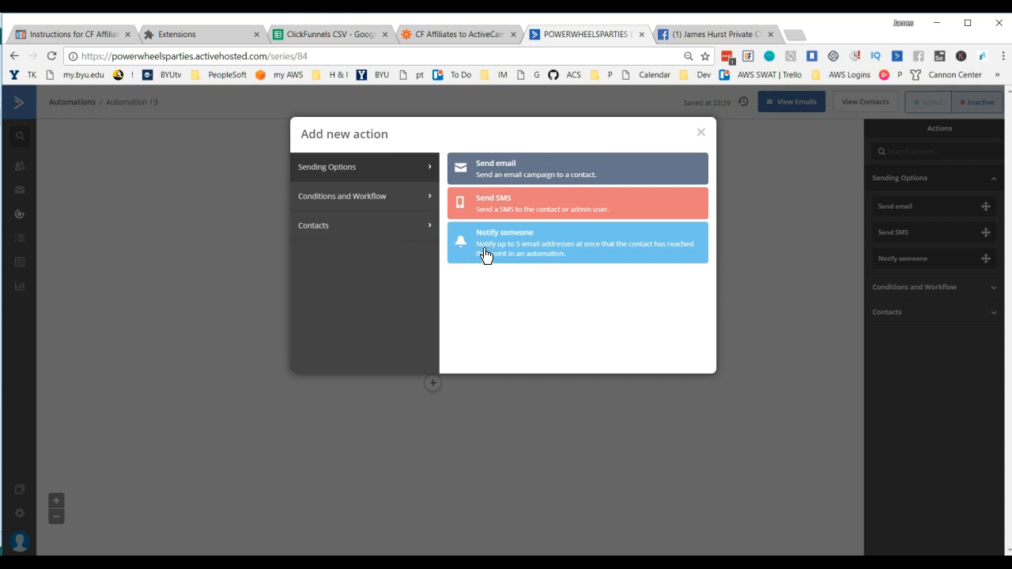
click(330, 200)
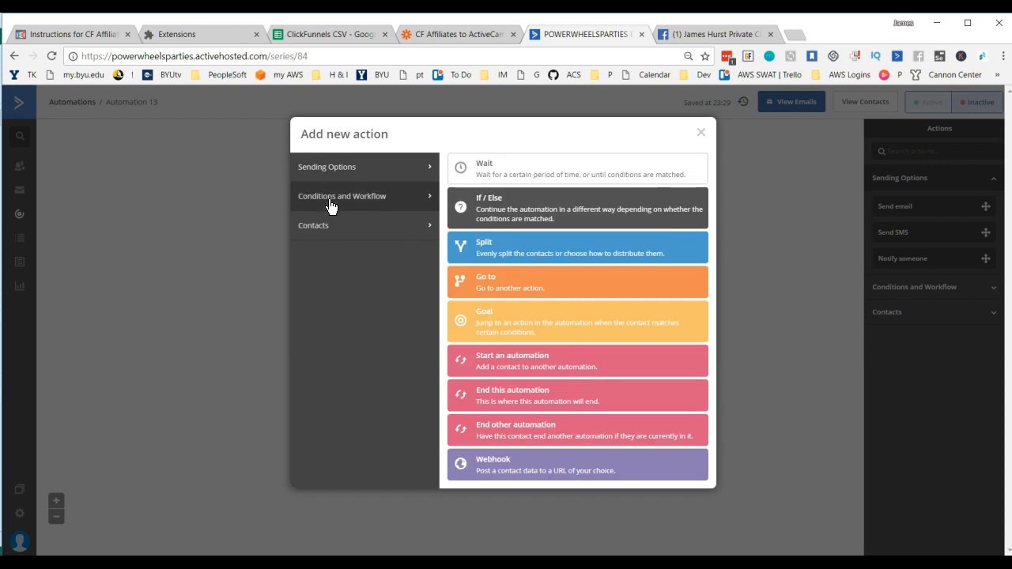
click(486, 174)
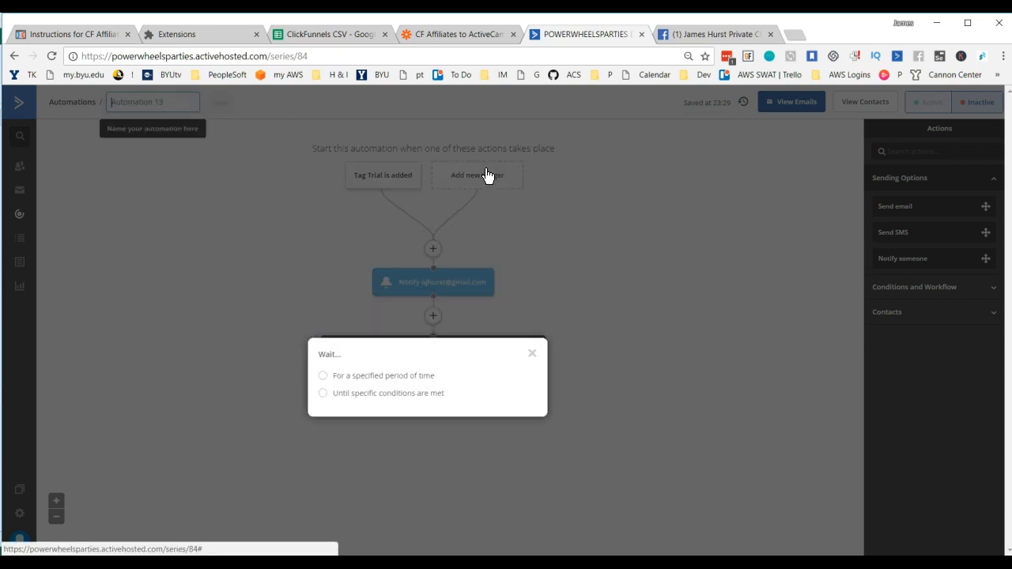
click(324, 395)
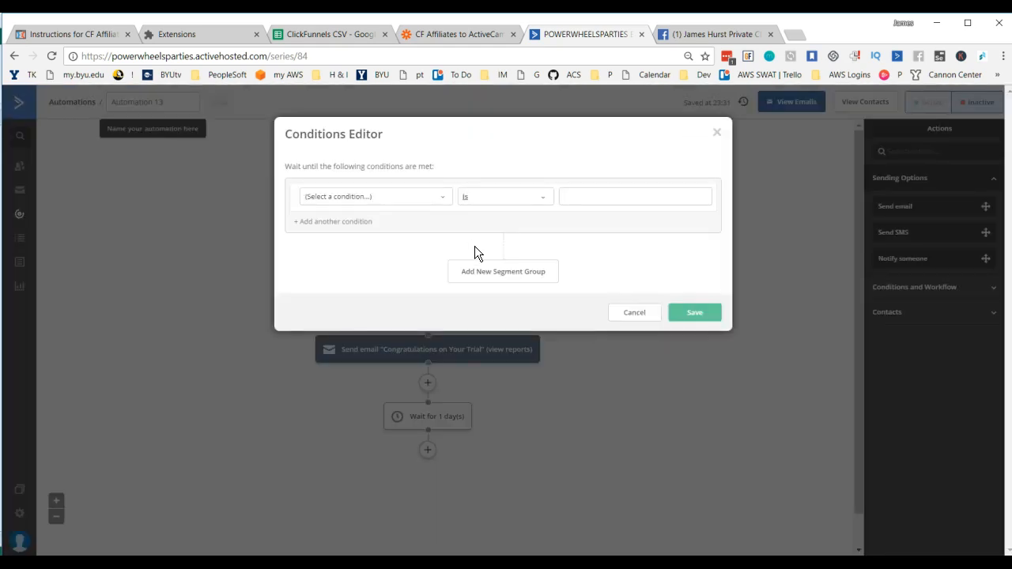
Step: Set the wait condition to Tag Exists clickedPrivateFBLink and save it
click(411, 201)
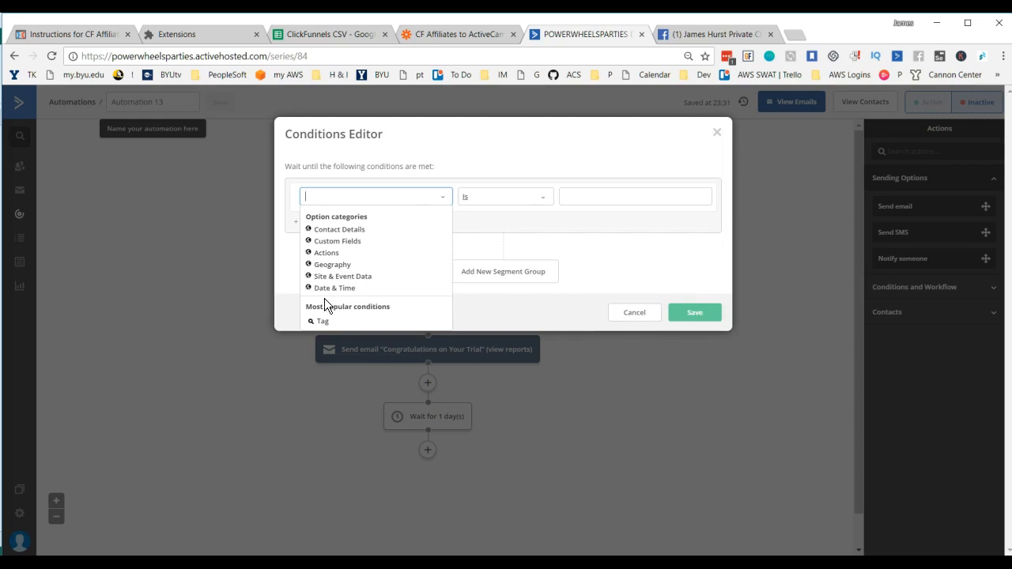
click(322, 323)
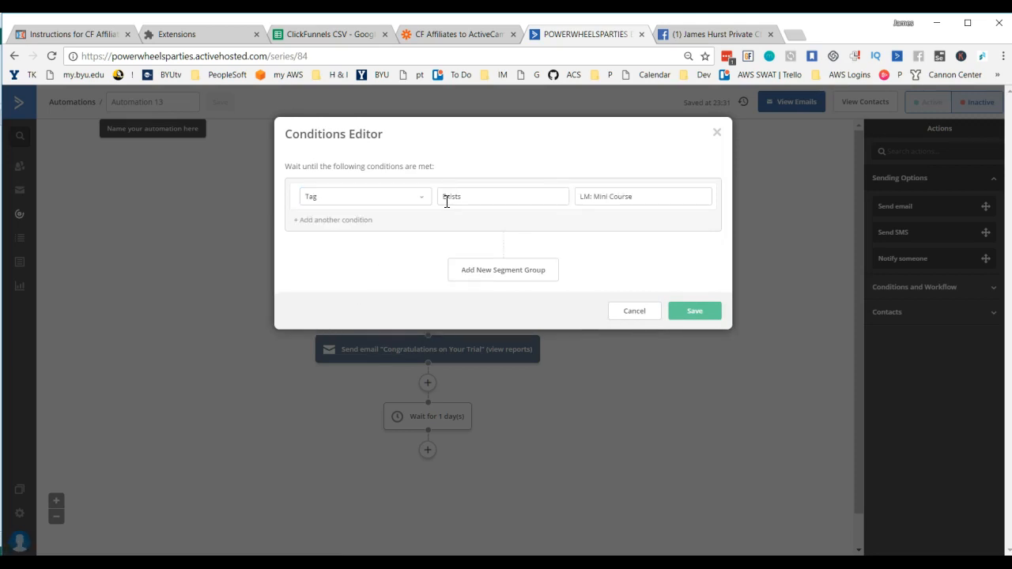
click(632, 194)
key(ctrl+v)
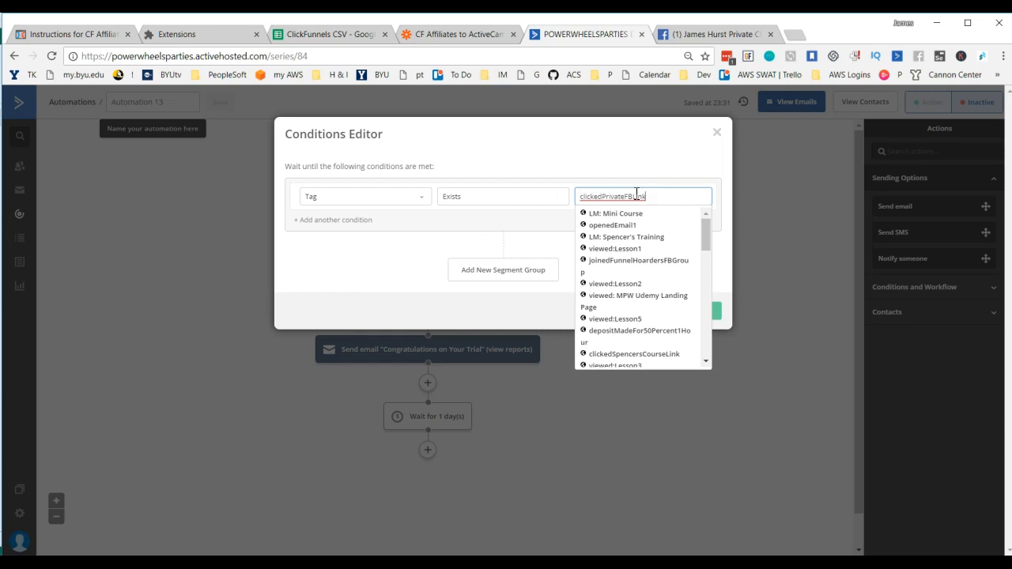
click(629, 162)
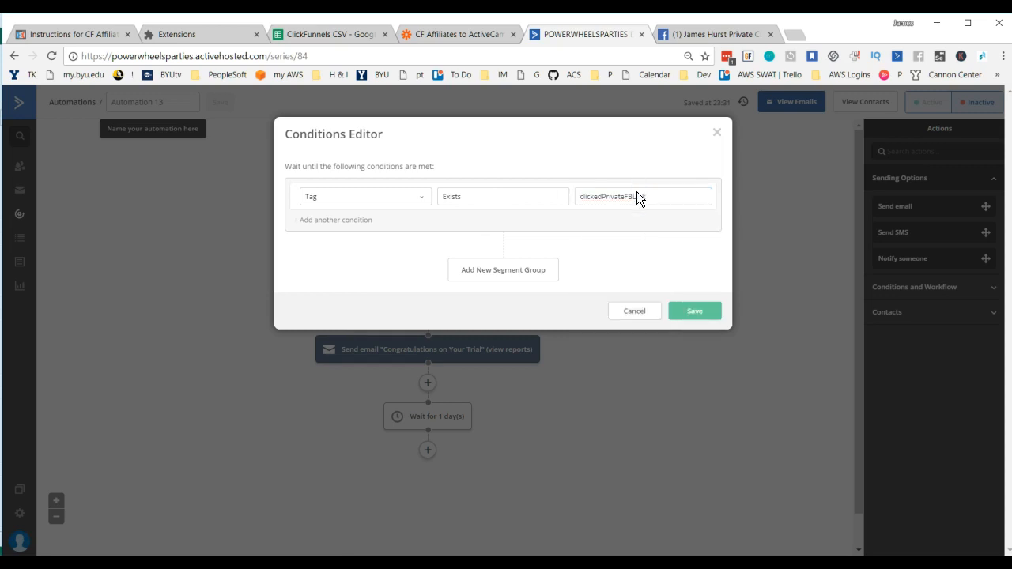
click(689, 313)
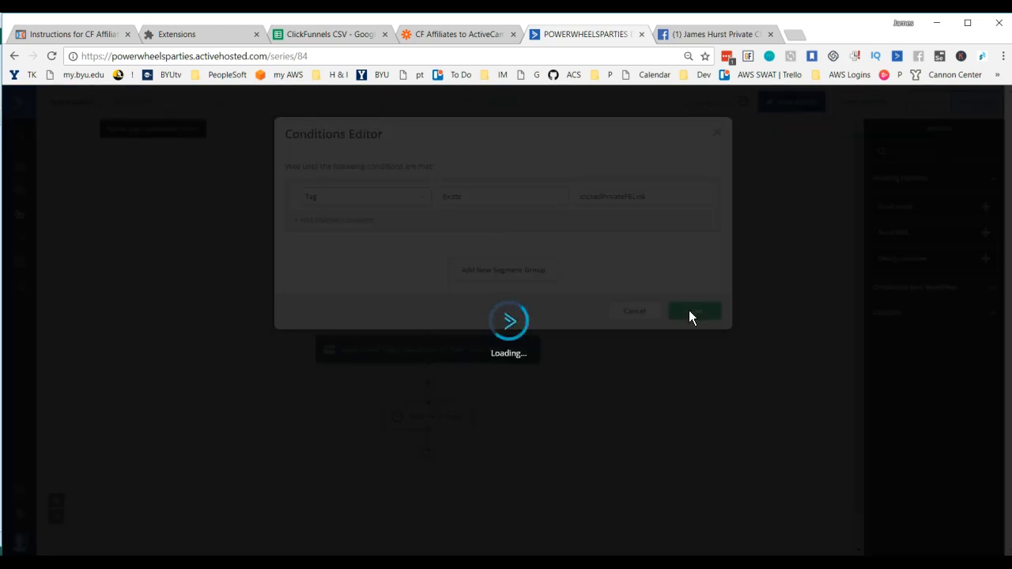
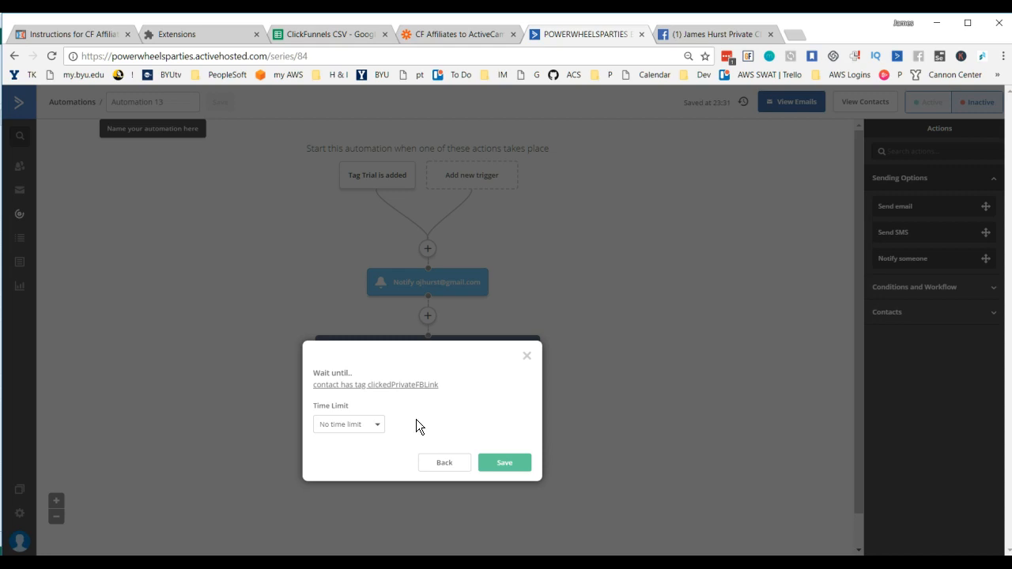
Step: Limit the wait for the clickedPrivateFBLink tag to up to 3 days and save it
click(374, 427)
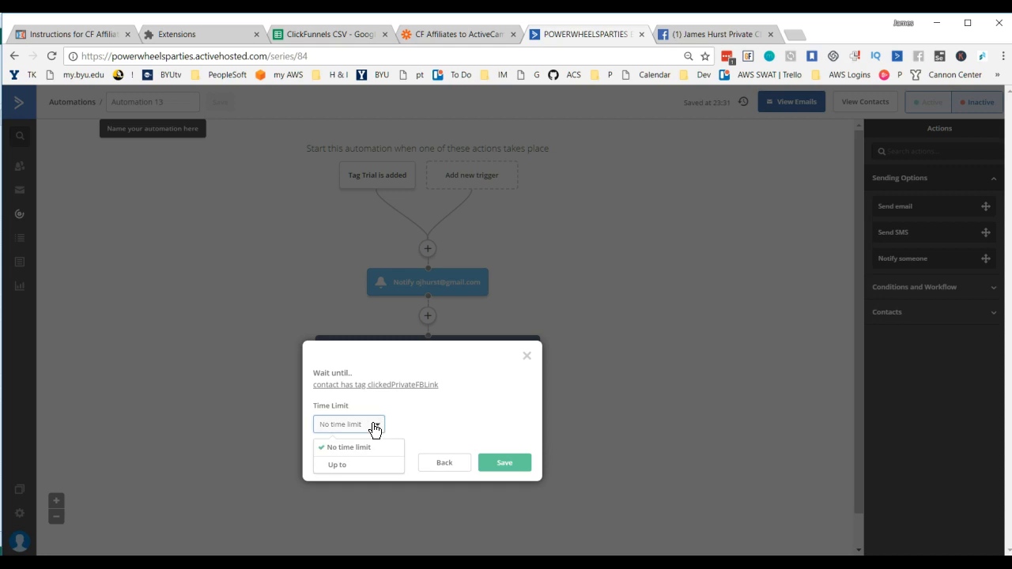
click(337, 465)
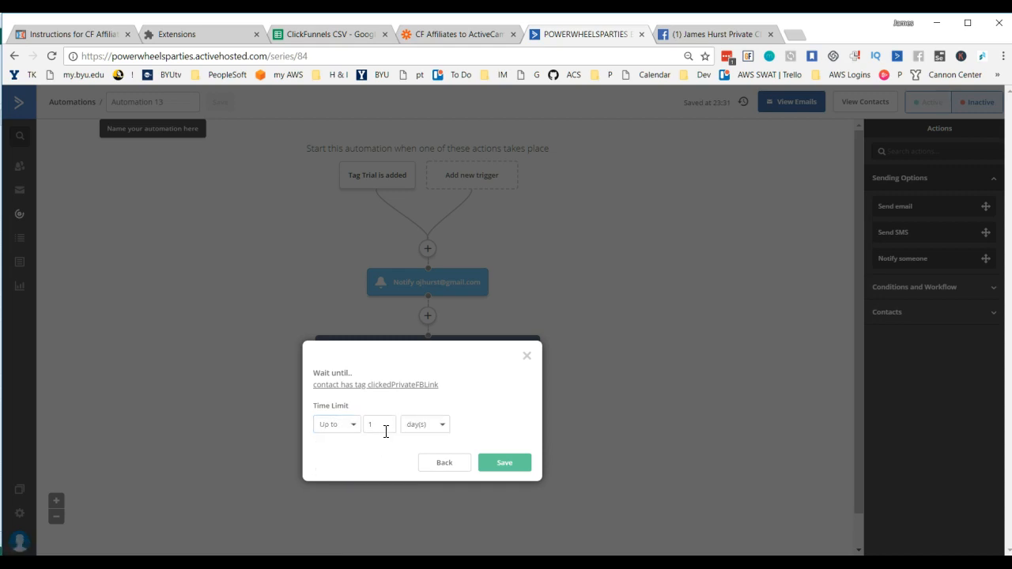
drag(378, 426, 366, 425)
text(3)
click(503, 465)
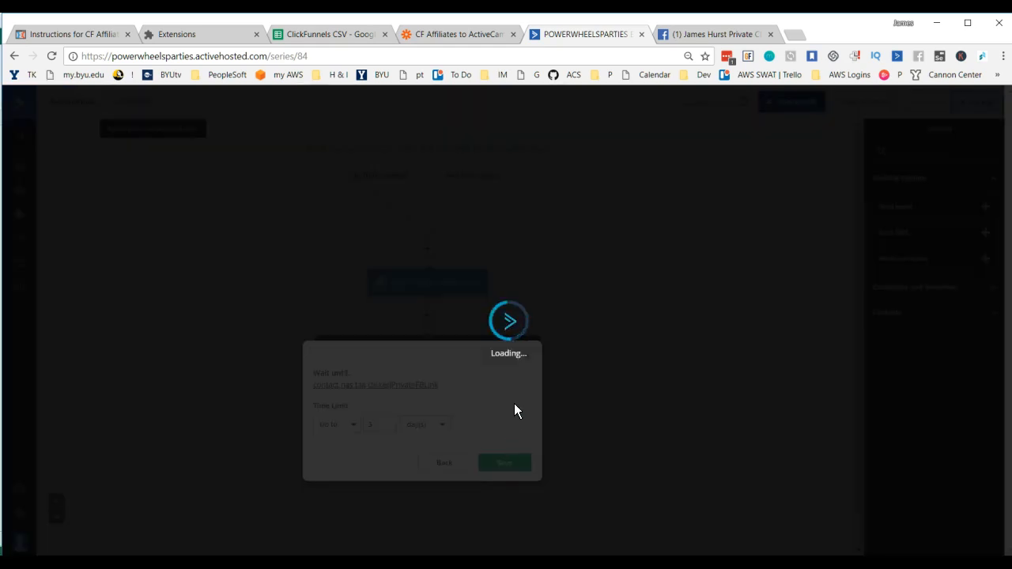
Step: Add an If/Else action below the tag wait and try to set its condition to Tag Exists clickedPrivateFBLink
scroll(566, 383, down, 1)
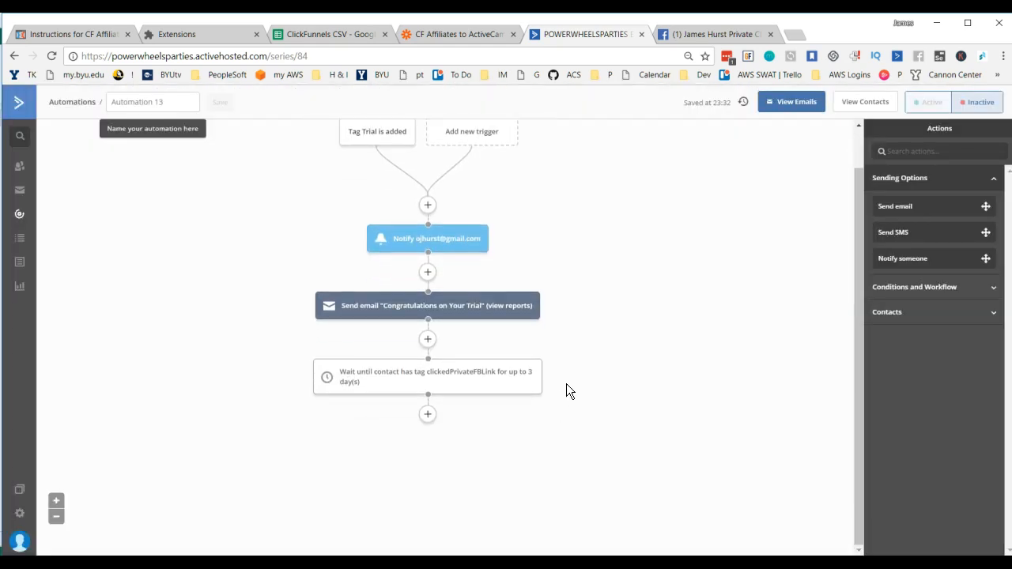
click(427, 416)
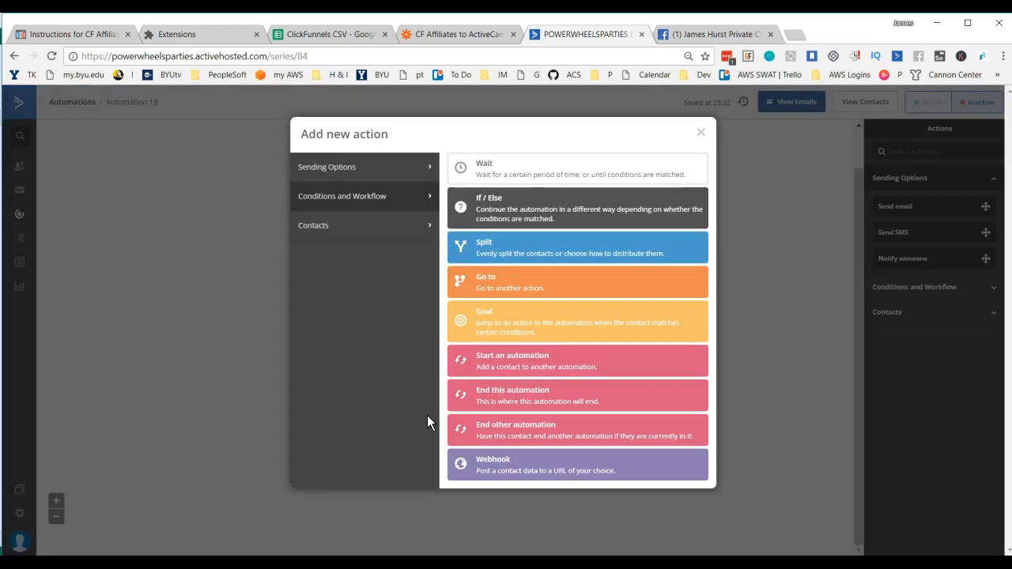
click(508, 202)
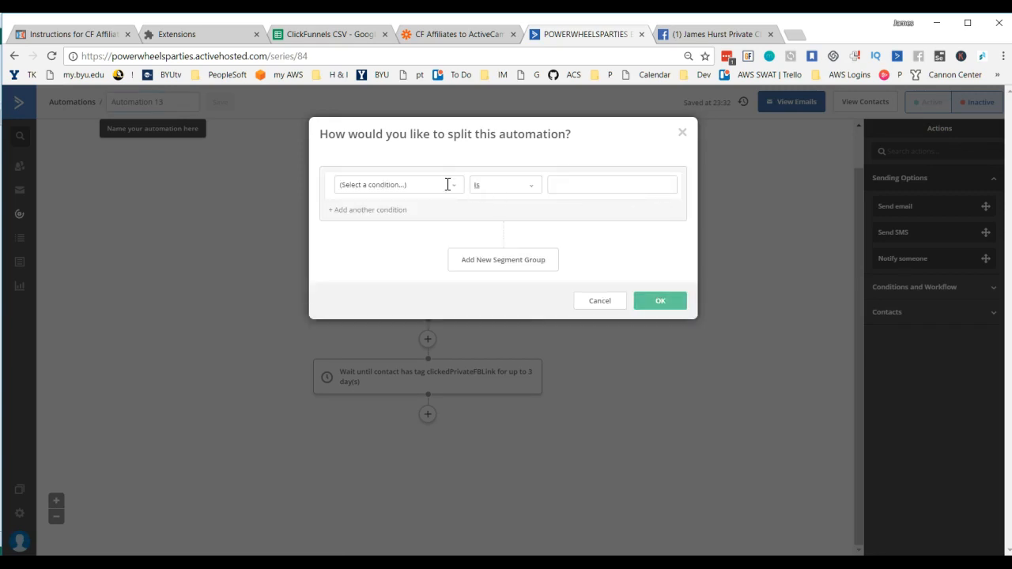
click(447, 185)
click(357, 311)
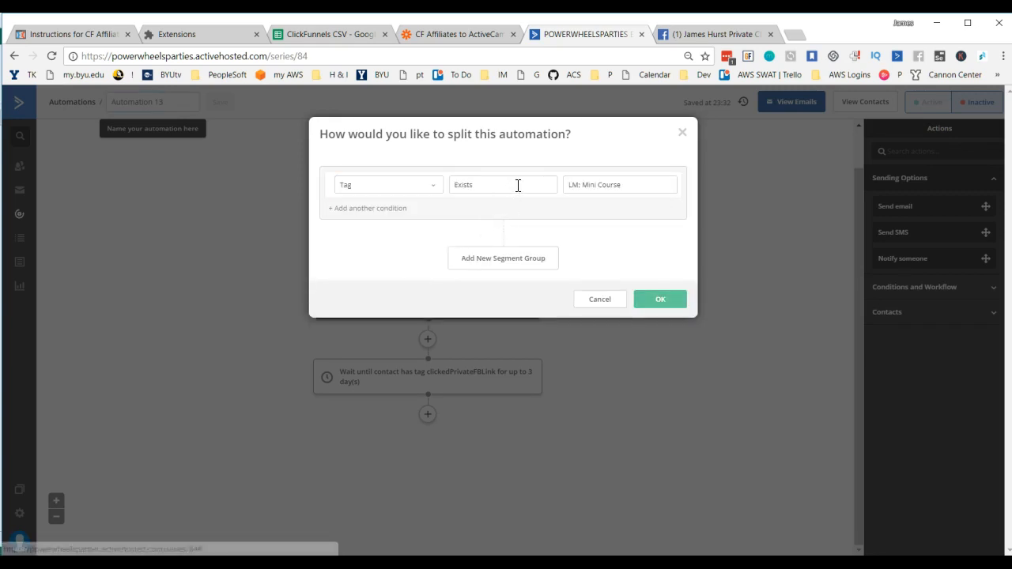
click(623, 185)
text(clickedPrivateFBLink)
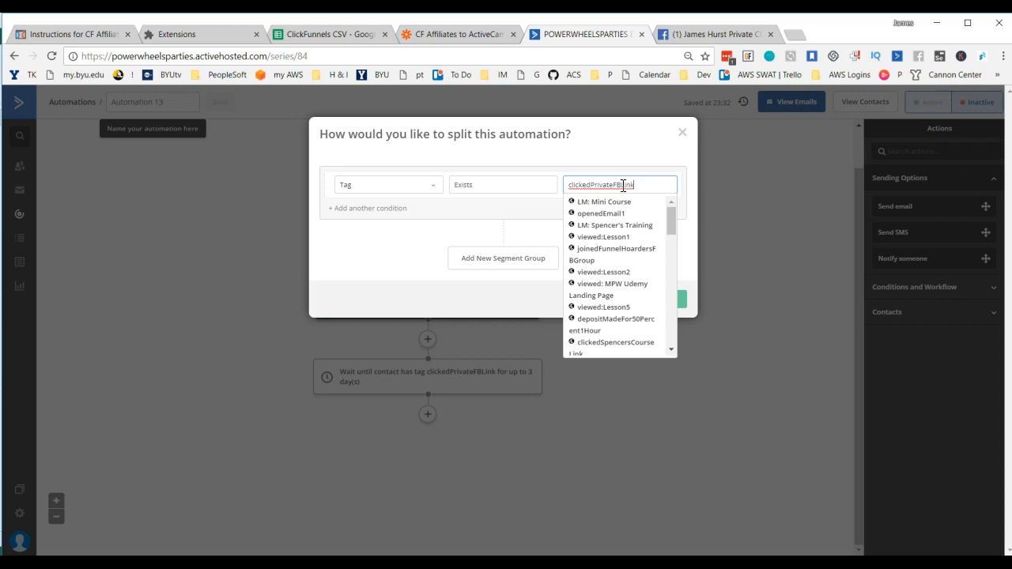
click(667, 299)
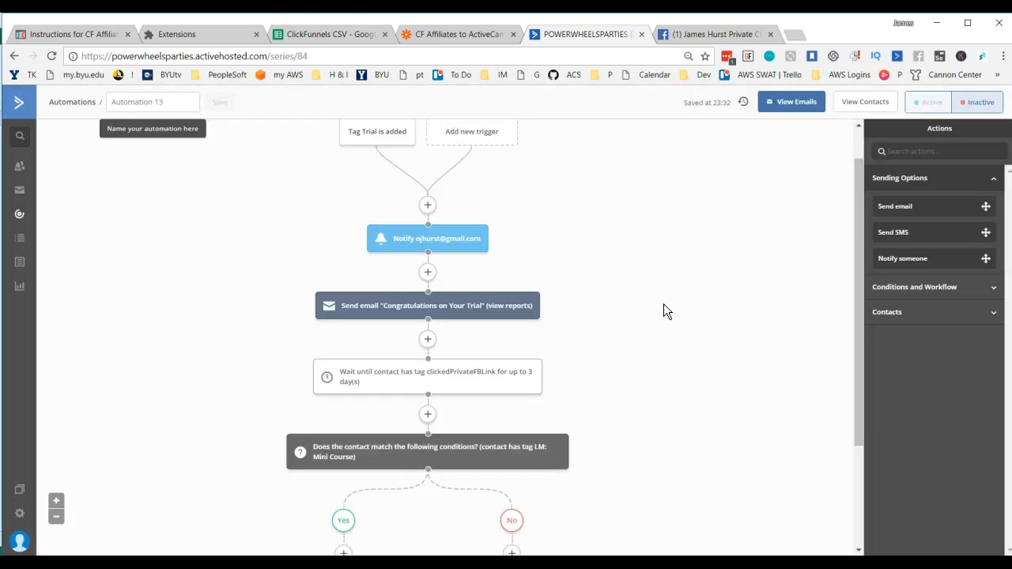
Step: Edit the If/Else action's condition so that it checks for the tag clickedPrivateFBLink
scroll(564, 370, down, 2)
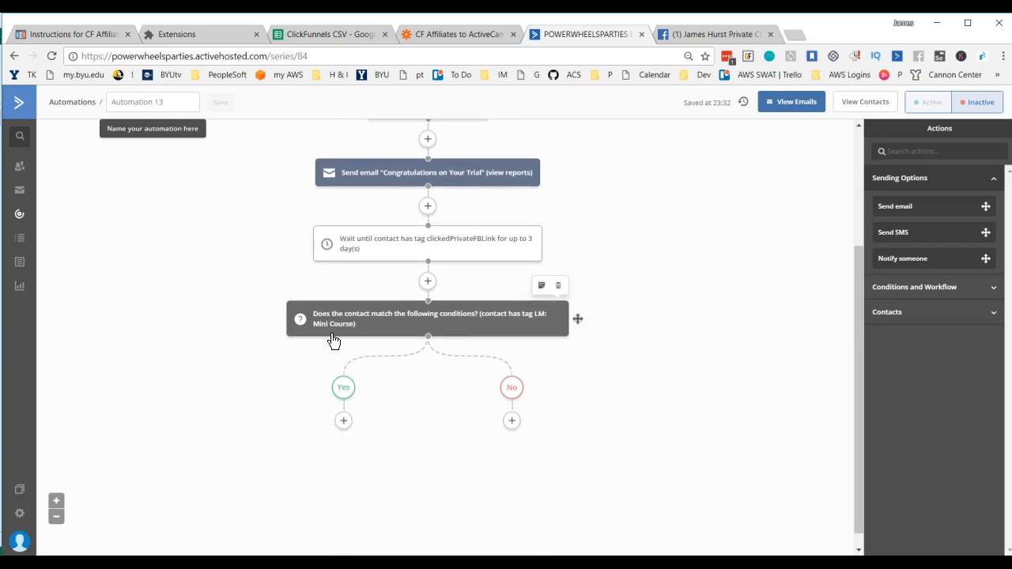
click(424, 320)
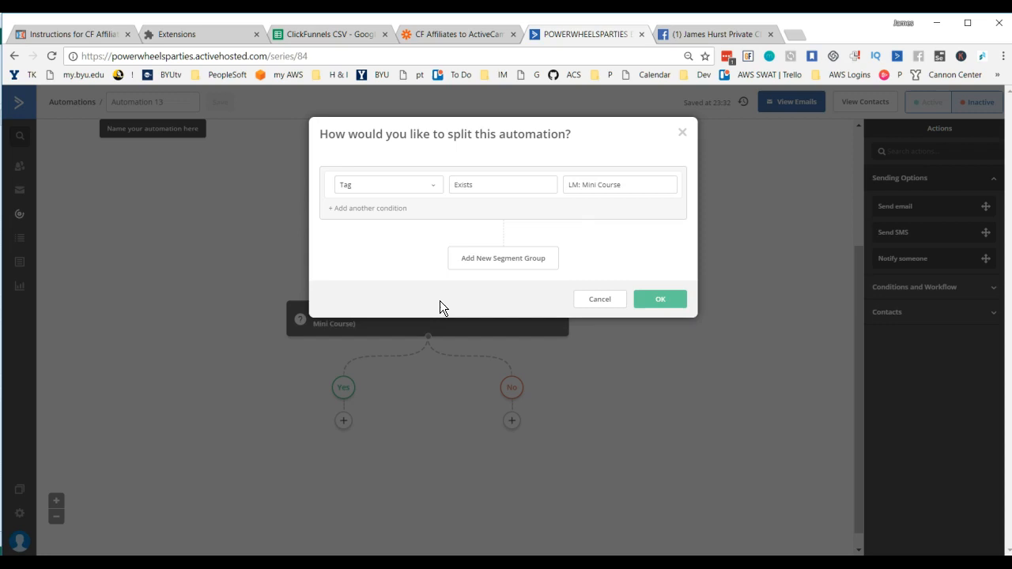
click(637, 187)
text(clickedPrivateFBLink)
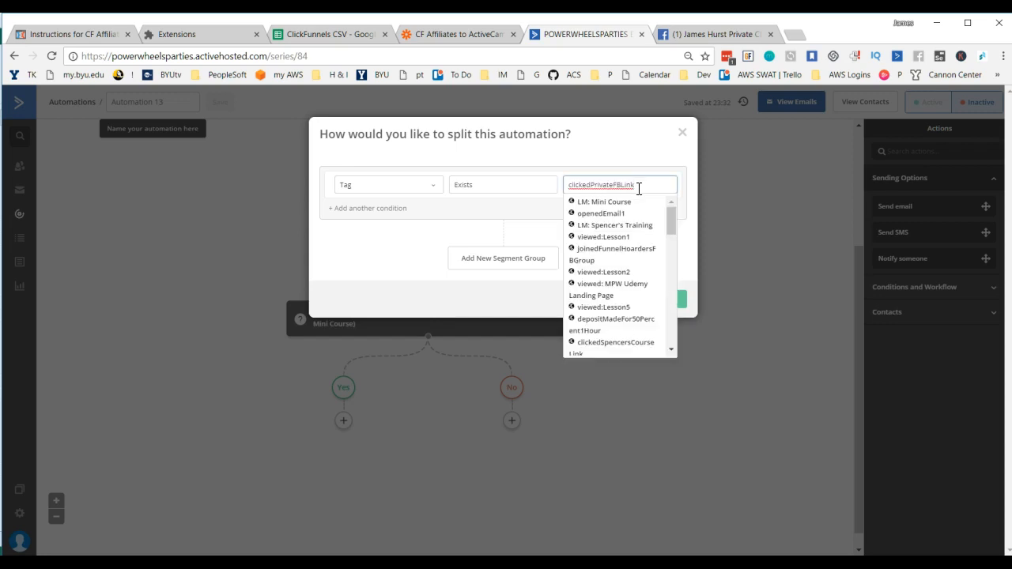
click(657, 303)
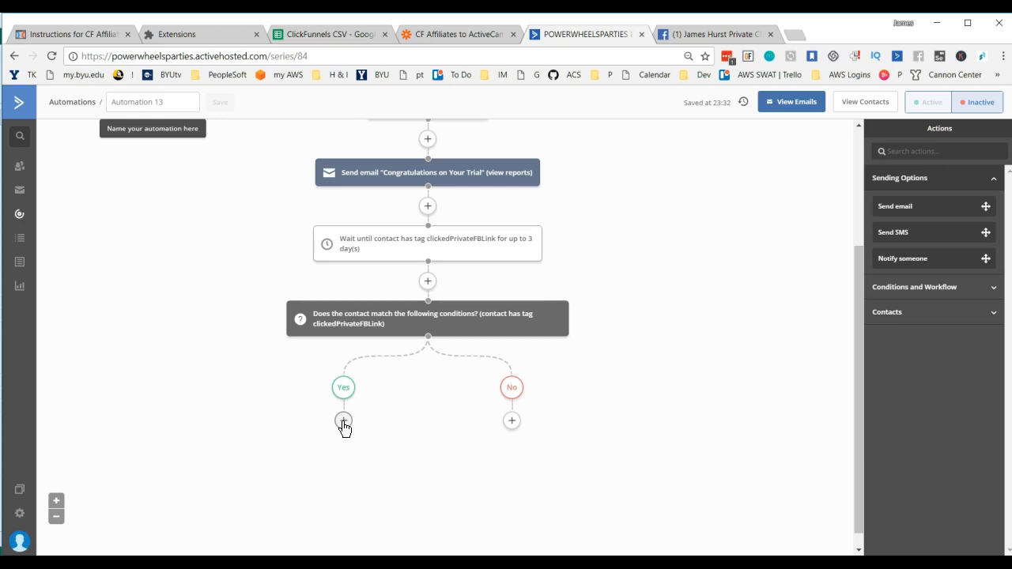
Step: Review the flow from the owner notification through the email and wait to the If/Else action's Yes and No branches
scroll(369, 418, up, 2)
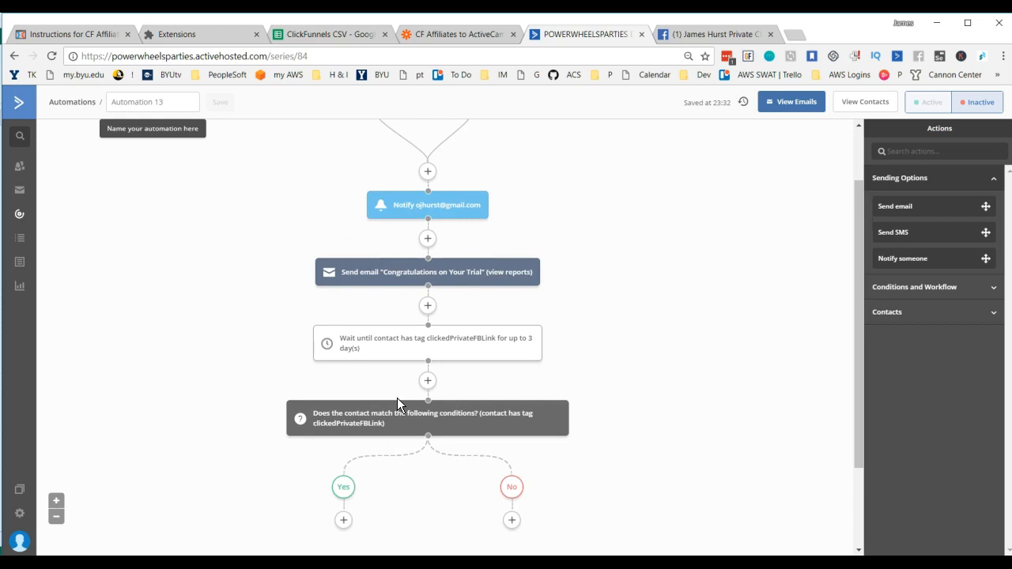
scroll(397, 398, down, 2)
scroll(433, 304, up, 2)
scroll(407, 383, down, 2)
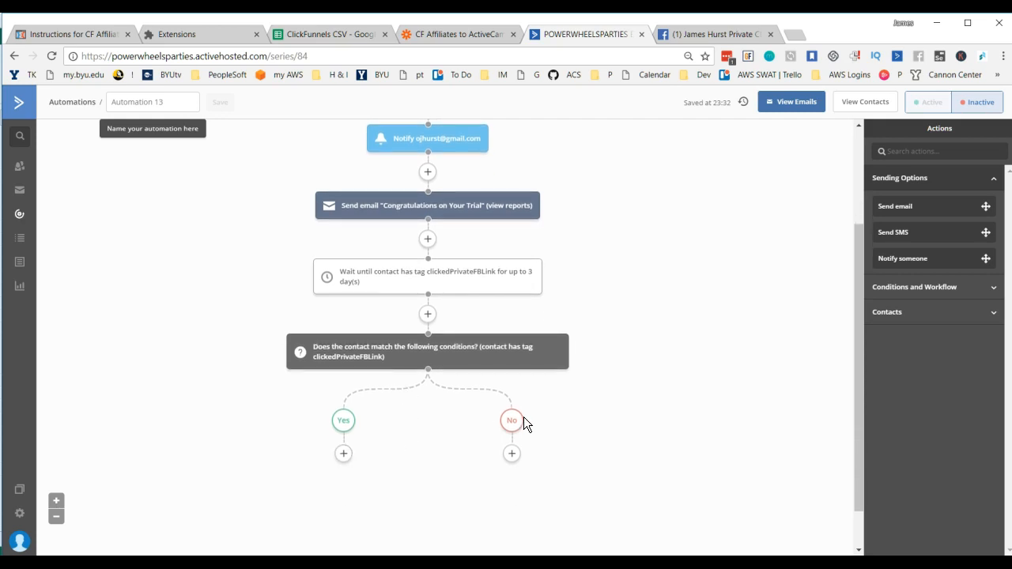
click(511, 454)
scroll(406, 424, down, 1)
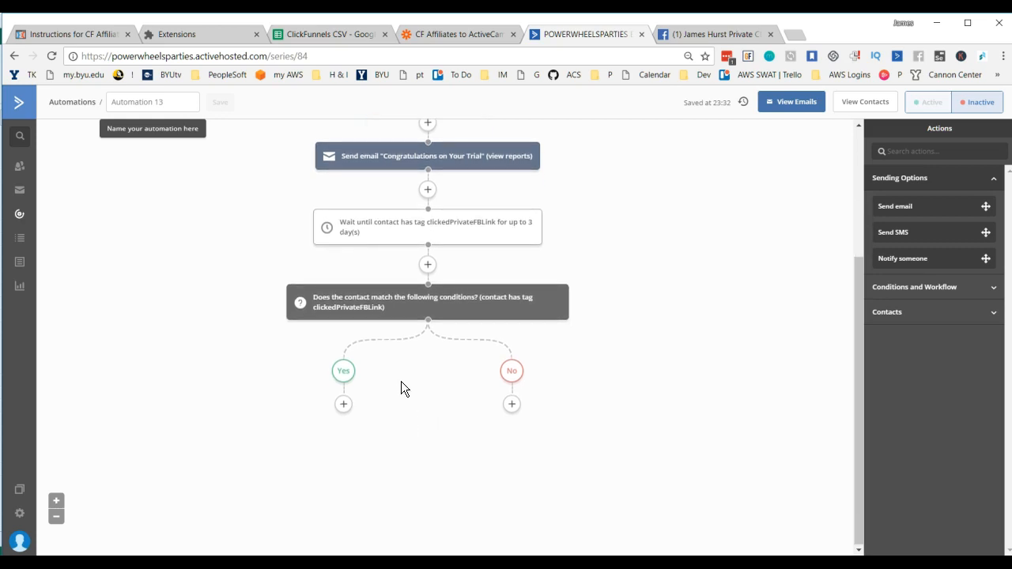
scroll(418, 385, up, 1)
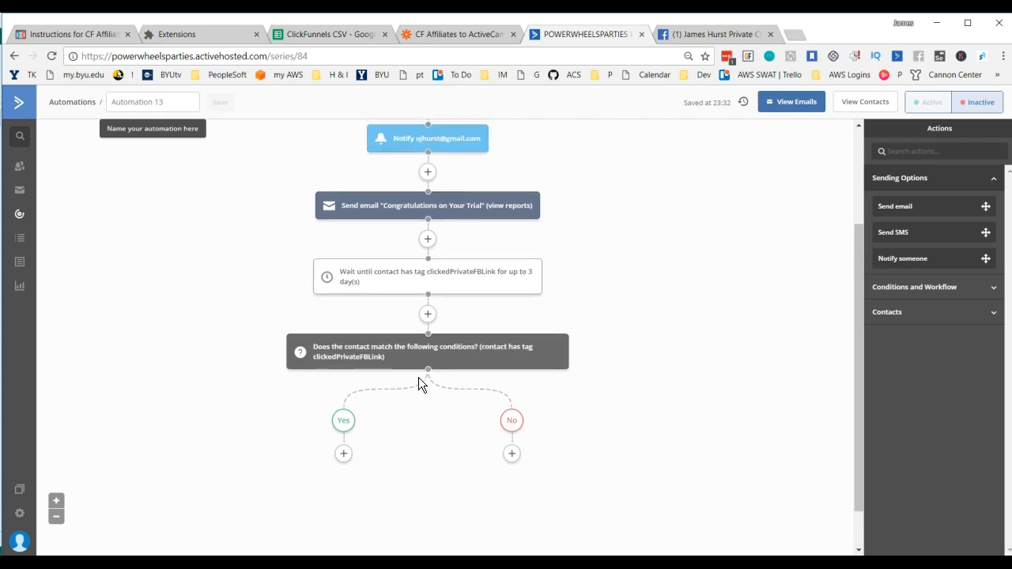
scroll(407, 443, down, 1)
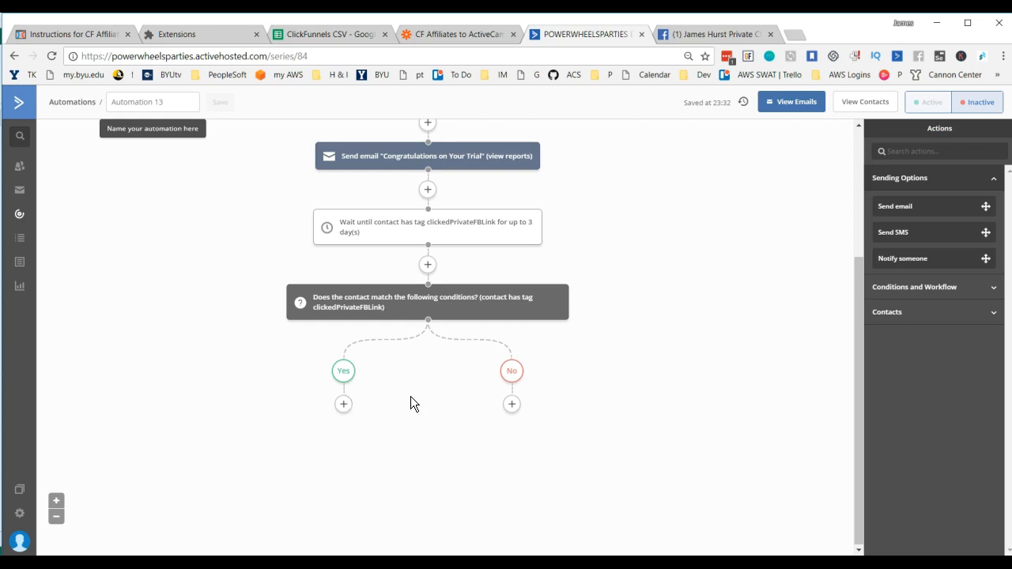
Step: Add a 14-day Wait action between the owner notification and the "Congratulations on Your Trial" email
scroll(410, 396, up, 1)
scroll(410, 396, up, 1)
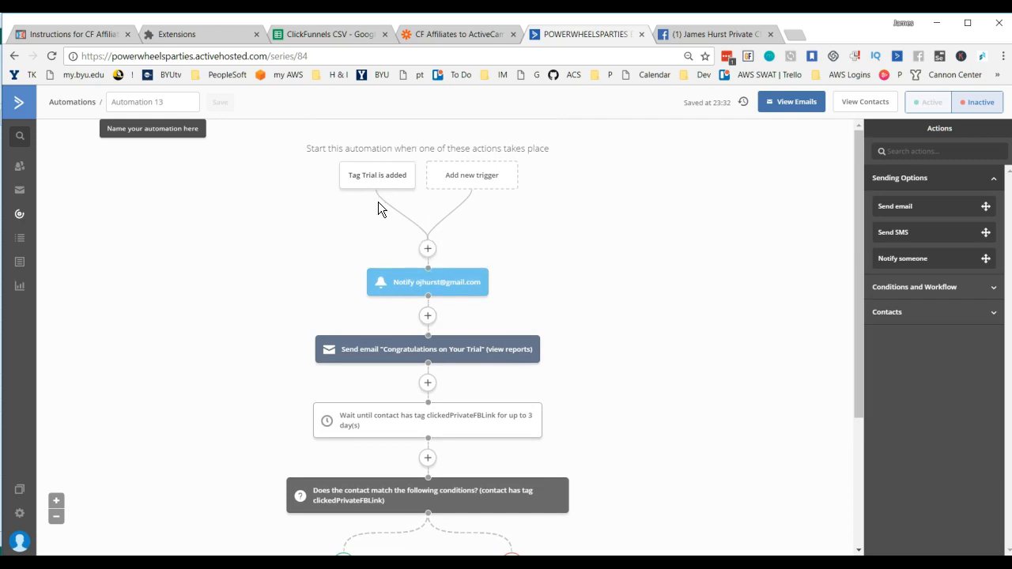
click(427, 316)
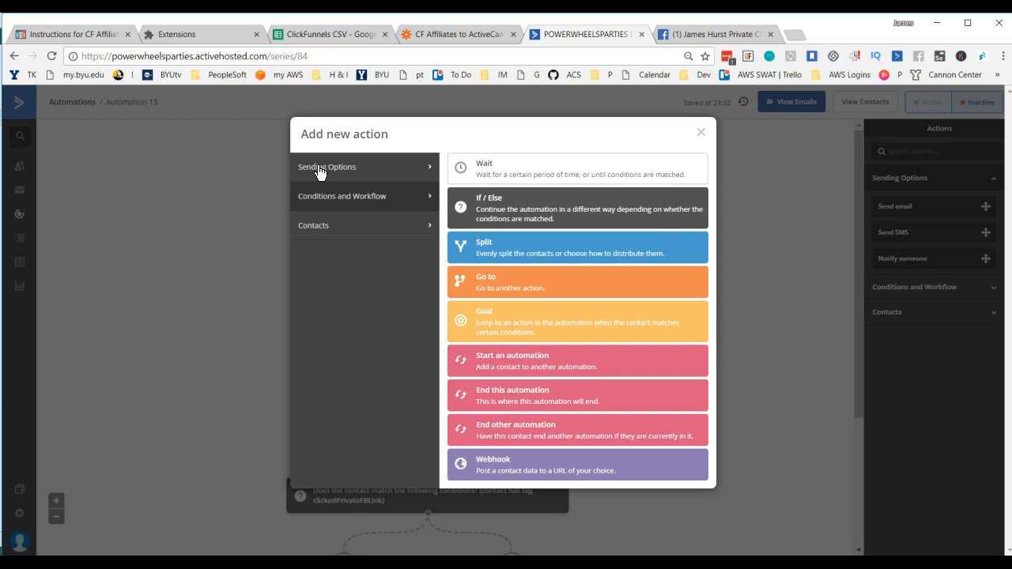
click(491, 169)
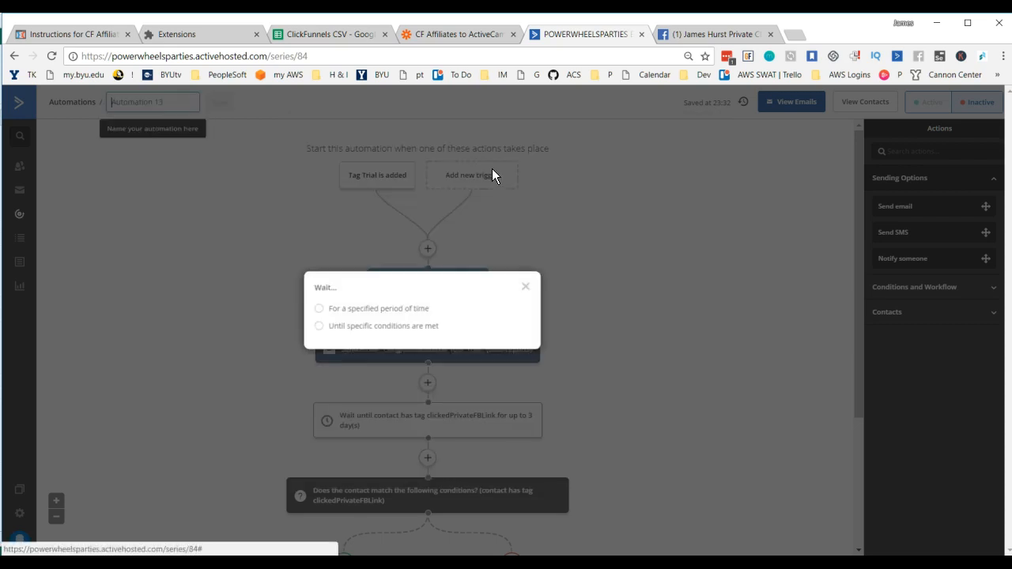
click(318, 309)
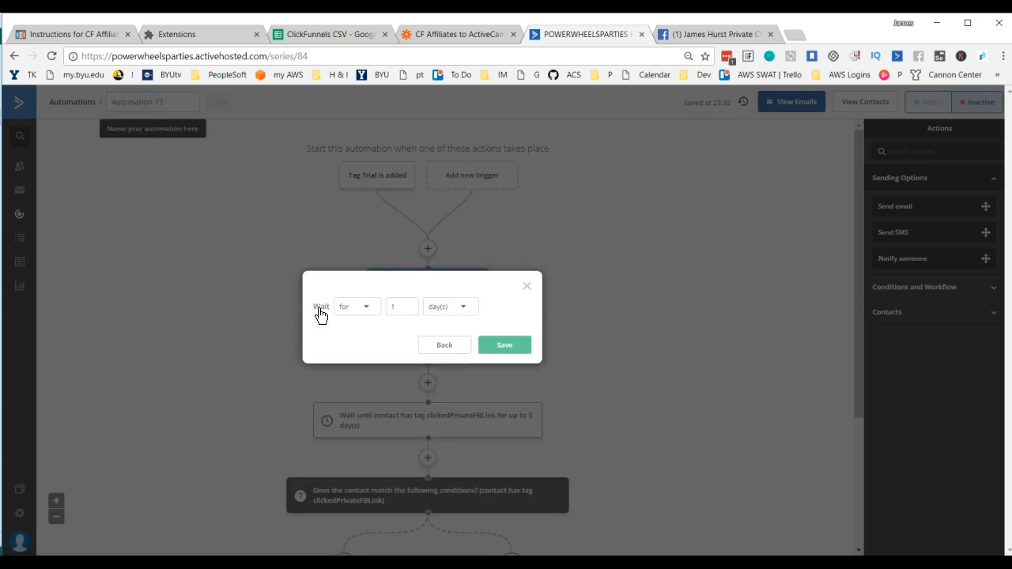
click(402, 313)
double_click(391, 305)
text(14)
click(508, 346)
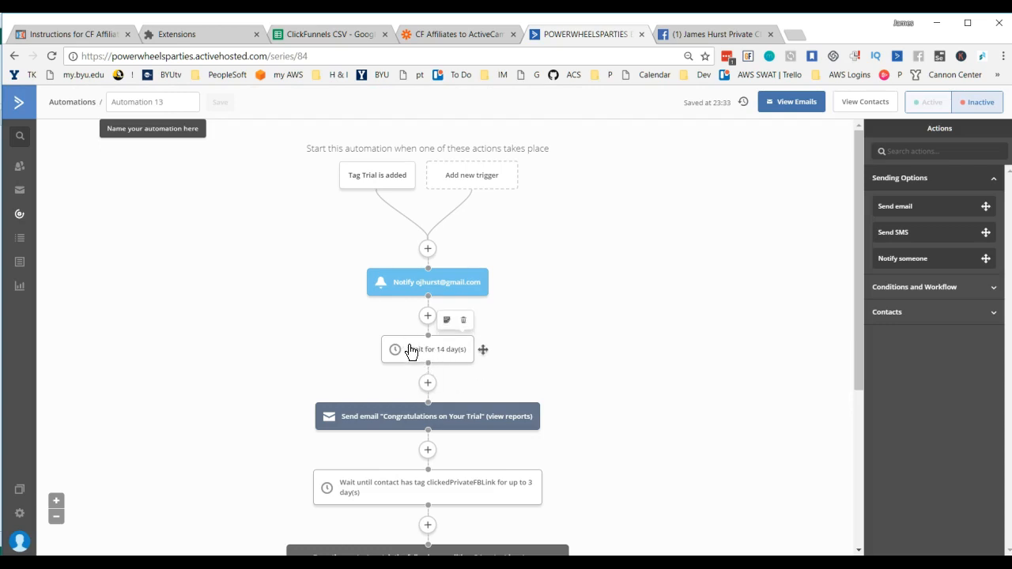
Step: Check the order of the automation's actions from the 14-day wait down to the Yes and No branches
scroll(569, 332, down, 1)
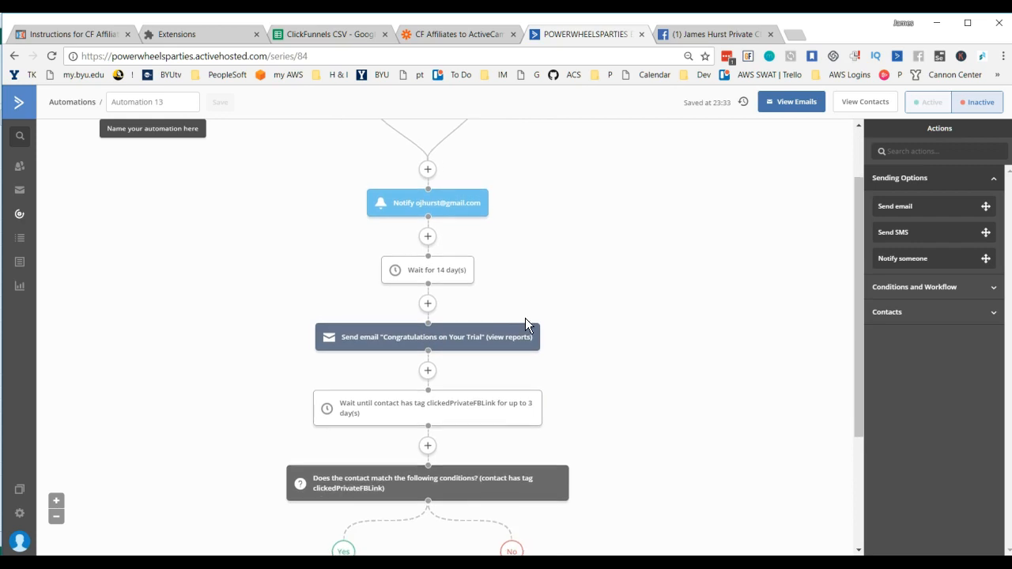
scroll(506, 312, up, 1)
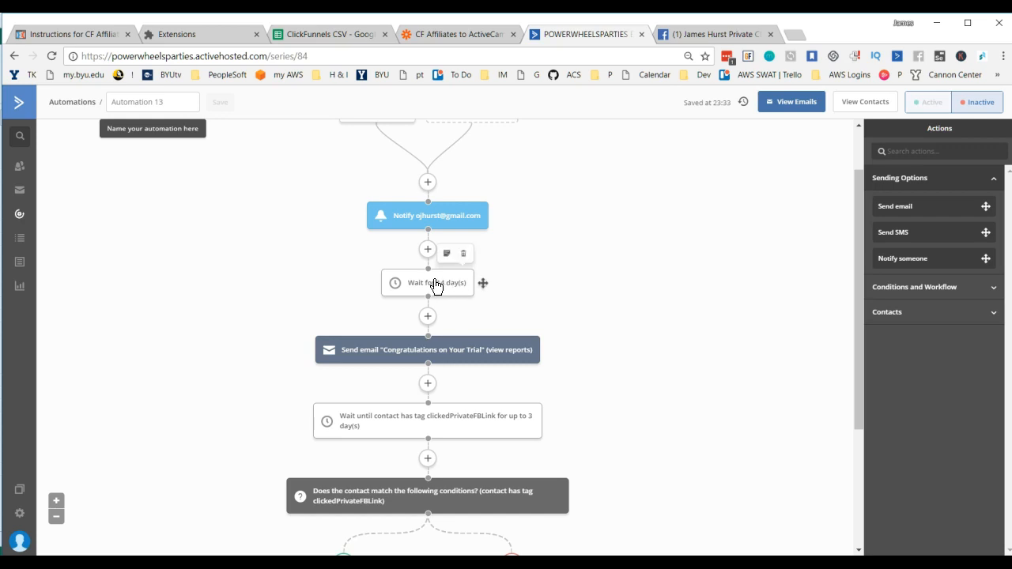
scroll(535, 278, up, 1)
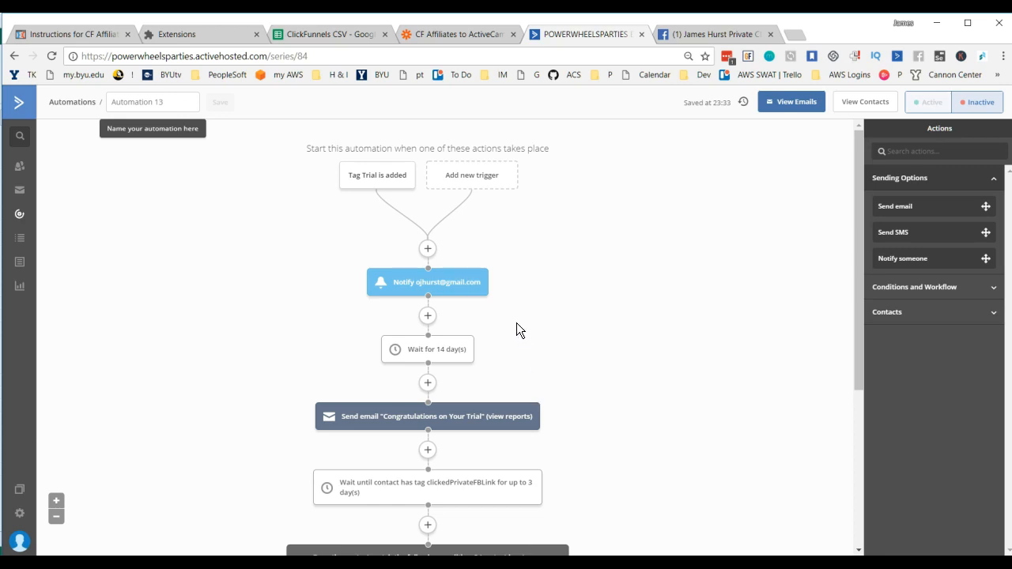
scroll(516, 322, down, 3)
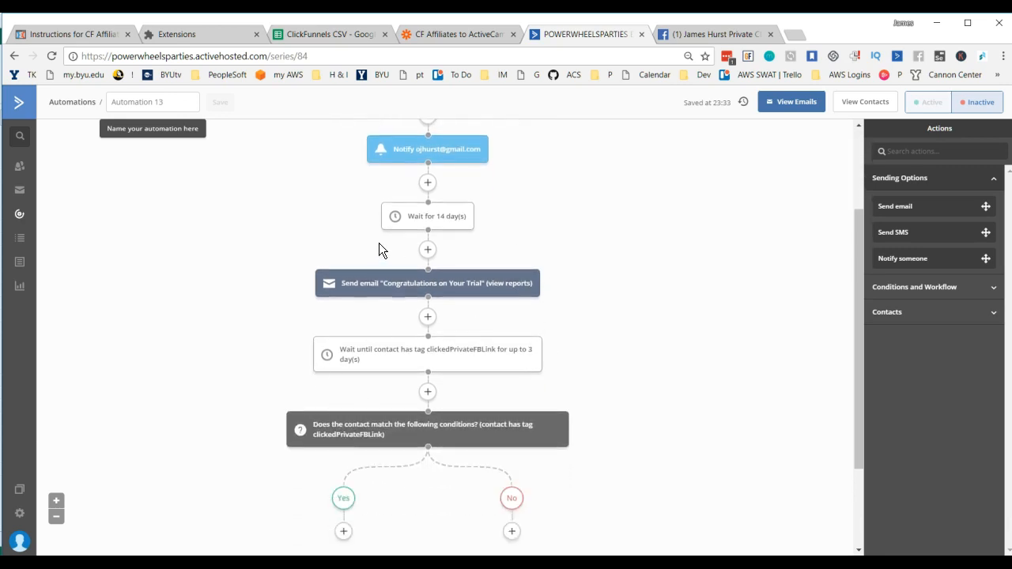
mouse_move(437, 275)
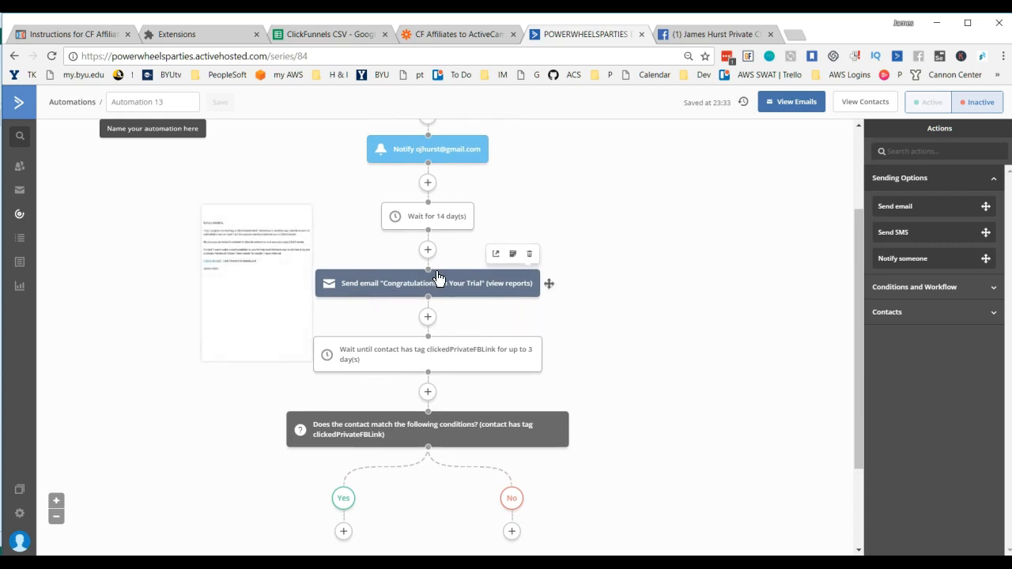
scroll(315, 269, down, 3)
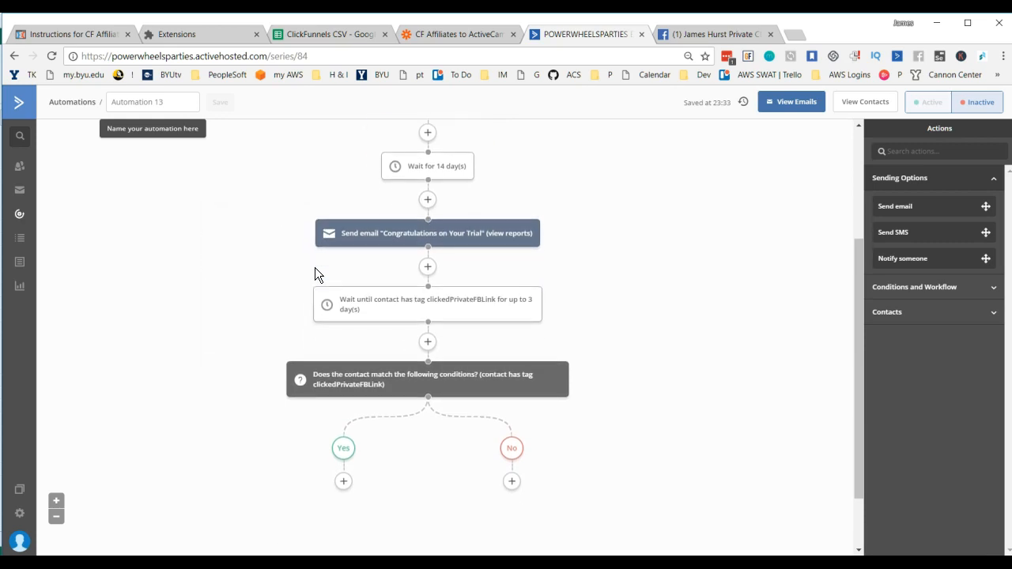
scroll(315, 275, down, 1)
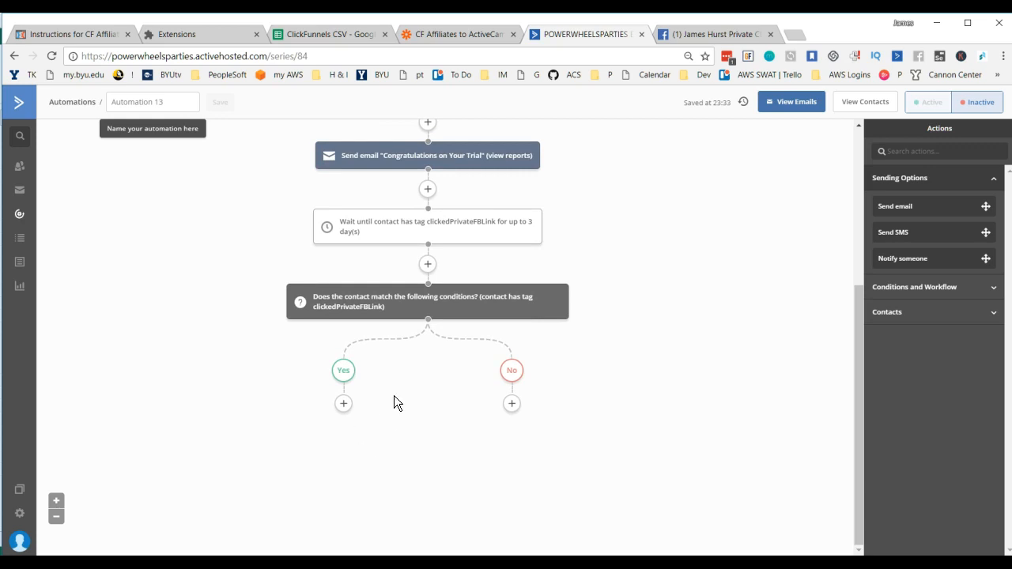
Step: Delete the 14-day Wait action above the "Congratulations on Your Trial" email
scroll(470, 320, up, 4)
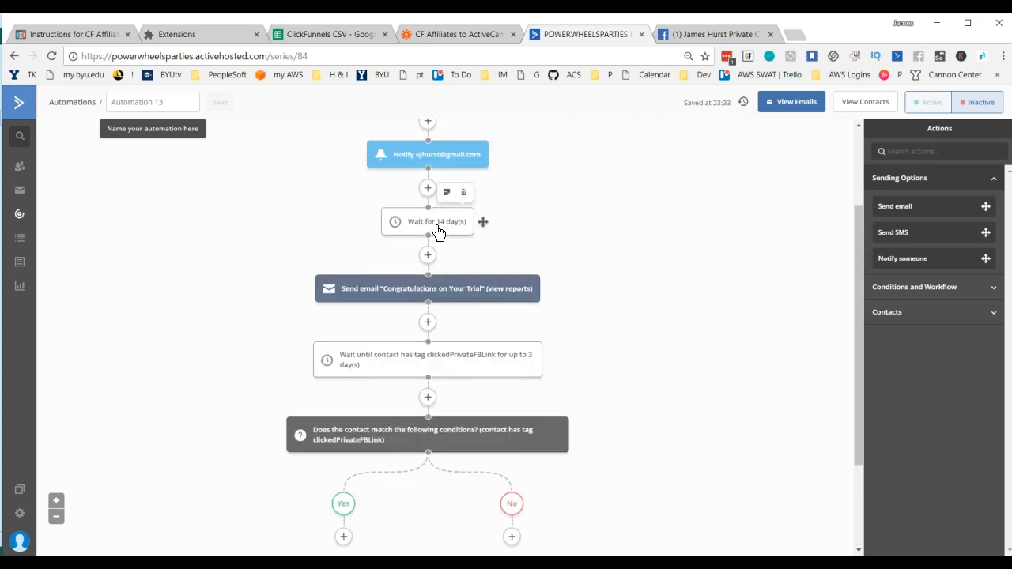
click(464, 193)
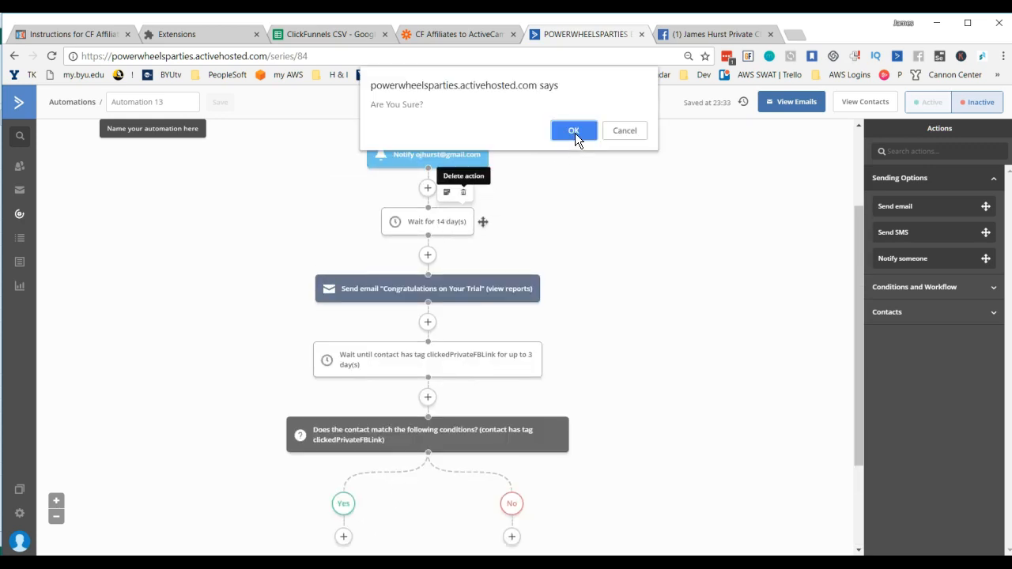
click(574, 132)
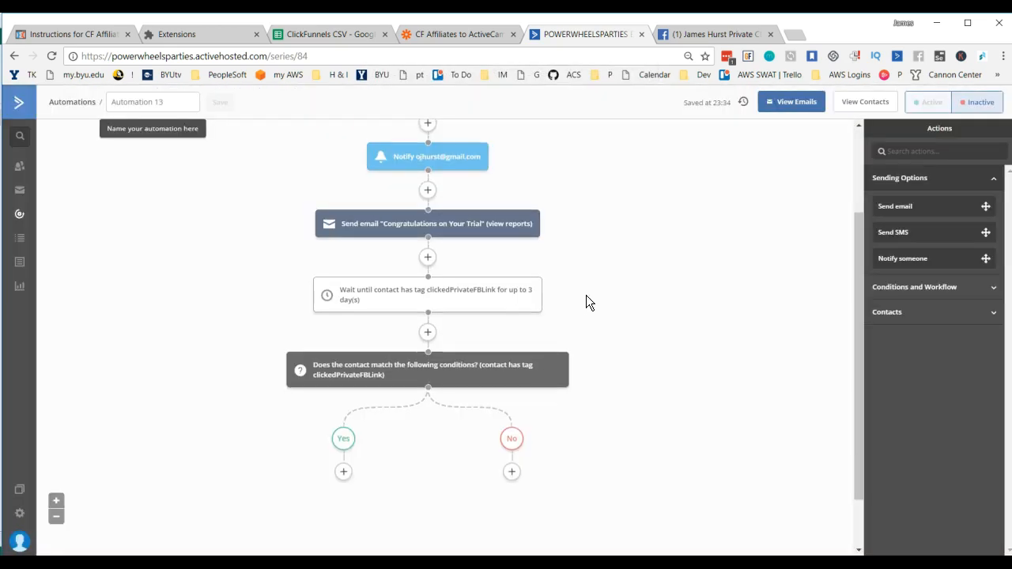
scroll(586, 295, up, 3)
mouse_move(377, 185)
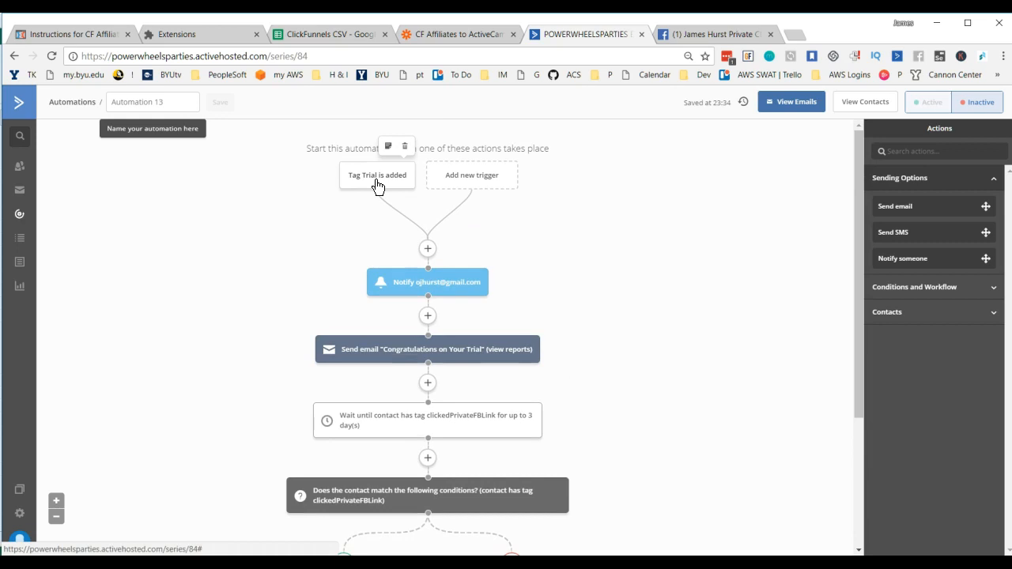
scroll(514, 366, down, 3)
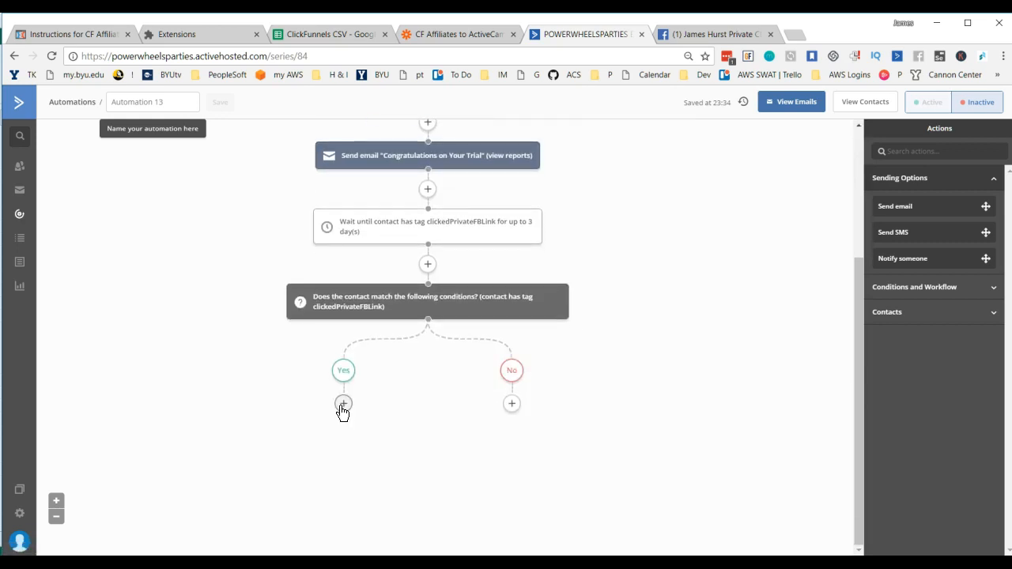
Step: Delete the If/Else action that checks for the clickedPrivateFBLink tag, along with its Yes and No branches
scroll(420, 391, up, 1)
mouse_move(399, 332)
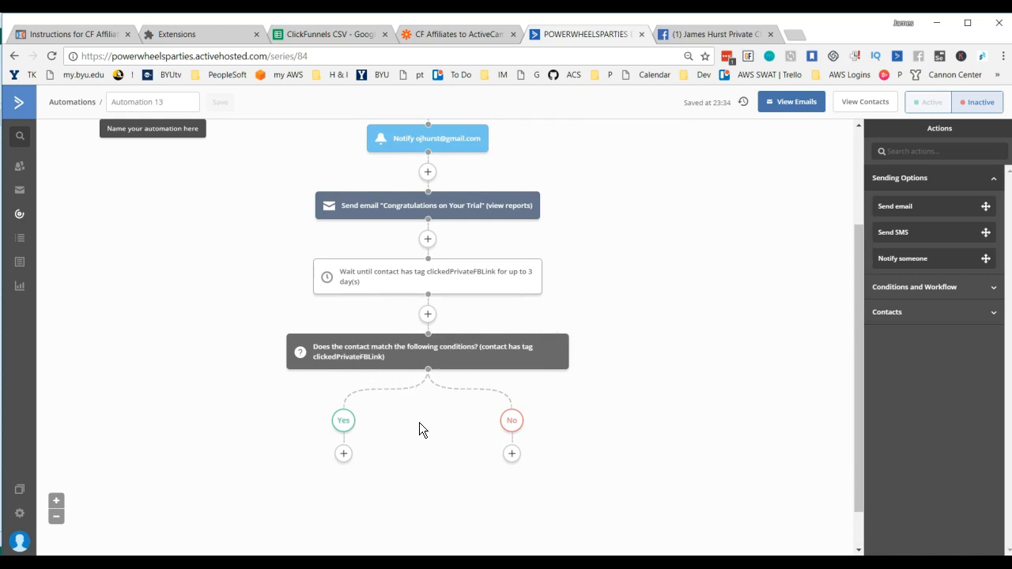
scroll(409, 427, up, 1)
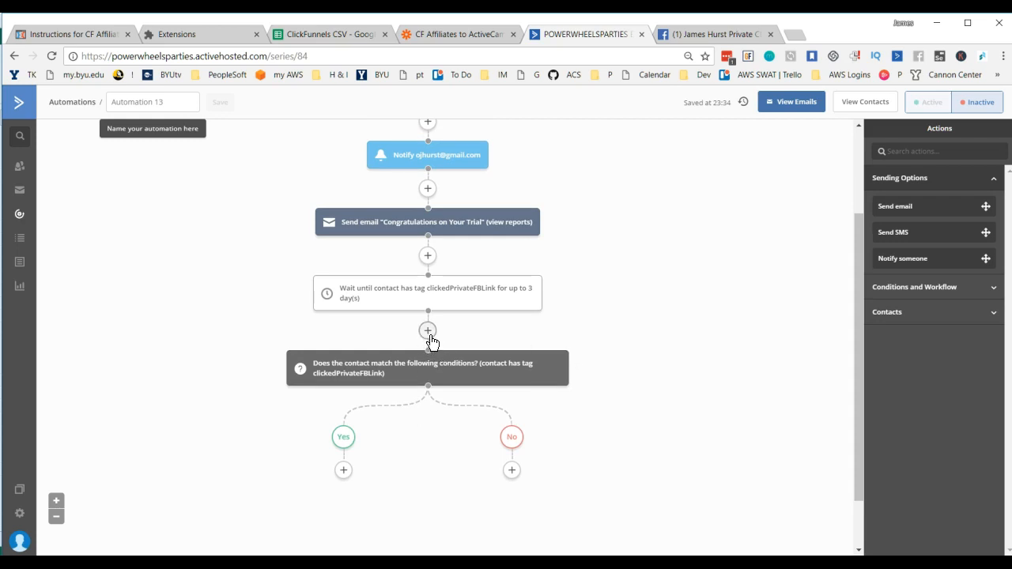
mouse_move(431, 362)
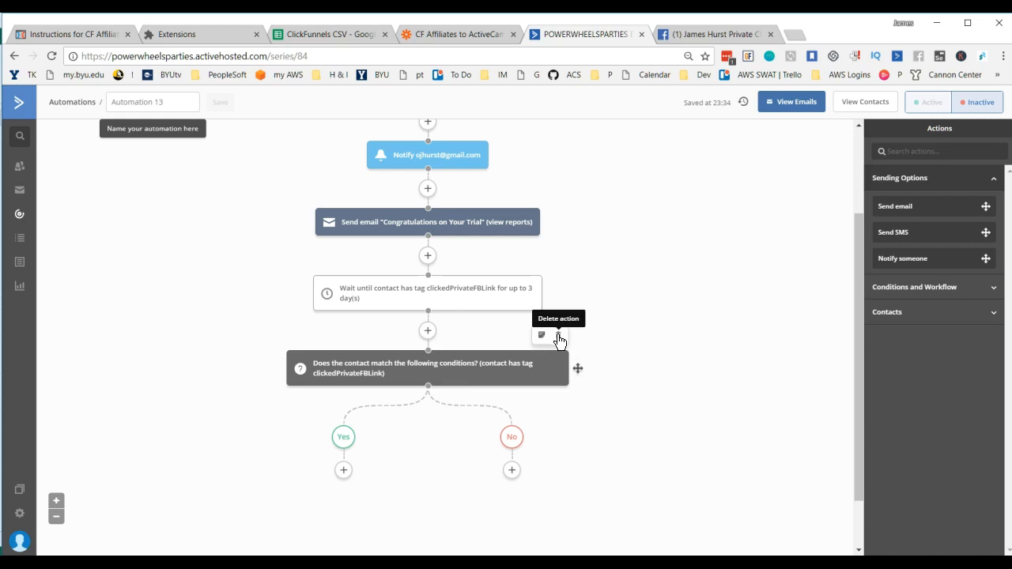
click(559, 340)
click(572, 132)
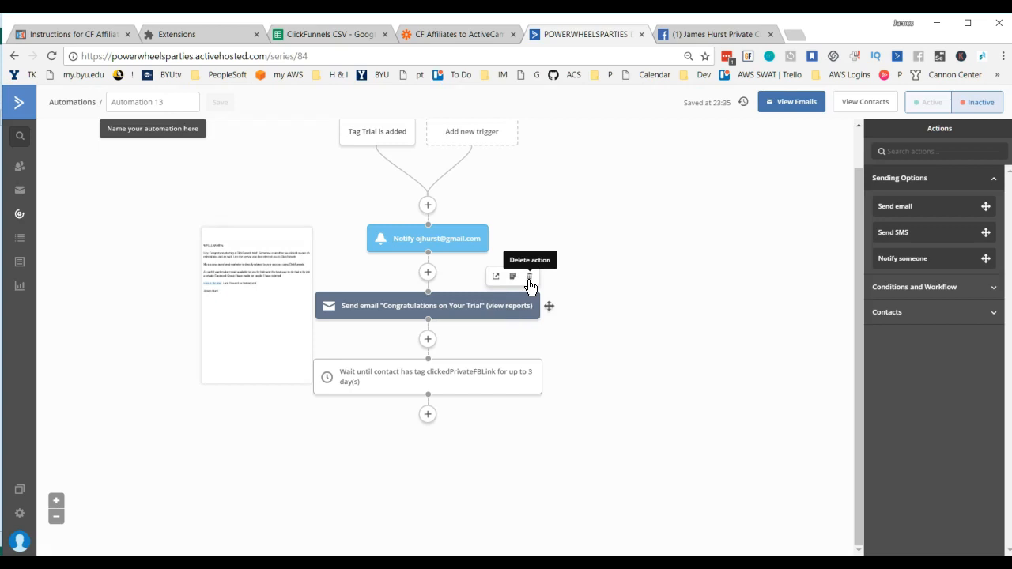
Step: Delete the Wait action that holds contacts until they have the clickedPrivateFBLink tag
mouse_move(526, 370)
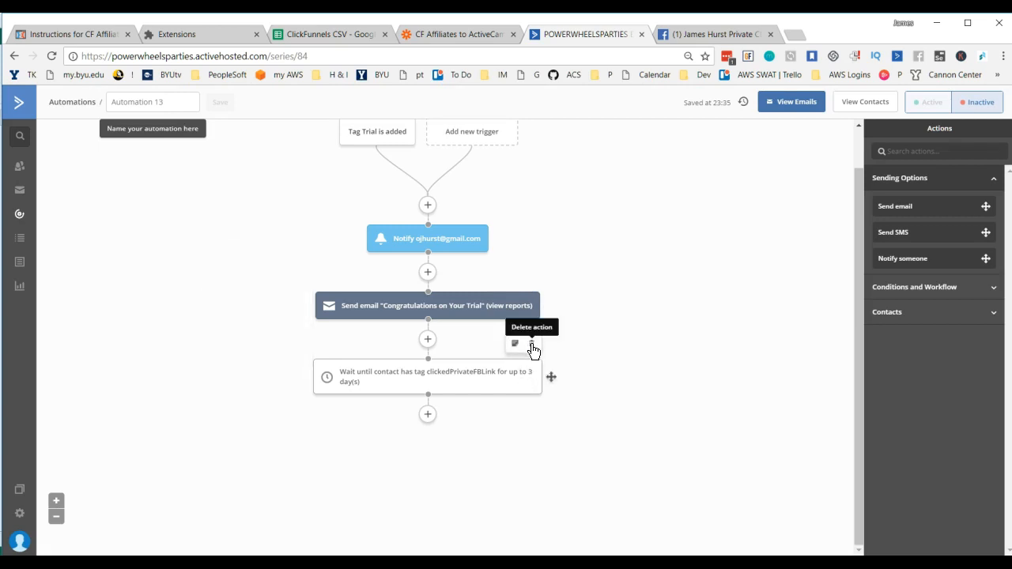
click(531, 346)
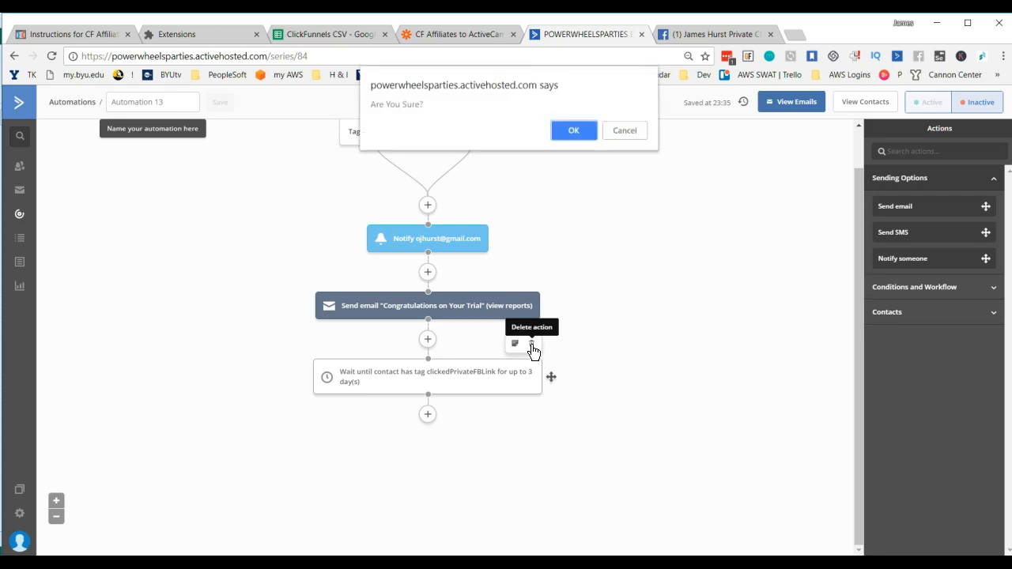
click(572, 131)
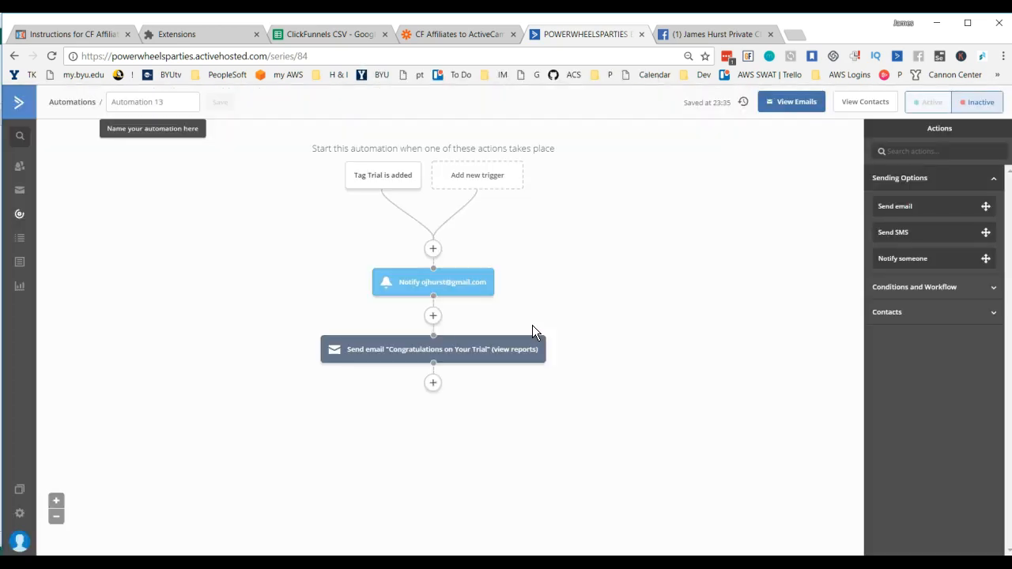
Step: Add a Wait action for a specified period of 14 days after the "Congratulations on Your Trial" email
click(432, 385)
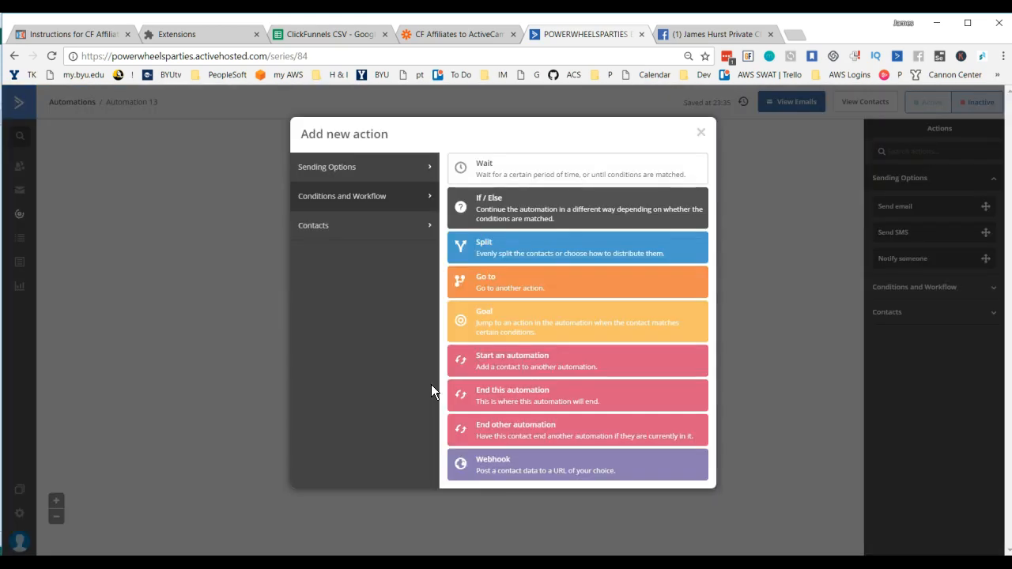
click(490, 174)
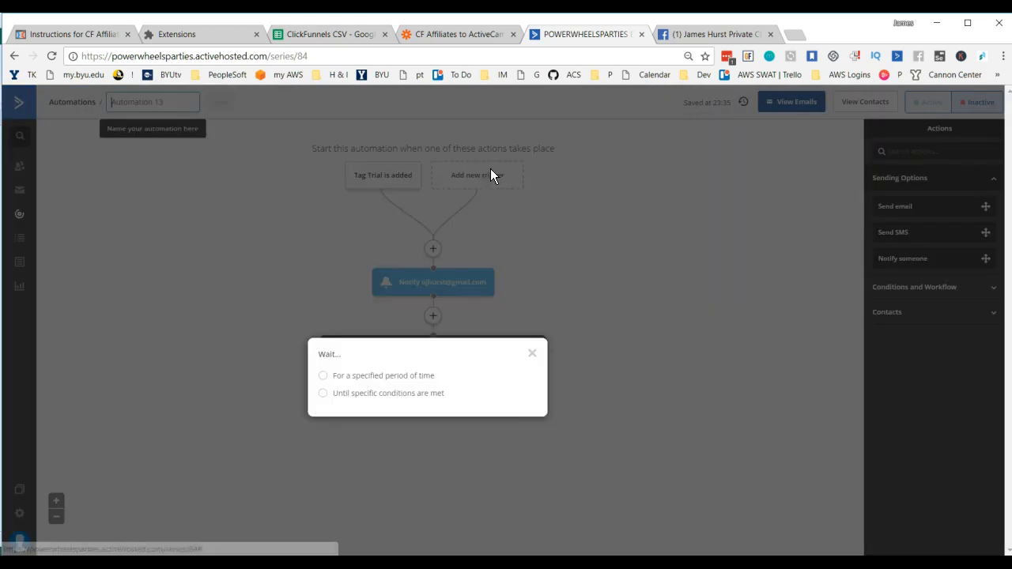
click(321, 376)
drag(408, 375, 396, 375)
text(14)
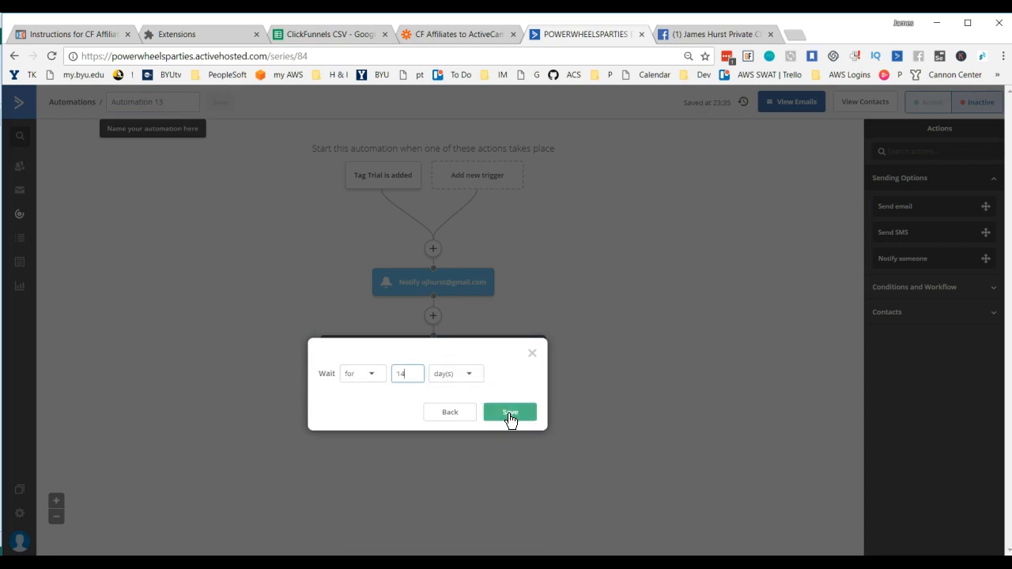
click(509, 413)
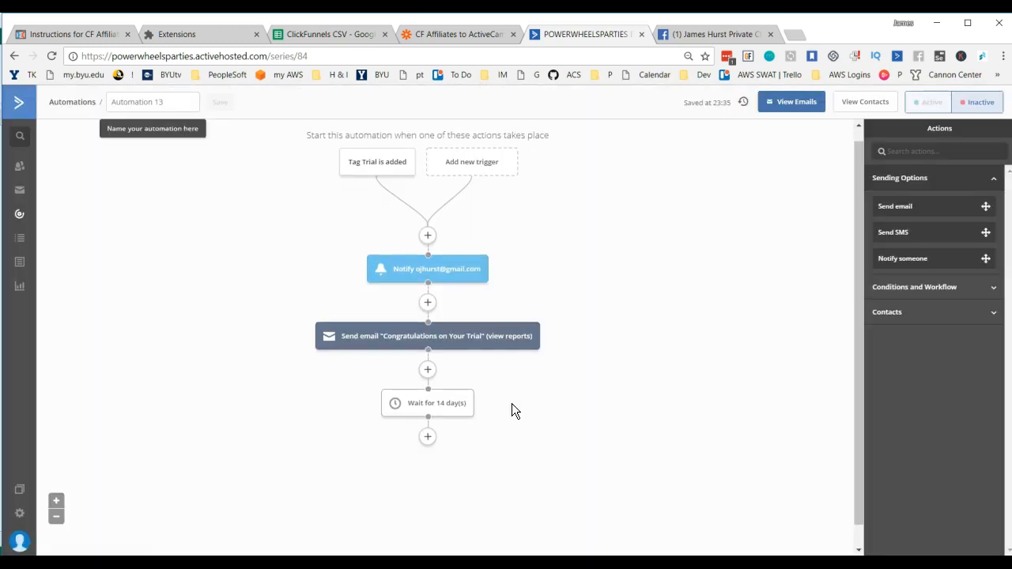
Step: Add a Notify someone action below the 14-day wait and enter the owner's email address as its recipient
scroll(474, 412, down, 1)
click(428, 415)
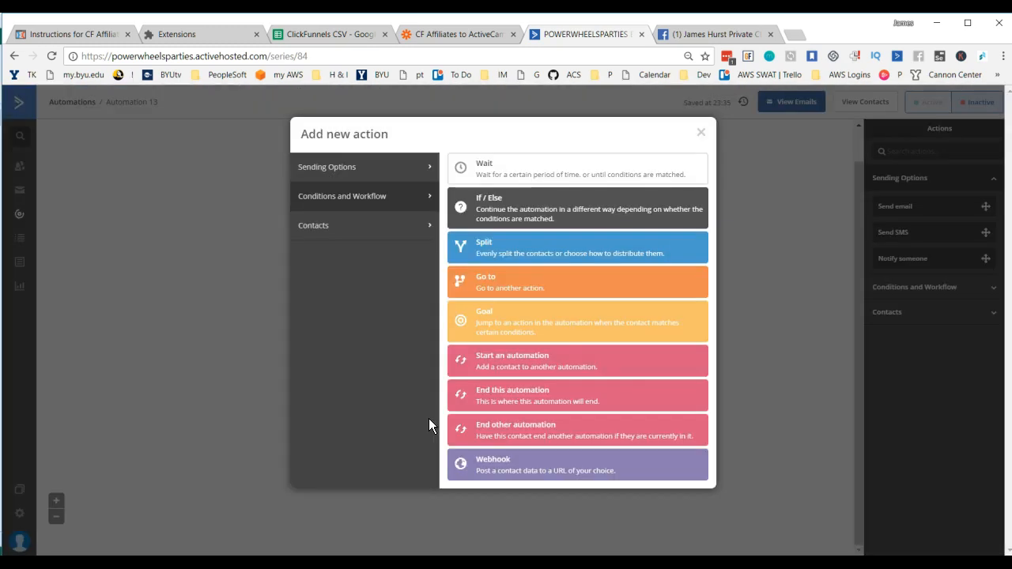
click(333, 176)
click(512, 236)
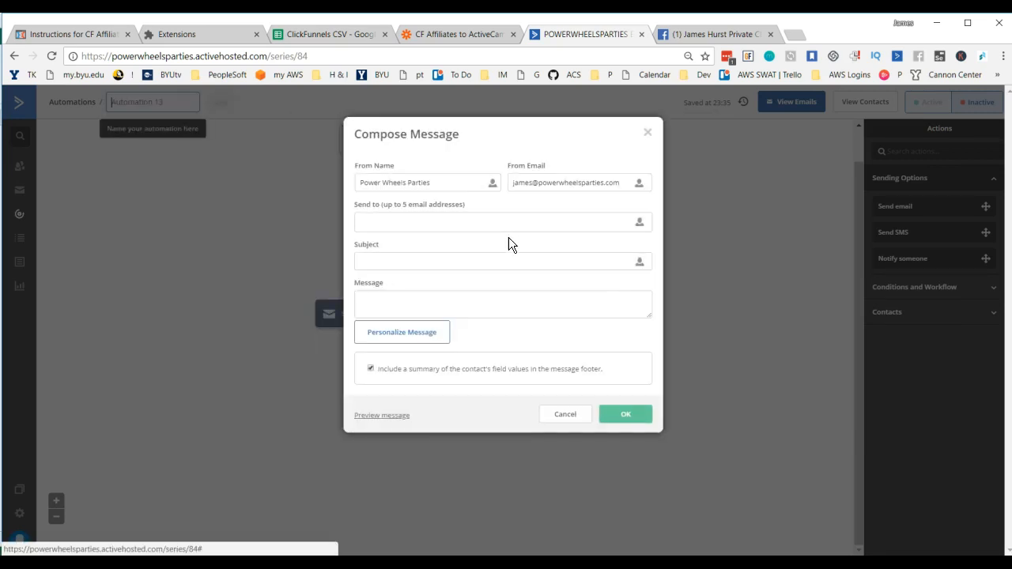
click(407, 228)
text(oj)
click(402, 236)
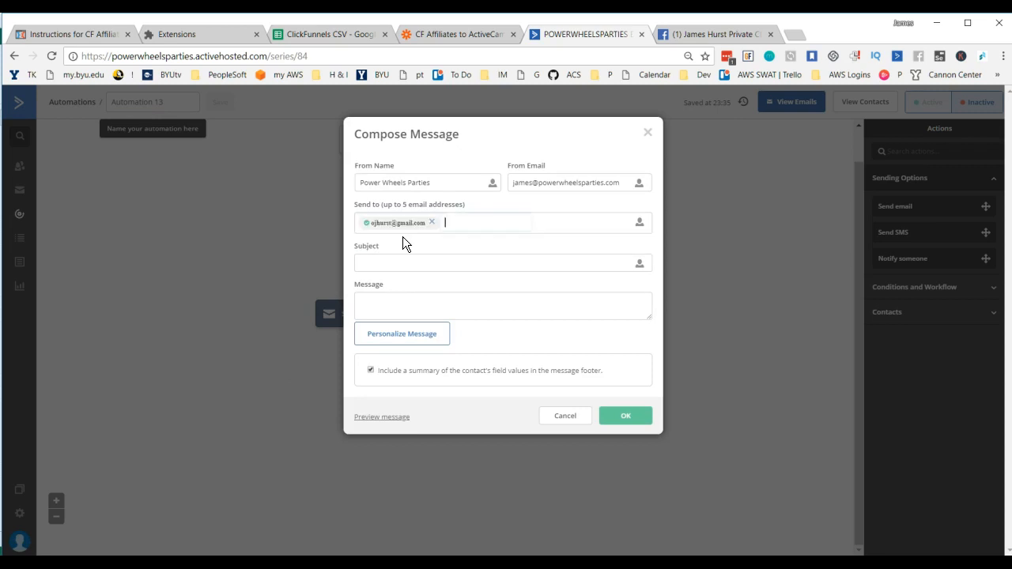
Step: Insert the Full Name contact field at the start of the notification's subject
click(399, 264)
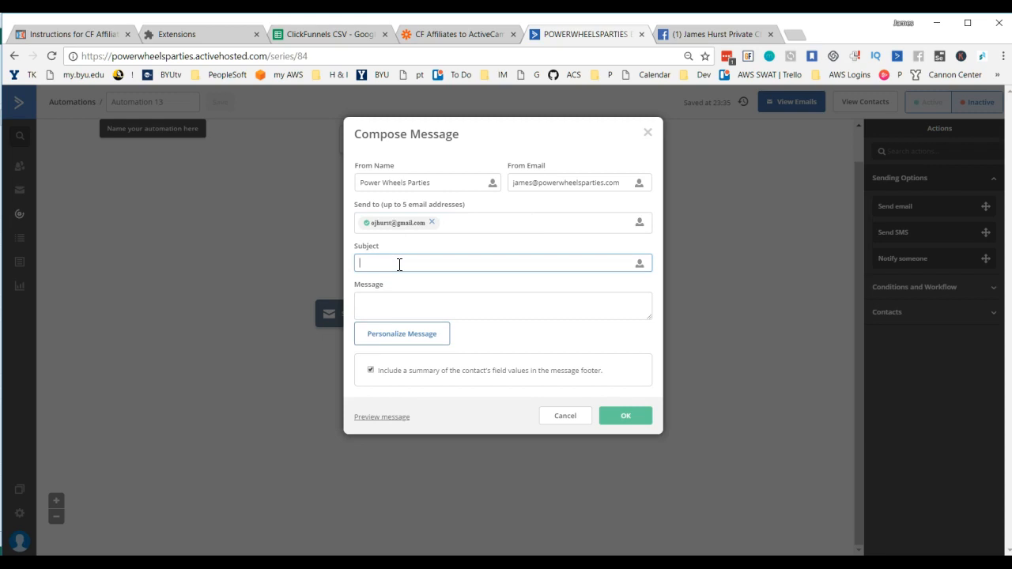
click(641, 266)
click(558, 312)
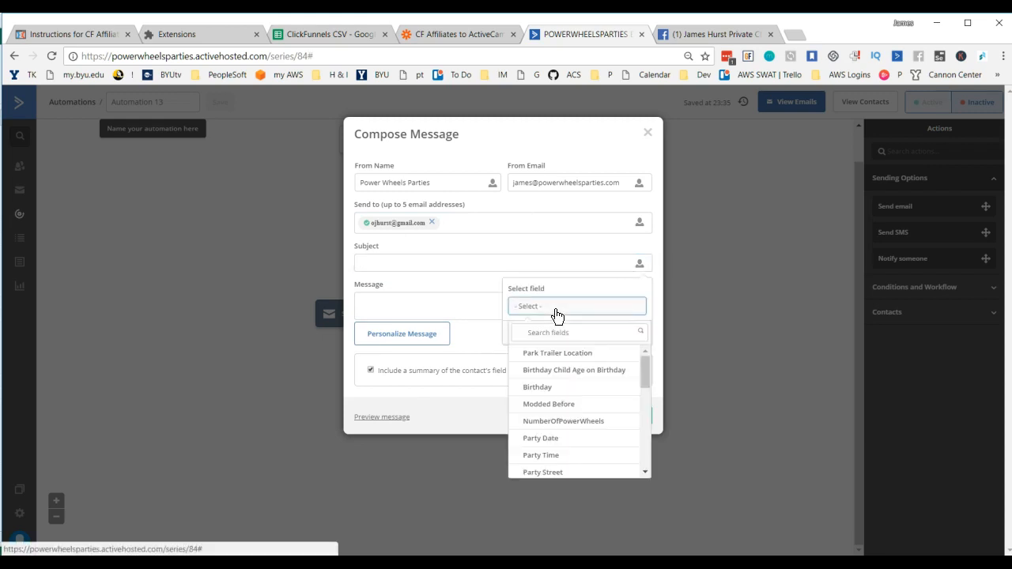
scroll(556, 399, down, 5)
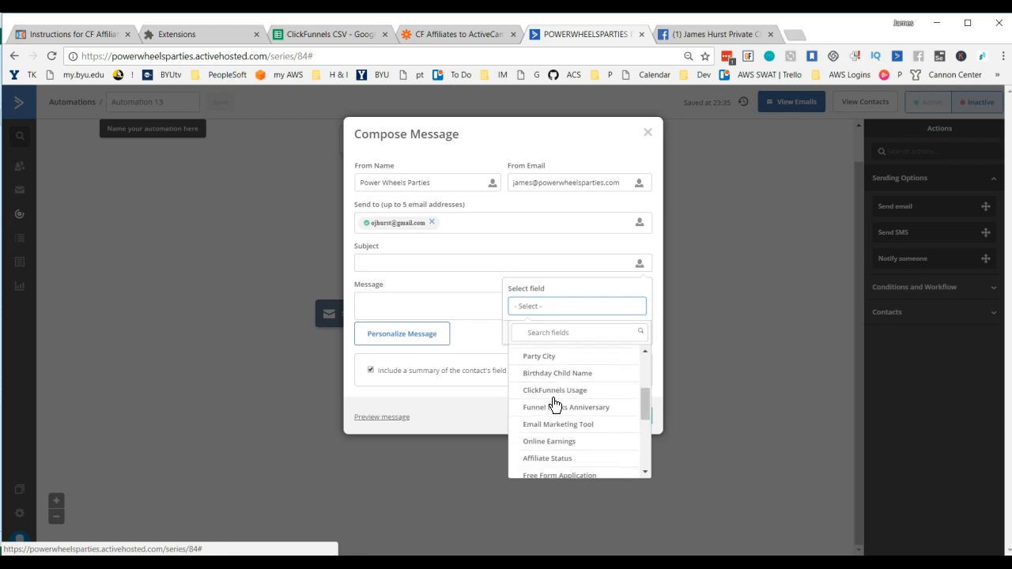
scroll(556, 404, down, 1)
scroll(555, 404, down, 1)
scroll(551, 411, up, 5)
scroll(552, 412, down, 10)
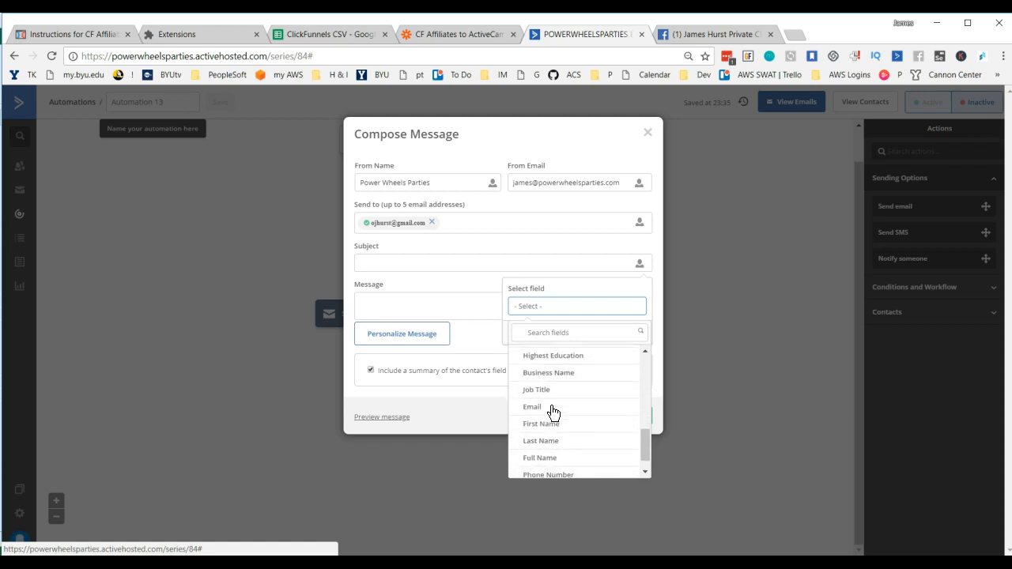
click(544, 453)
click(599, 333)
click(499, 270)
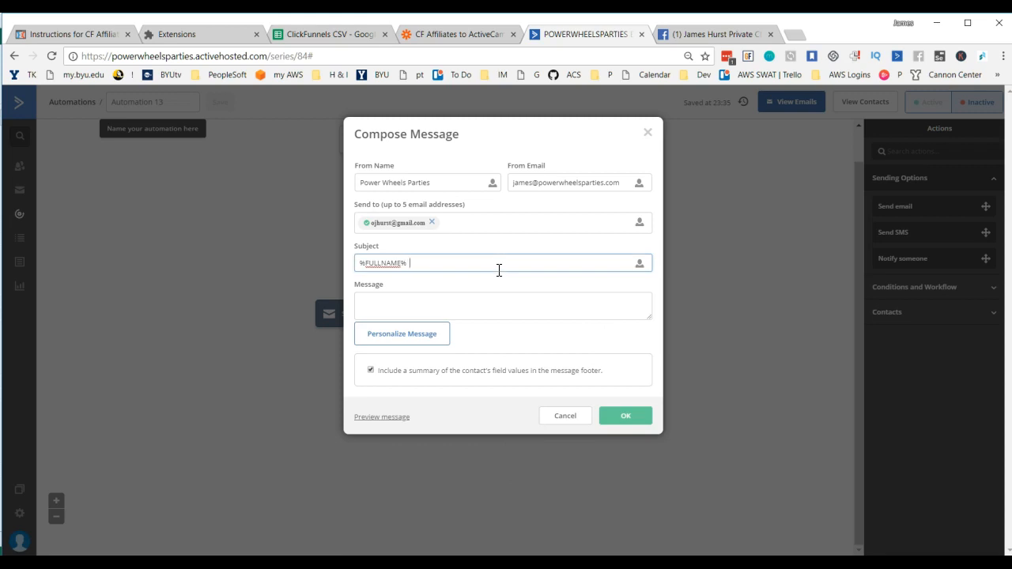
Step: Complete the notification's subject after the Full Name field with "is finishing their ClickFunnels Trial"
text(s)
text( is f)
text(inishing thei)
text(r Clc)
text(ickFunnels T)
text(r)
text(ial)
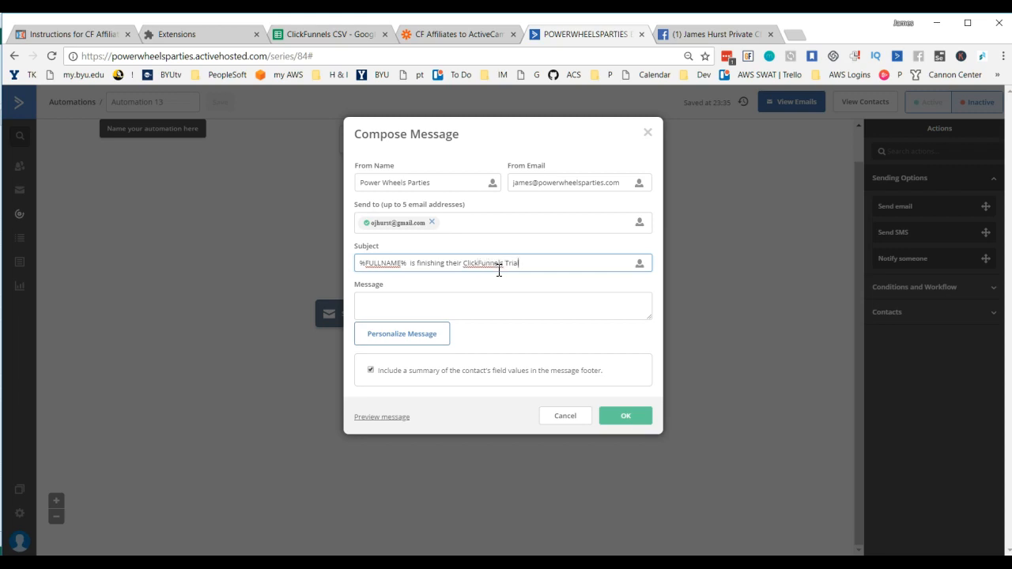
text(....keep an eye out for the)
key(BackSpace)
key(BackSpace)
key(BackSpace)
key(BackSpace)
key(BackSpace)
key(BackSpace)
key(BackSpace)
key(BackSpace)
key(BackSpace)
key(BackSpace)
key(BackSpace)
key(BackSpace)
key(BackSpace)
key(BackSpace)
key(BackSpace)
key(BackSpace)
key(BackSpace)
key(BackSpace)
key(BackSpace)
key(BackSpace)
key(BackSpace)
key(Tab)
Step: Write the message "Keep an eye out for their first payment to come through or not" and save the notification
text(Keep an)
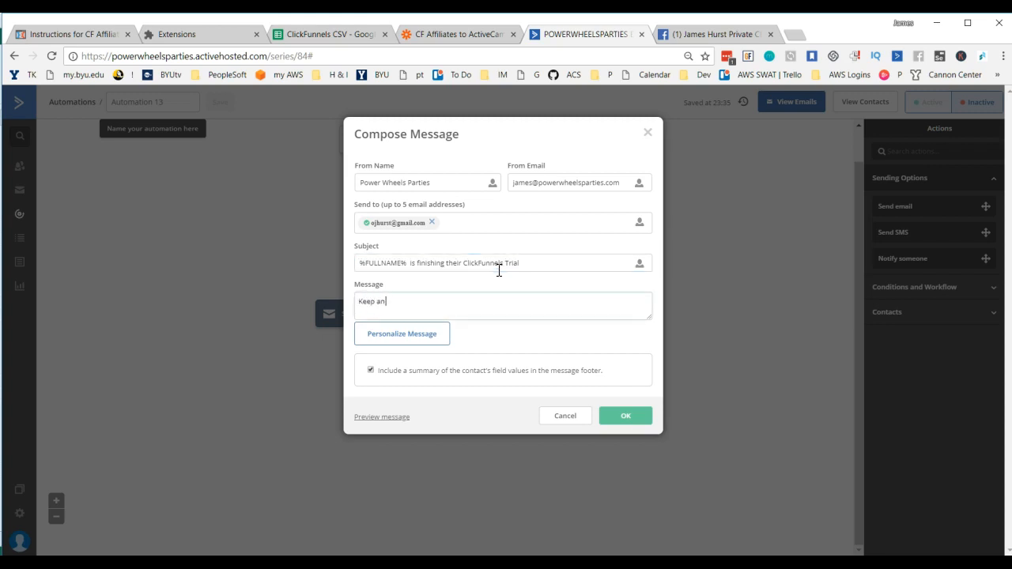
text( eye out for their first payment to come th)
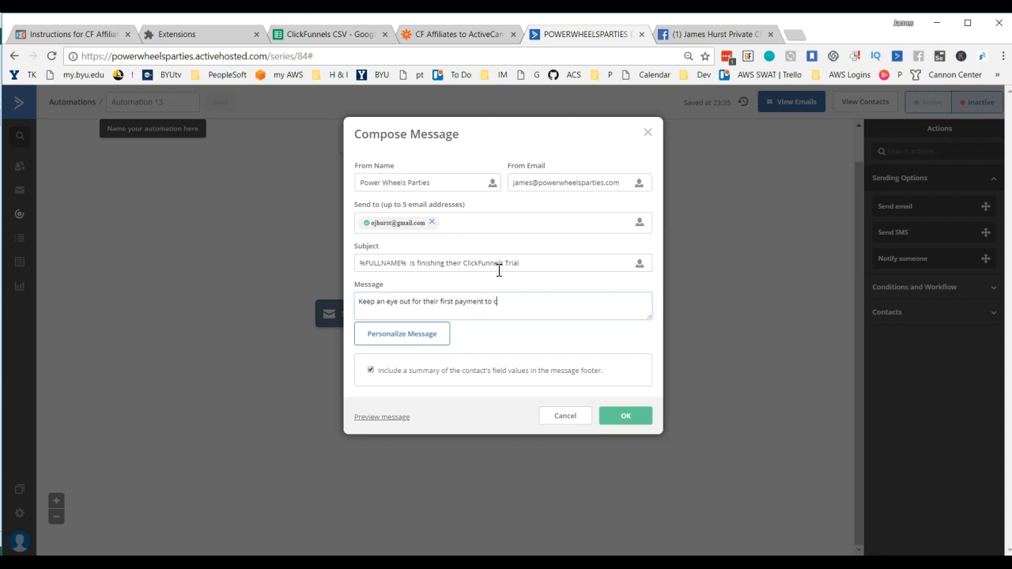
text(rough or not)
click(636, 425)
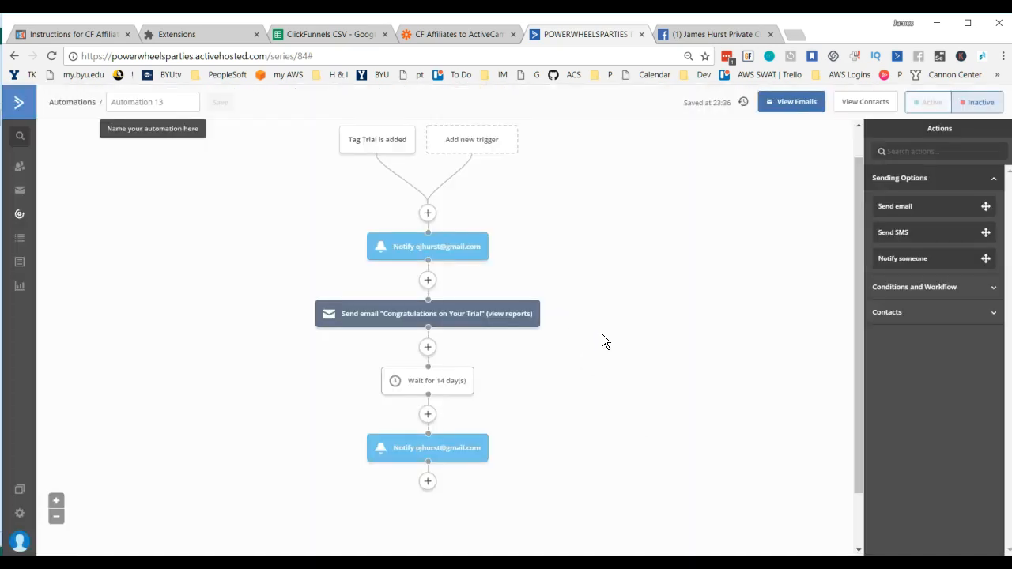
Step: Add a Wait action for a specified period of 30 days after the second owner notification
scroll(602, 336, down, 2)
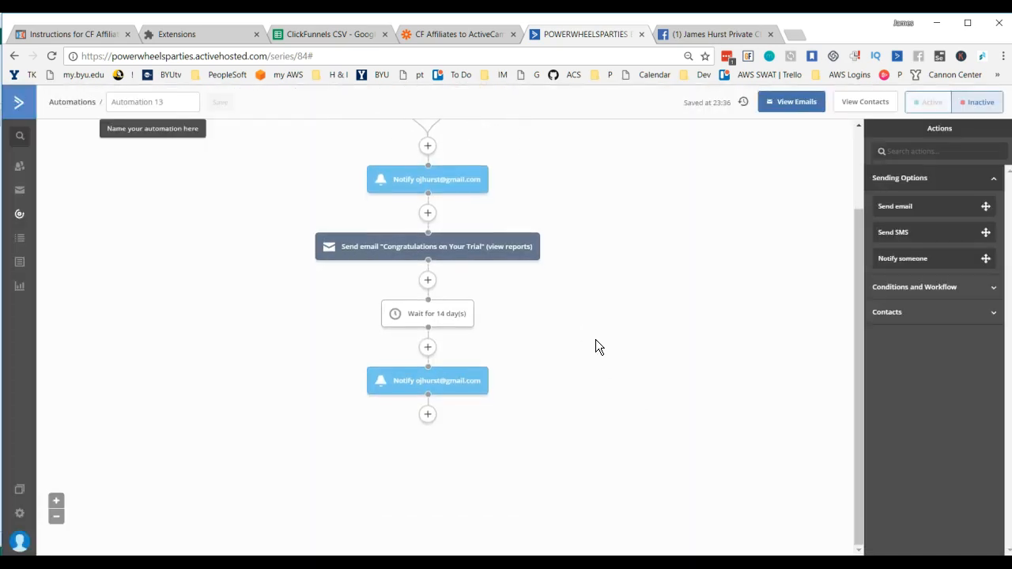
click(428, 416)
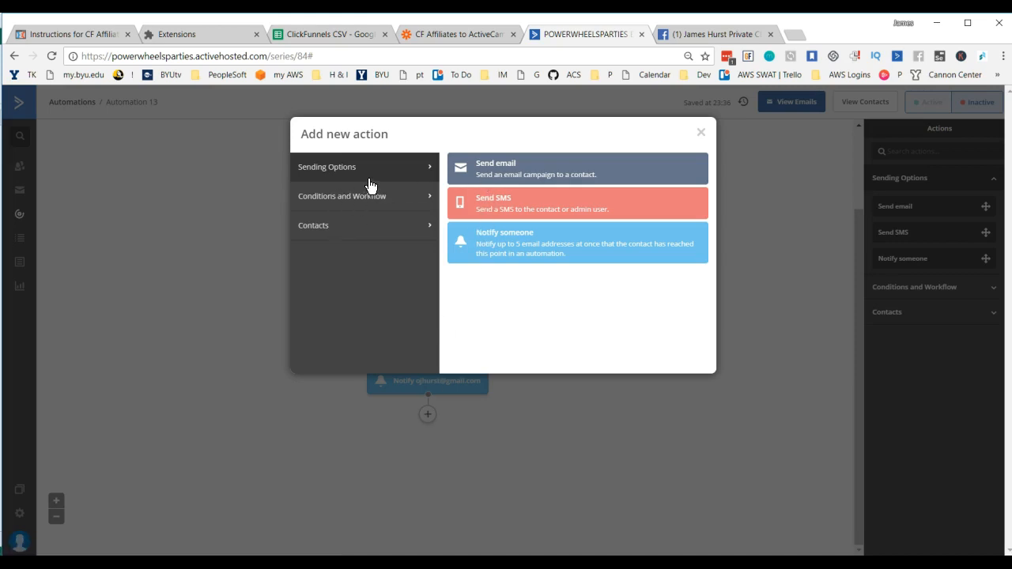
click(343, 199)
click(478, 170)
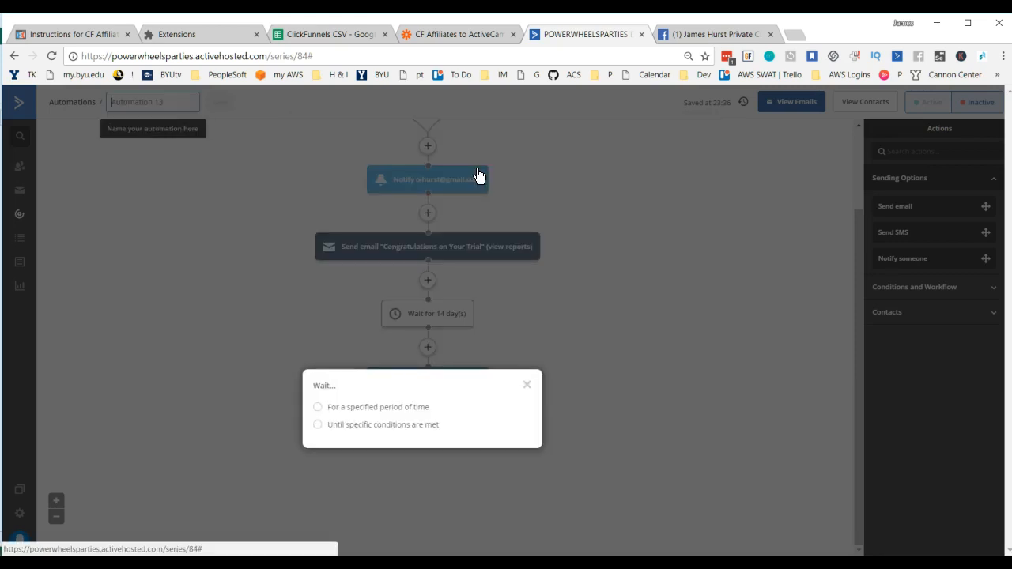
click(318, 408)
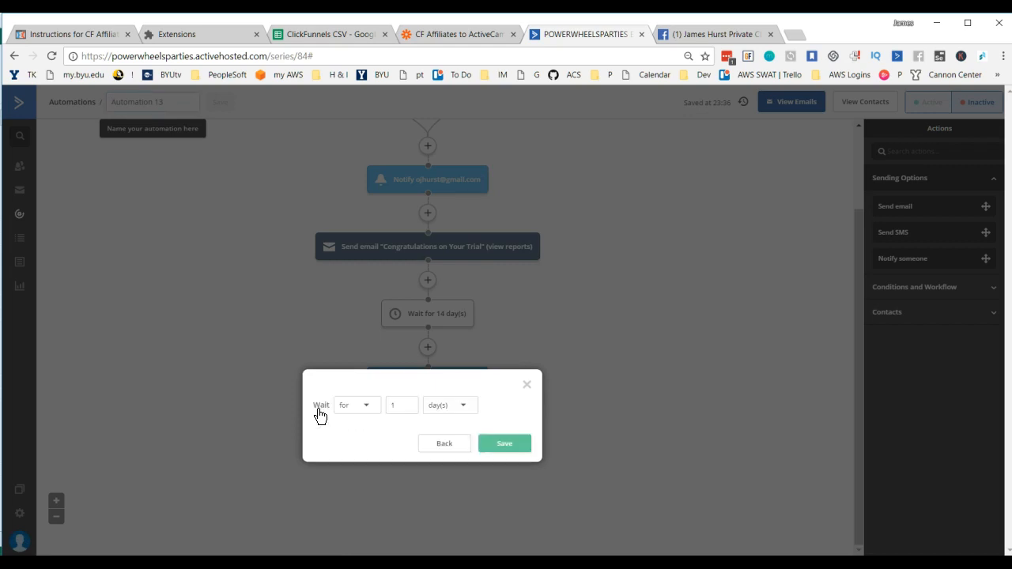
double_click(410, 404)
text(30)
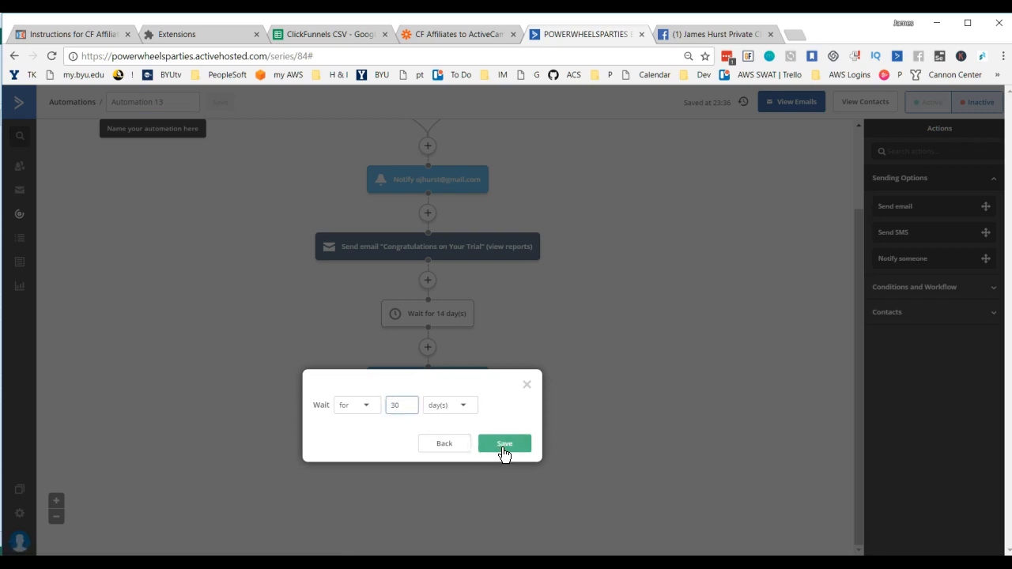
click(514, 448)
Step: Add a Notify someone action below the 30-day wait and enter the owner's full name as the From Name
scroll(487, 324, down, 1)
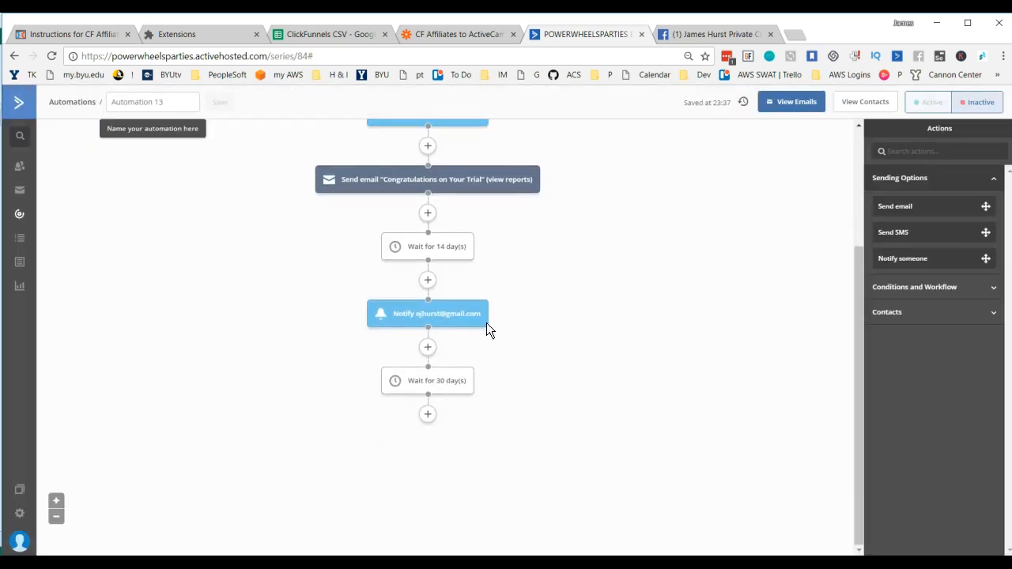
click(427, 414)
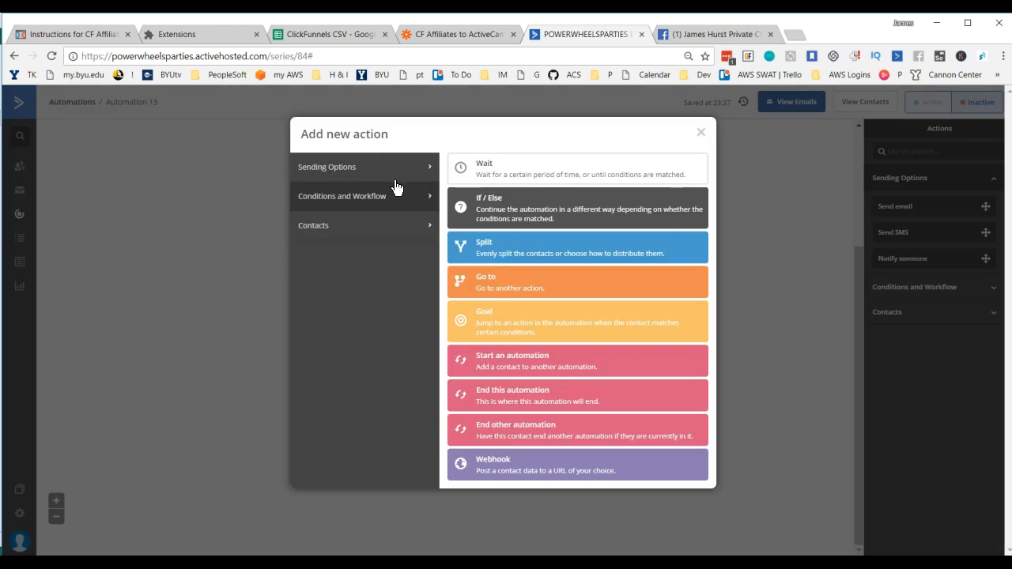
click(345, 168)
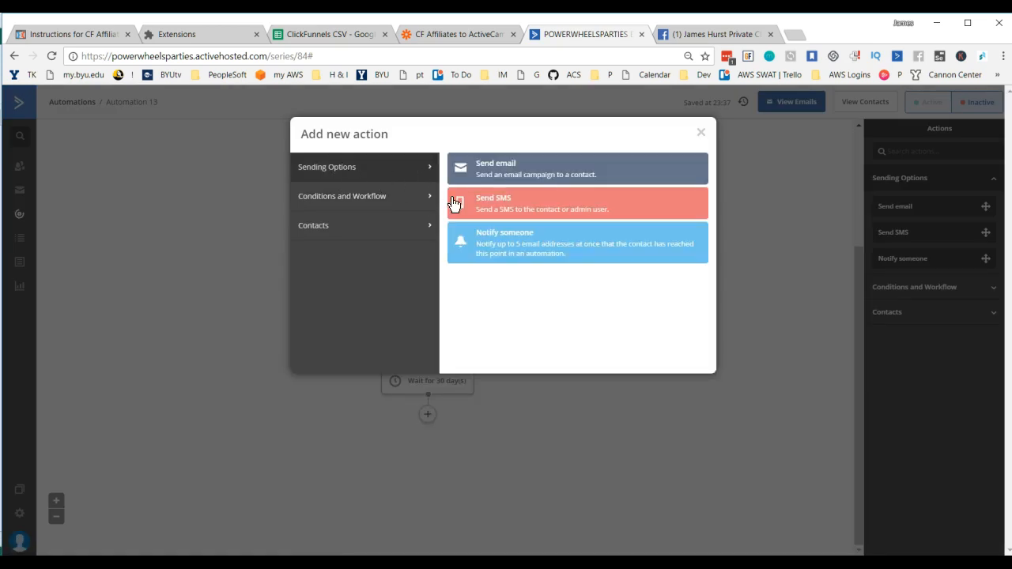
click(518, 249)
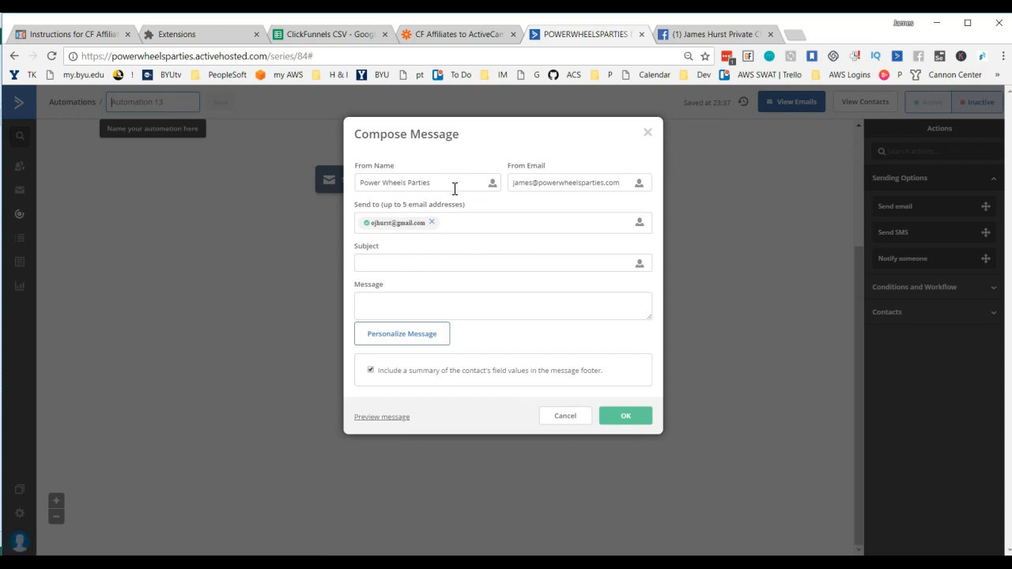
drag(452, 188, 318, 194)
text(James Hurst)
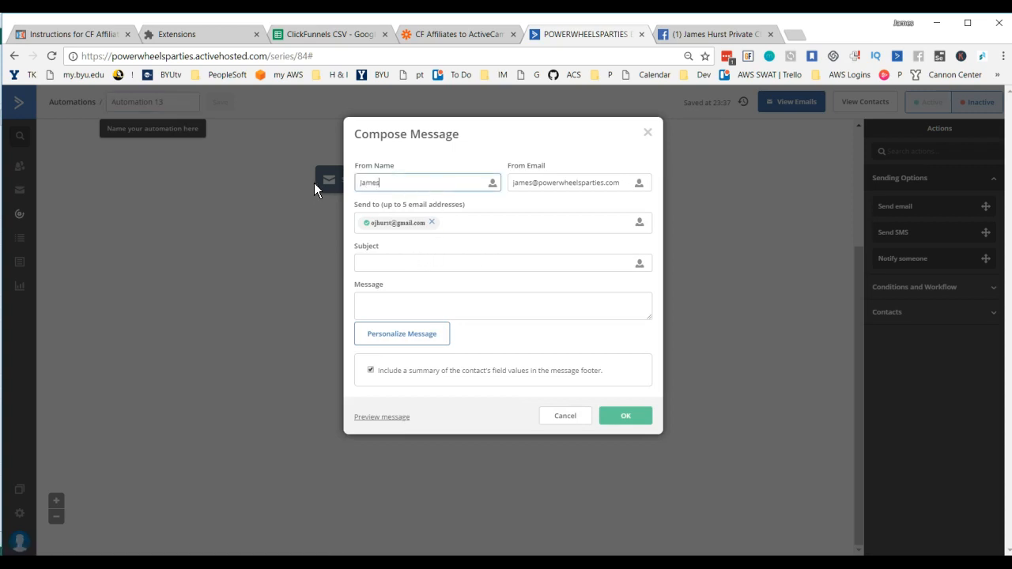
Step: Insert the Full Name field in the notification's subject and follow it with "is due for another"
click(389, 271)
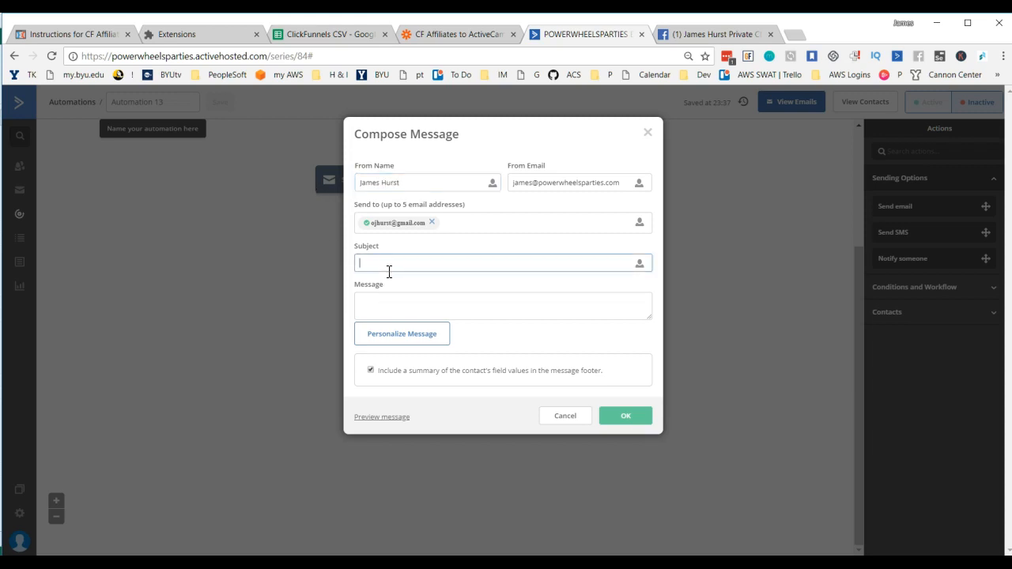
click(640, 263)
click(608, 314)
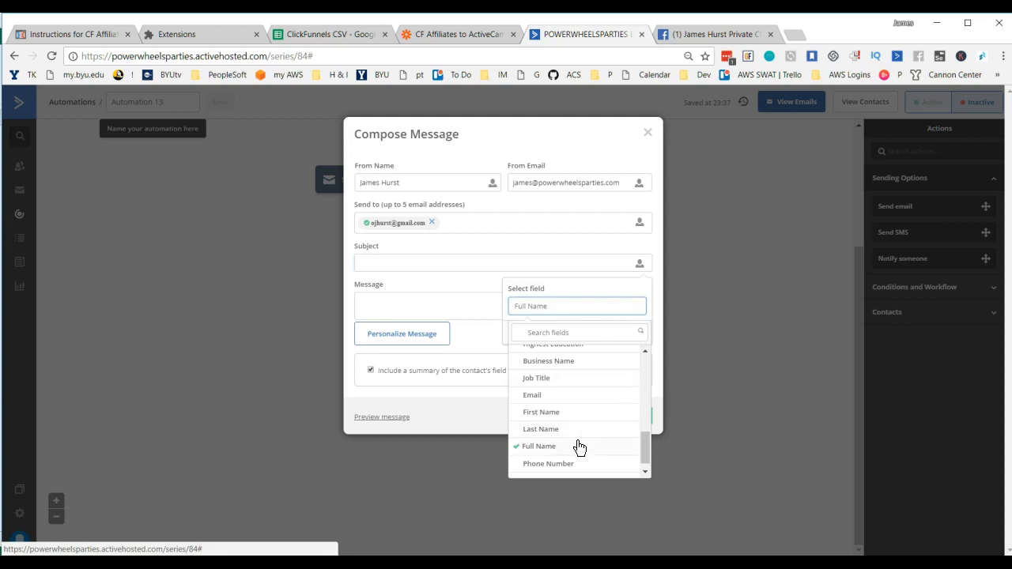
click(575, 447)
click(610, 333)
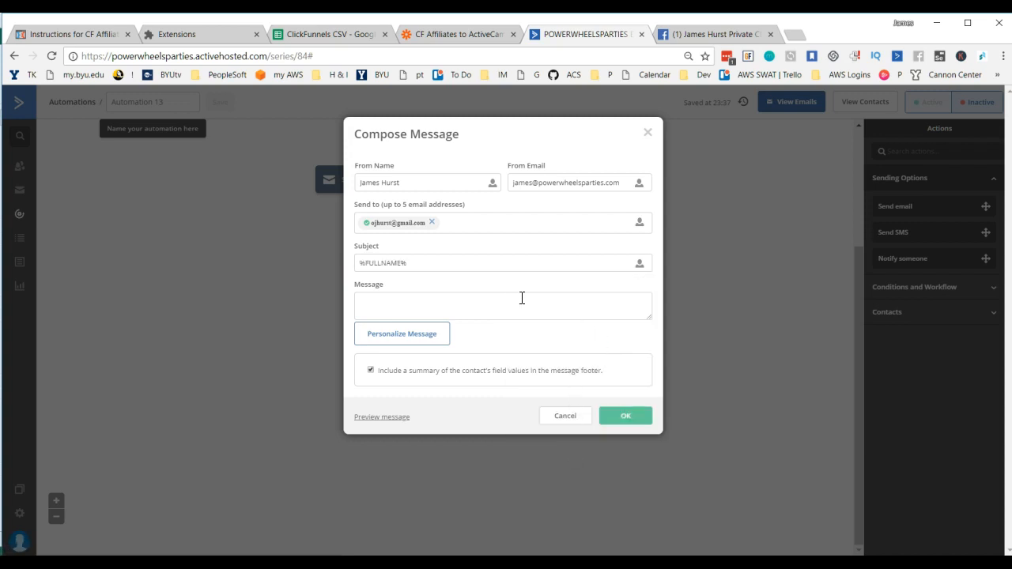
click(489, 267)
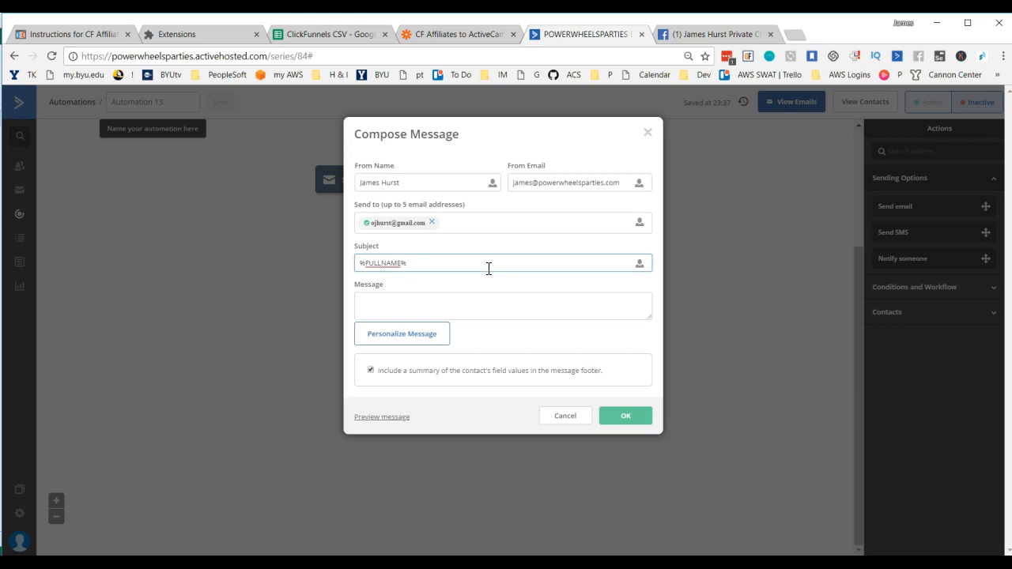
text(is due for another C)
key(BackSpace)
Step: Look through the personalization fields and the affiliate CSV for a product field usable in the subject
click(639, 264)
click(601, 306)
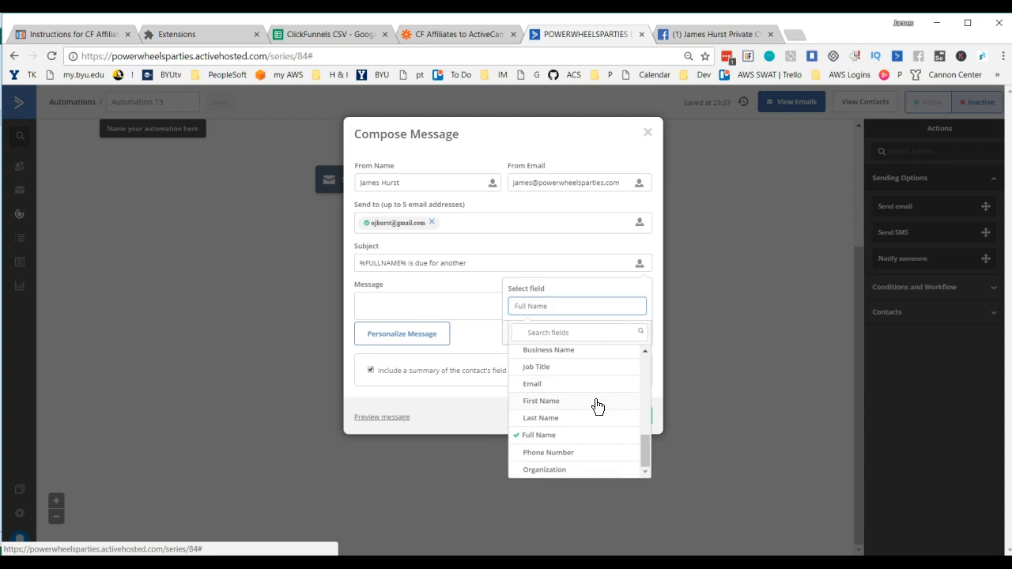
scroll(598, 407, up, 3)
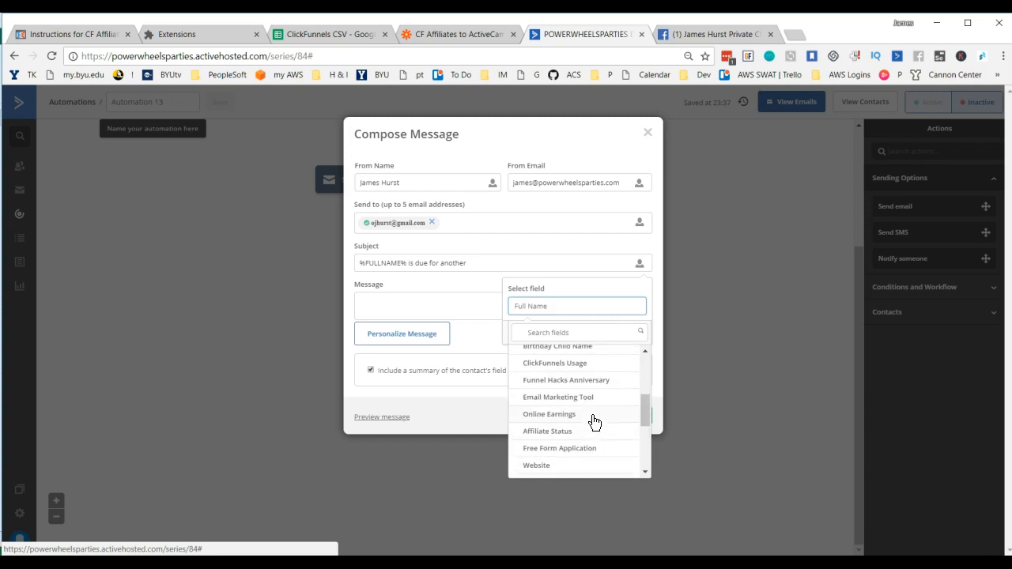
scroll(594, 423, up, 4)
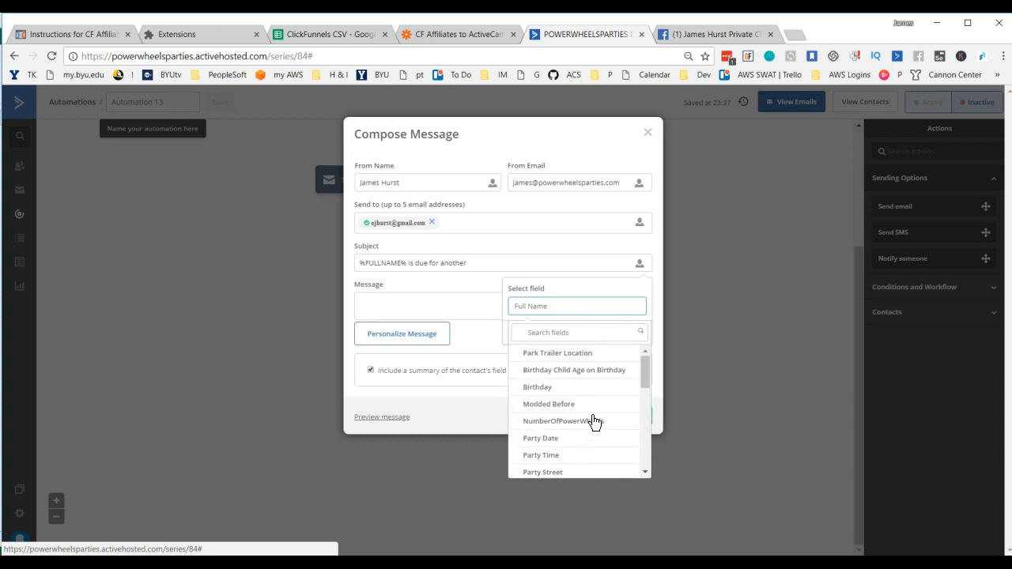
scroll(595, 423, down, 7)
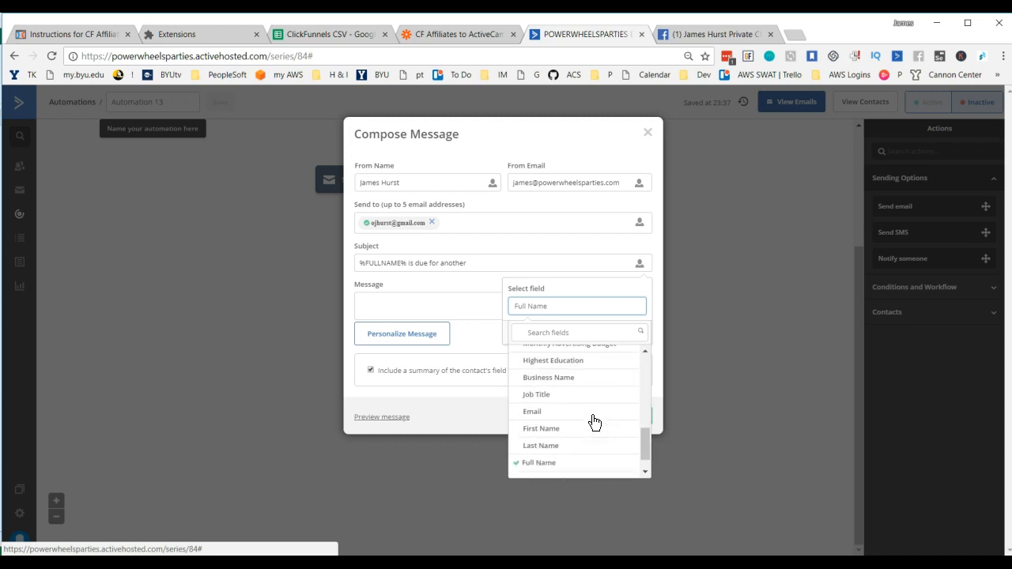
scroll(594, 423, up, 7)
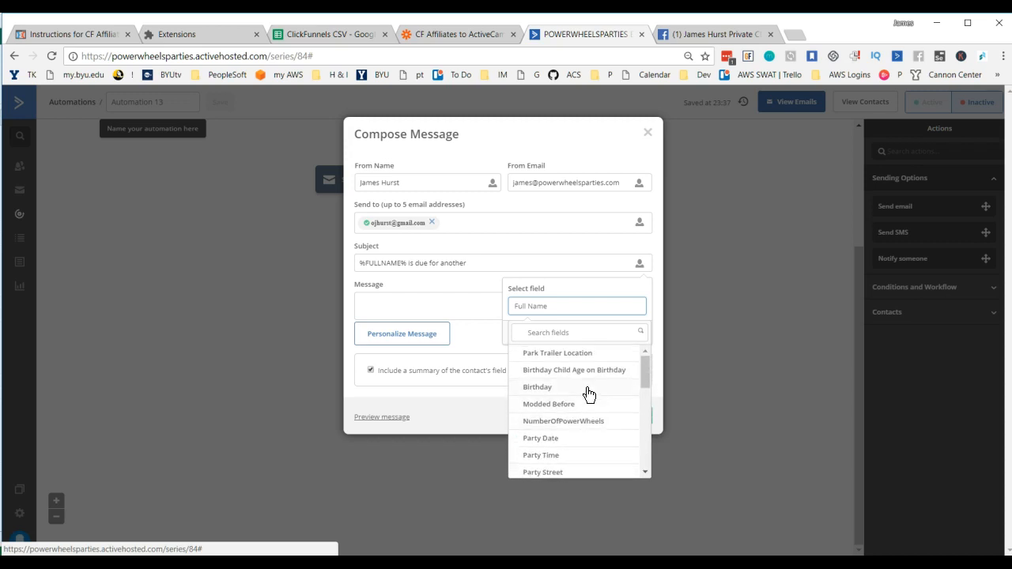
scroll(582, 389, down, 2)
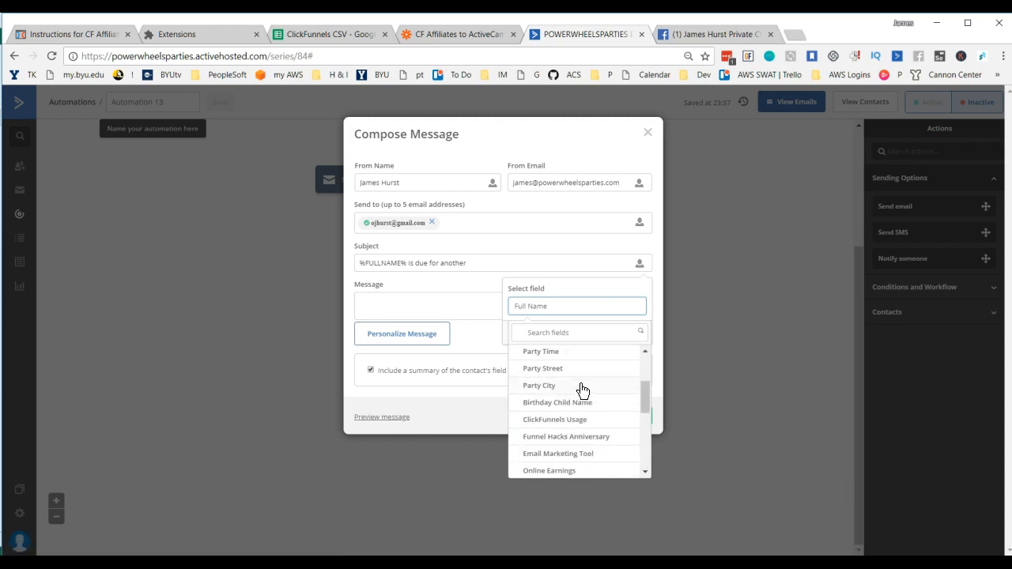
scroll(582, 389, down, 1)
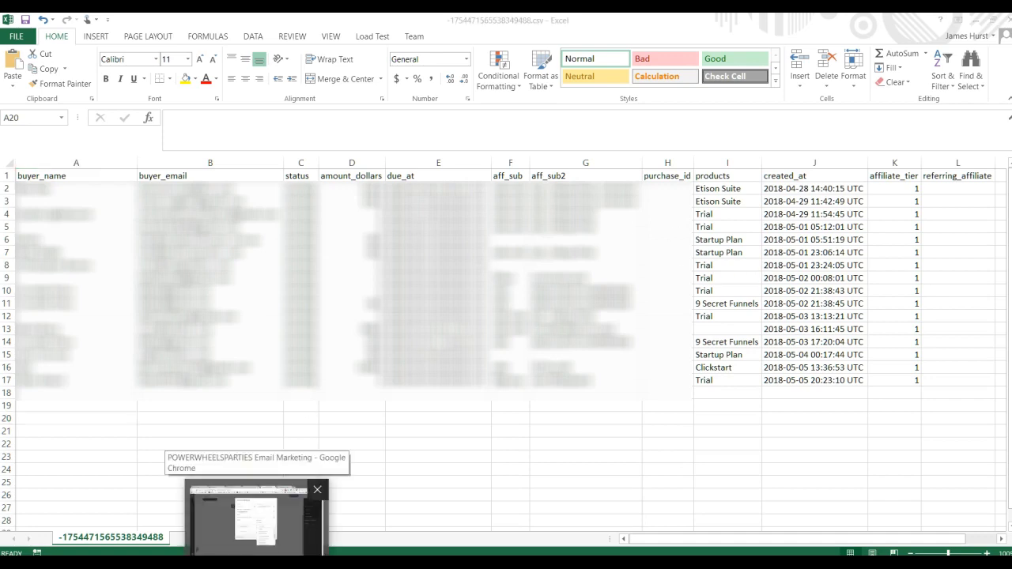
click(253, 522)
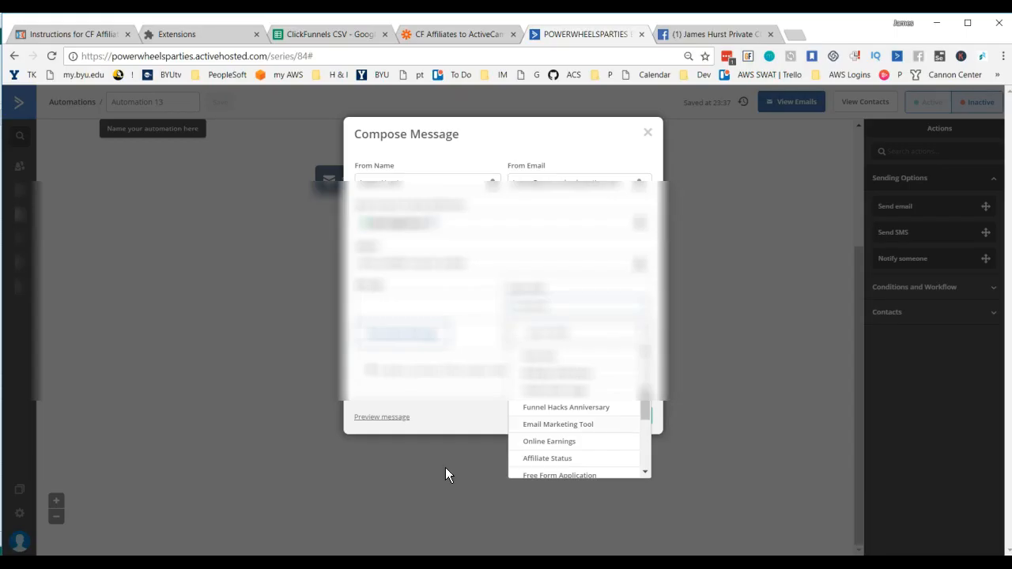
click(493, 292)
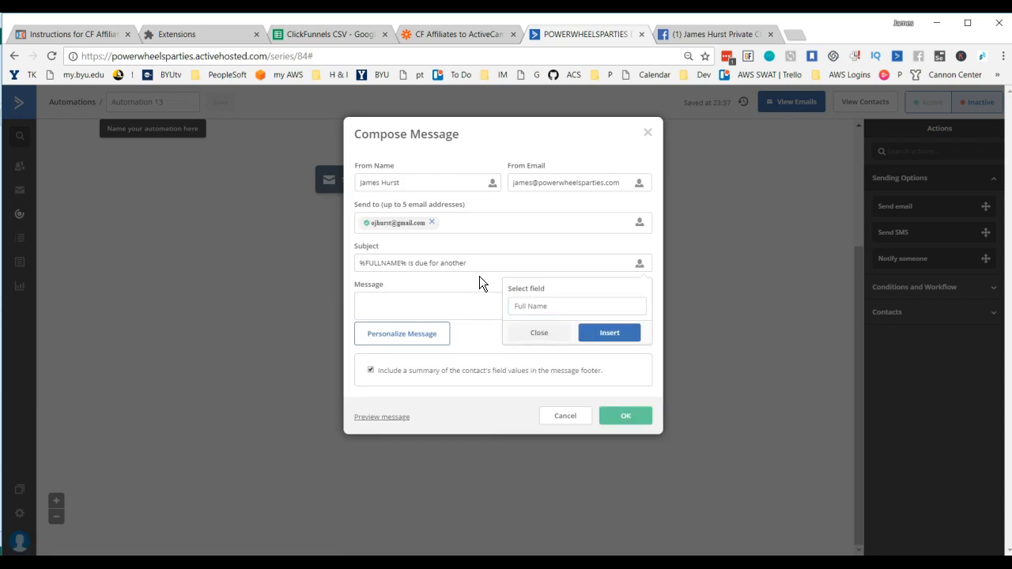
Step: Complete the notification's subject with "payment on ClickFunnels"
click(484, 263)
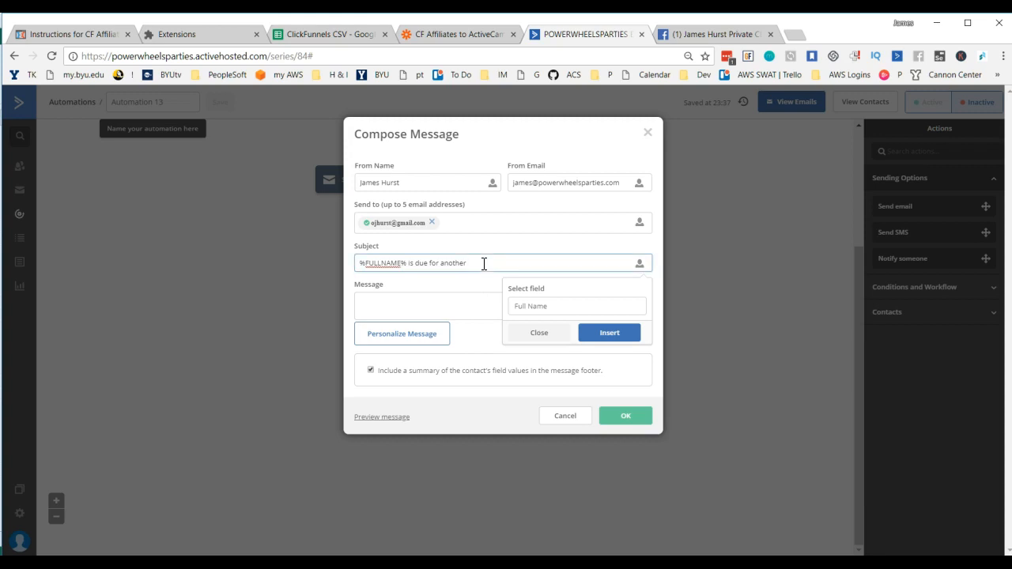
text(payment on ClickFunnels)
click(455, 309)
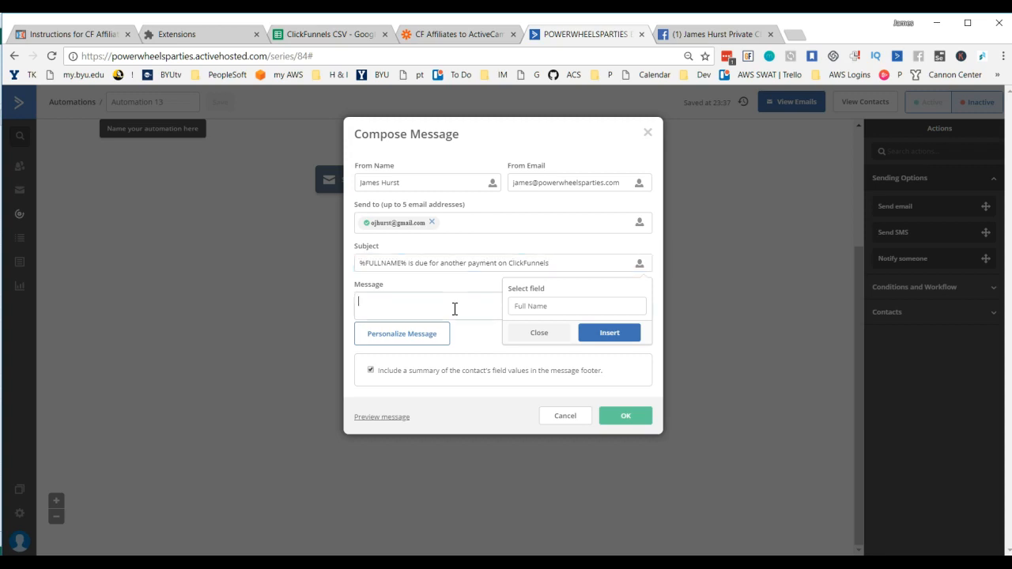
text(Male)
key(BackSpace)
key(BackSpace)
text(ke sure)
key(ctrl+a)
key(BackSpace)
Step: Write the message "Keep an eye out for a payment coming through from therem" and save the notification
text(Keep an eye out for a payment coming thro)
click(552, 332)
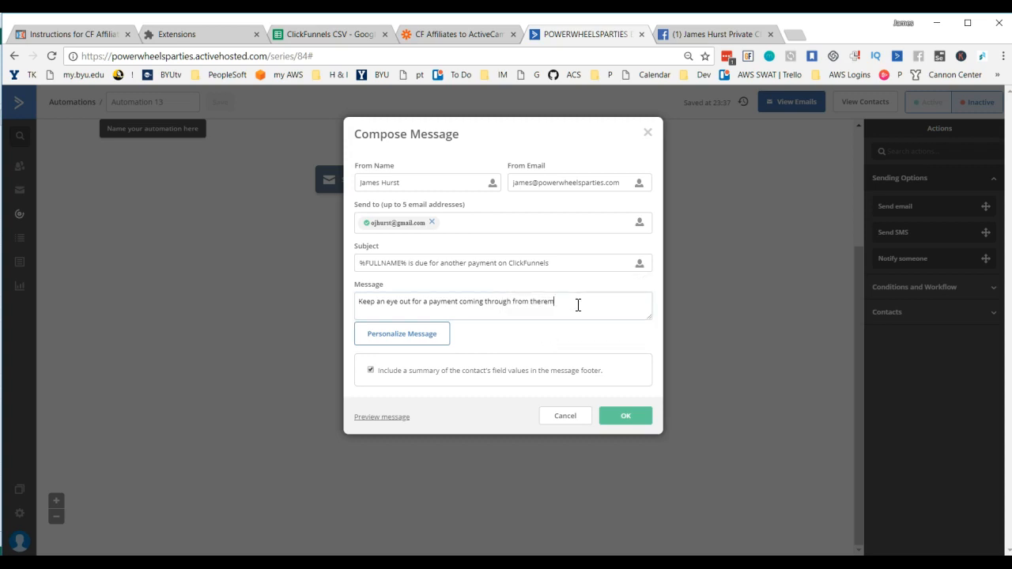
text(ugh from therm)
click(621, 414)
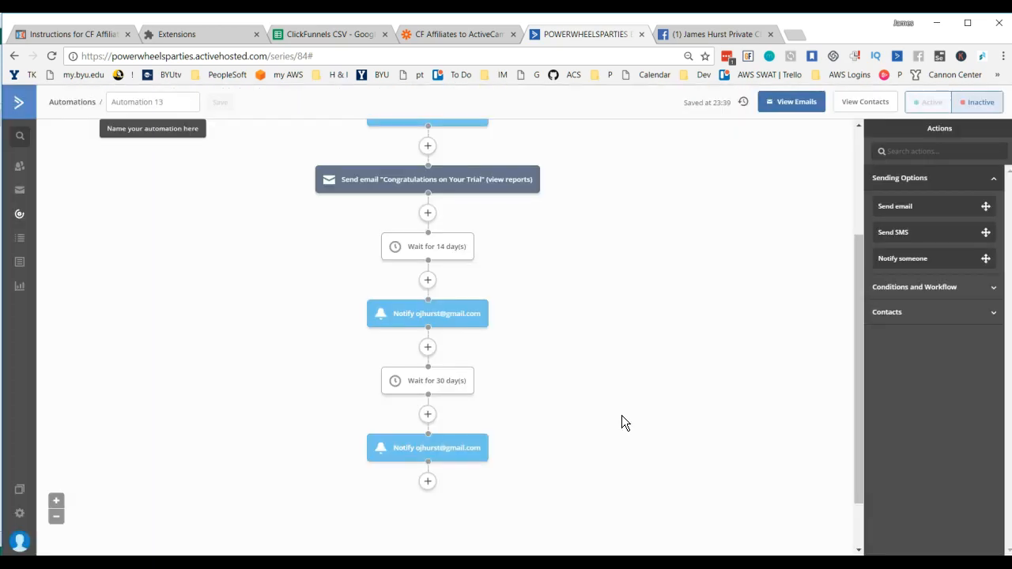
Step: Add a Go to action below the owner notification that follows the 30-day wait
scroll(580, 340, down, 1)
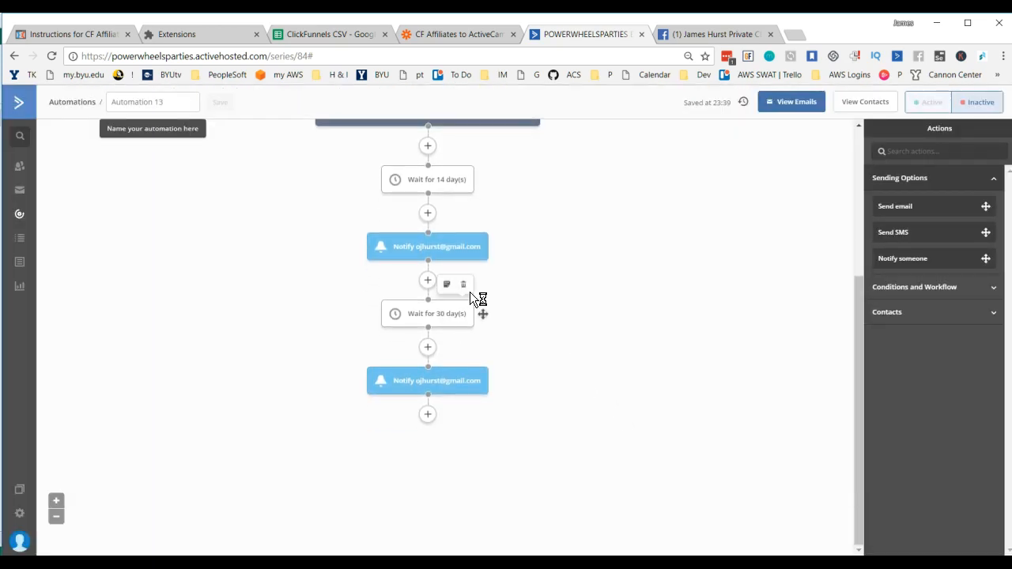
mouse_move(434, 317)
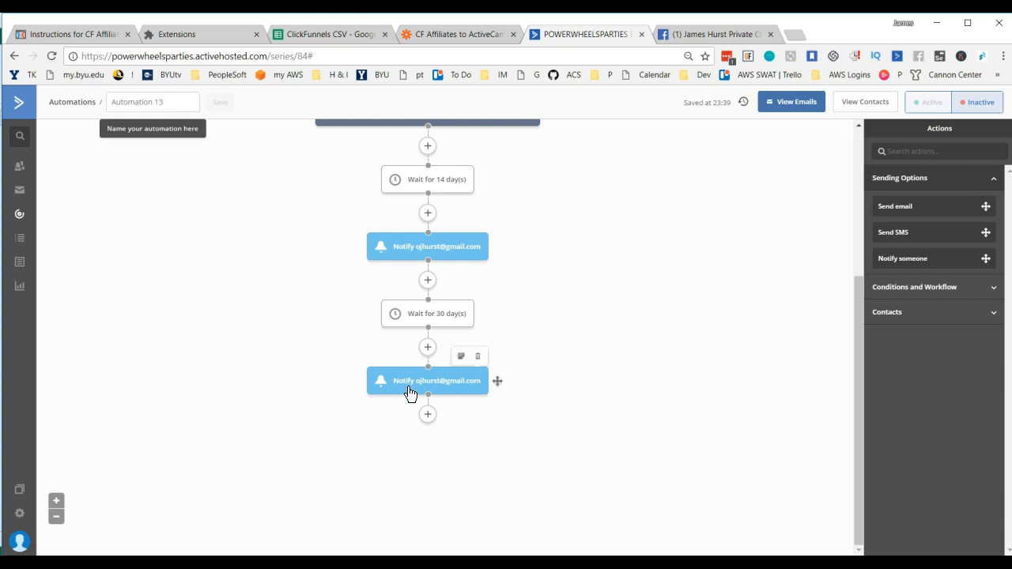
click(428, 414)
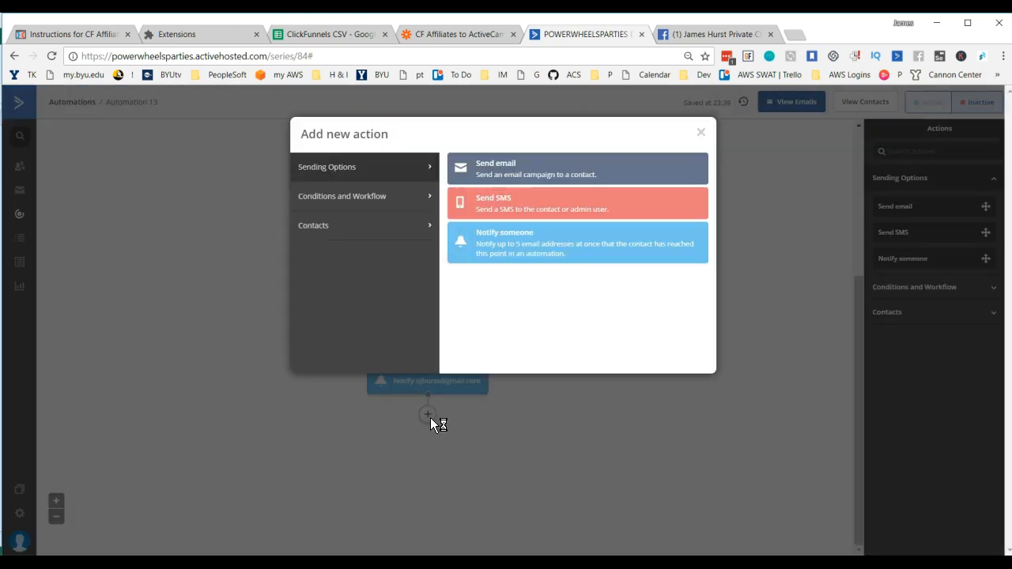
click(339, 226)
click(345, 204)
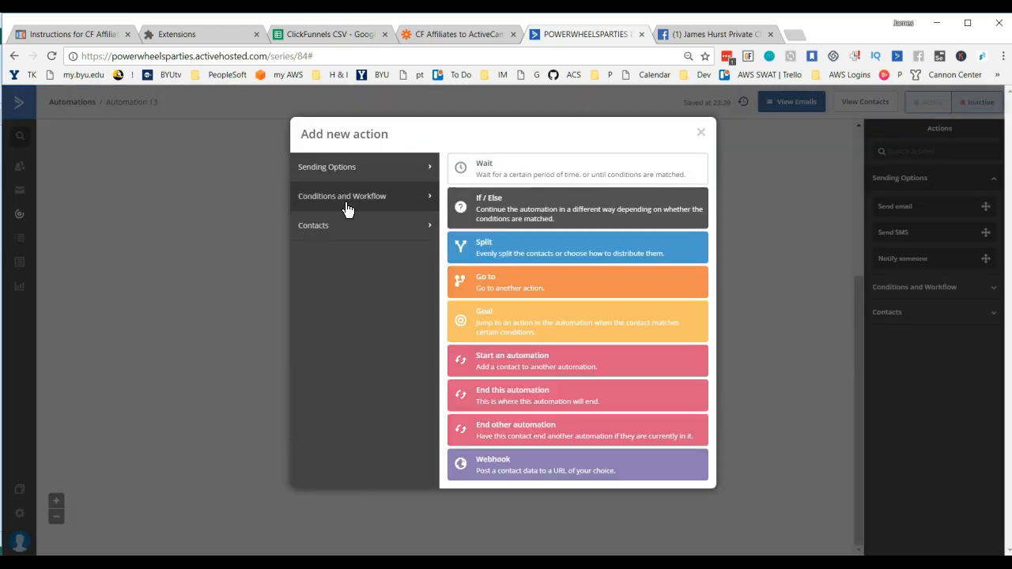
click(513, 294)
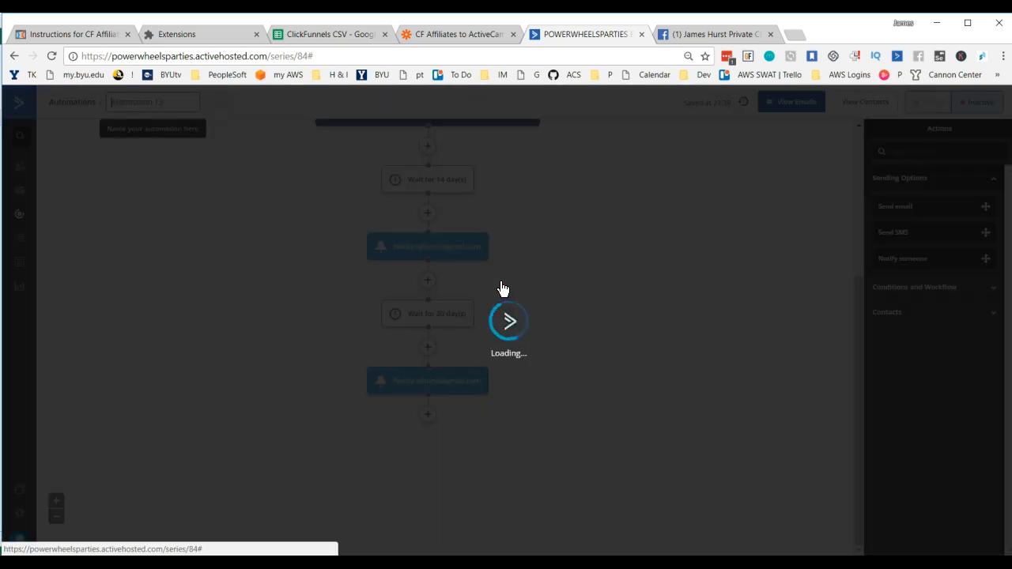
Step: Link the Go to action back to the owner notification that follows the 14-day wait
drag(441, 446, 441, 290)
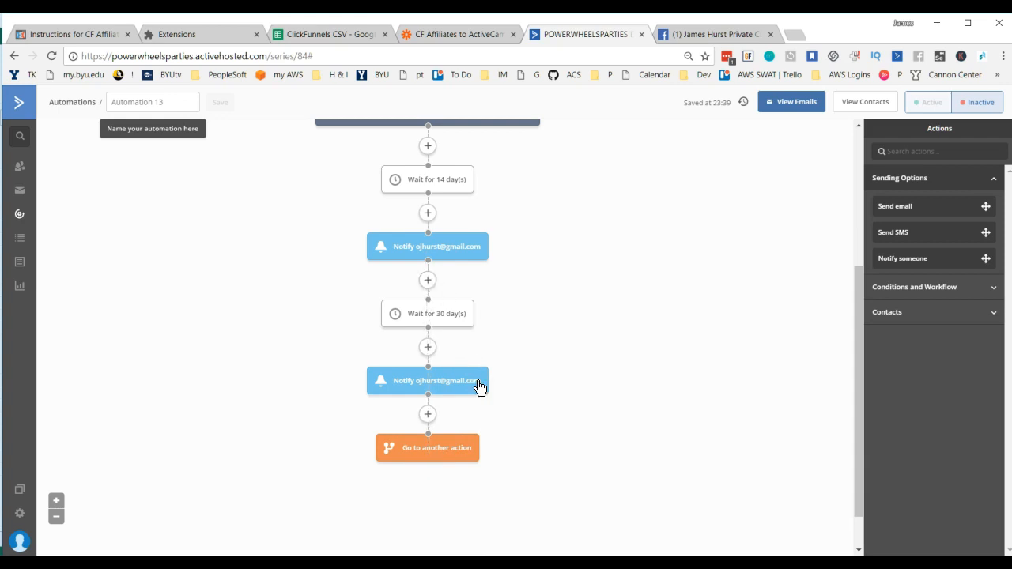
drag(429, 461, 429, 258)
drag(484, 448, 536, 418)
drag(475, 386, 504, 389)
scroll(568, 330, up, 3)
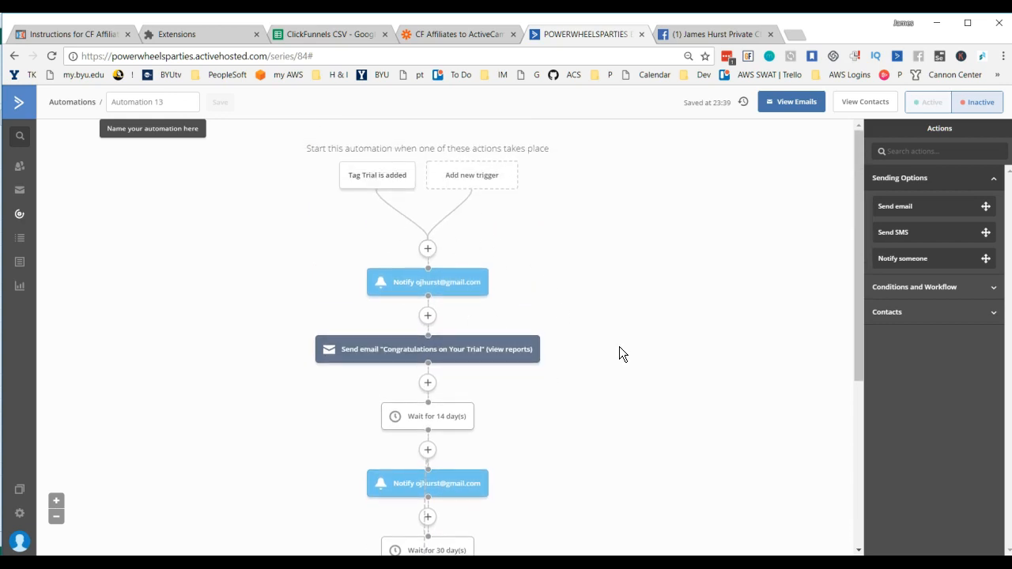
scroll(619, 348, down, 3)
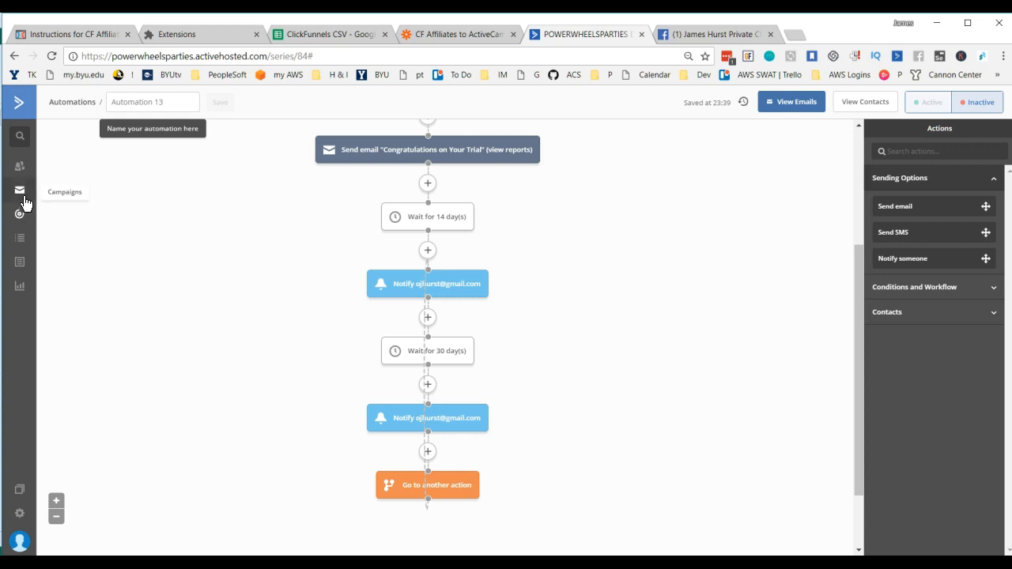
Step: Reopen Automation 13 from the automations overview, rename it "Trial is Added" and save the name
click(22, 242)
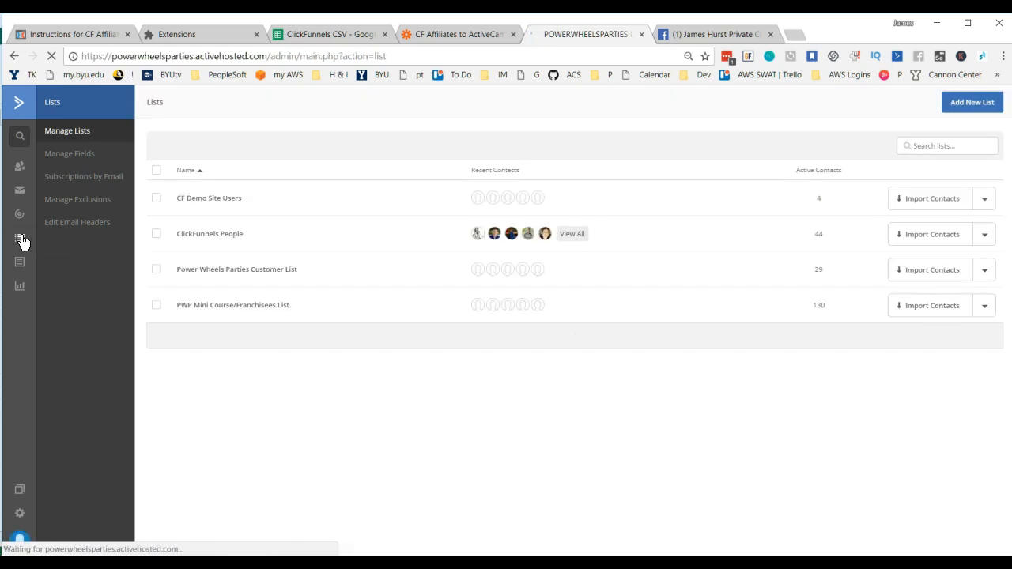
click(20, 220)
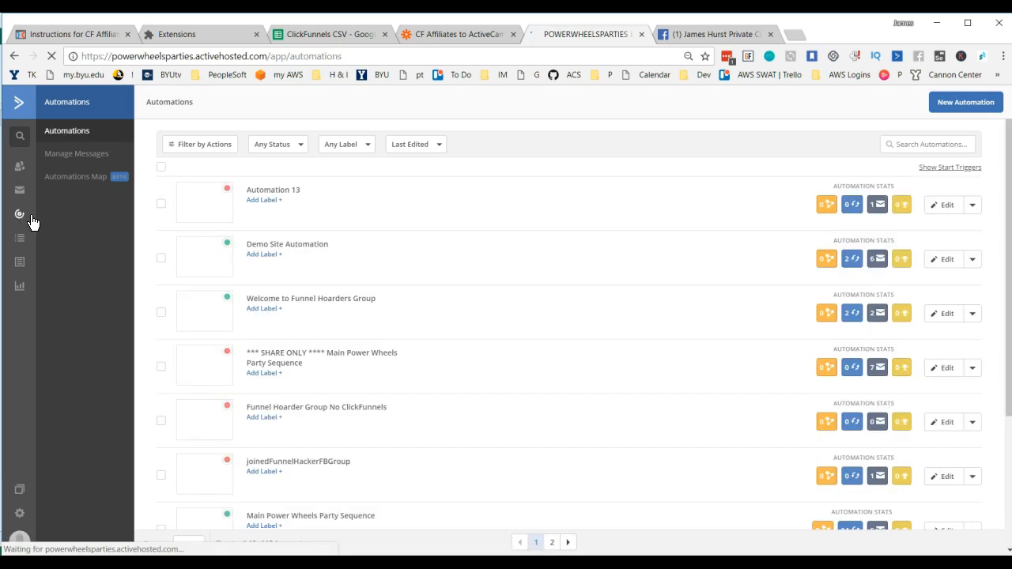
click(283, 196)
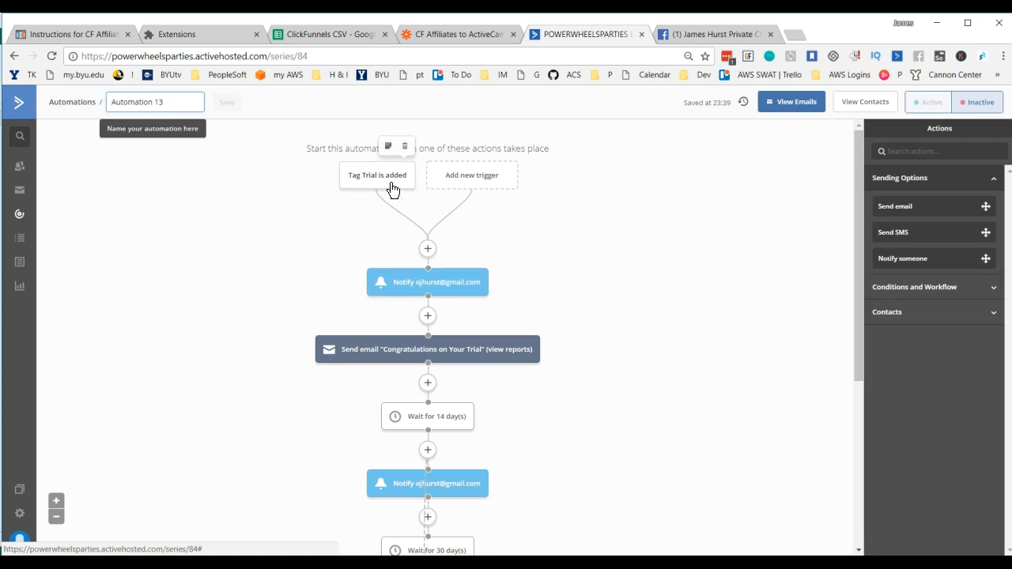
drag(182, 103, 102, 102)
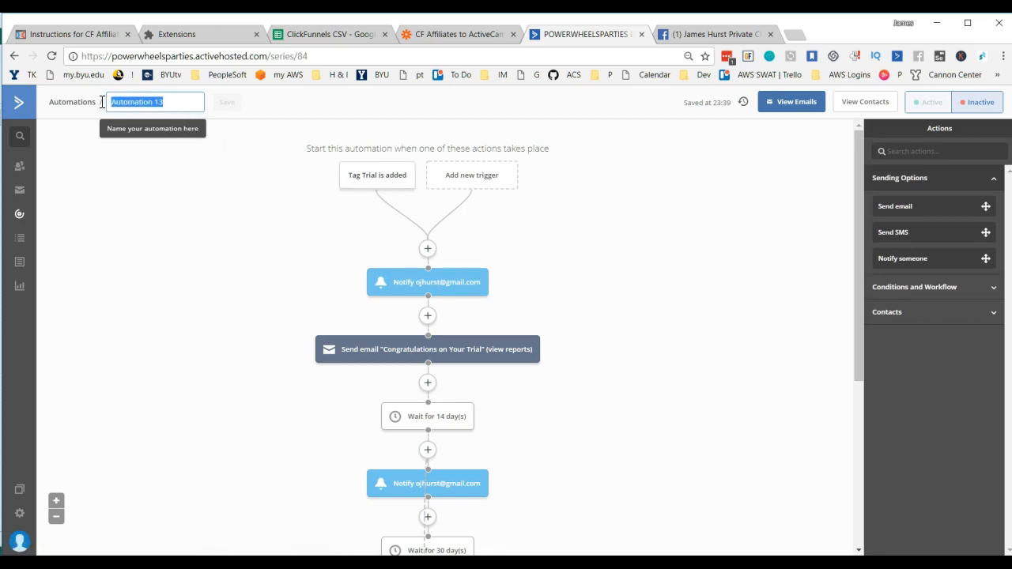
text(Trial)
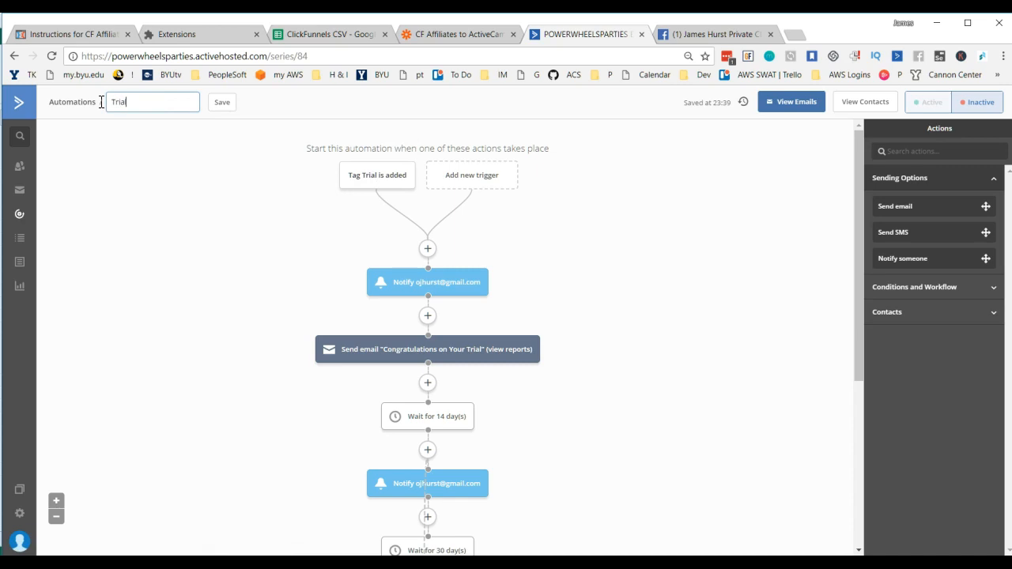
text( is Acded)
click(224, 104)
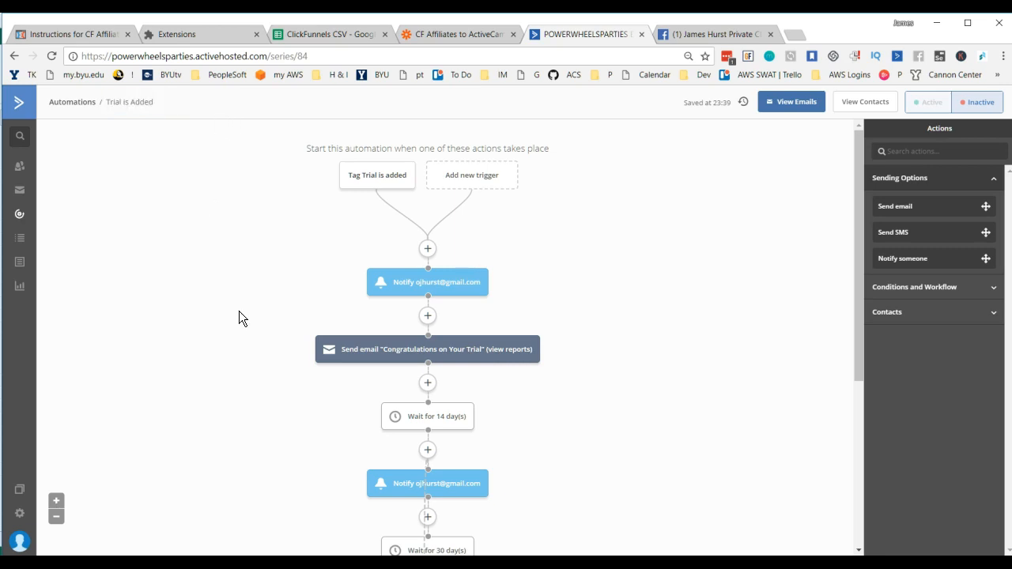
Step: Open the Manage Fields page from the contact lists
click(21, 247)
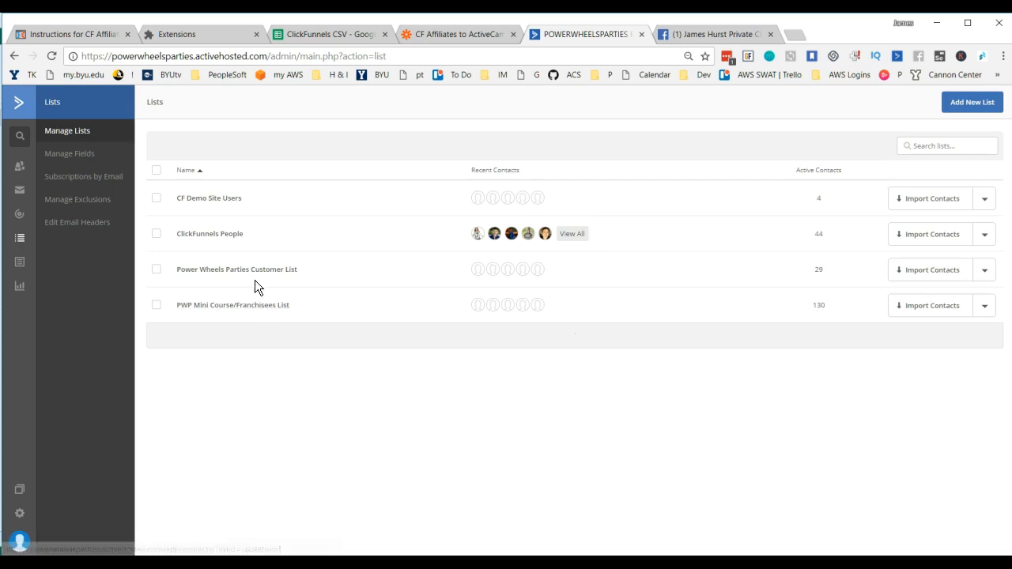
click(72, 163)
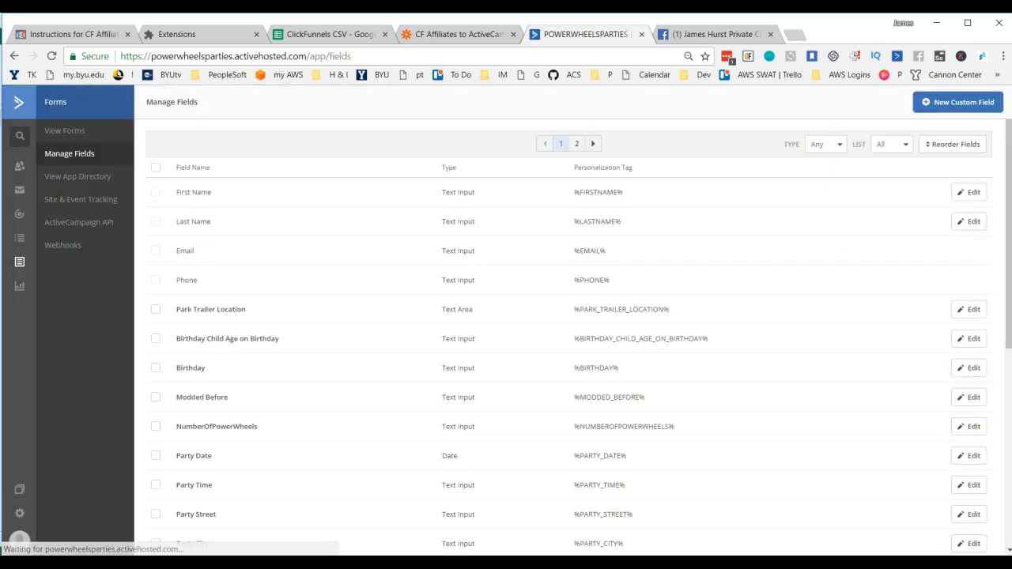
mouse_move(364, 563)
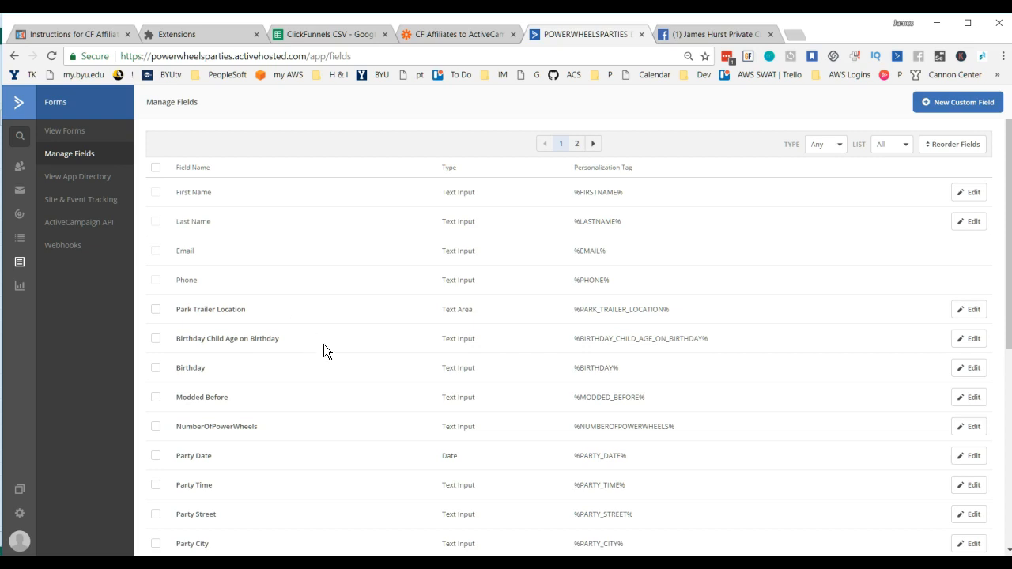
Step: Create a new text input custom field named "CFProduct"
scroll(345, 328, down, 4)
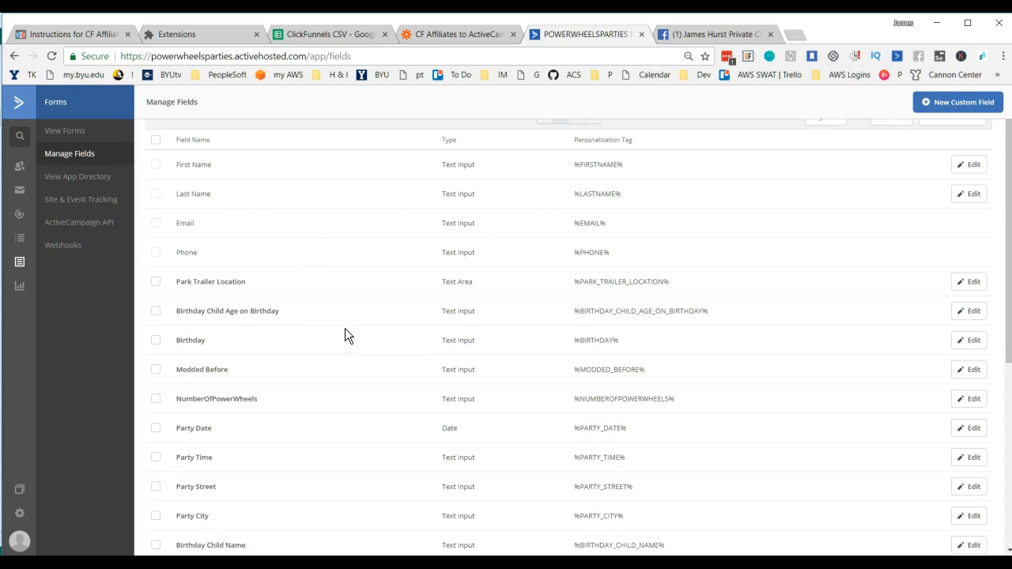
scroll(347, 338, up, 2)
scroll(347, 340, up, 3)
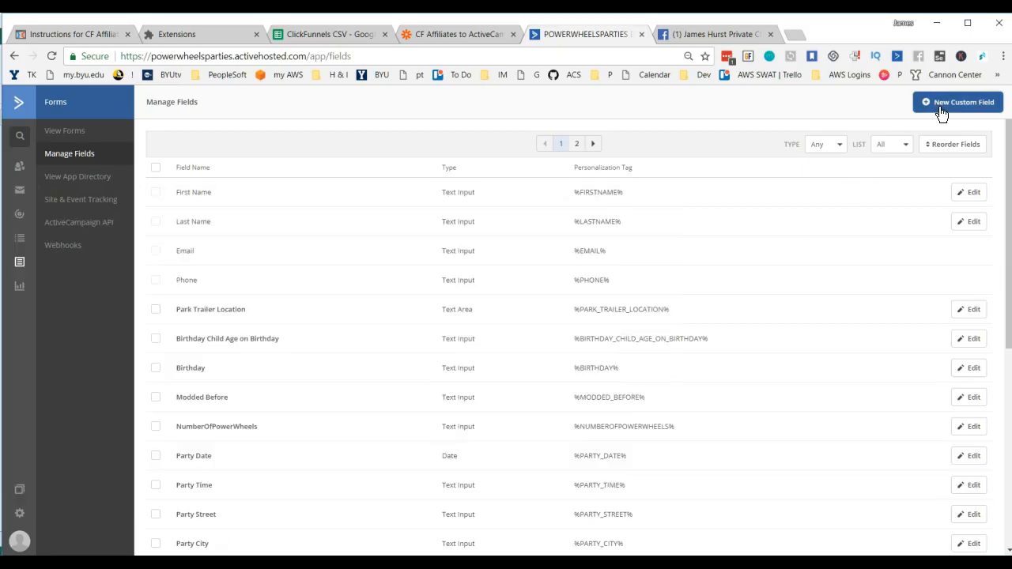
click(941, 110)
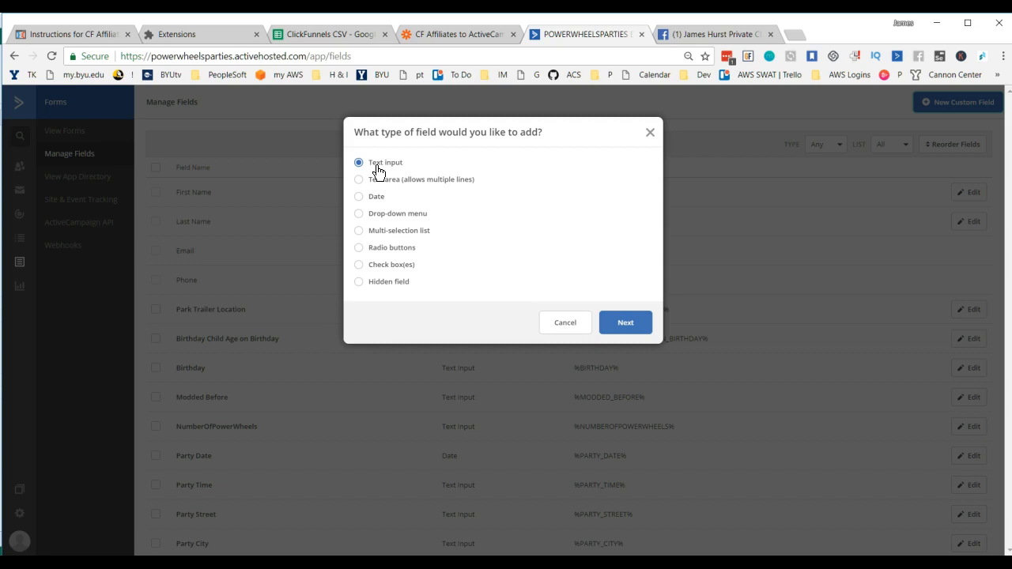
click(635, 327)
click(438, 185)
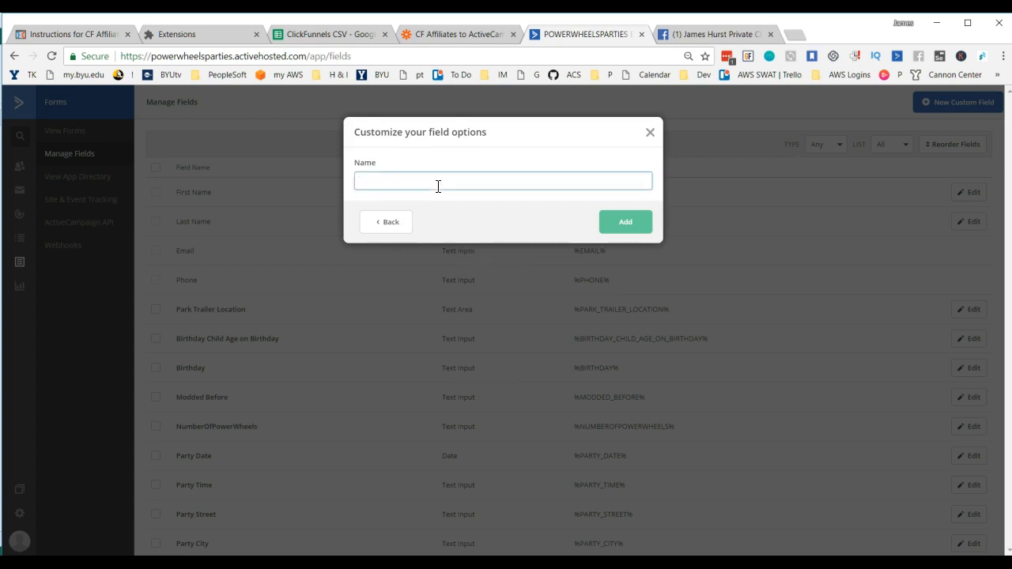
text(CFPro)
key(BackSpace)
text(Product)
click(634, 228)
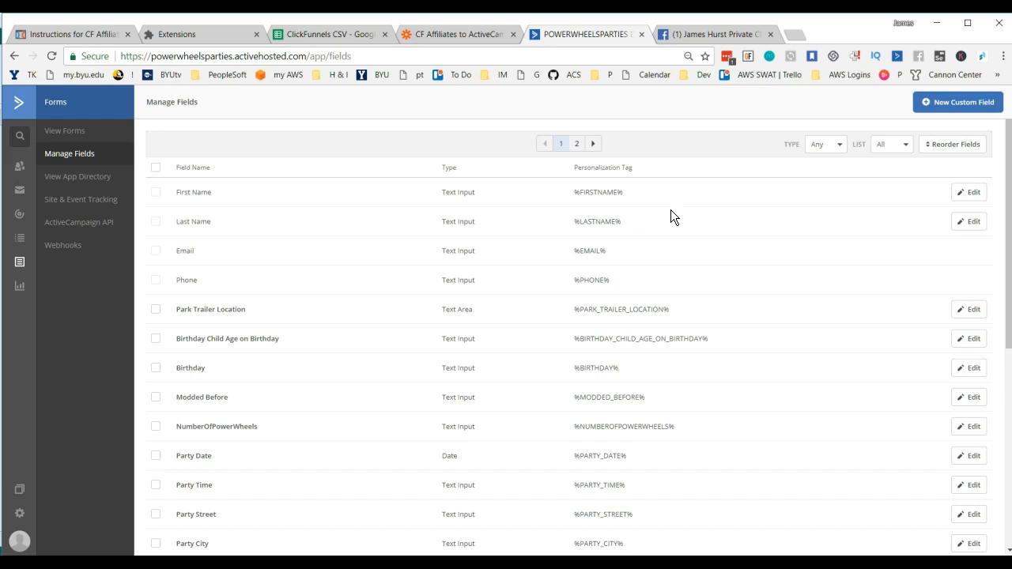
Step: Create another text input custom field named "CFProductAmountDollars"
click(949, 105)
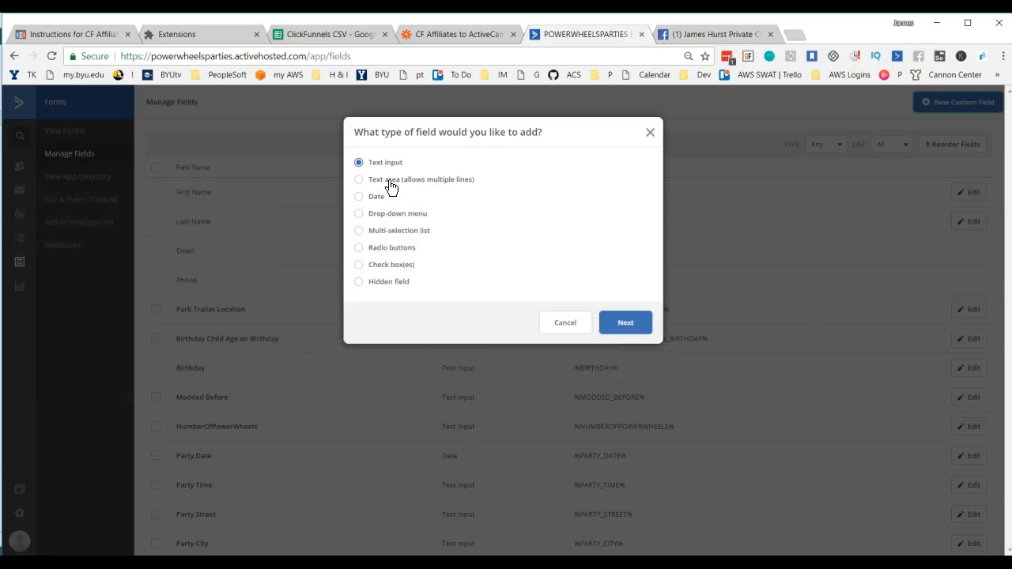
click(637, 327)
click(472, 187)
text(cf)
text(_affi)
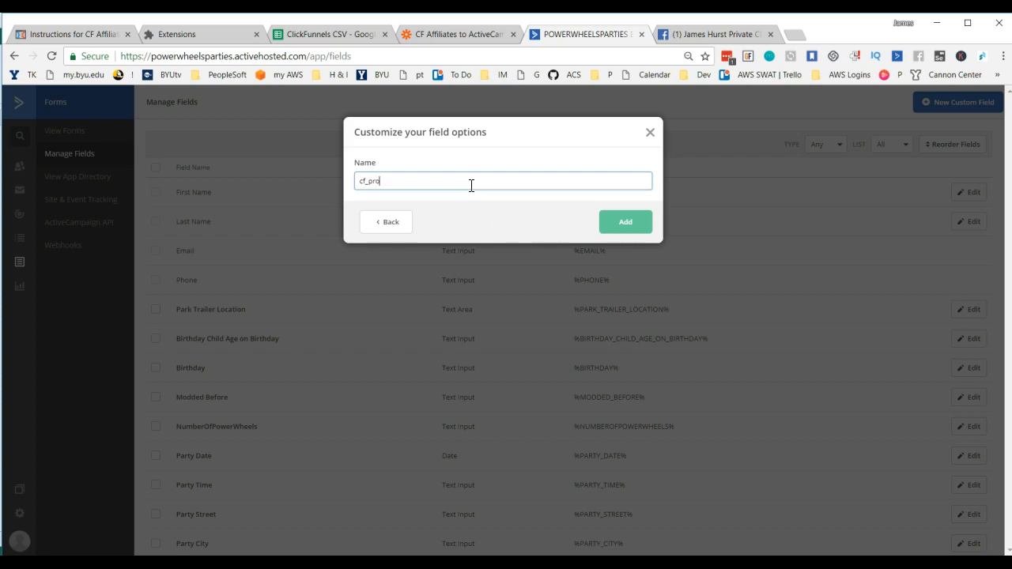
key(BackSpace)
key(BackSpace)
key(BackSpace)
key(BackSpace)
key(BackSpace)
key(BackSpace)
key(BackSpace)
text(CFProeductAmountDollars)
click(624, 225)
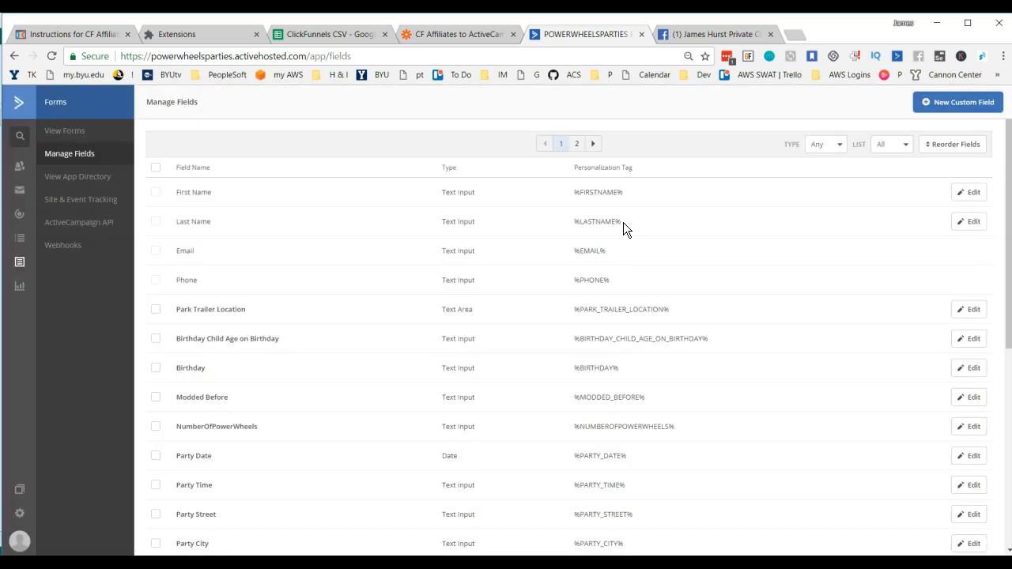
Step: Check the column headers in the Excel CSV, and open the Create/Update Contact template of the CF Affiliates to ActiveCampaign Zap in Zapier
click(398, 560)
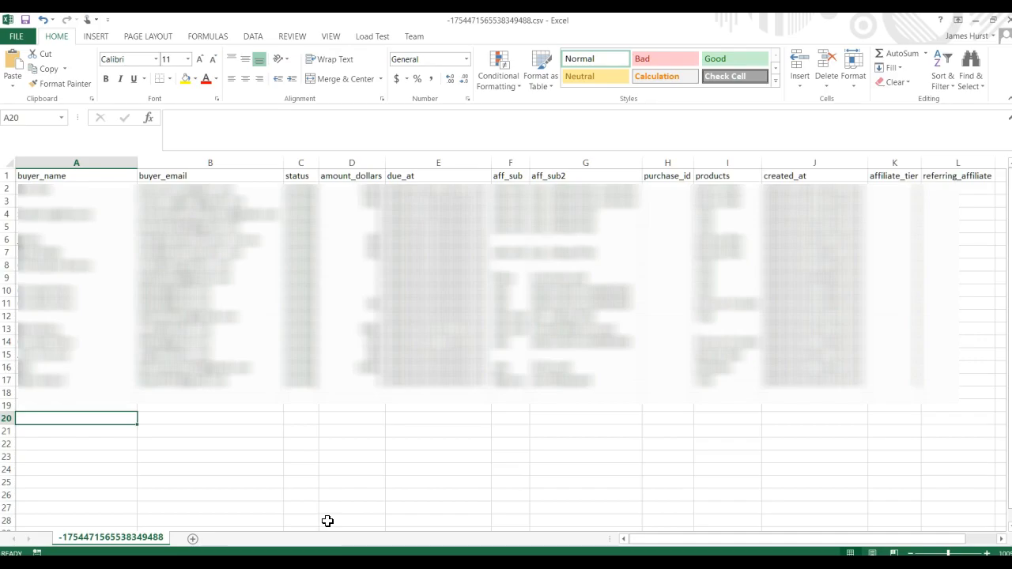
key(alt+Tab)
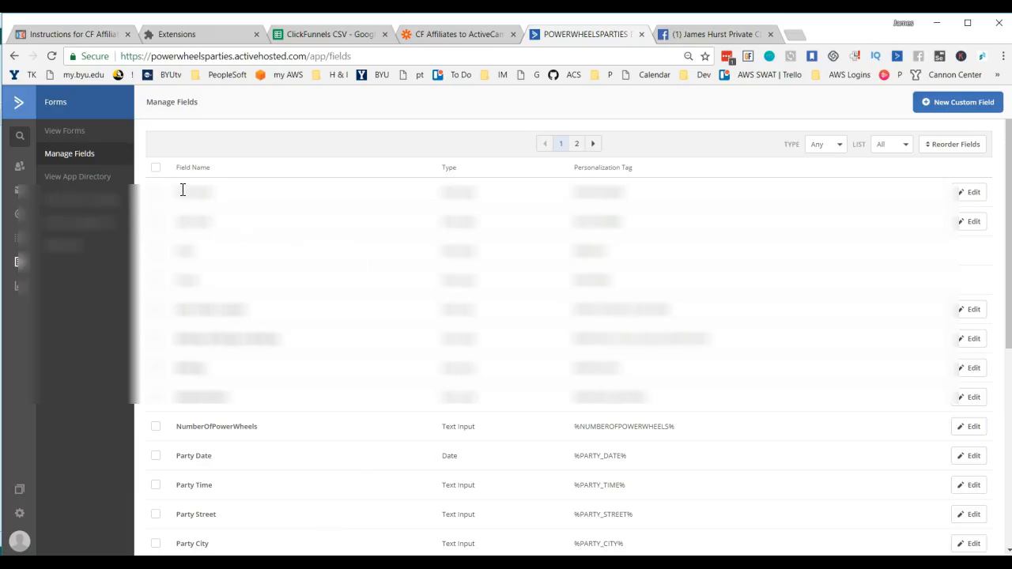
click(460, 37)
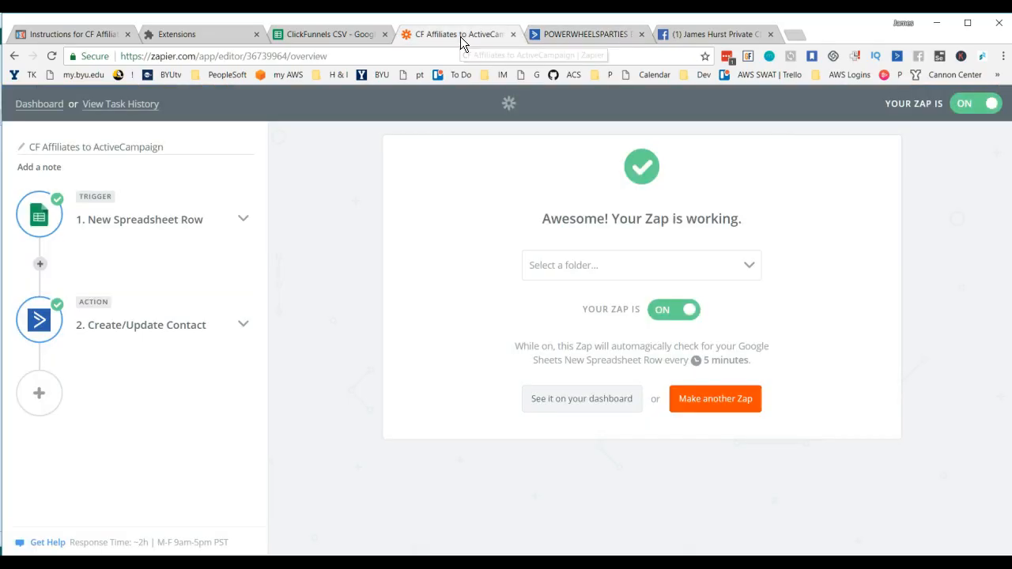
click(150, 325)
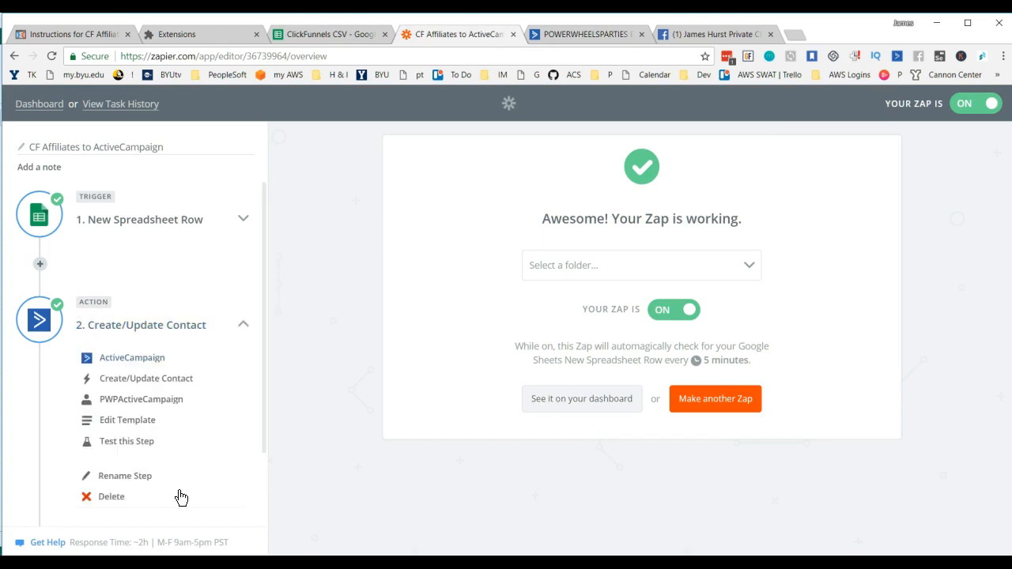
click(133, 421)
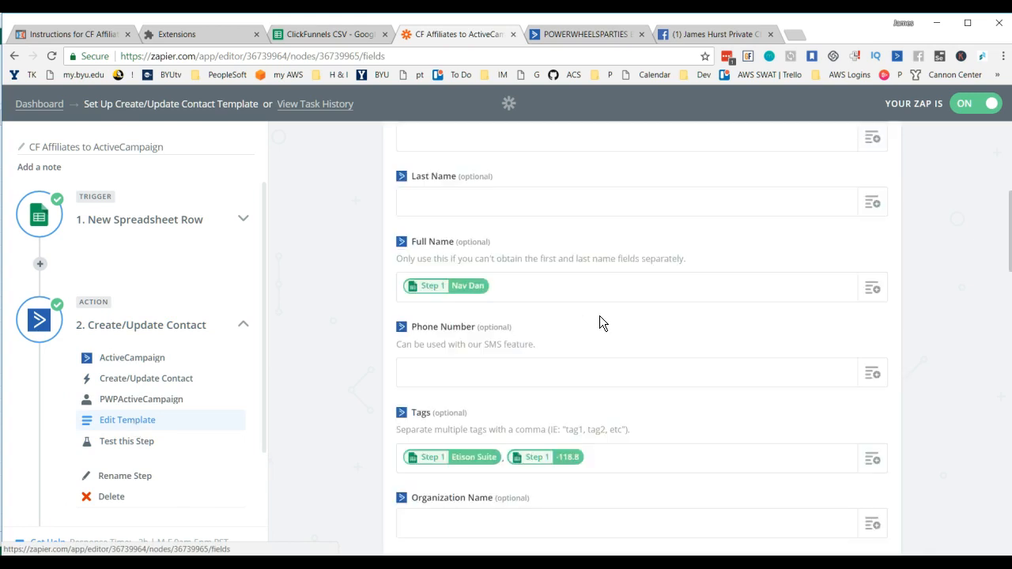
Step: Remove both mapped spreadsheet values from the Tags field of the Create/Update Contact template
scroll(601, 321, down, 1)
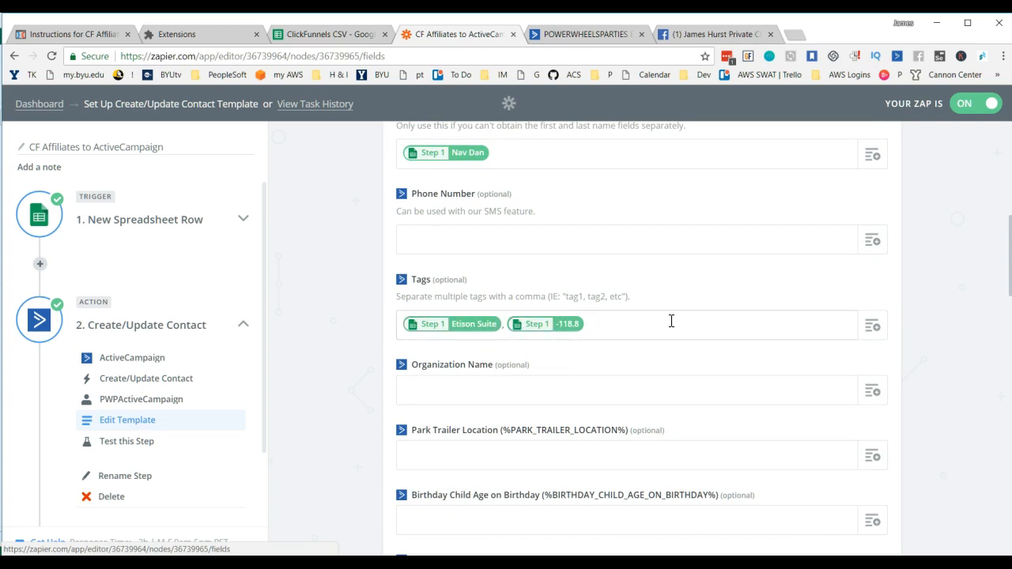
click(599, 327)
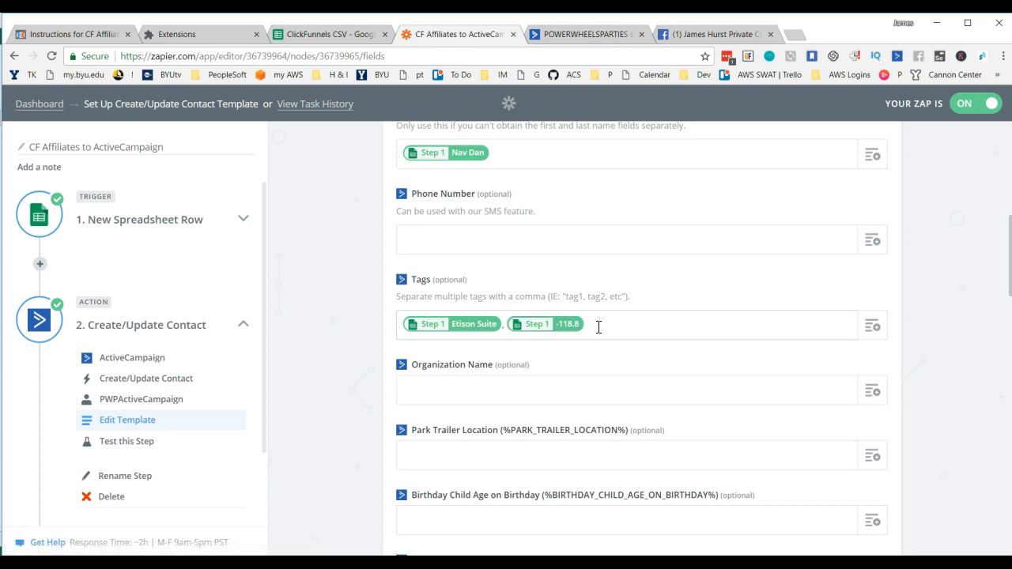
key(BackSpace)
key(BackSpace)
key(BackSpace)
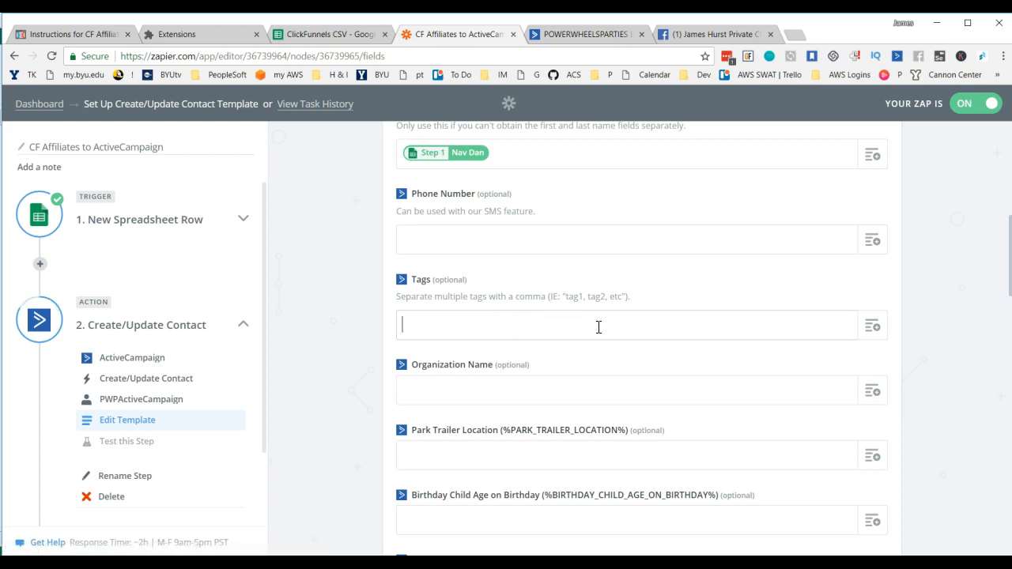
Step: Refresh the template's field list to load the new ActiveCampaign custom fields
scroll(917, 325, down, 5)
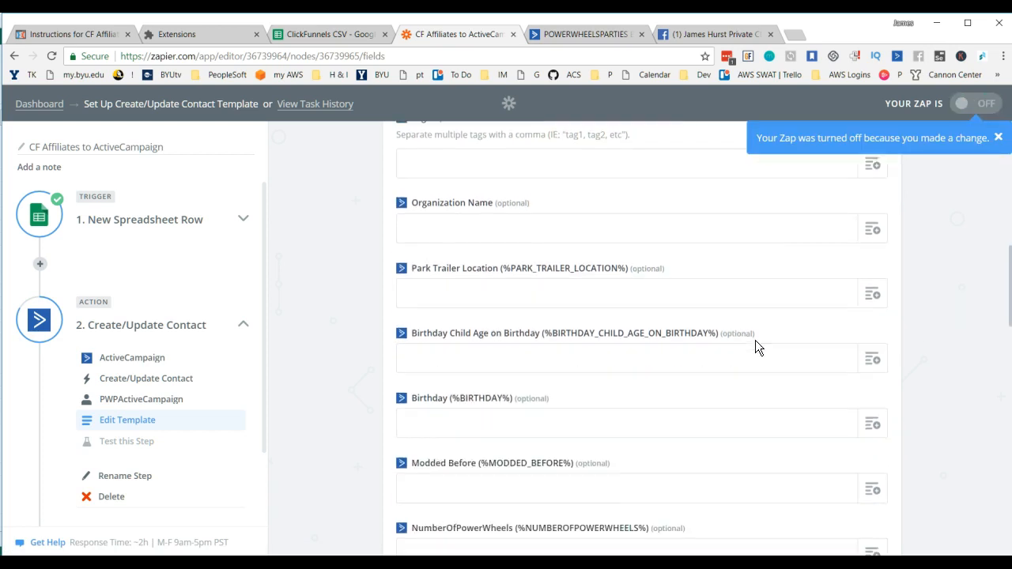
scroll(614, 358, down, 5)
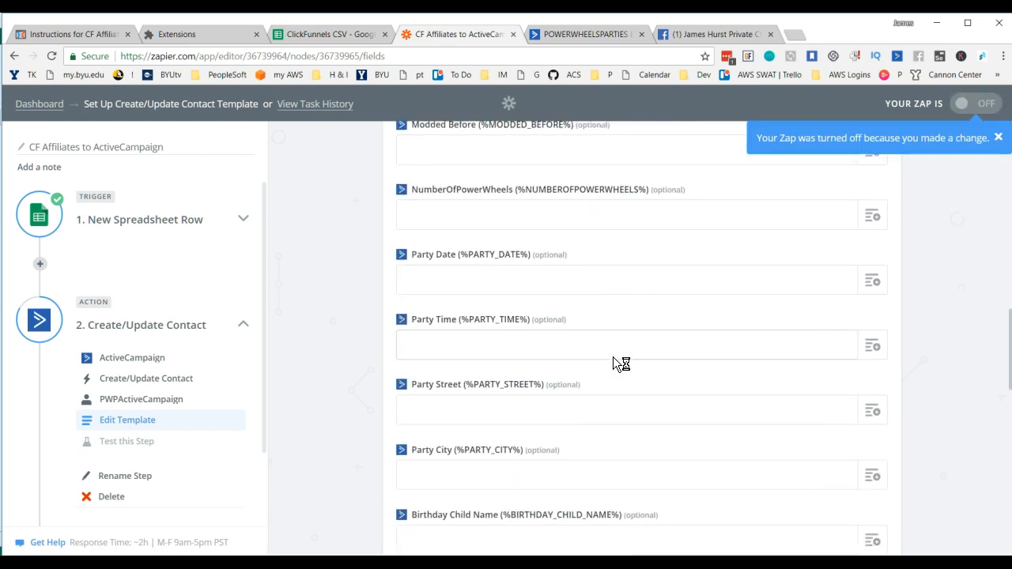
scroll(613, 357, down, 7)
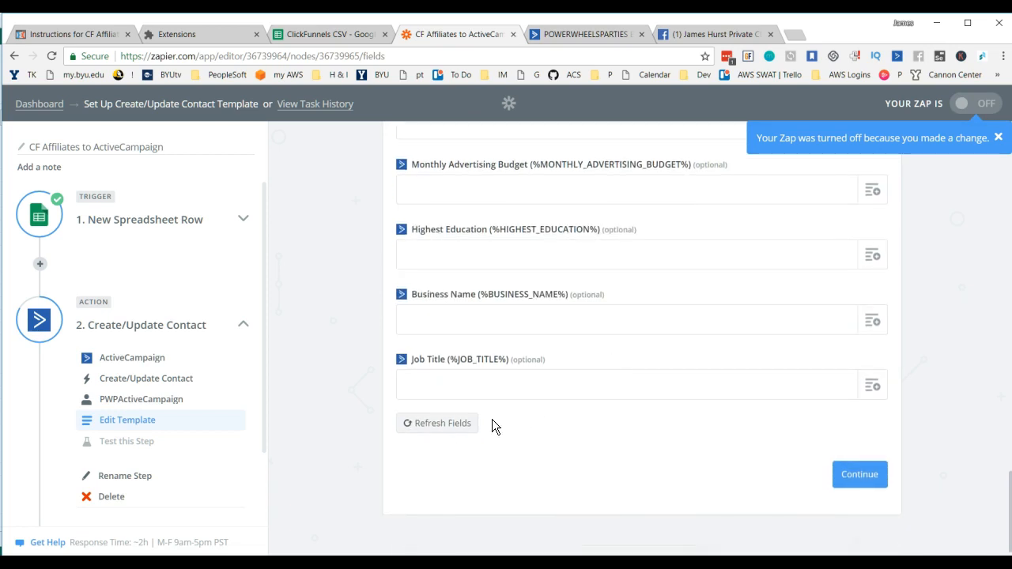
click(446, 427)
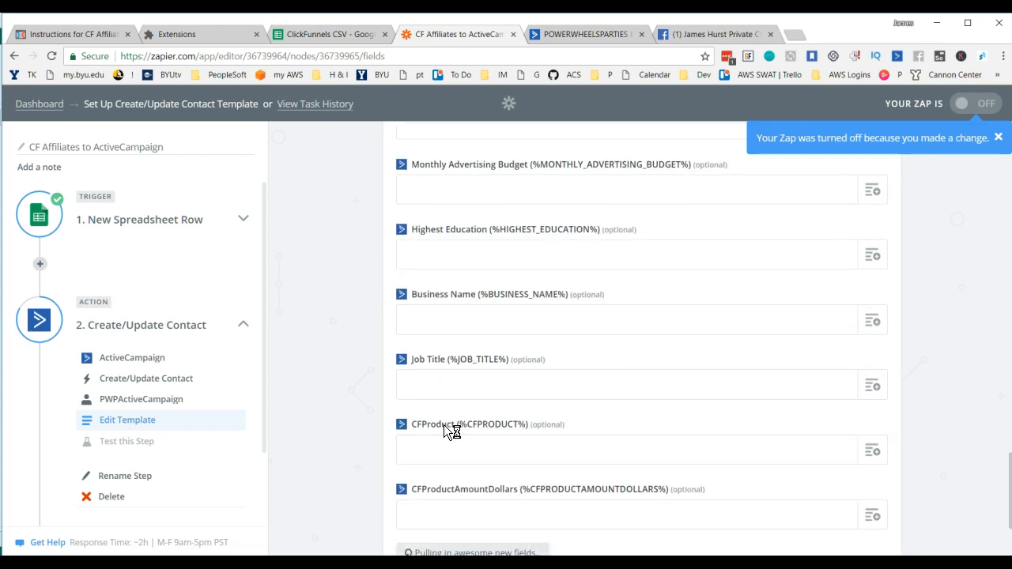
scroll(662, 376, down, 1)
scroll(661, 376, down, 2)
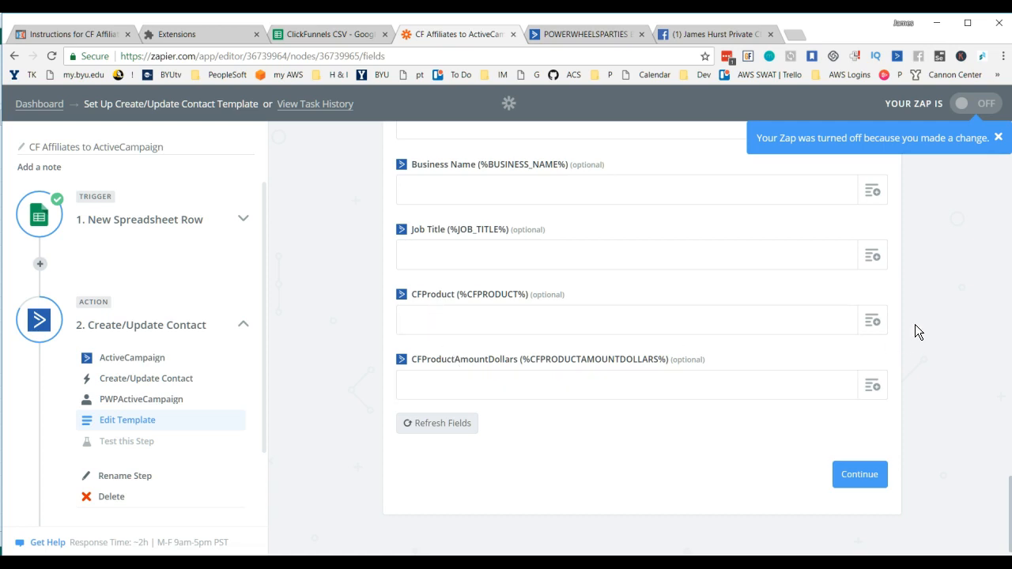
Step: Map the spreadsheet's products column to the CFProduct field
click(872, 329)
scroll(546, 459, down, 1)
scroll(514, 458, down, 1)
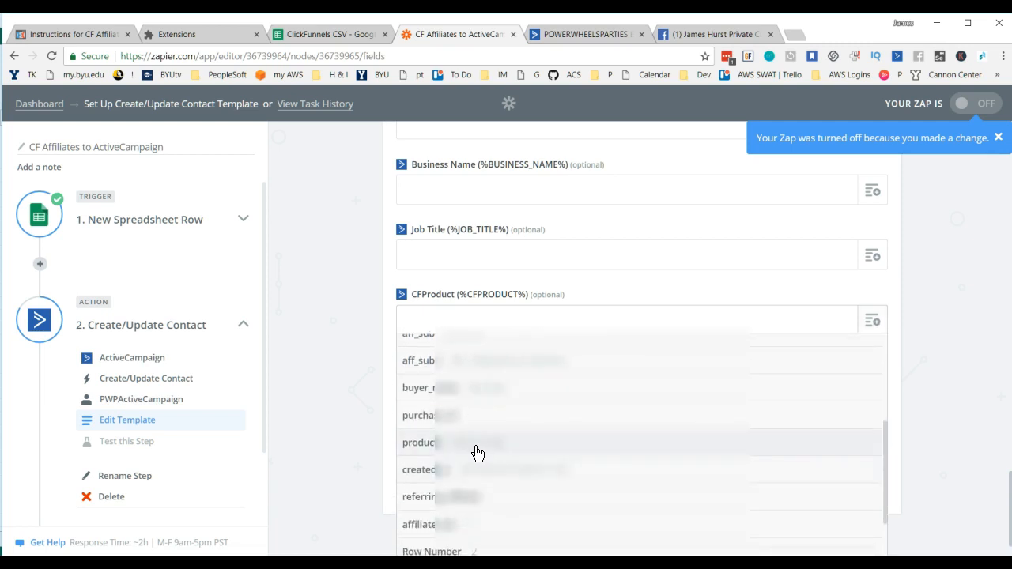
click(477, 443)
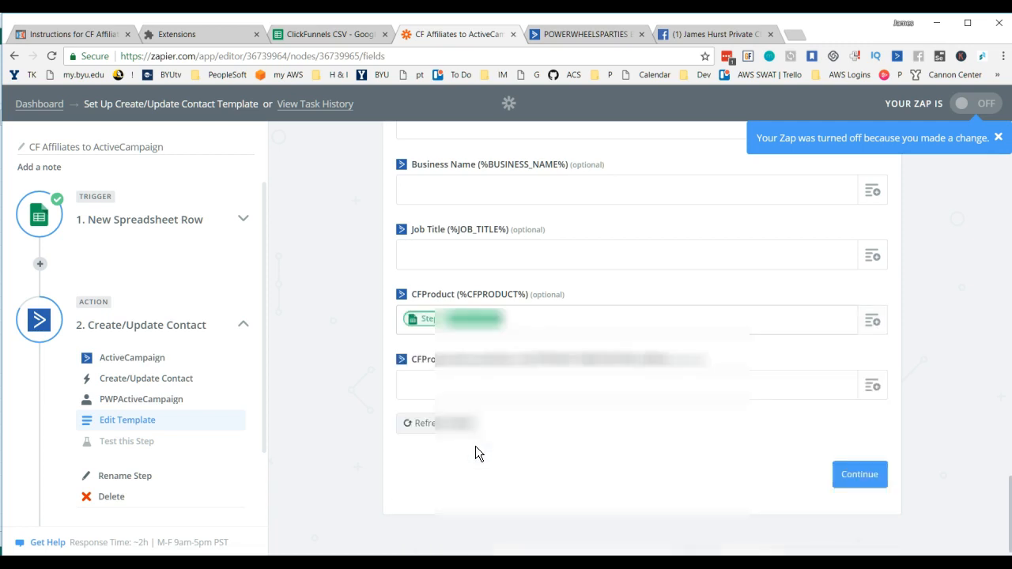
Step: Map the spreadsheet's amount_dollars column to the CFProductAmountDollars field and continue to the step test
click(880, 396)
scroll(633, 456, down, 1)
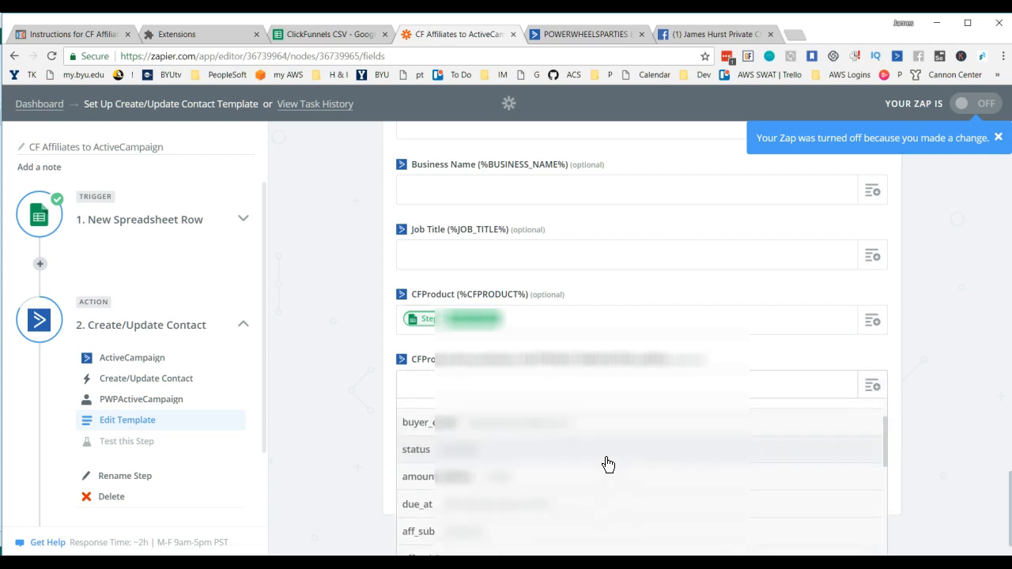
click(447, 479)
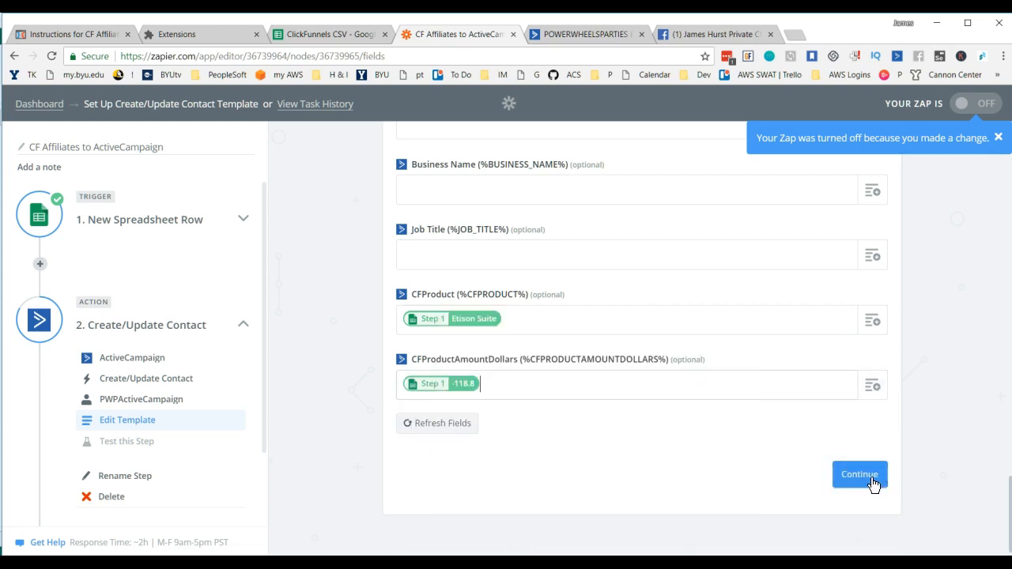
click(860, 475)
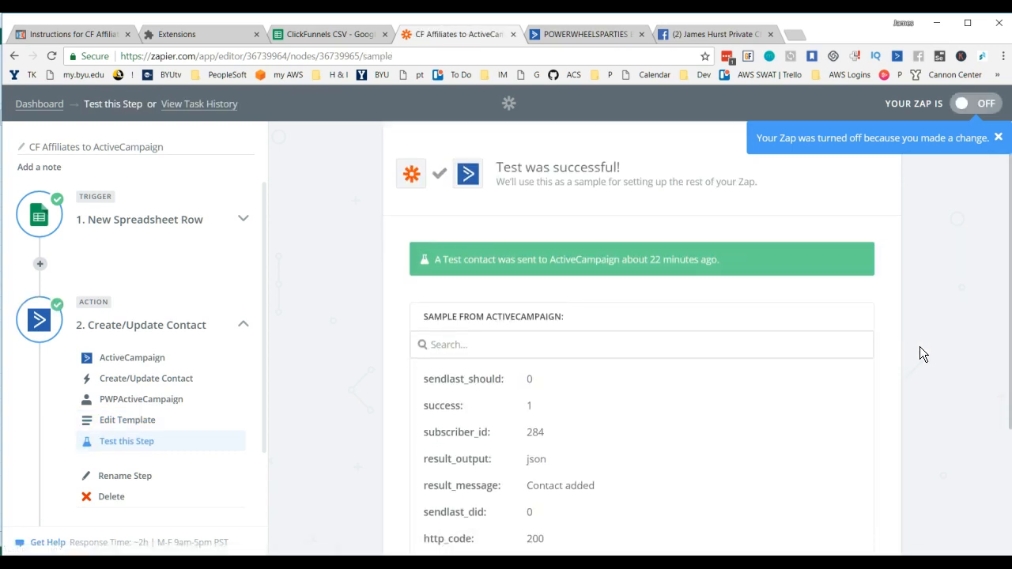
Step: Re-test the Create/Update Contact step by reviewing the sample data and sending the test contact to ActiveCampaign
scroll(920, 346, down, 3)
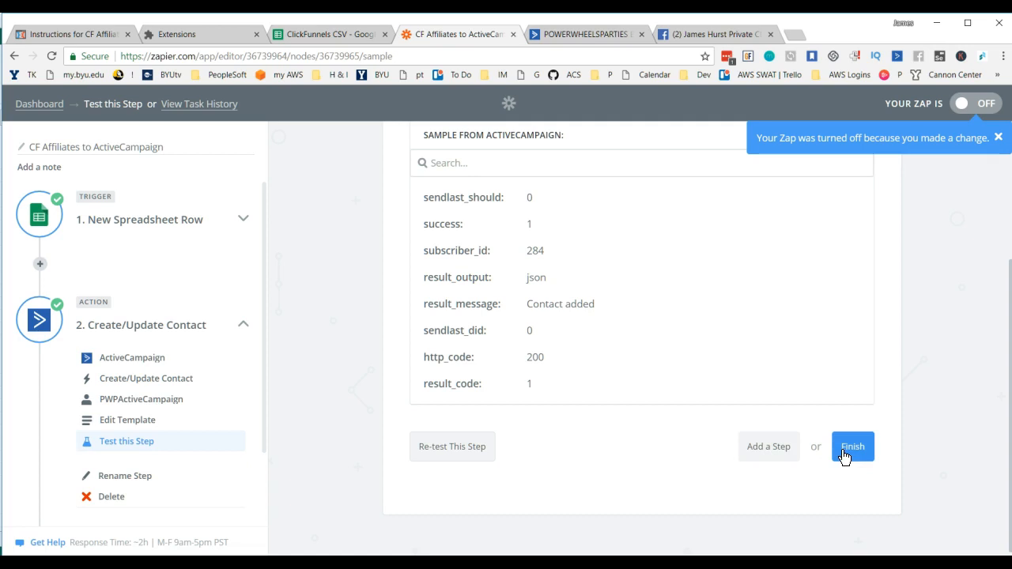
click(453, 447)
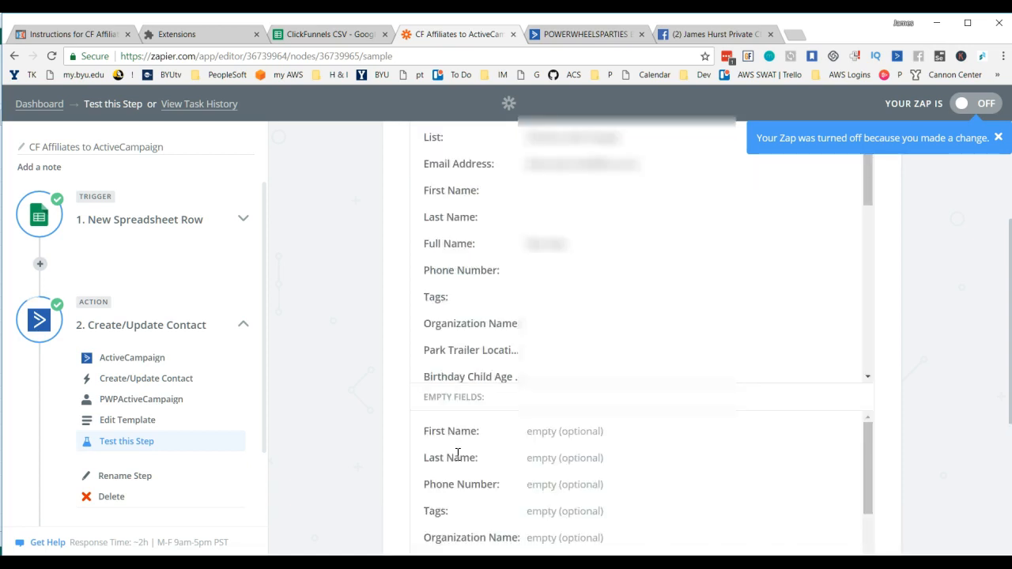
scroll(938, 316, down, 3)
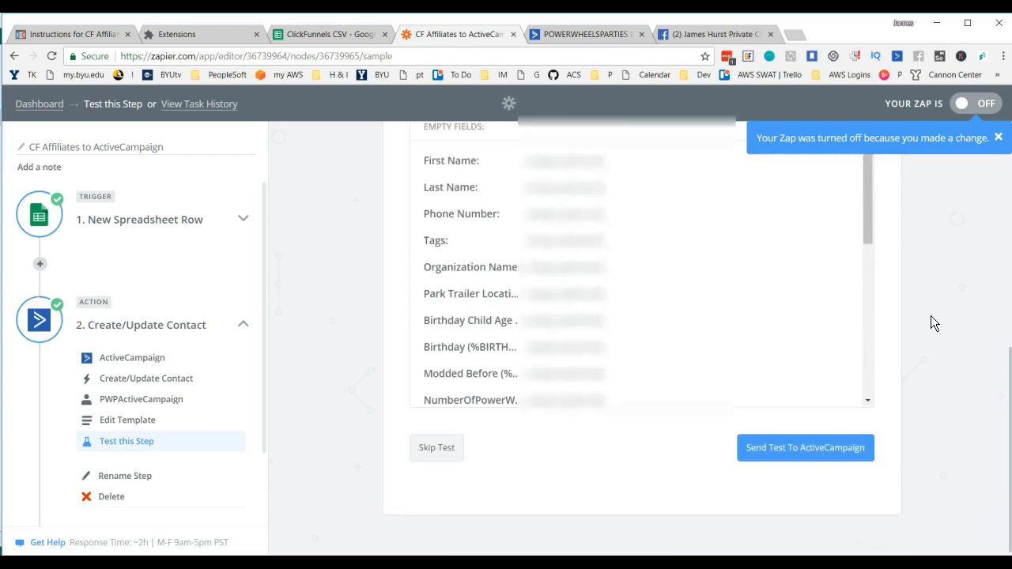
scroll(725, 348, up, 5)
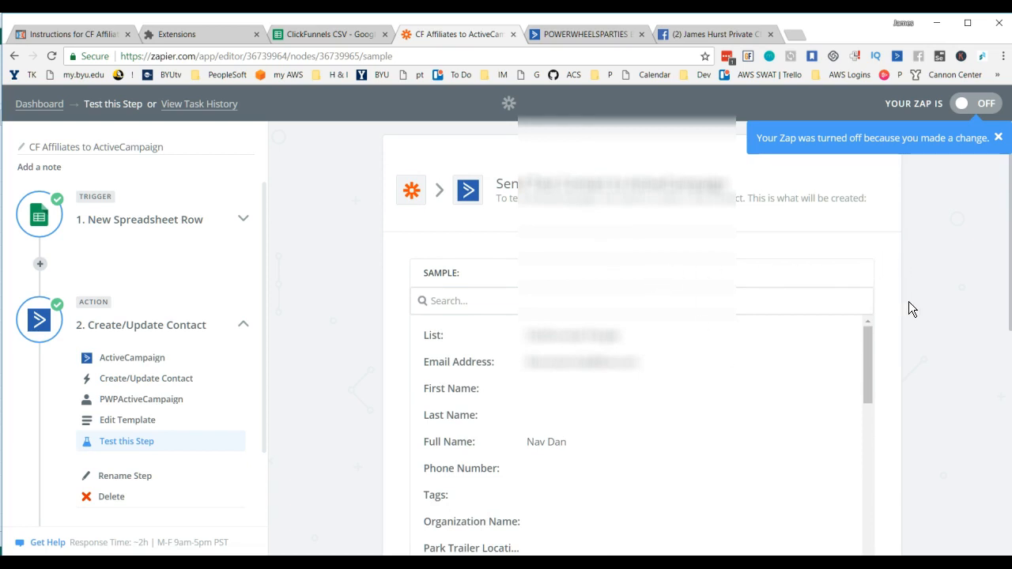
scroll(870, 277, down, 1)
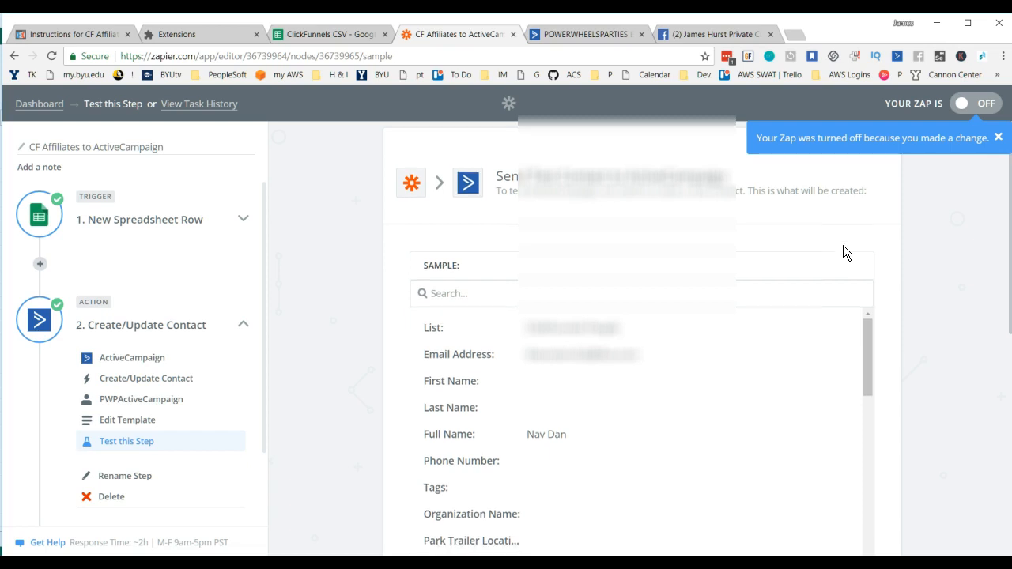
click(999, 137)
scroll(748, 193, down, 8)
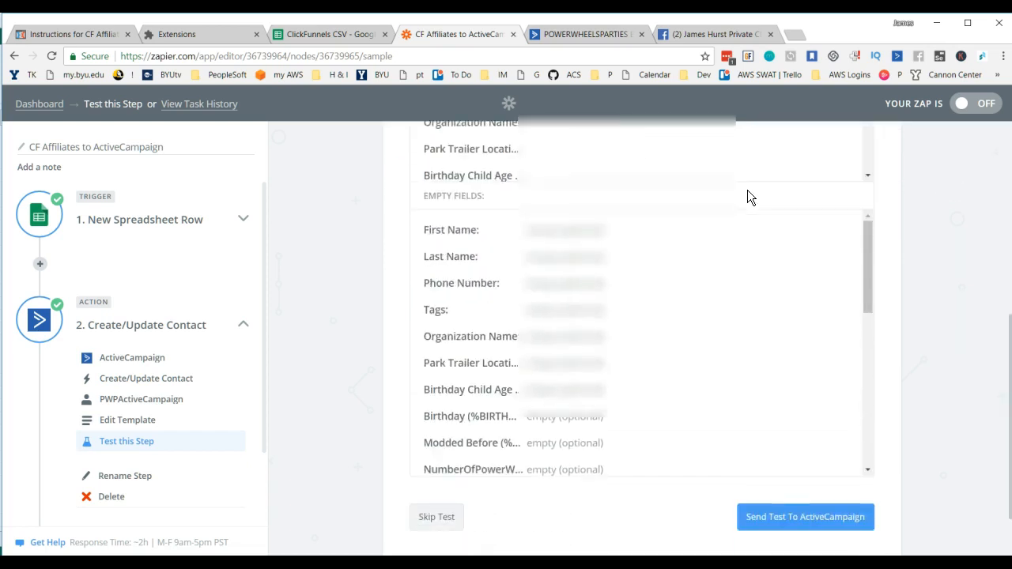
scroll(674, 380, down, 2)
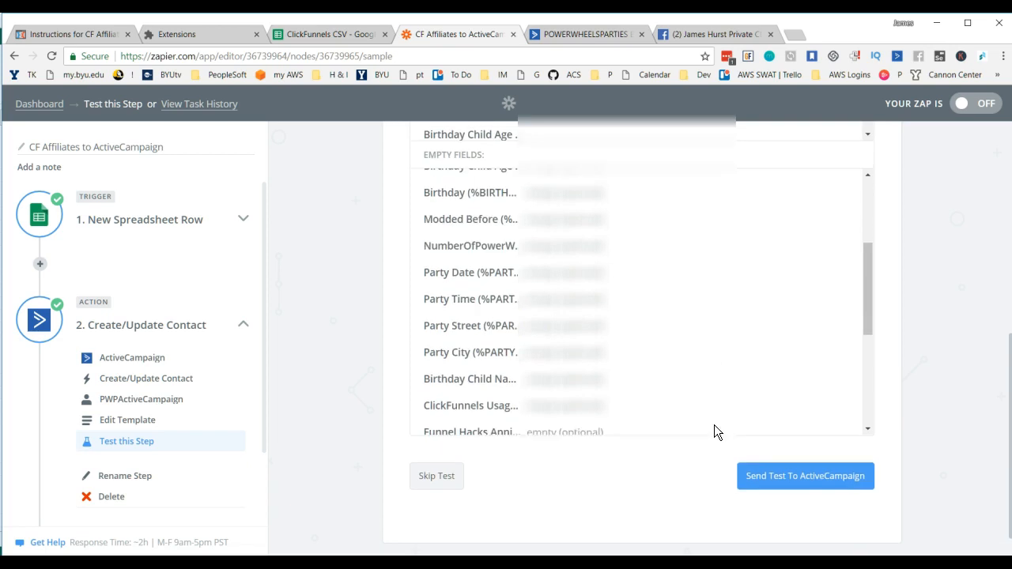
click(806, 485)
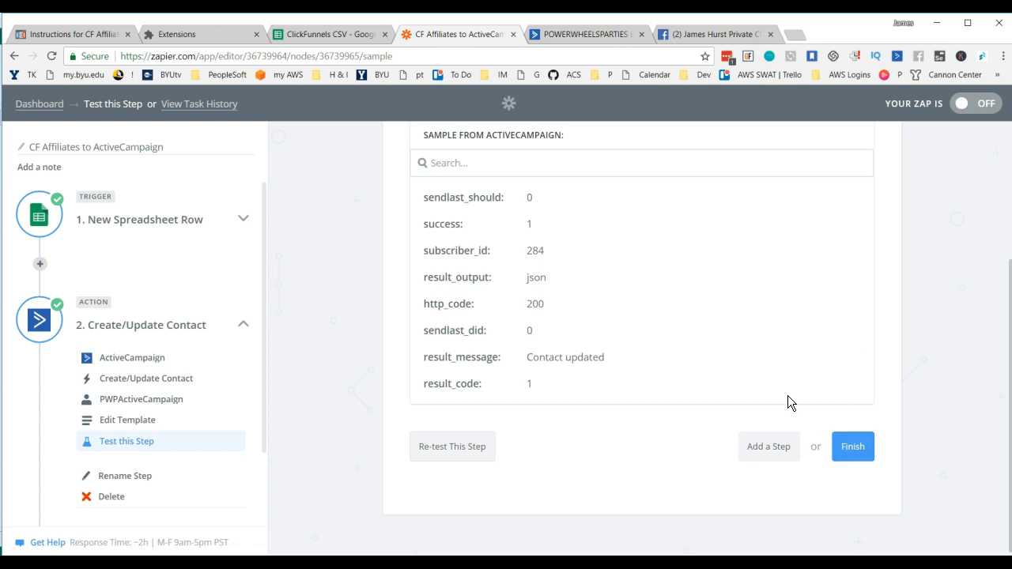
scroll(788, 396, up, 3)
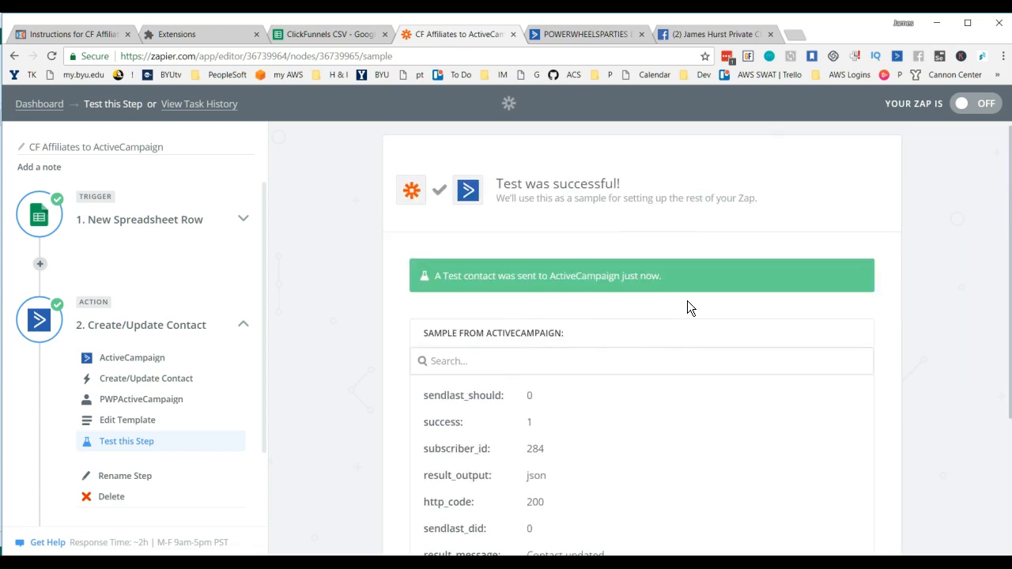
Step: Finish the tested Zap and turn on CF Affiliates to ActiveCampaign
scroll(744, 338, down, 2)
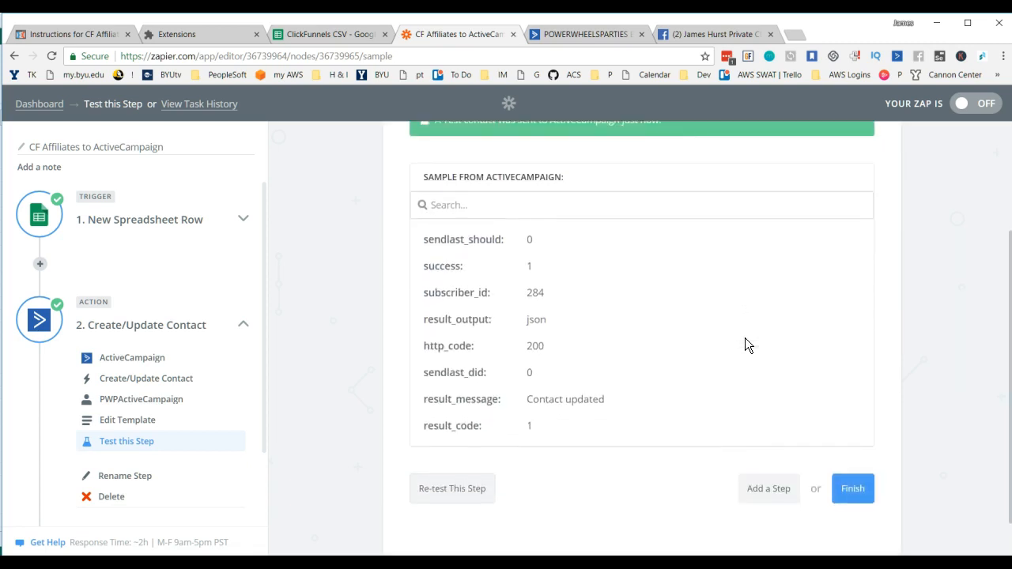
scroll(638, 290, up, 2)
scroll(768, 336, down, 3)
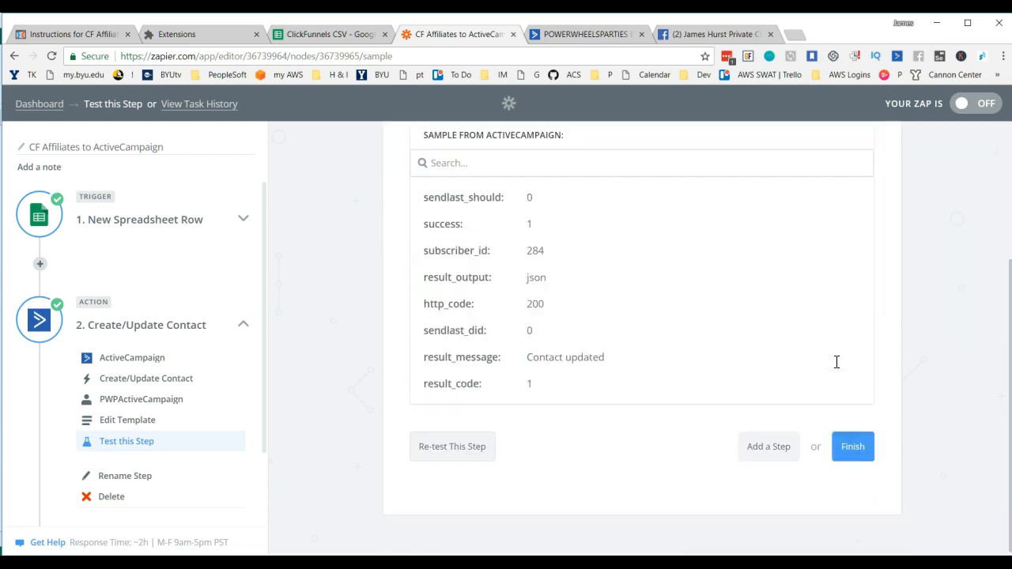
click(860, 451)
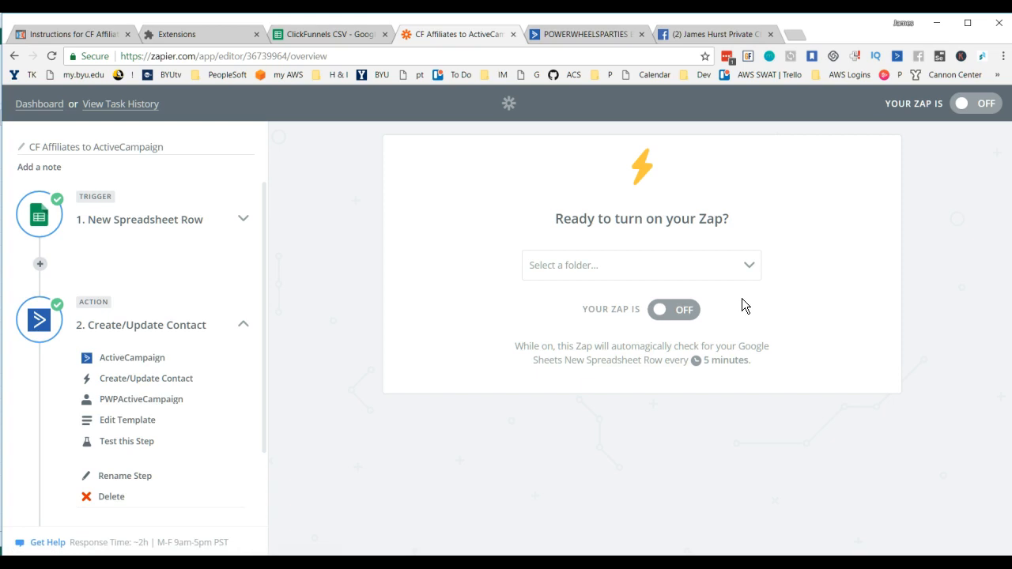
click(683, 314)
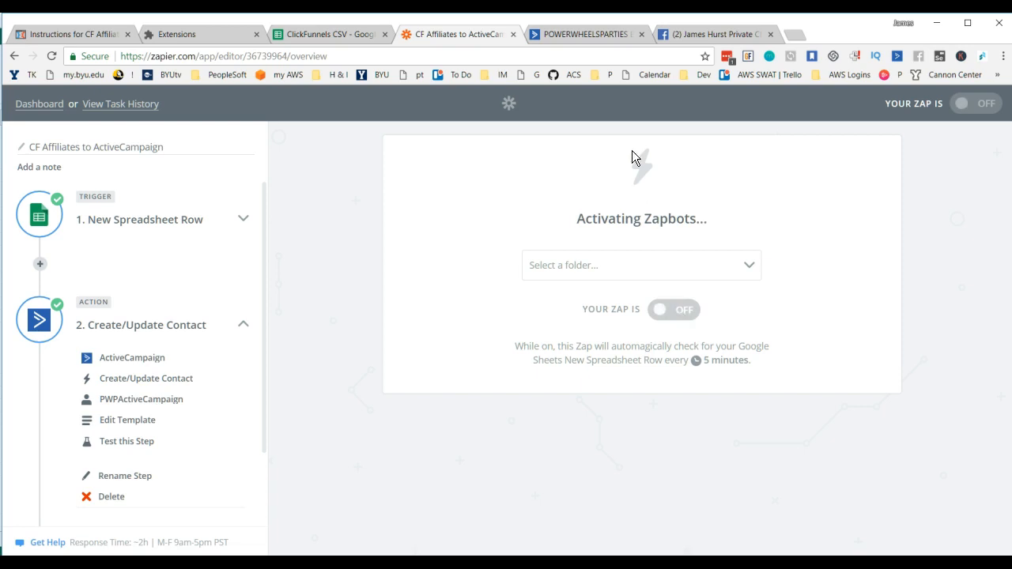
Step: Switch to ActiveCampaign and open the Trial is Added automation
click(580, 33)
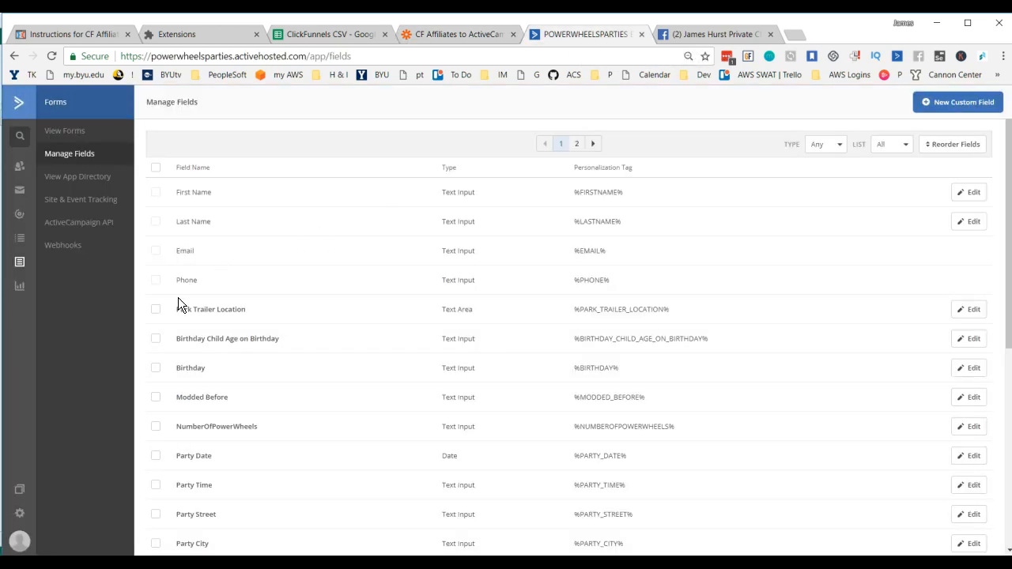
click(17, 224)
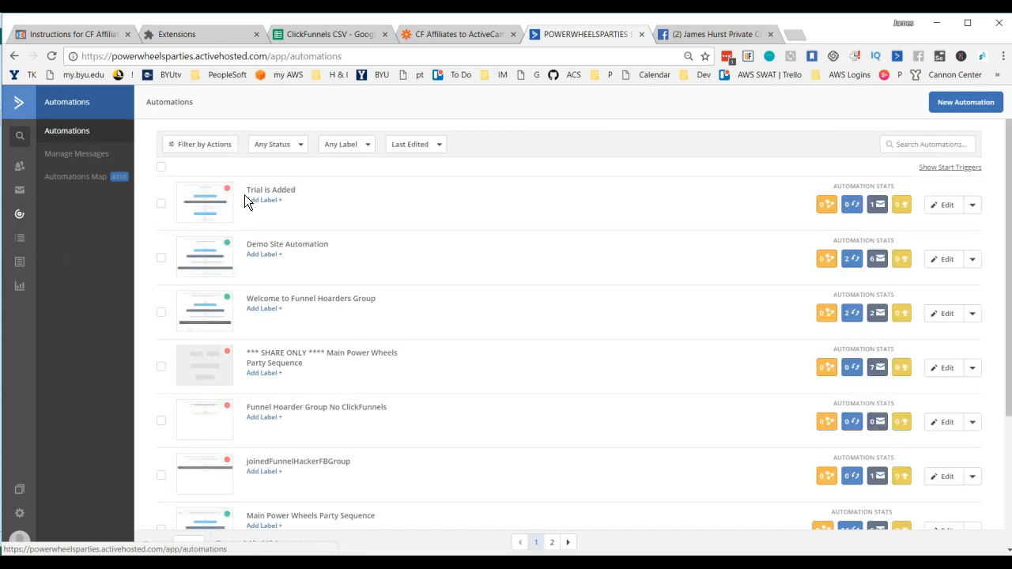
click(275, 190)
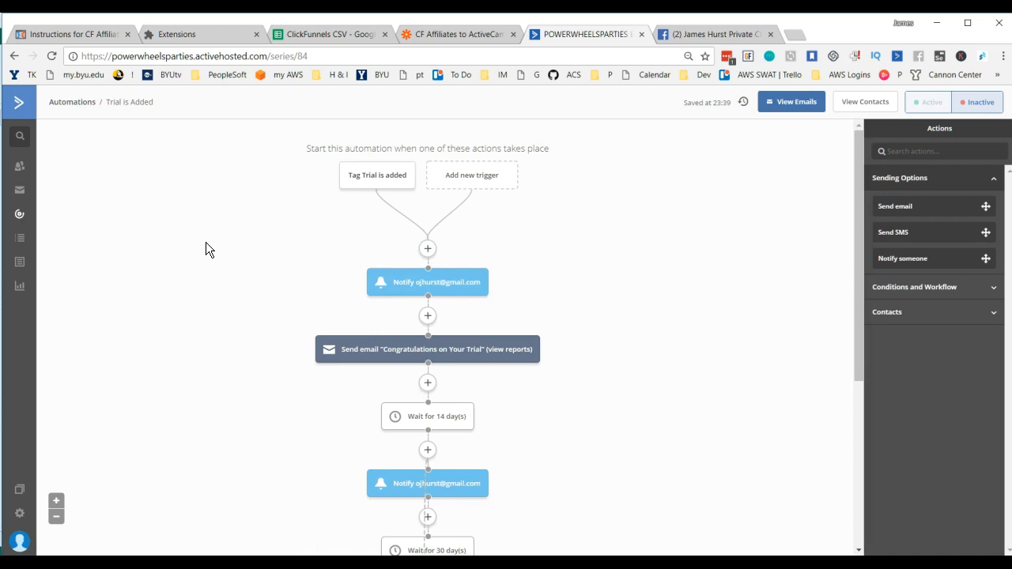
Step: Duplicate the automation's browser tab and open the newest subscriber's contact record from the account overview
right_click(601, 32)
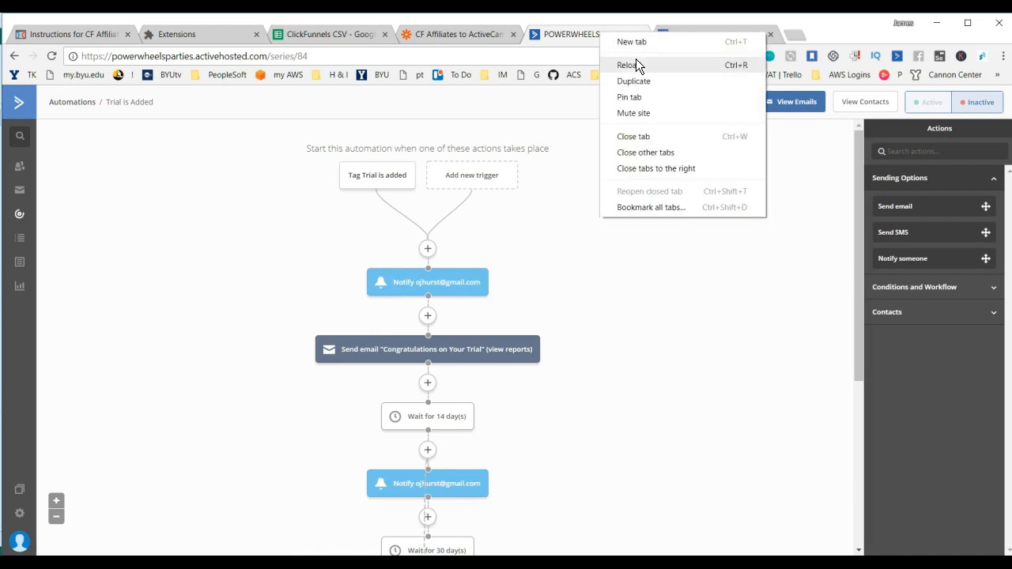
click(647, 77)
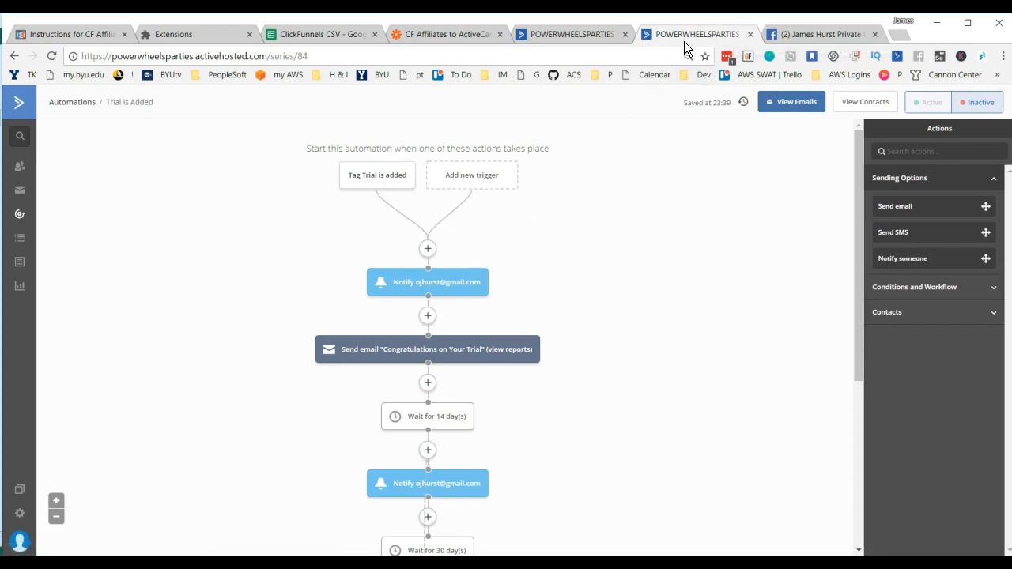
click(18, 106)
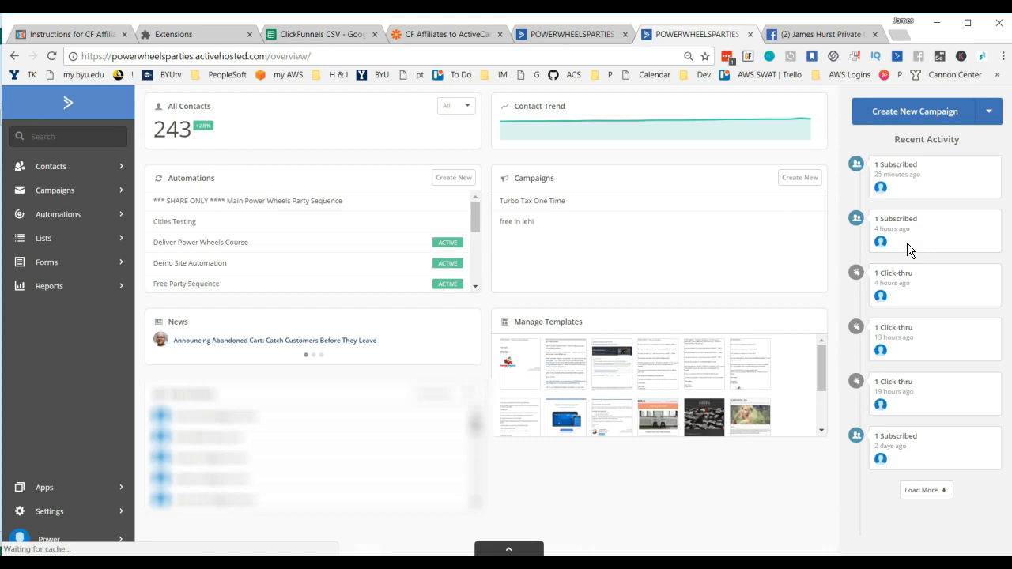
mouse_move(882, 195)
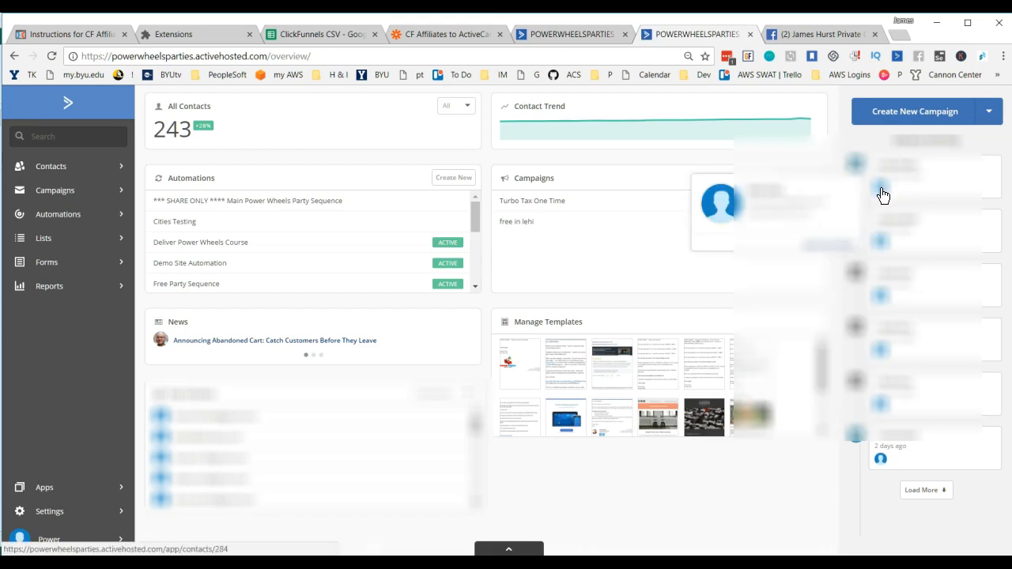
click(883, 190)
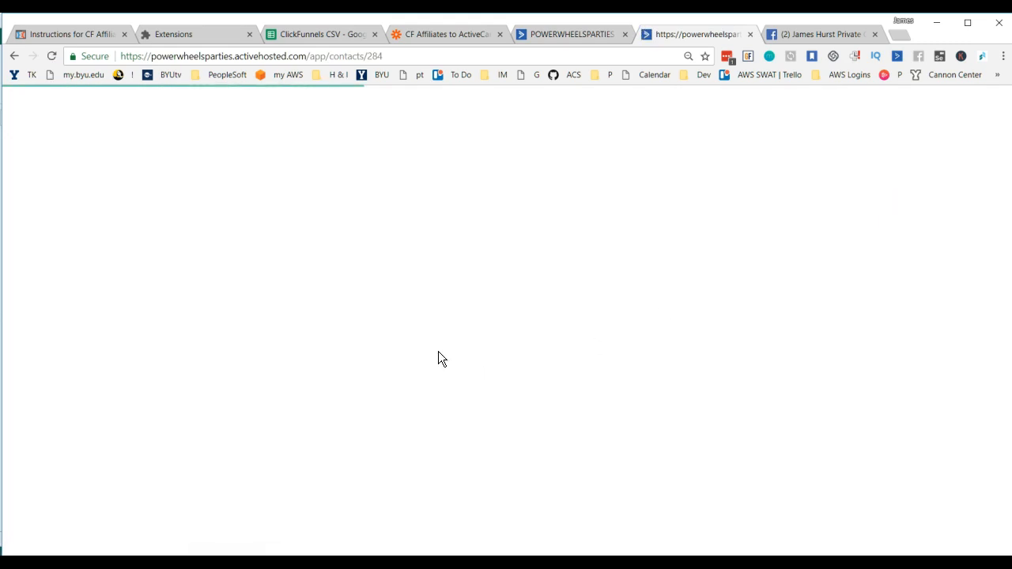
Step: Check the contact's CFProduct and CFProductAmountDollars fields, and remove its -118.8 and Etison Suite tags
scroll(301, 353, down, 2)
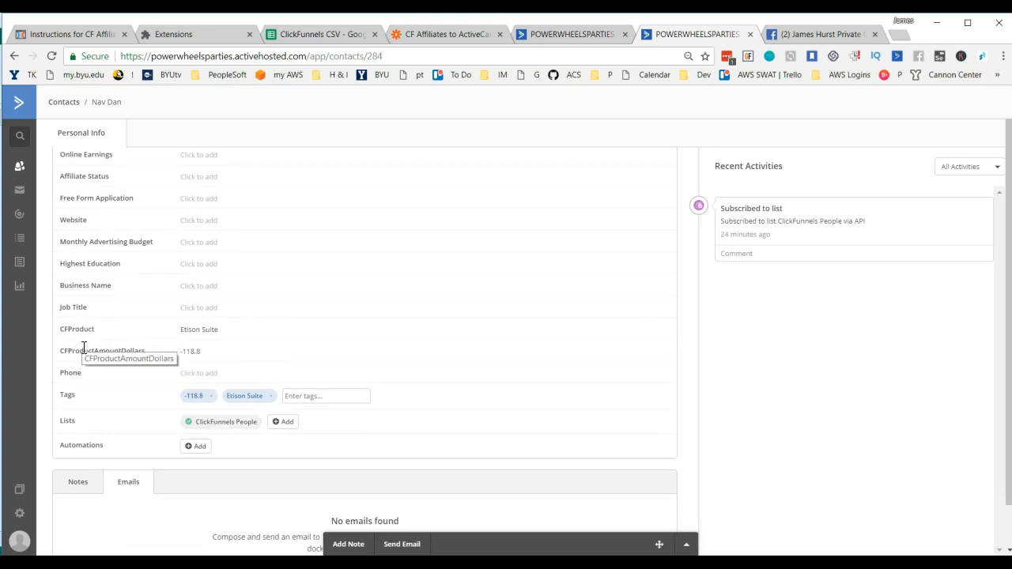
scroll(171, 340, up, 2)
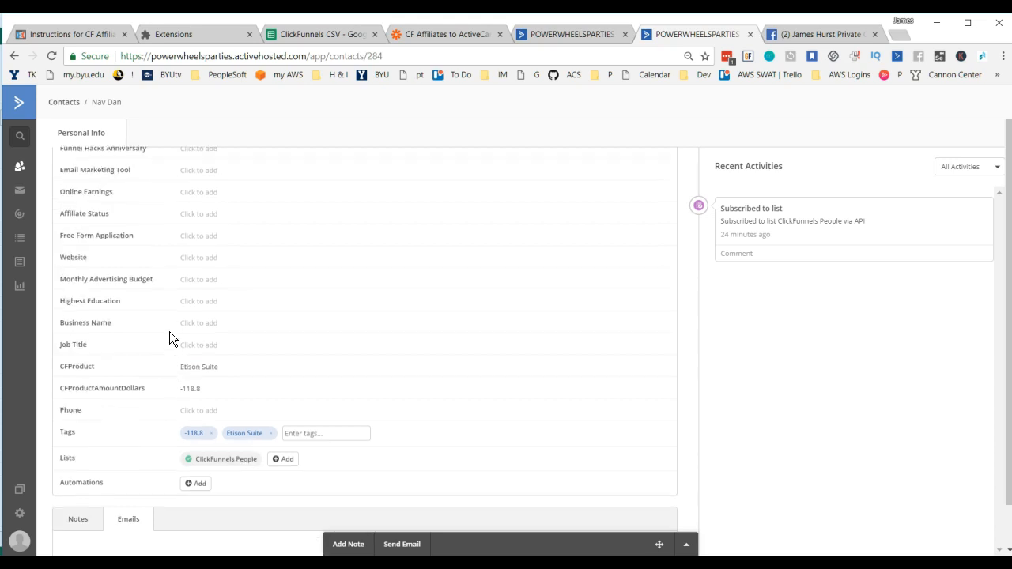
scroll(177, 352, down, 2)
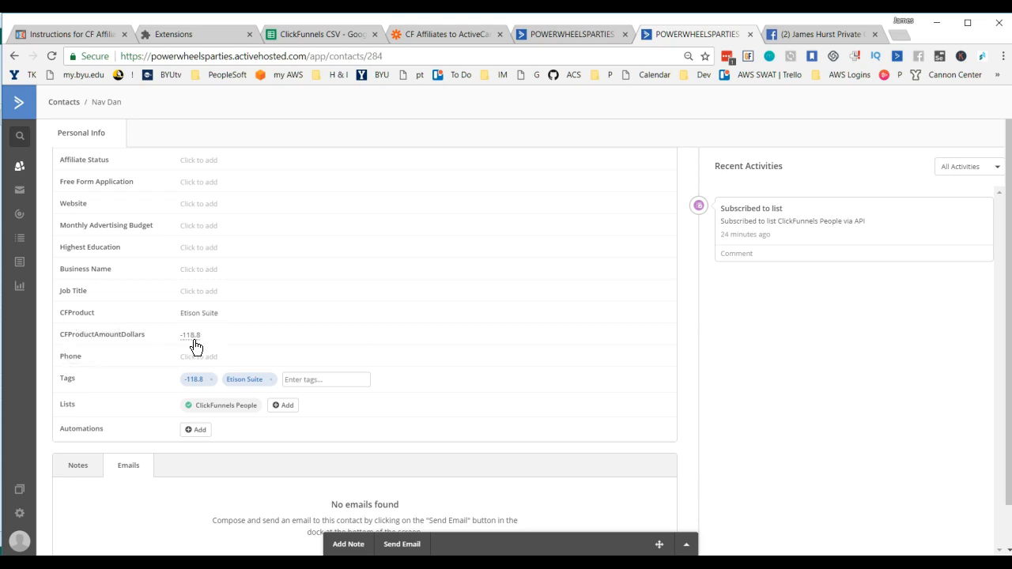
click(210, 381)
click(229, 381)
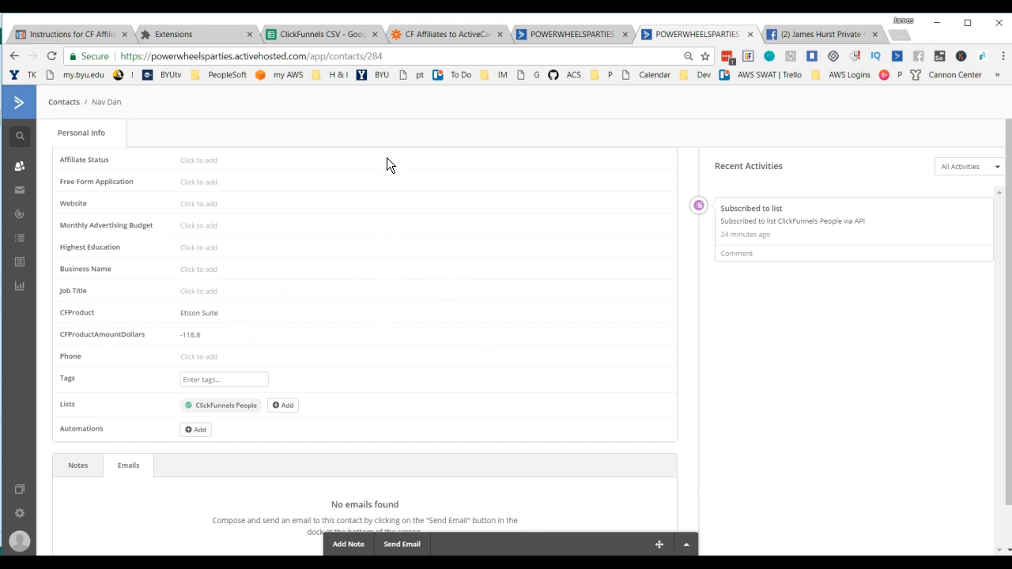
Step: Return to the Trial is Added automation and rename it as "CFProduct is Trial"
click(585, 34)
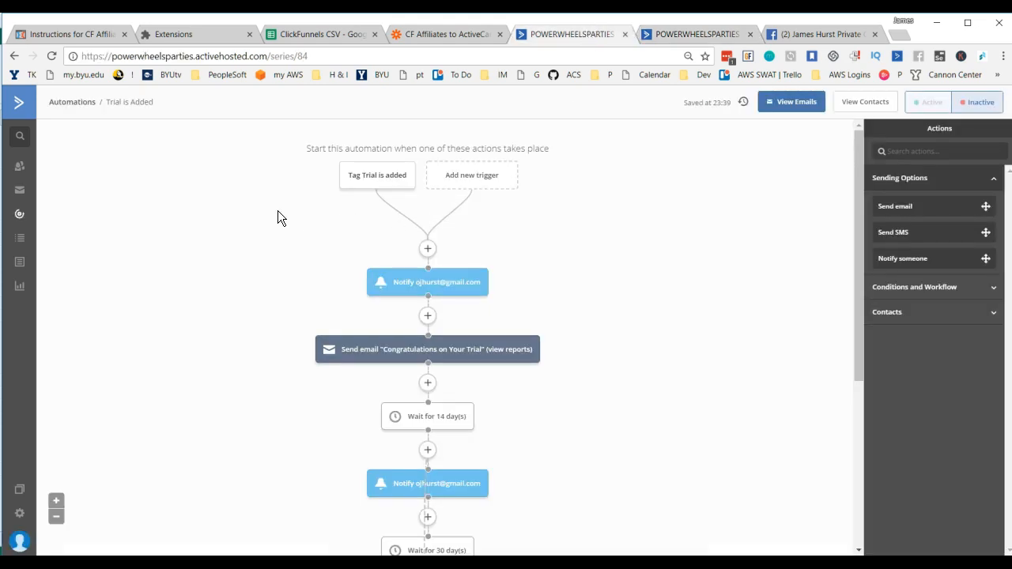
click(141, 102)
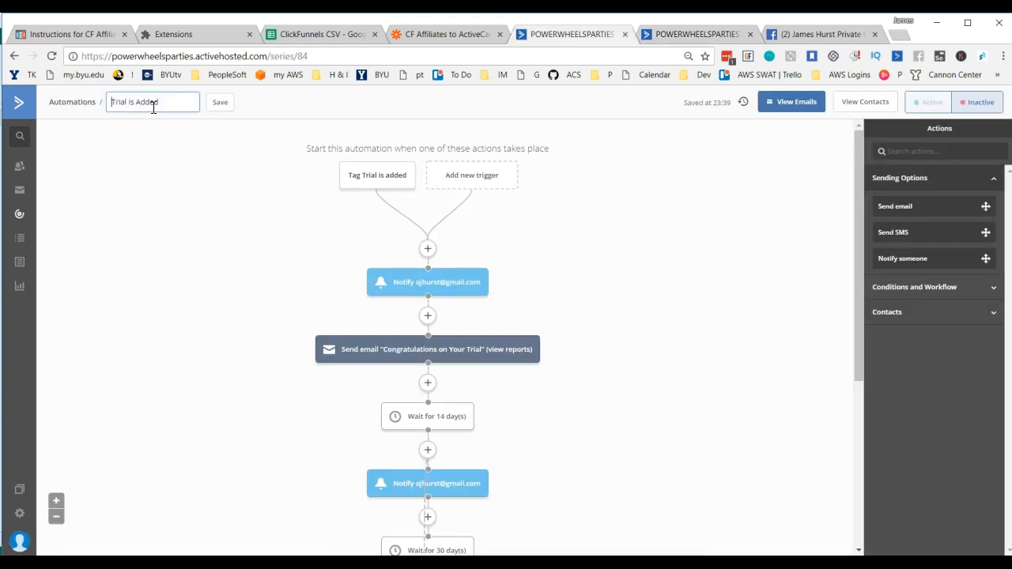
drag(157, 104, 113, 107)
text(T)
text(Fpre)
text(odcut)
key(BackSpace)
key(BackSpace)
text(uct is Tra)
key(BackSpace)
text(ial)
click(231, 105)
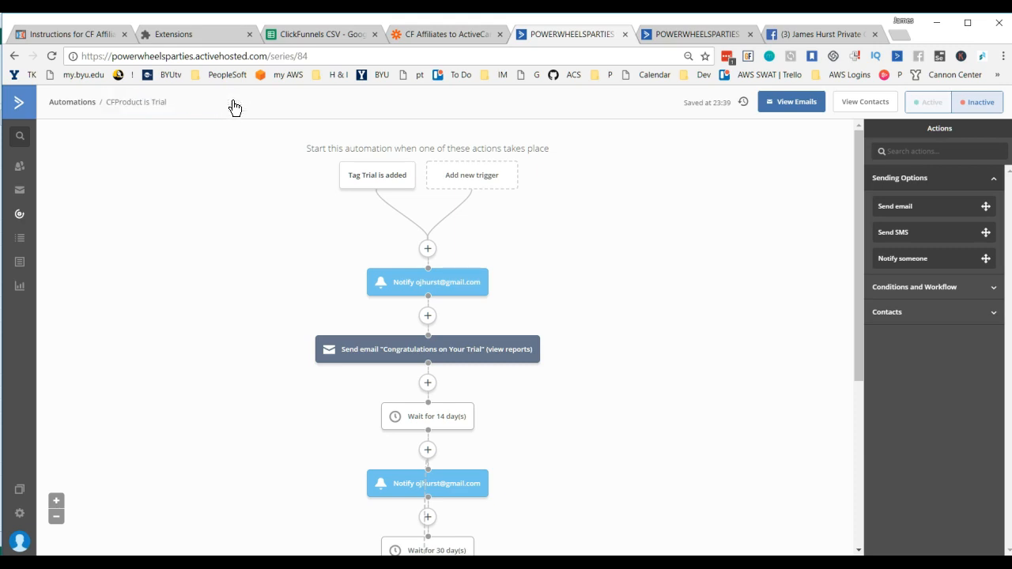
Step: Delete the automation's "Tag Trial is added" start trigger
click(383, 181)
click(369, 171)
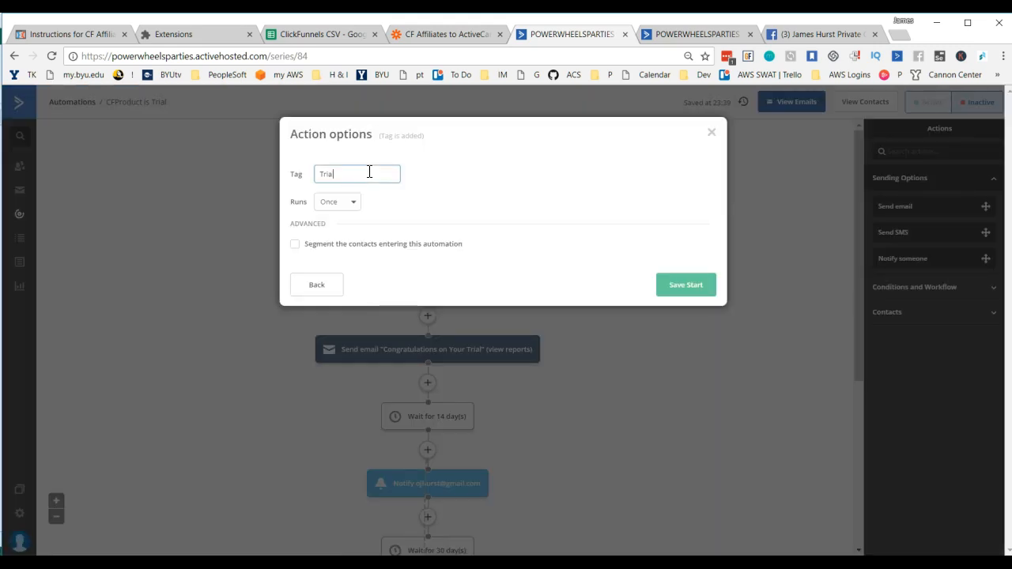
click(711, 133)
click(403, 149)
click(585, 132)
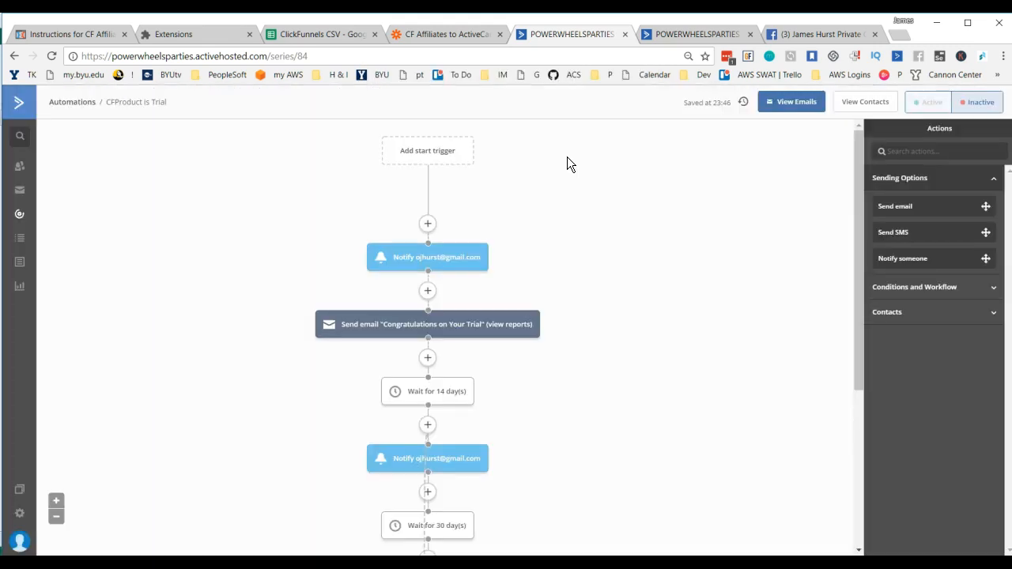
Step: Choose Field changes as the automation's new start trigger and continue to its options
click(424, 152)
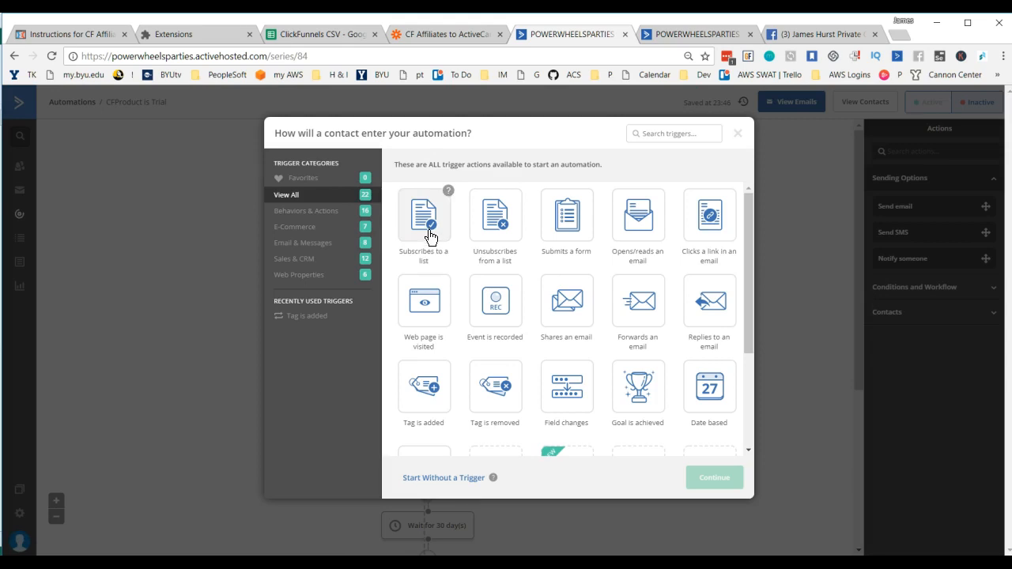
scroll(443, 257, down, 1)
mouse_move(444, 259)
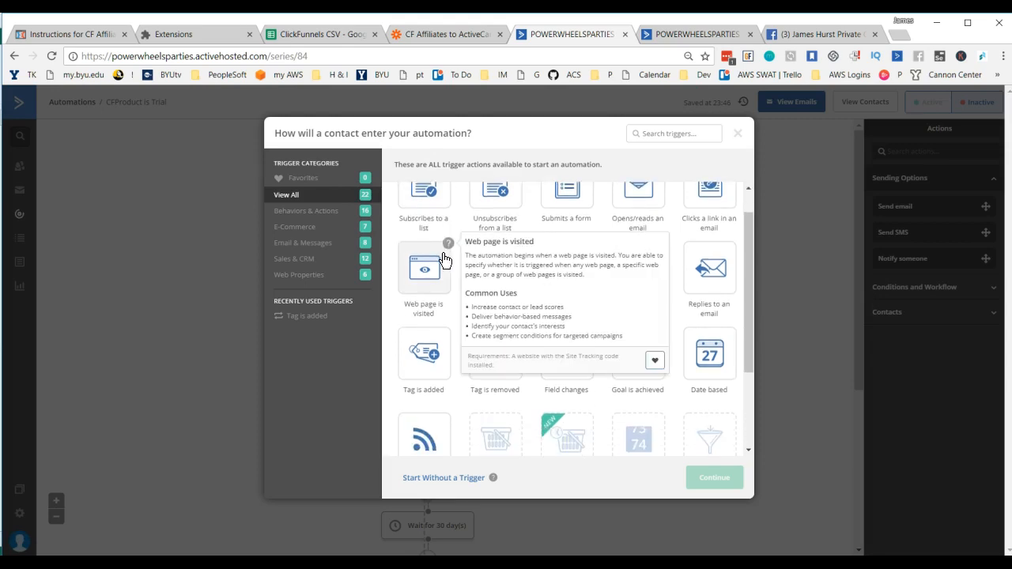
scroll(564, 317, down, 1)
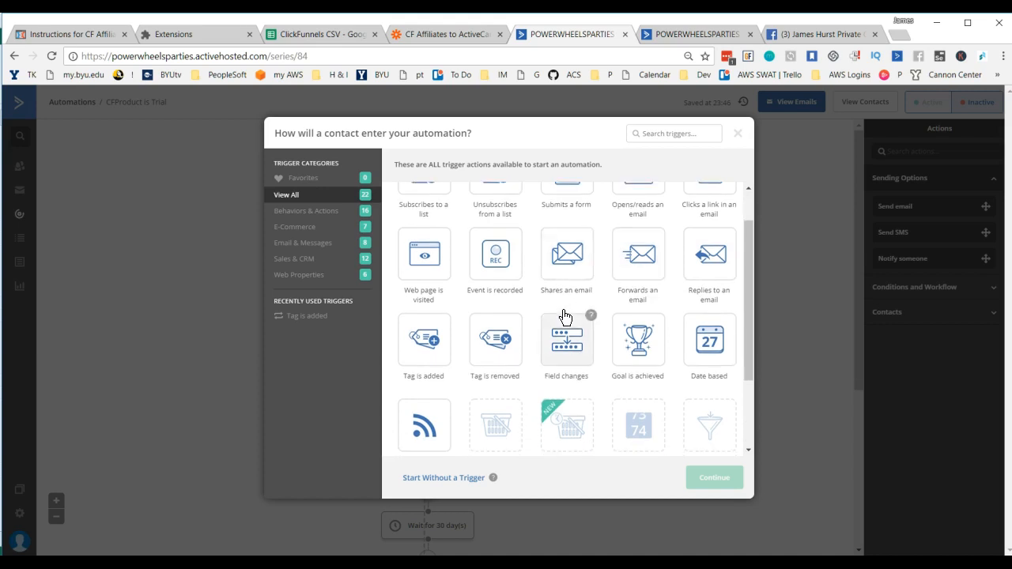
scroll(583, 321, down, 2)
scroll(583, 321, up, 1)
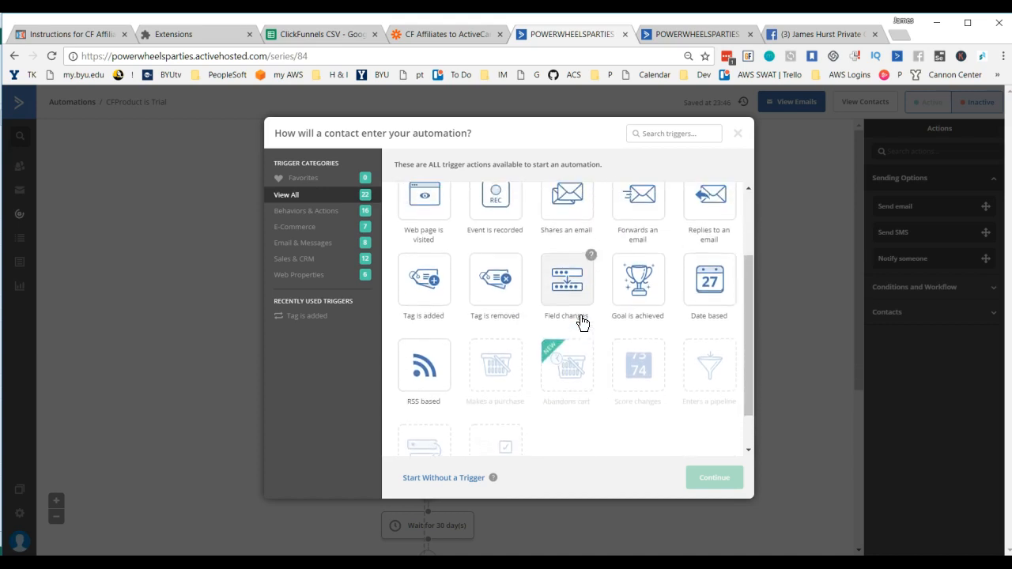
scroll(583, 321, up, 1)
scroll(583, 321, up, 1)
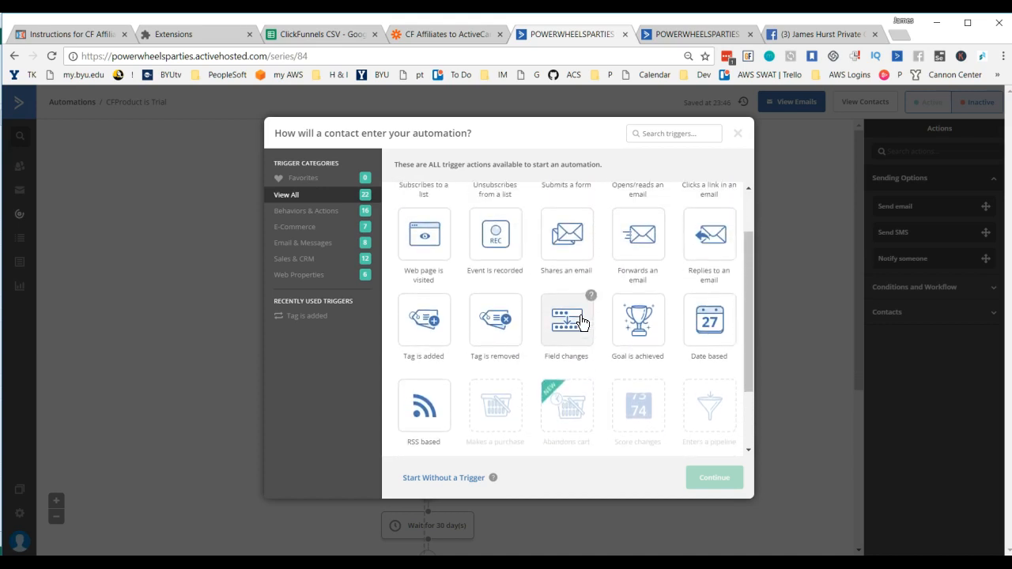
scroll(581, 324, up, 2)
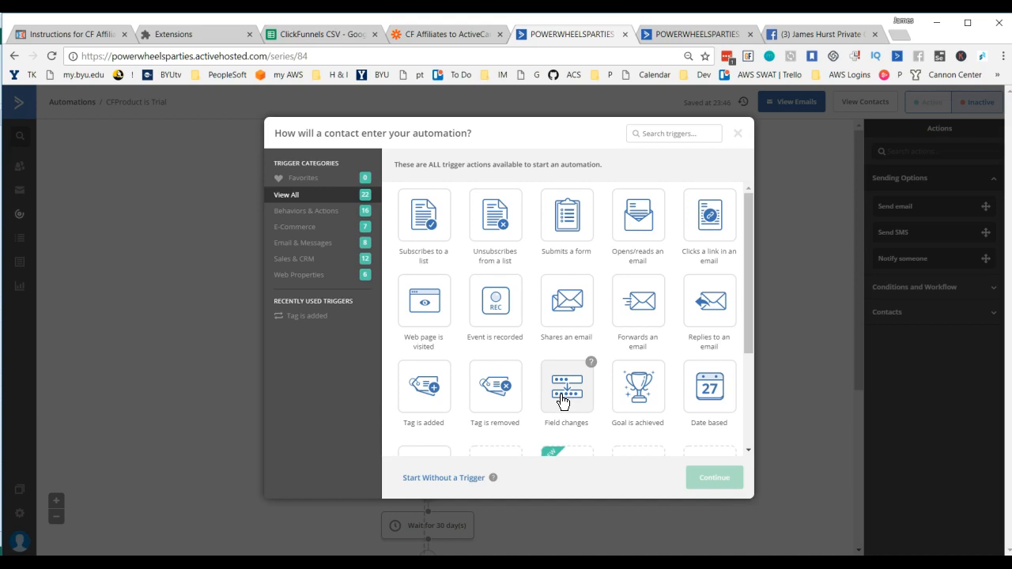
scroll(562, 401, down, 2)
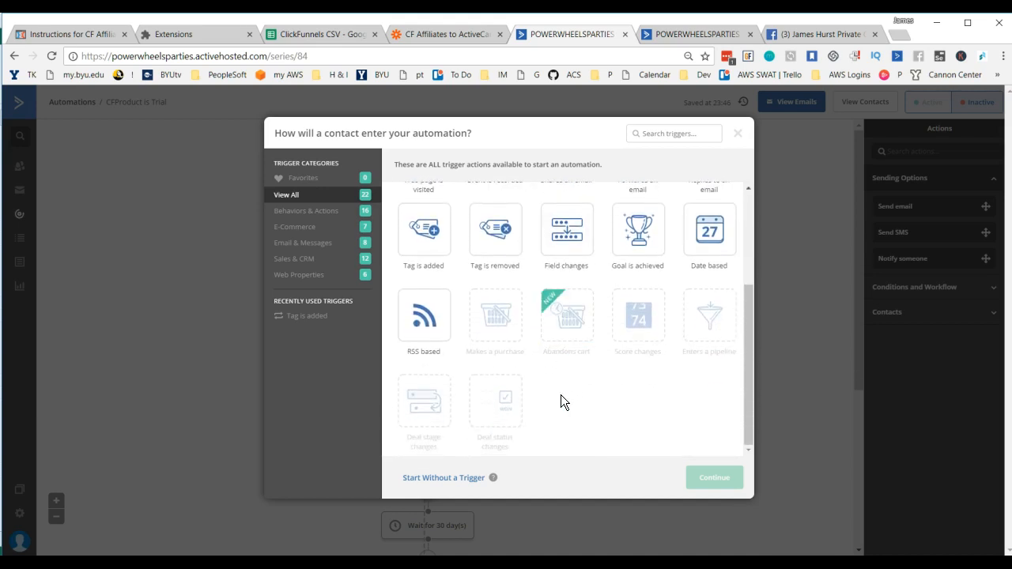
scroll(561, 402, up, 2)
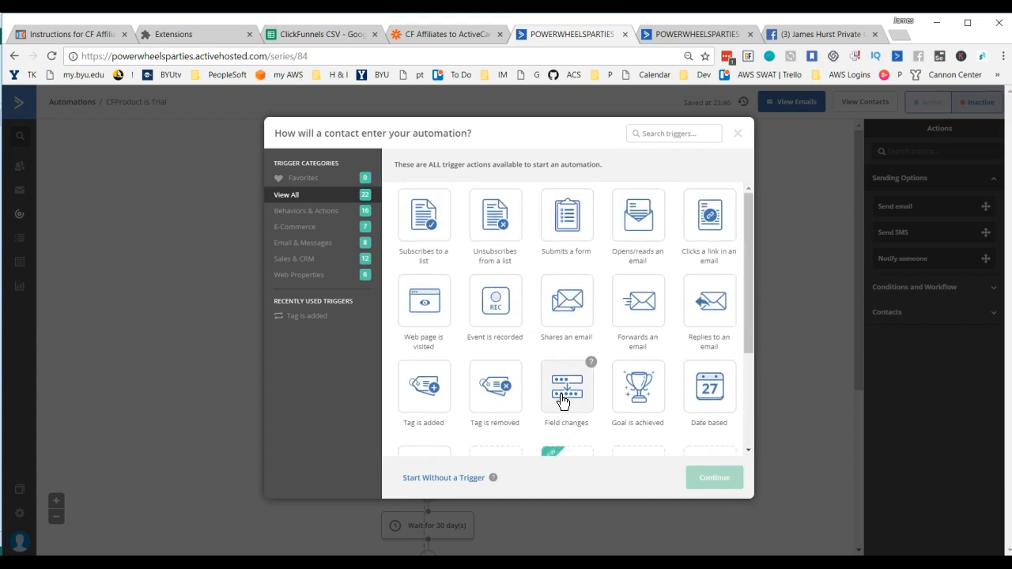
click(572, 400)
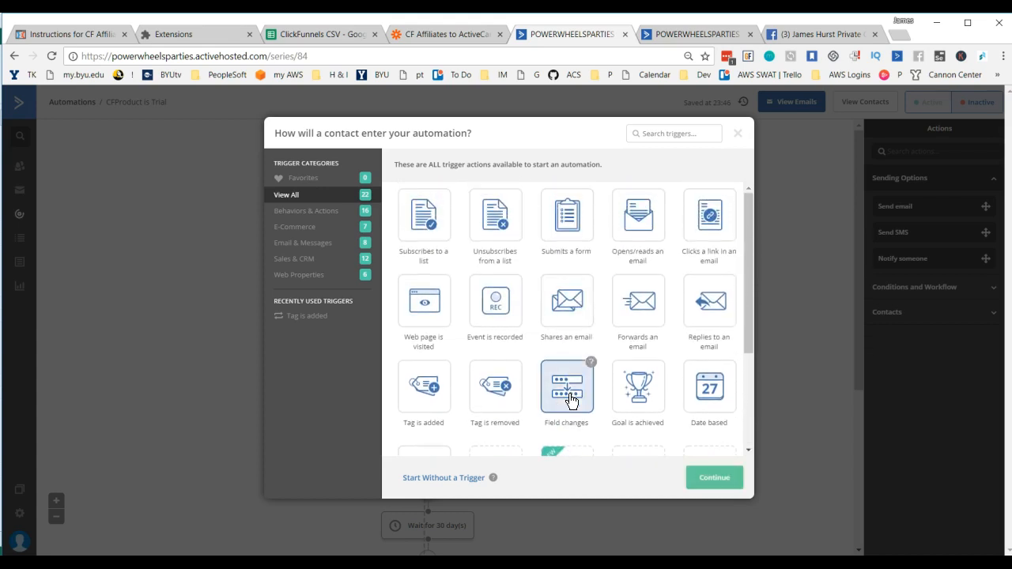
click(716, 478)
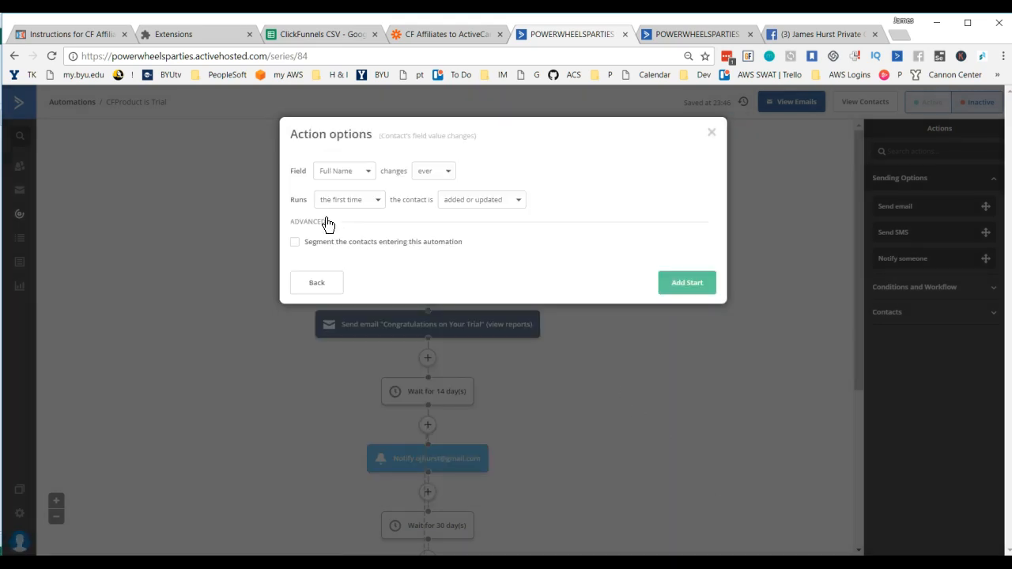
Step: Set the start trigger to fire when the CFProduct field changes to "Trial"
click(368, 173)
drag(452, 224, 451, 289)
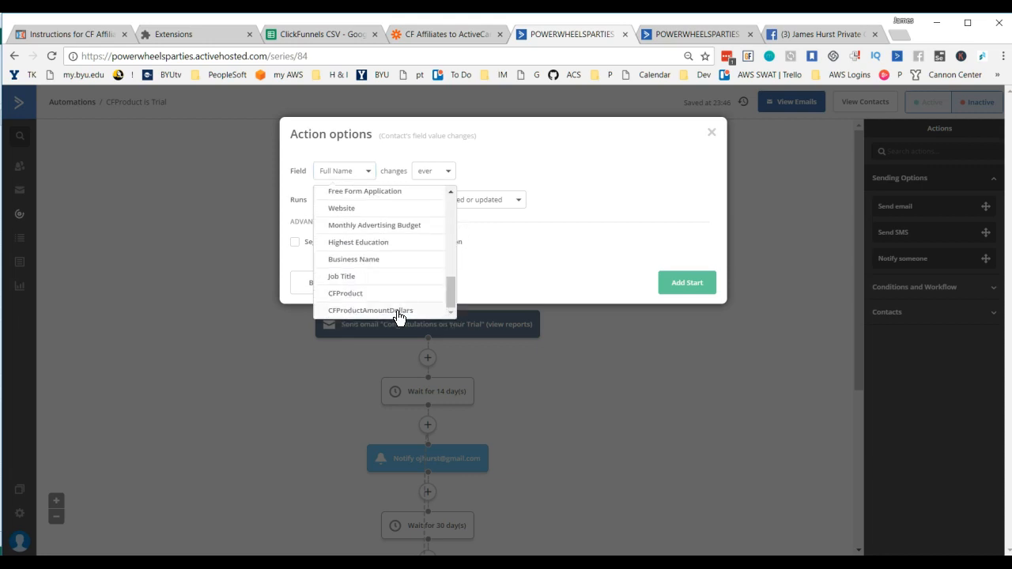
click(343, 300)
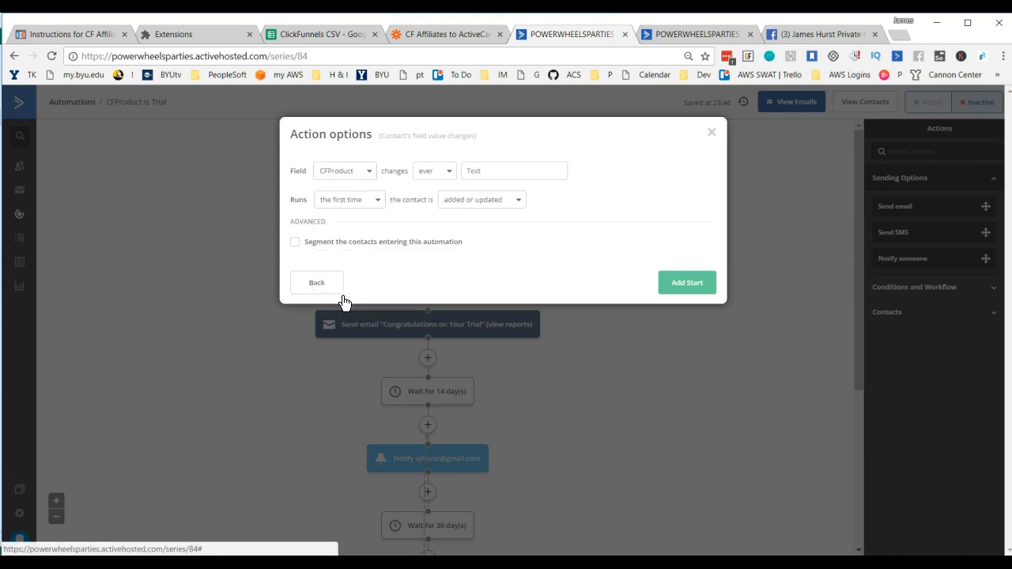
click(442, 179)
click(433, 212)
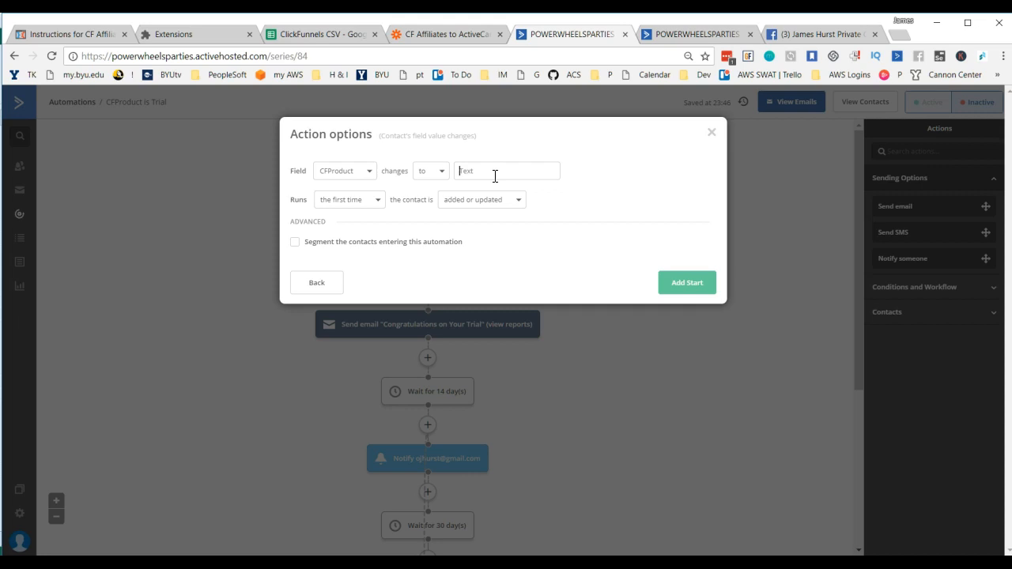
text(Trial)
Step: Try to add the CFProduct start trigger with no segmenting, running the first time the contact is added
click(419, 241)
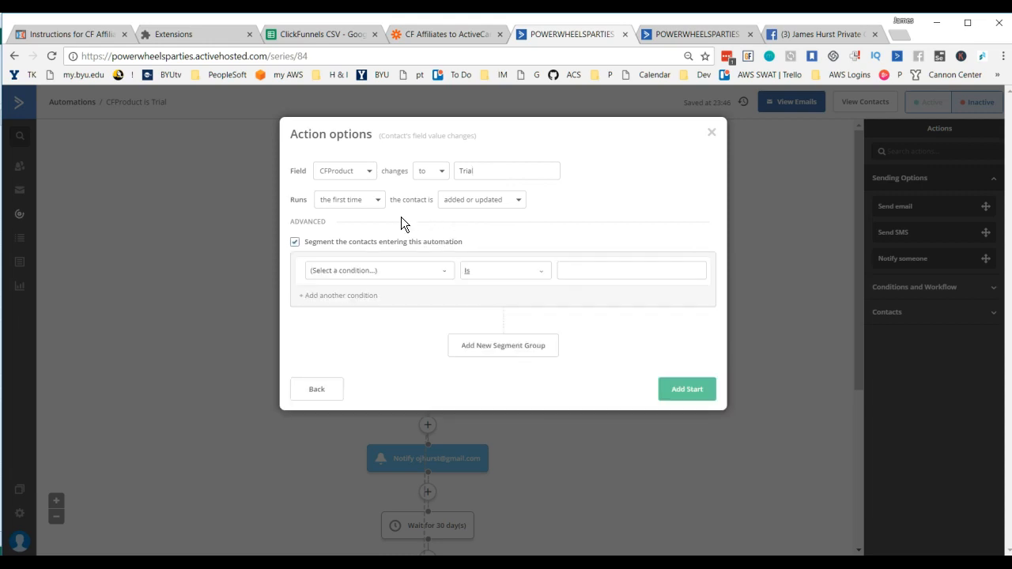
click(297, 243)
click(364, 208)
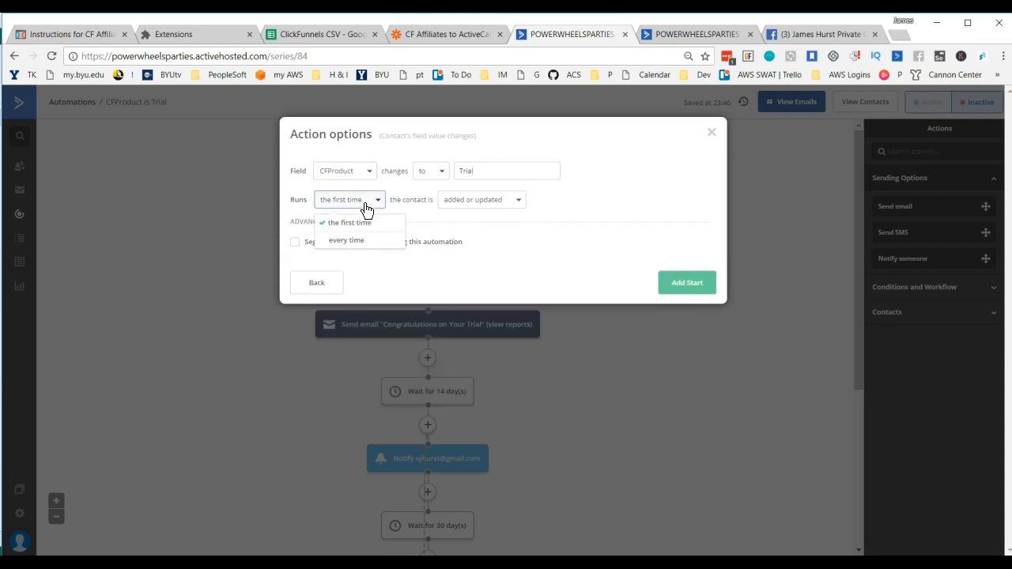
click(576, 202)
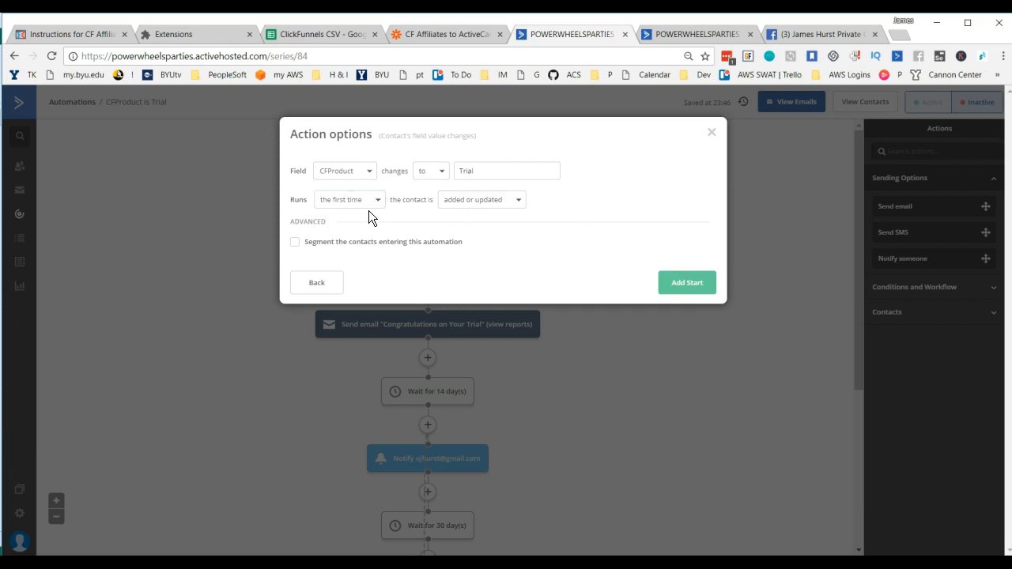
click(521, 203)
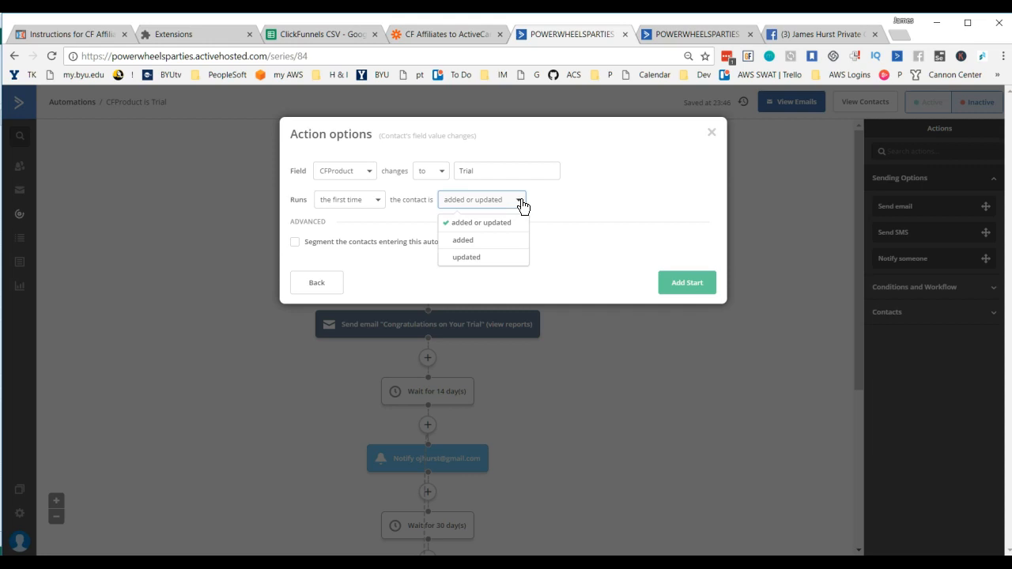
click(465, 244)
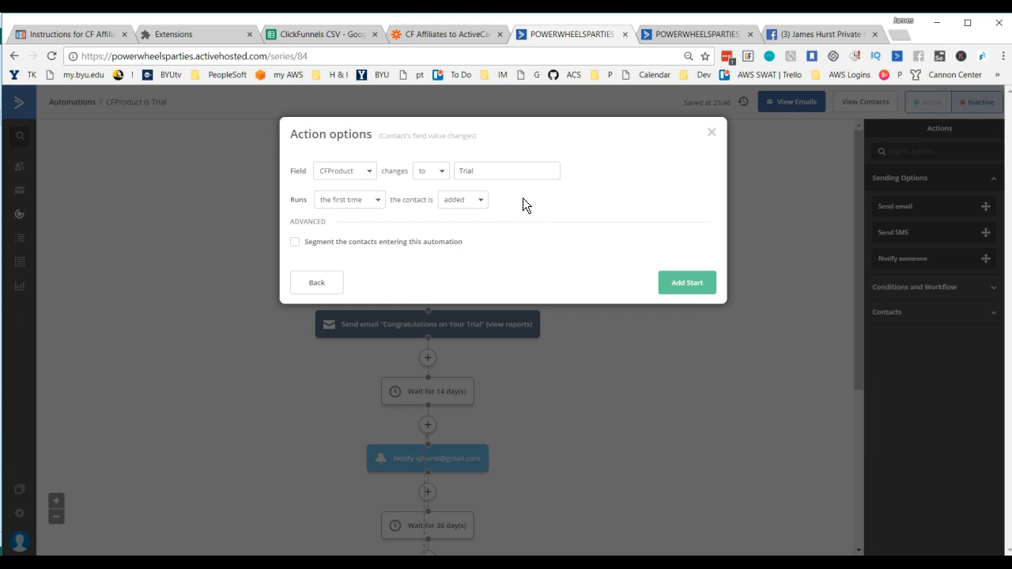
click(688, 284)
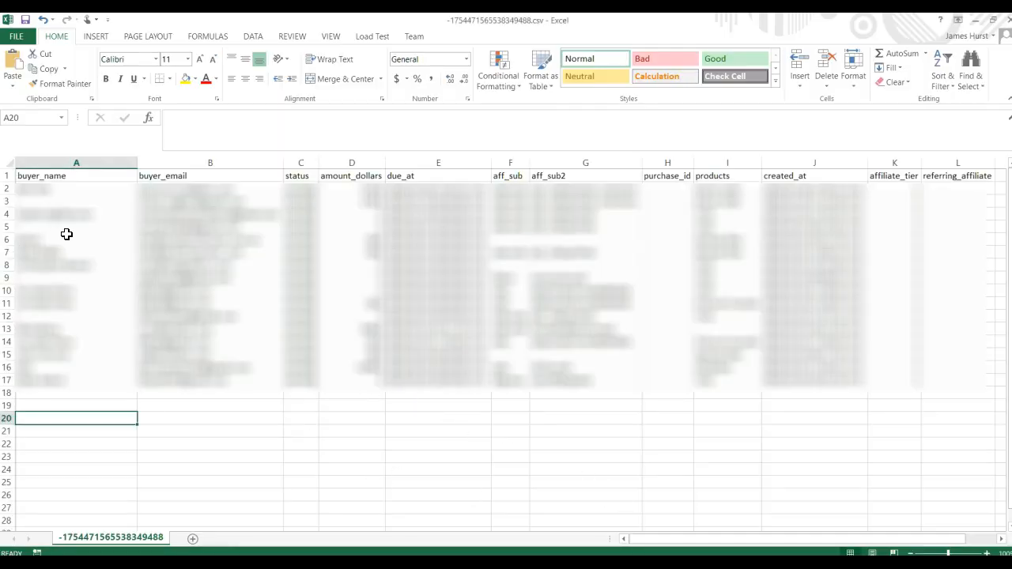
Step: In the Excel CSV, enter the test buyer's full name in the buyer_name column of row 19
click(88, 405)
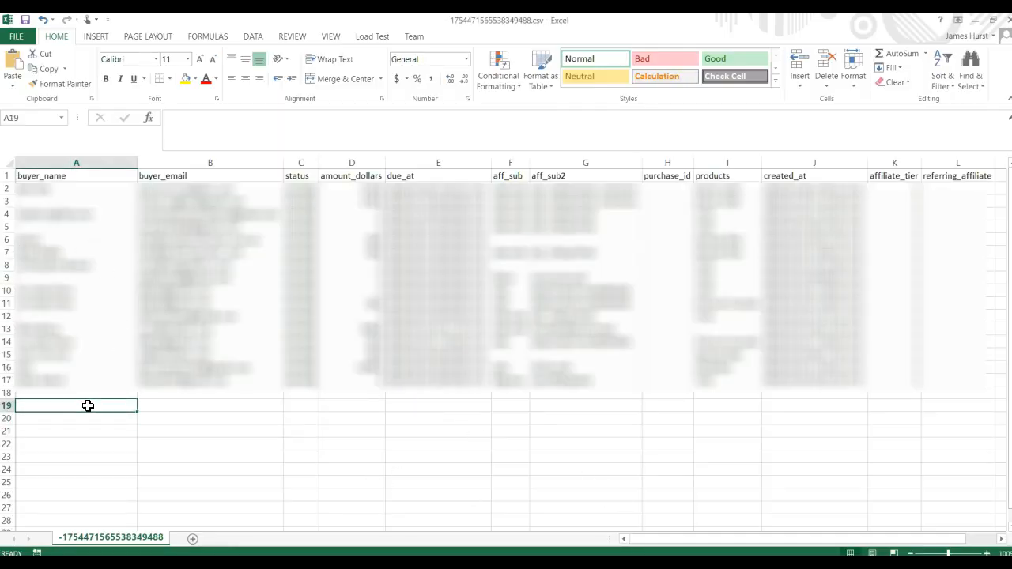
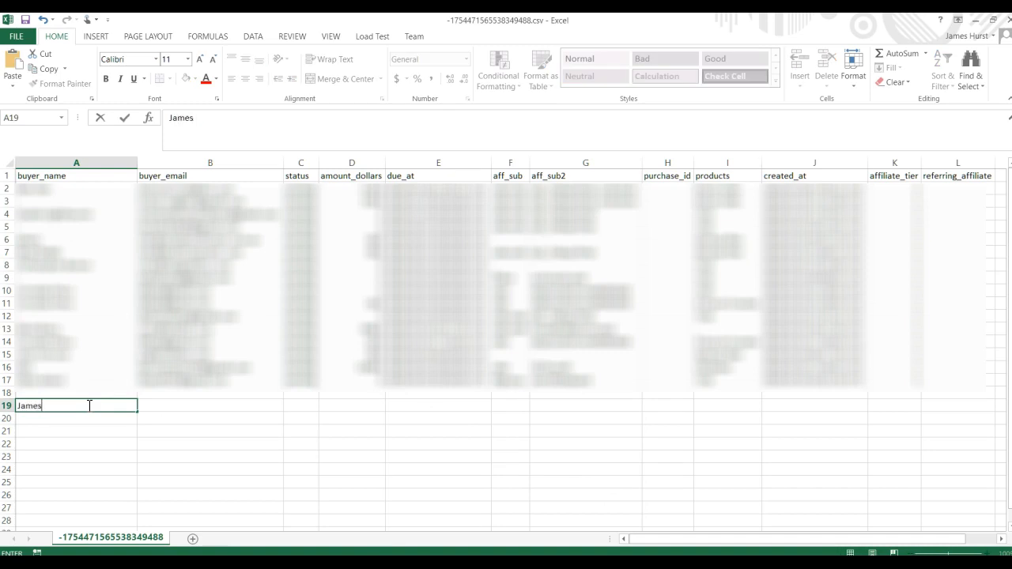
key(BackSpace)
key(BackSpace)
key(BackSpace)
key(BackSpace)
key(ctrl+Return)
key(Tab)
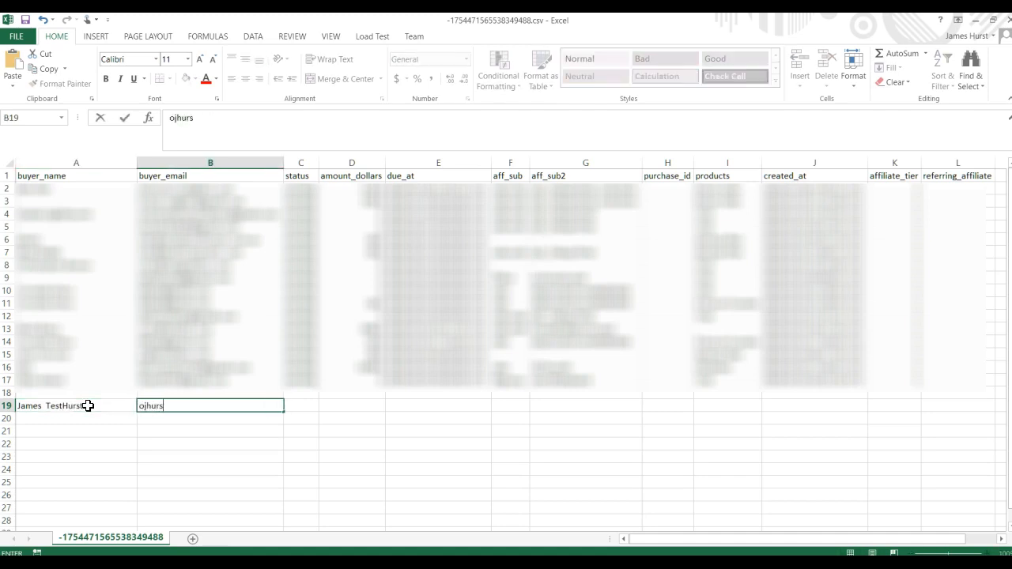
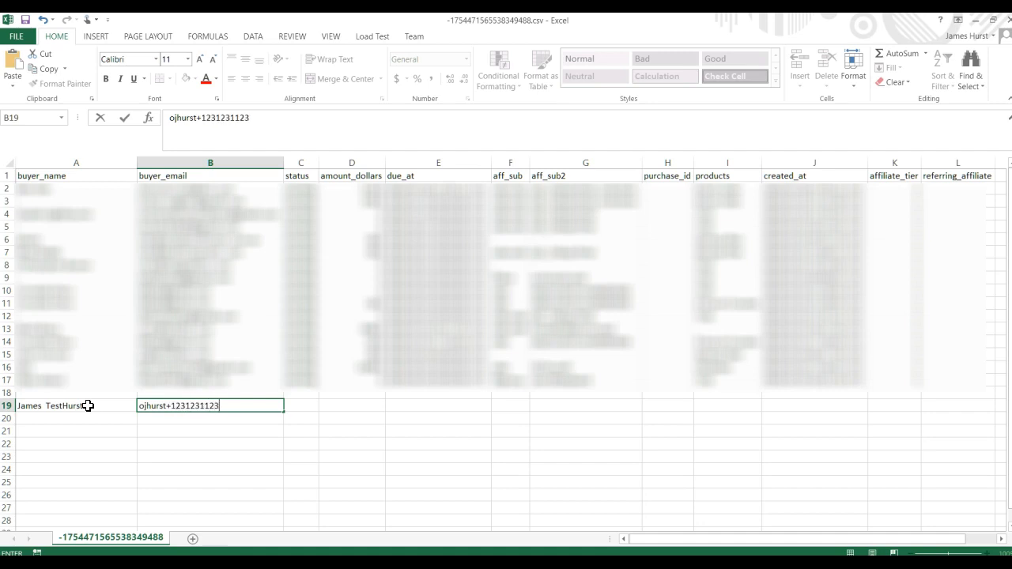
Step: Enter the test buyer's e-mail address in the buyer_email column of row 19
key(Tab)
Step: Set the test row's status to pending and its amount_dollars to 0
text(pending)
key(Tab)
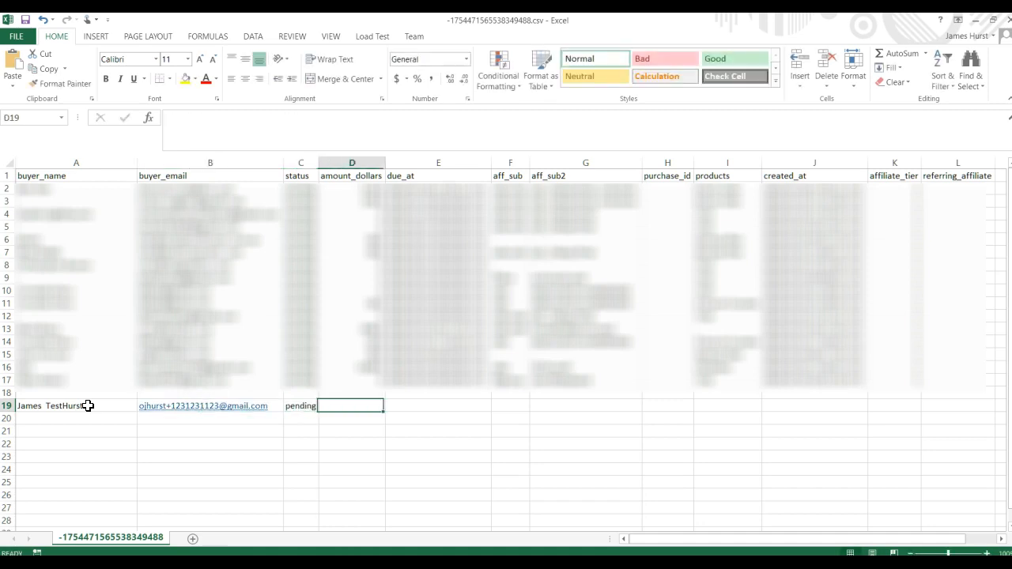
text(1)
key(BackSpace)
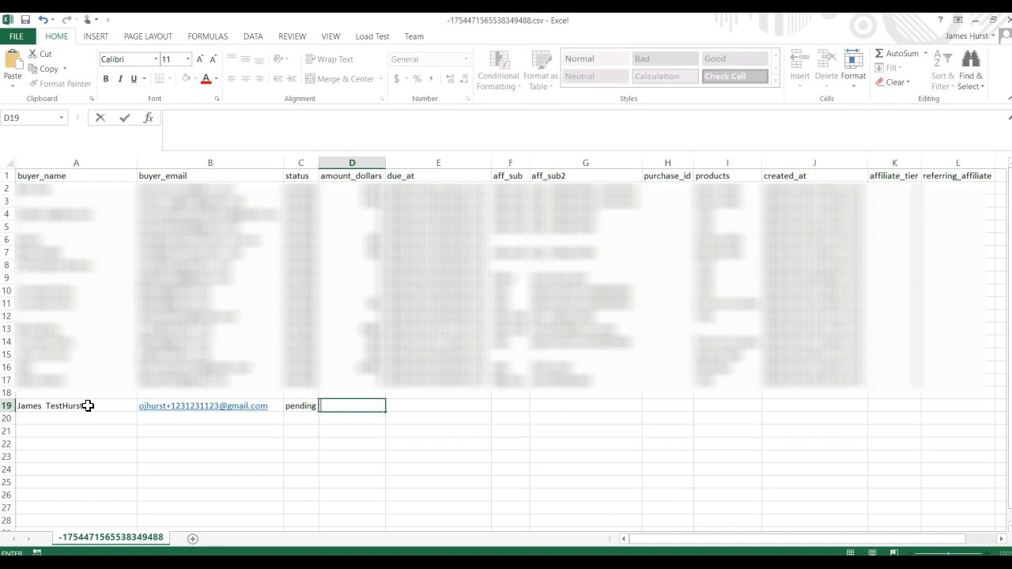
text(0)
key(Tab)
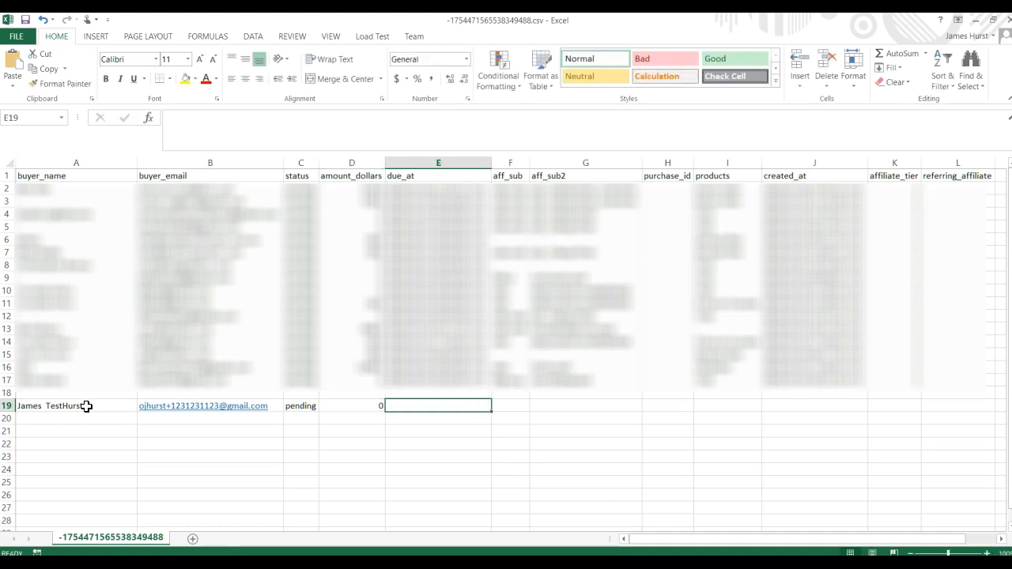
Step: Copy the due_at value from row 17 into the test row
click(431, 382)
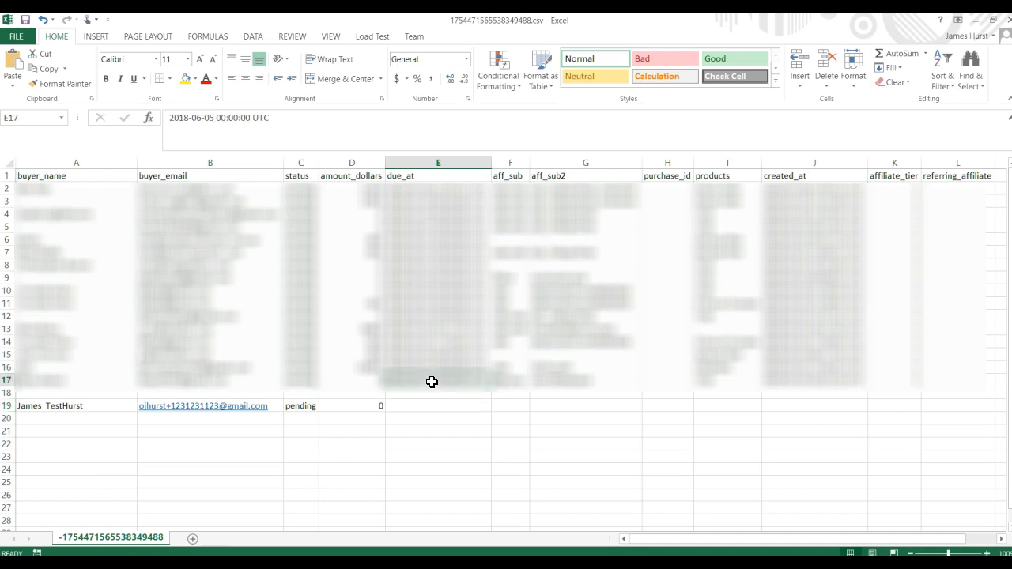
key(ctrl+c)
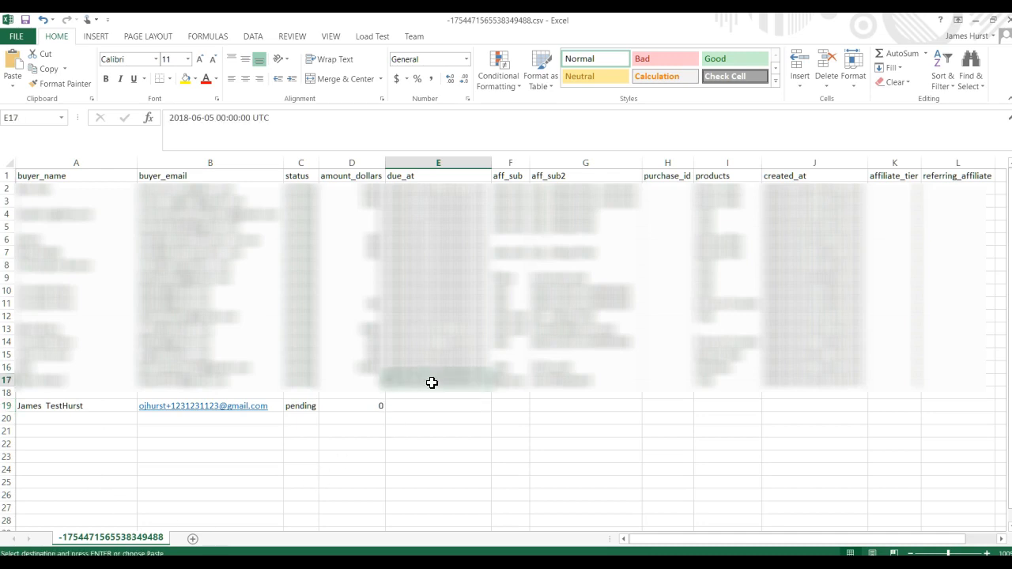
click(440, 407)
key(ctrl+v)
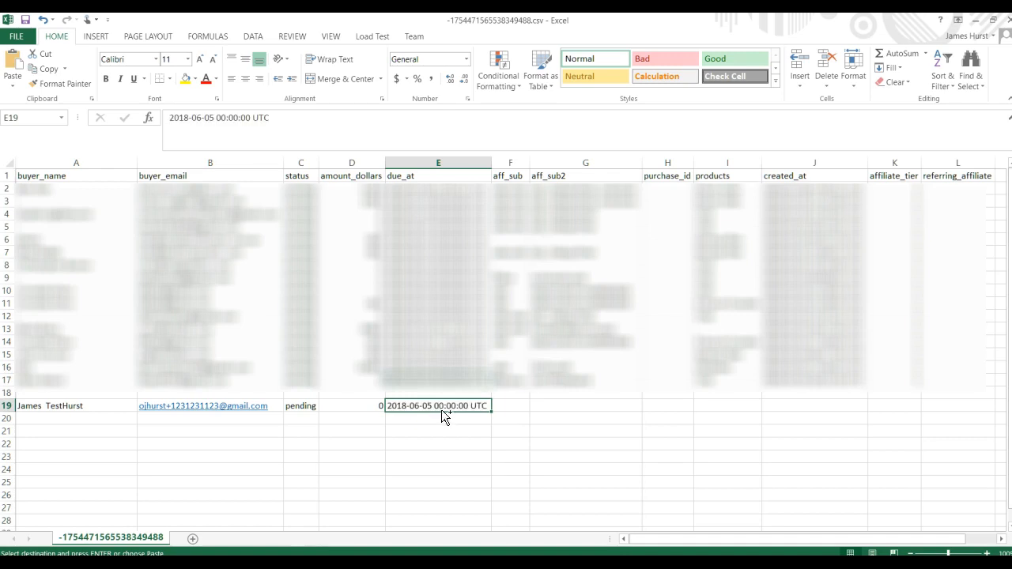
Step: Fill the test row's aff_sub with fbgroup, aff_sub2 with 14daytrial and products with Trial, leaving purchase_id blank
key(Tab)
text(fbgroup)
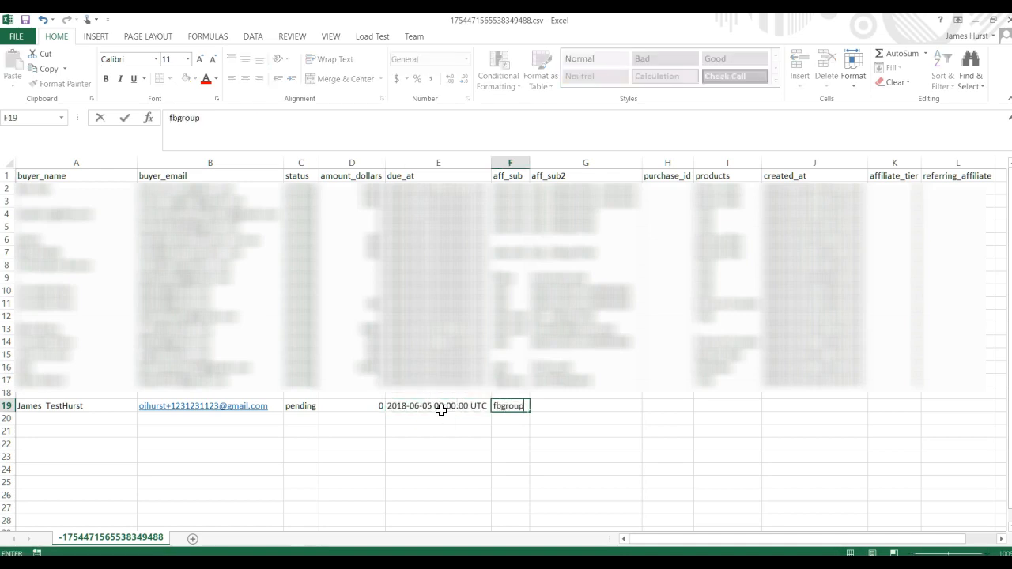
key(Tab)
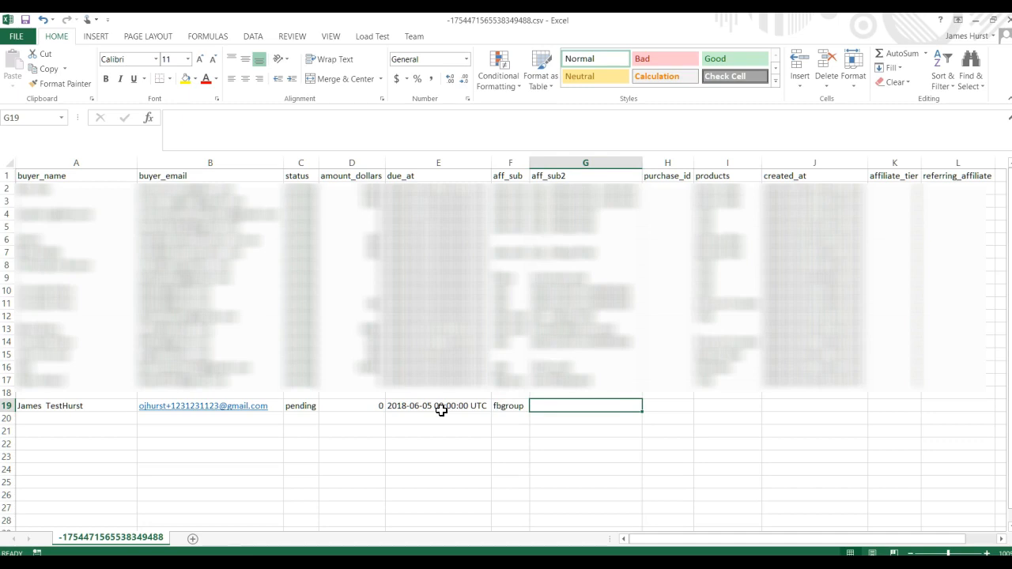
text(14daytrai)
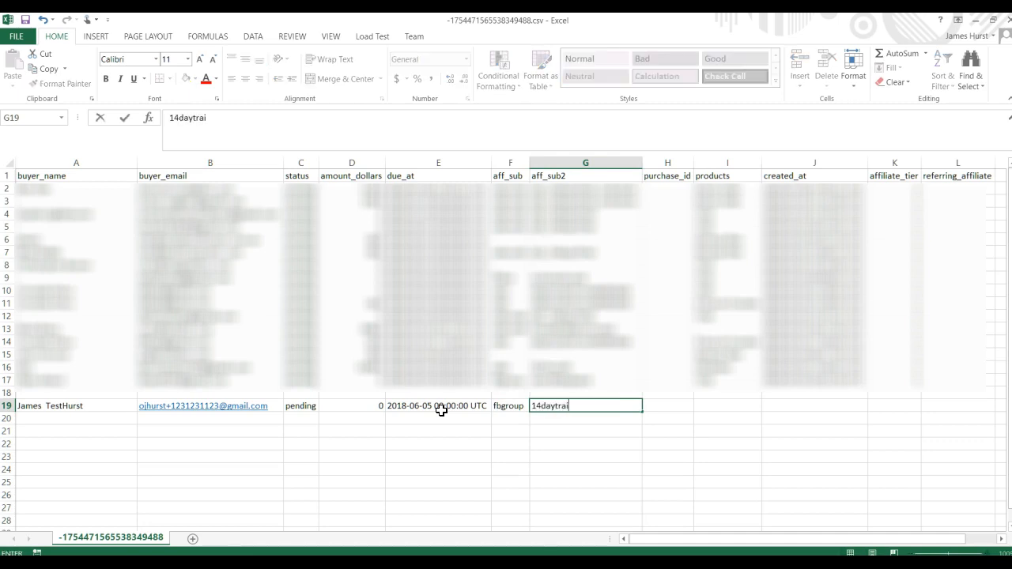
key(BackSpace)
key(BackSpace)
text(ial)
key(Tab)
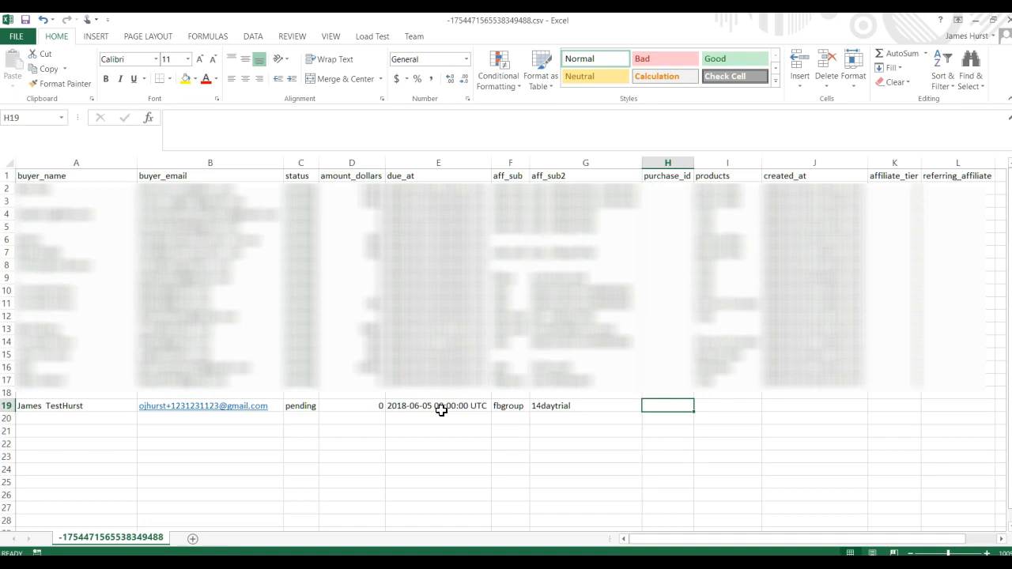
key(Tab)
text(Trial)
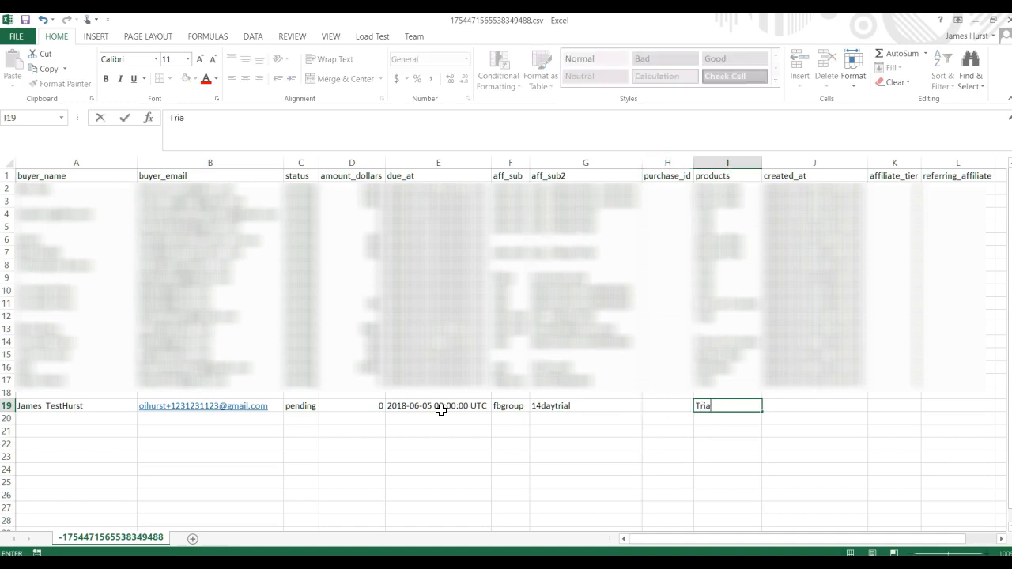
Step: Copy the created_at value from row 17 into the test row and set its affiliate_tier to 1
click(785, 384)
key(ctrl+c)
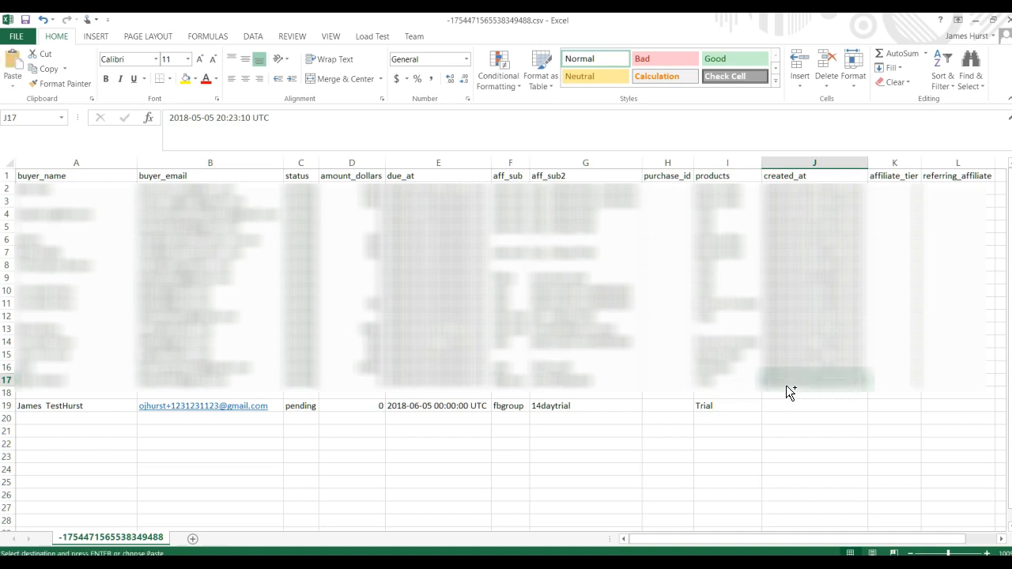
click(789, 406)
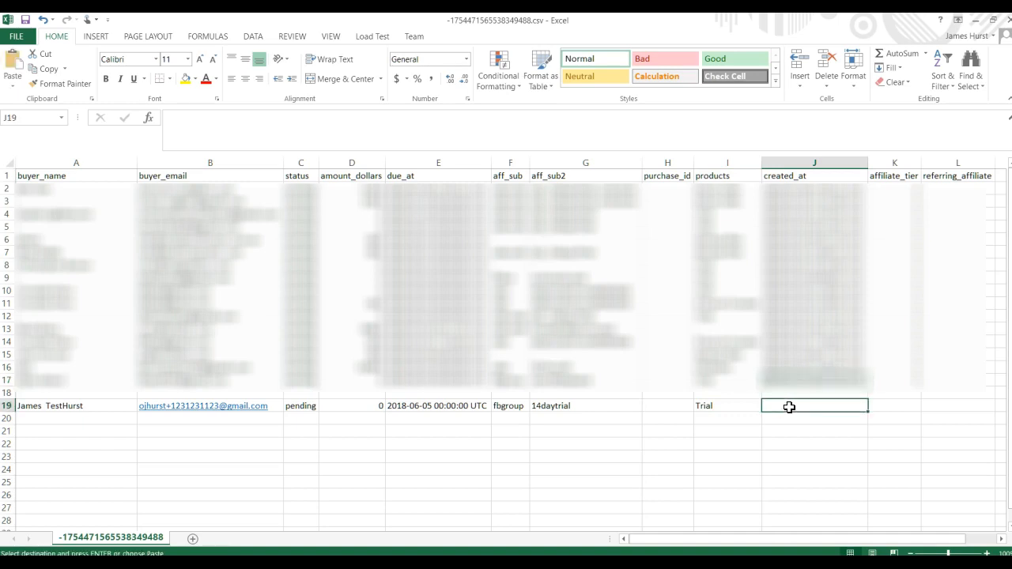
key(ctrl+v)
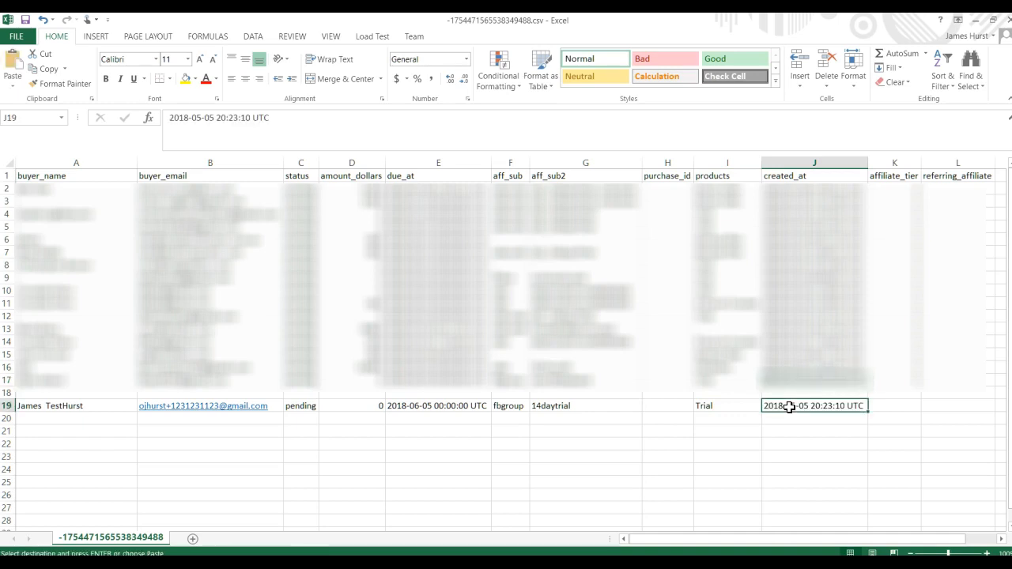
key(Tab)
text(1)
key(Return)
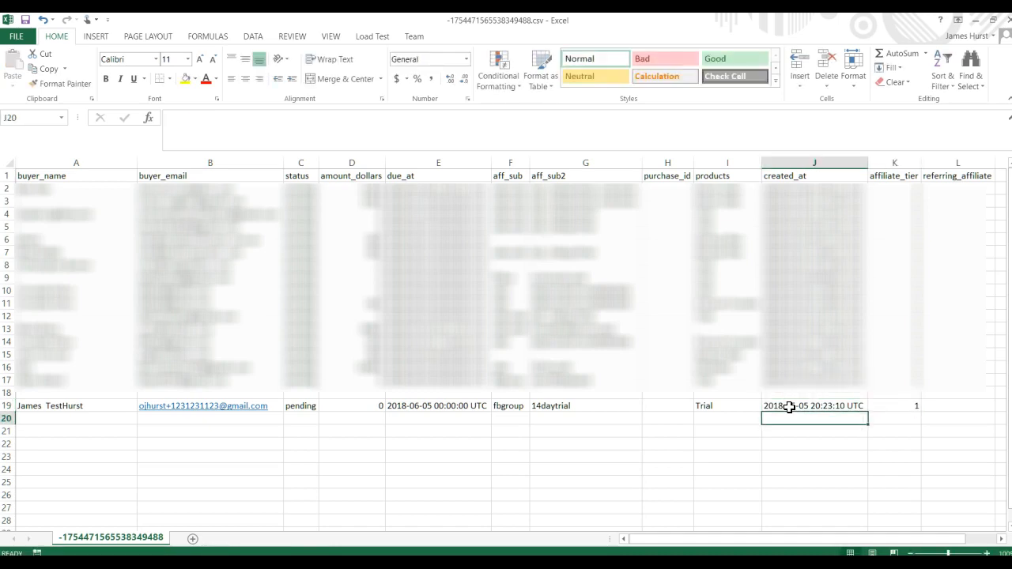
Step: Copy the completed test row, cells A19 through K19
click(308, 484)
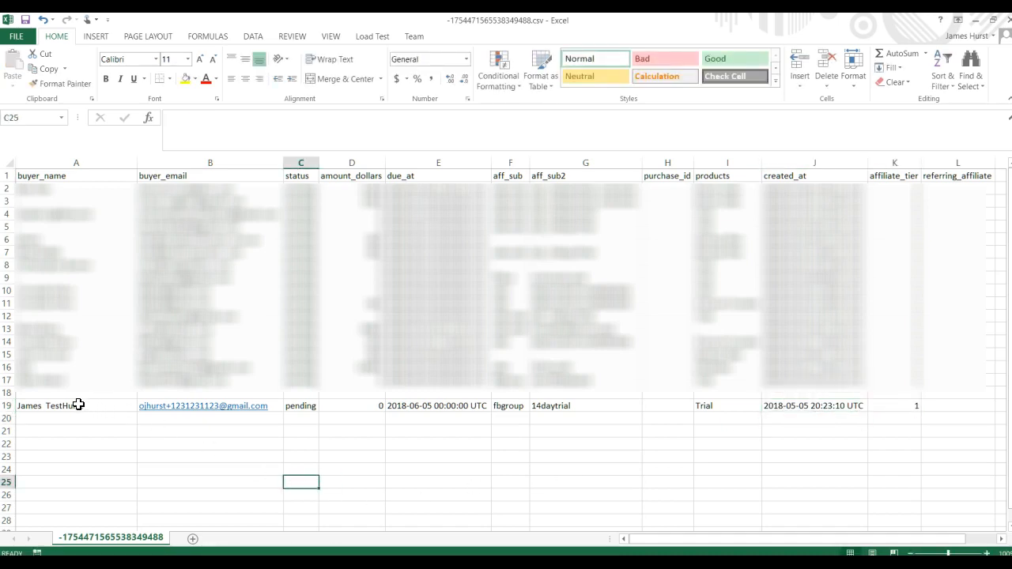
drag(24, 406, 904, 406)
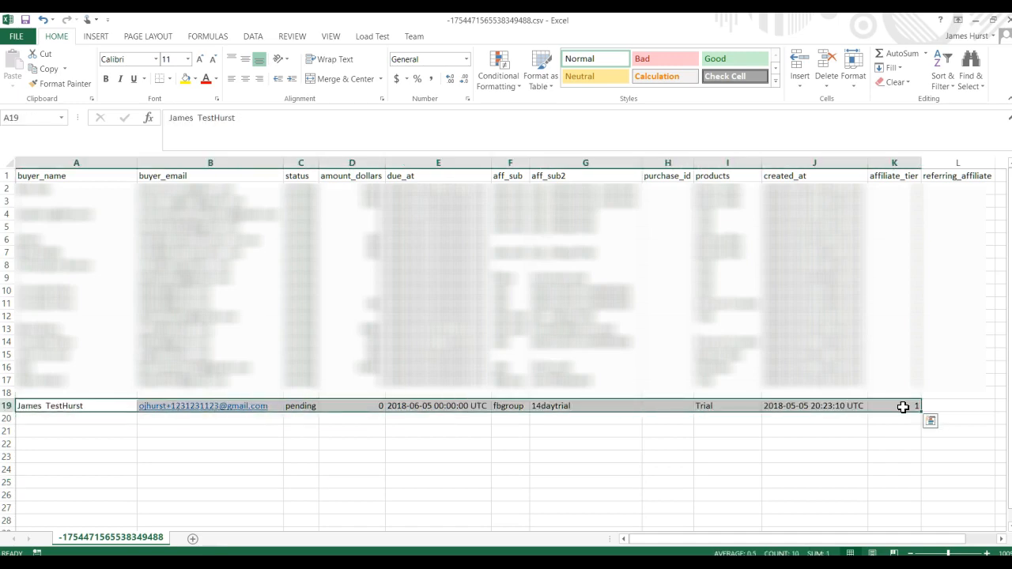
key(ctrl+c)
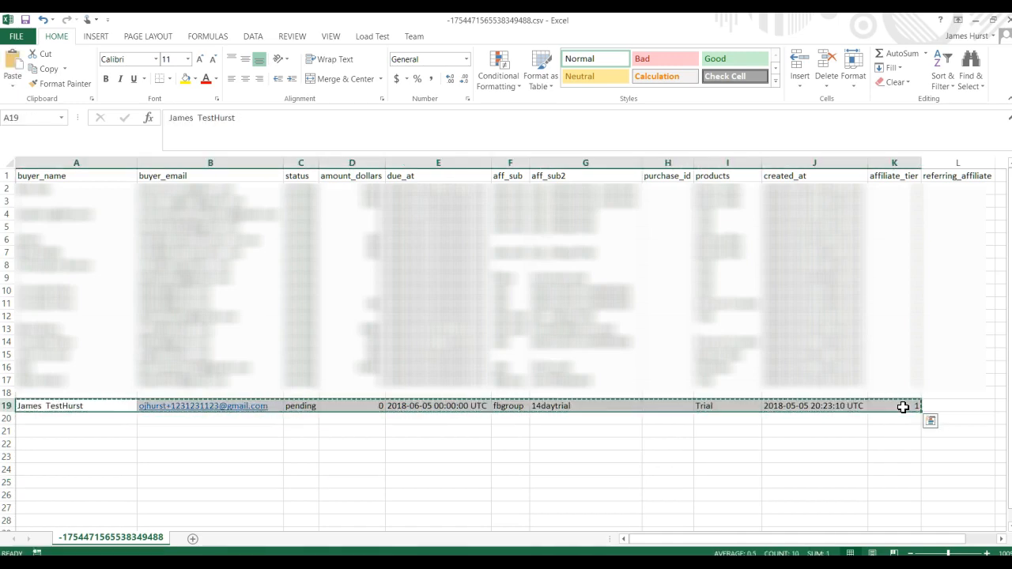
Step: Switch back to ActiveCampaign in the browser and reload the CFProduct is Trial automation page
click(553, 563)
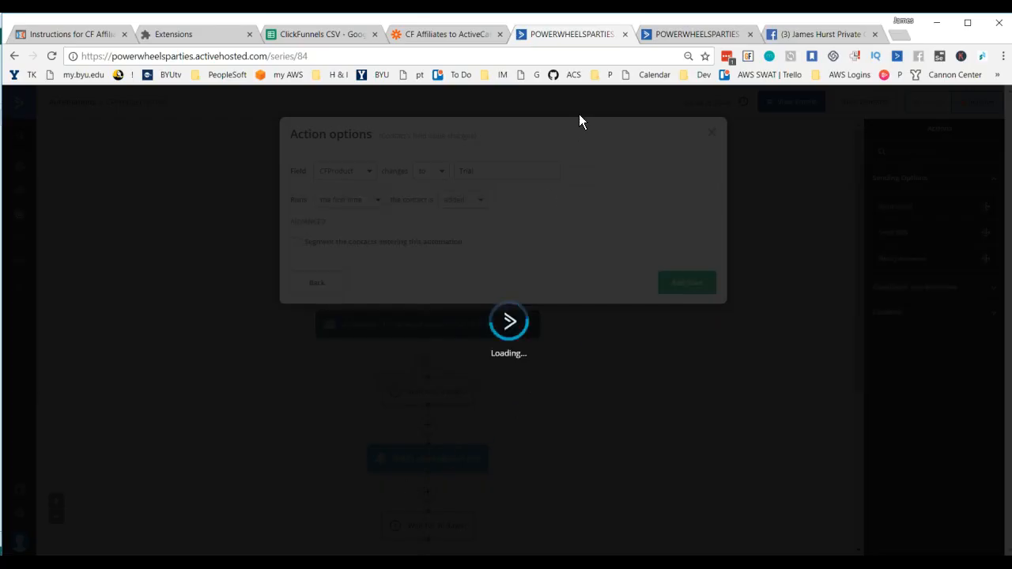
click(582, 56)
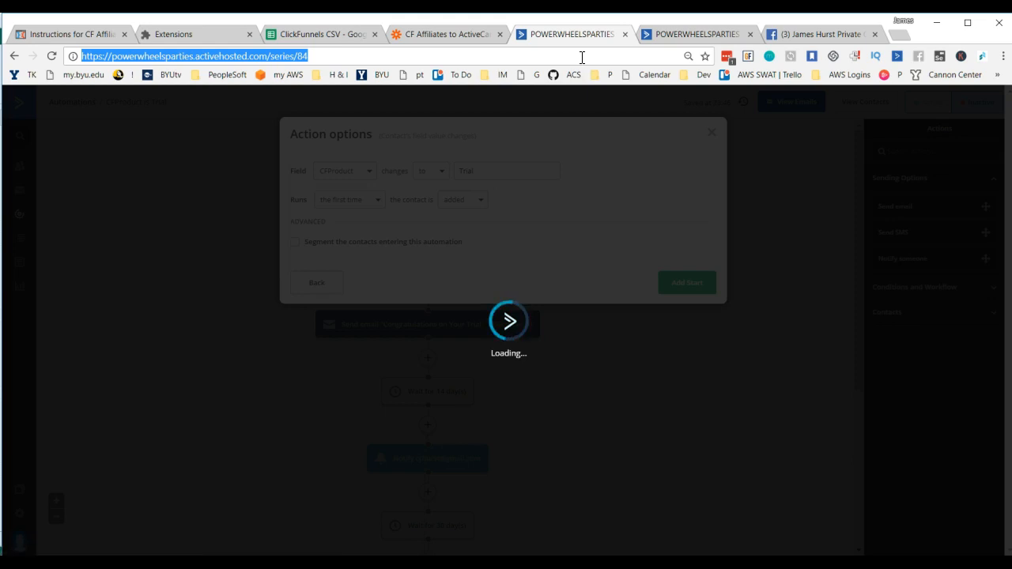
key(Return)
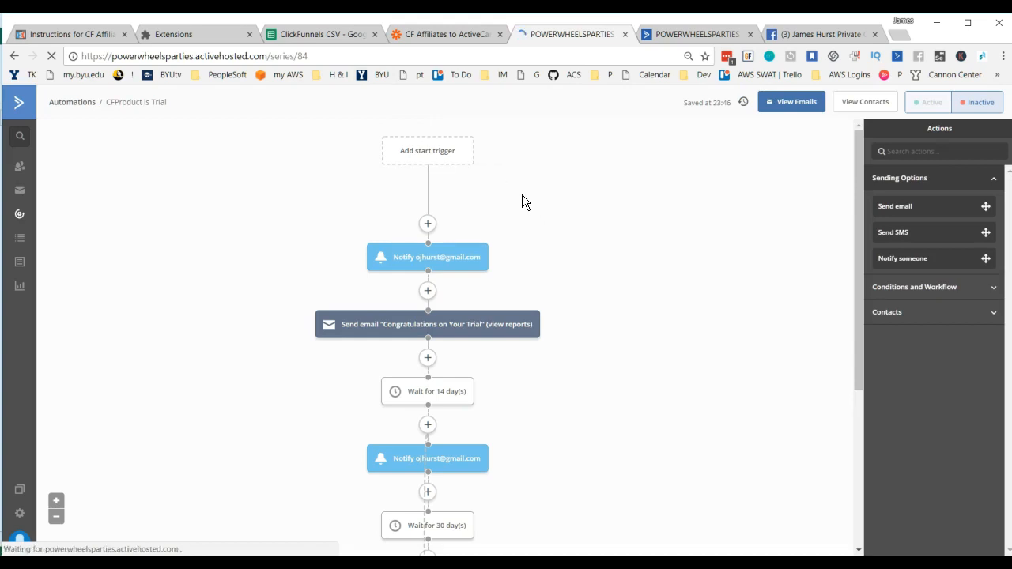
Step: Start a field-change trigger for the CFProduct is Trial automation and choose CFProduct as its field
click(425, 157)
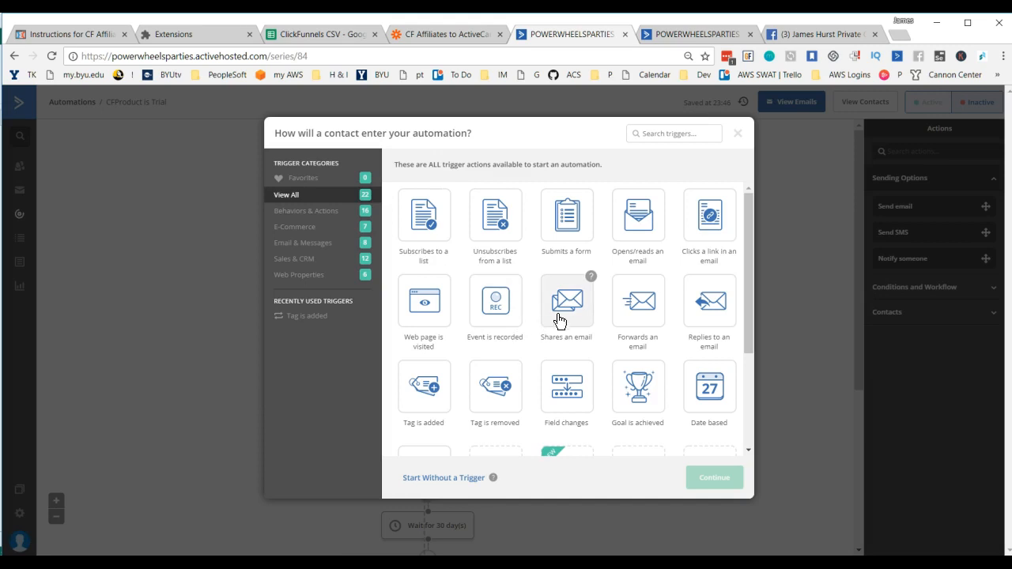
click(581, 388)
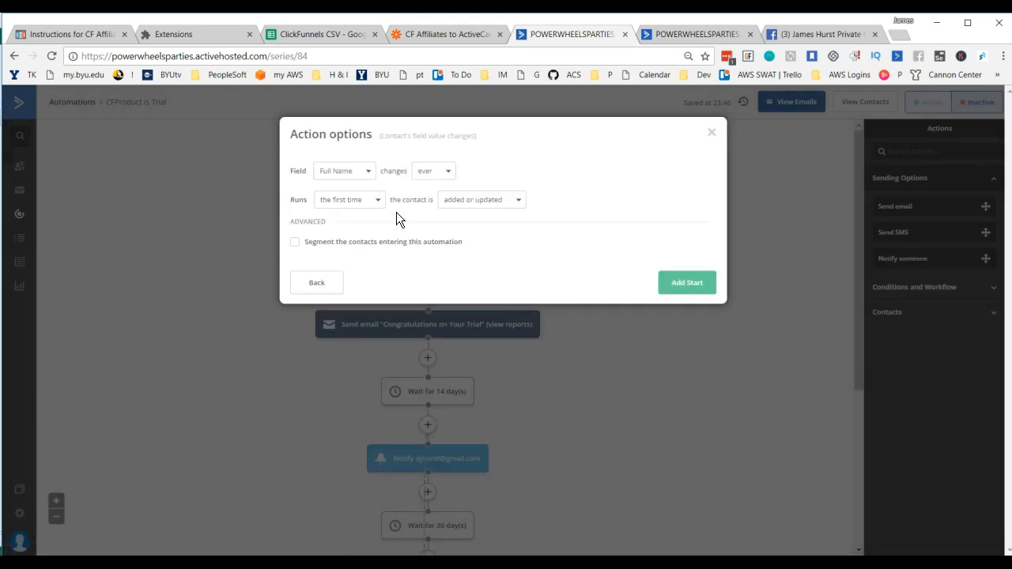
click(367, 174)
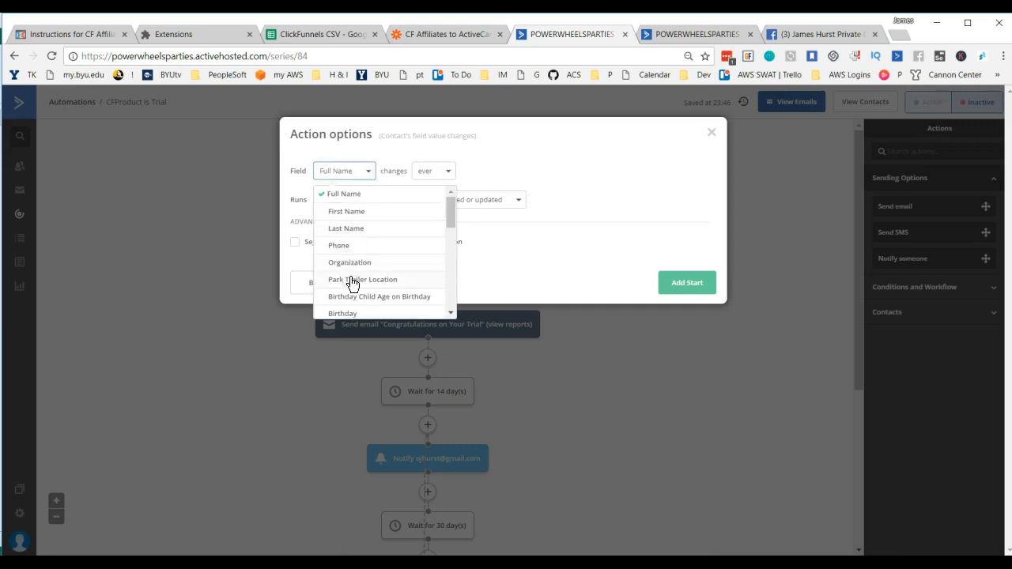
scroll(402, 267, down, 4)
scroll(402, 267, down, 2)
click(340, 299)
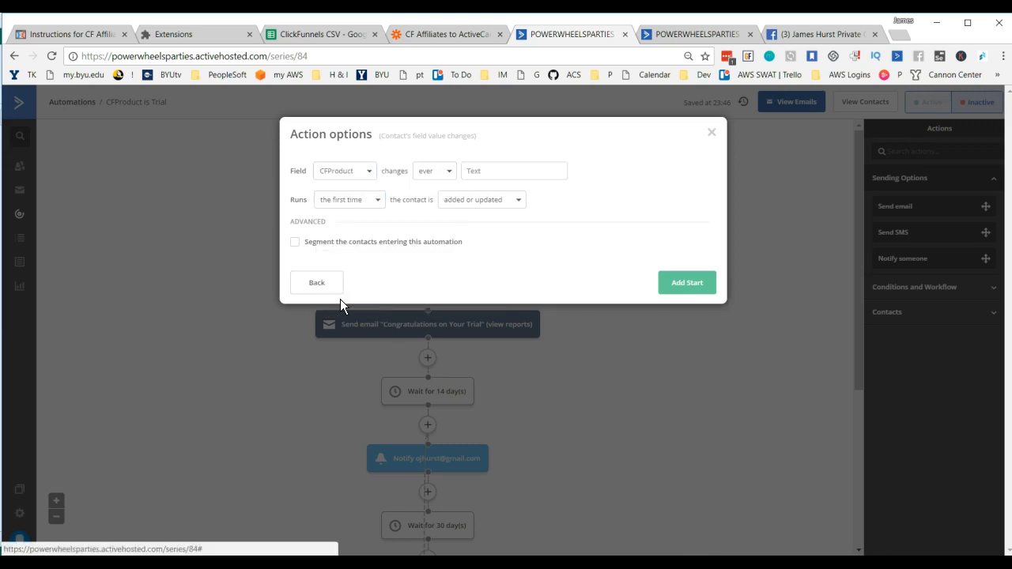
Step: Set the trigger to fire when CFProduct changes to Trial and add it as the automation's start
click(450, 176)
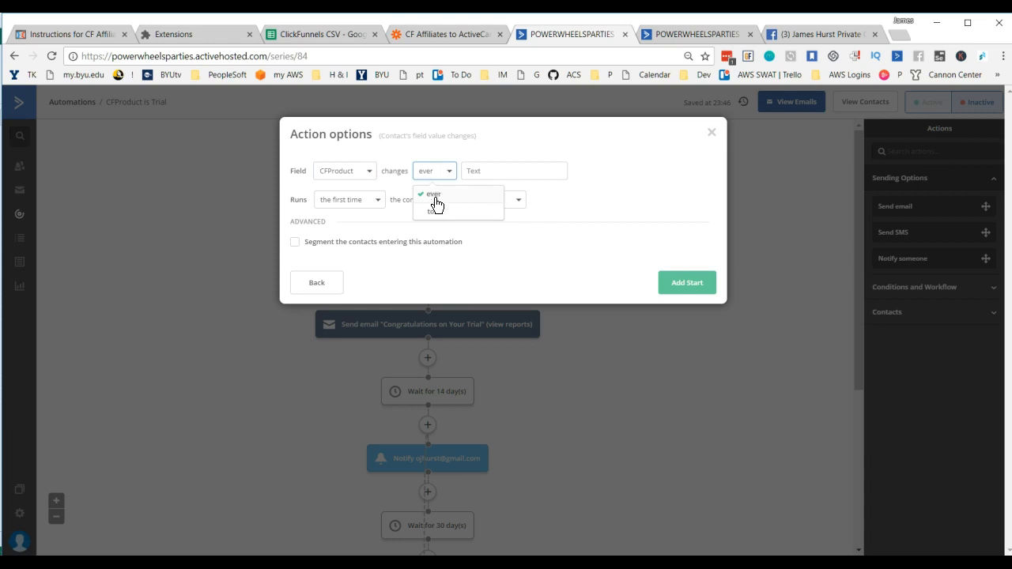
click(434, 215)
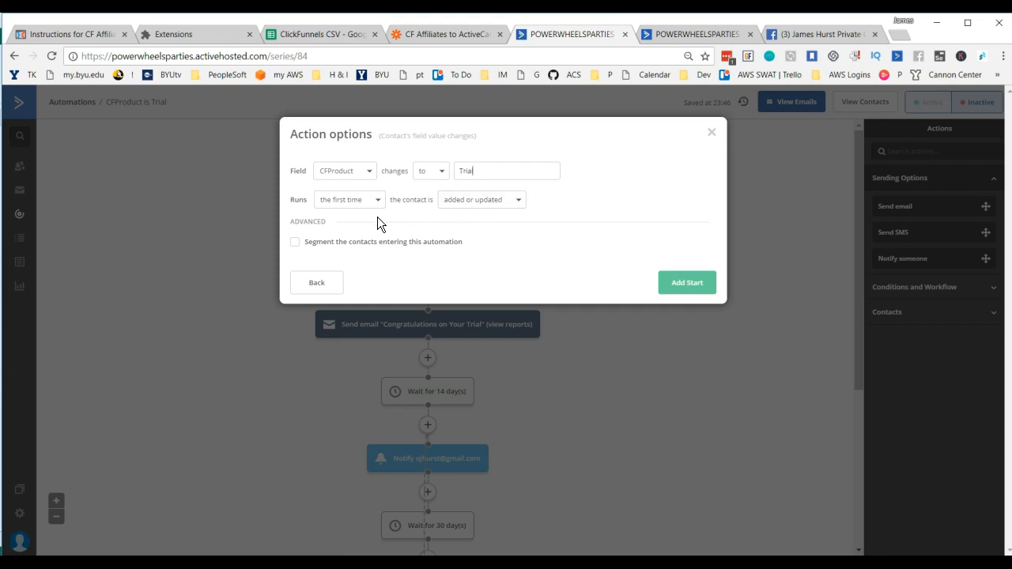
click(494, 201)
click(478, 240)
click(687, 286)
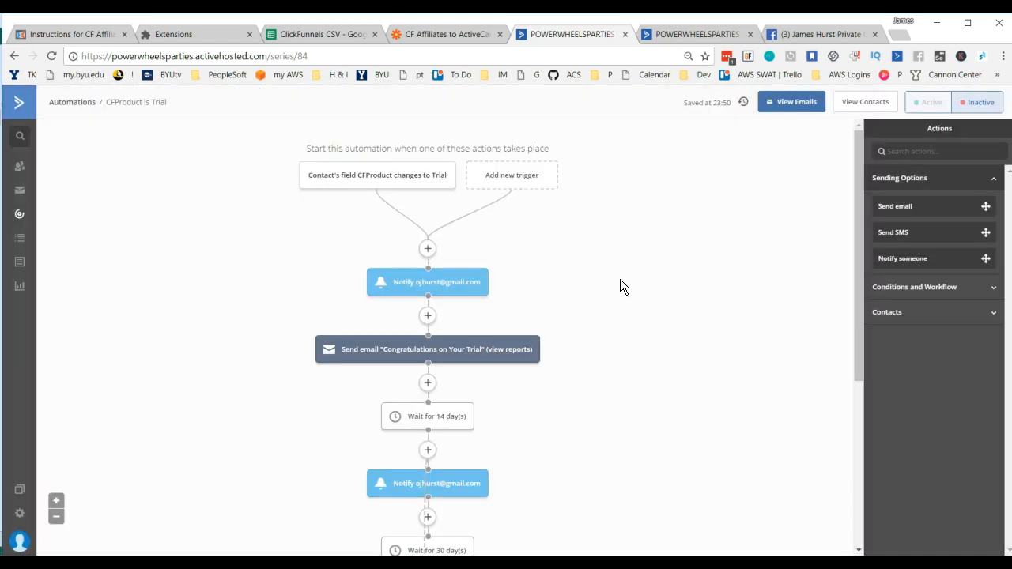
Step: Switch to the ClickFunnels CSV spreadsheet and paste the copied test row into row 3 of Sheet1
mouse_move(380, 193)
click(336, 40)
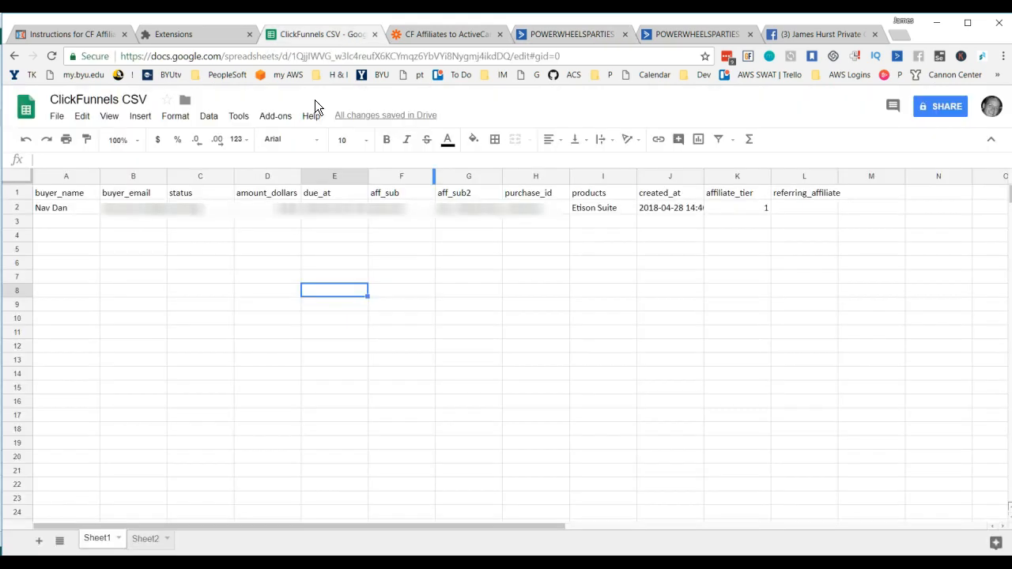
click(20, 221)
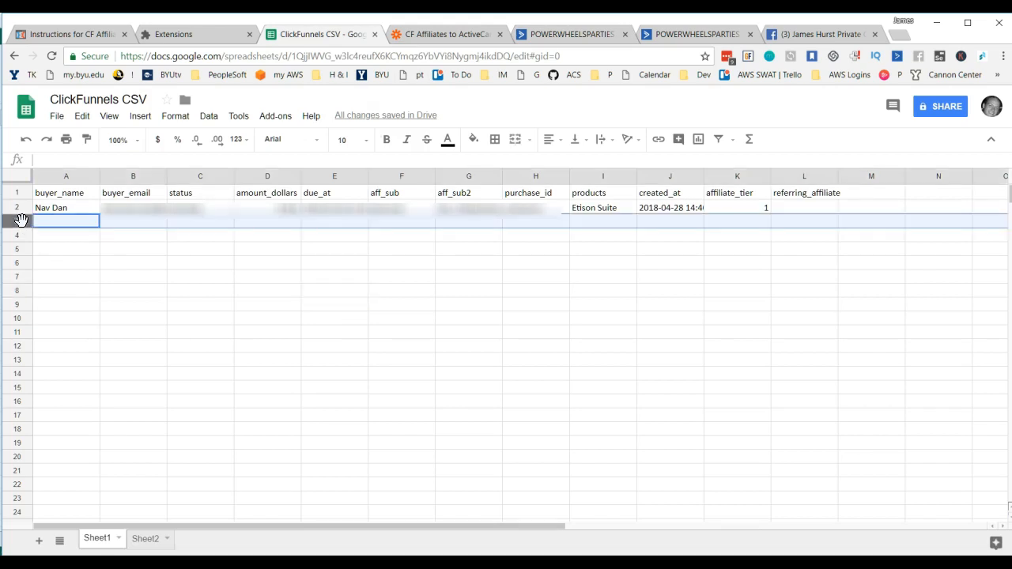
key(ctrl+v)
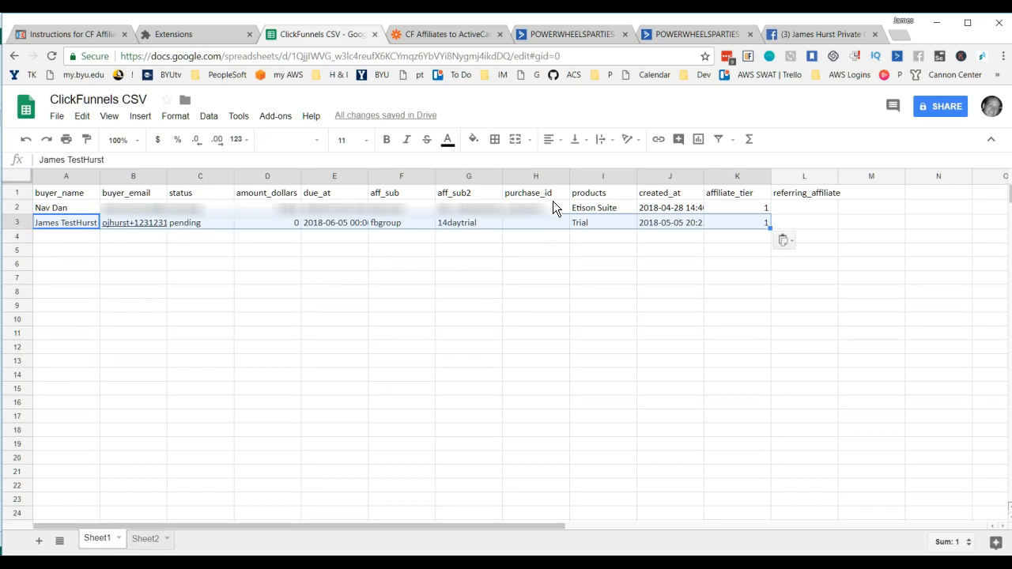
Step: Return to the CFProduct is Trial automation in ActiveCampaign and make it active
click(450, 32)
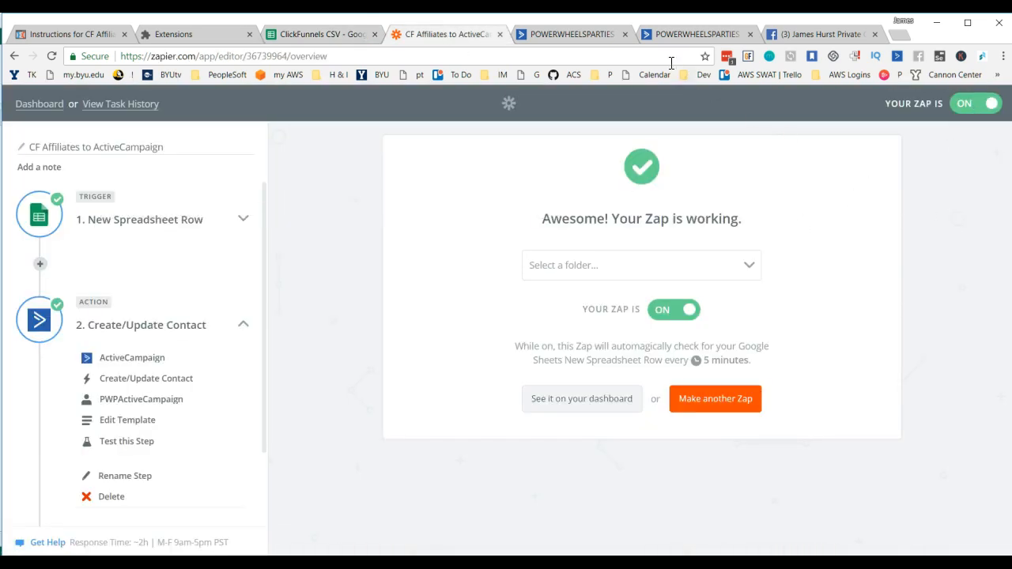
click(586, 34)
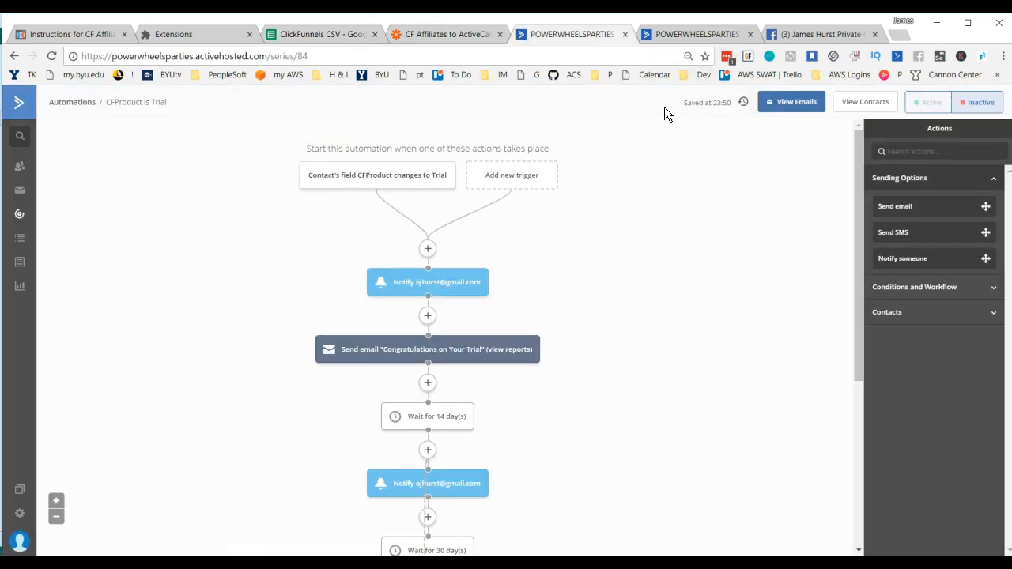
click(928, 109)
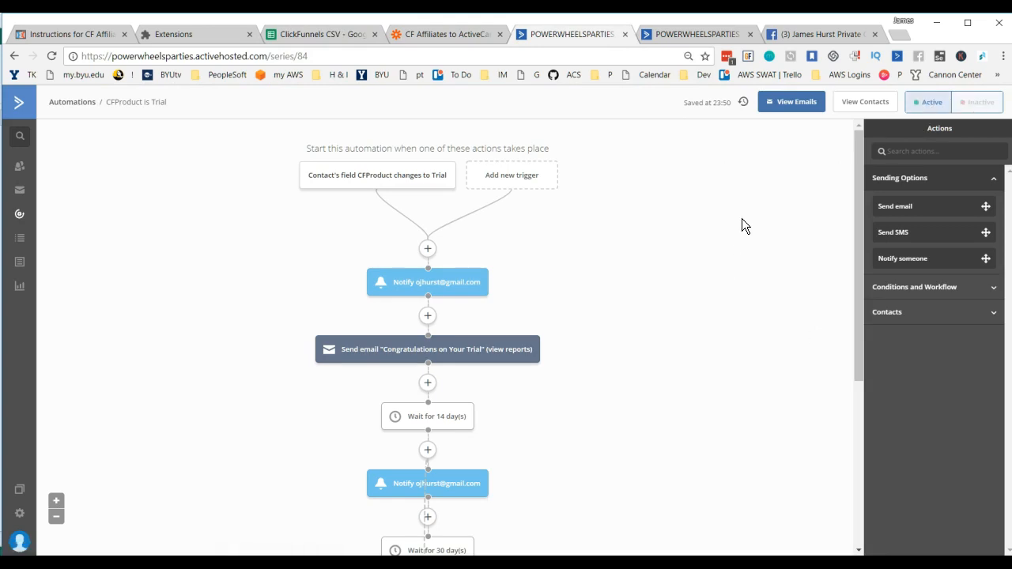
scroll(684, 277, down, 4)
scroll(652, 325, up, 4)
Step: Switch to Zapier, open the dashboard from the CF Affiliates to ActiveCampaign Zap and look through the Zaps in Home
click(464, 37)
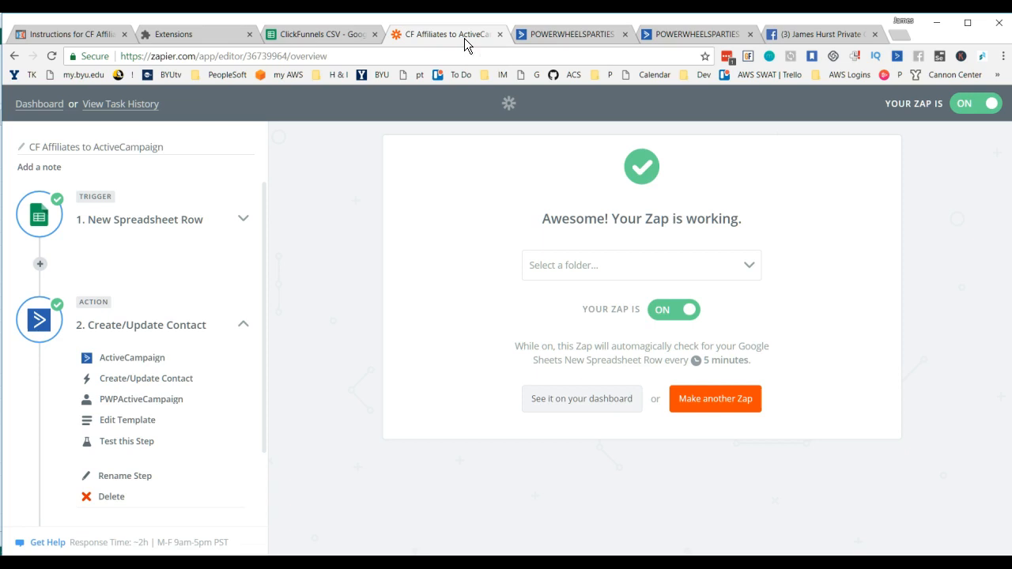
click(563, 402)
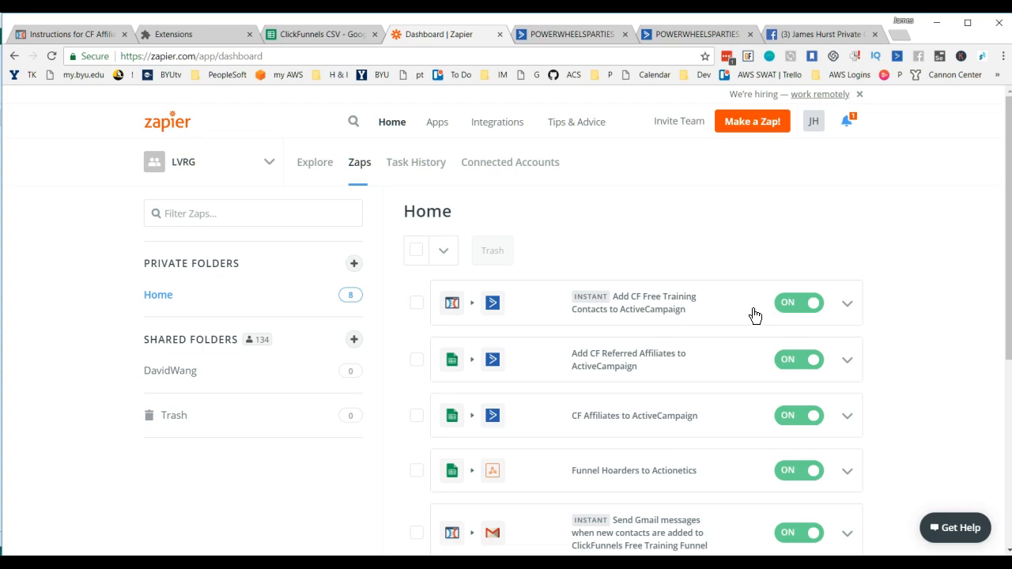
scroll(753, 315, down, 1)
scroll(715, 431, down, 2)
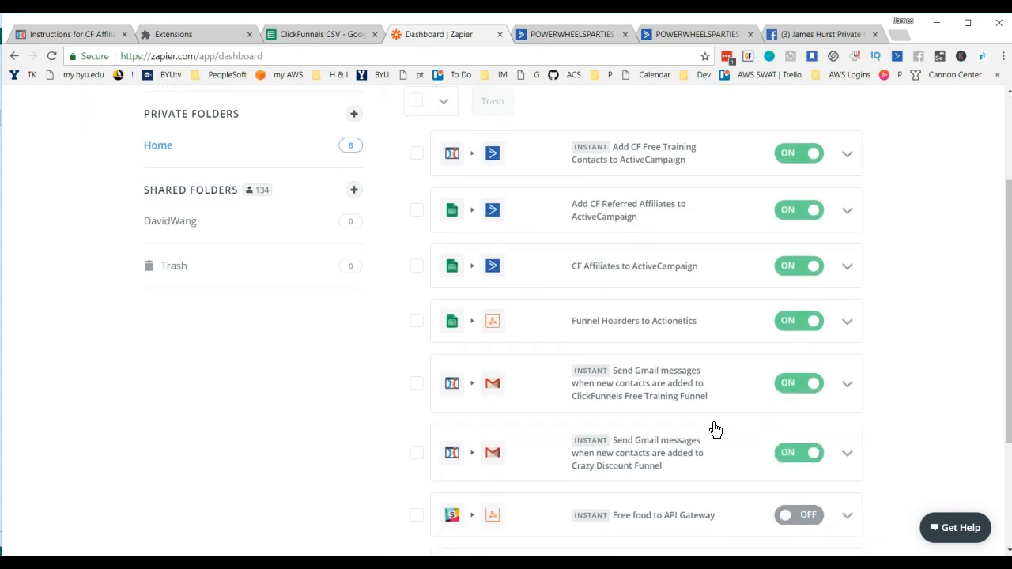
scroll(692, 401, down, 3)
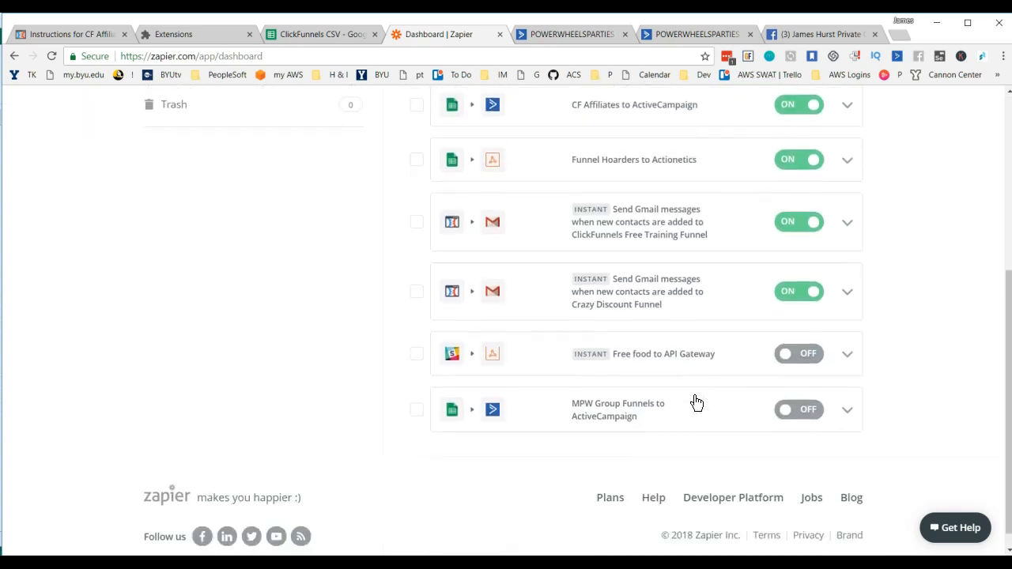
scroll(692, 401, up, 5)
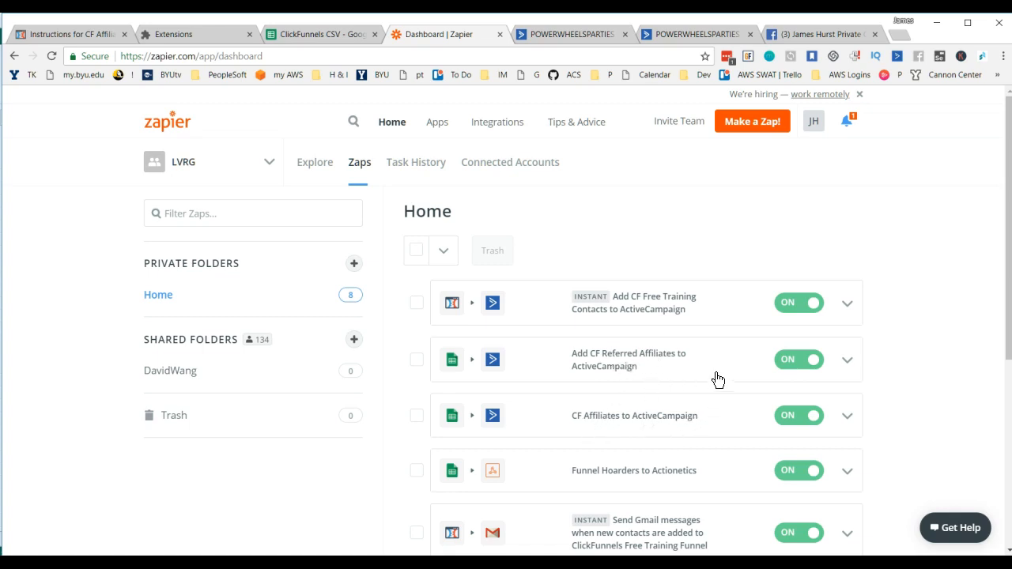
Step: Review the CF Affiliates to ActiveCampaign Zap's action template, and check Sheet1 and Sheet2 of the ClickFunnels CSV spreadsheet
click(633, 426)
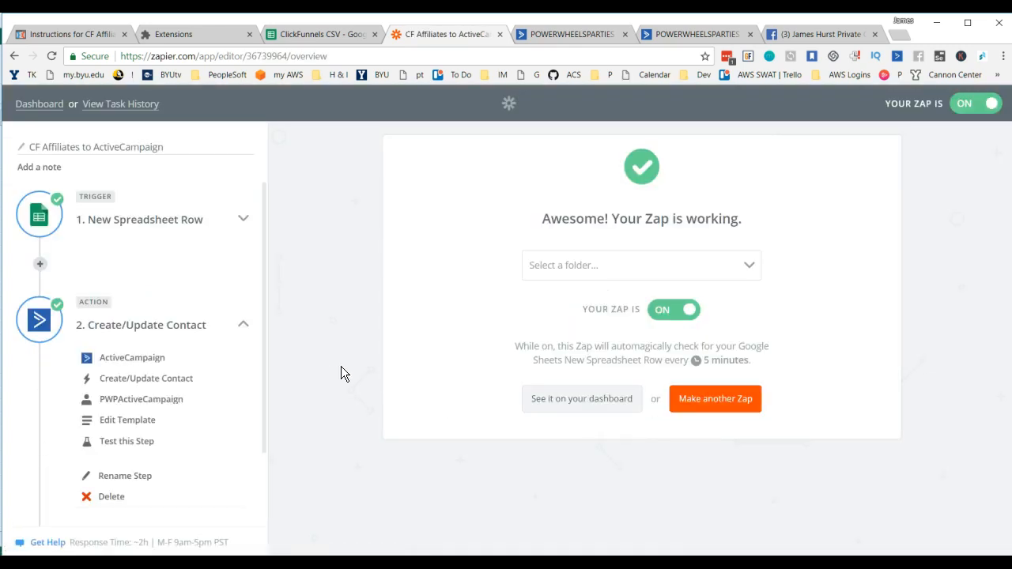
click(128, 421)
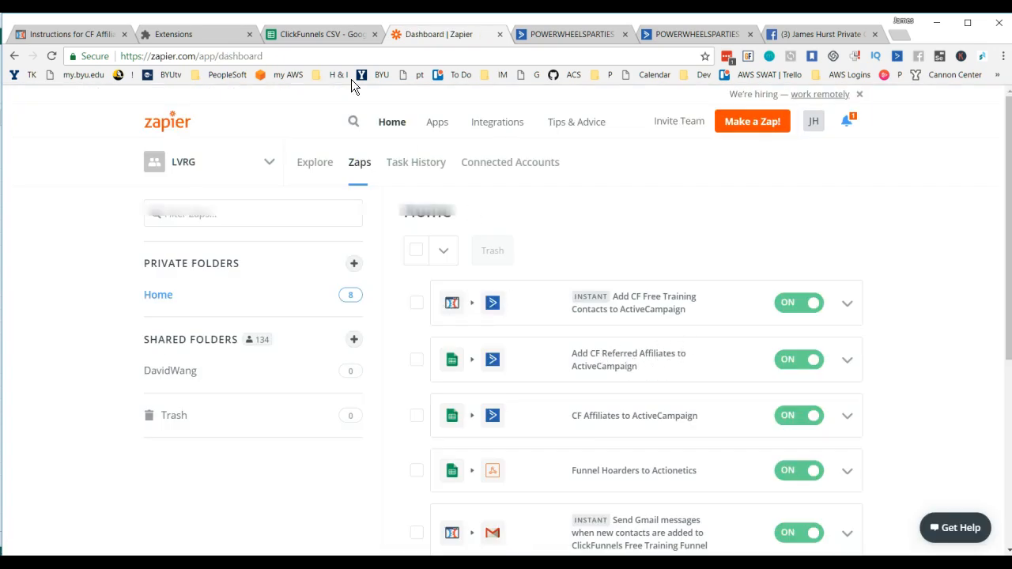
click(302, 34)
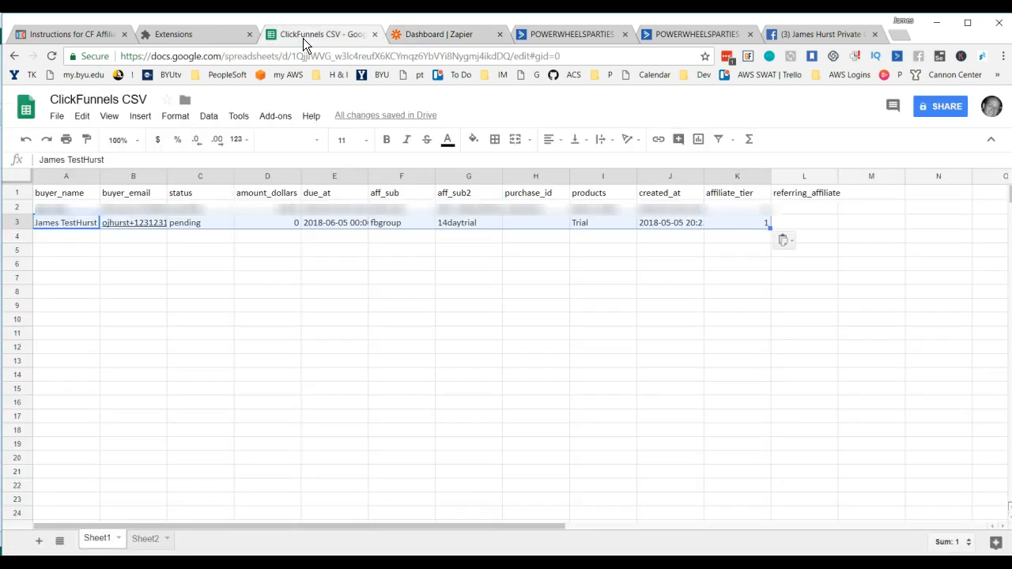
click(150, 539)
click(99, 540)
Step: Return to Zapier and view the task history of the CF Affiliates to ActiveCampaign Zap
click(450, 37)
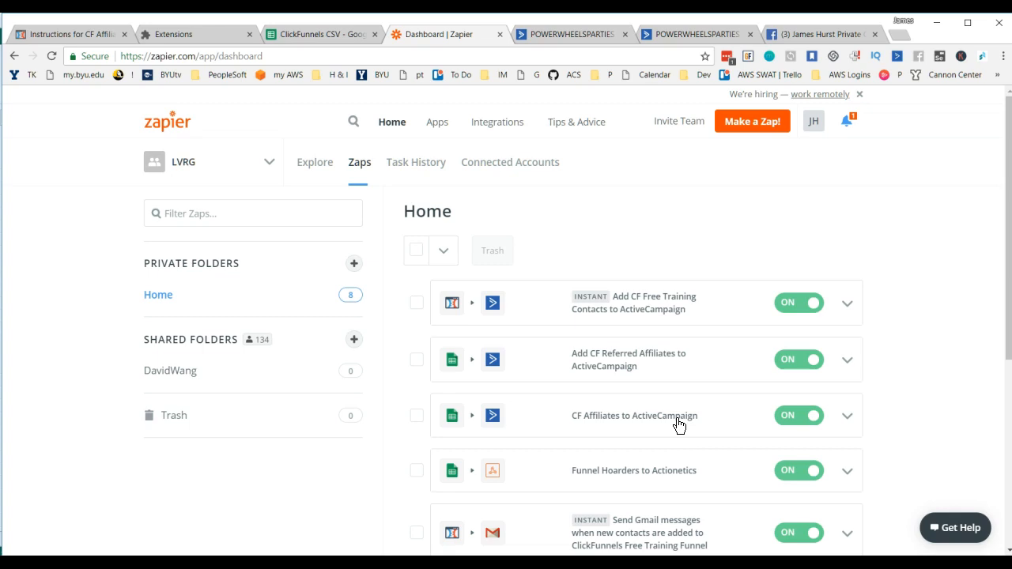
click(849, 417)
scroll(827, 477, down, 1)
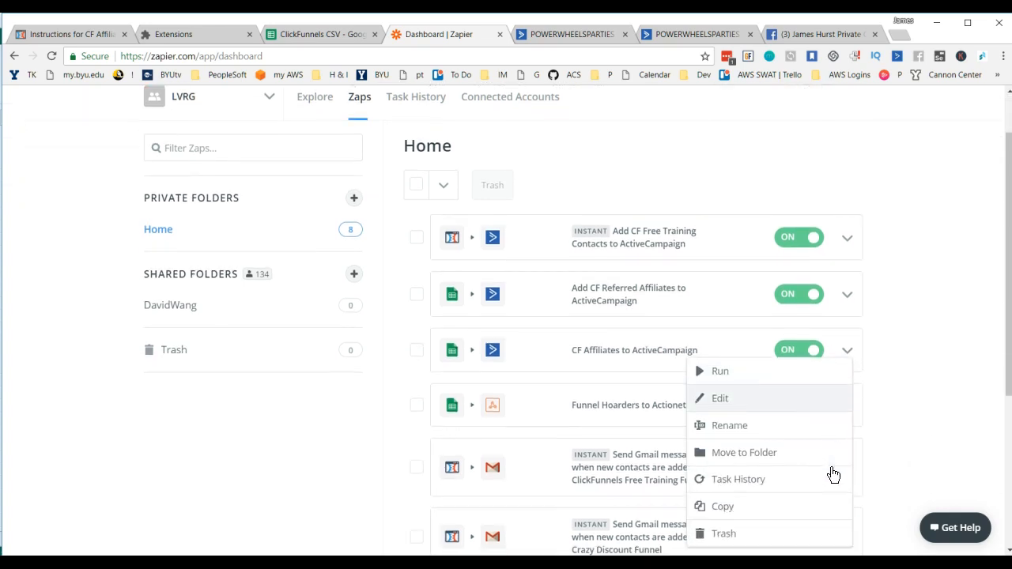
click(739, 480)
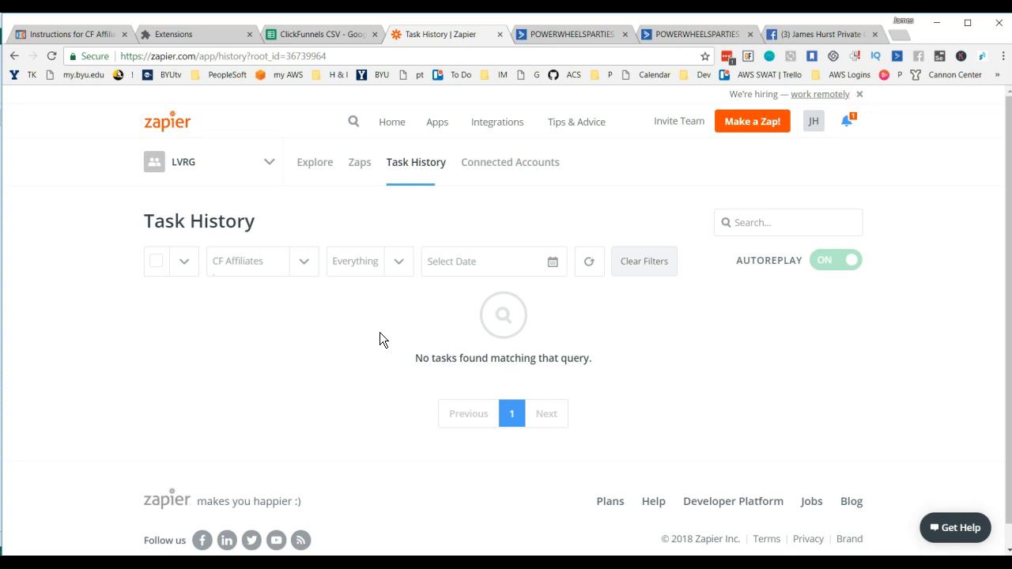
scroll(381, 333, down, 1)
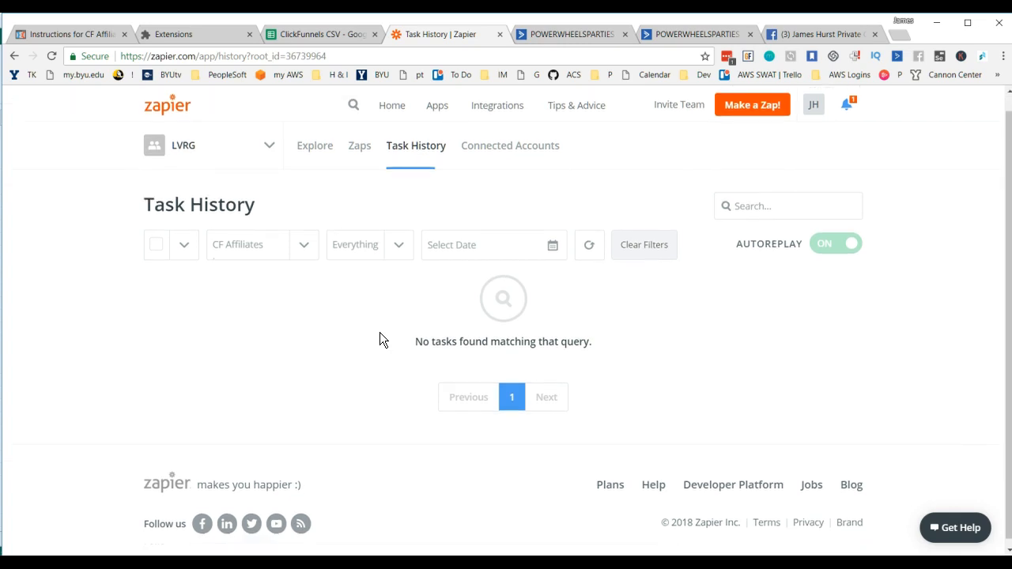
scroll(381, 340, up, 1)
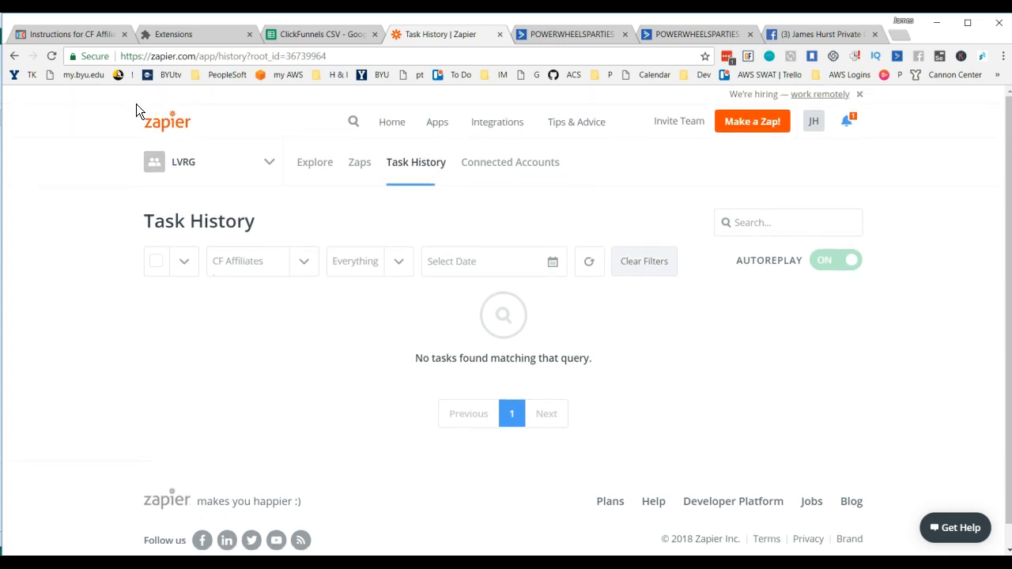
Step: Reload the task history, check the test row in the ClickFunnels CSV spreadsheet, and refresh the Zap's history again
click(52, 55)
click(321, 34)
click(416, 291)
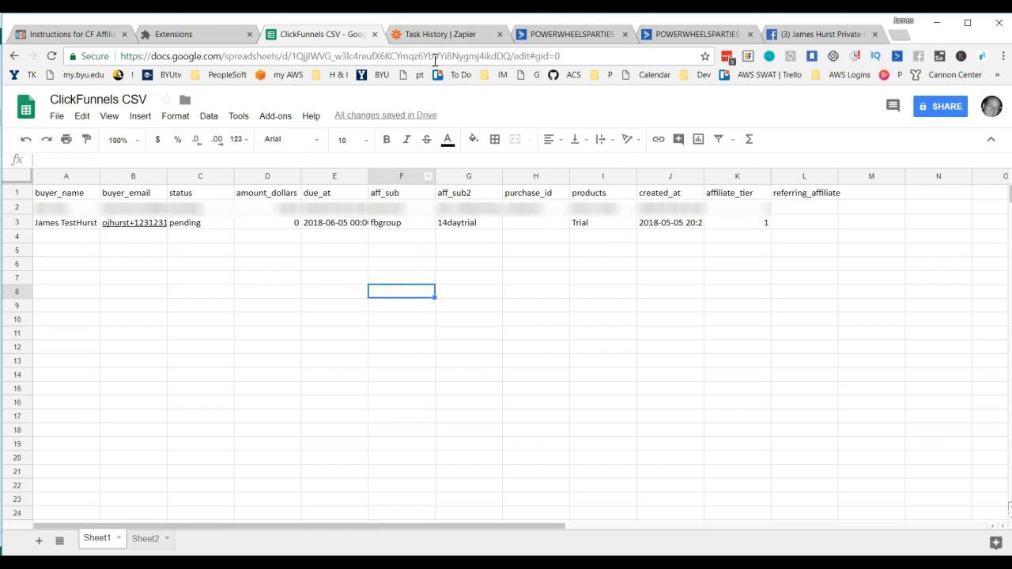
click(436, 32)
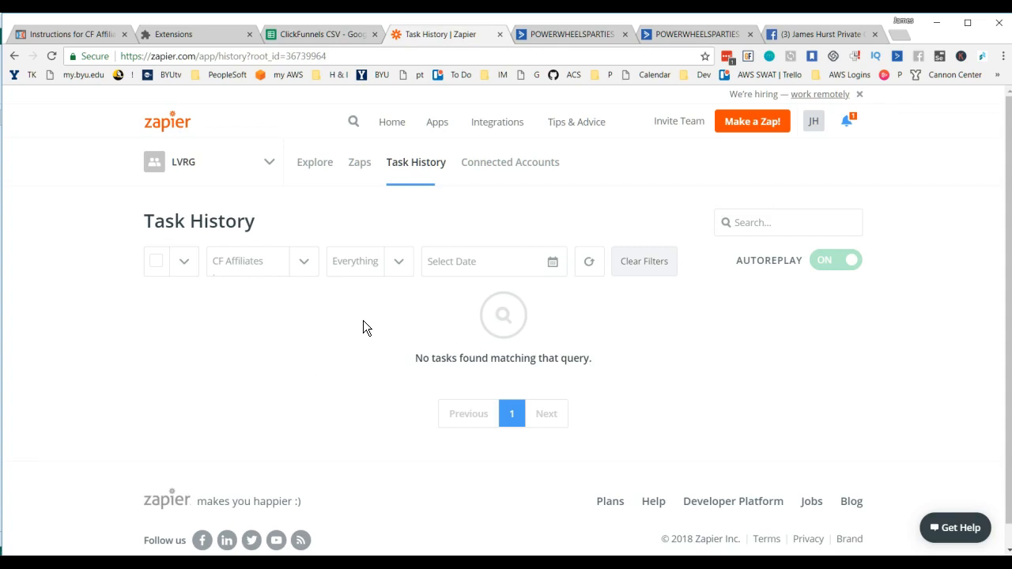
click(52, 55)
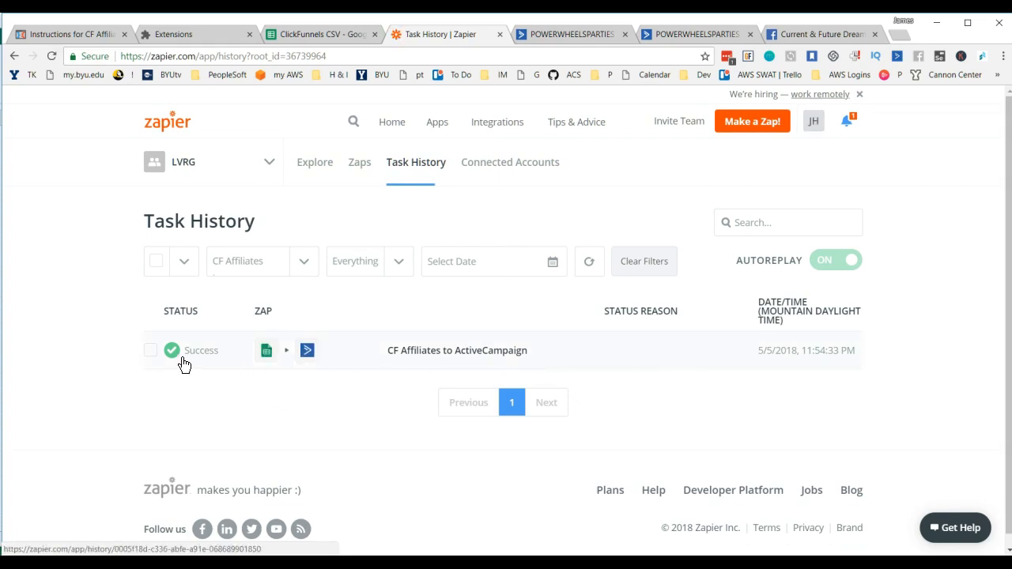
Step: Open the CF Affiliates to ActiveCampaign task run and examine the incoming and outgoing data of its Google Sheets trigger
mouse_move(816, 362)
click(395, 350)
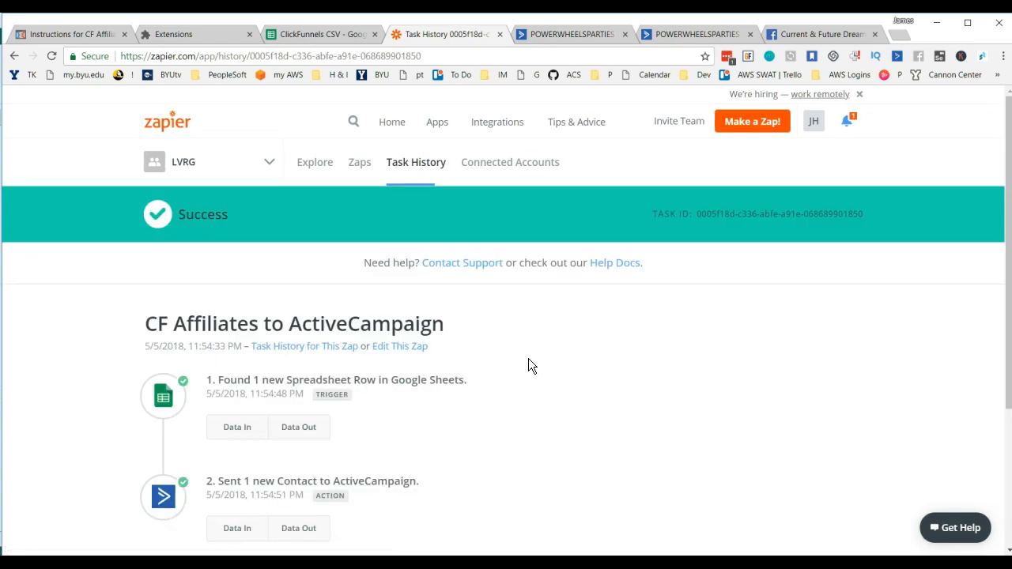
scroll(529, 359, down, 2)
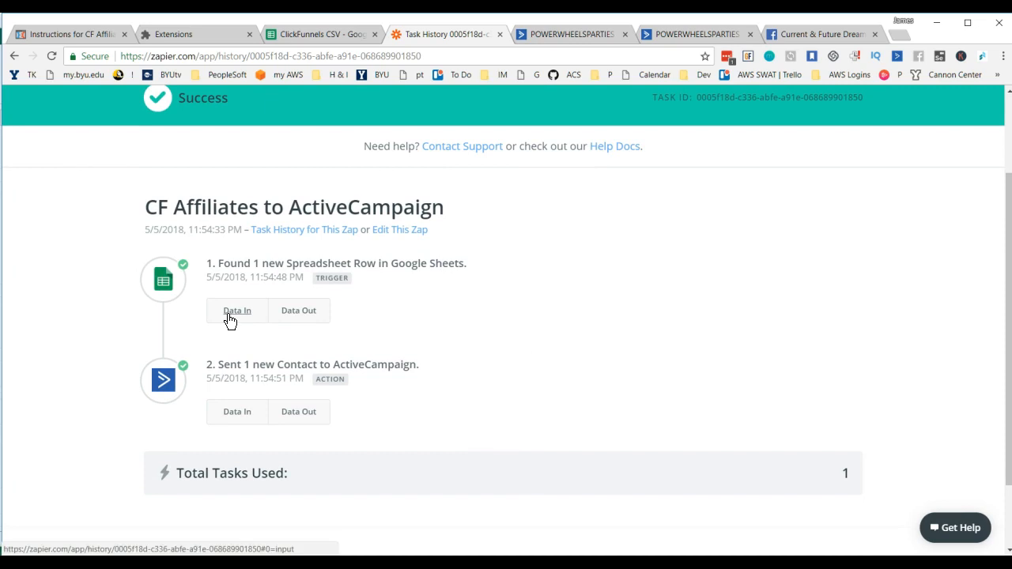
click(230, 318)
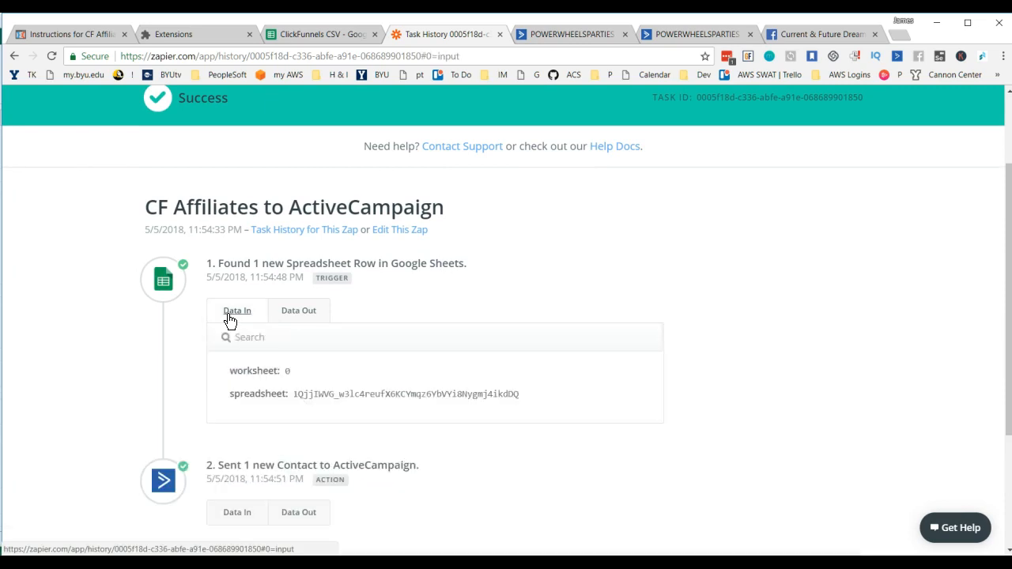
click(298, 324)
scroll(470, 408, down, 2)
scroll(307, 394, up, 2)
drag(270, 442, 263, 441)
drag(287, 372, 369, 373)
scroll(486, 401, down, 2)
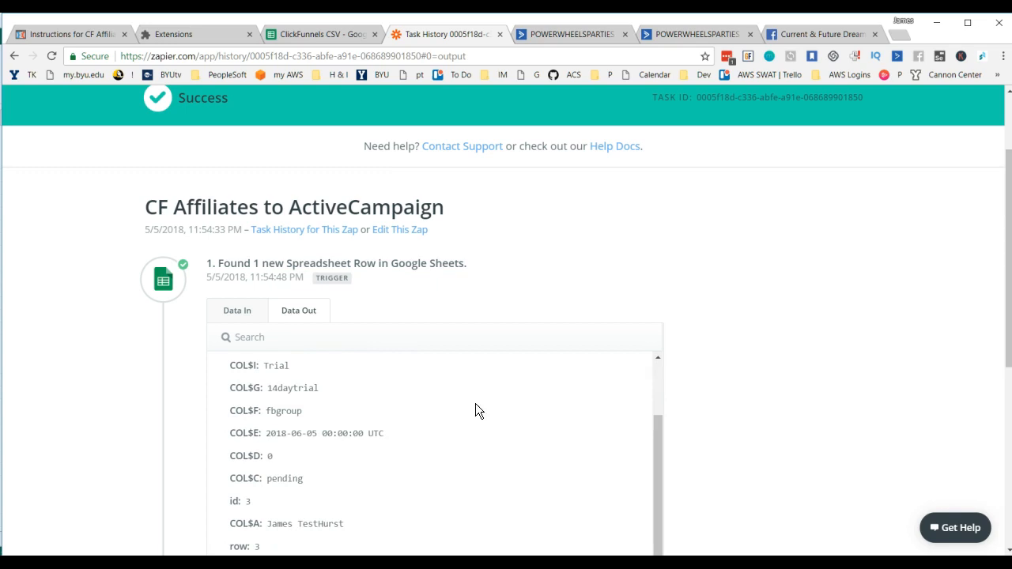
scroll(316, 426, down, 2)
scroll(330, 354, down, 1)
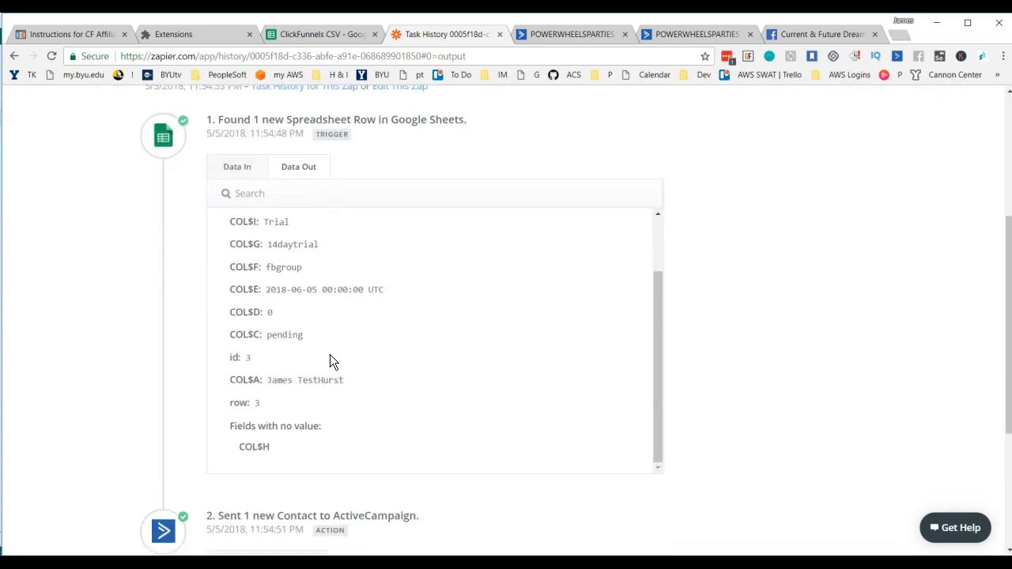
scroll(330, 361, up, 2)
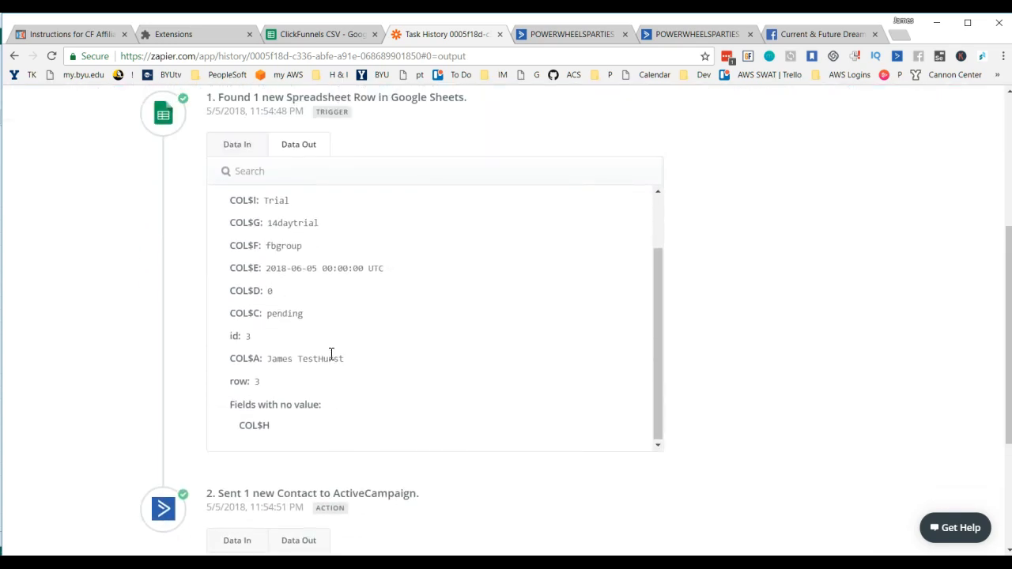
scroll(427, 388, down, 2)
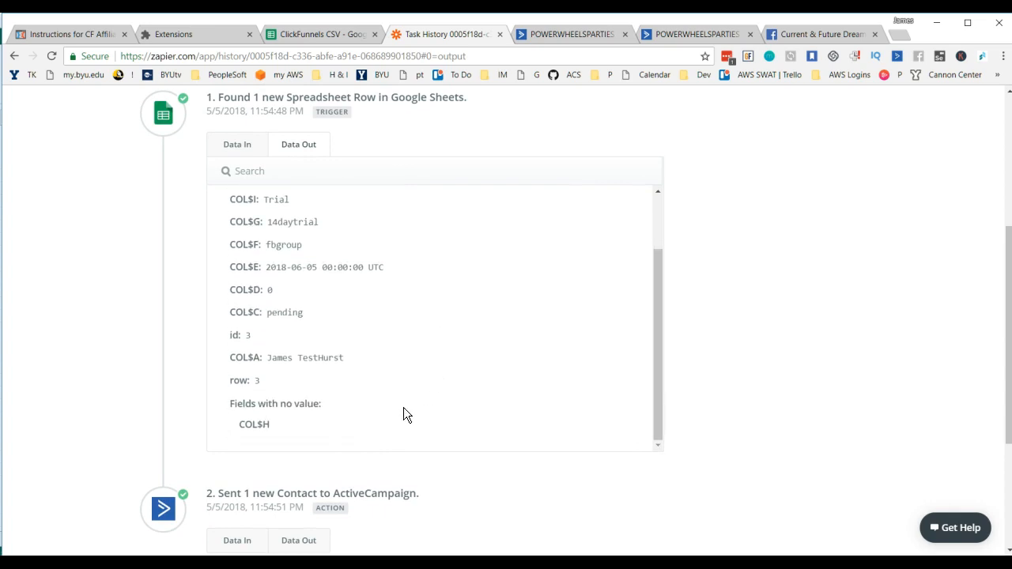
scroll(482, 423, down, 3)
Step: Examine the incoming and outgoing data of the task's ActiveCampaign contact action
click(237, 324)
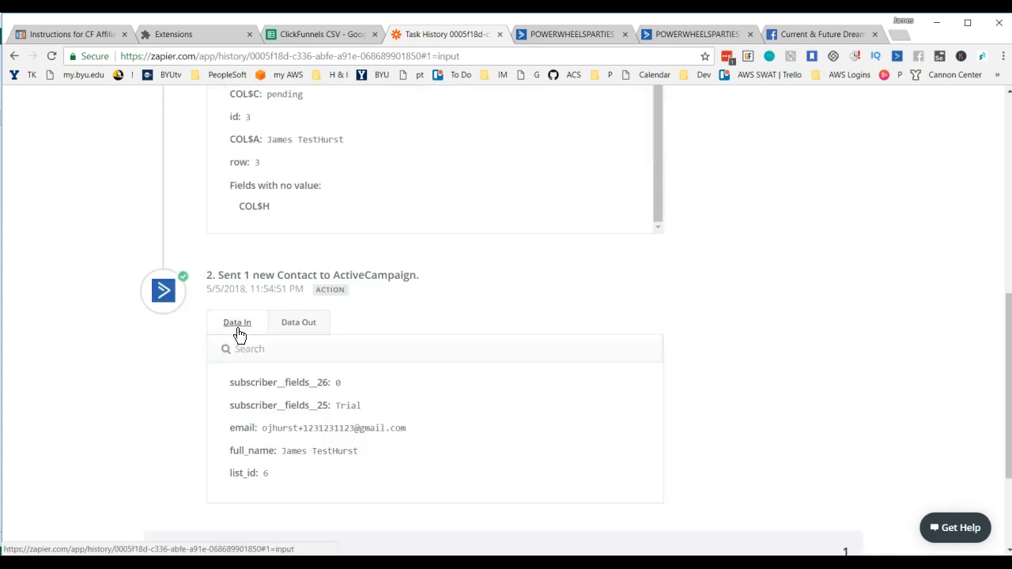
scroll(385, 445, down, 3)
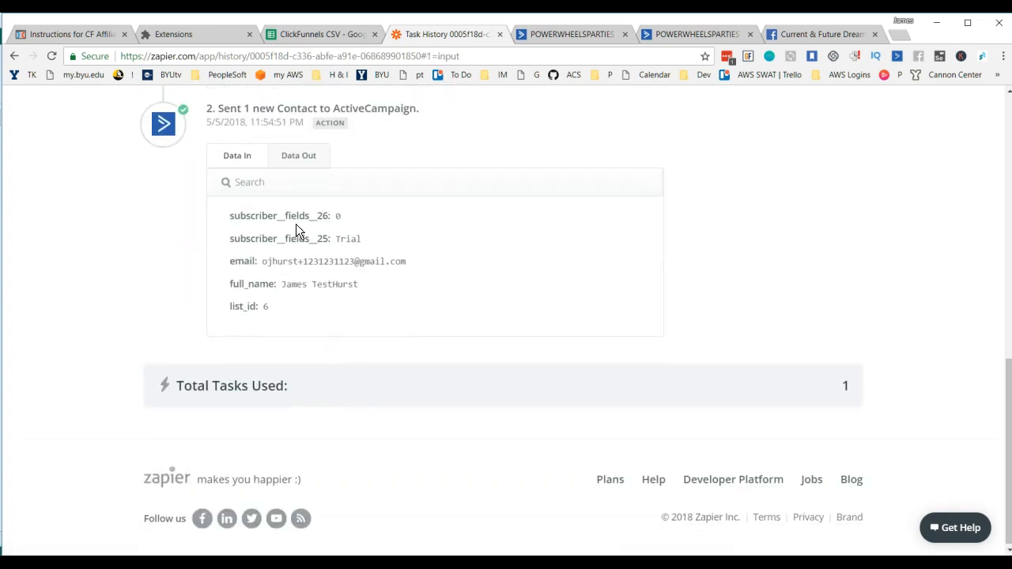
click(296, 158)
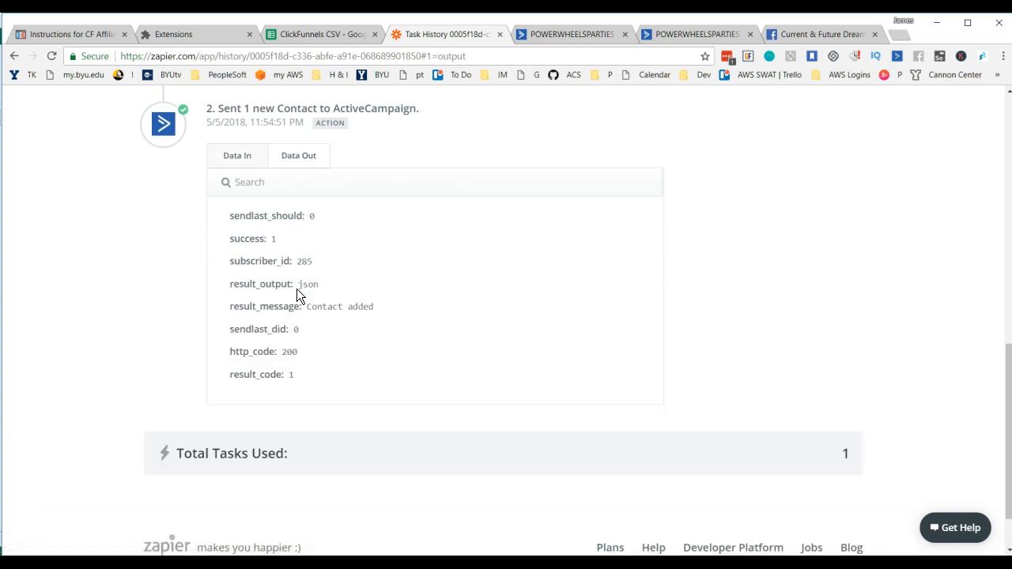
click(241, 163)
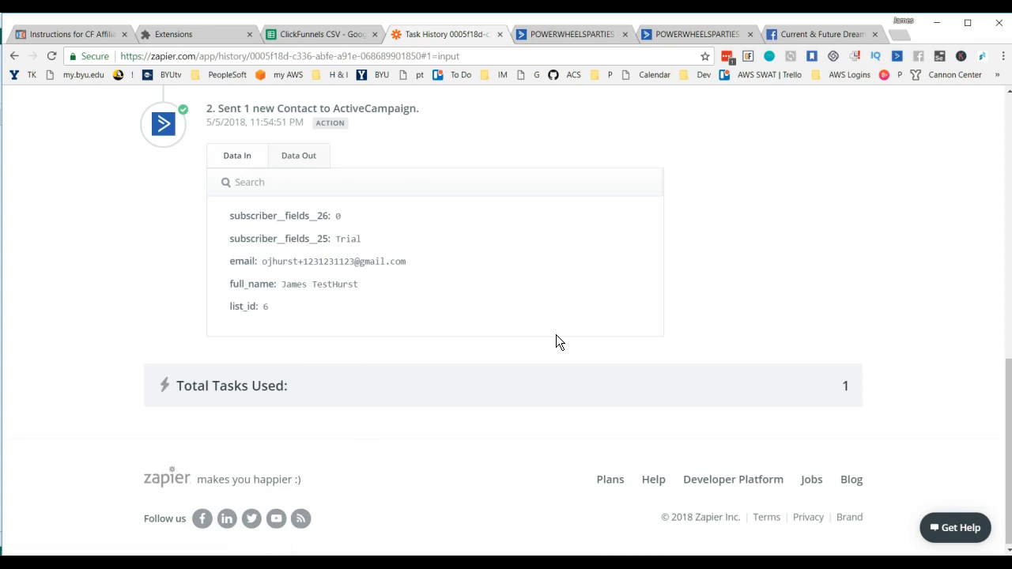
scroll(556, 336, up, 1)
scroll(556, 335, up, 3)
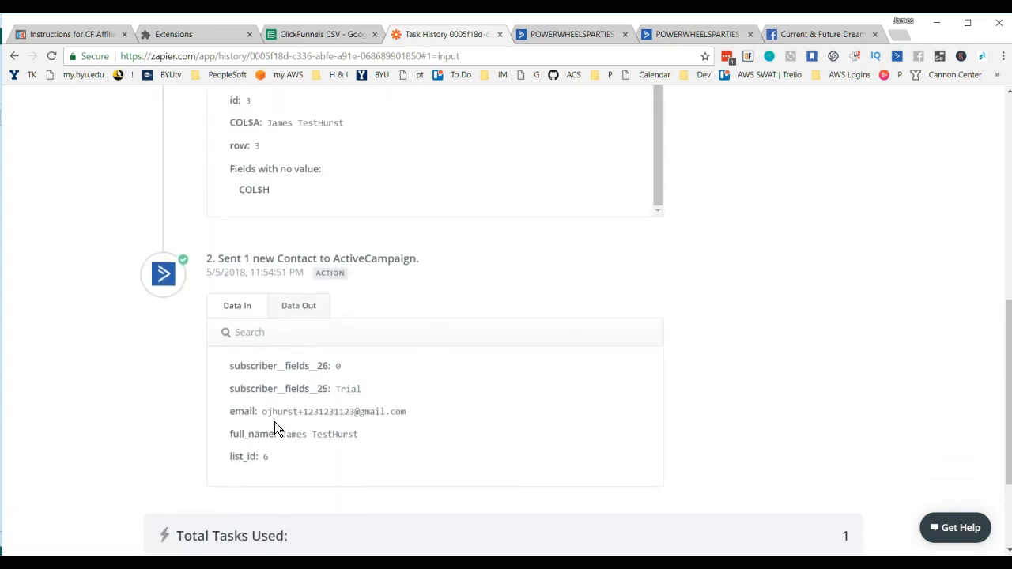
click(292, 315)
scroll(349, 405, down, 1)
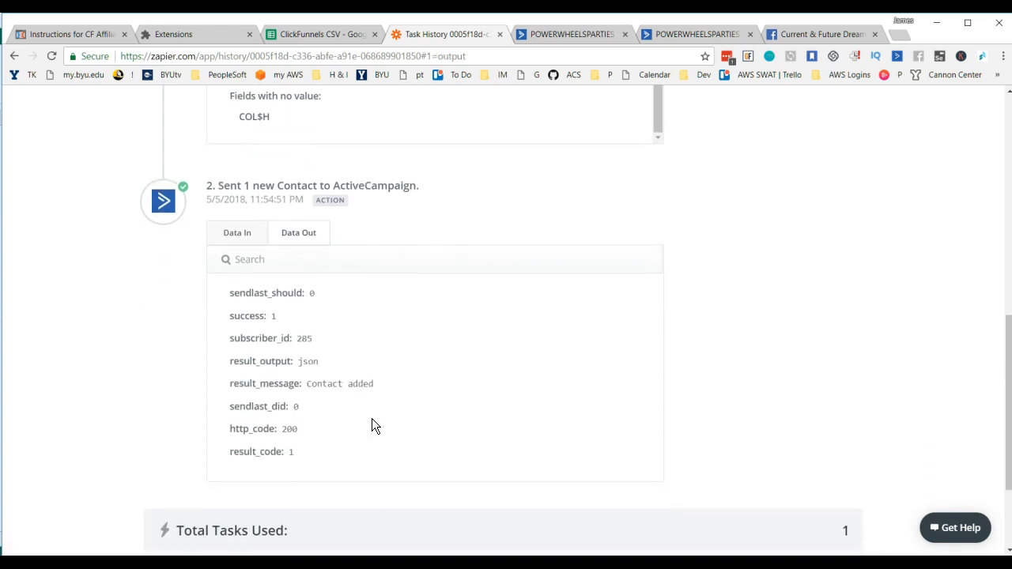
scroll(282, 366, up, 1)
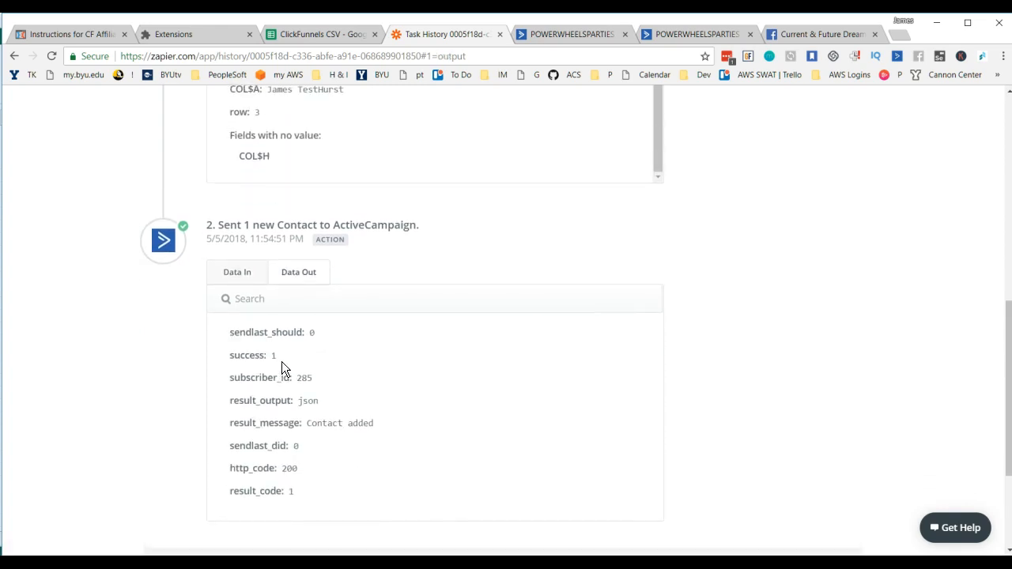
Step: Switch to ActiveCampaign, open the account overview and reload it to check Recent Activity for the test contact
click(597, 35)
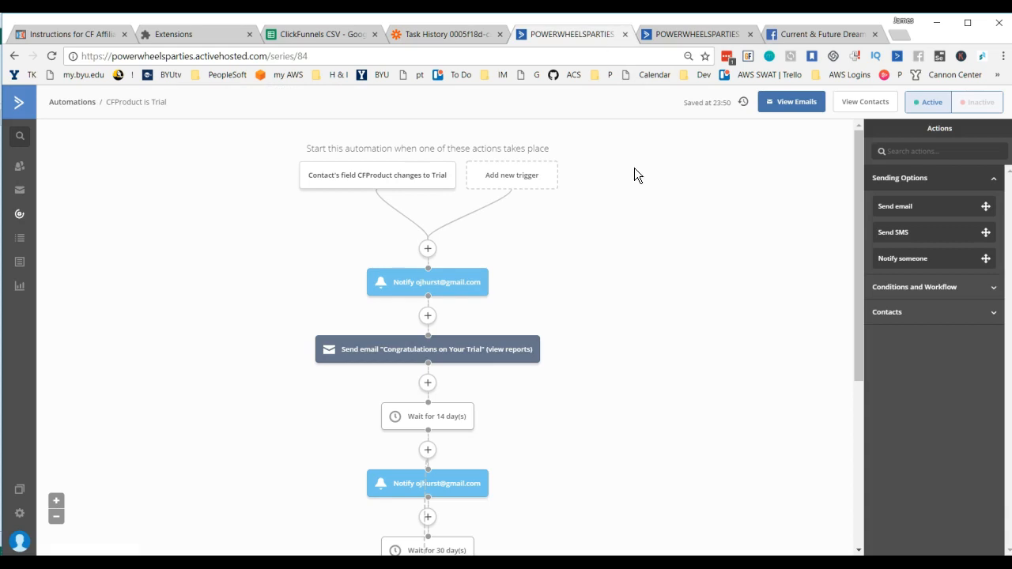
click(698, 33)
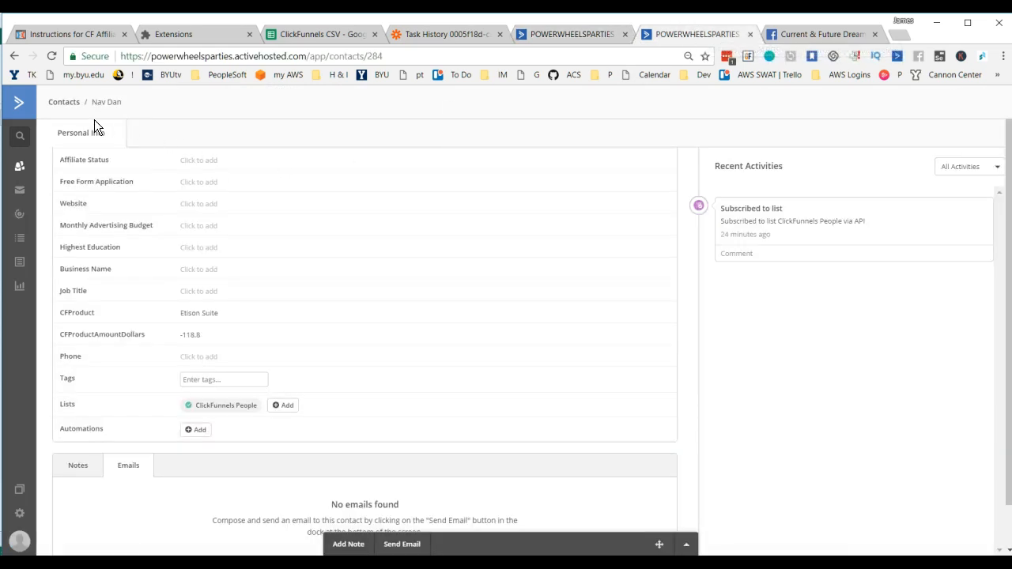
click(19, 103)
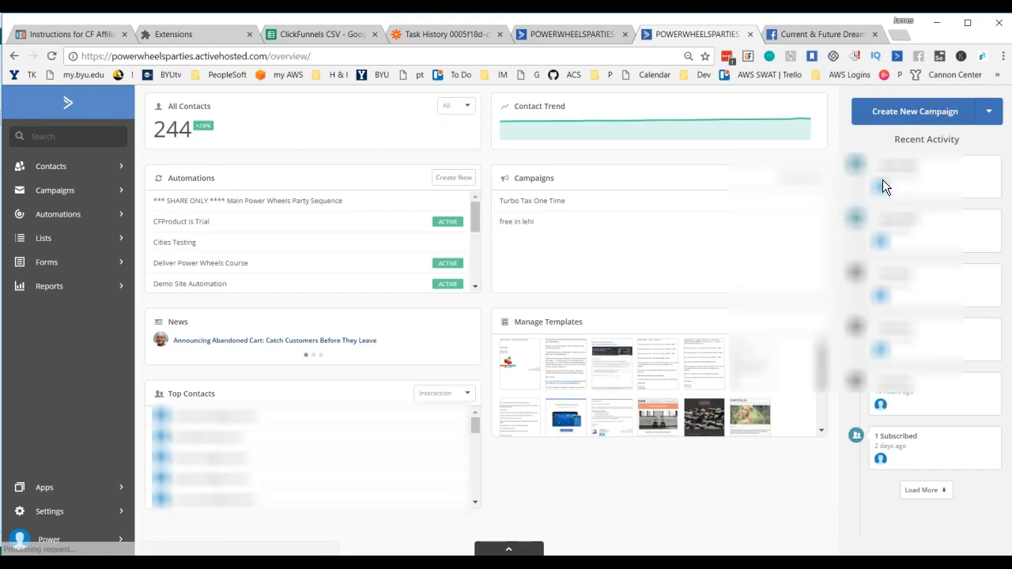
mouse_move(884, 194)
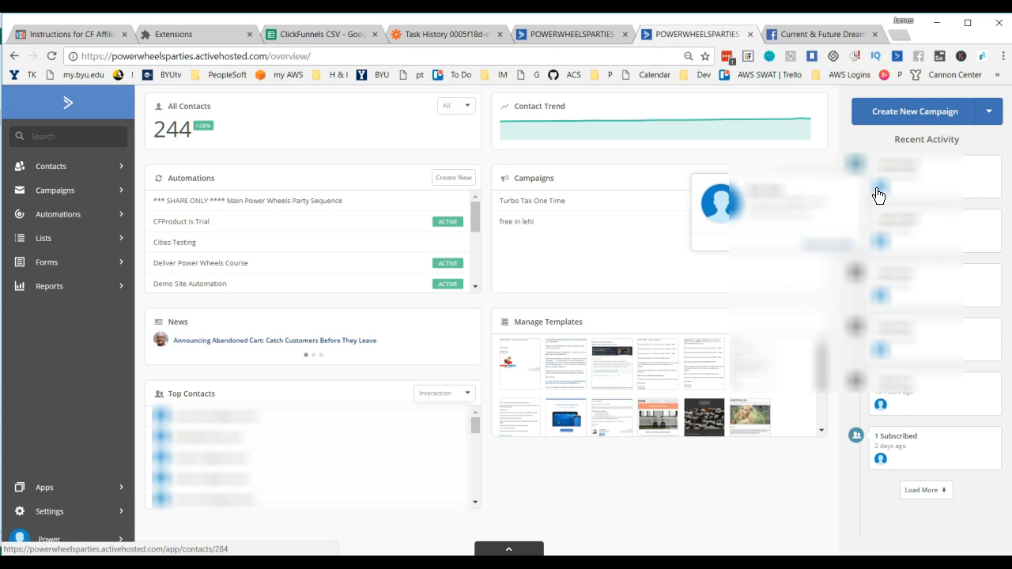
click(51, 56)
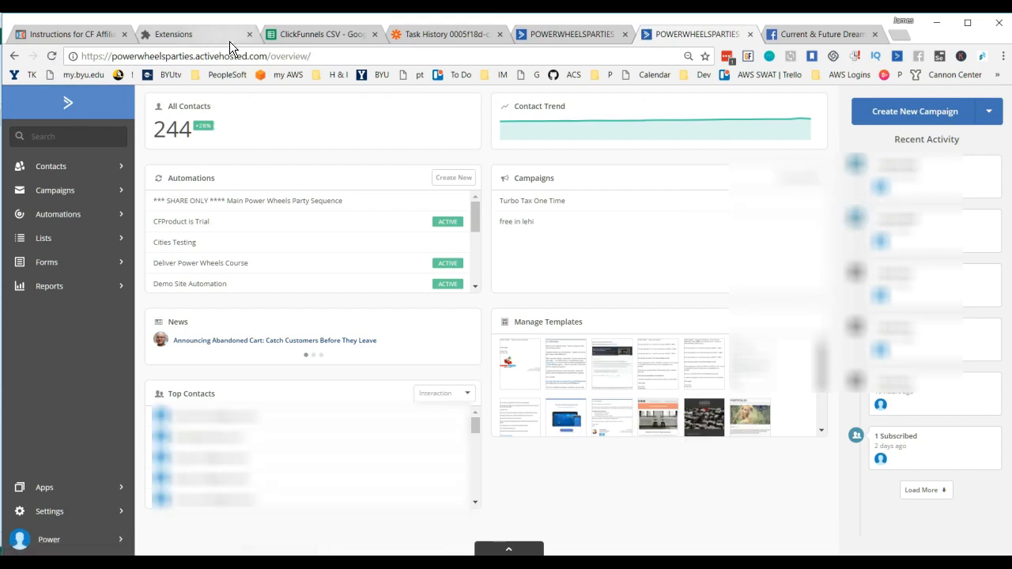
click(584, 36)
Step: Return to the Zapier task run and highlight the full_name value in the ActiveCampaign action's incoming data
click(440, 37)
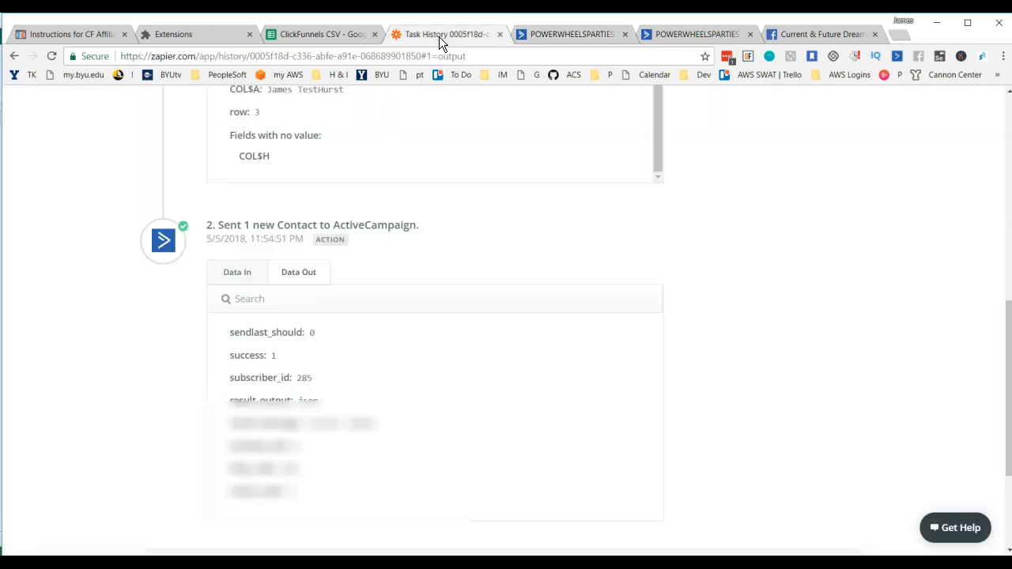
scroll(354, 395, up, 1)
click(244, 305)
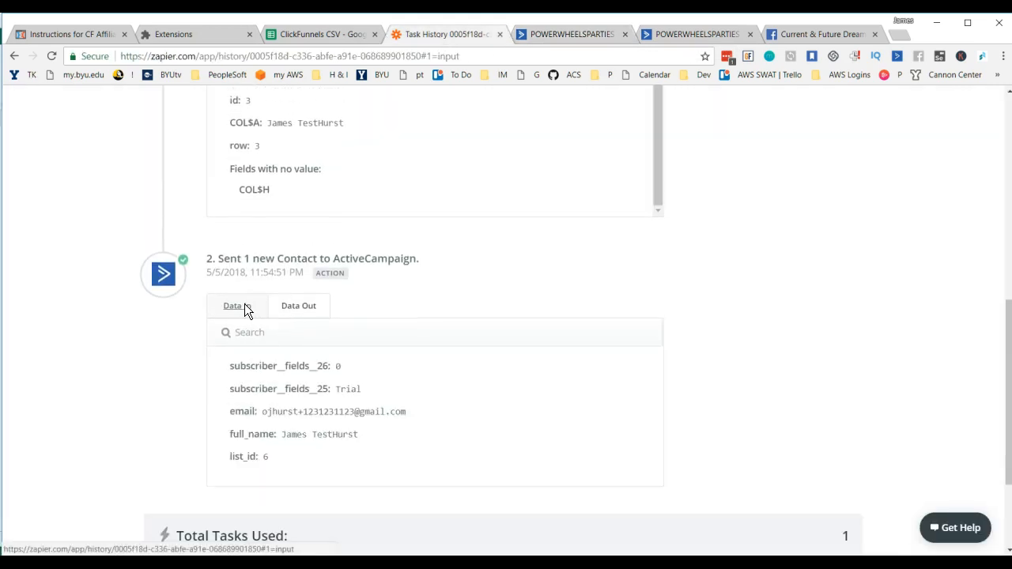
drag(359, 437, 282, 440)
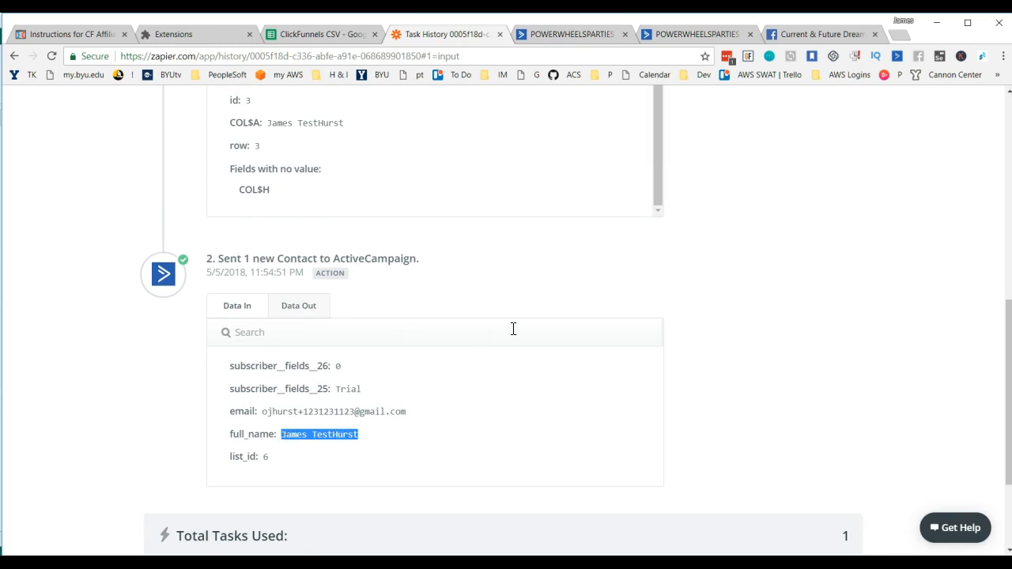
Step: Switch to Gmail and open the "Congrats! You got a New ClickFunnles Trial!" notification email
click(525, 79)
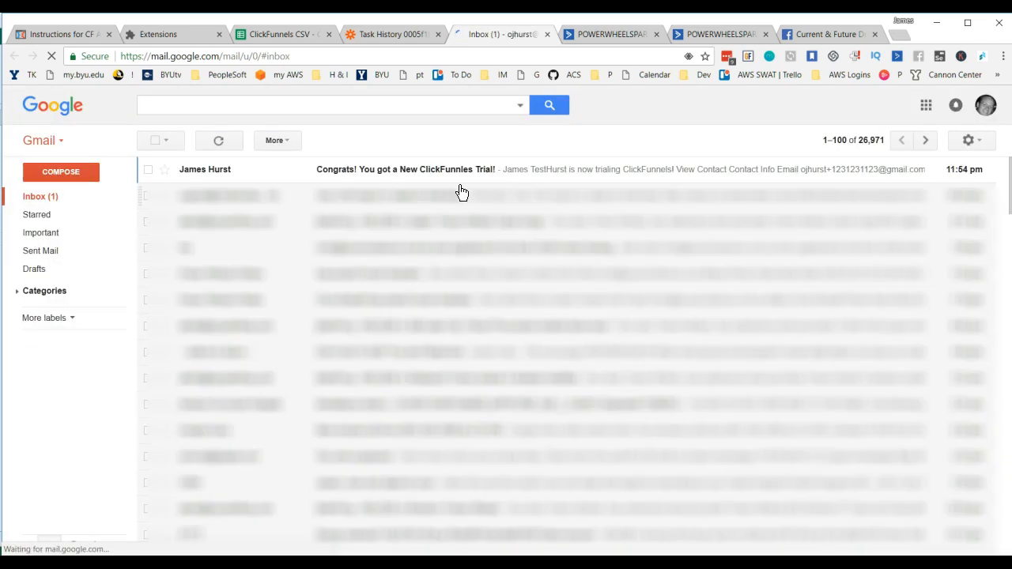
click(201, 177)
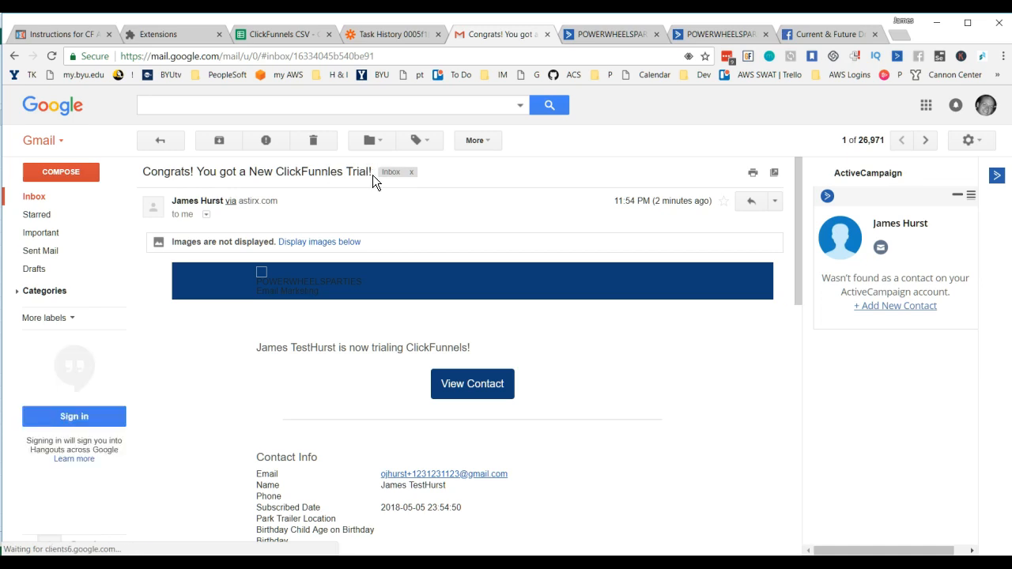
Step: Read the contact info in the trial notification email and return to the inbox
scroll(406, 291, down, 2)
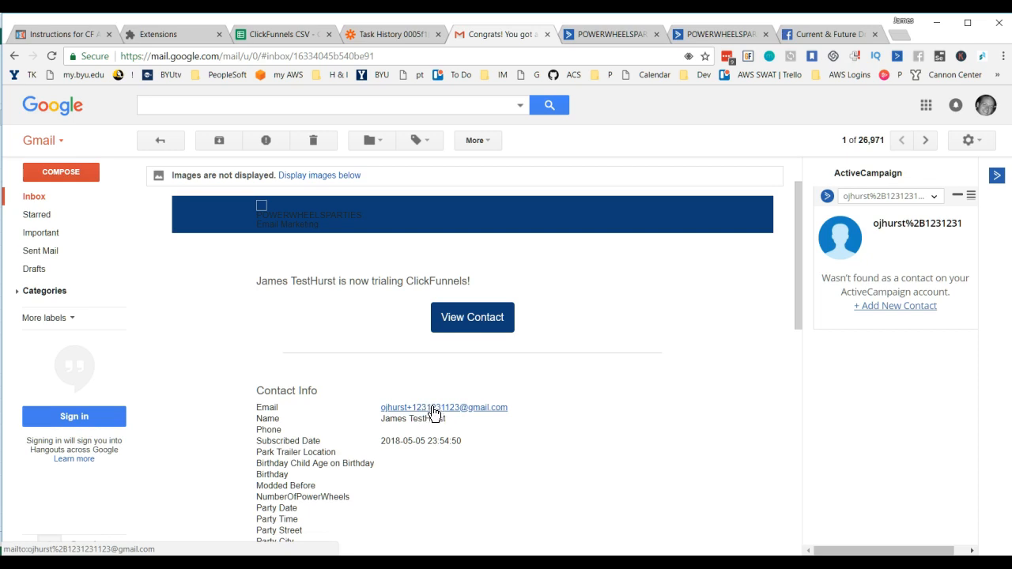
click(41, 200)
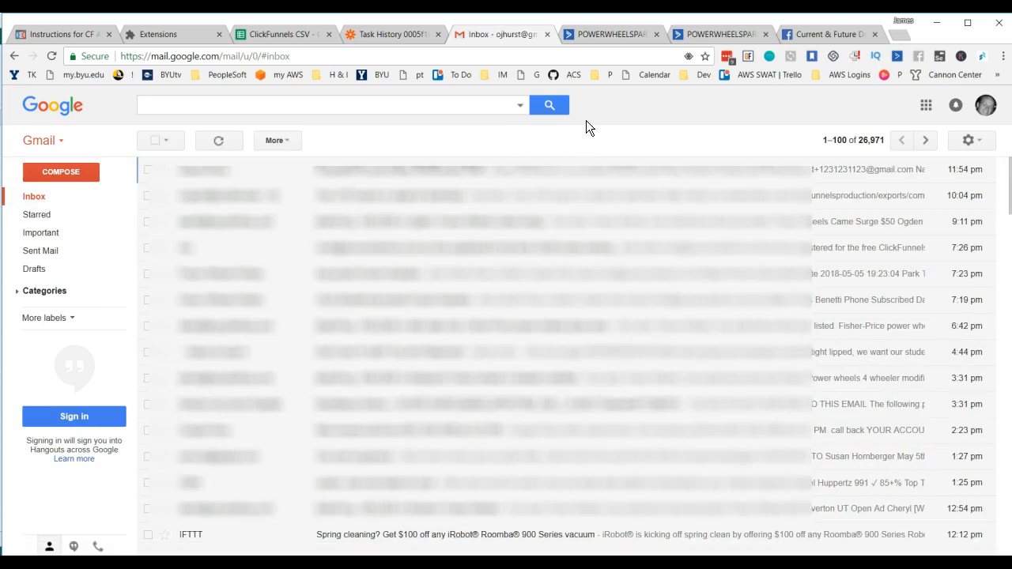
Step: Switch to ActiveCampaign, reload the CFProduct is Trial automation and check the queue at its 14-day wait
click(628, 34)
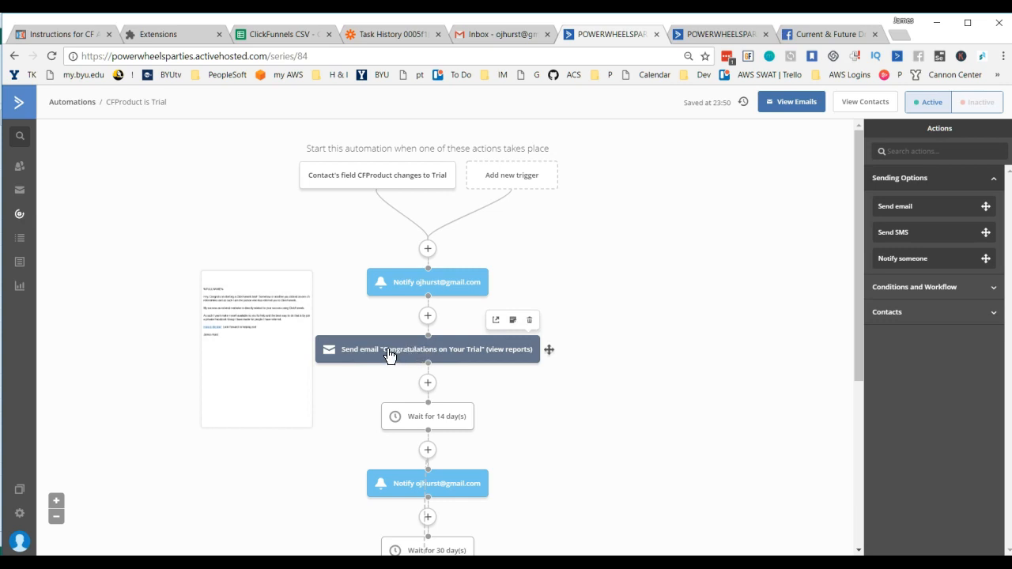
click(52, 56)
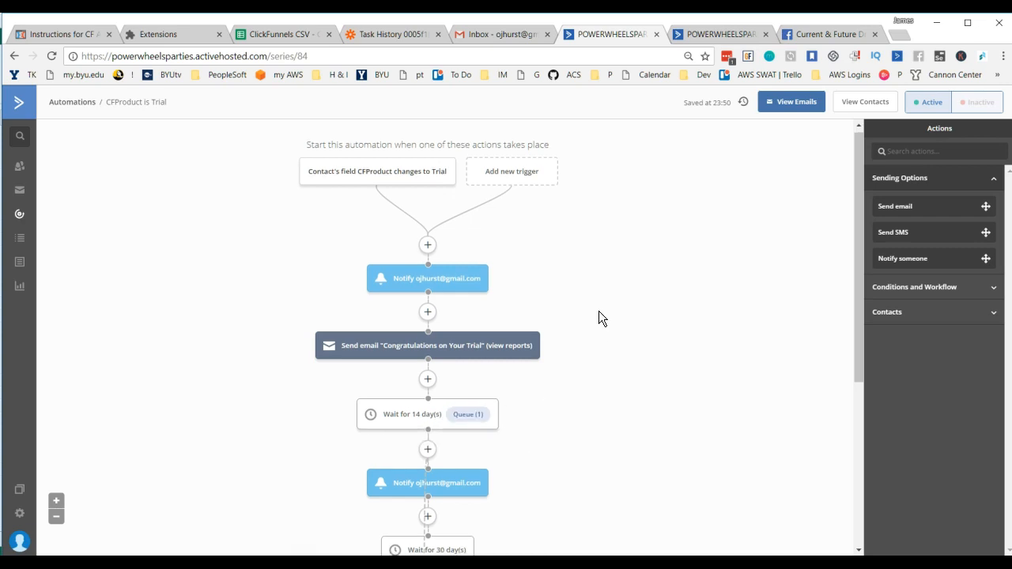
scroll(599, 317, down, 1)
scroll(556, 368, down, 1)
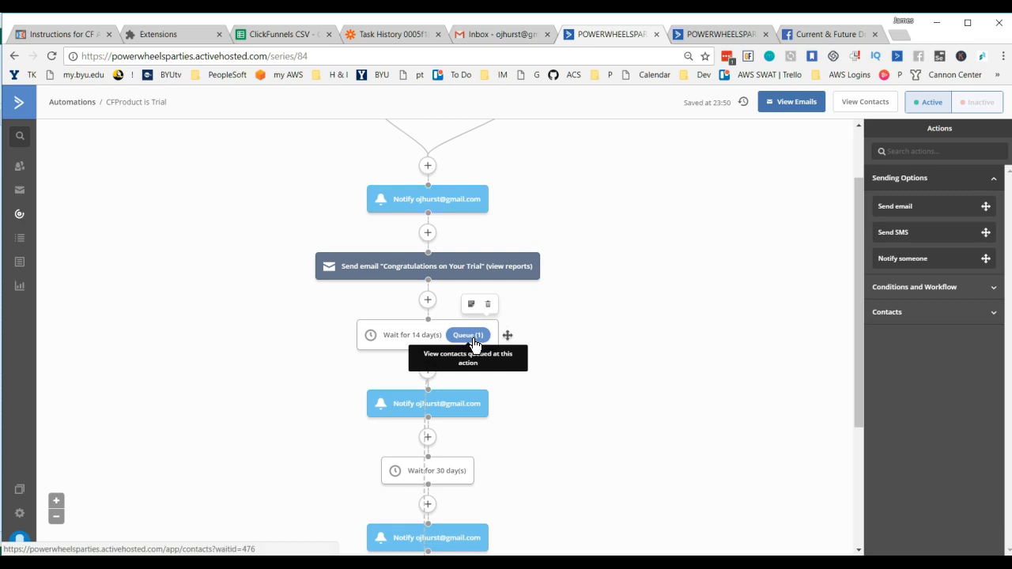
scroll(604, 329, up, 2)
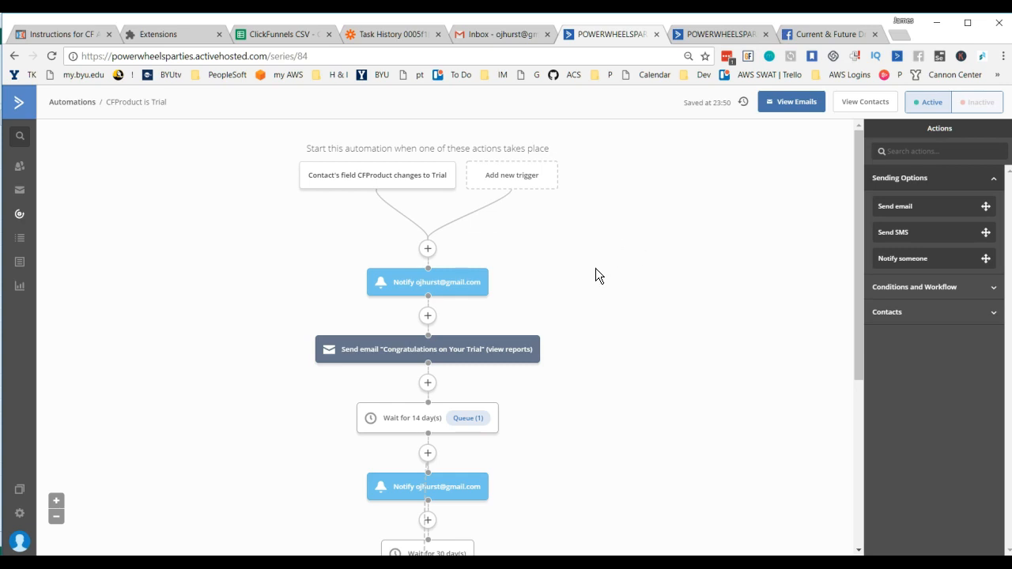
scroll(599, 274, down, 1)
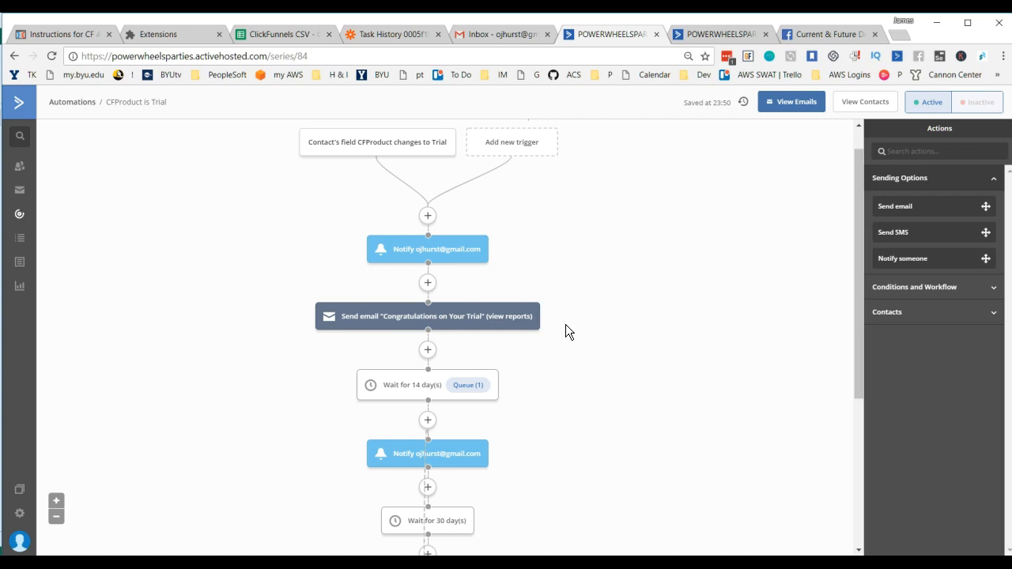
scroll(566, 324, down, 1)
Step: Review the Conditions and Workflow, Contacts and Sending Options actions offered before the 14-day wait, and close without adding one
mouse_move(425, 336)
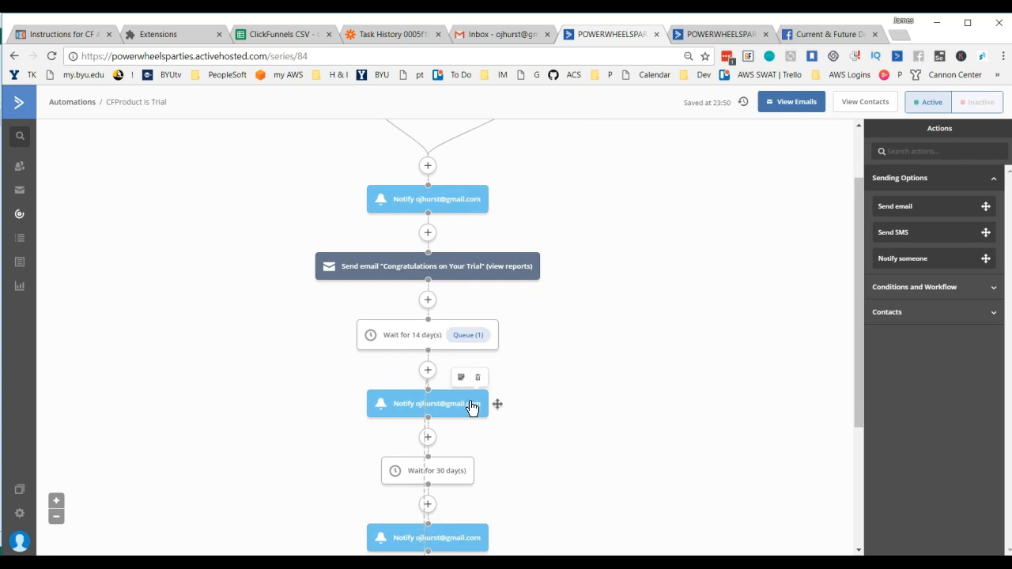
click(428, 300)
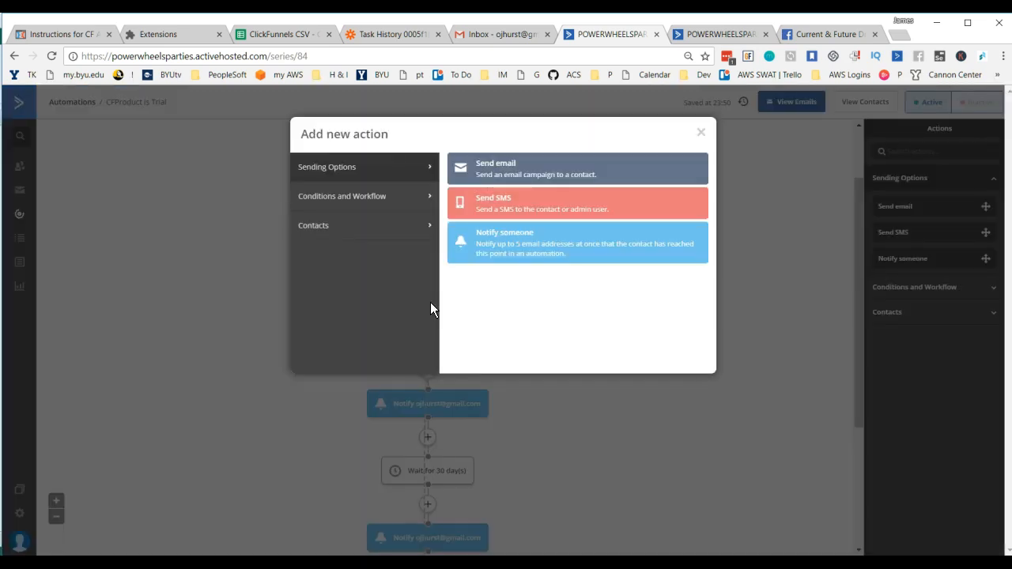
click(333, 201)
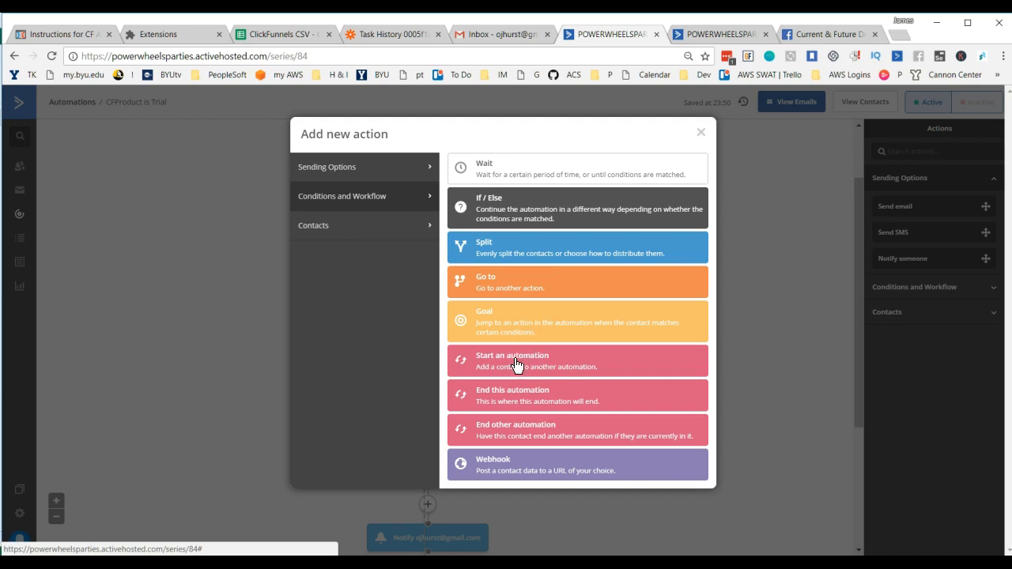
click(325, 230)
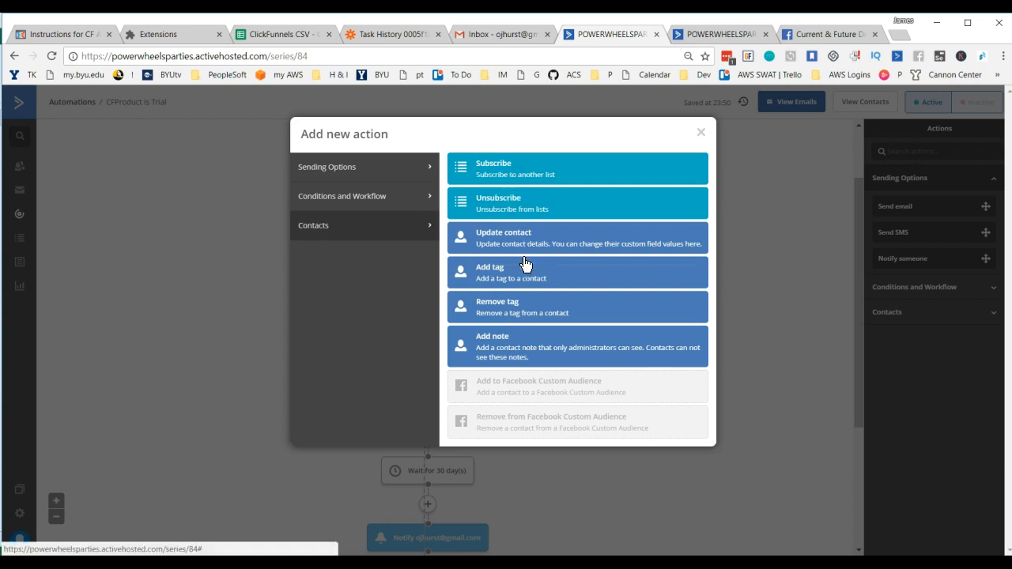
click(357, 175)
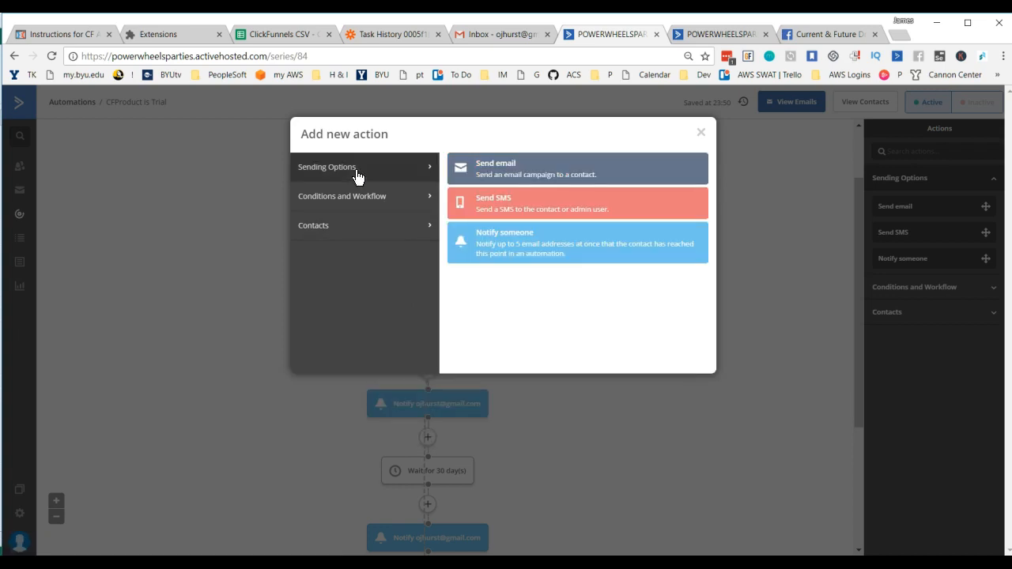
click(243, 226)
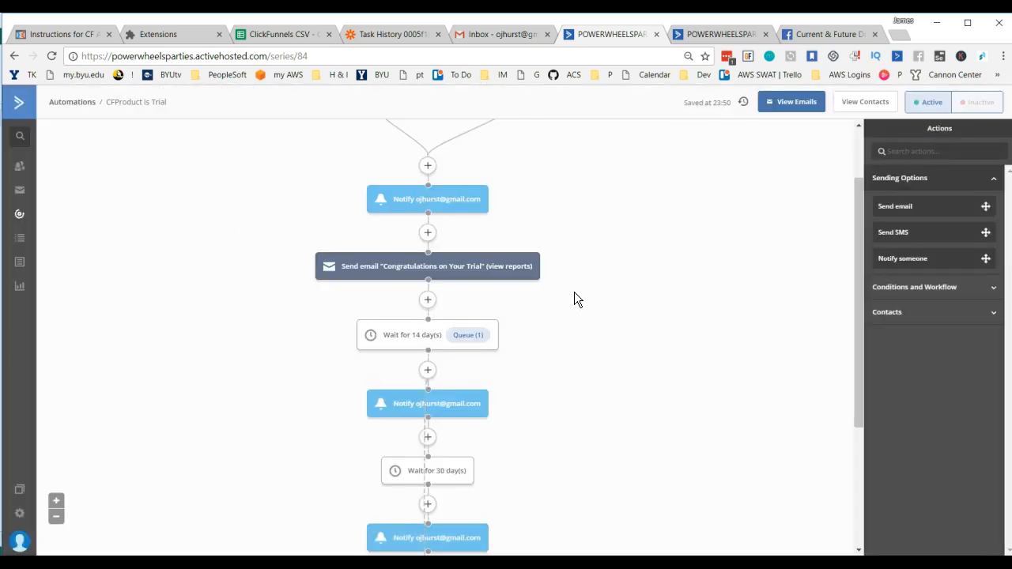
Step: Switch to Gmail to check the inbox, and return to the CFProduct is Trial automation in ActiveCampaign
click(435, 270)
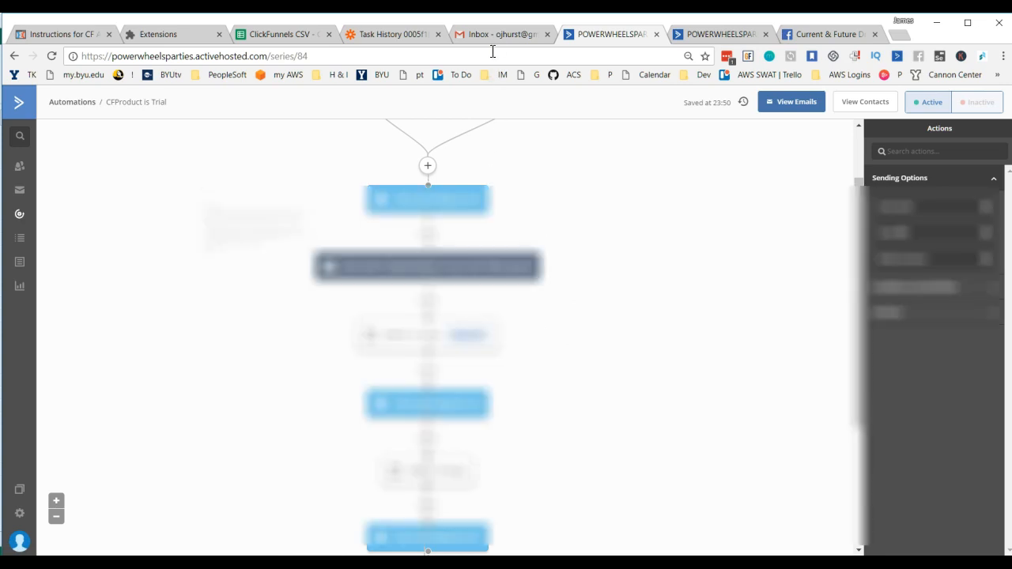
click(496, 35)
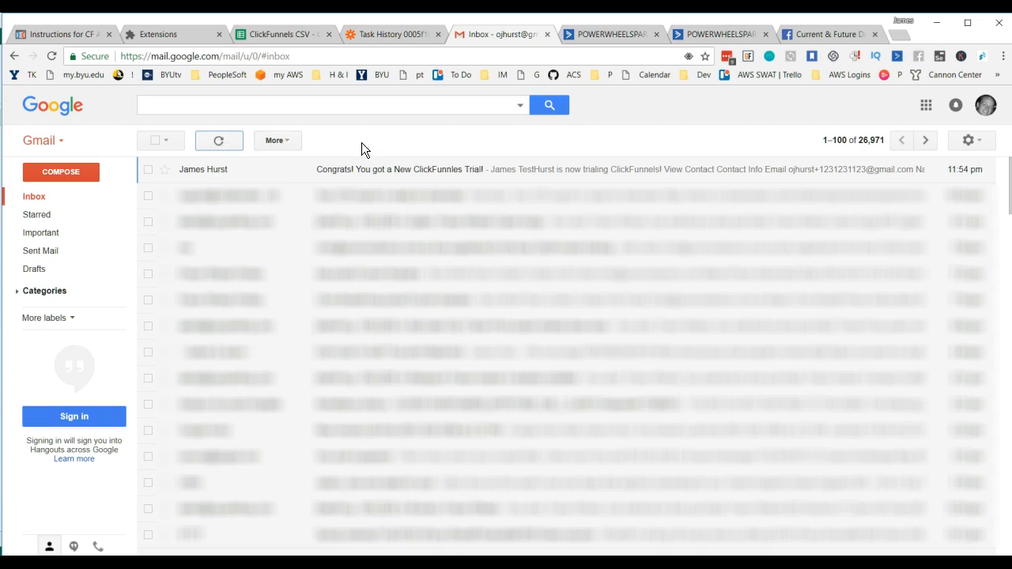
click(603, 36)
Step: Open the contact queued at the 14-day wait and view the sent "Congratulations on Your Trial" campaign email
click(474, 336)
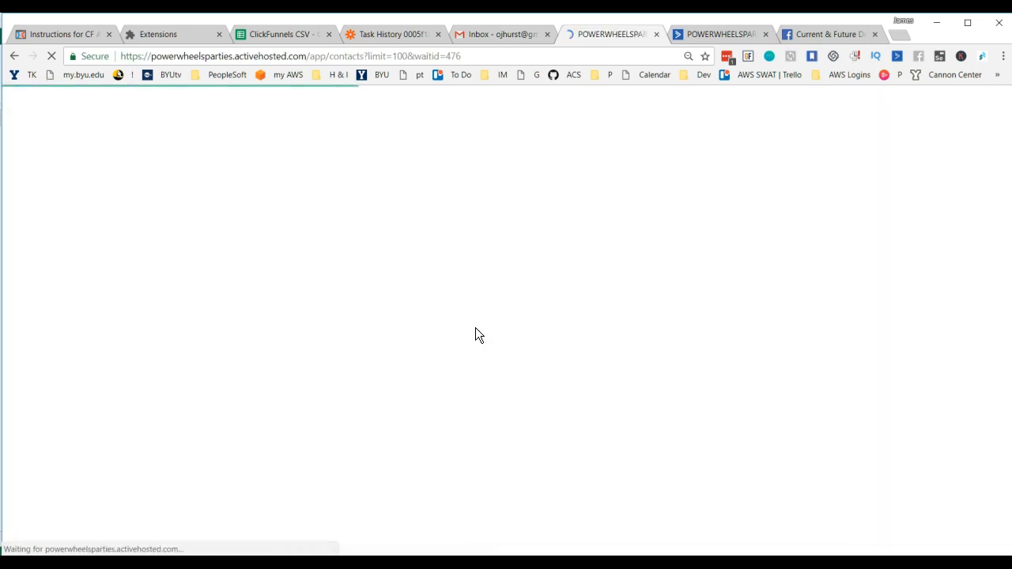
click(214, 197)
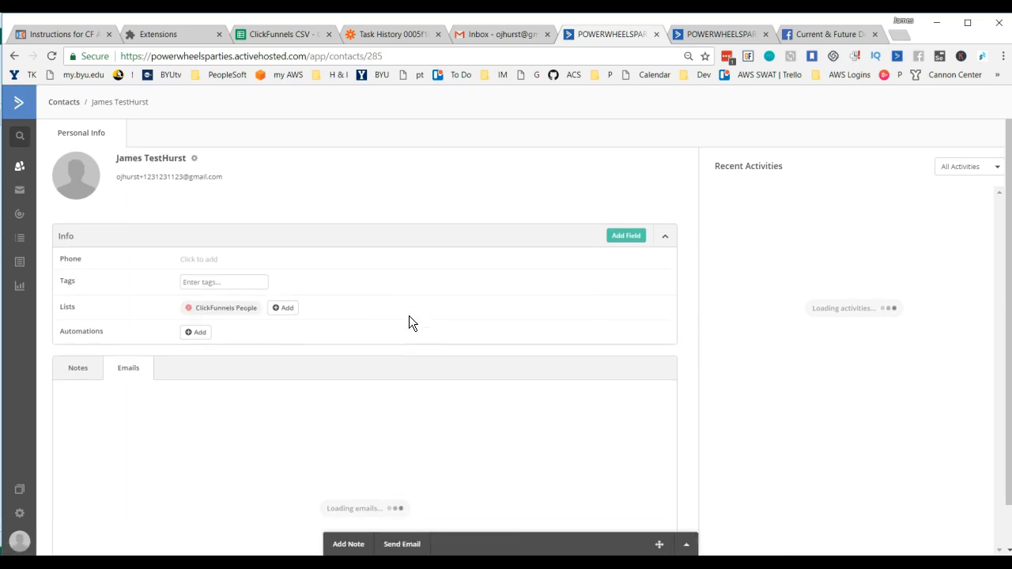
scroll(490, 305, down, 5)
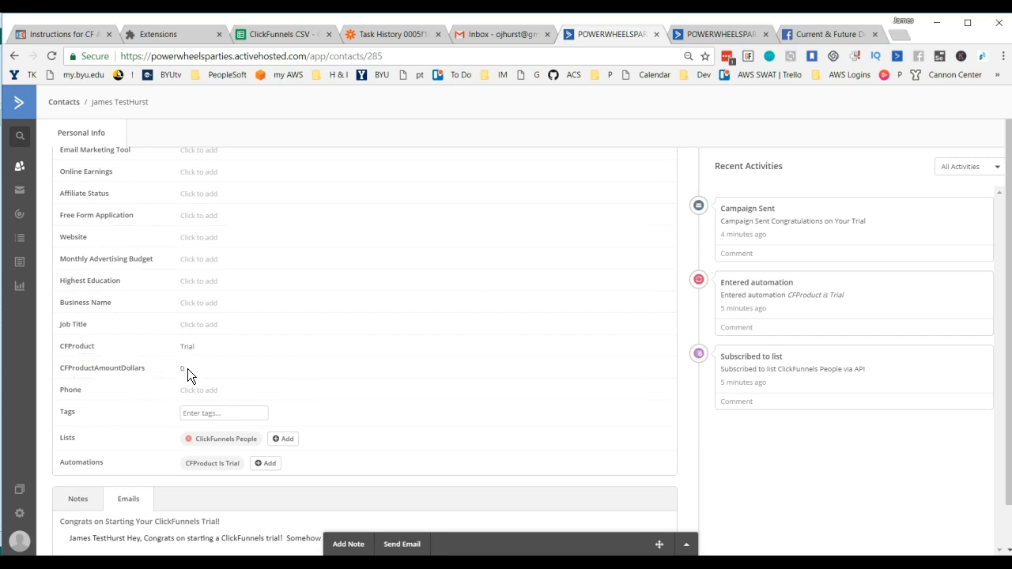
click(198, 443)
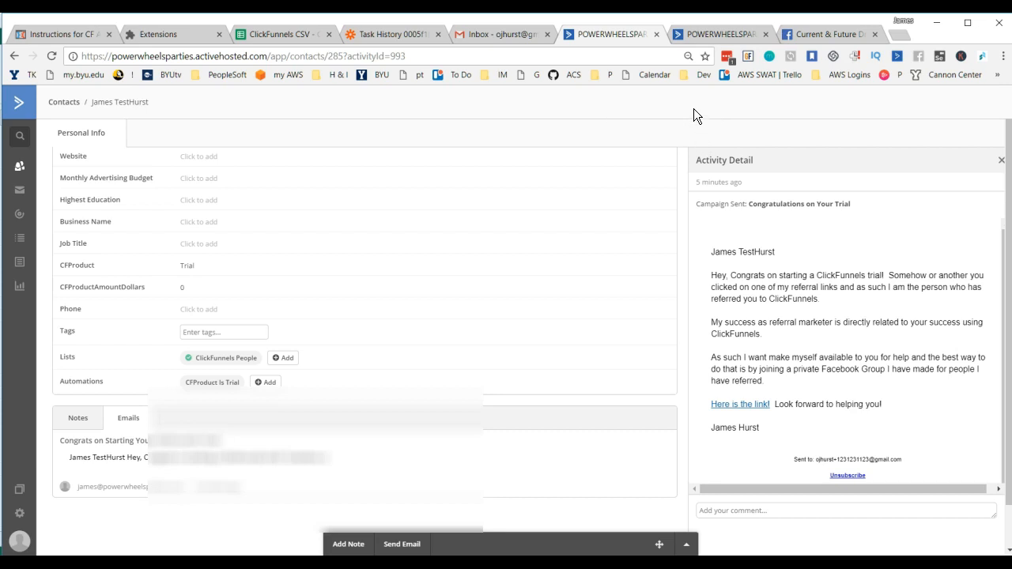
Step: Switch to the account overview and open the test contact's profile from the newest Recent Activity entry
click(705, 35)
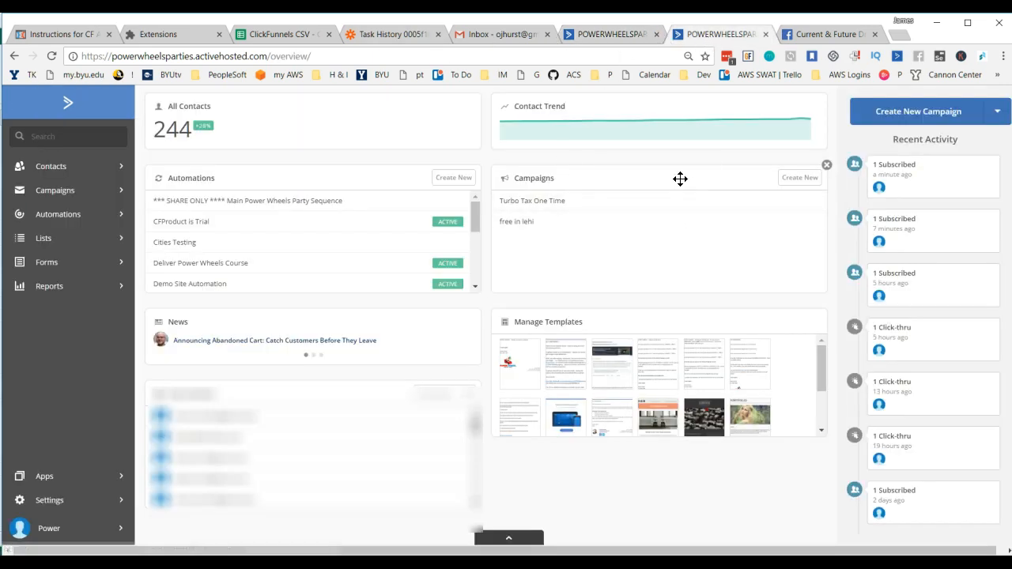
mouse_move(880, 190)
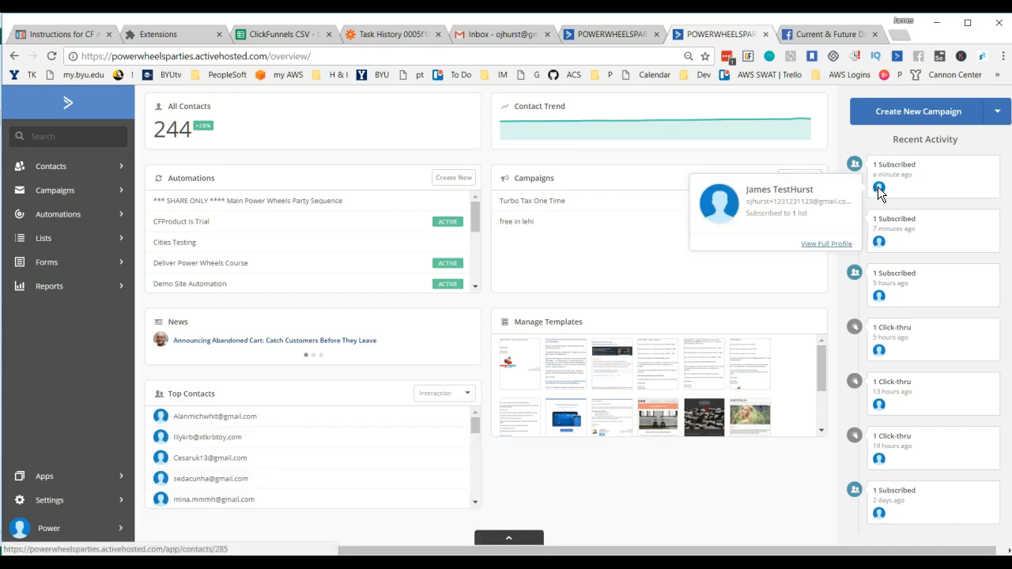
click(878, 190)
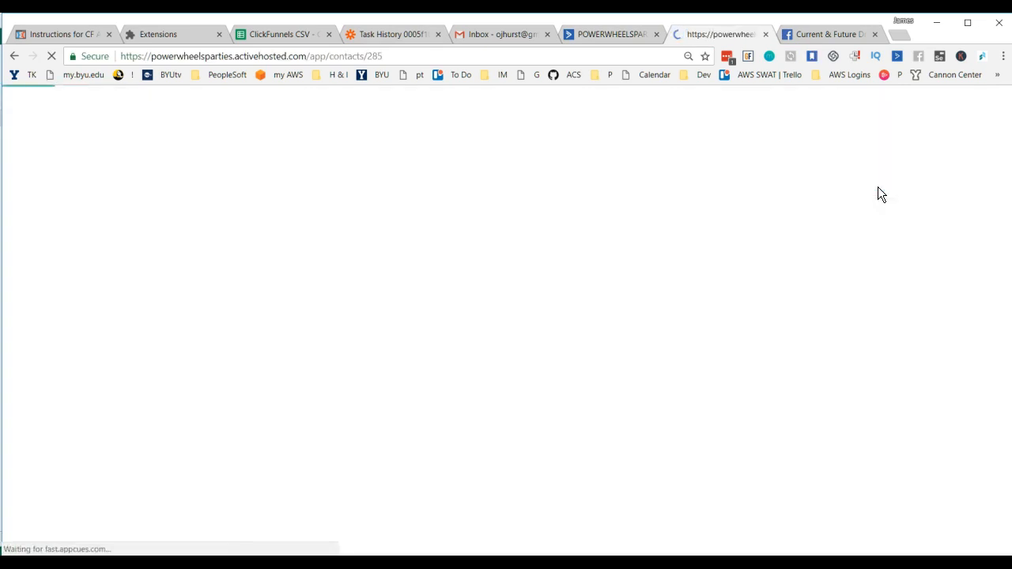
Step: Return to the contact profile showing the sent campaign and examine its custom fields, lists, automations and emails
click(604, 35)
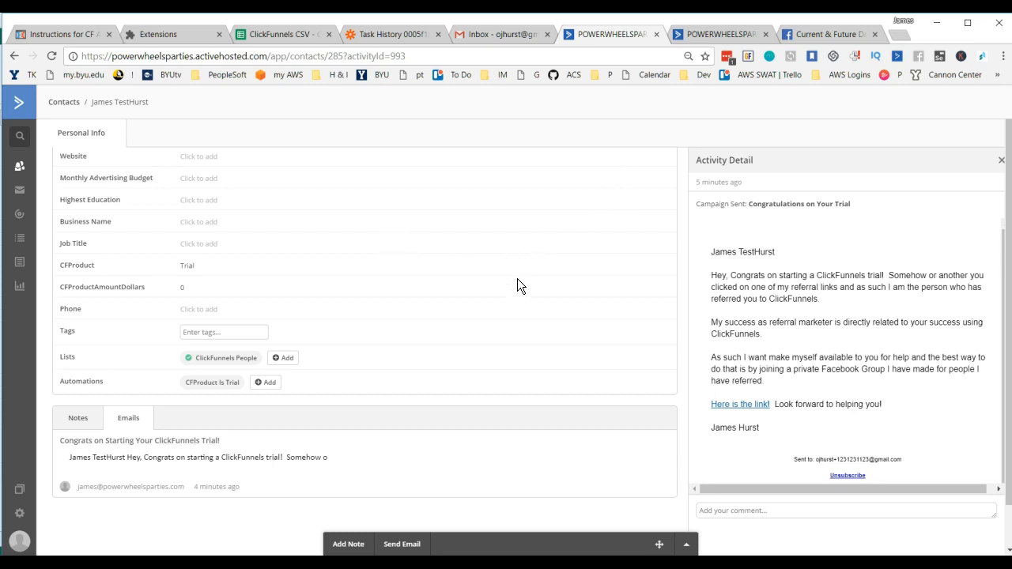
scroll(515, 274, up, 4)
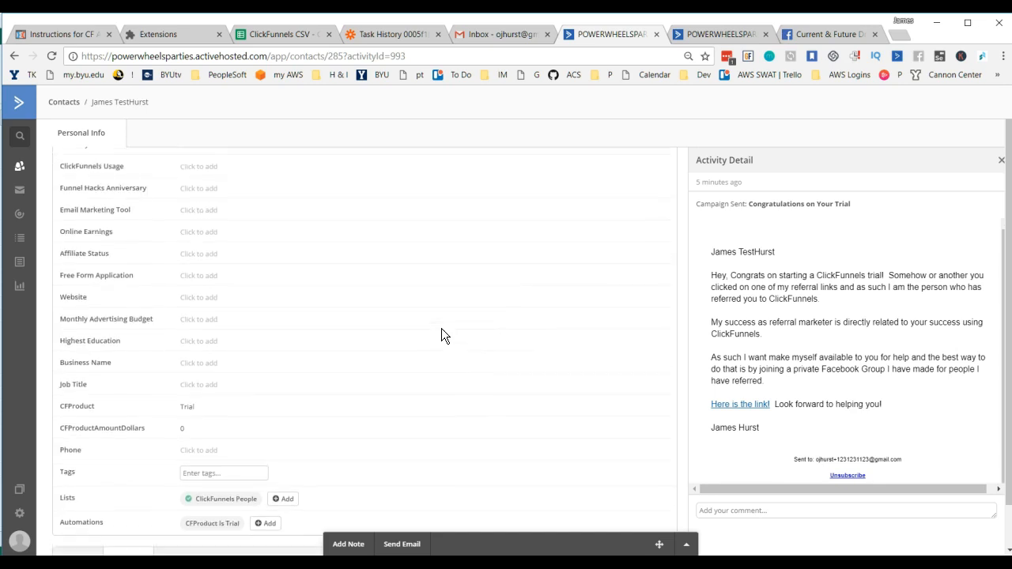
scroll(441, 328, up, 3)
scroll(441, 329, down, 10)
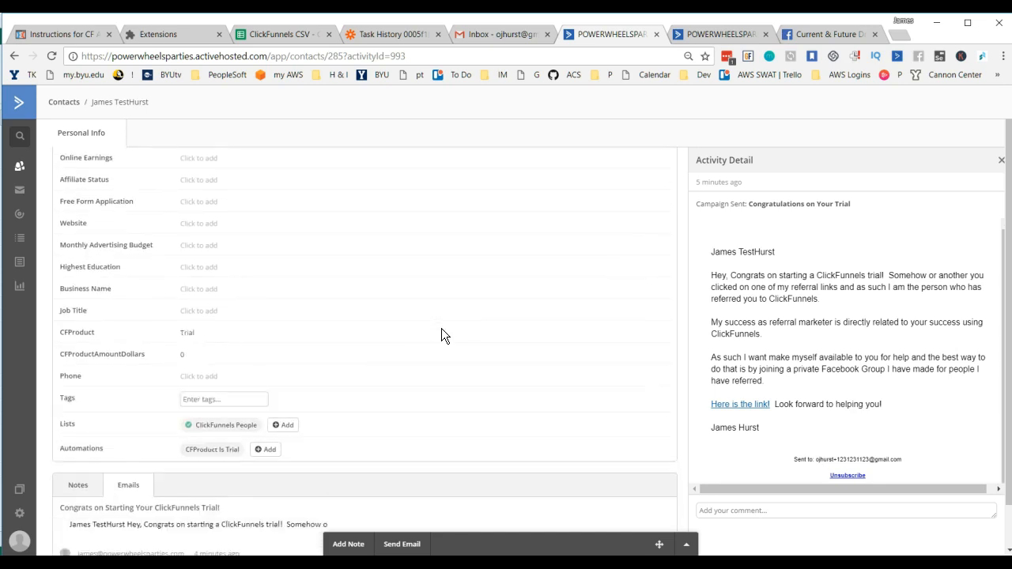
scroll(441, 328, up, 10)
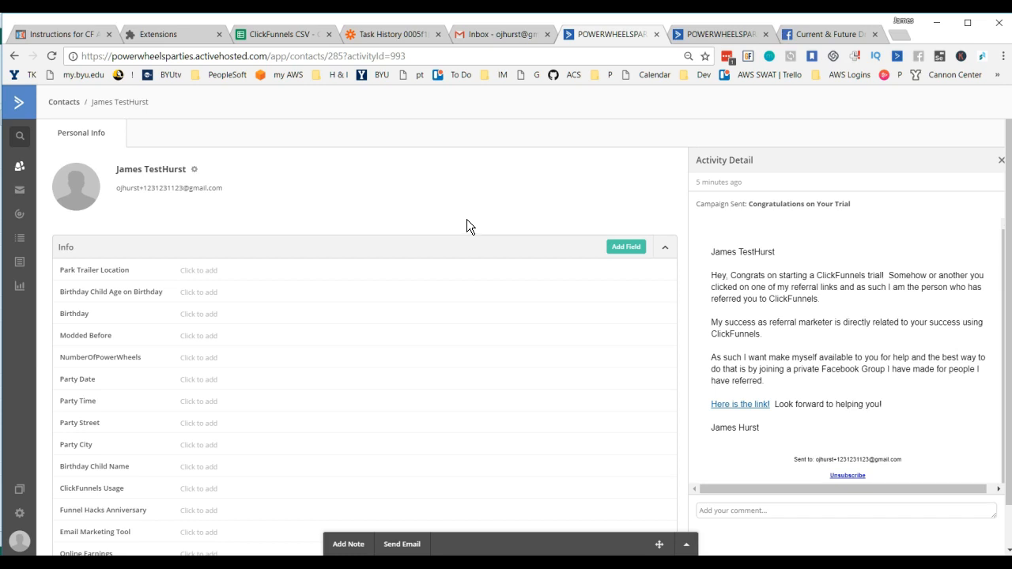
scroll(467, 219, down, 5)
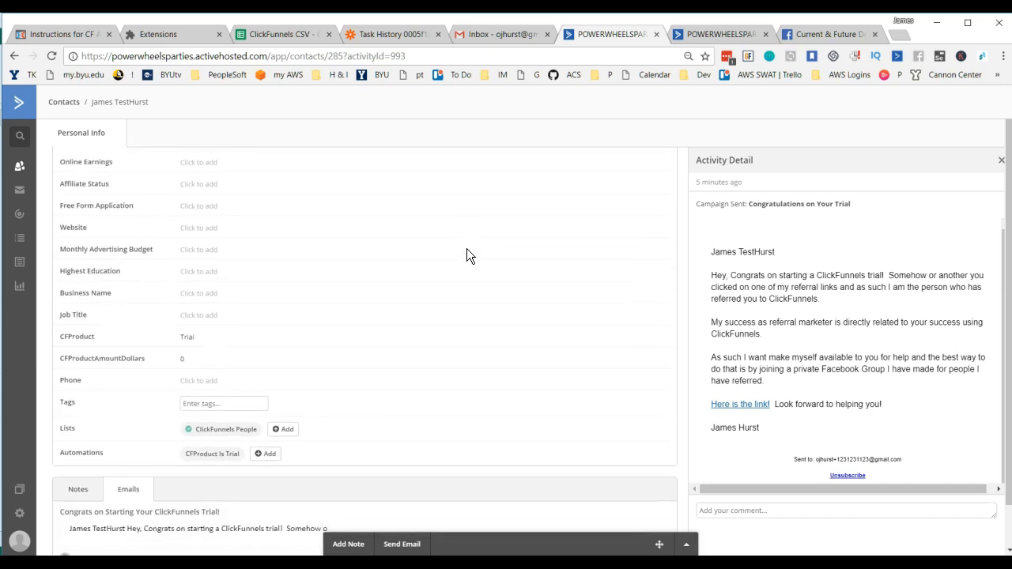
scroll(466, 255, down, 1)
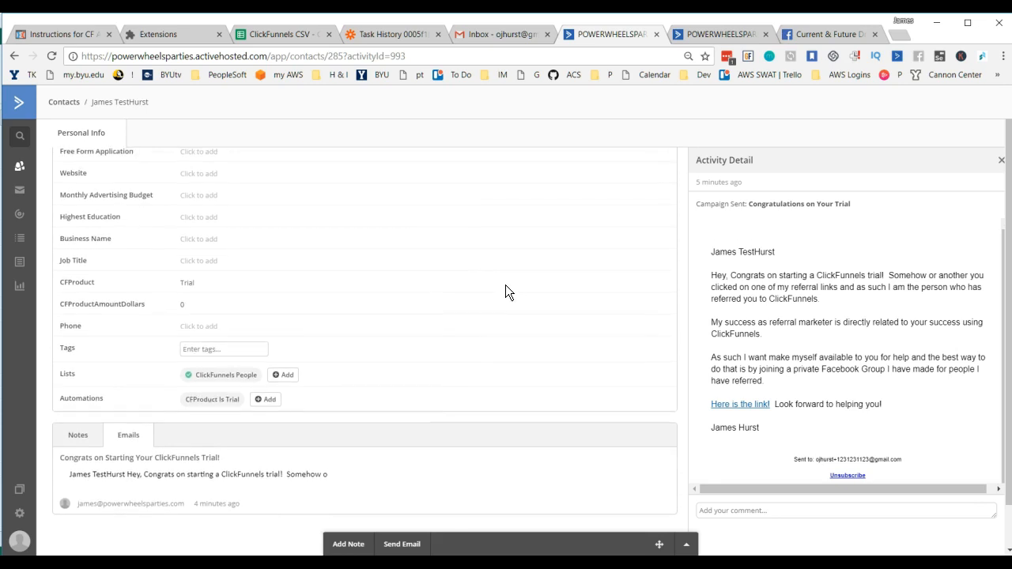
scroll(505, 285, up, 2)
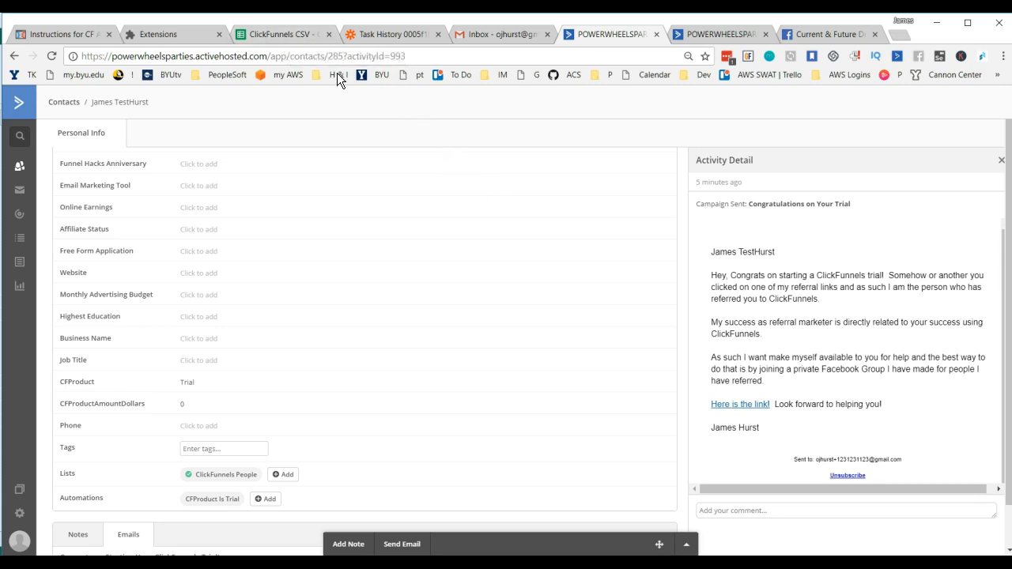
Step: Review the Buildapreneur CF Affiliate Grabber extension settings and the rows in the ClickFunnels CSV sheet
click(190, 36)
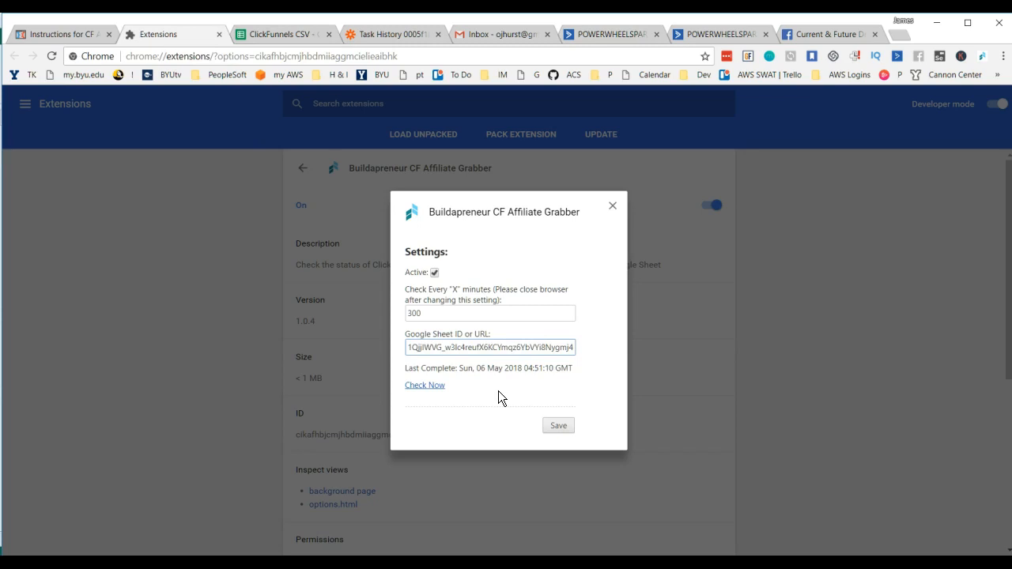
click(284, 34)
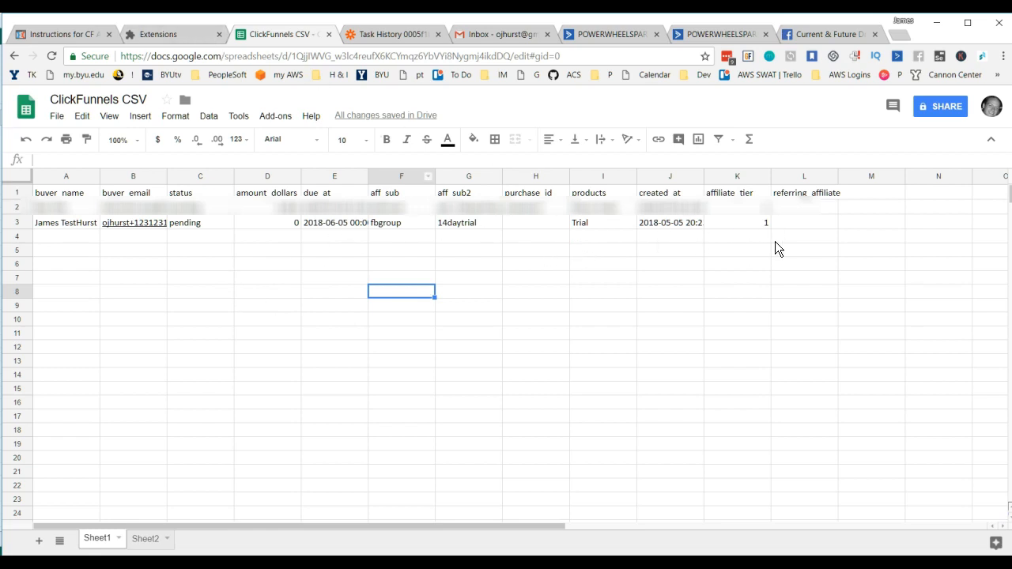
Step: Turn off the Active setting of the Buildapreneur CF Affiliate Grabber extension, save it, and return to the ClickFunnels CSV sheet
click(183, 35)
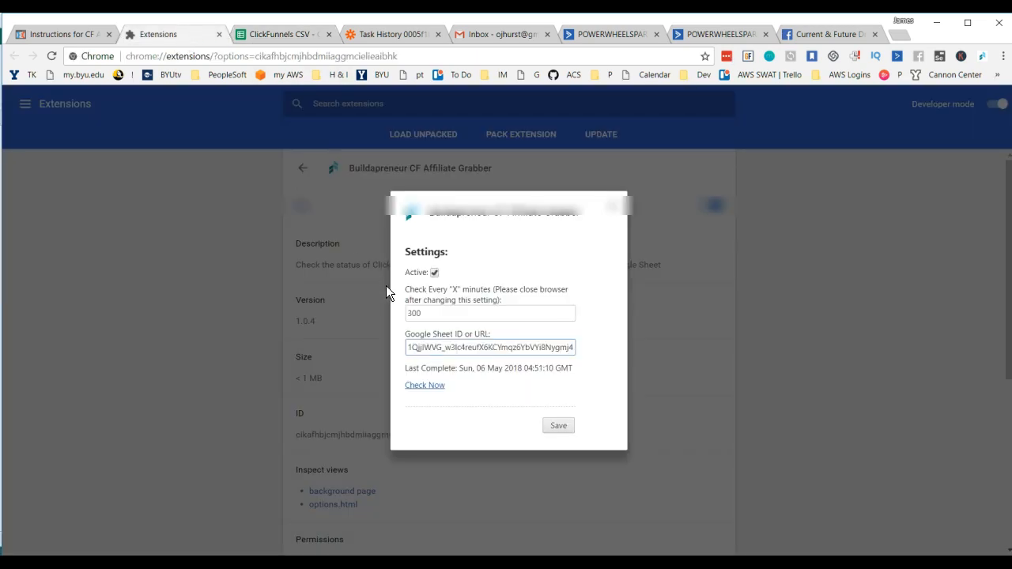
click(434, 273)
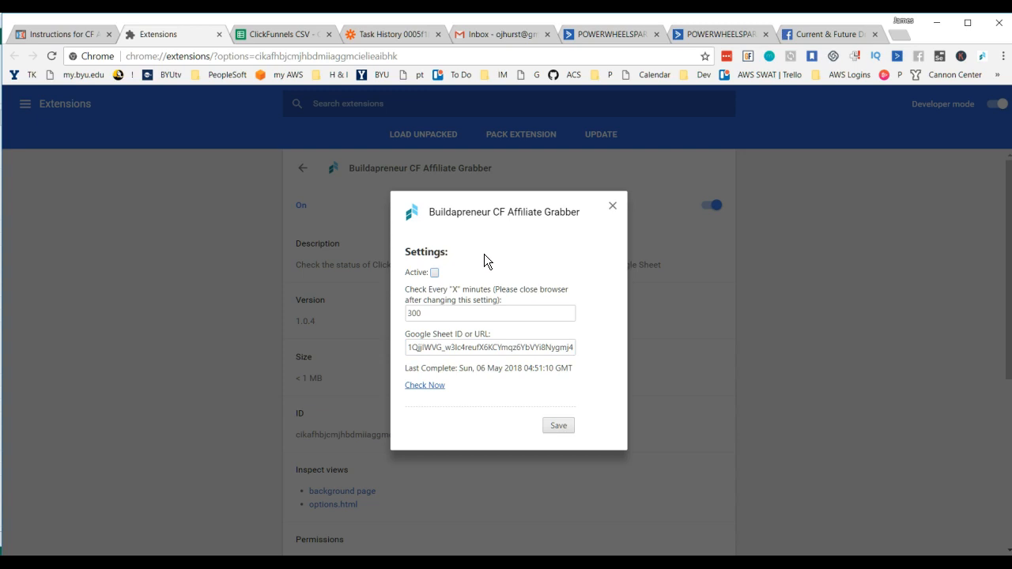
click(559, 426)
click(558, 427)
click(614, 208)
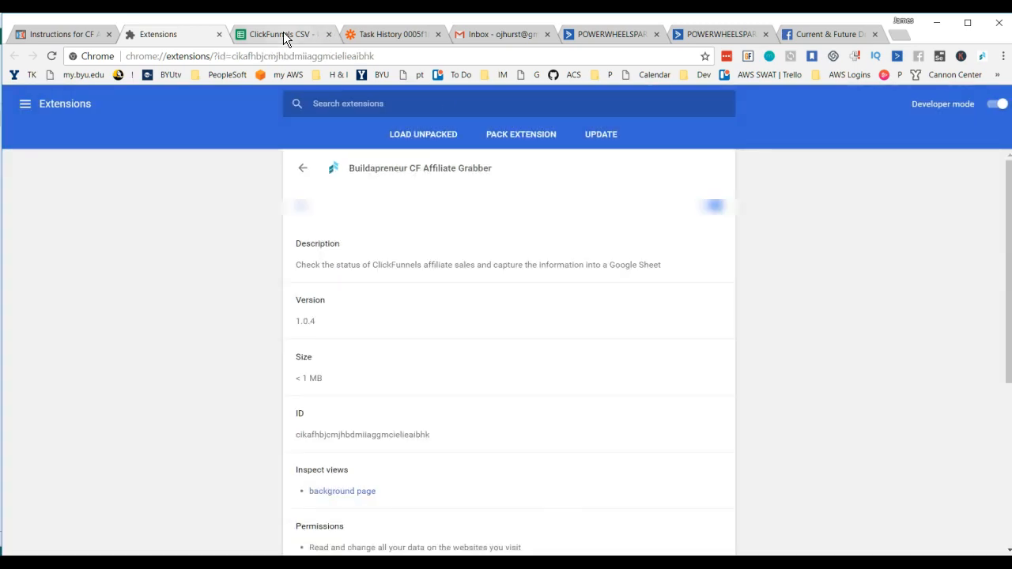
click(284, 35)
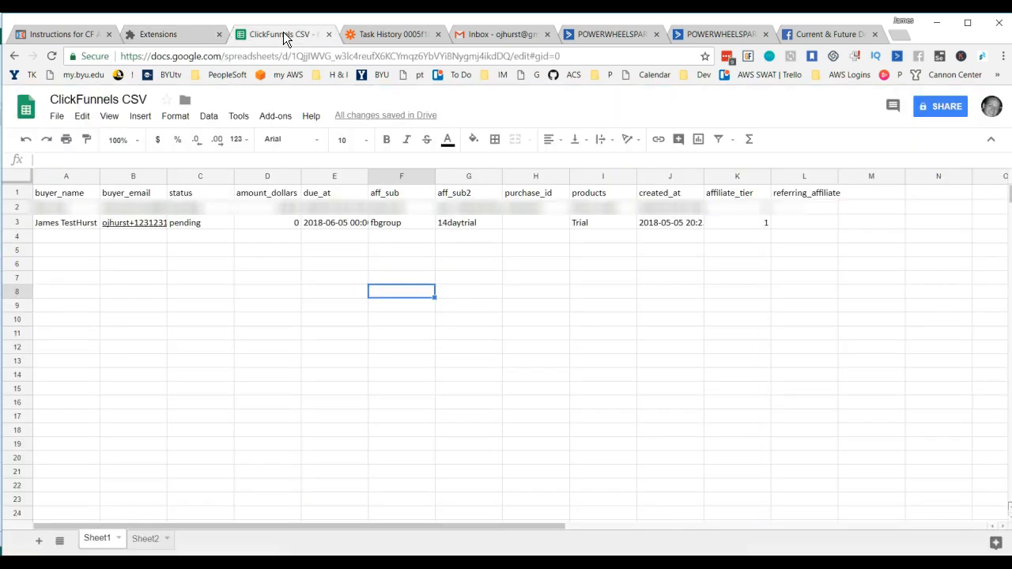
Step: Revisit the Zapier task history and the test contact's profiles, and open the new ClickFunnels trial notification email in the Gmail inbox
click(382, 40)
click(606, 34)
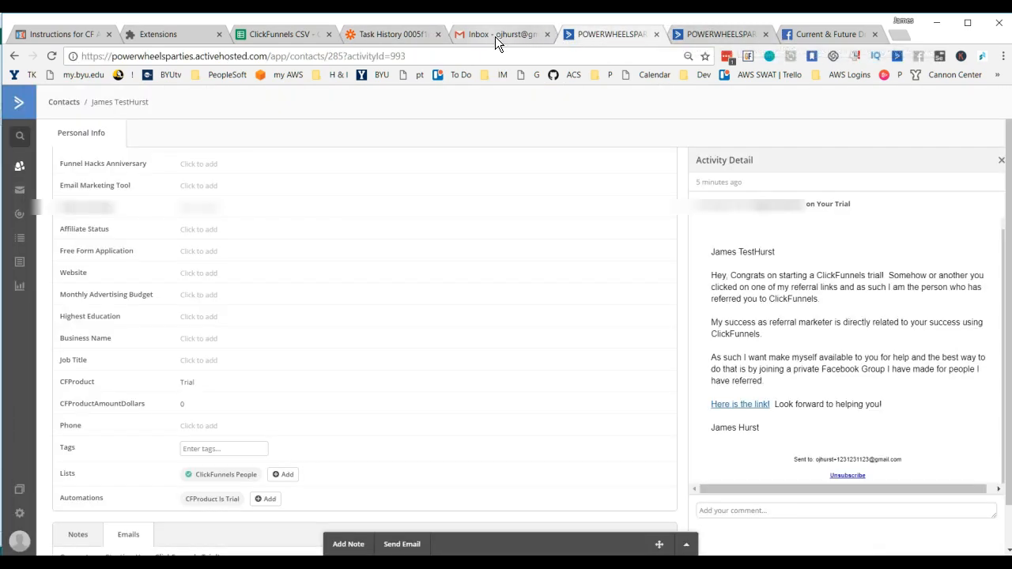
click(677, 36)
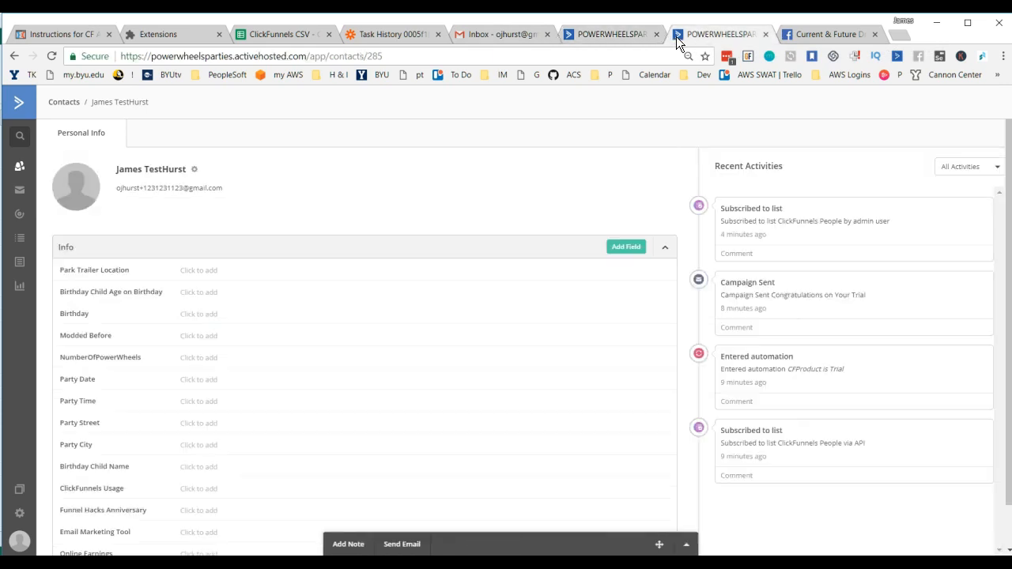
click(486, 35)
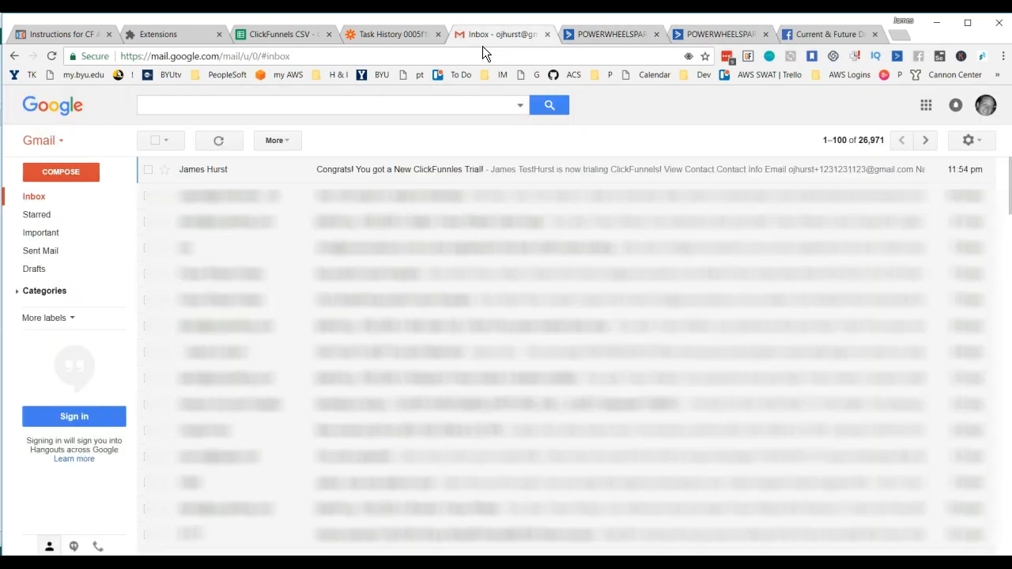
click(200, 175)
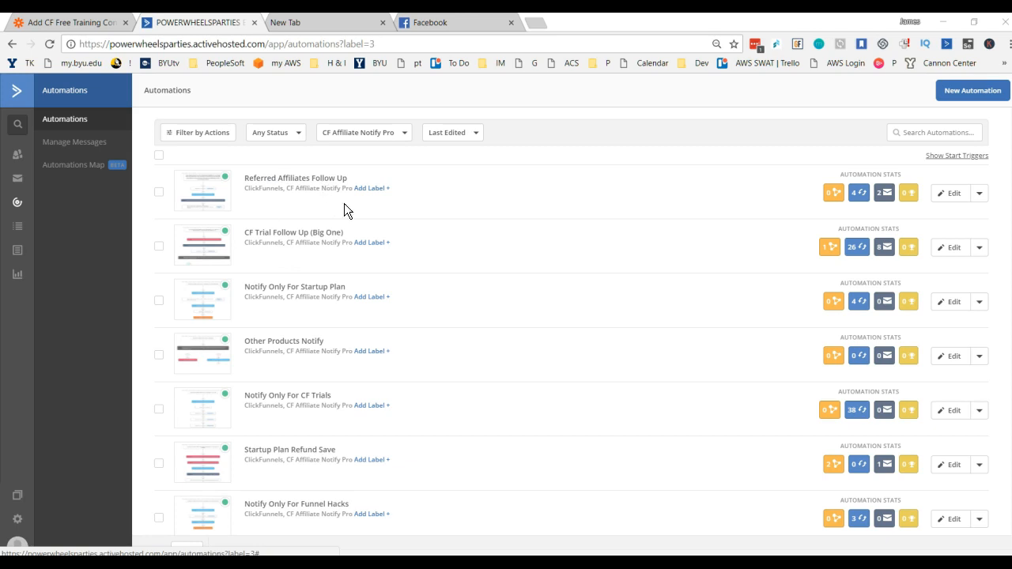
Step: Show the available actions for the Referred Affiliates Follow Up automation, and open the CF Affiliate Notify Pro order page in a new browser tab
click(979, 194)
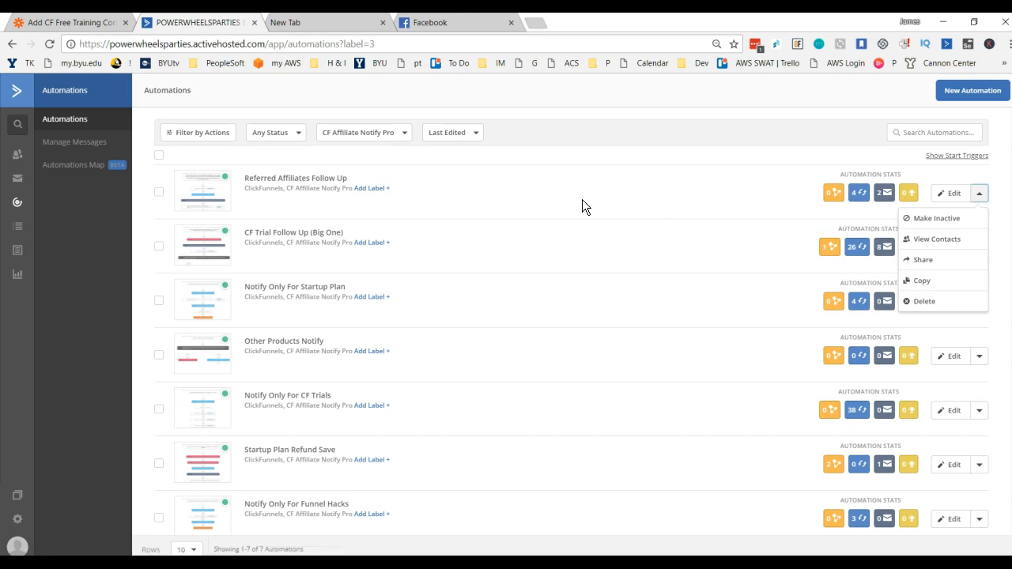
click(538, 23)
text(cf)
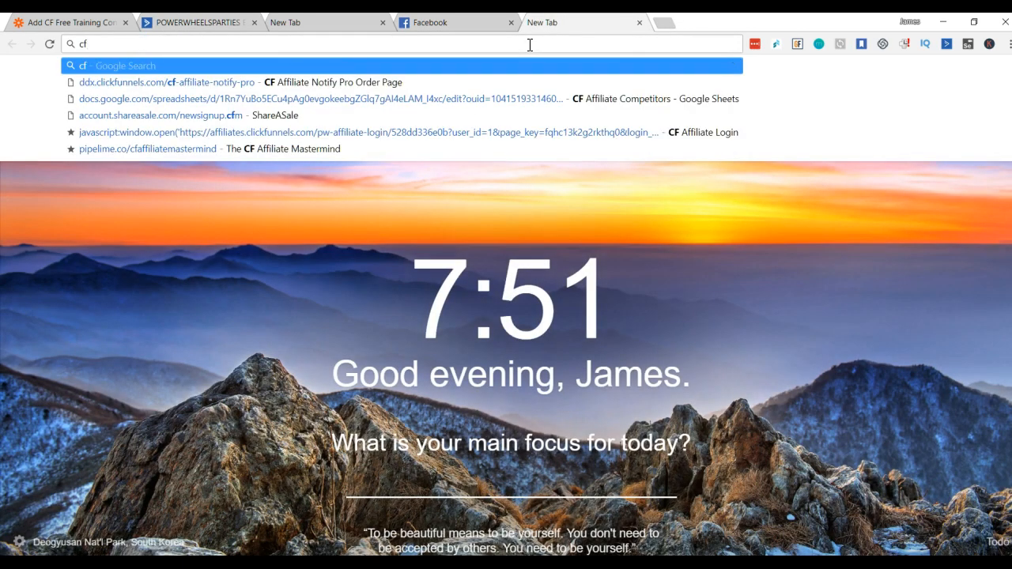
key(Down)
key(Return)
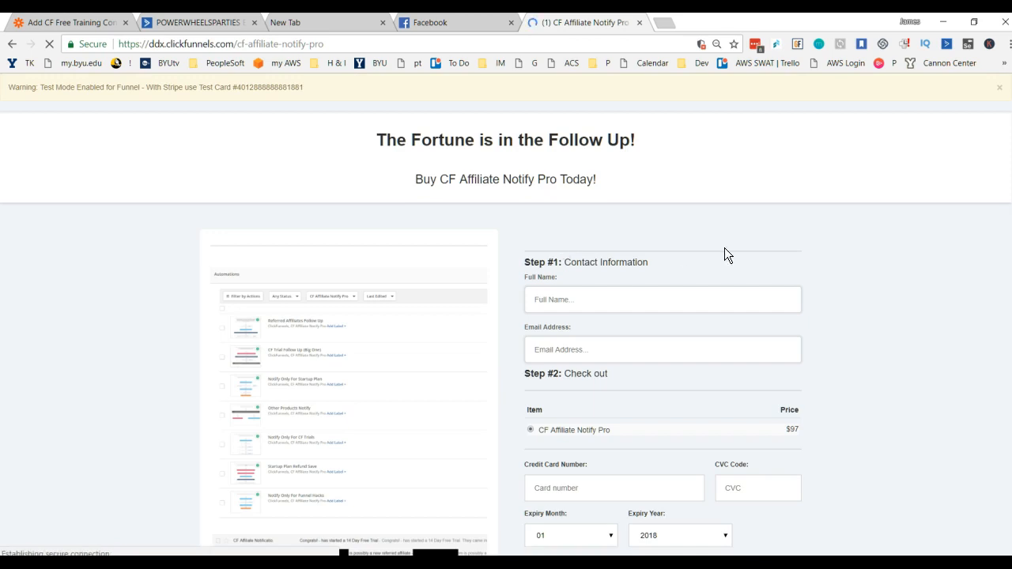
Step: Examine the CF Affiliate Notify Pro order page, including its automation previews, sample notification emails, price, checkout form and guarantee
scroll(796, 262, down, 1)
scroll(796, 256, down, 5)
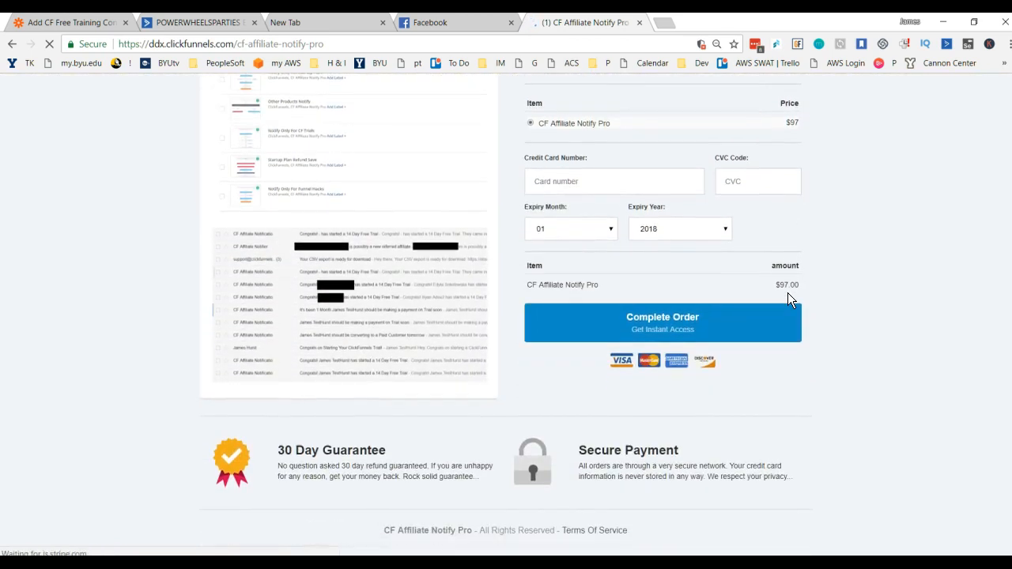
scroll(845, 305, up, 3)
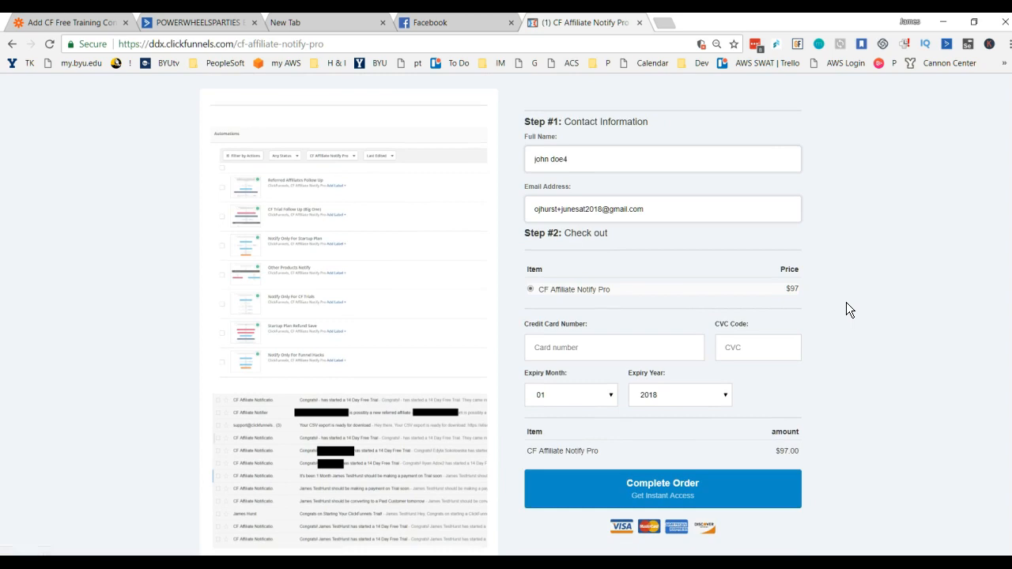
scroll(846, 308, down, 3)
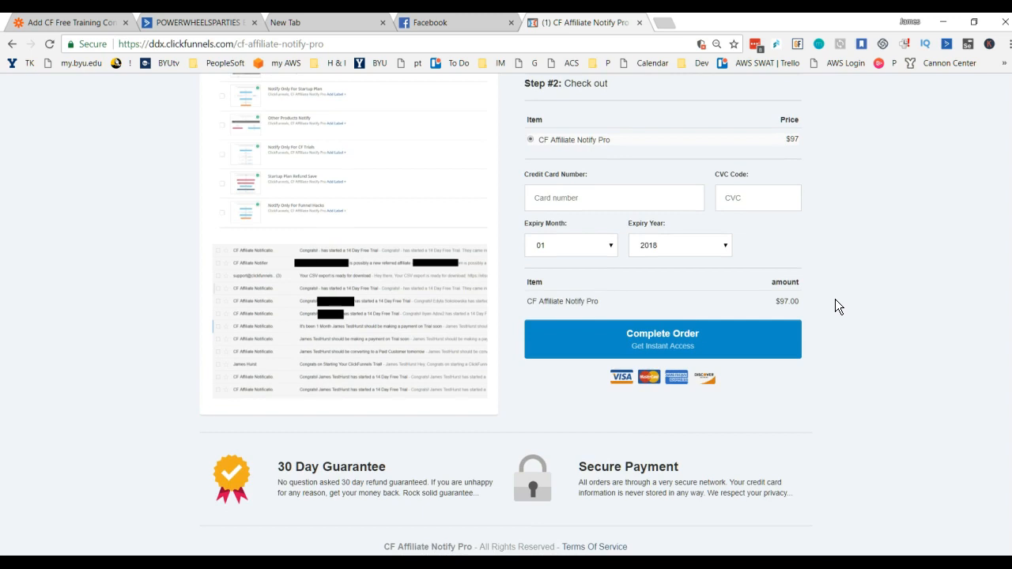
scroll(845, 272, up, 1)
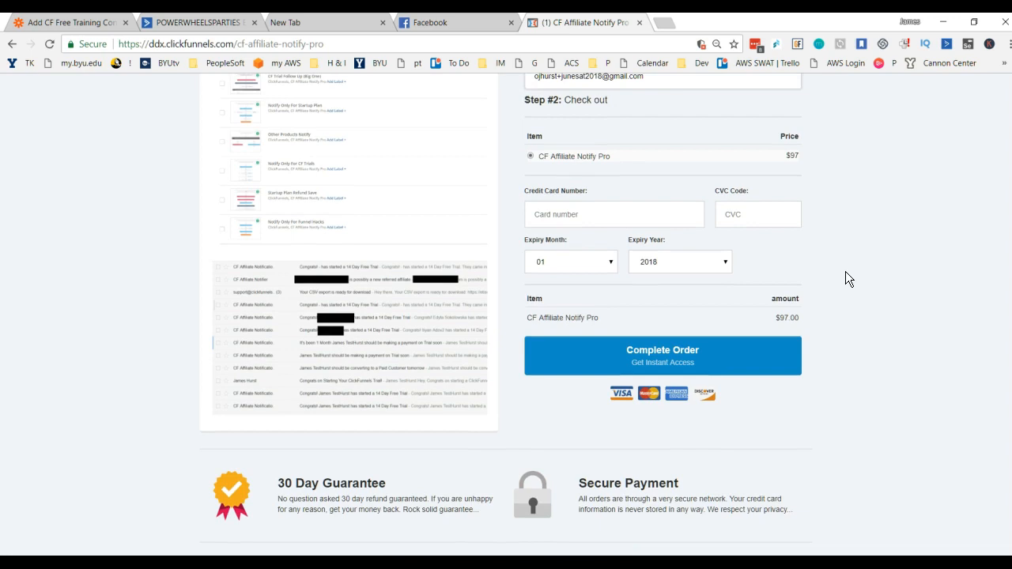
scroll(844, 272, up, 3)
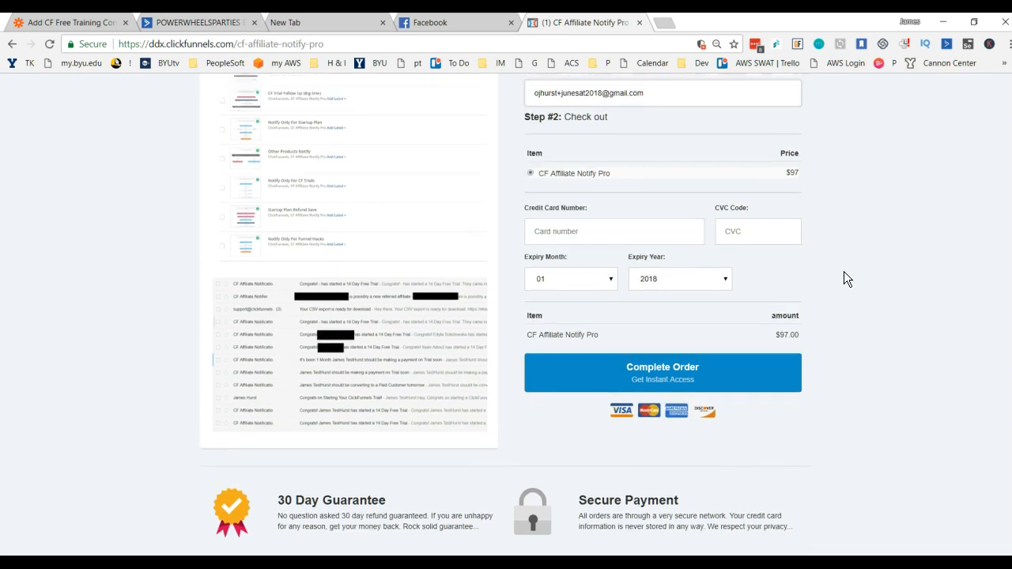
scroll(253, 166, up, 2)
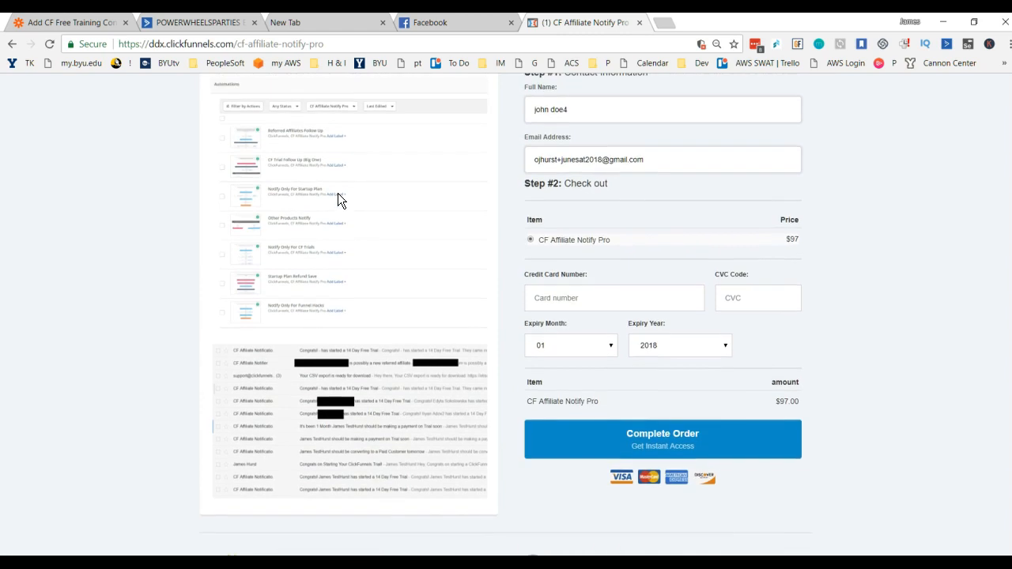
scroll(380, 332, up, 1)
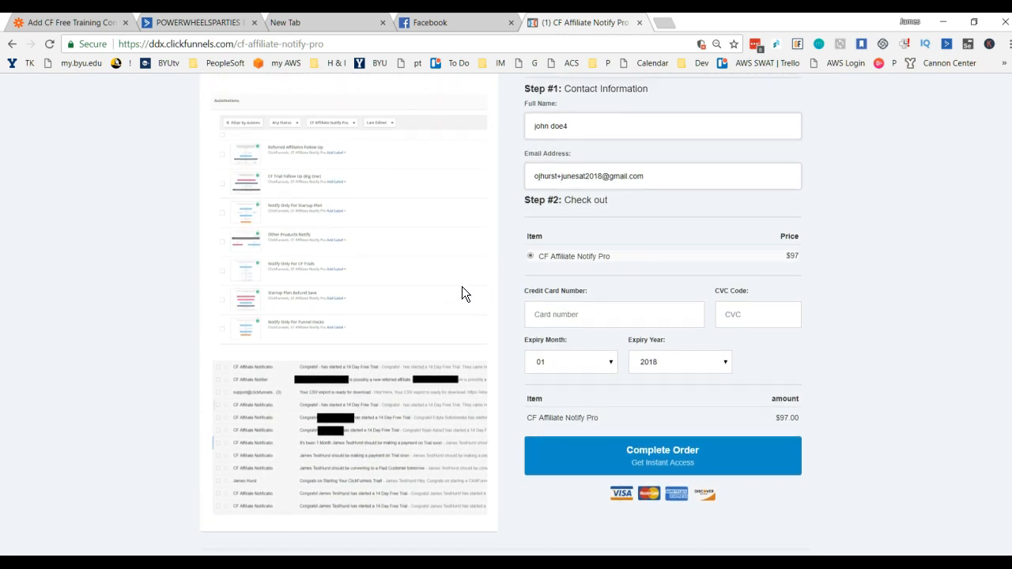
scroll(717, 346, up, 5)
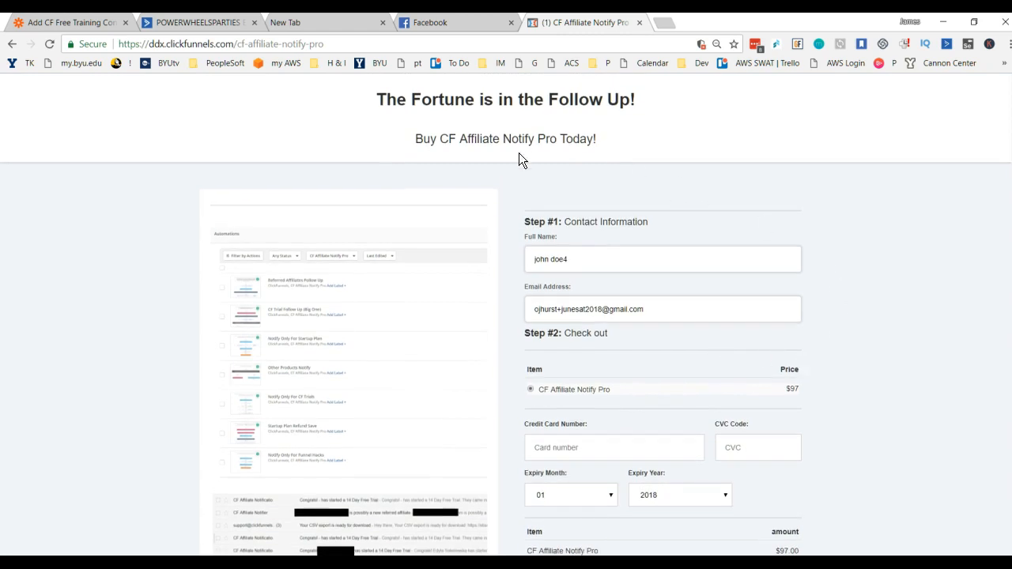
triple_click(782, 392)
click(863, 327)
scroll(862, 328, down, 3)
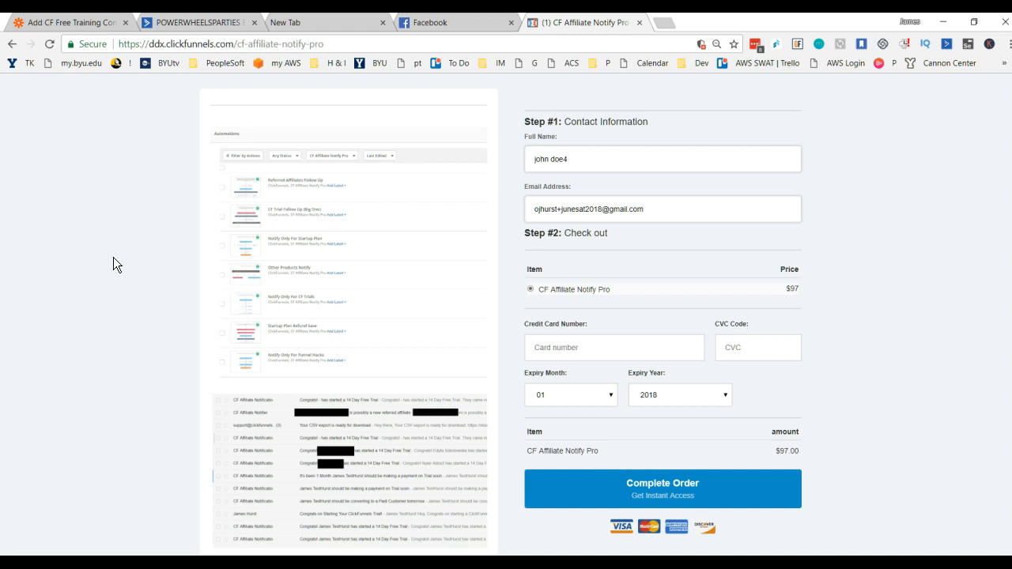
scroll(113, 257, down, 1)
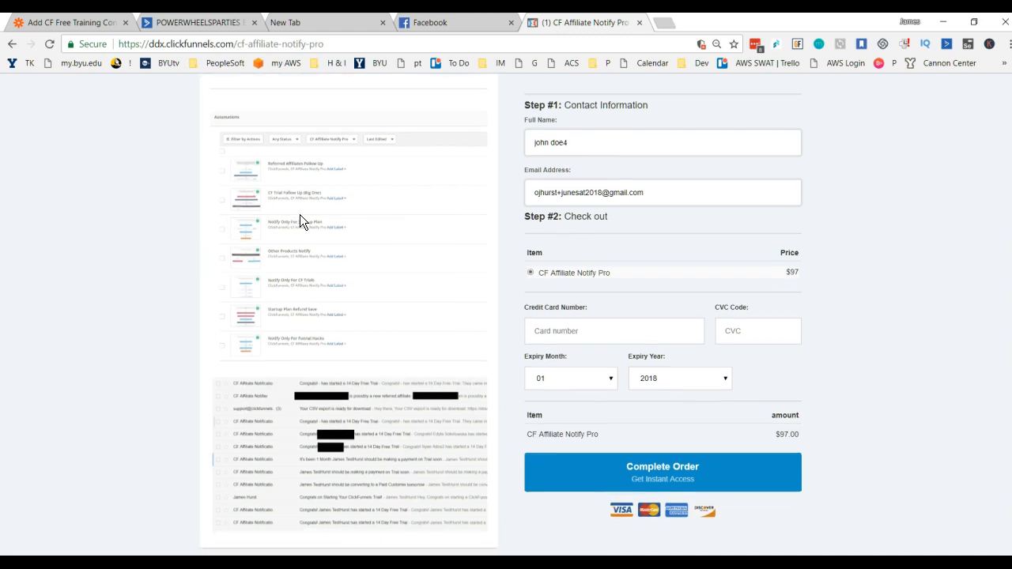